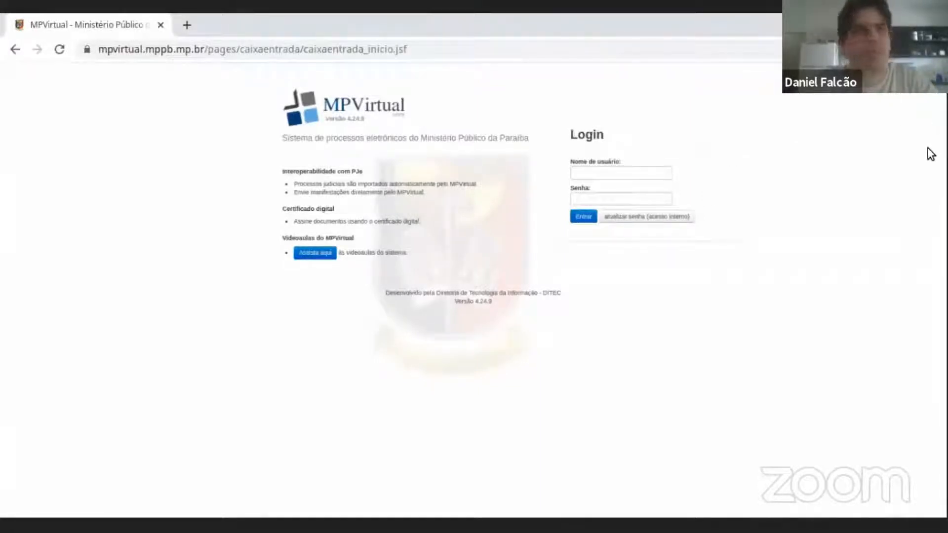
# Leave the MPVirtual login page and open the Google home page.
pyautogui.click(256, 59)
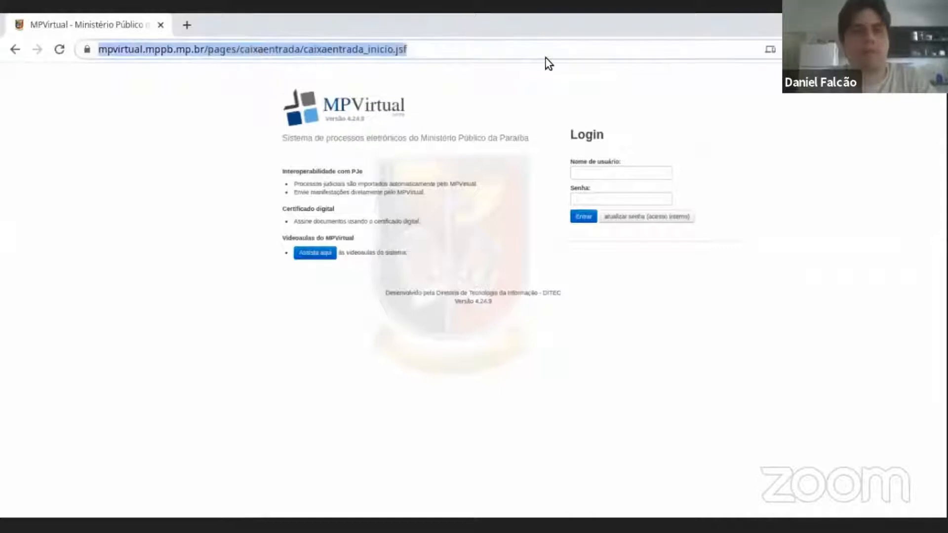
pyautogui.write('www.goo')
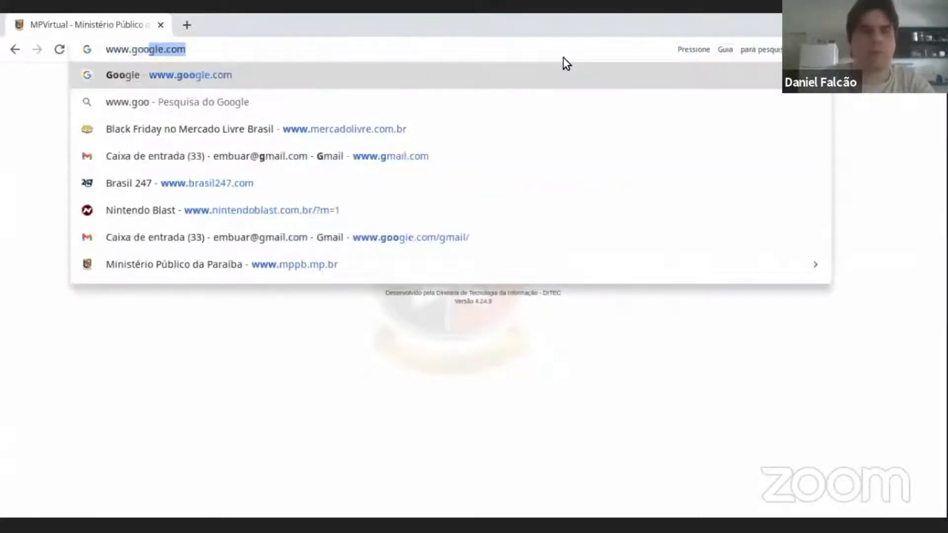
pyautogui.press('Return')
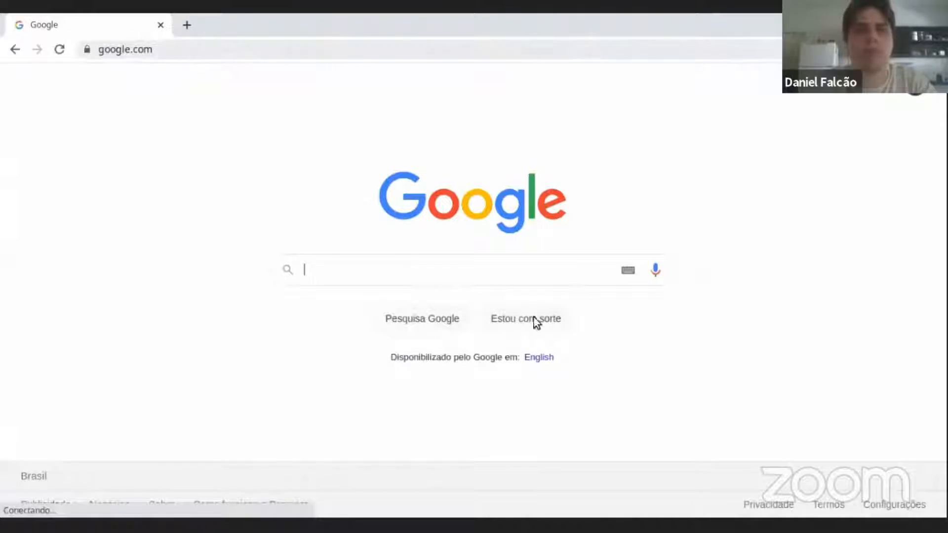
pyautogui.click(246, 54)
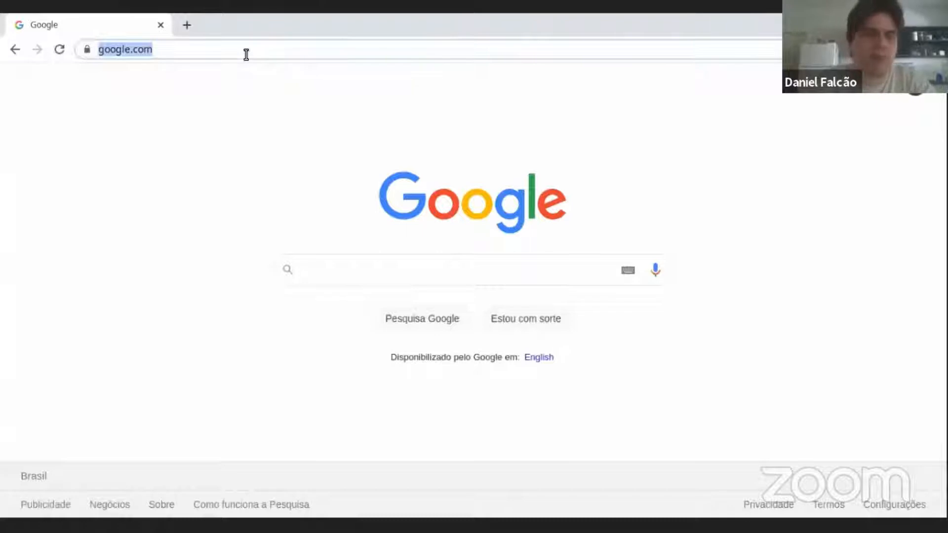
pyautogui.write('www.')
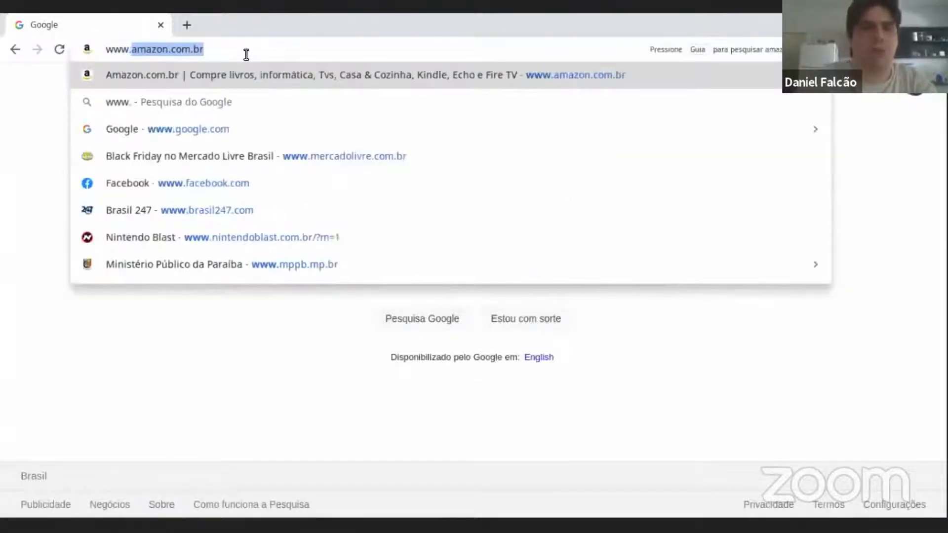
pyautogui.write('mppb.mp.br')
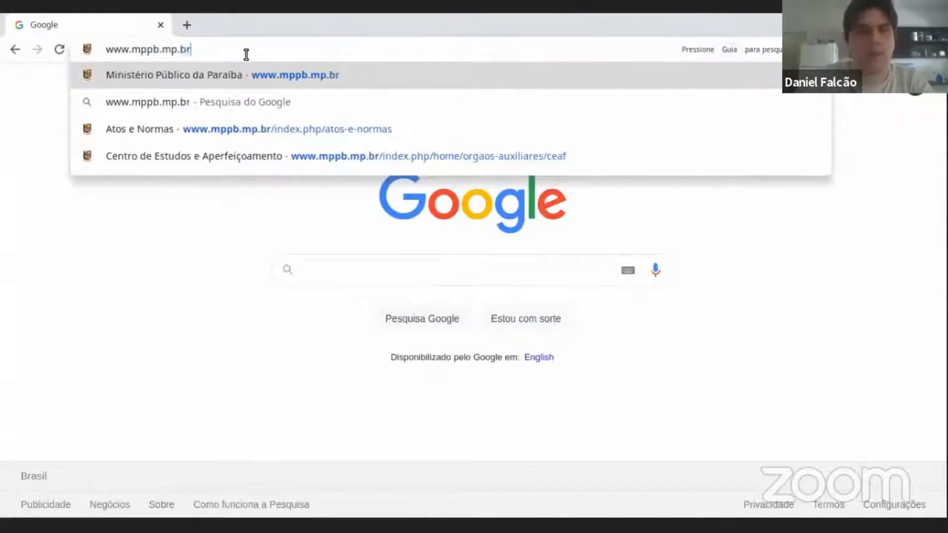
pyautogui.press('Return')
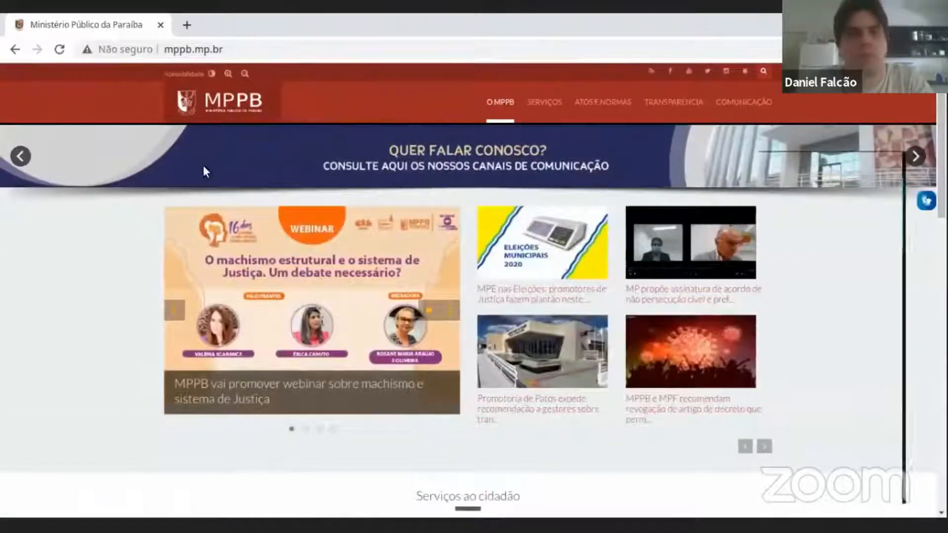
# Go through the auxiliary bodies under O MPPB to the NEAD - CEAF Moodle's MPPB course category.
pyautogui.moveTo(499, 105)
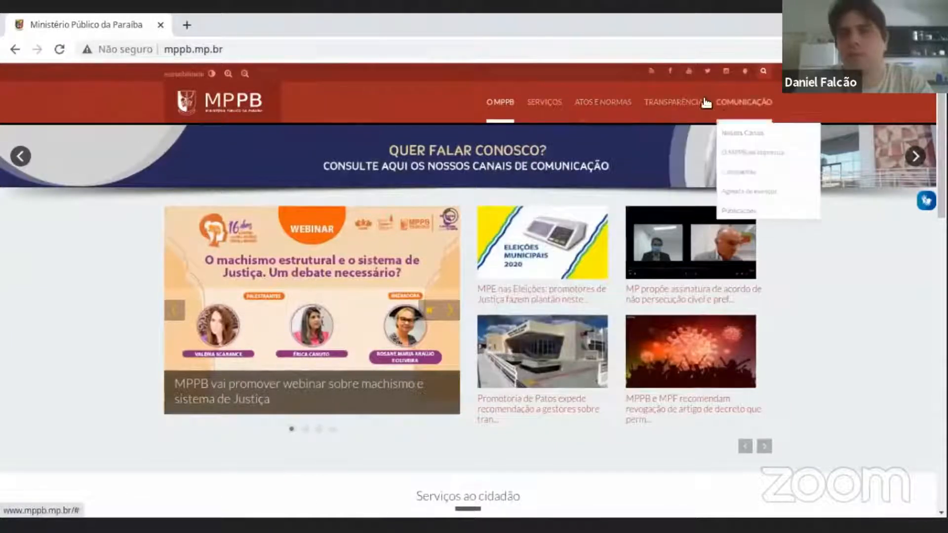
pyautogui.moveTo(532, 101)
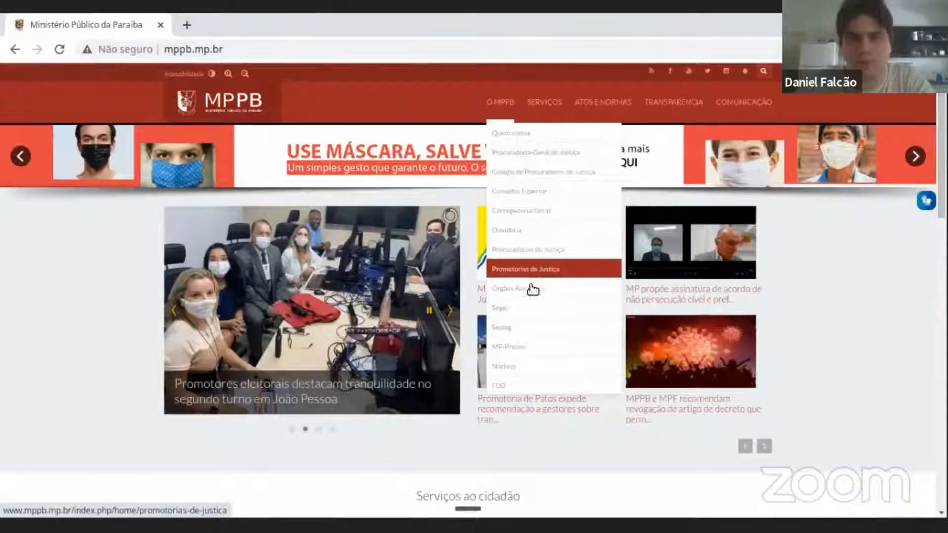
pyautogui.moveTo(529, 289)
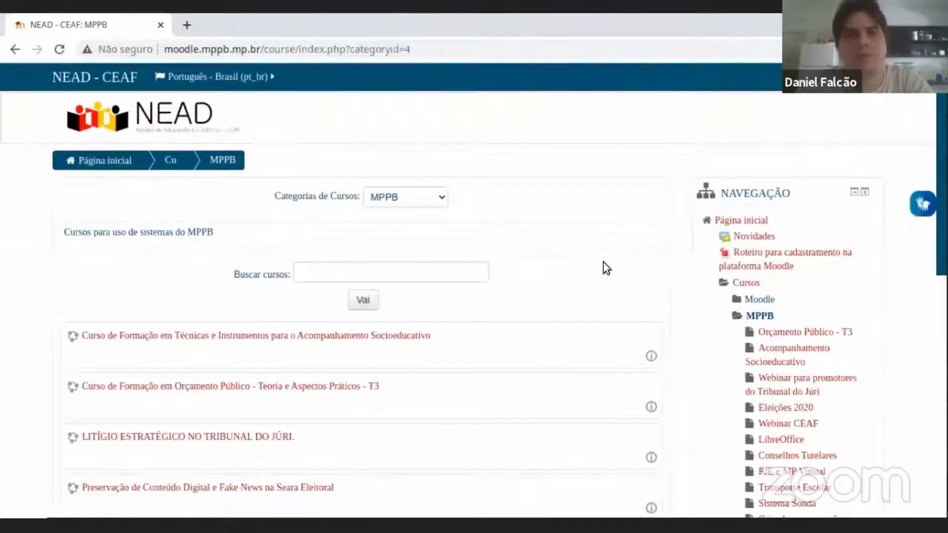
# Log in to the NEAD Moodle with the username and account password, and dismiss the offer to save the password.
pyautogui.click(857, 83)
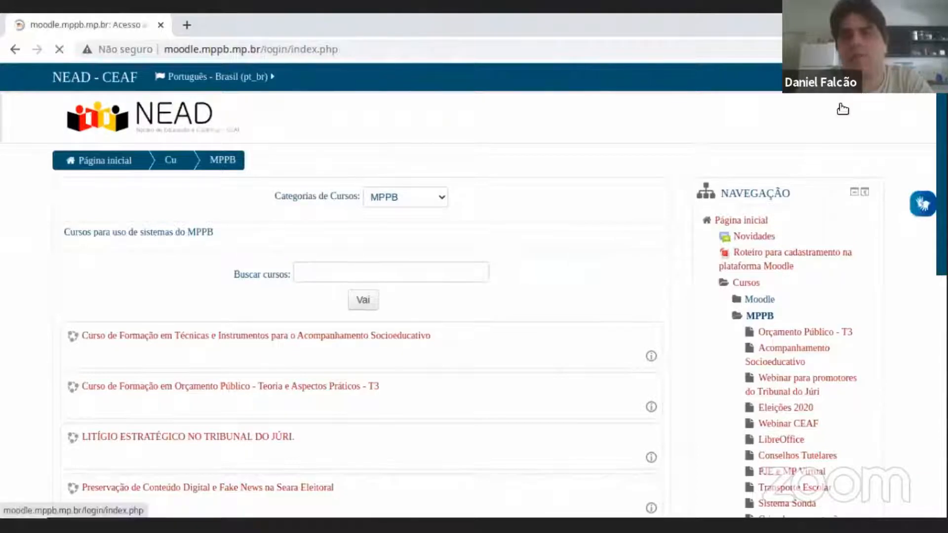
pyautogui.write('daniel')
pyautogui.press('Tab')
pyautogui.write('•••')
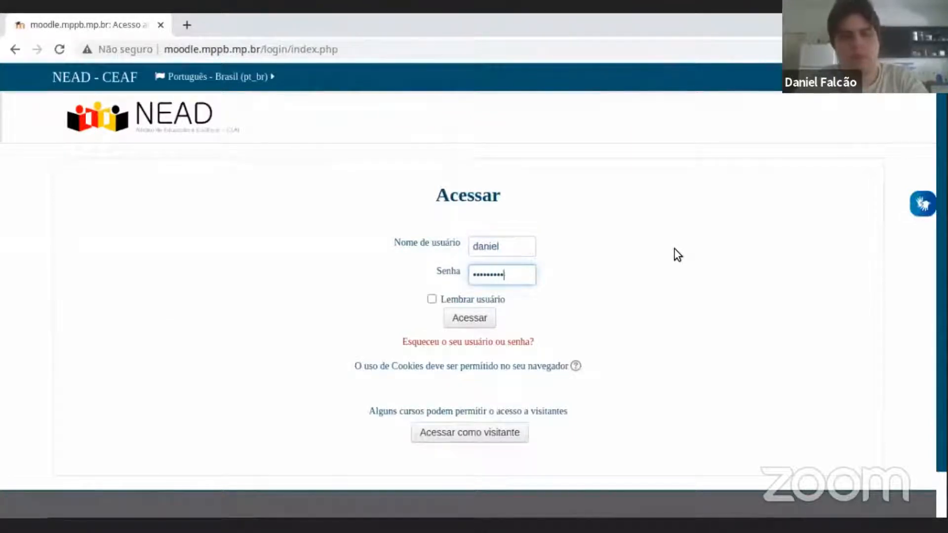
pyautogui.click(472, 317)
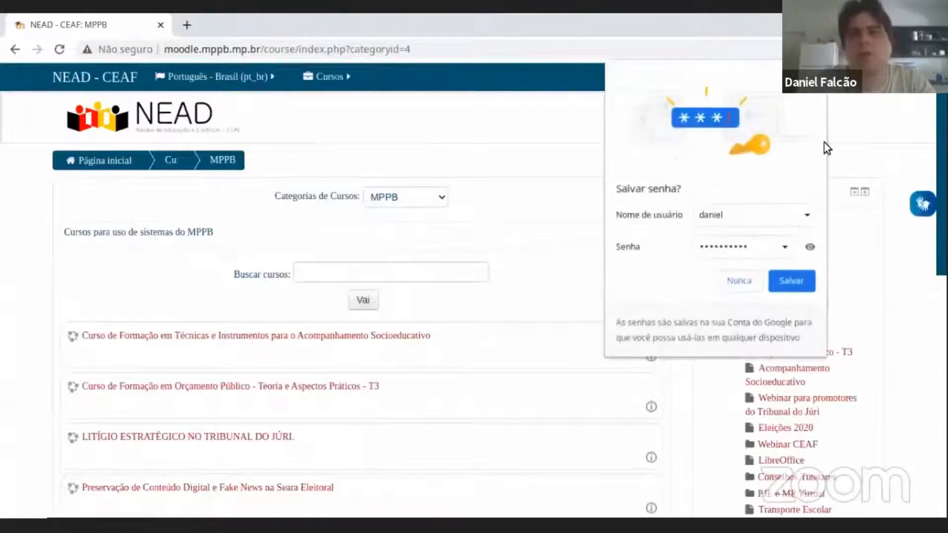
pyautogui.click(814, 73)
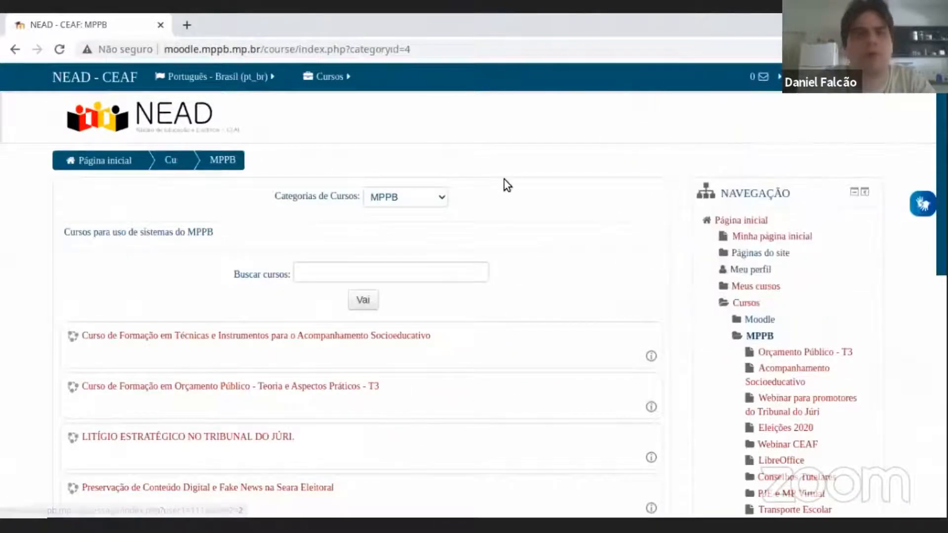
# Open the Treinamento MPVirtual course, look through its sections and enter Treinamento básico 1.
pyautogui.moveTo(300, 82)
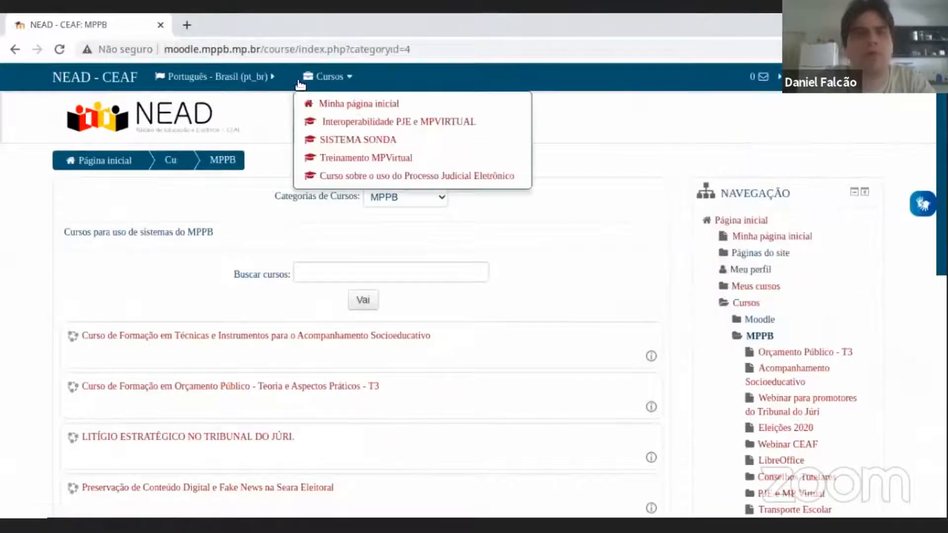
pyautogui.click(362, 162)
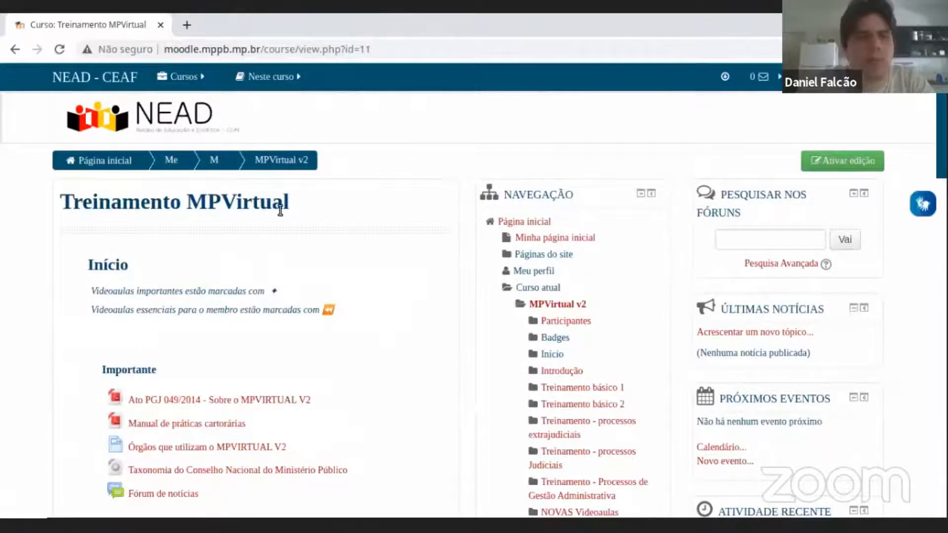
pyautogui.scroll(-3, 218, 229)
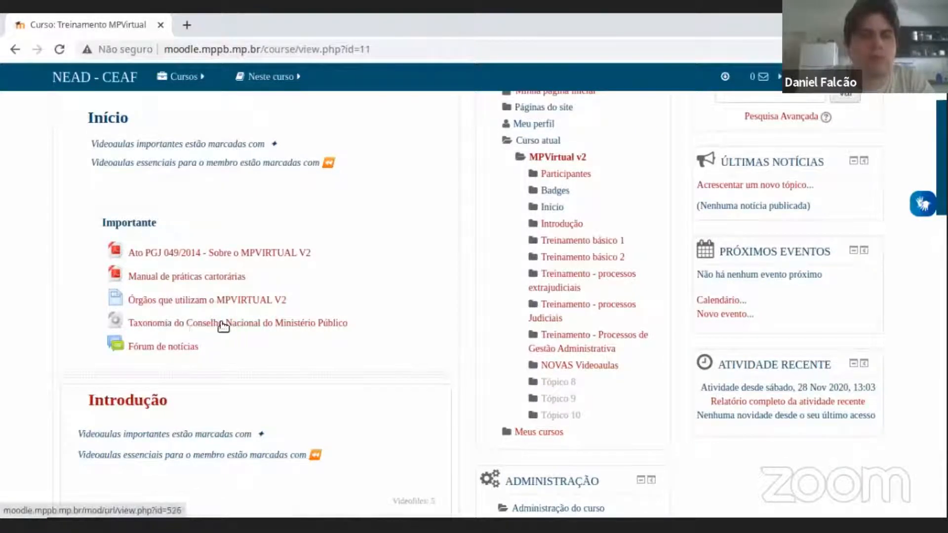
pyautogui.scroll(-3, 157, 362)
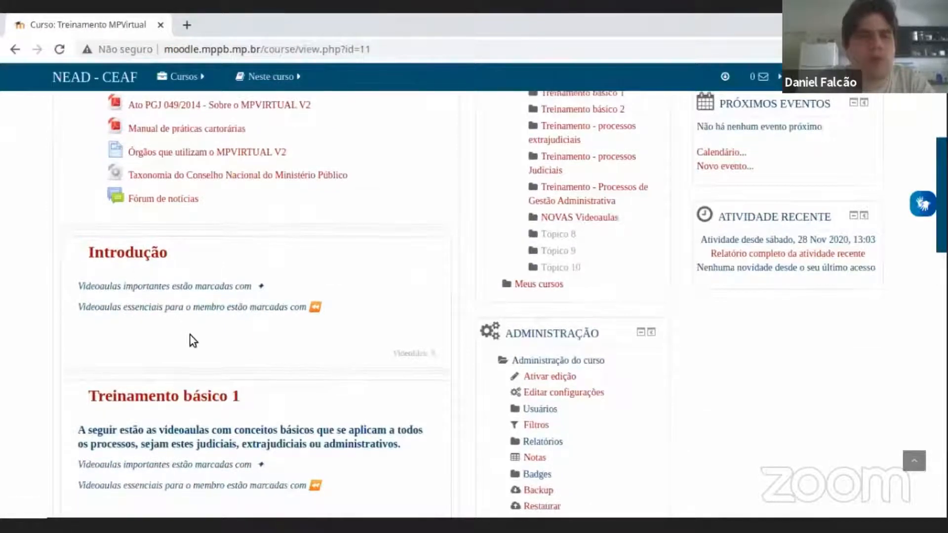
pyautogui.scroll(-3, 138, 281)
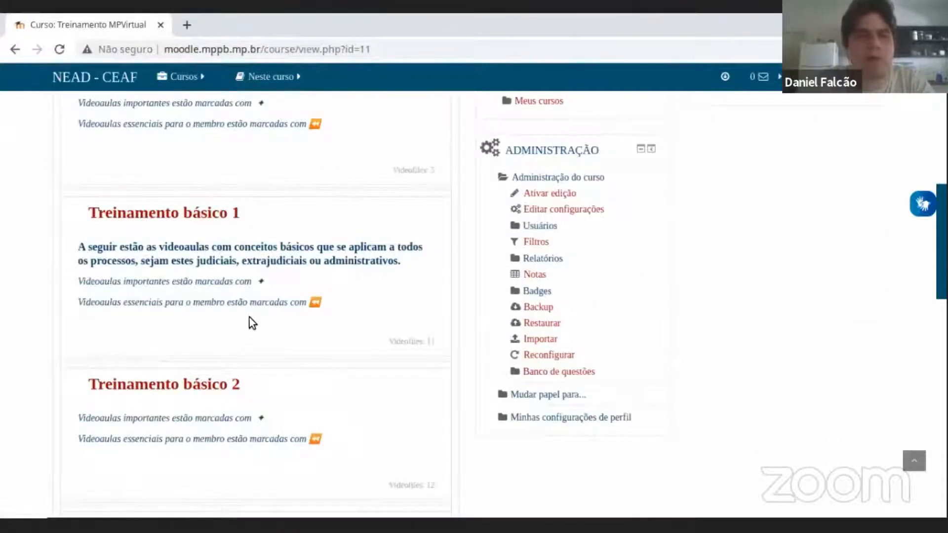
pyautogui.scroll(-3, 206, 341)
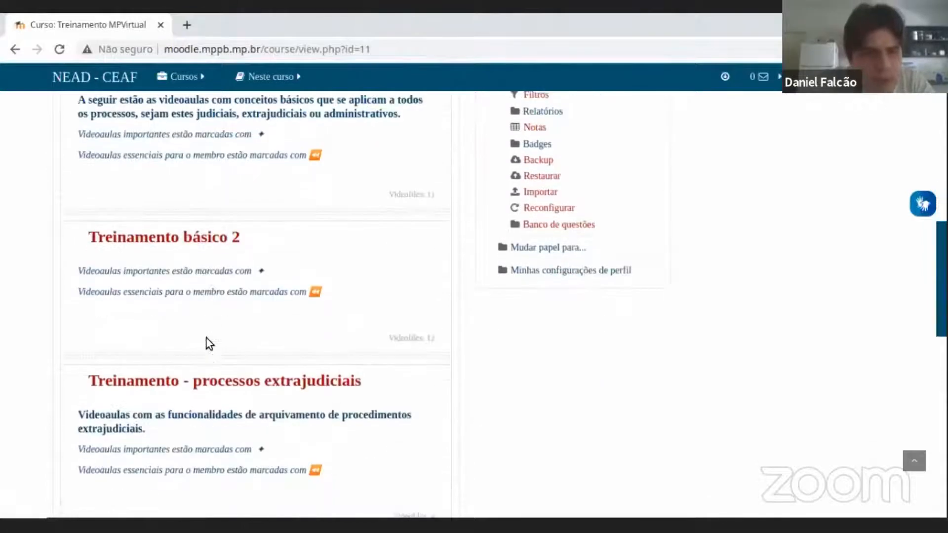
pyautogui.scroll(3, 195, 232)
pyautogui.scroll(1, 193, 223)
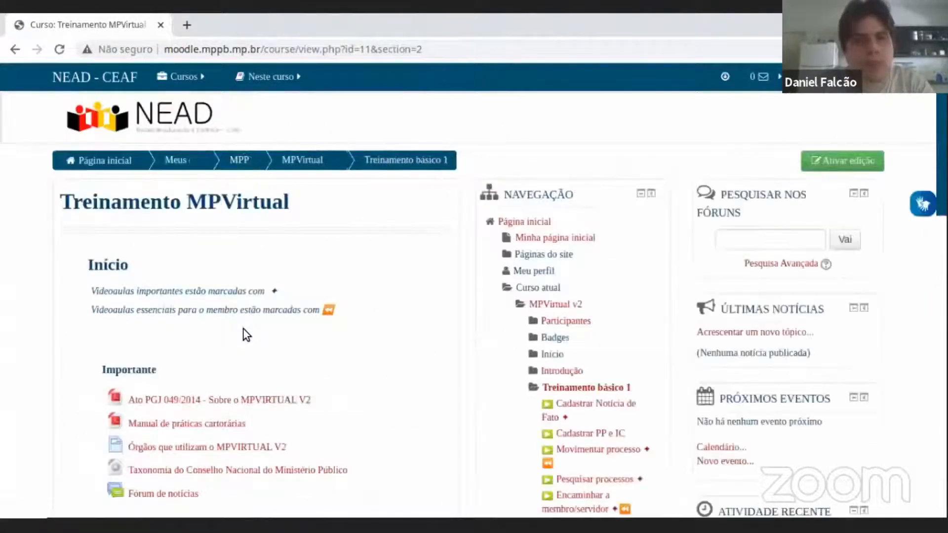
# Look through the Treinamento básico 1 lessons, then open and play the Cadastrar Notícia de Fato video from Aula 1.
pyautogui.scroll(-10, 243, 335)
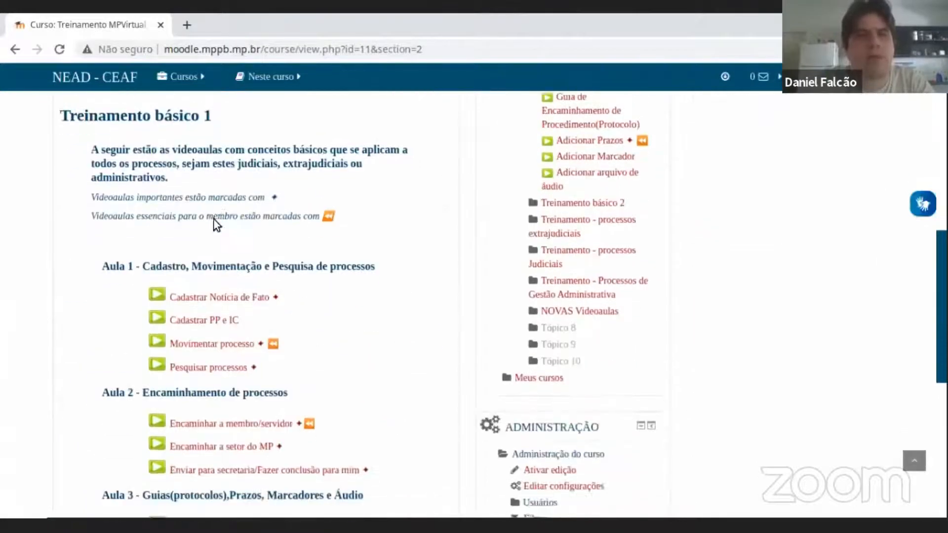
pyautogui.scroll(-2, 212, 213)
pyautogui.scroll(2, 213, 212)
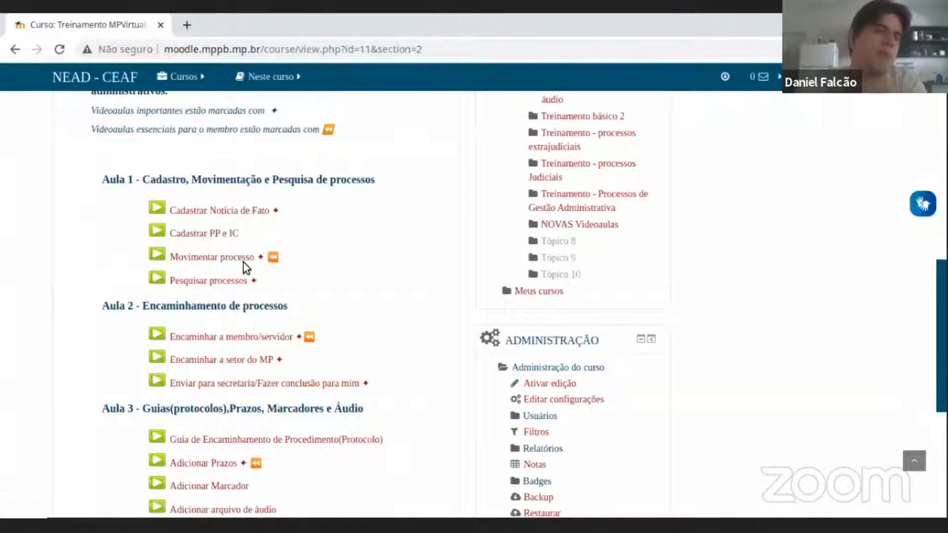
pyautogui.scroll(-3, 269, 273)
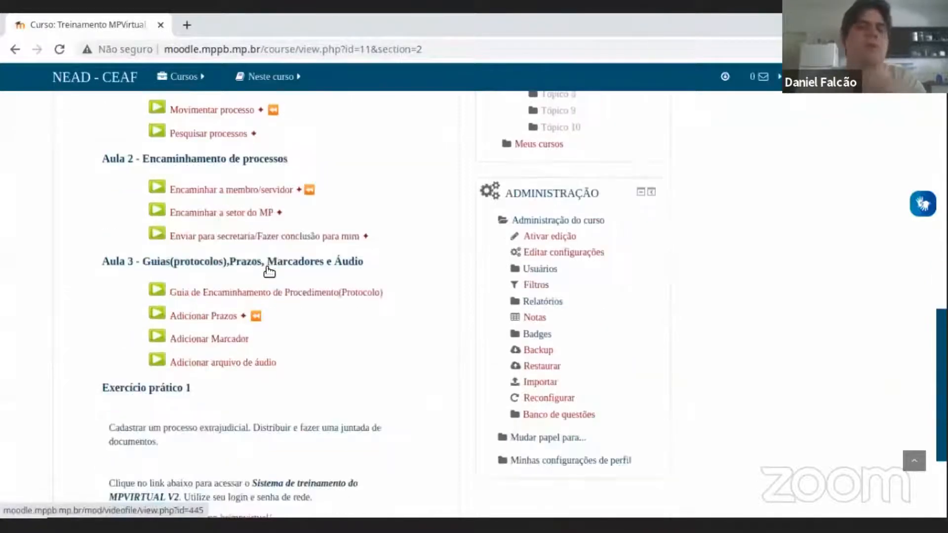
pyautogui.scroll(-3, 270, 274)
pyautogui.scroll(6, 270, 274)
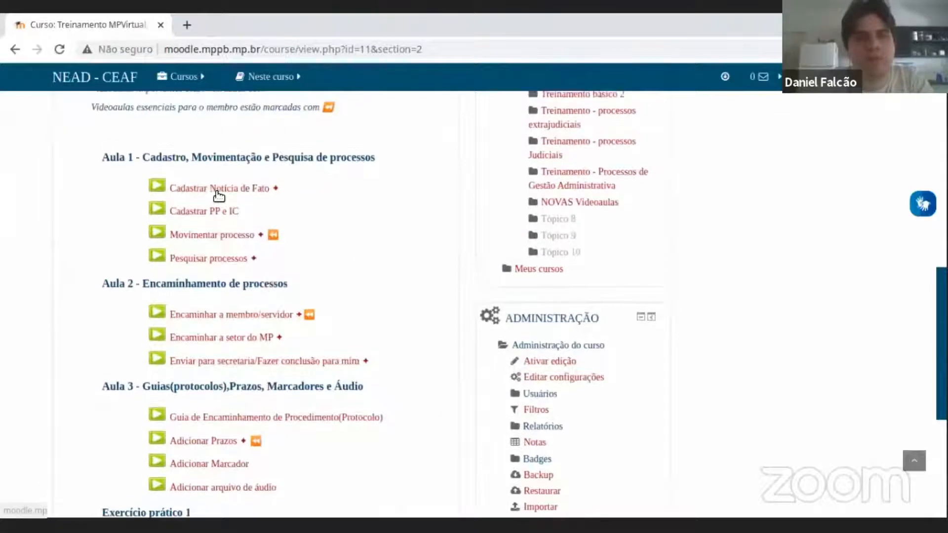
pyautogui.click(233, 227)
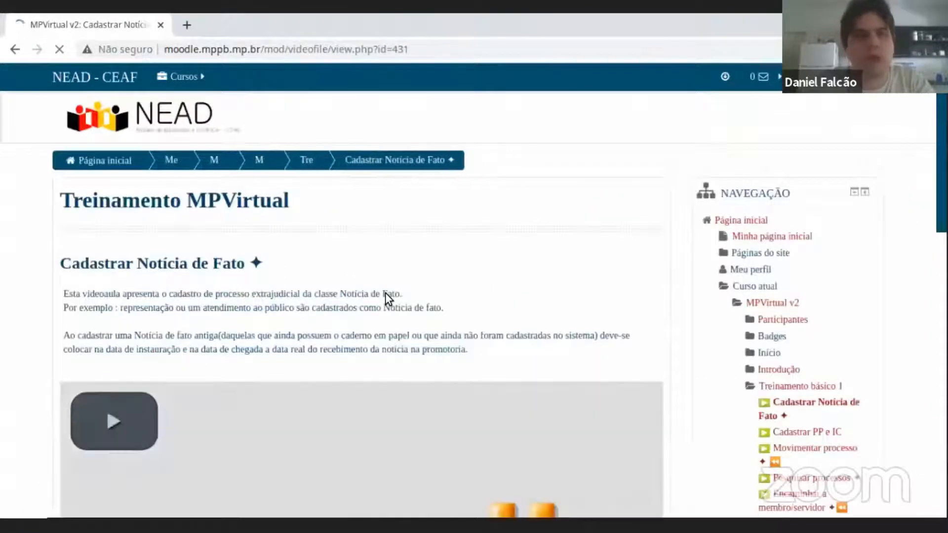
pyautogui.scroll(-8, 386, 293)
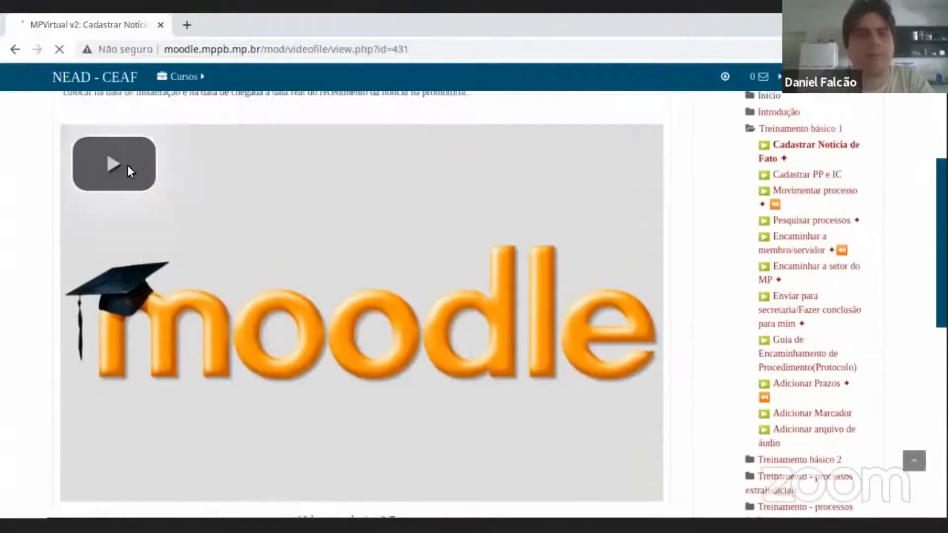
pyautogui.click(123, 166)
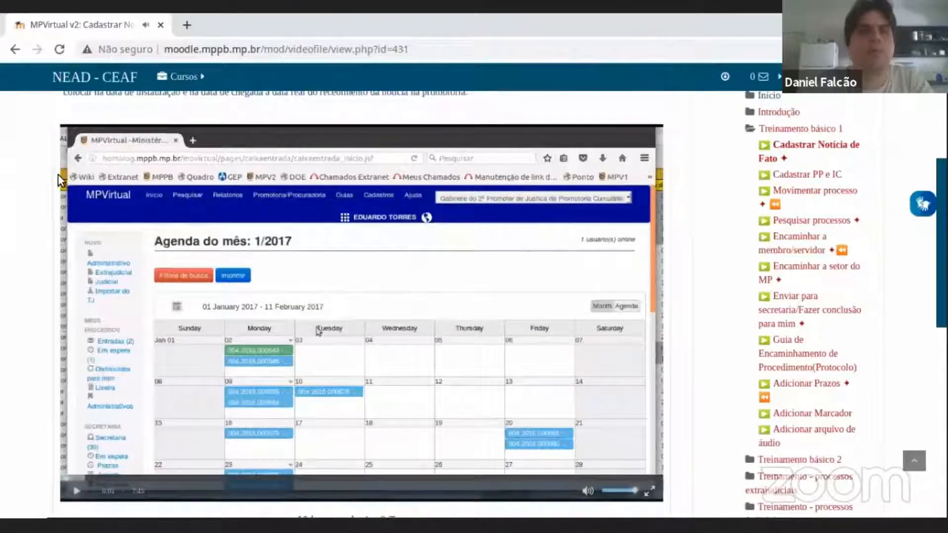
# Log out of the NEAD Moodle account.
pyautogui.scroll(5, 58, 156)
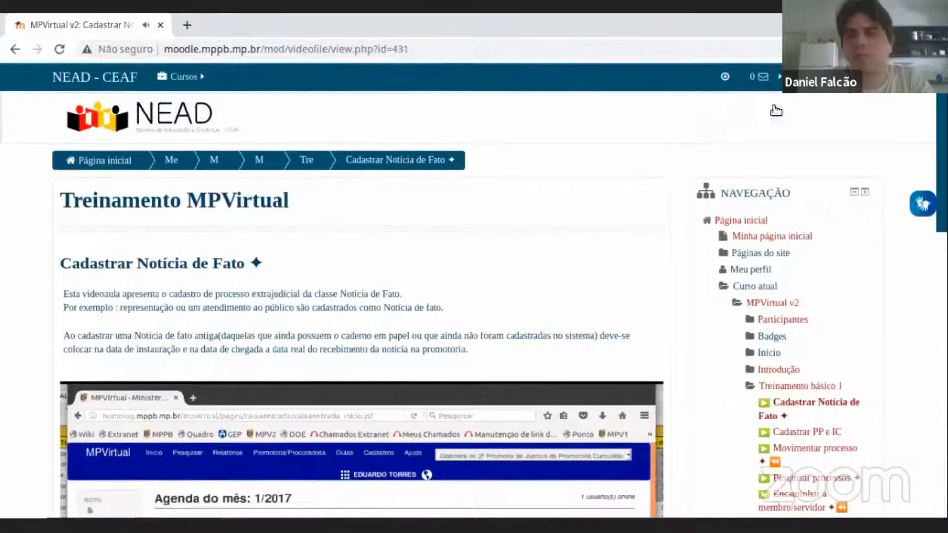
pyautogui.click(779, 77)
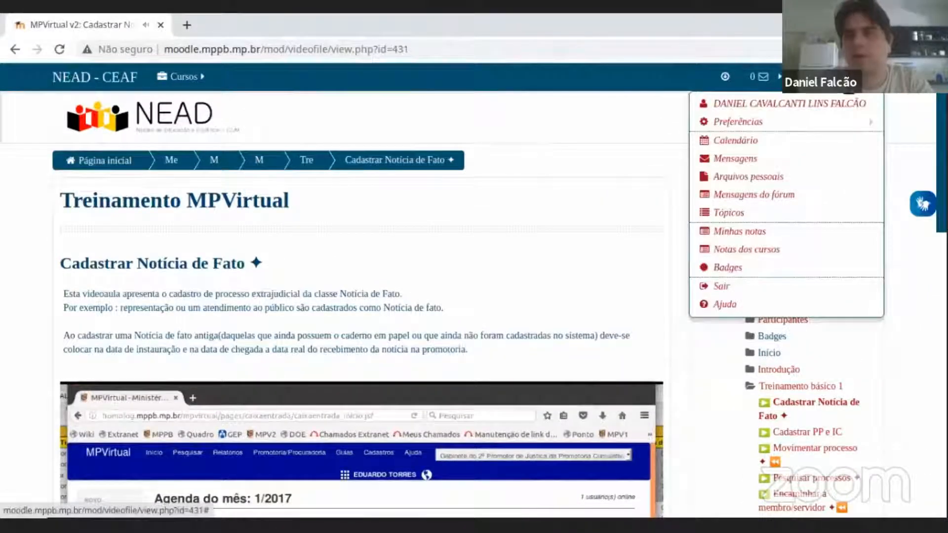
pyautogui.click(771, 290)
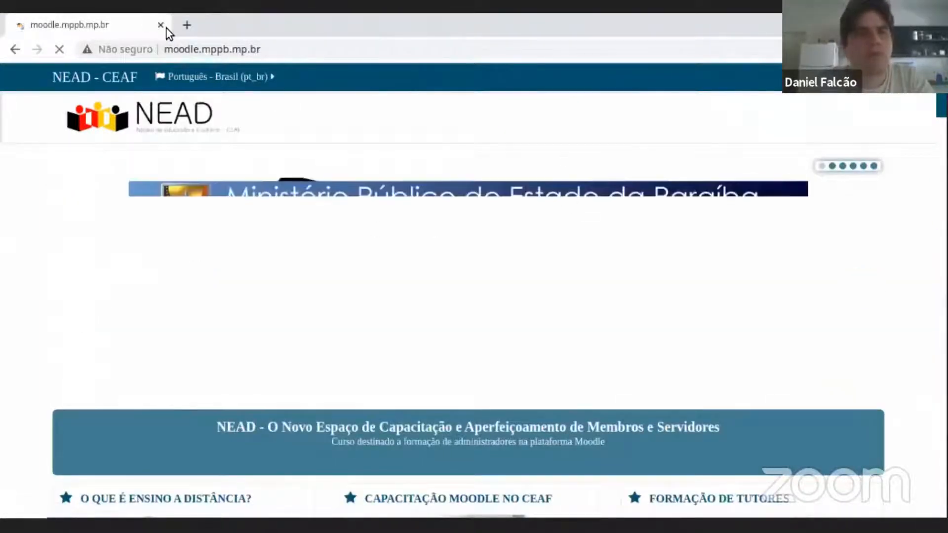
pyautogui.click(237, 54)
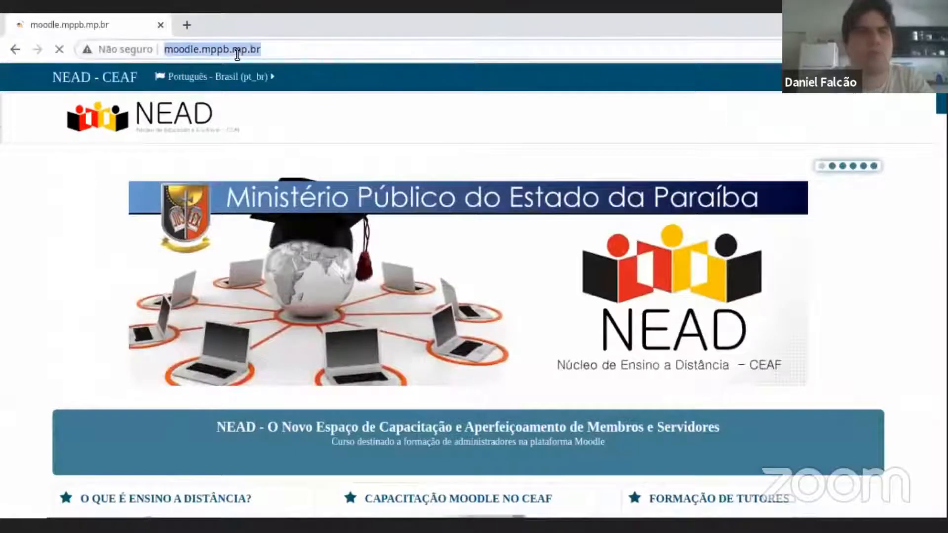
pyautogui.write('www.mpp')
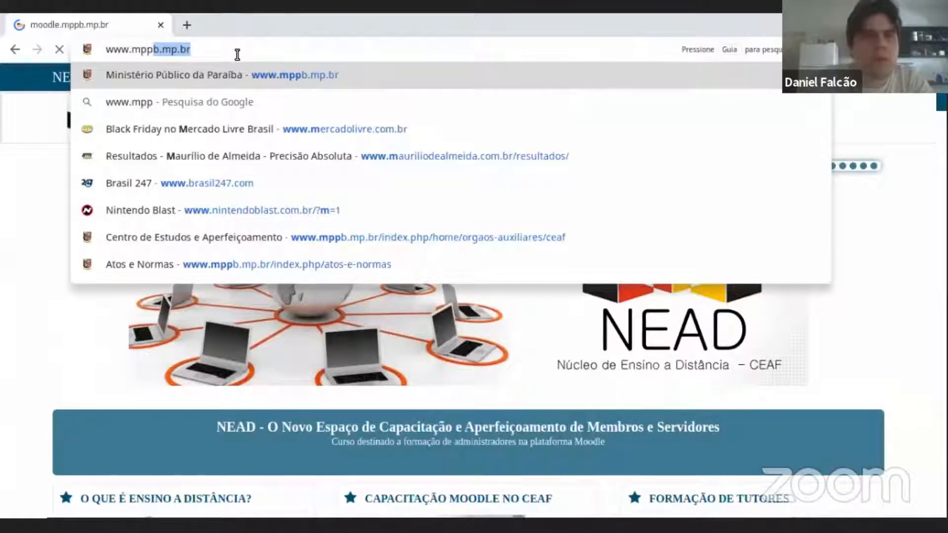
pyautogui.press('Return')
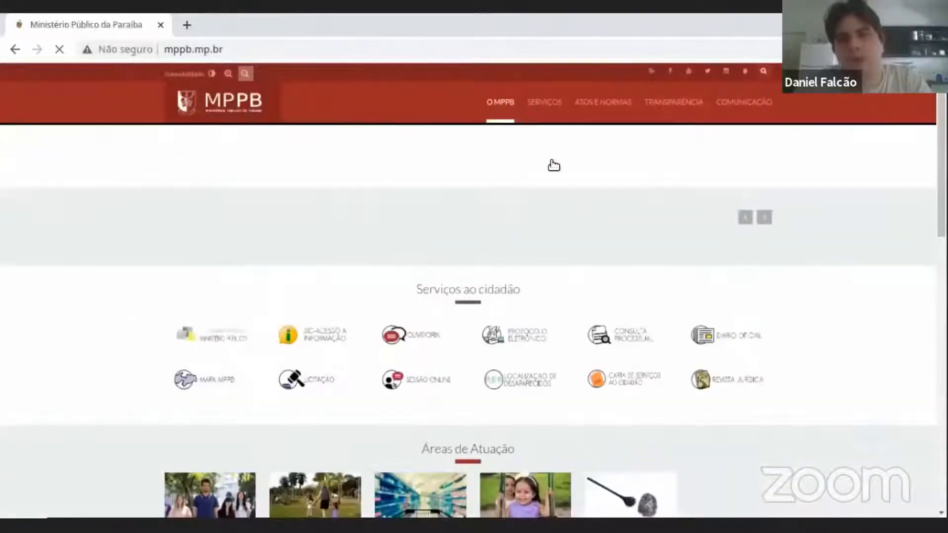
pyautogui.moveTo(544, 102)
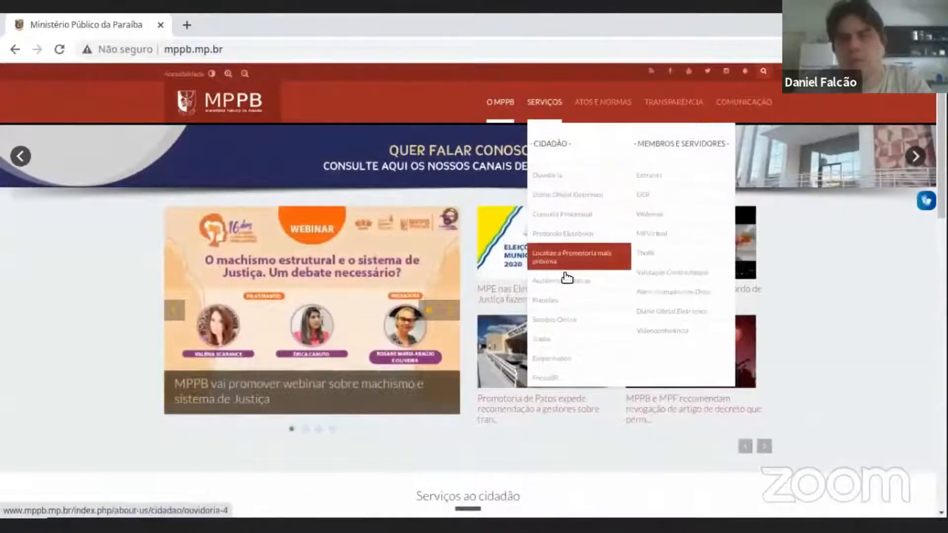
# Open MPVirtual from the services for members and staff, then log in with the account username and password.
pyautogui.click(663, 236)
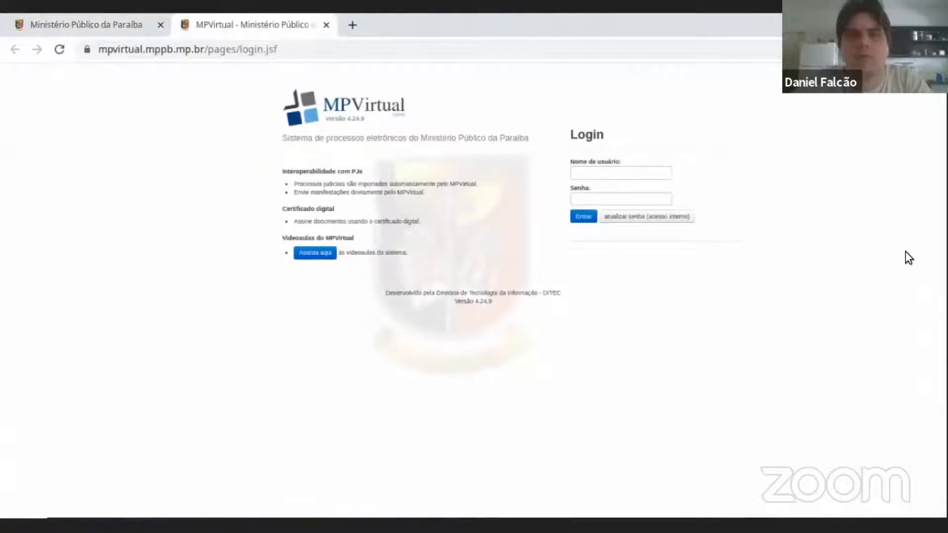
pyautogui.click(608, 168)
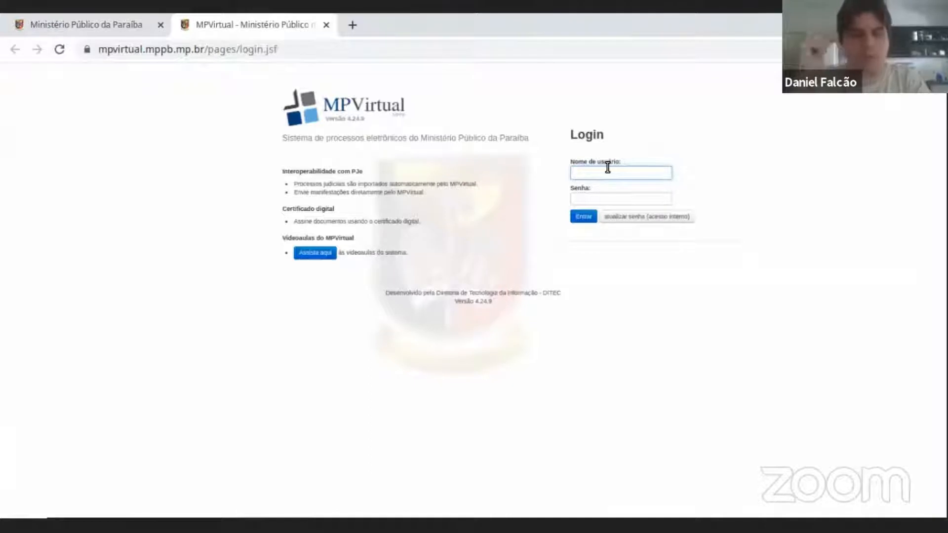
pyautogui.press('Tab')
pyautogui.write('•')
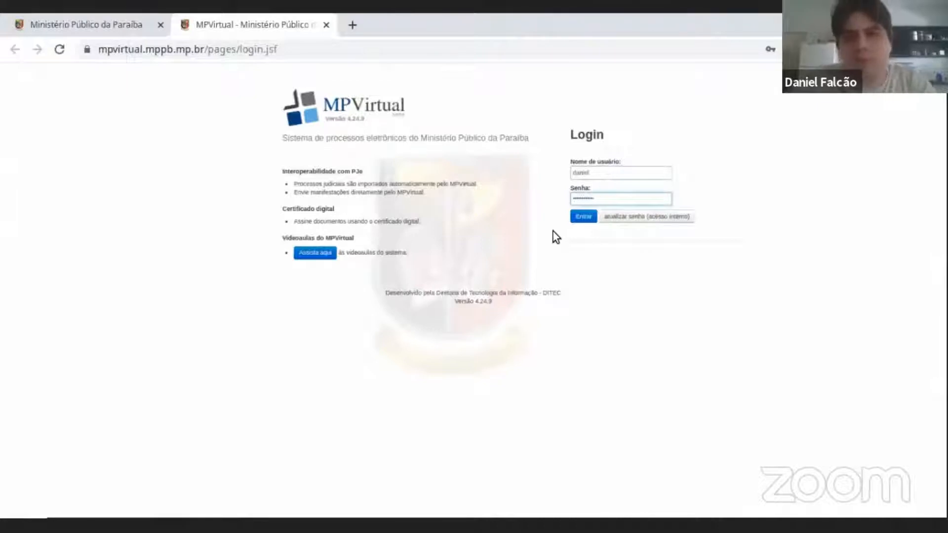
pyautogui.click(583, 218)
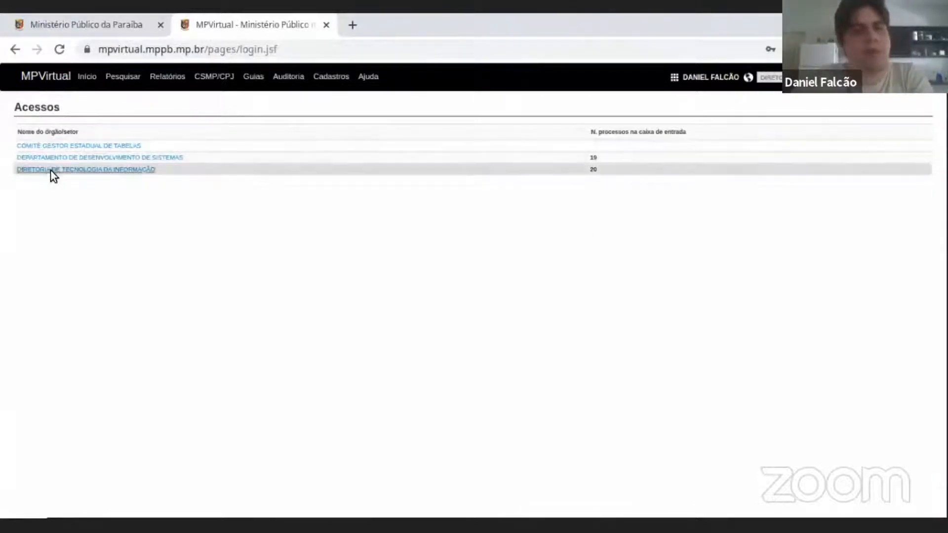
# Examine the Acessos list for the accessible units and the number of processes in each inbox.
pyautogui.tripleClick(54, 130)
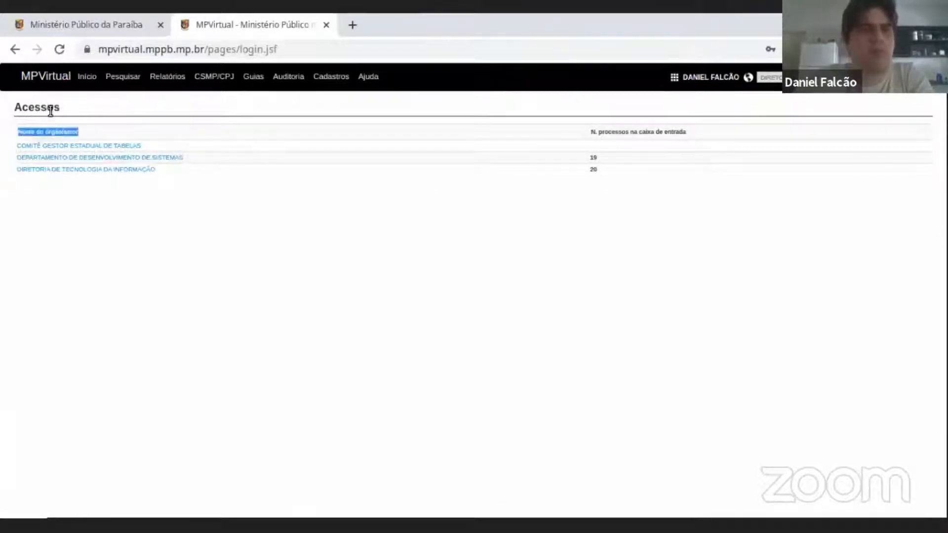
pyautogui.doubleClick(51, 110)
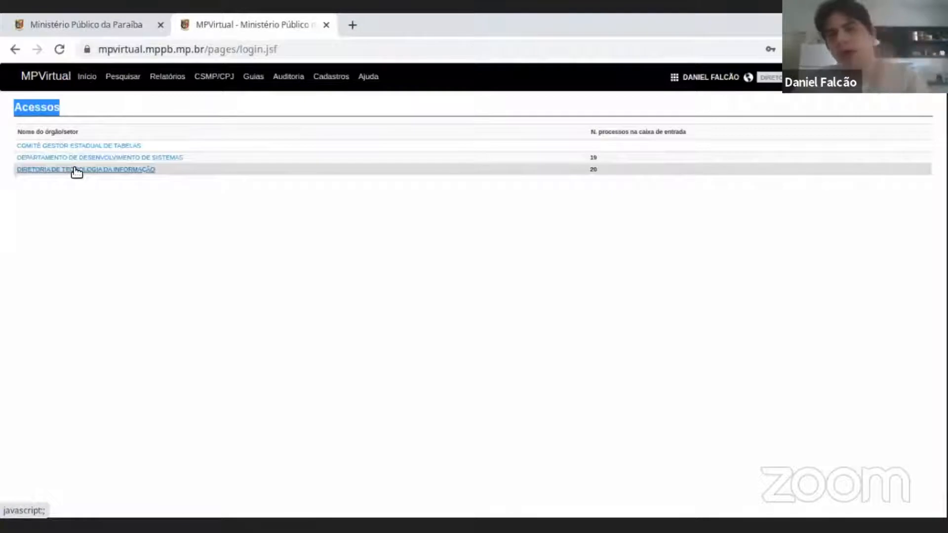
pyautogui.doubleClick(593, 170)
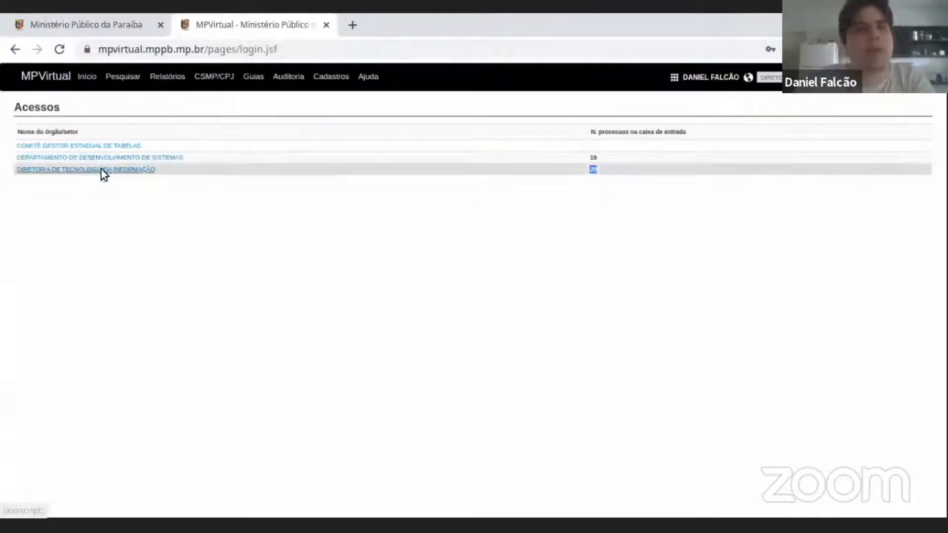
pyautogui.click(597, 169)
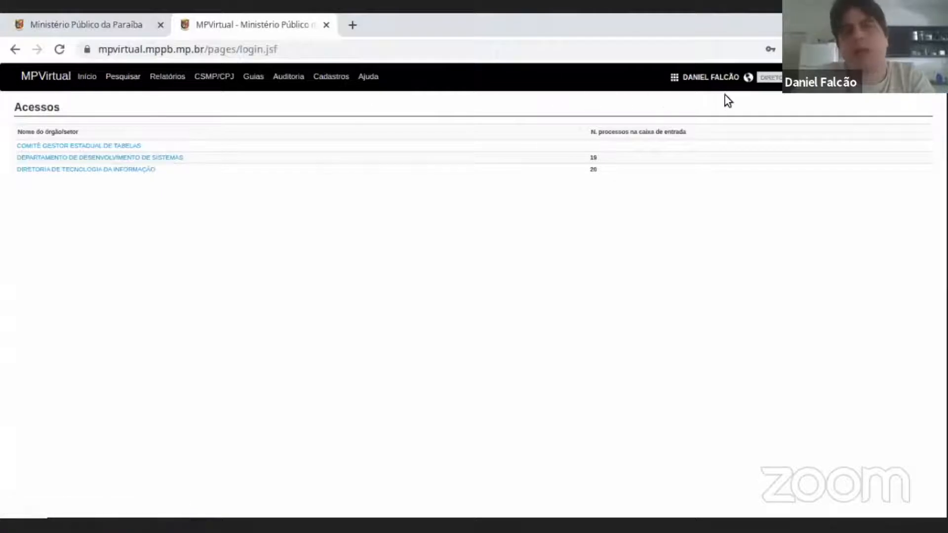
# Look through the units available in the unit selector beside the account name, then close it without choosing one.
pyautogui.click(712, 83)
pyautogui.click(712, 83)
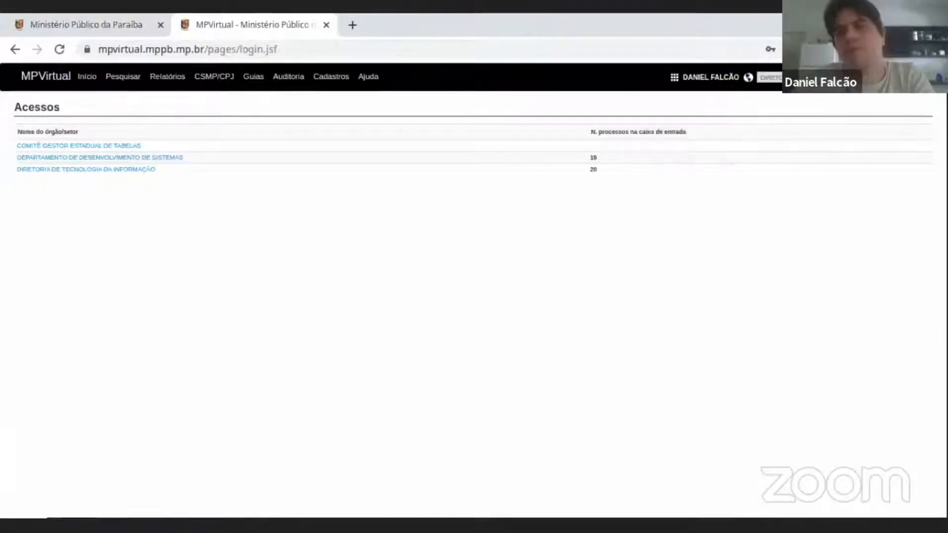
pyautogui.click(815, 78)
pyautogui.scroll(-3, 816, 103)
pyautogui.click(772, 84)
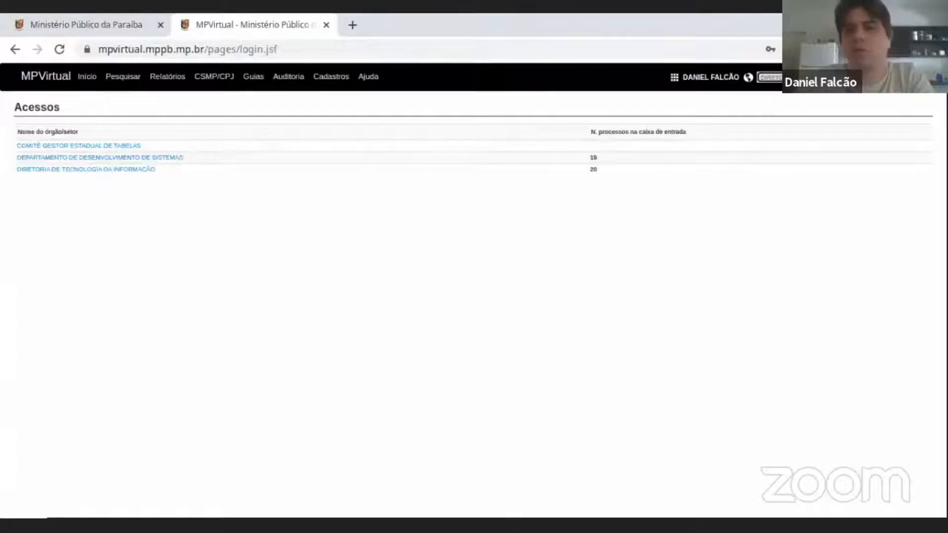
pyautogui.click(772, 77)
pyautogui.scroll(-10, 817, 120)
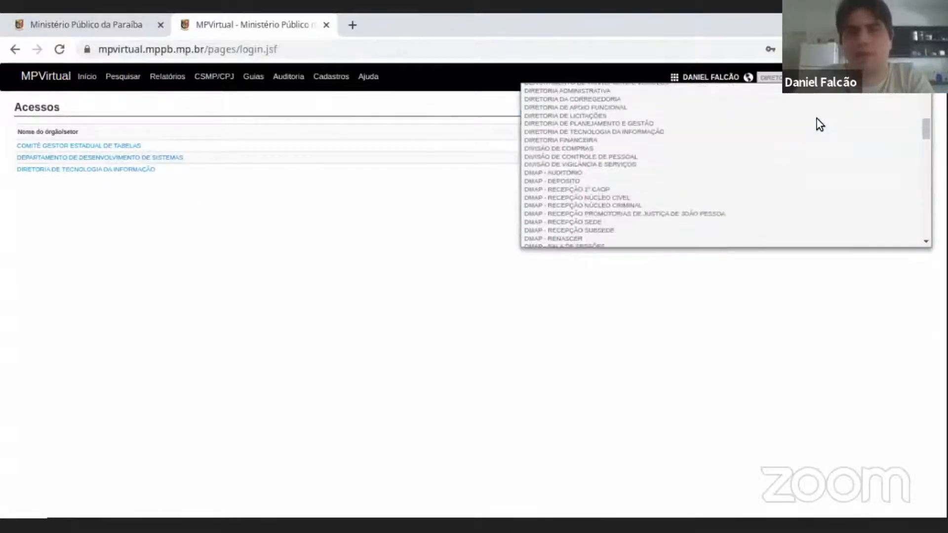
pyautogui.scroll(-10, 816, 120)
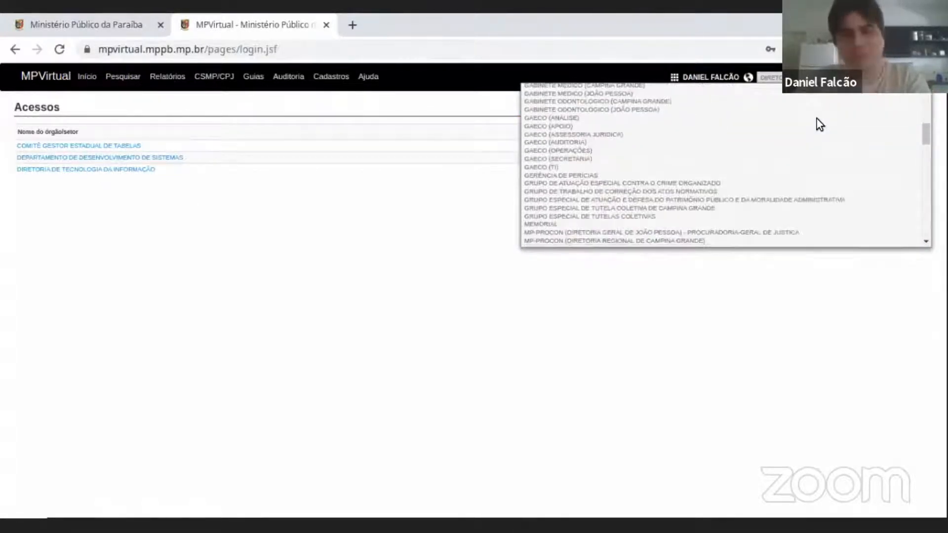
pyautogui.scroll(-10, 817, 120)
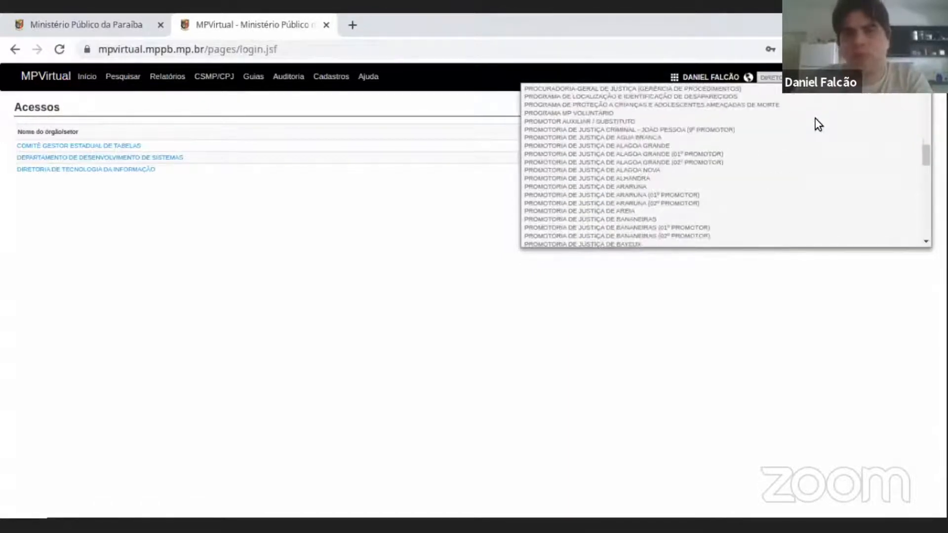
pyautogui.click(401, 242)
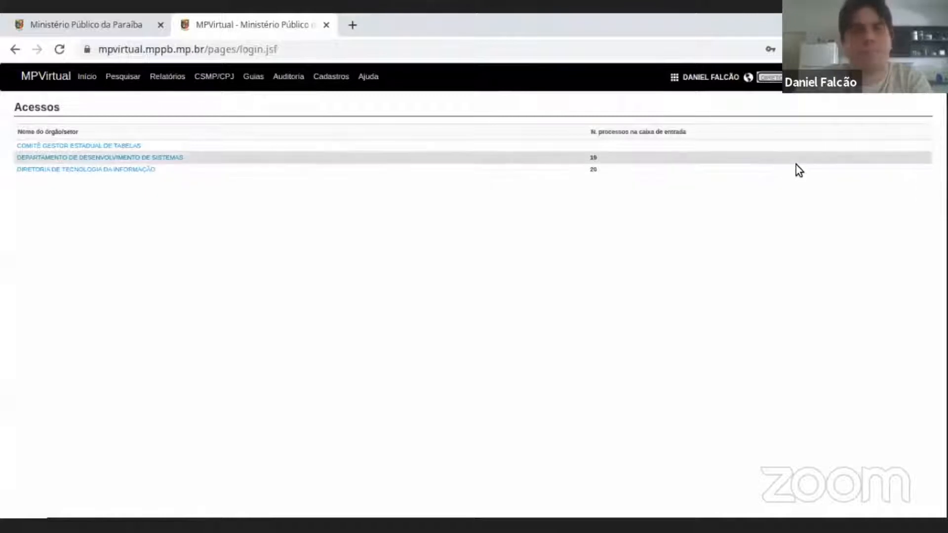
# Enter the DIRETORIA DE TECNOLOGIA DA INFORMAÇÃO unit and review its Novo and Meus Processos sections.
pyautogui.click(99, 170)
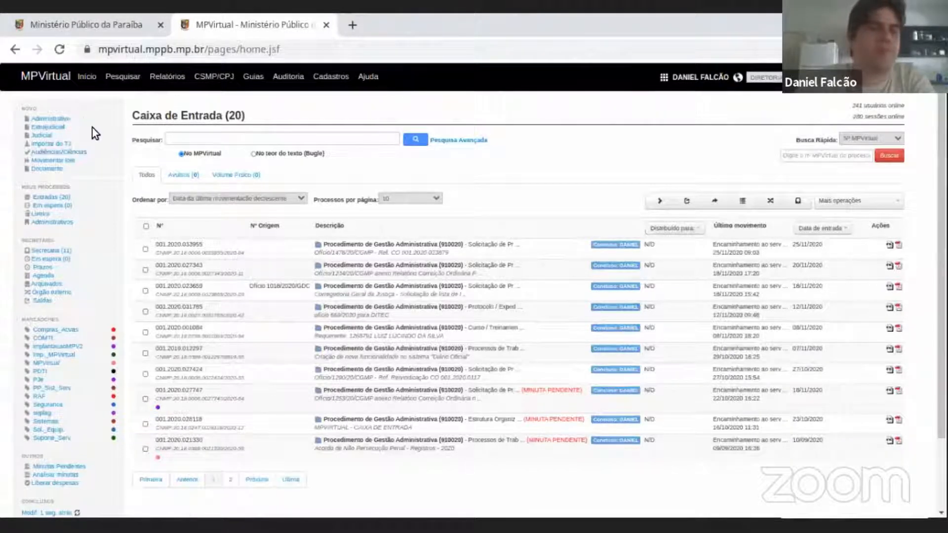
pyautogui.scroll(-2, 92, 126)
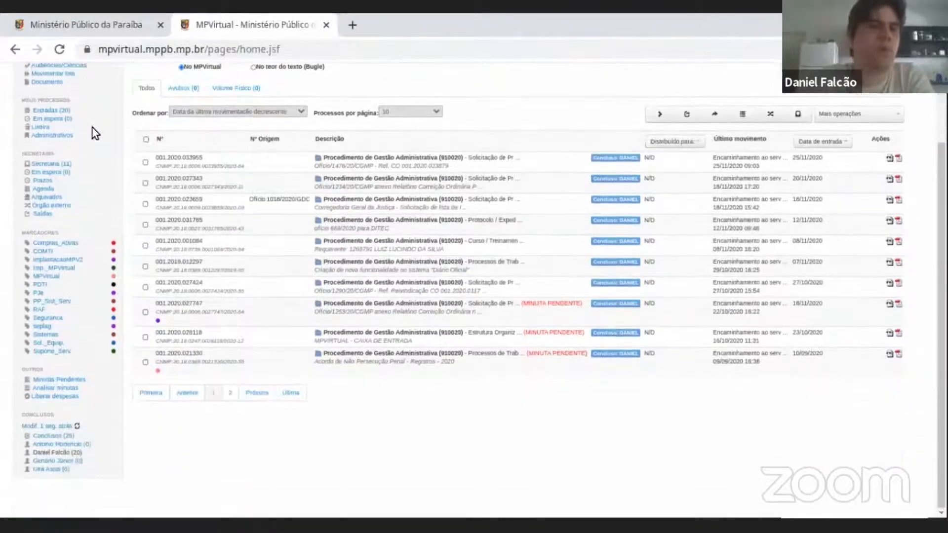
pyautogui.scroll(2, 86, 260)
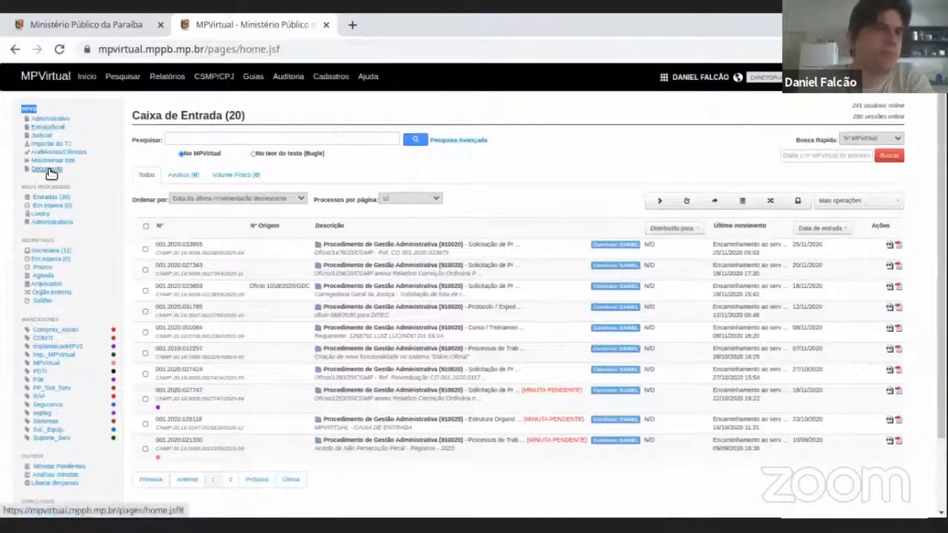
pyautogui.tripleClick(35, 187)
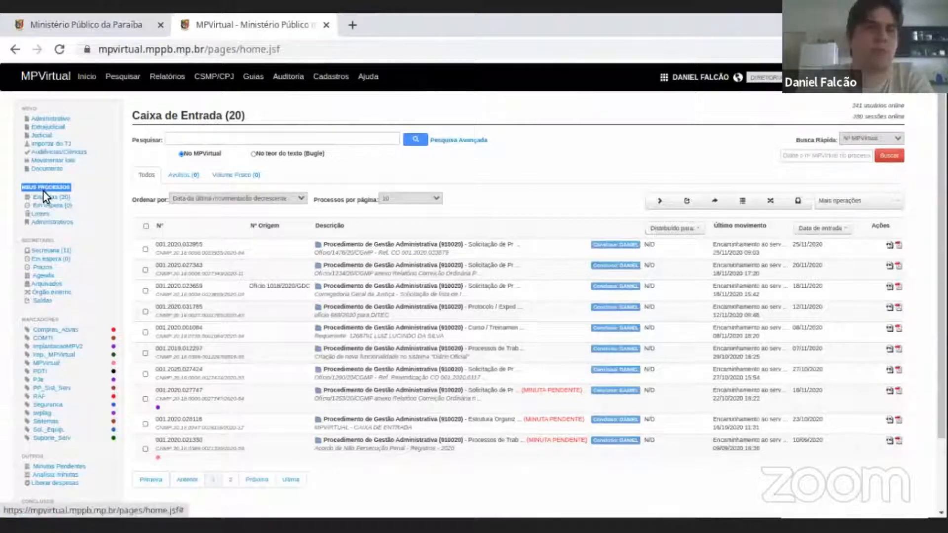
pyautogui.click(42, 198)
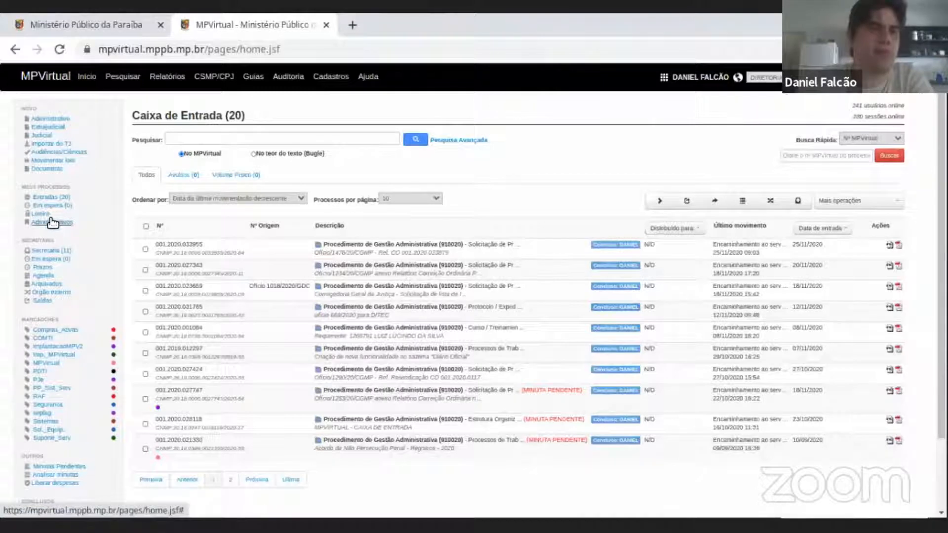
# Examine the Secretaria section and its entries, such as Em espera, Prazos, Agenda, Arquivados and Saídas.
pyautogui.scroll(-1, 20, 206)
pyautogui.scroll(-2, 20, 204)
pyautogui.doubleClick(34, 168)
pyautogui.scroll(2, 47, 178)
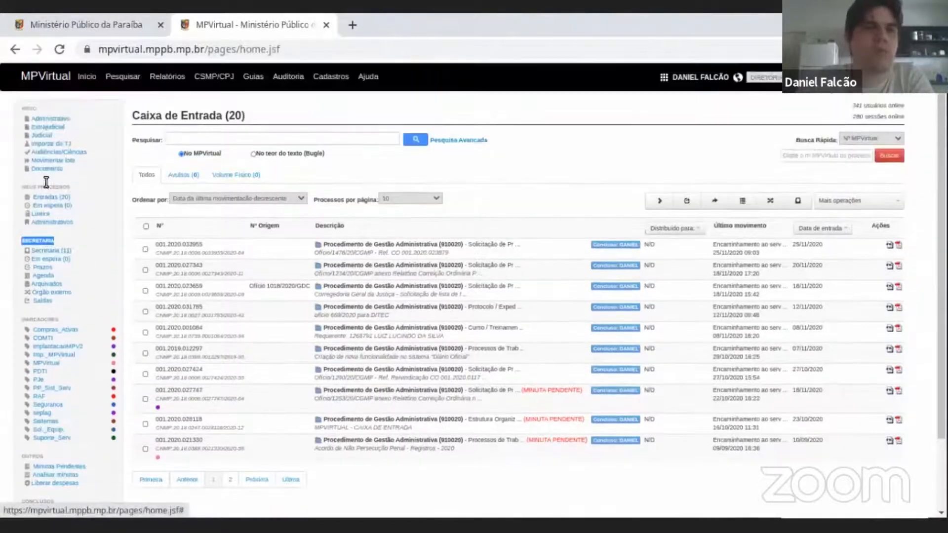
pyautogui.click(44, 240)
pyautogui.doubleClick(45, 240)
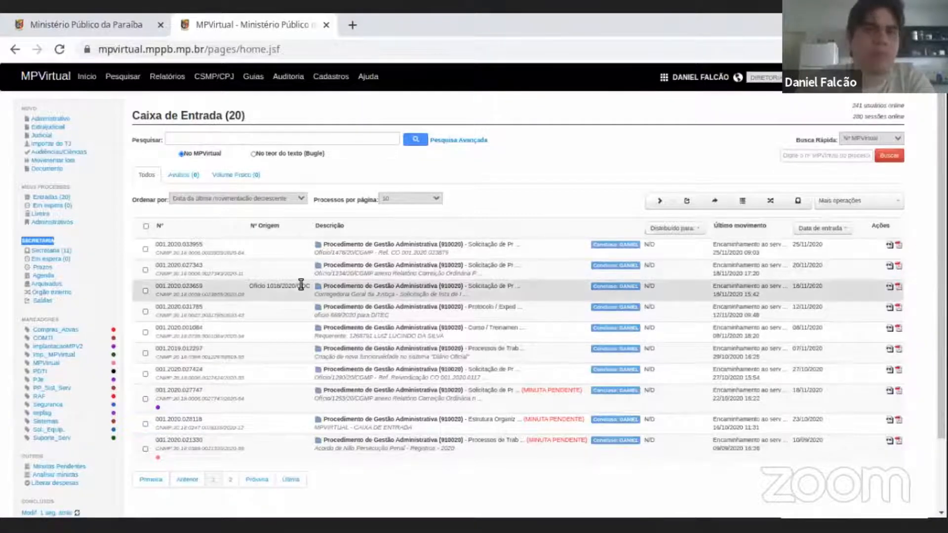
pyautogui.click(43, 241)
pyautogui.doubleClick(43, 241)
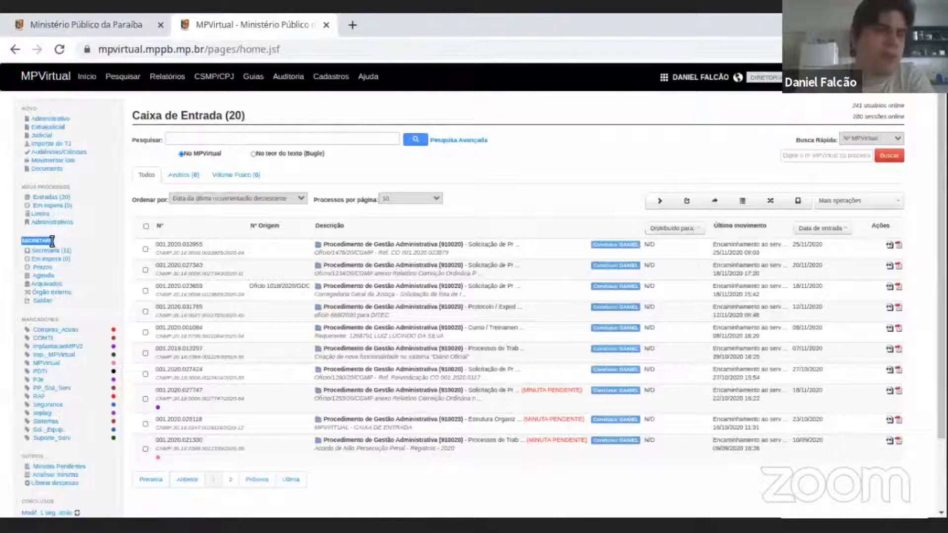
pyautogui.doubleClick(31, 241)
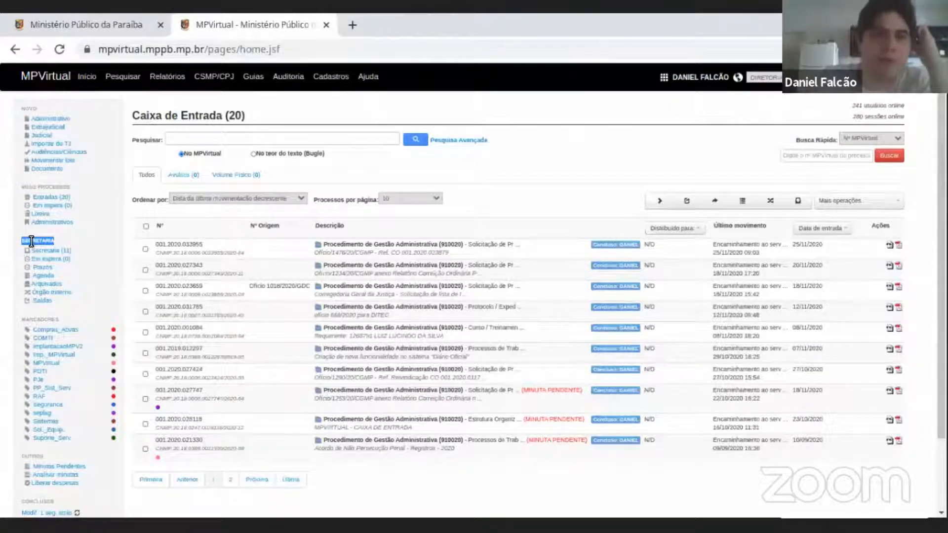
pyautogui.click(94, 248)
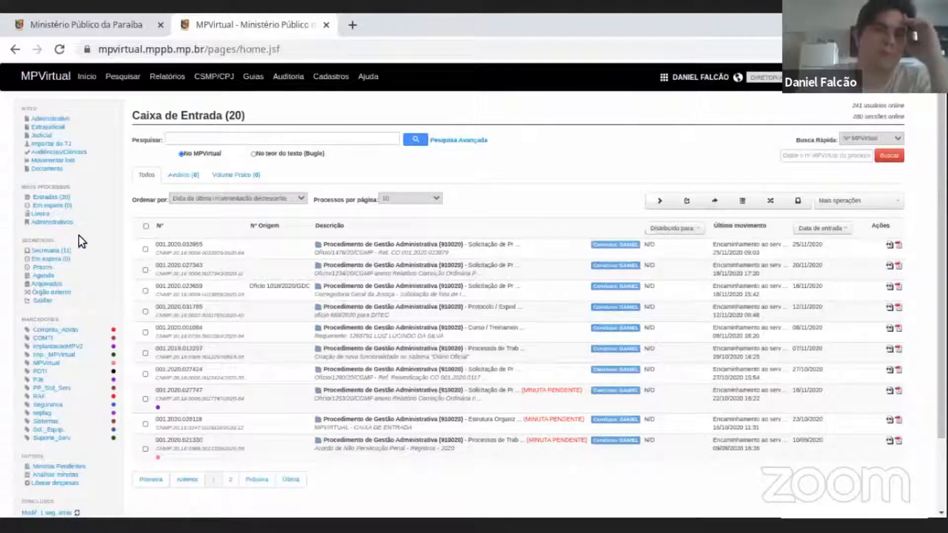
# Examine the Marcadores labels and the Outros section with its pending drafts and expense entries.
pyautogui.scroll(-2, 77, 235)
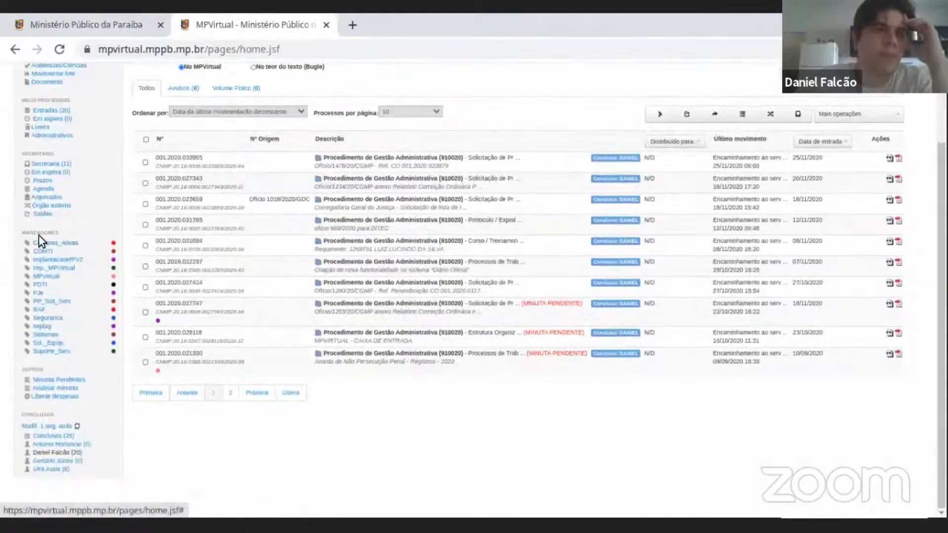
pyautogui.doubleClick(59, 233)
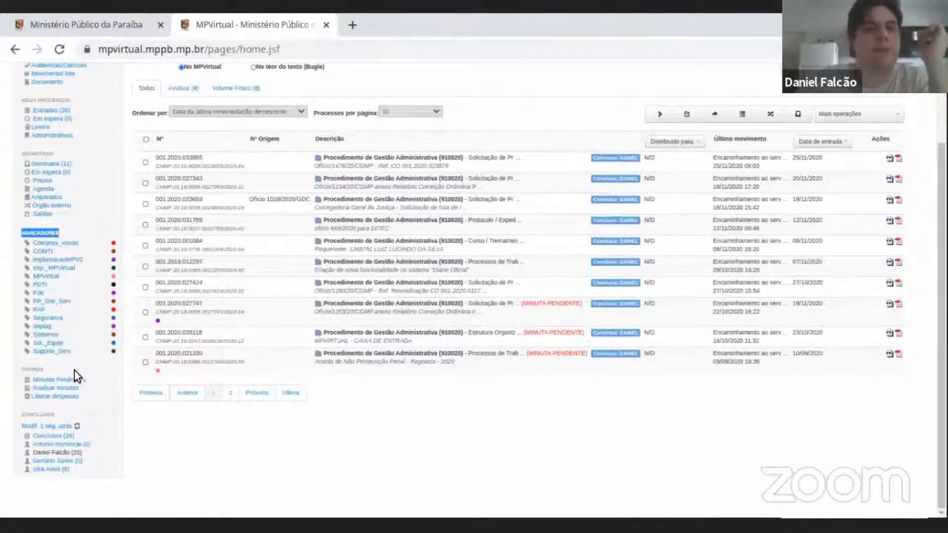
pyautogui.click(37, 370)
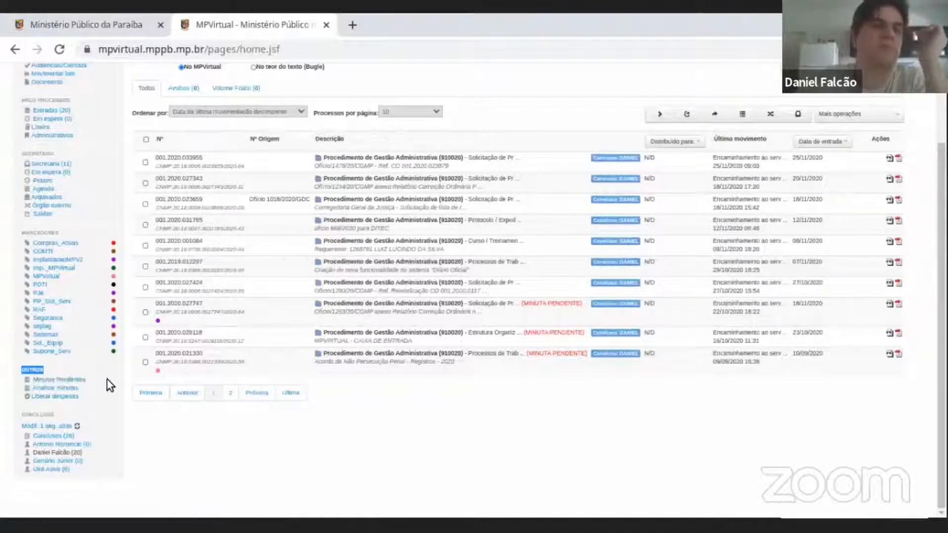
# Examine the Conclusos section, checking the details of the unit members who have processes assigned.
pyautogui.doubleClick(50, 414)
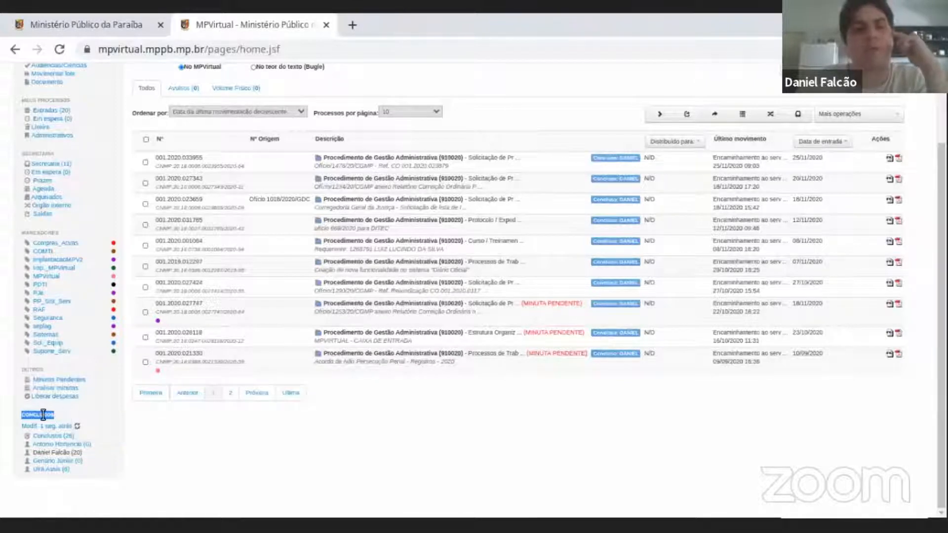
pyautogui.moveTo(49, 473)
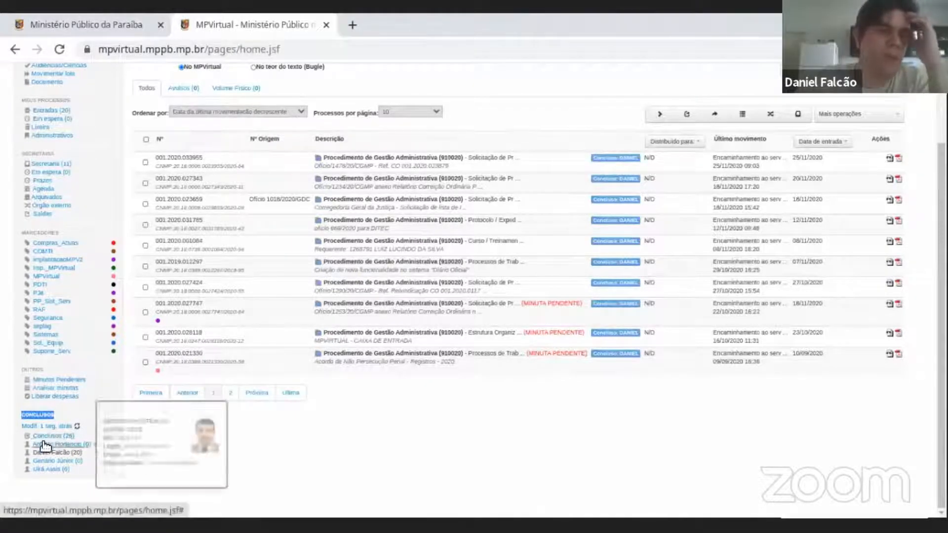
pyautogui.scroll(2, 81, 426)
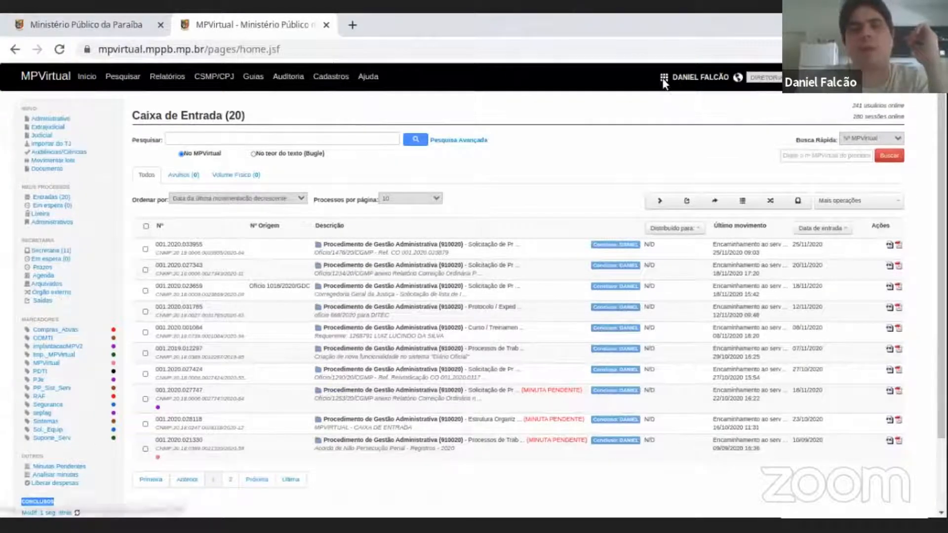
pyautogui.scroll(-2, 126, 456)
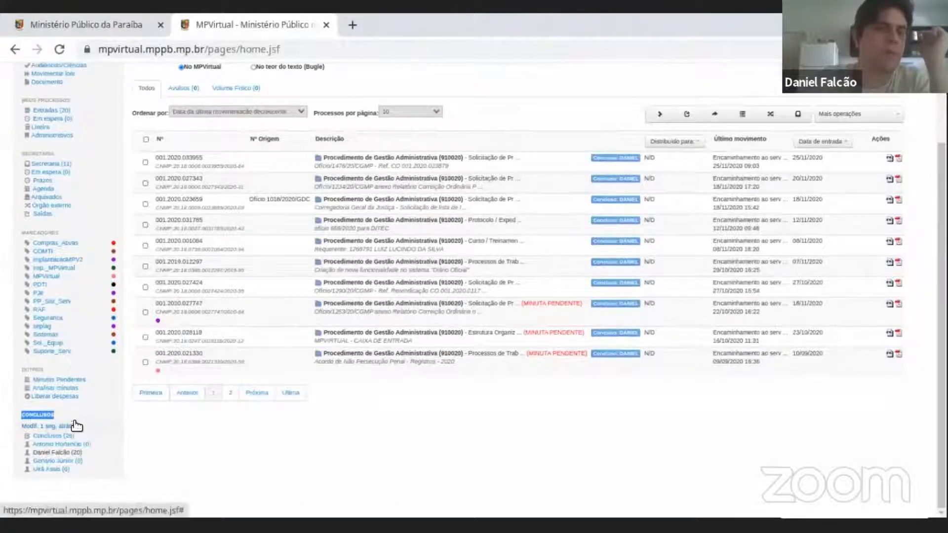
pyautogui.moveTo(58, 446)
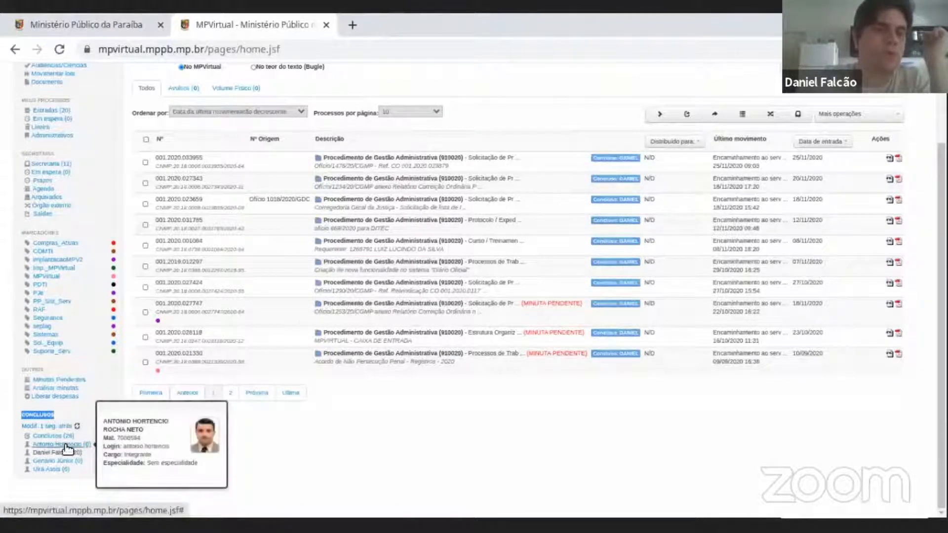
pyautogui.tripleClick(49, 452)
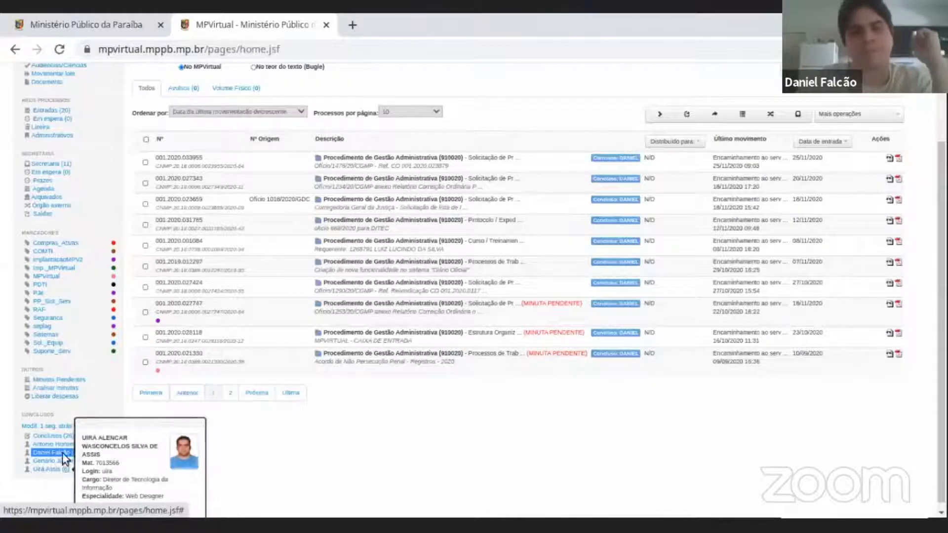
pyautogui.scroll(2, 79, 418)
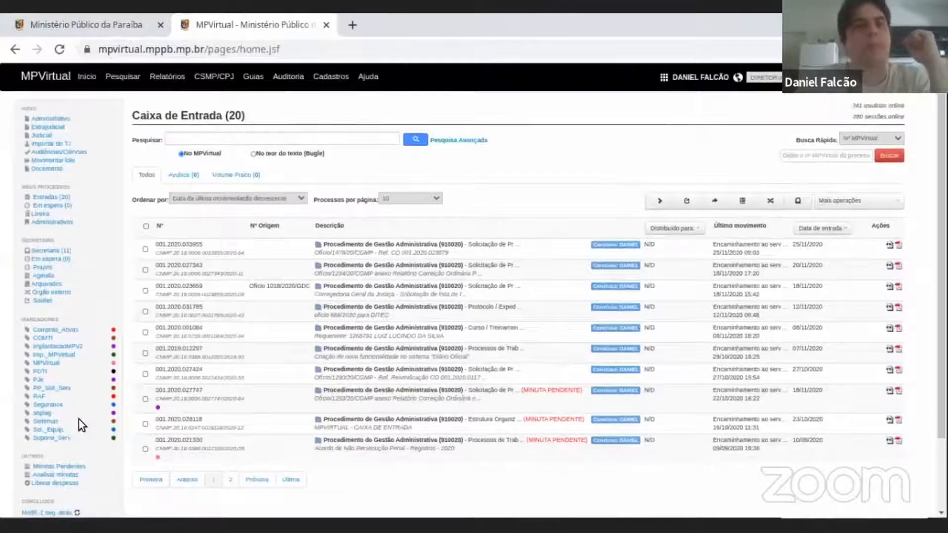
pyautogui.scroll(-2, 43, 385)
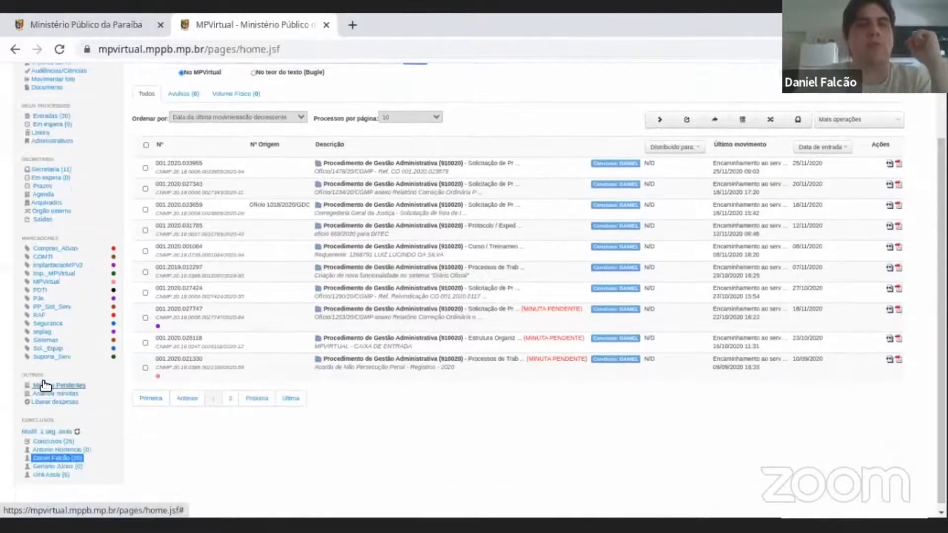
# Return to the Acessos list of units from the Caixa de Entrada page.
pyautogui.scroll(2, 65, 251)
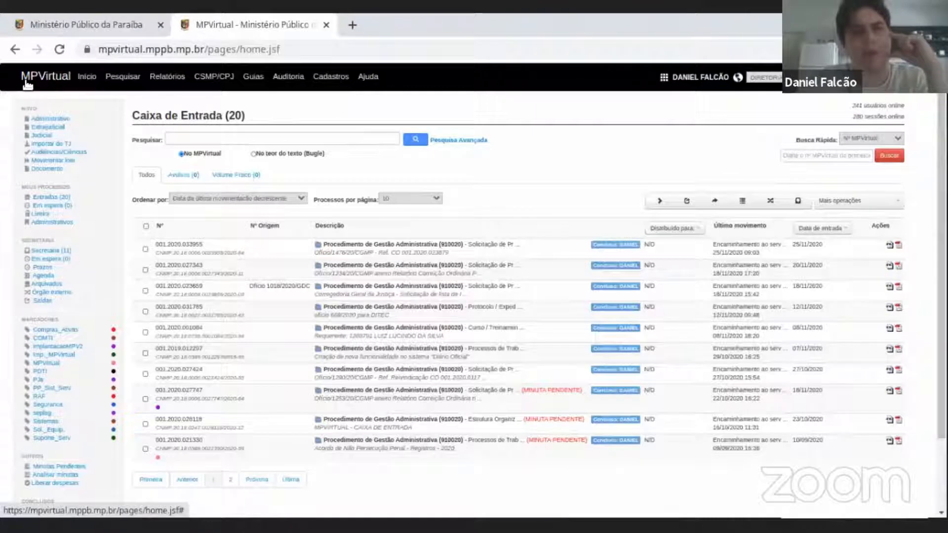
pyautogui.click(89, 85)
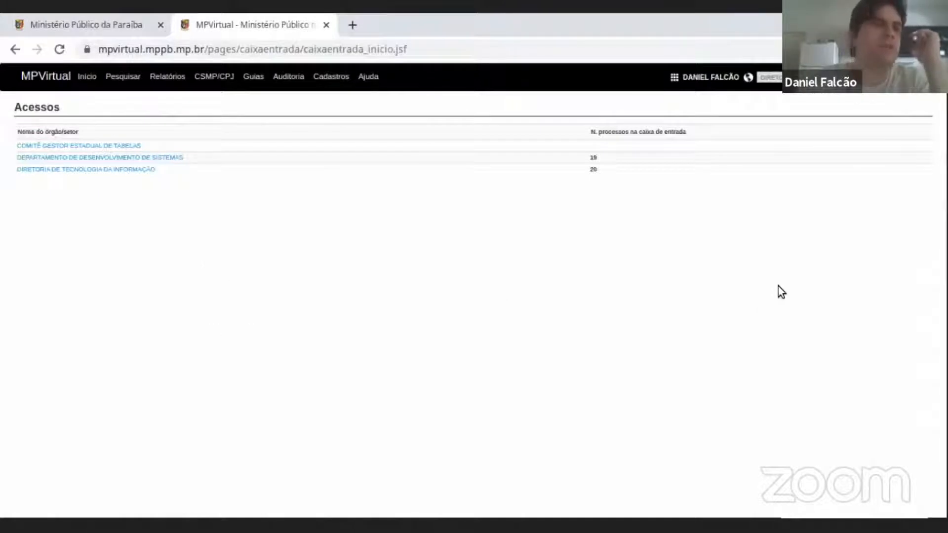
pyautogui.click(90, 80)
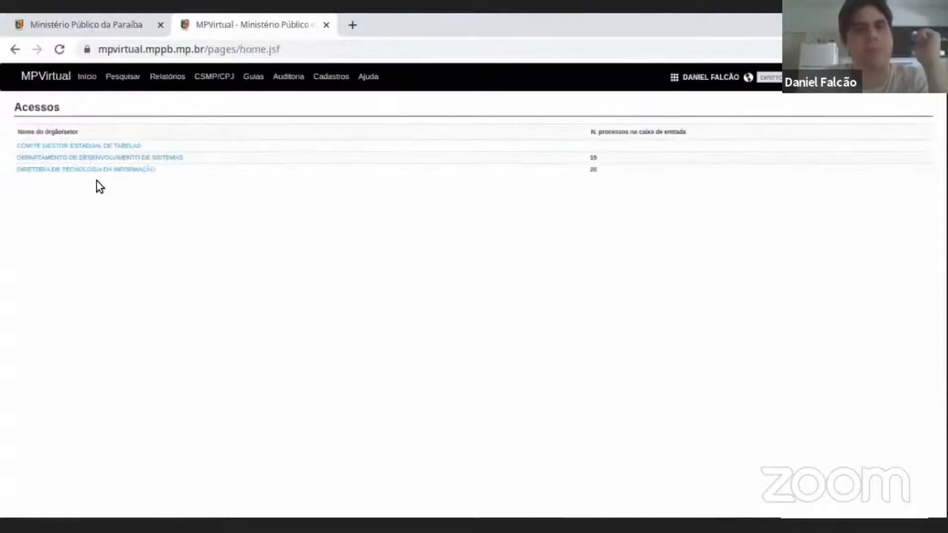
# Examine the options offered under Pesquisar, Relatórios, CSMP/CPJ, Guias, Auditoria, Cadastros and Ajuda.
pyautogui.click(117, 78)
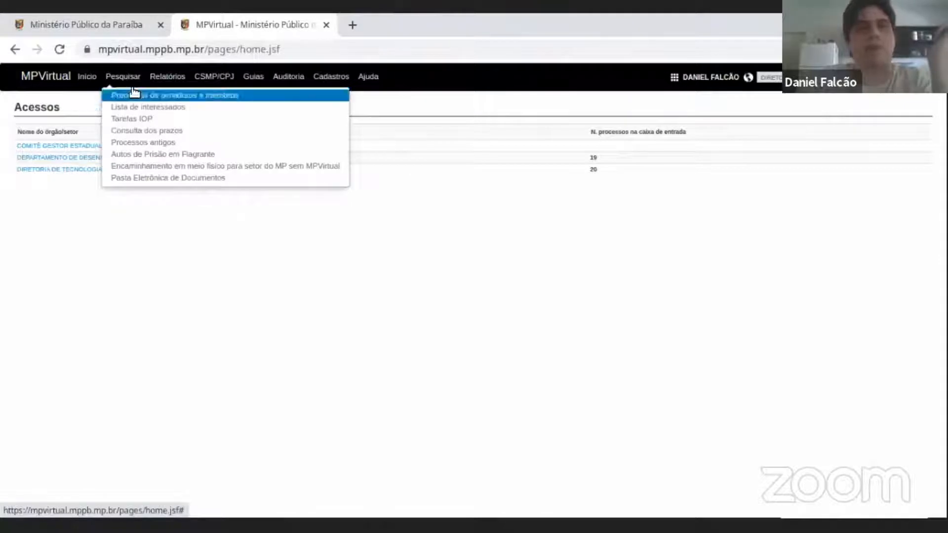
pyautogui.click(170, 77)
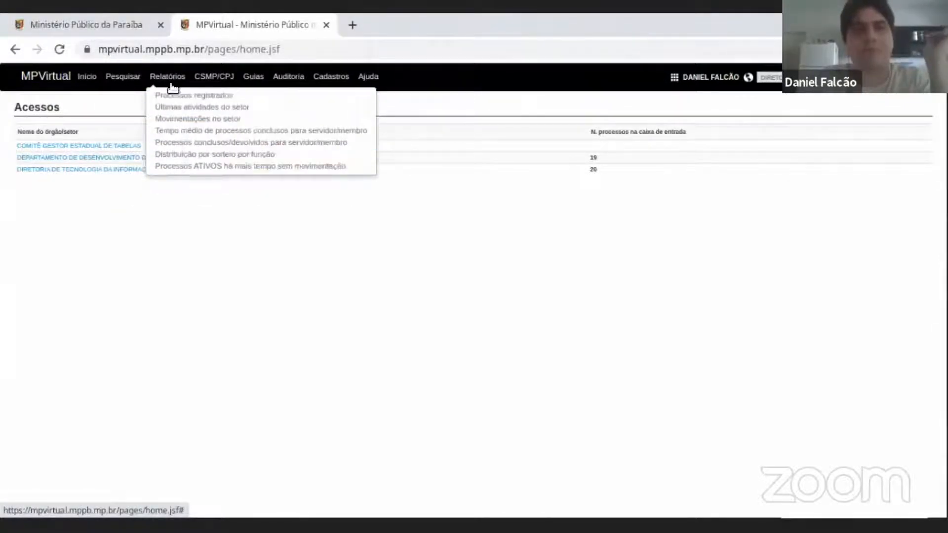
pyautogui.click(212, 80)
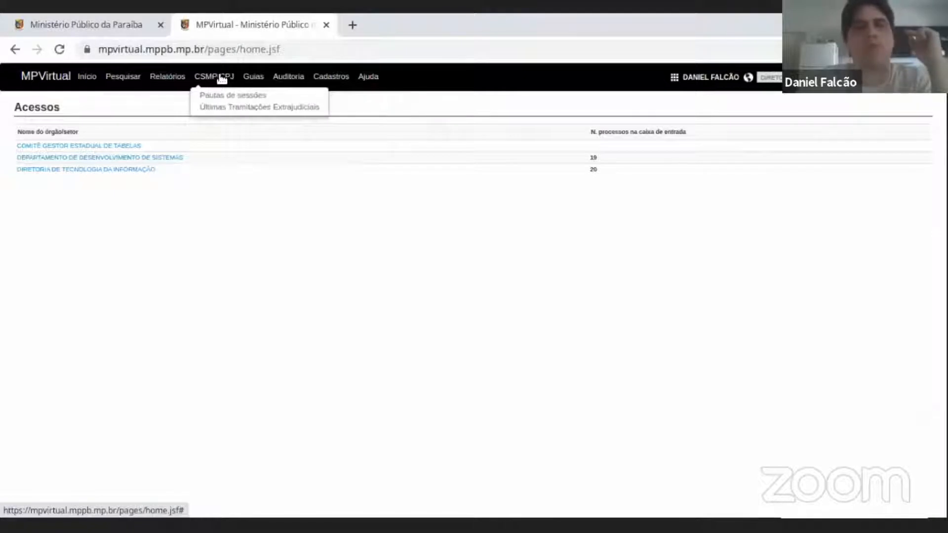
pyautogui.moveTo(257, 78)
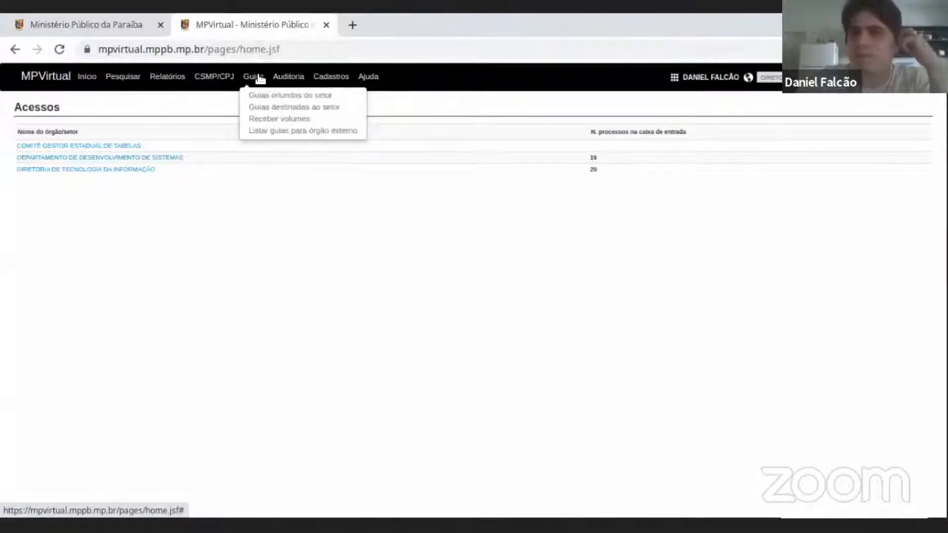
pyautogui.moveTo(300, 79)
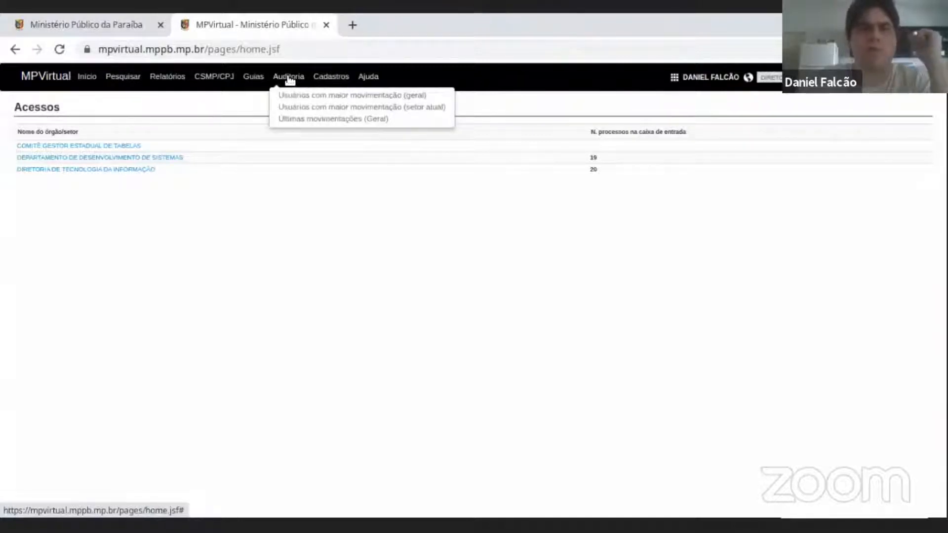
pyautogui.click(333, 78)
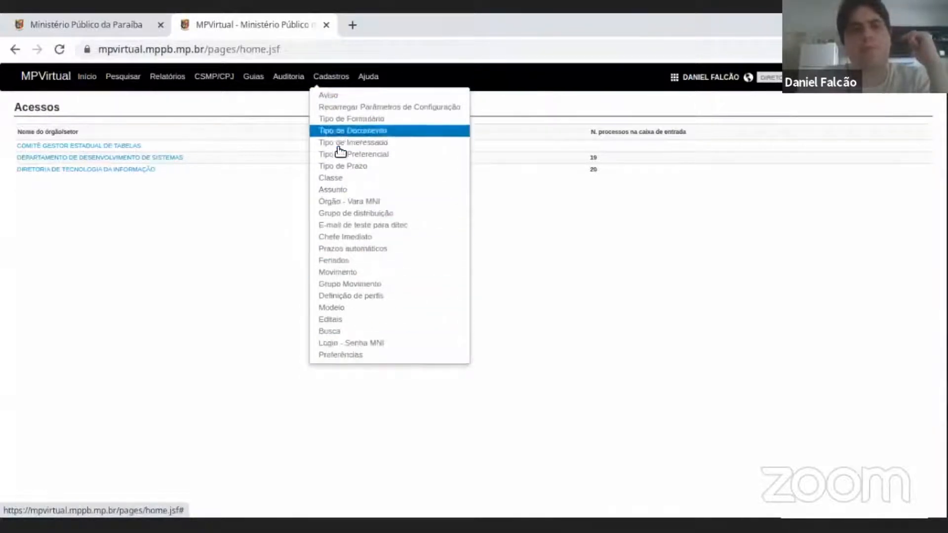
pyautogui.click(340, 81)
pyautogui.click(340, 81)
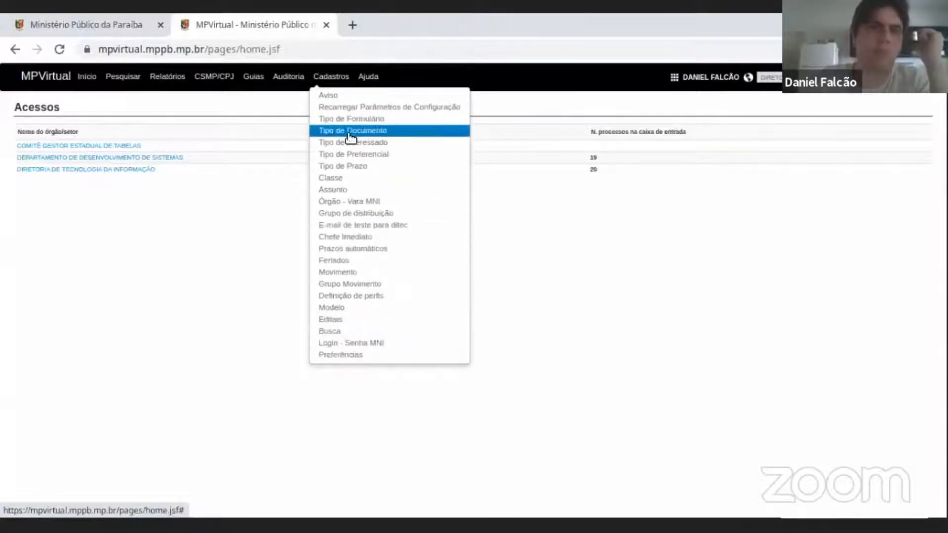
pyautogui.click(370, 77)
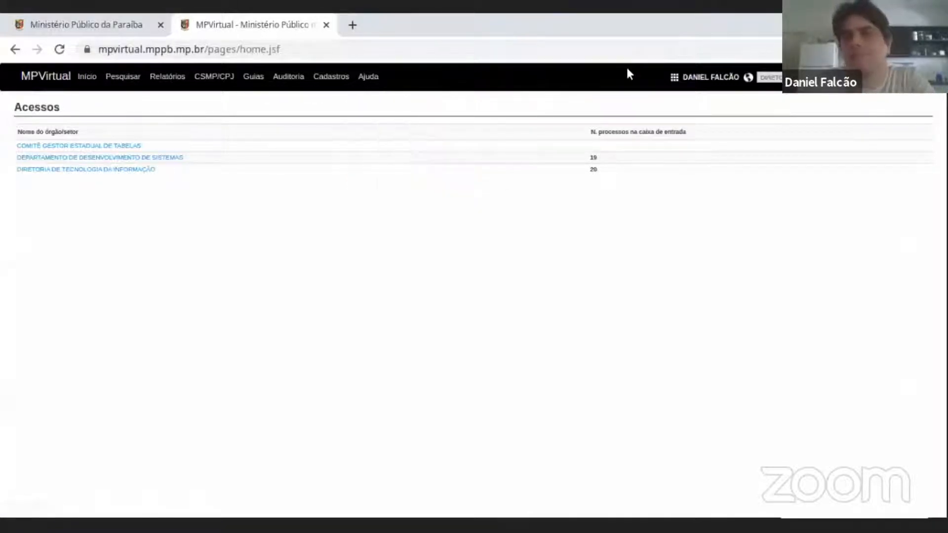
# Review the quick-access systems and open the full list of systems in the Portal de Sistemas.
pyautogui.click(674, 80)
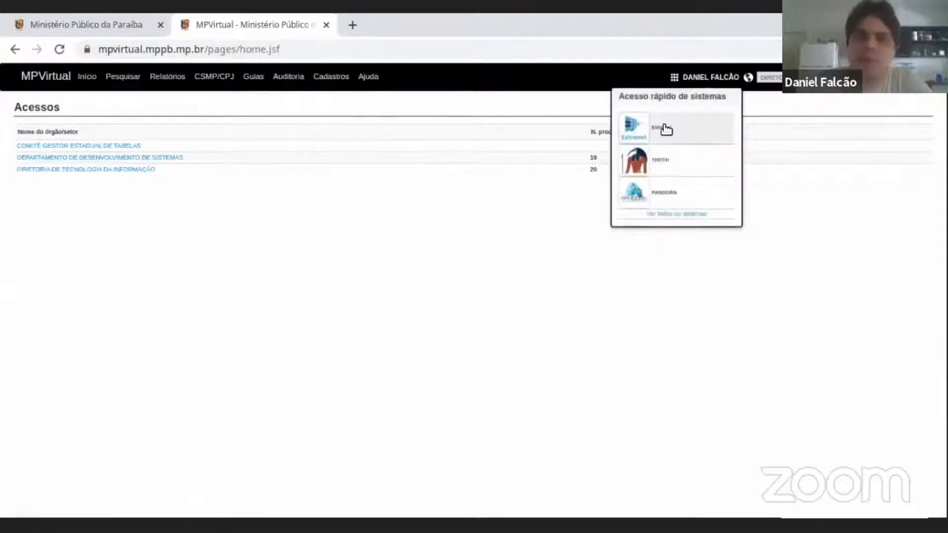
pyautogui.click(674, 78)
pyautogui.click(674, 80)
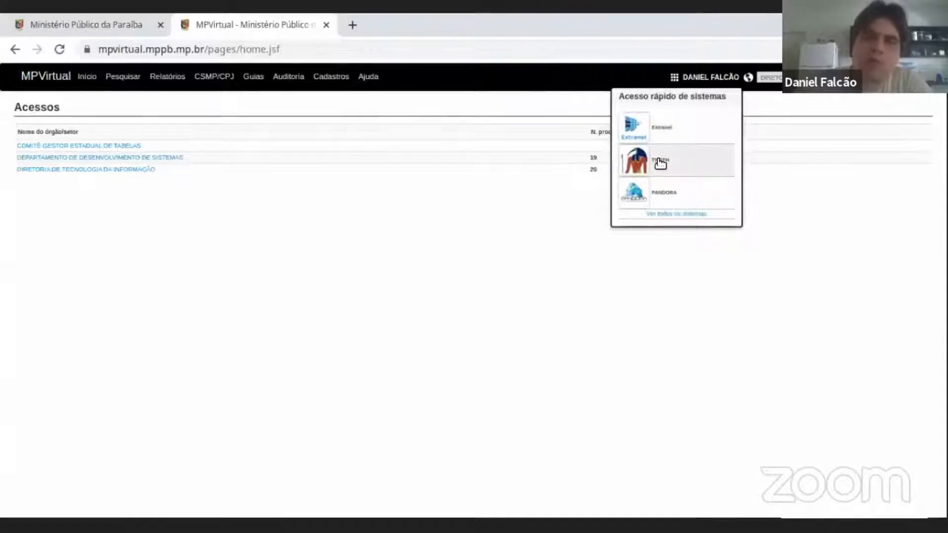
pyautogui.click(676, 213)
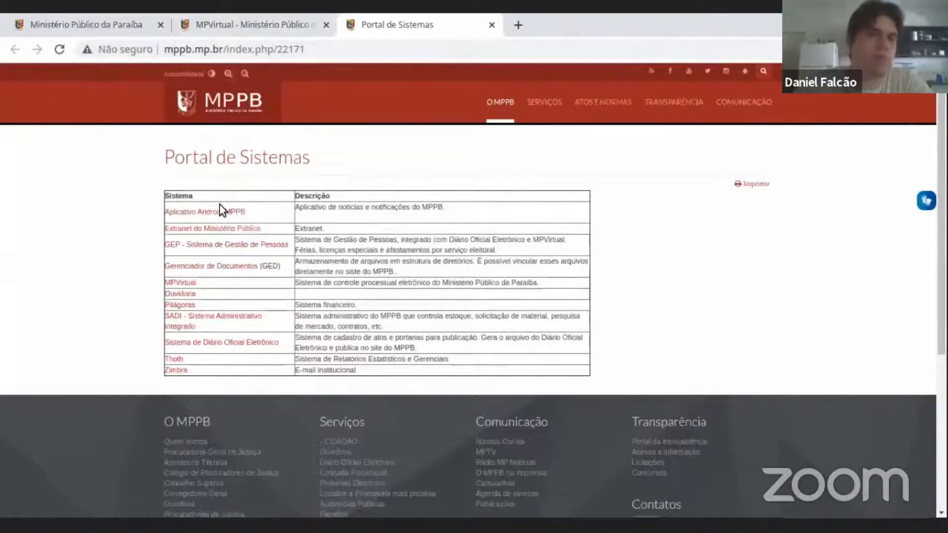
# Return to MPVirtual and enter the DIRETORIA DE TECNOLOGIA DA INFORMAÇÃO unit, highlighting its Caixa de Entrada heading.
pyautogui.click(283, 28)
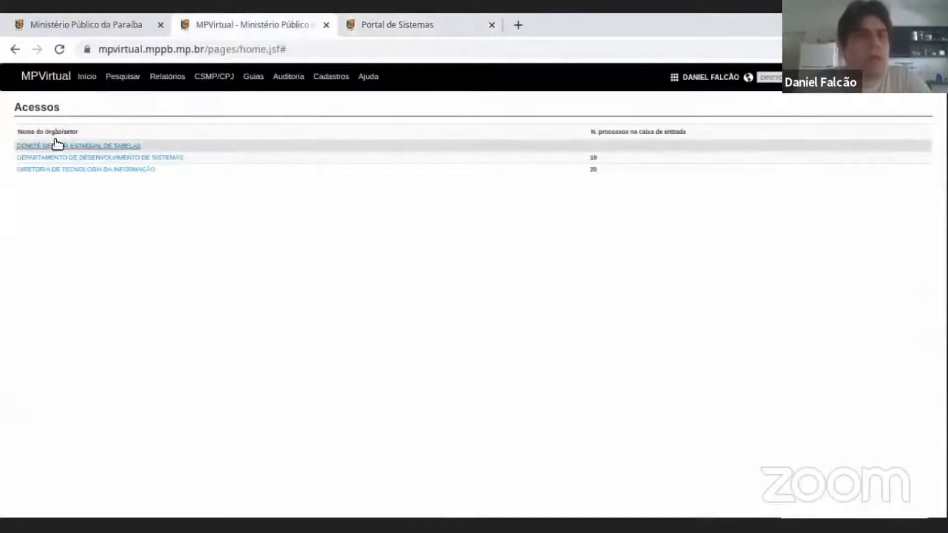
pyautogui.click(56, 170)
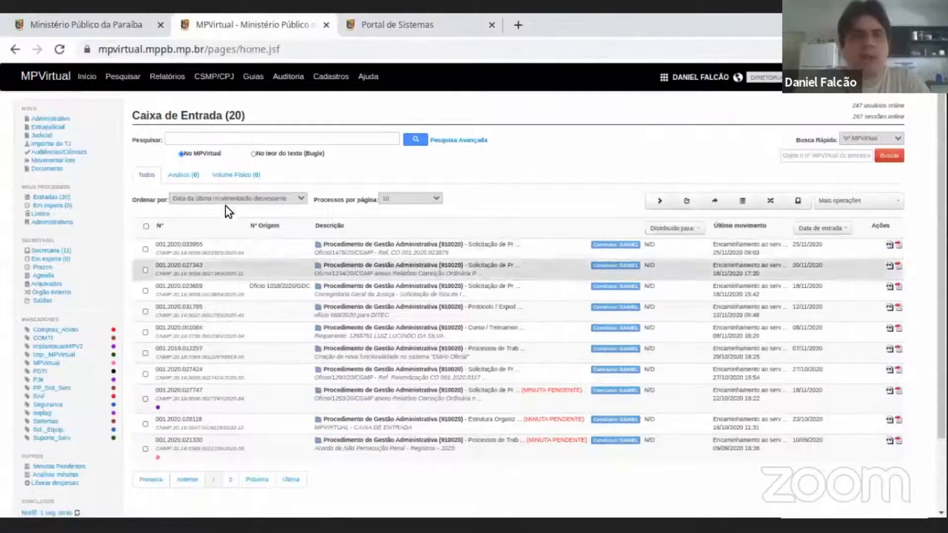
pyautogui.moveTo(141, 117); pyautogui.dragTo(227, 107)
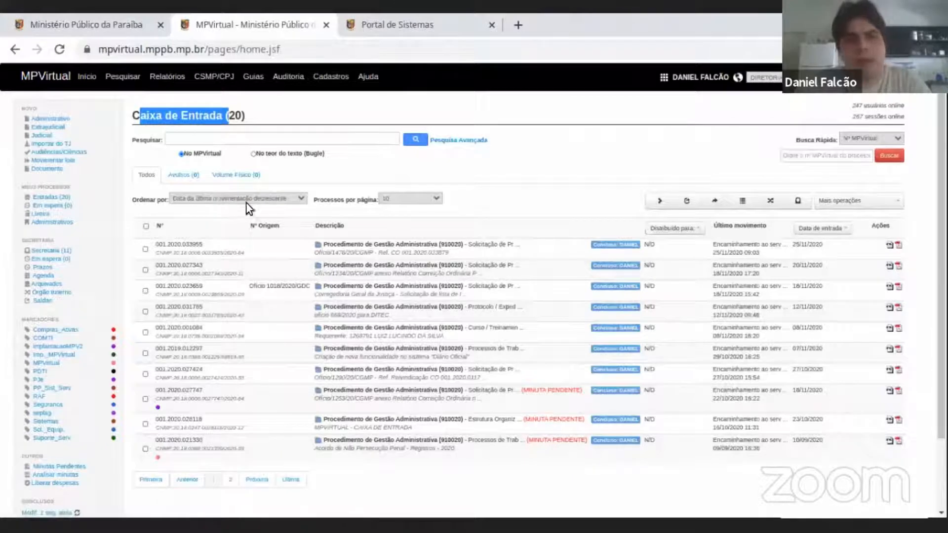
# Examine the inbox's sort-order choices and processes-per-page choices without changing either setting.
pyautogui.click(275, 203)
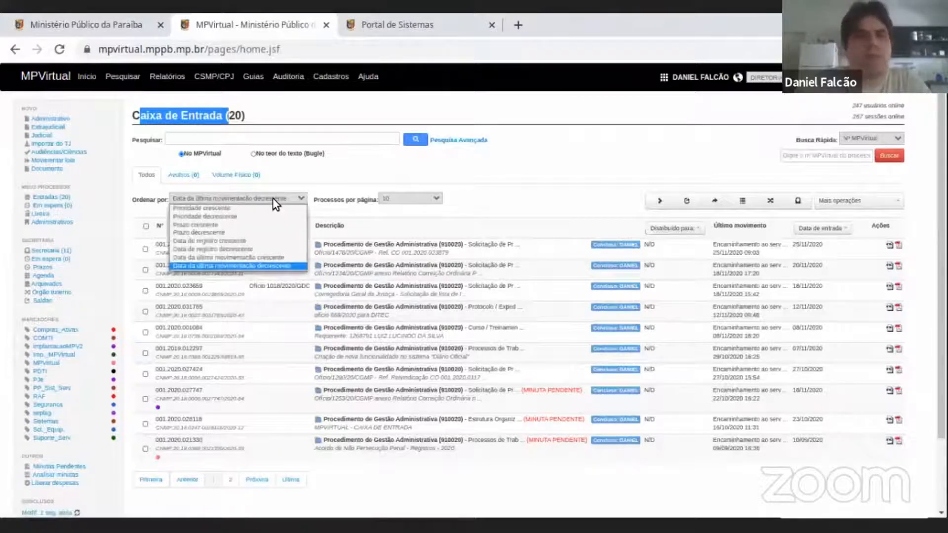
pyautogui.click(273, 197)
pyautogui.click(272, 197)
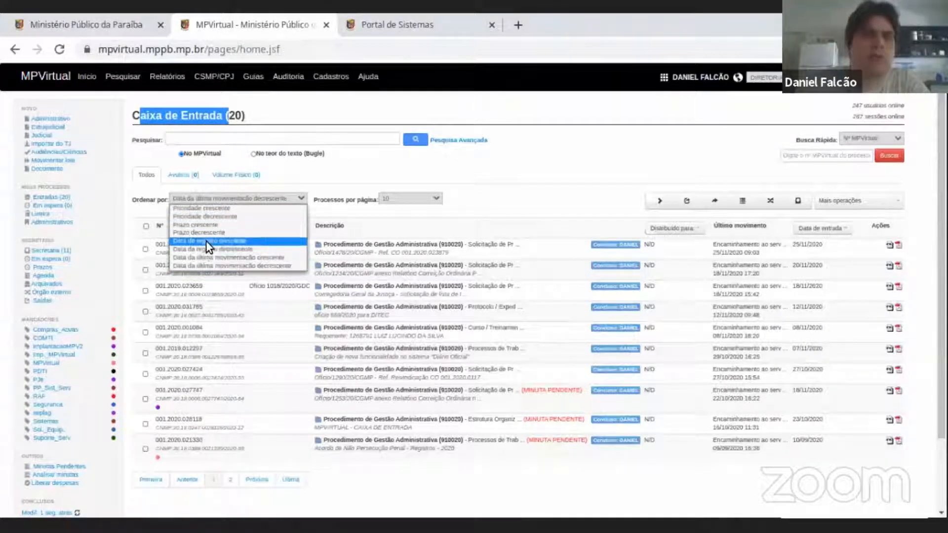
pyautogui.click(360, 171)
pyautogui.click(406, 198)
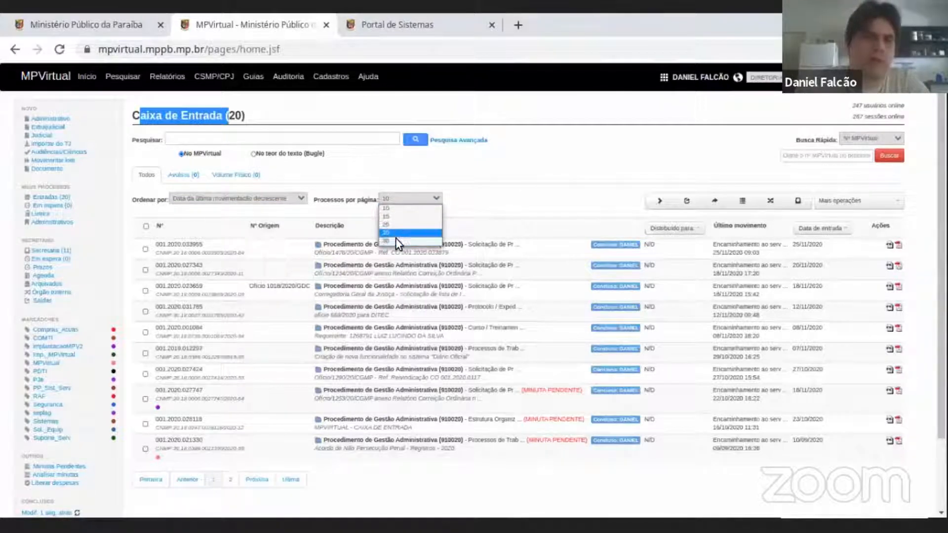
pyautogui.click(380, 172)
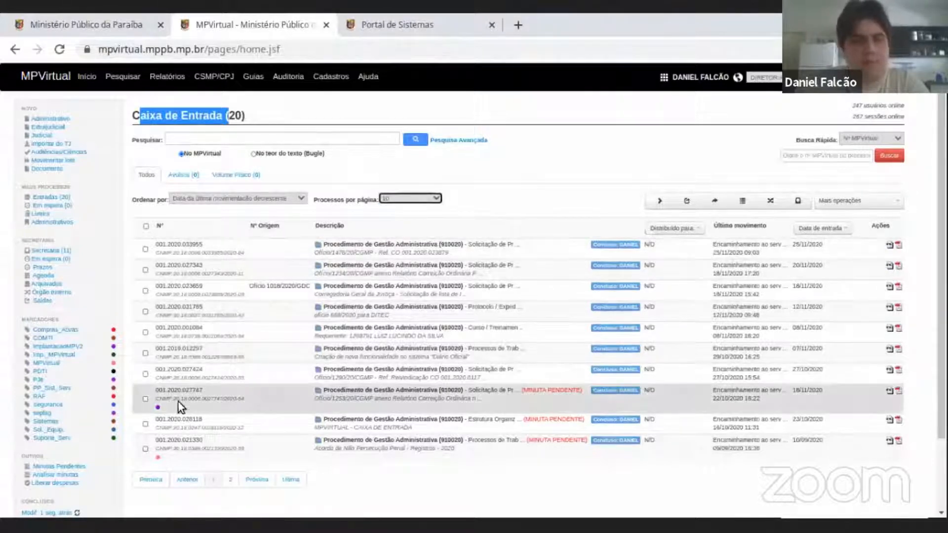
pyautogui.click(398, 196)
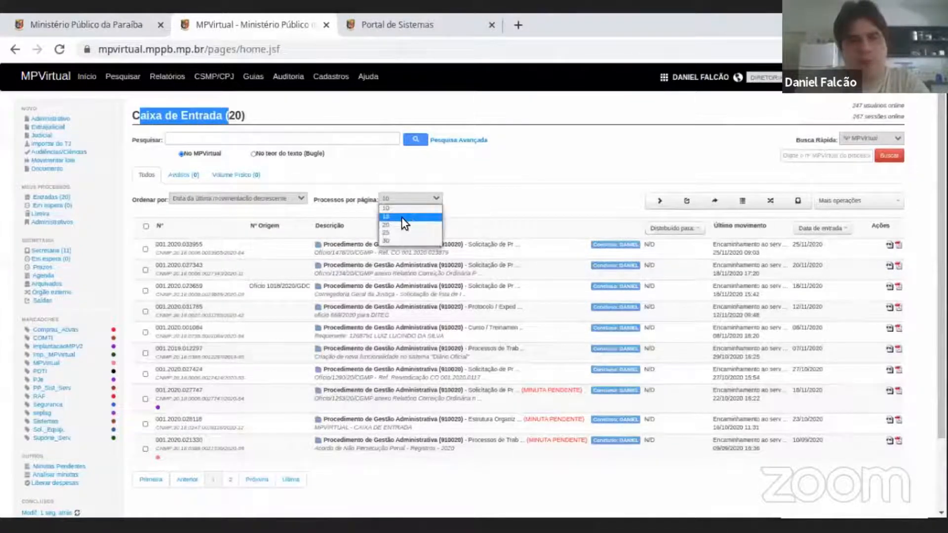
pyautogui.click(488, 160)
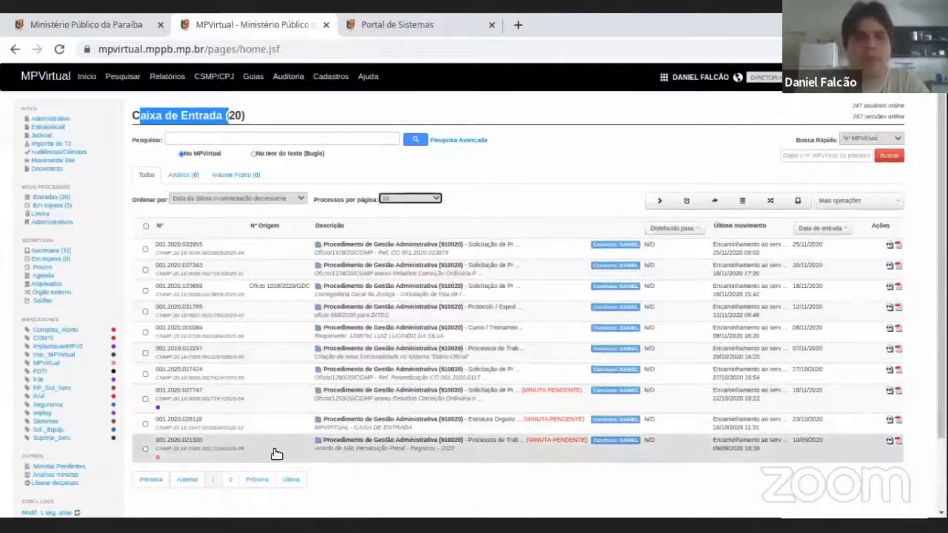
# View the second page of inbox processes and return to the first page.
pyautogui.click(230, 481)
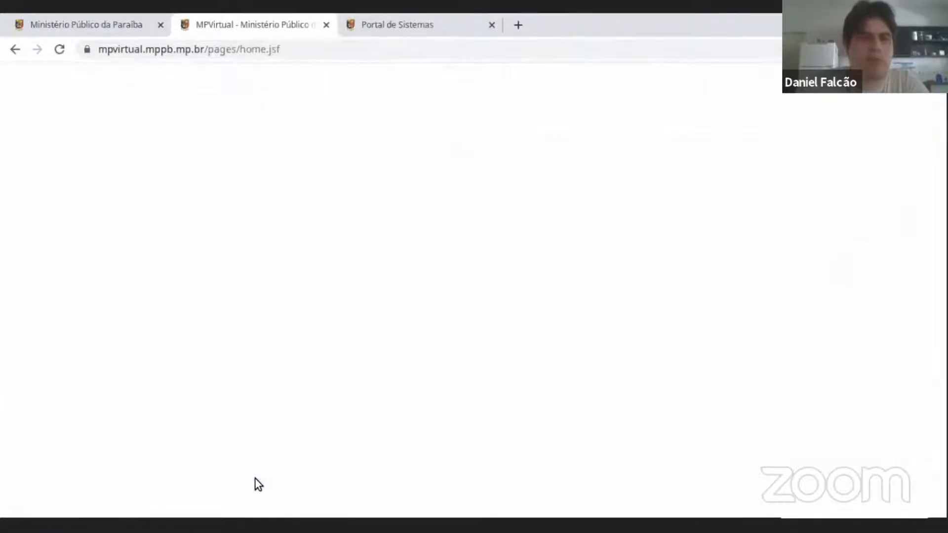
pyautogui.scroll(-1, 311, 259)
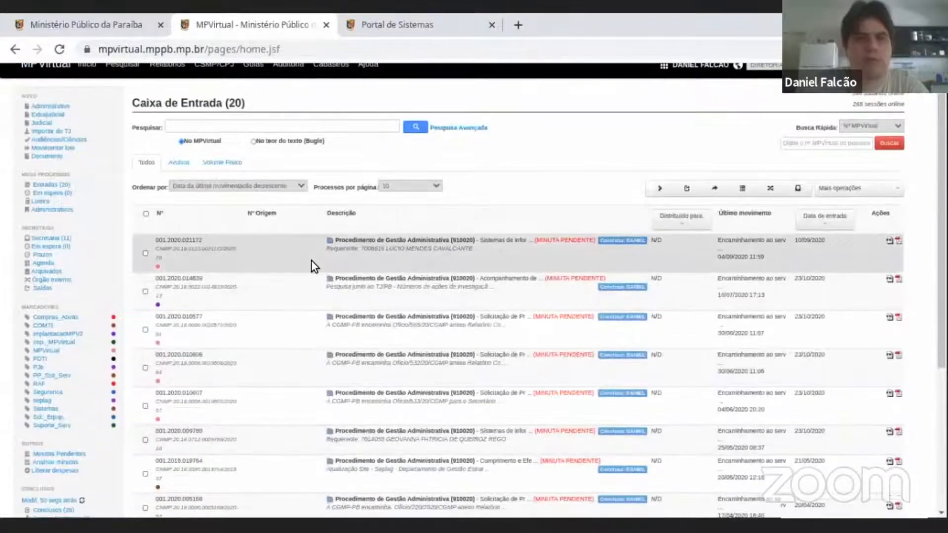
pyautogui.scroll(-8, 311, 260)
pyautogui.click(212, 392)
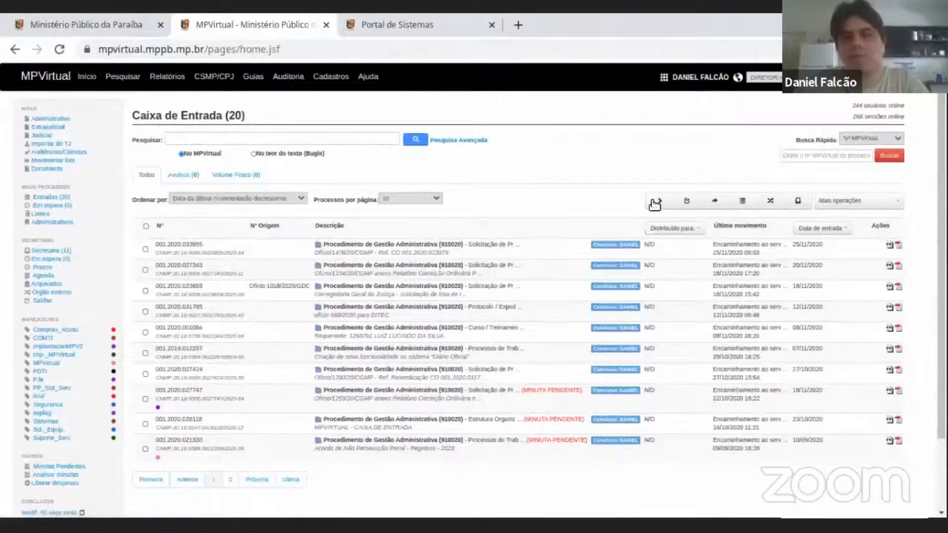
# Try selecting and deselecting the first three inbox processes, and review the additional operations available for processes.
pyautogui.click(145, 249)
pyautogui.click(145, 269)
pyautogui.click(145, 291)
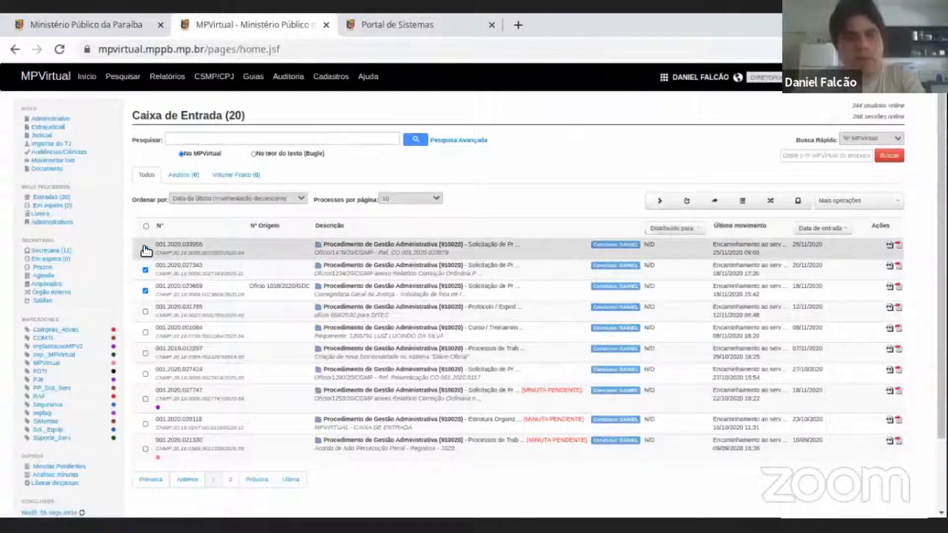
pyautogui.click(145, 269)
pyautogui.click(145, 290)
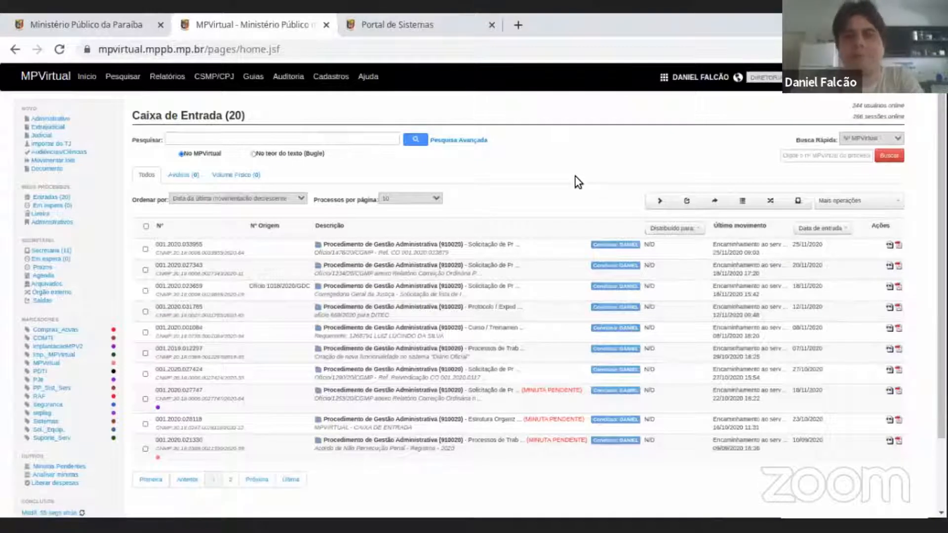
pyautogui.click(894, 203)
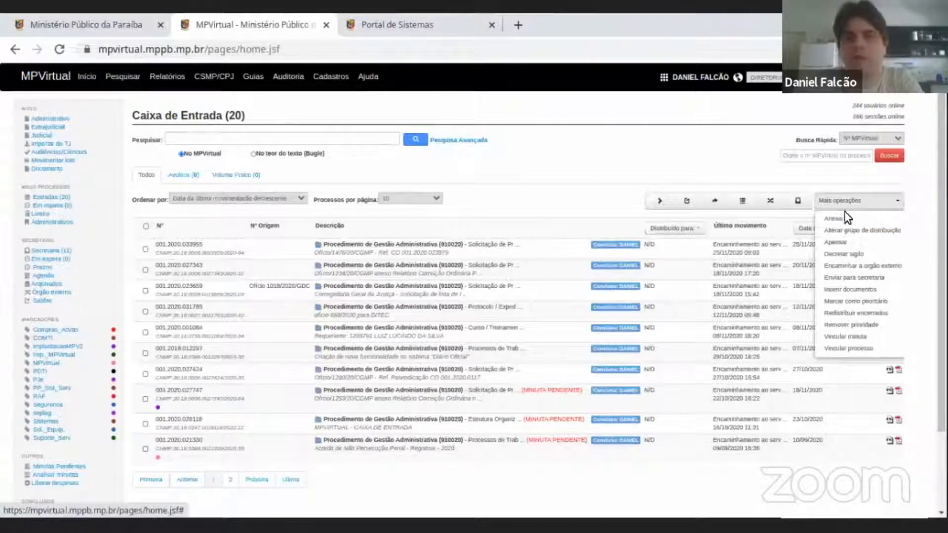
pyautogui.click(876, 207)
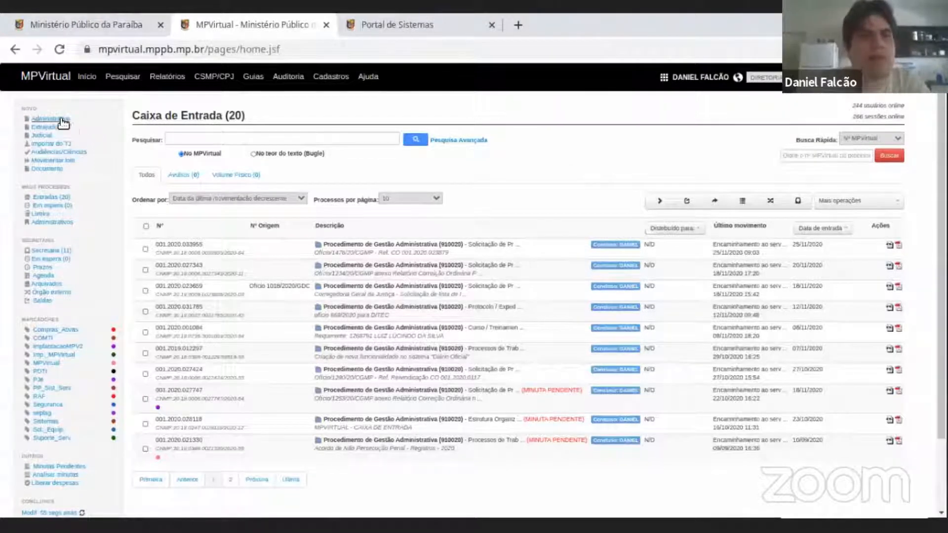
# Start a new administrative process and highlight the Procedimento de Gestão Administrativa class in its form.
pyautogui.doubleClick(30, 108)
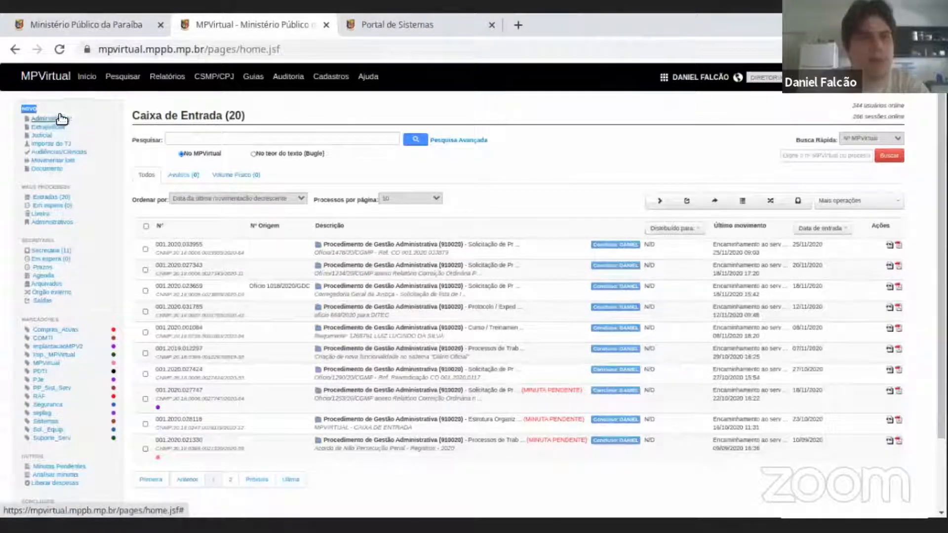
pyautogui.click(52, 118)
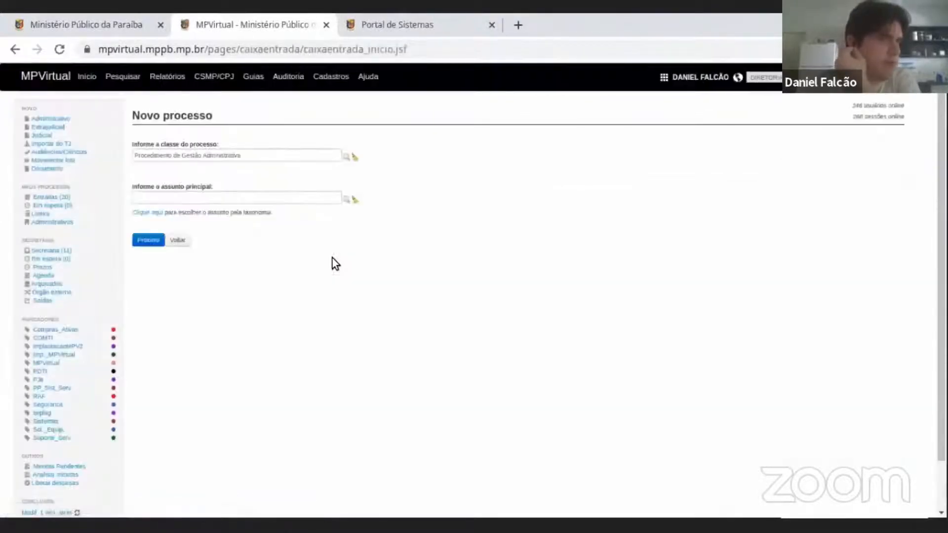
pyautogui.moveTo(136, 143); pyautogui.dragTo(252, 154)
pyautogui.click(257, 156)
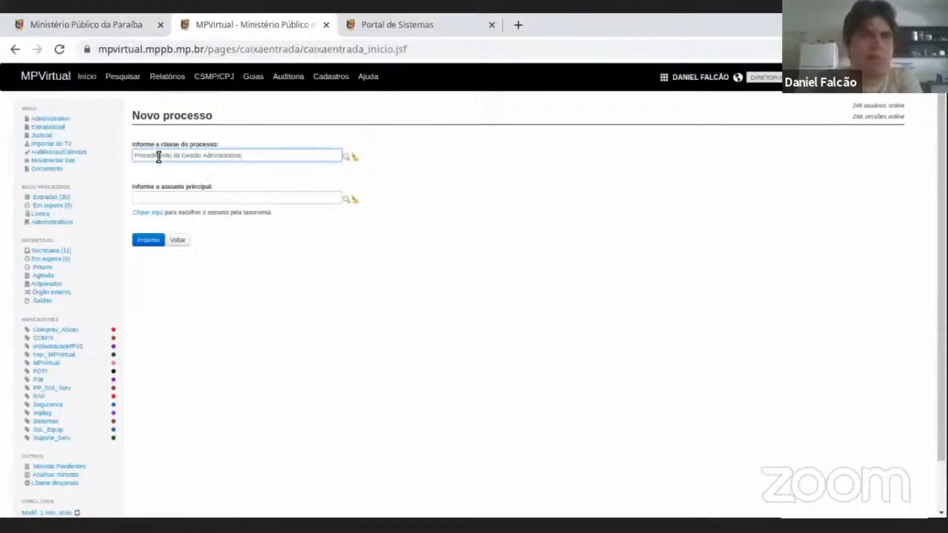
pyautogui.tripleClick(253, 155)
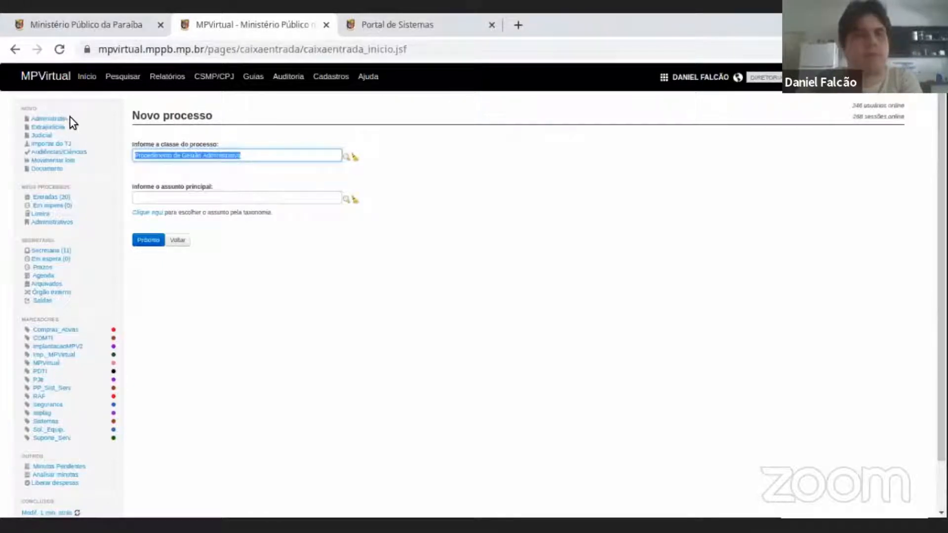
pyautogui.tripleClick(264, 156)
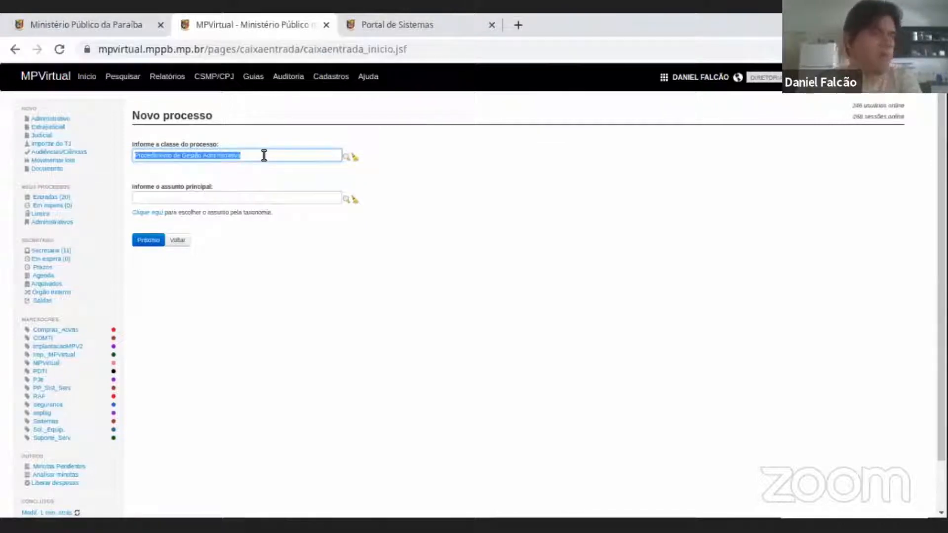
# Search the main subjects for "férias", review the hierarchy and glossary of the suggested subjects, and clear the search.
pyautogui.click(239, 198)
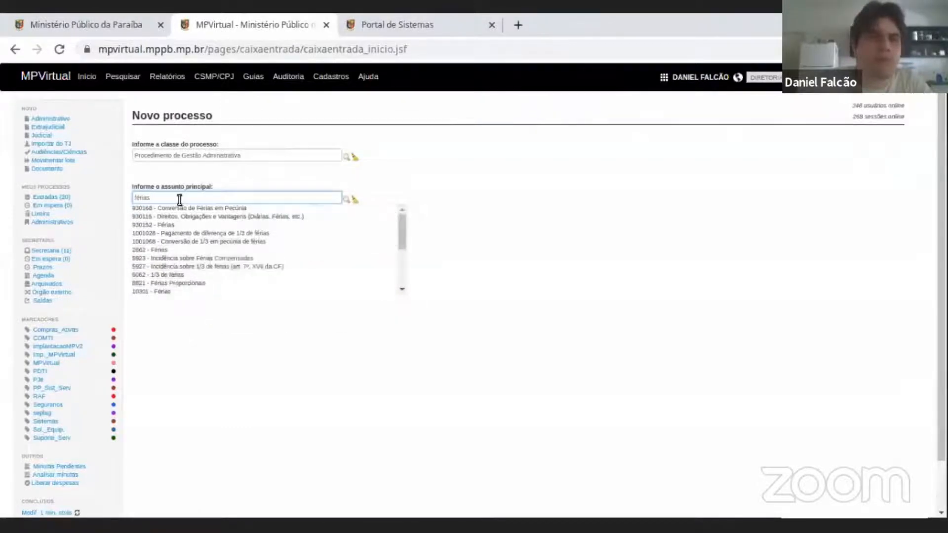
pyautogui.moveTo(143, 206)
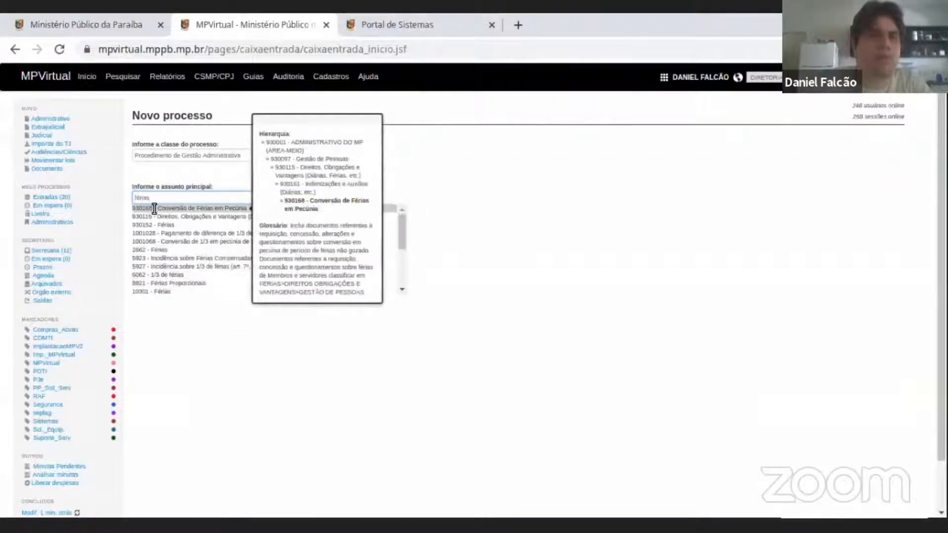
pyautogui.doubleClick(171, 196)
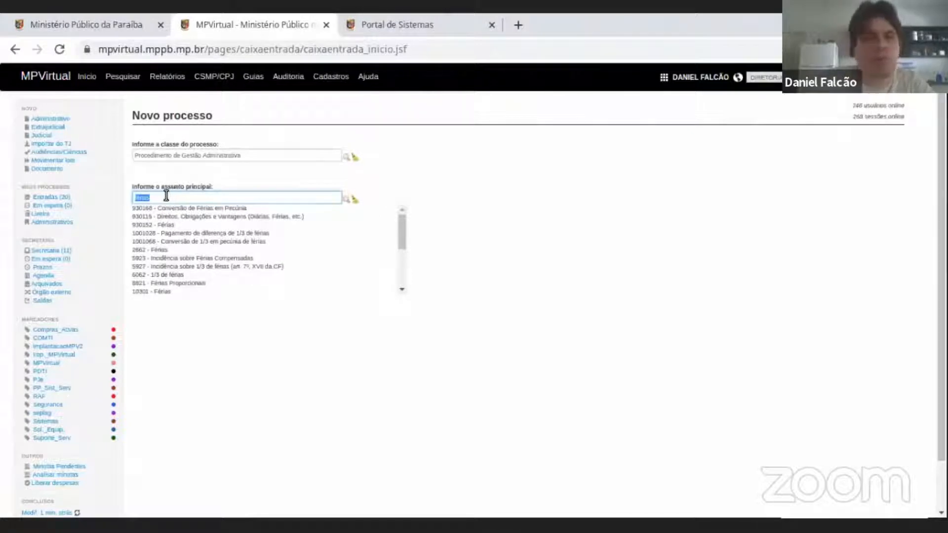
pyautogui.moveTo(153, 208)
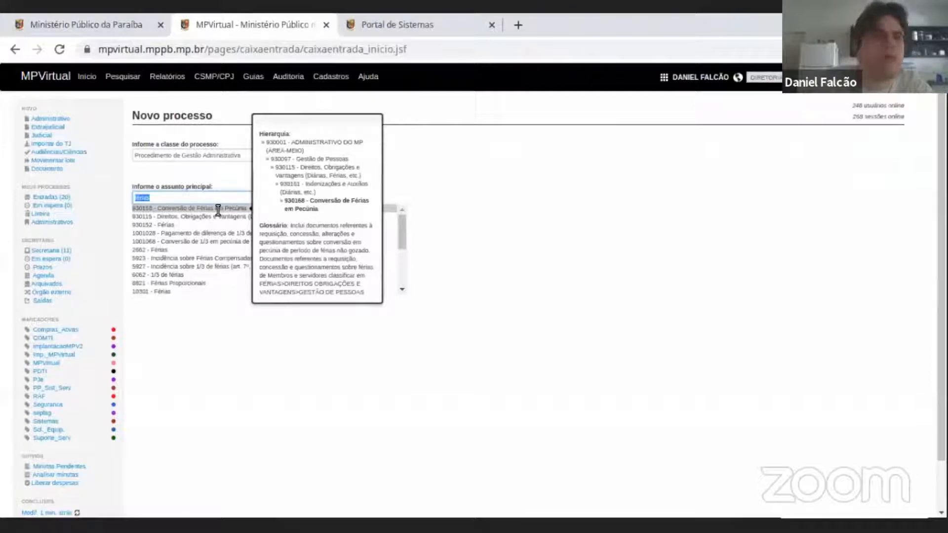
pyautogui.press('Down')
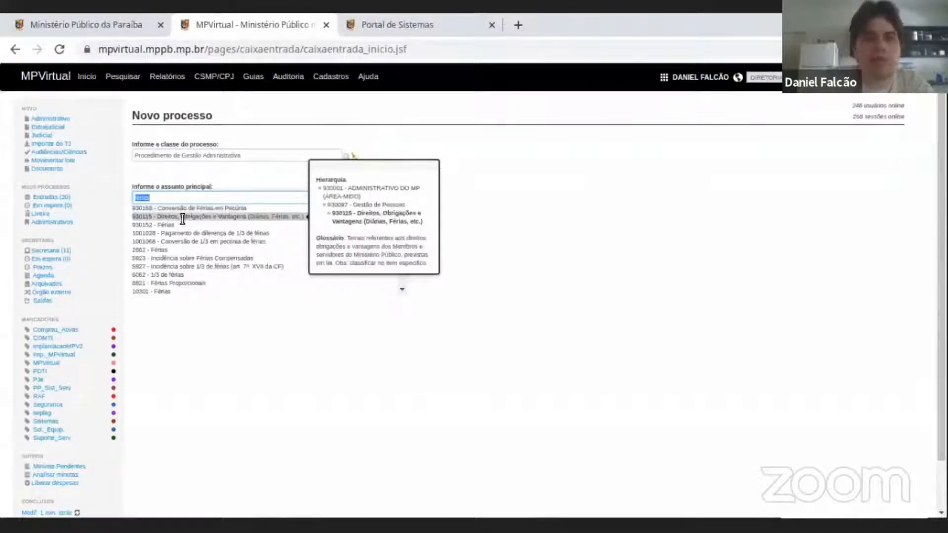
pyautogui.moveTo(174, 224)
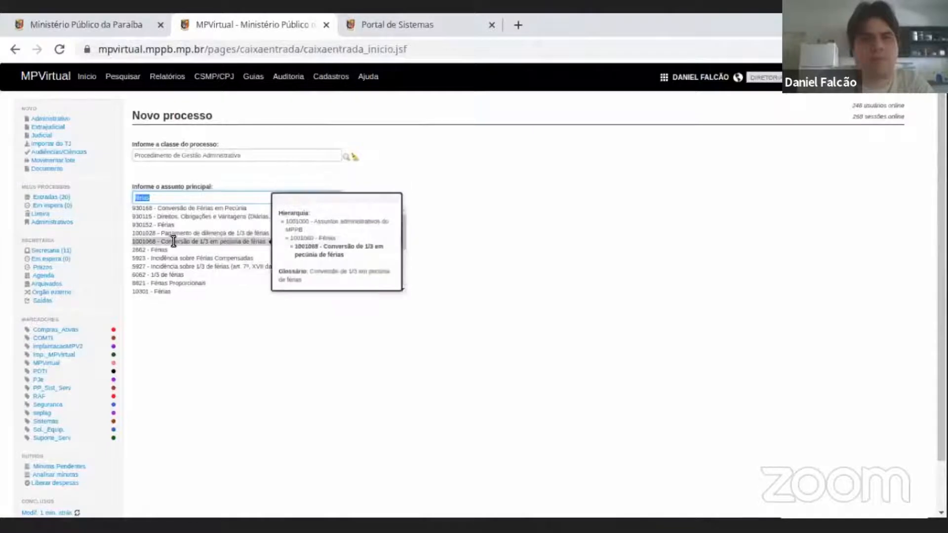
pyautogui.moveTo(166, 257)
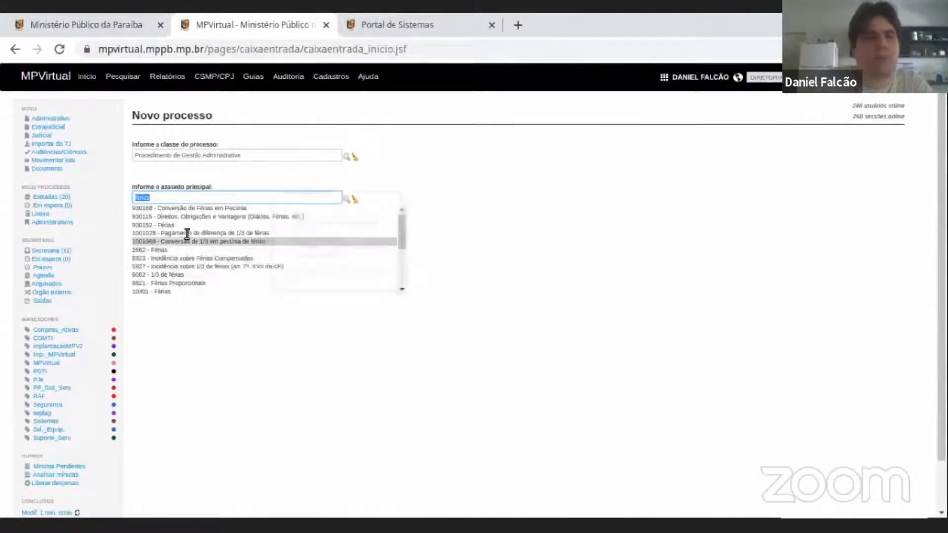
pyautogui.press('BackSpace')
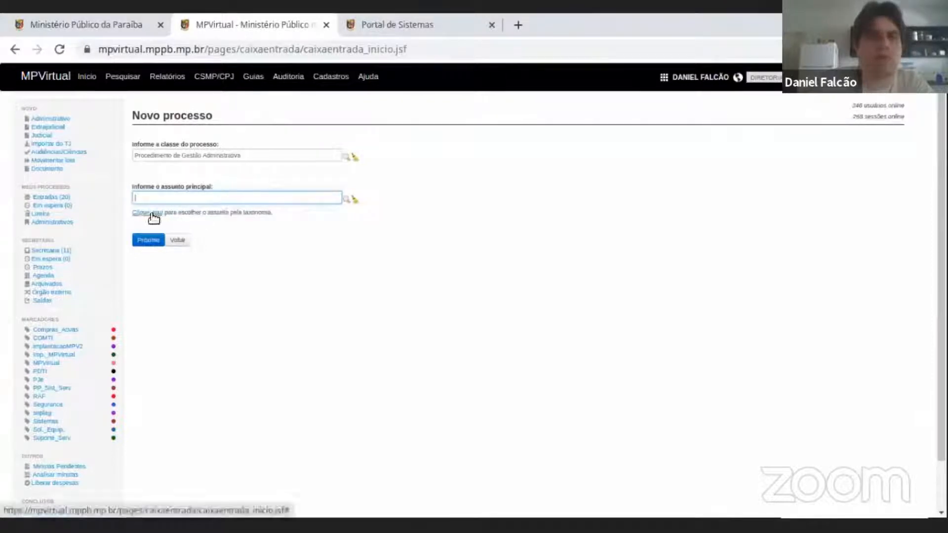
# Choose 930012 - Assistência Técnica Documental as the main subject from the taxonomy's Documentação Arquivística branch, and proceed to the second registration stage.
pyautogui.click(153, 213)
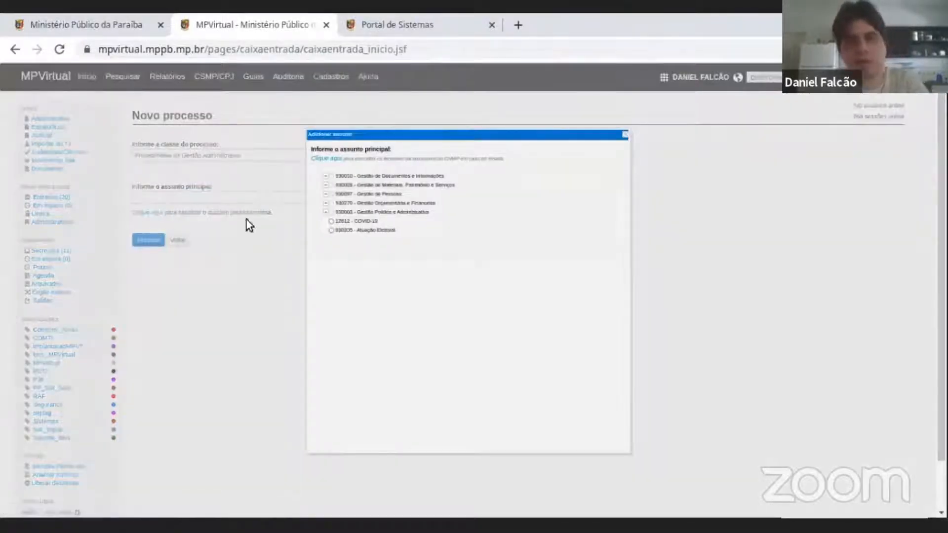
pyautogui.click(325, 177)
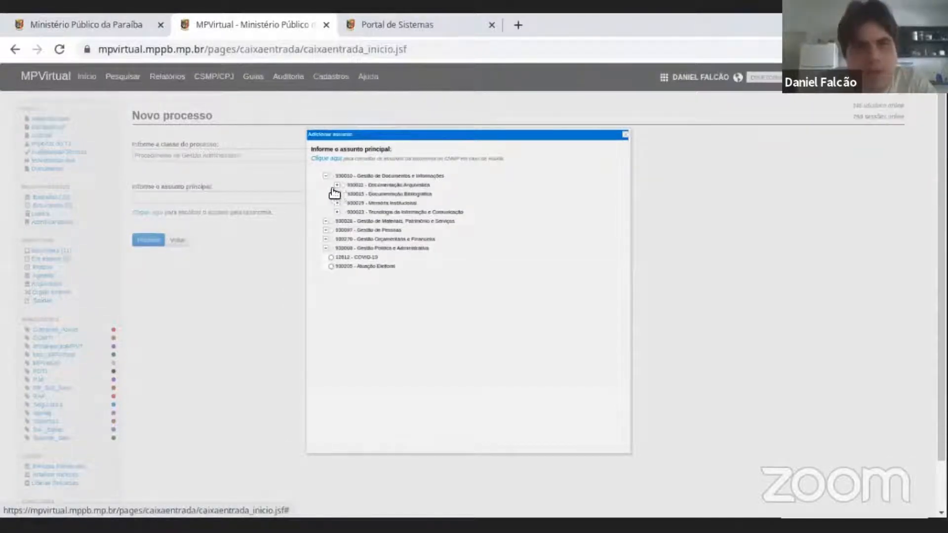
pyautogui.click(337, 185)
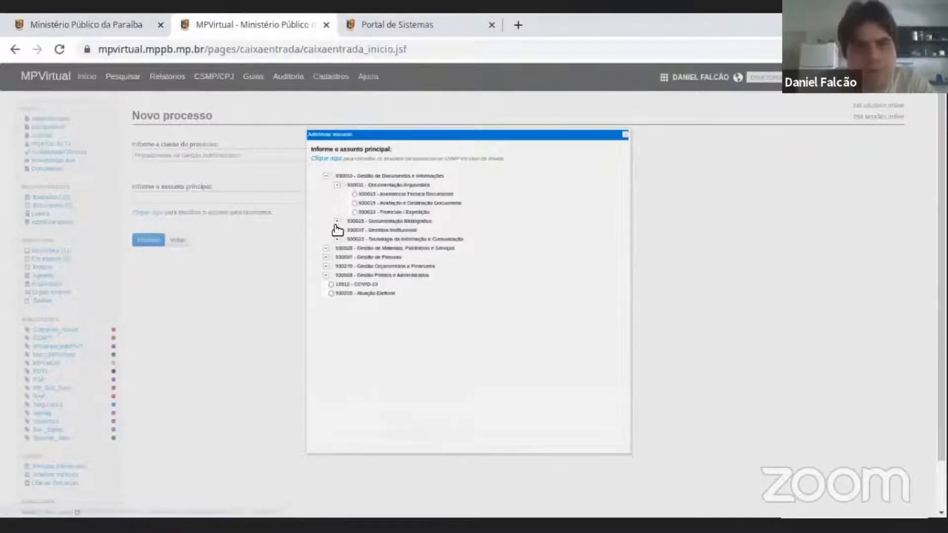
pyautogui.click(355, 195)
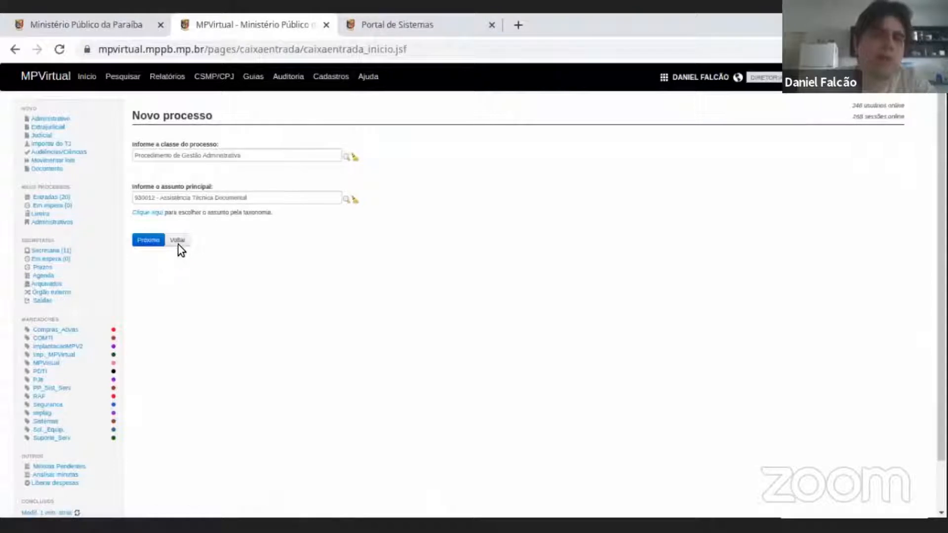
pyautogui.click(151, 241)
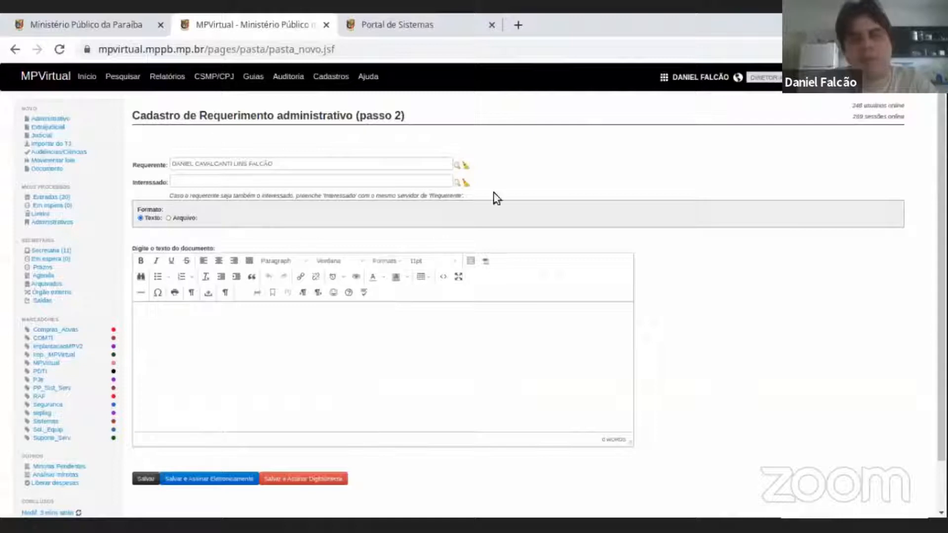
# Highlight the Cadastro de Requerimento administrativo heading and the prefilled Requerente field for review.
pyautogui.tripleClick(276, 116)
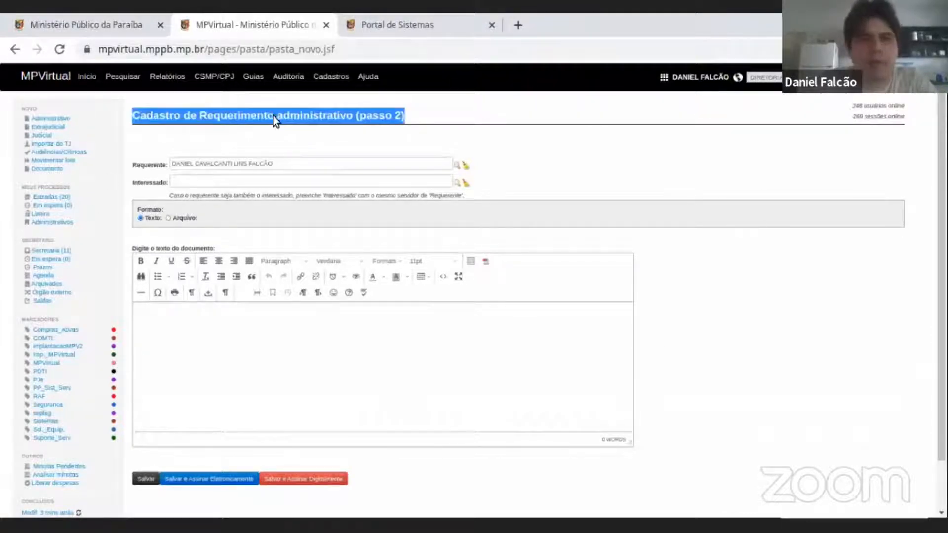
pyautogui.click(278, 180)
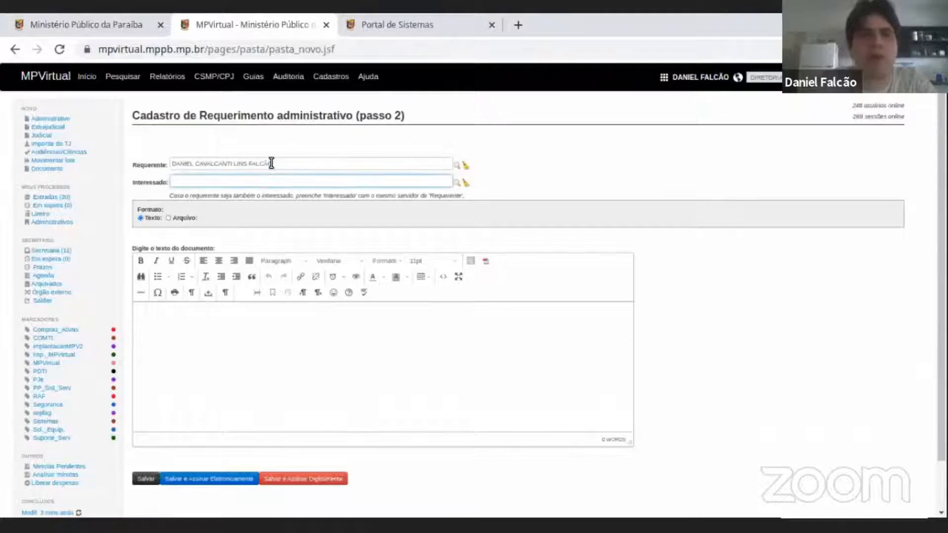
pyautogui.doubleClick(313, 114)
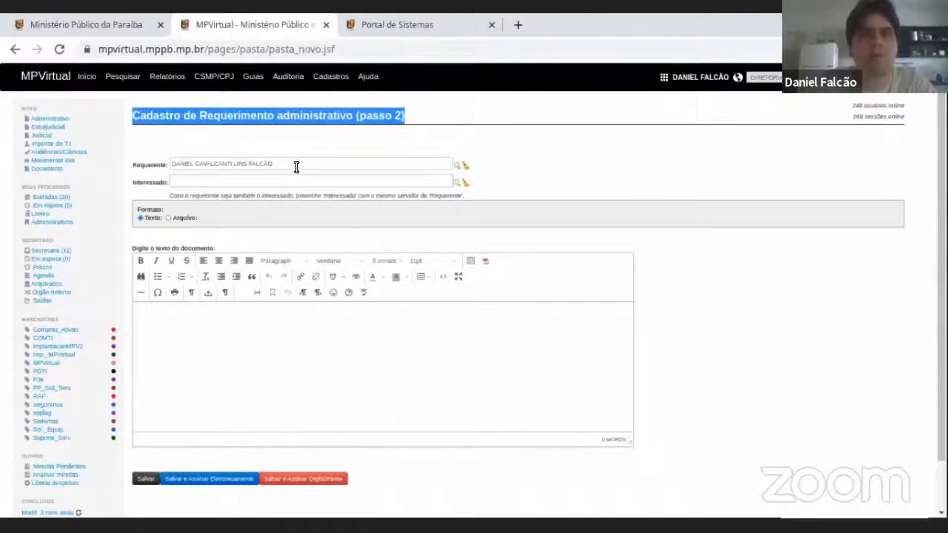
pyautogui.tripleClick(295, 163)
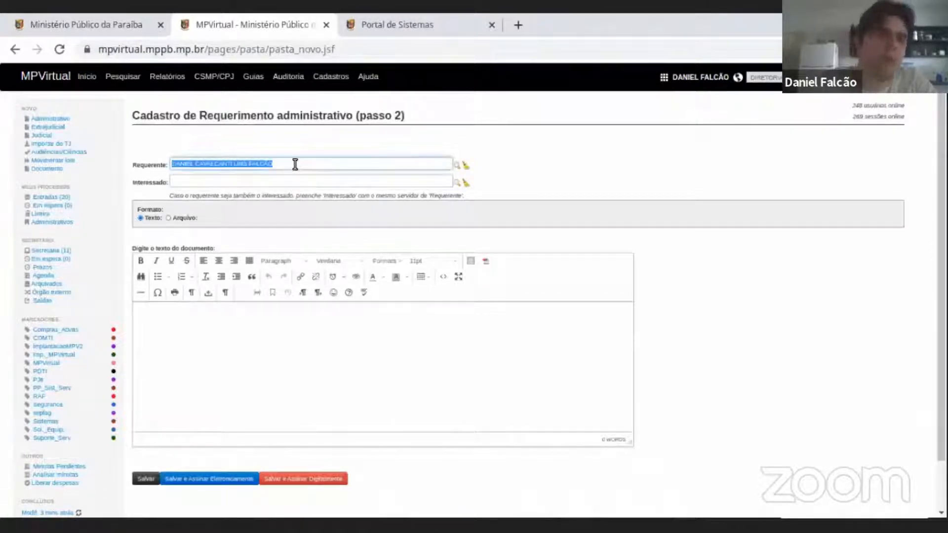
pyautogui.click(295, 163)
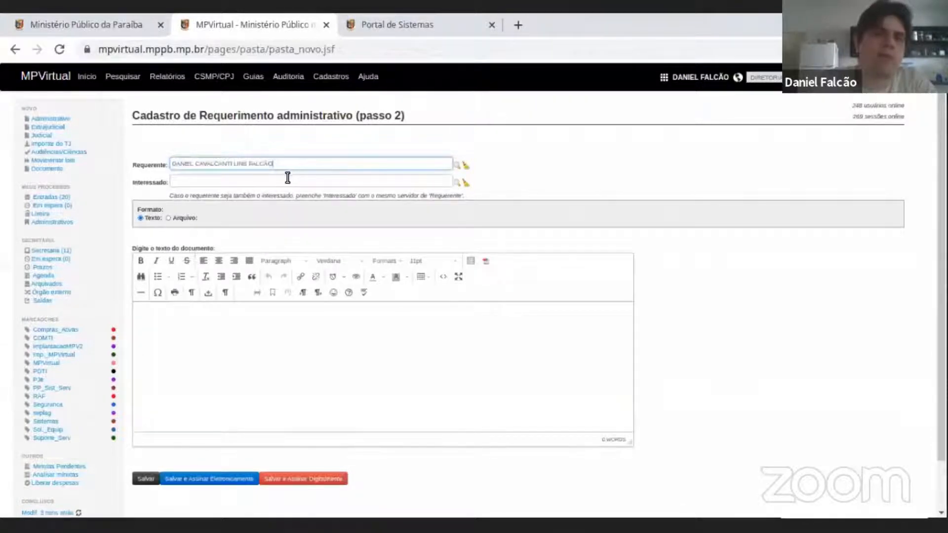
# Fill in the Interessado field with a member found by name, and highlight the Interessado and Requerente entries.
pyautogui.click(228, 179)
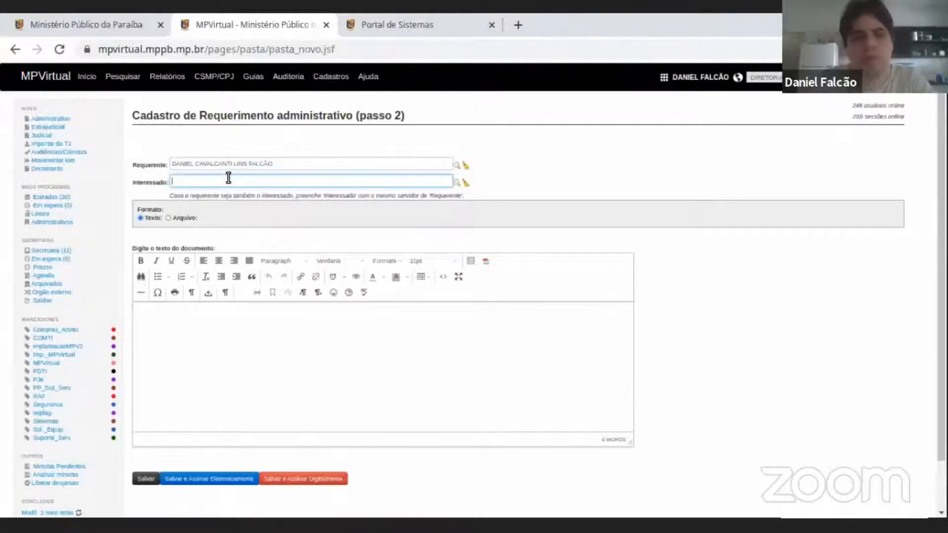
pyautogui.write('hen')
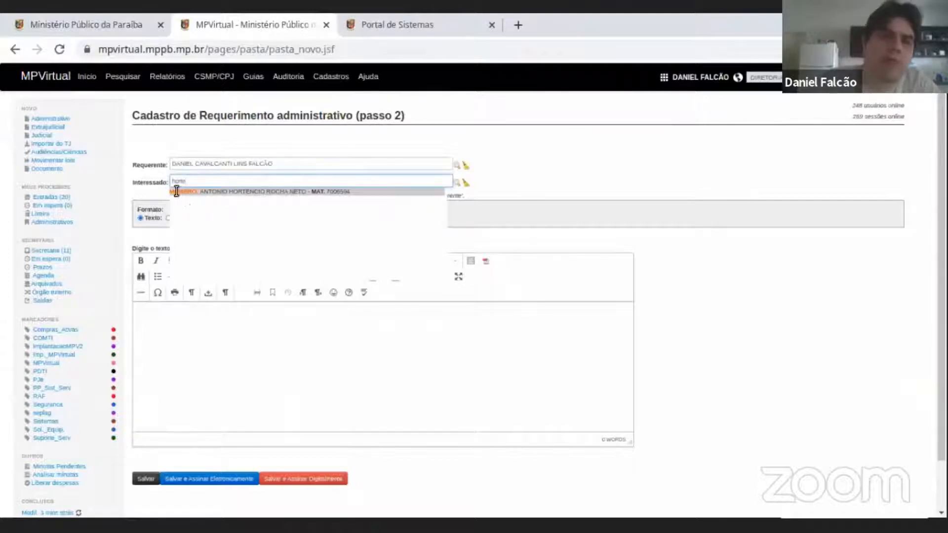
pyautogui.click(221, 191)
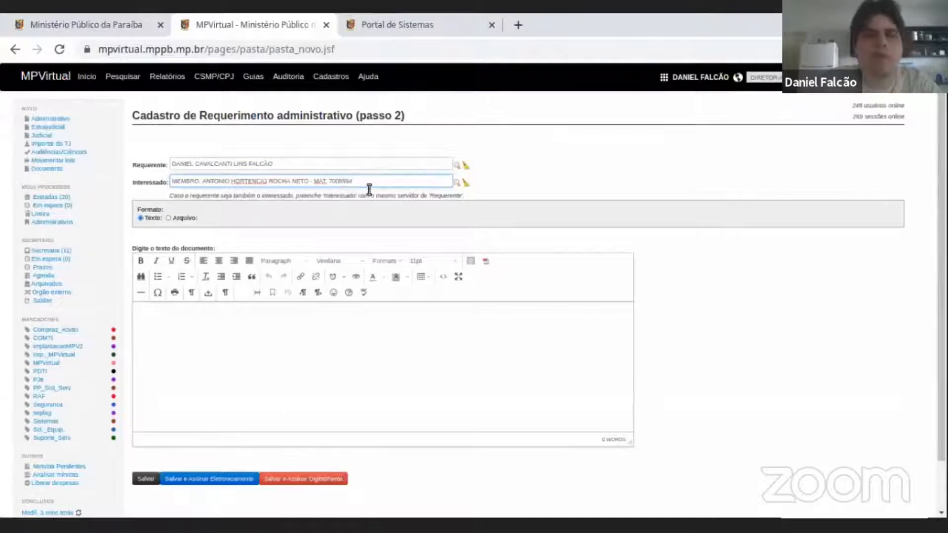
pyautogui.tripleClick(364, 181)
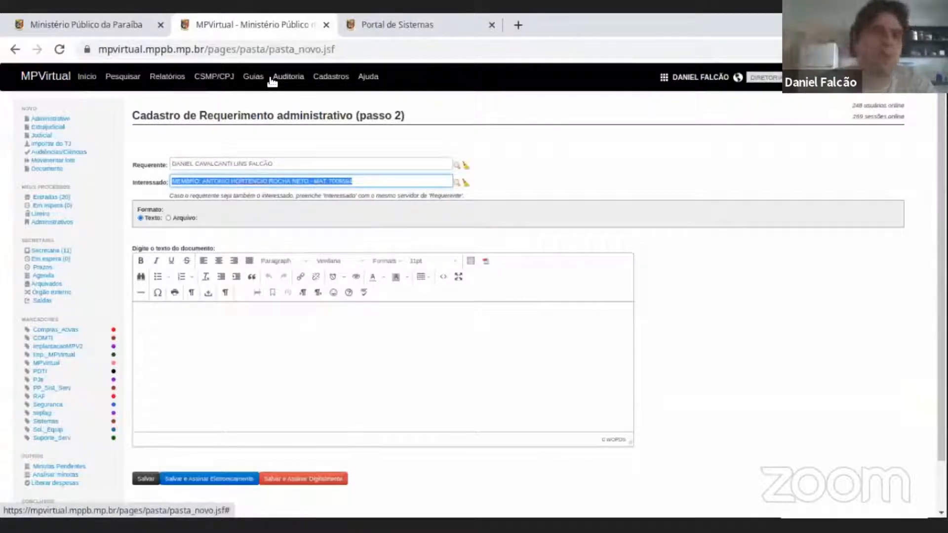
pyautogui.tripleClick(367, 176)
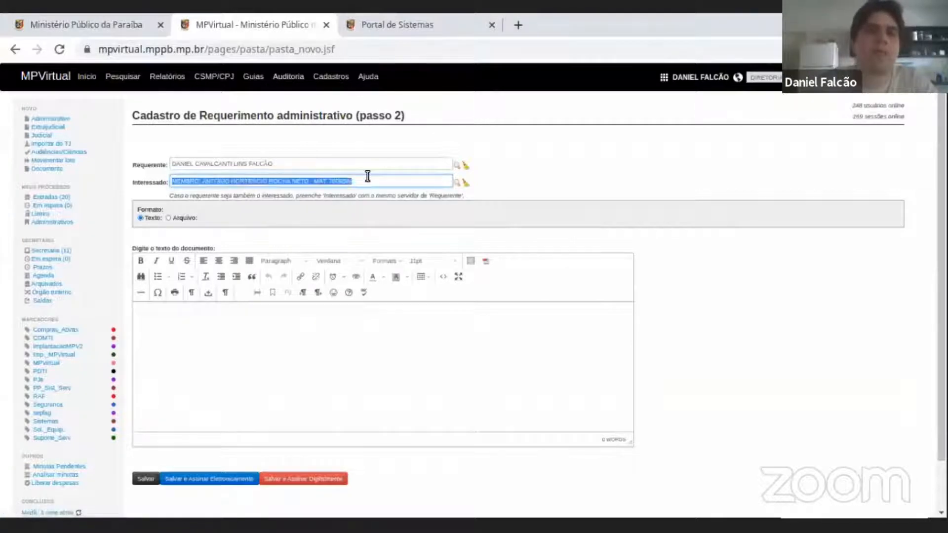
pyautogui.tripleClick(301, 167)
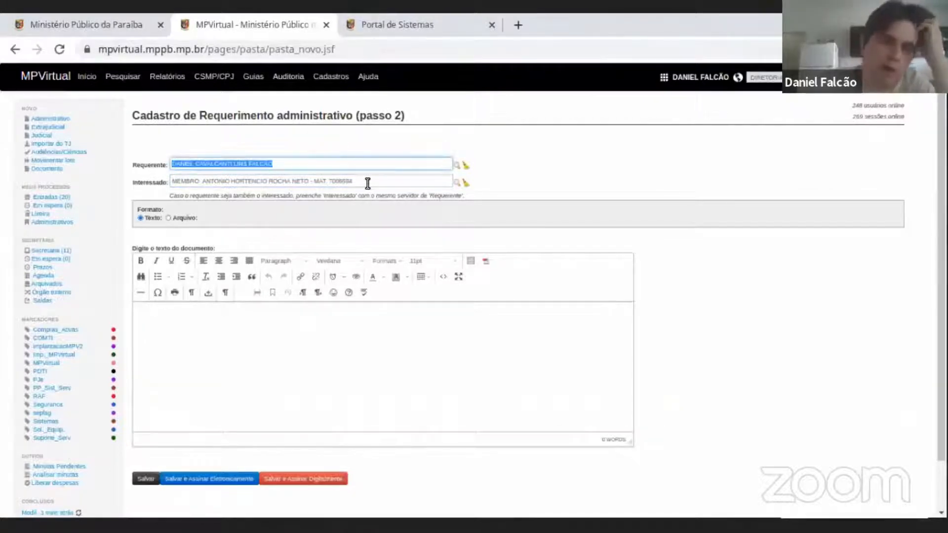
# Enter "texto" on two separate lines in the body of the document.
pyautogui.click(376, 239)
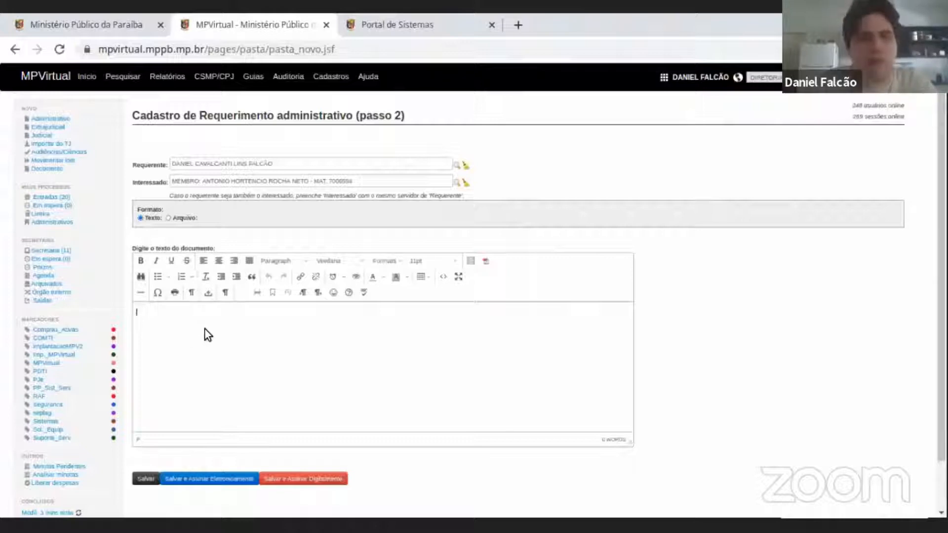
pyautogui.write('teste')
pyautogui.press('Return')
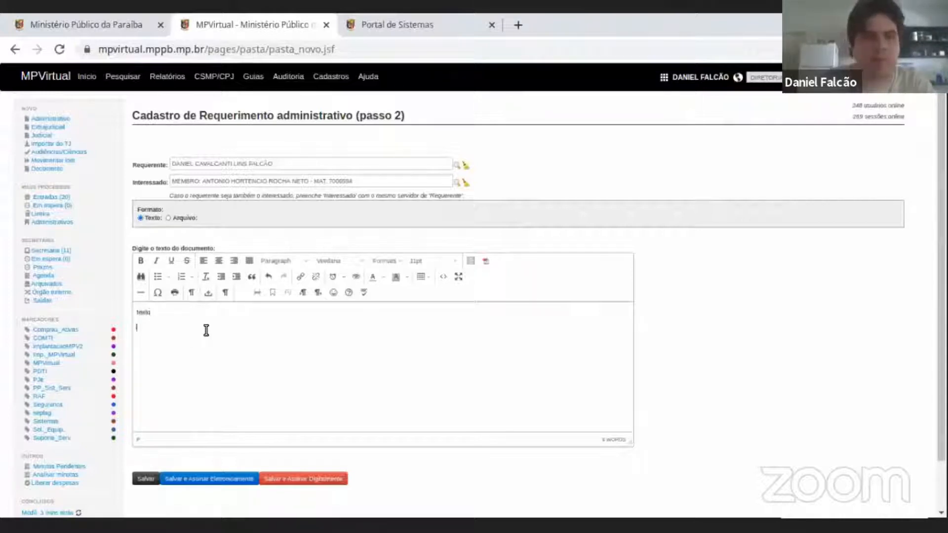
pyautogui.write('tes')
pyautogui.write('texto')
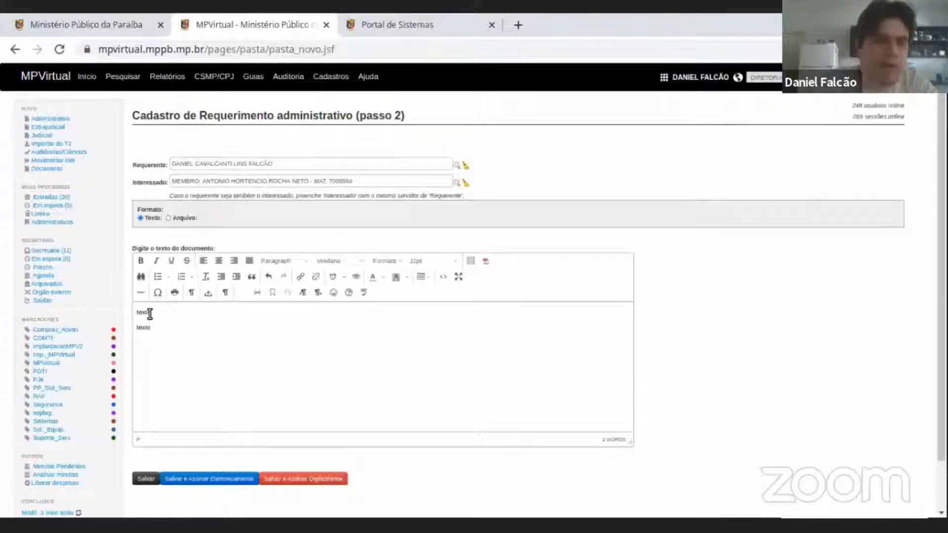
# Make the first line of the document bold, and try centre alignment on the second line before aligning it left.
pyautogui.doubleClick(145, 312)
pyautogui.click(143, 262)
pyautogui.click(195, 323)
pyautogui.click(219, 262)
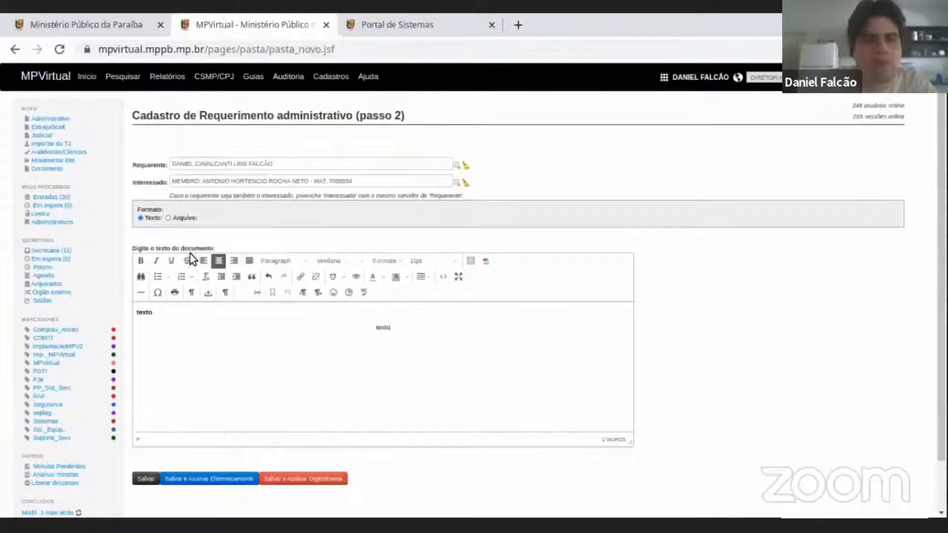
pyautogui.click(203, 260)
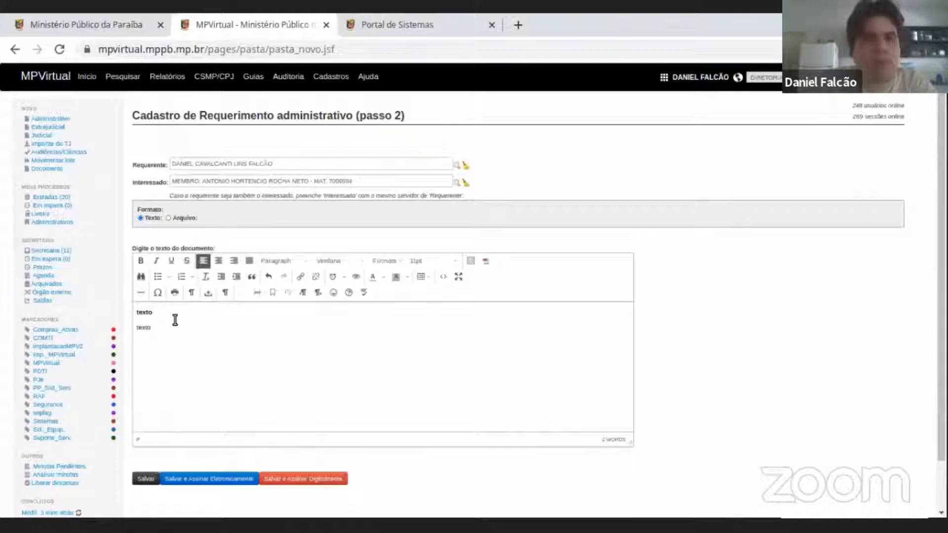
pyautogui.doubleClick(177, 327)
pyautogui.click(165, 364)
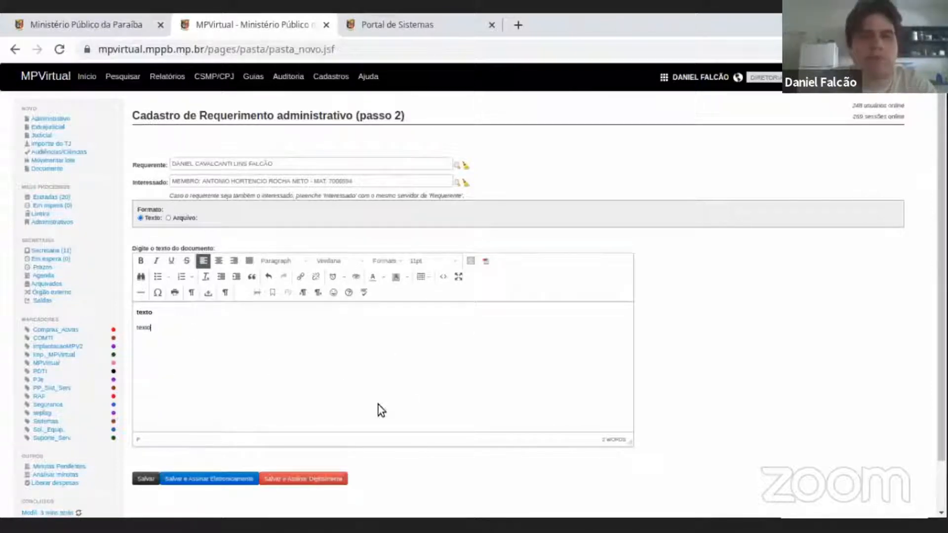
# View the Arquivo format's upload option, return to the Texto format, and highlight both lines of the document text.
pyautogui.click(168, 218)
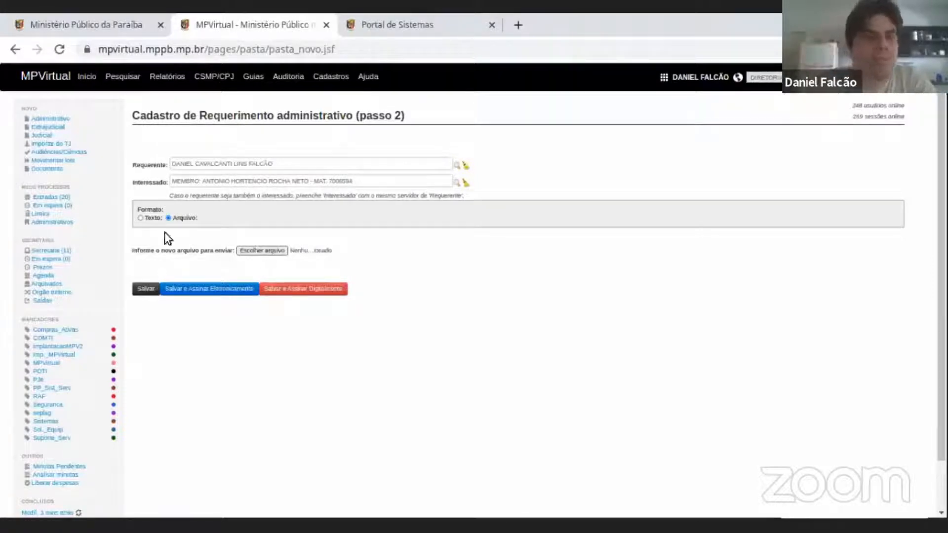
pyautogui.click(141, 219)
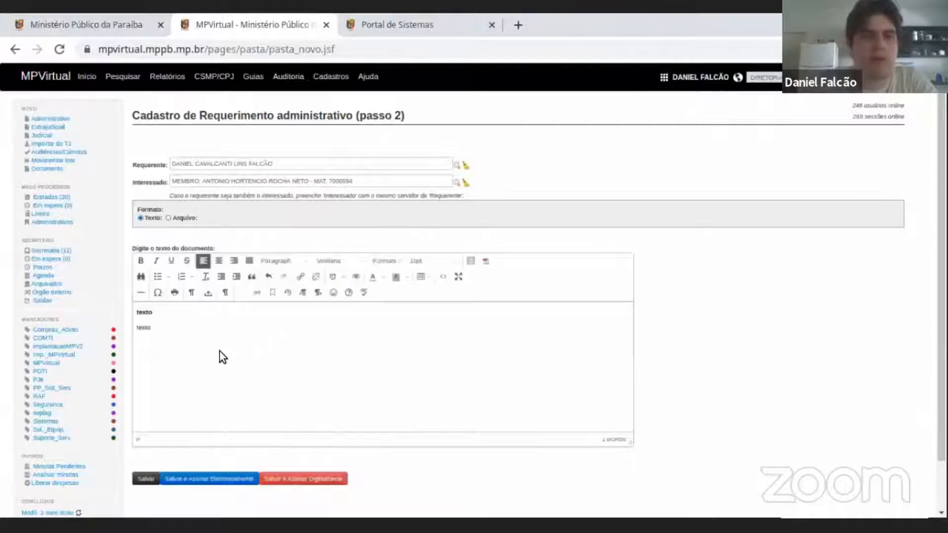
pyautogui.scroll(-2, 220, 351)
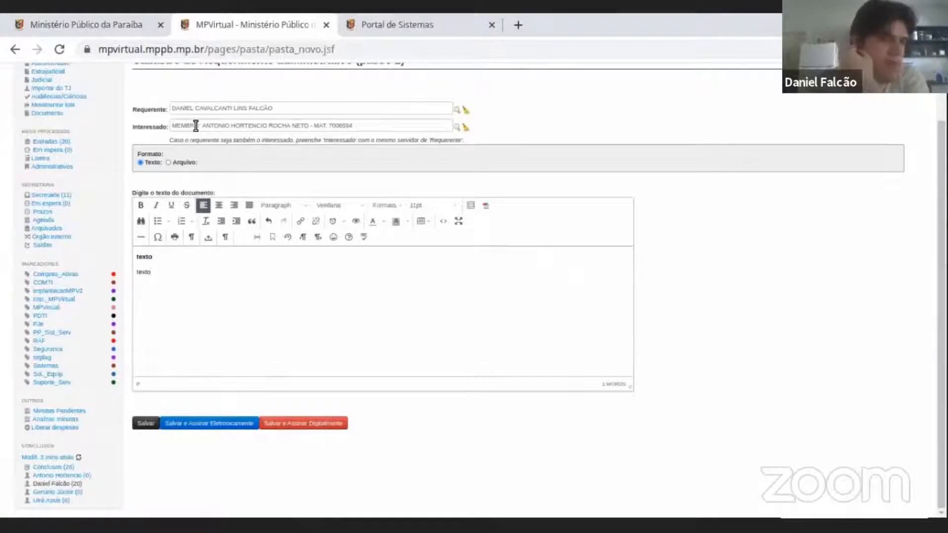
pyautogui.scroll(2, 196, 123)
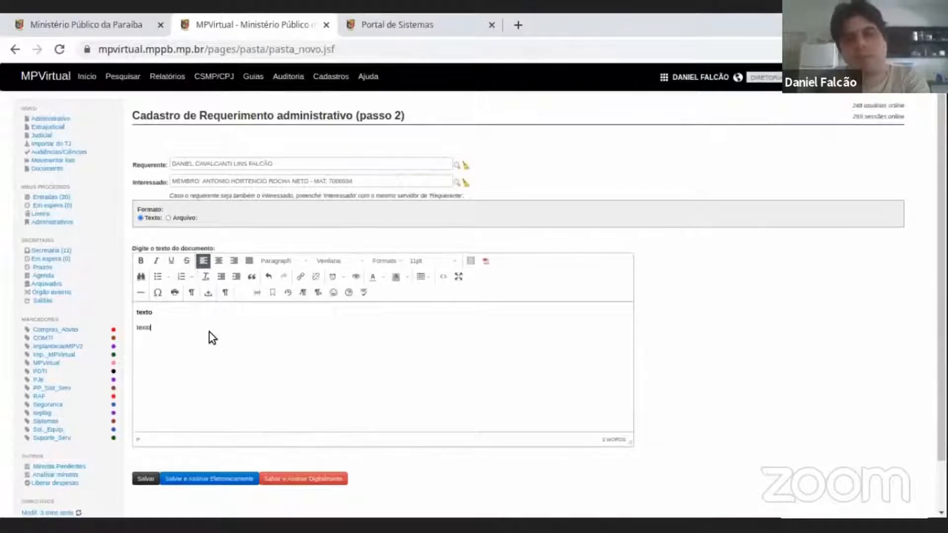
pyautogui.moveTo(182, 324); pyautogui.dragTo(139, 309)
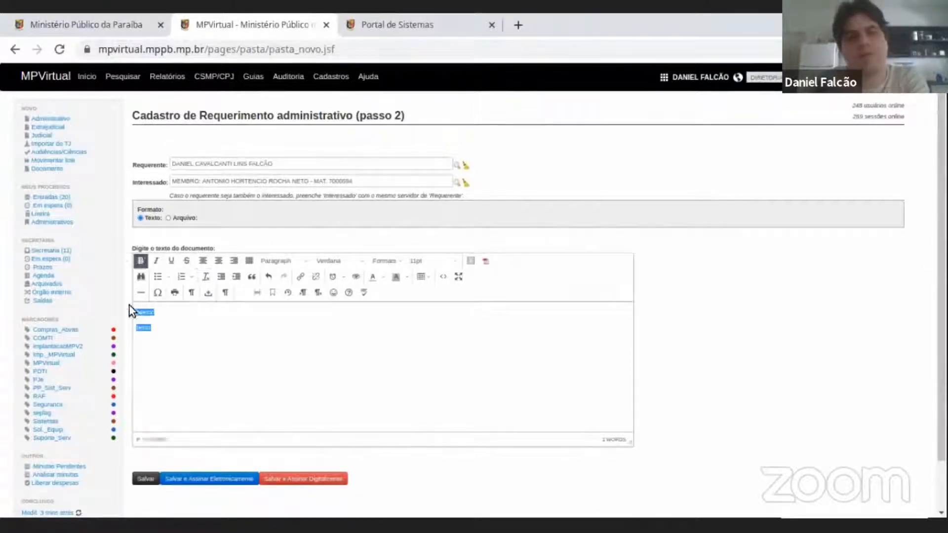
# Highlight both lines of the document text and review the options to save, sign electronically or sign digitally.
pyautogui.click(188, 328)
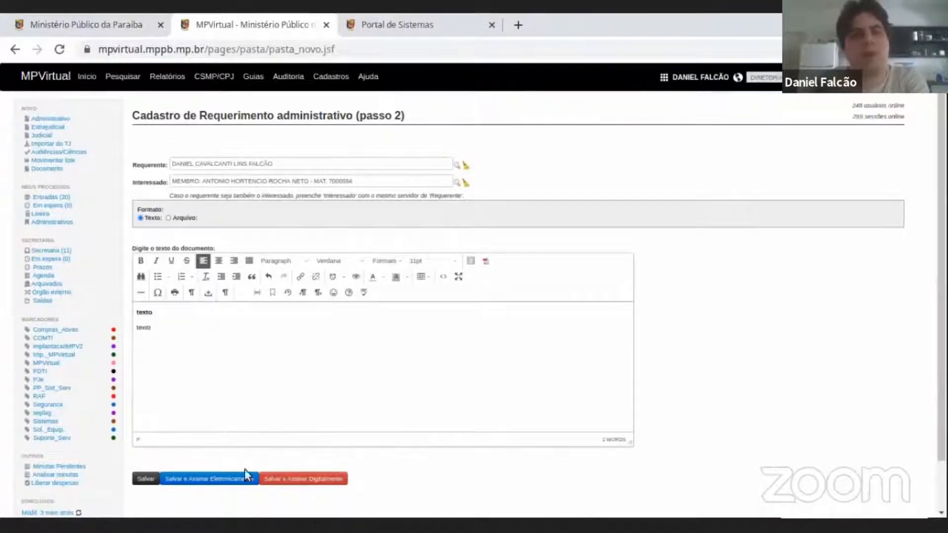
pyautogui.click(137, 481)
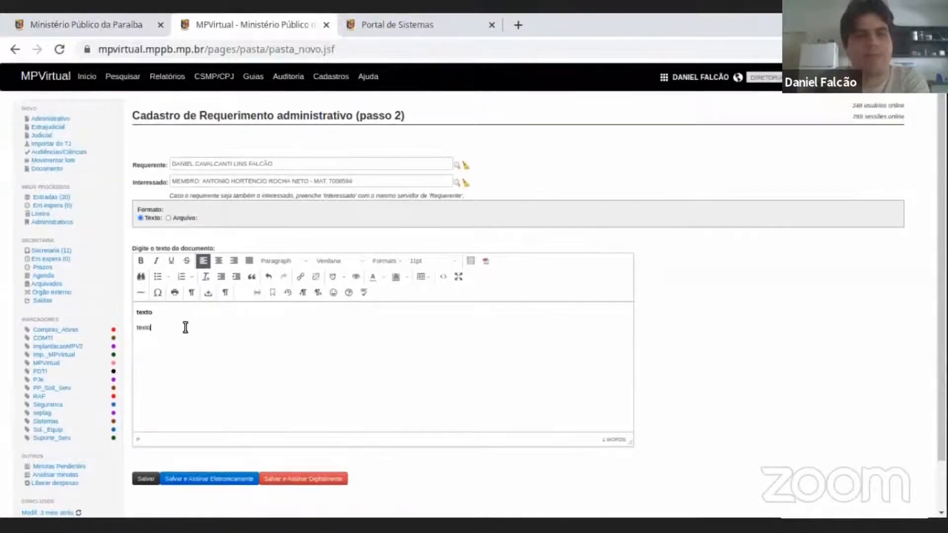
pyautogui.moveTo(186, 326); pyautogui.dragTo(130, 312)
pyautogui.click(236, 314)
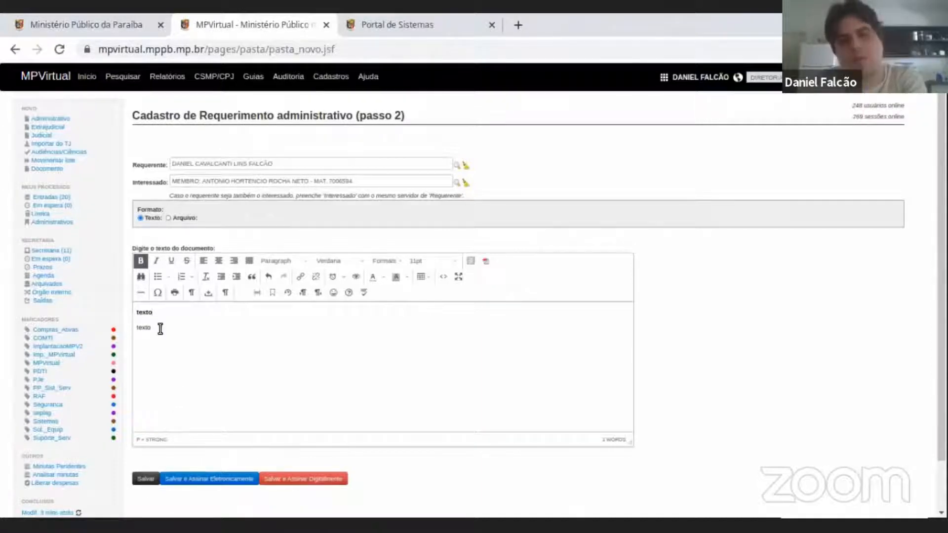
pyautogui.hotkey('ctrl', 'a')
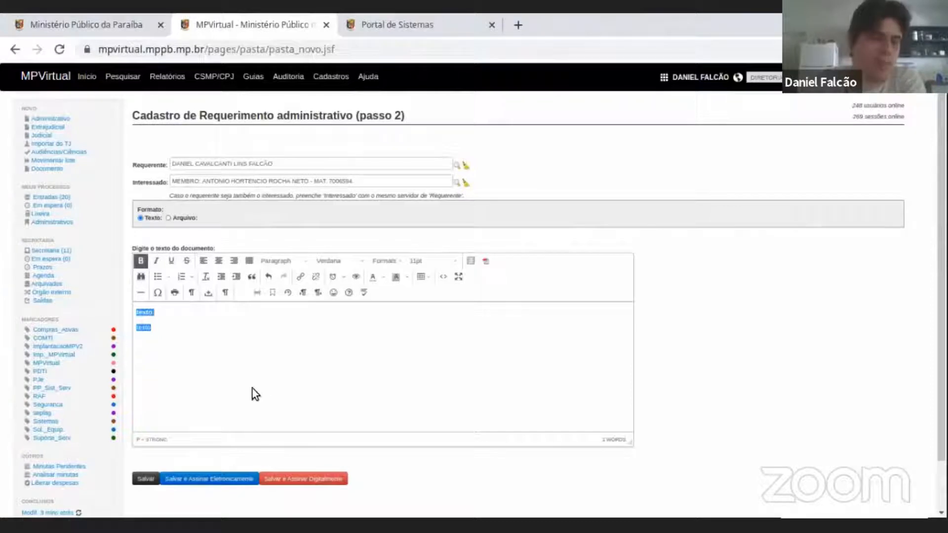
pyautogui.click(261, 360)
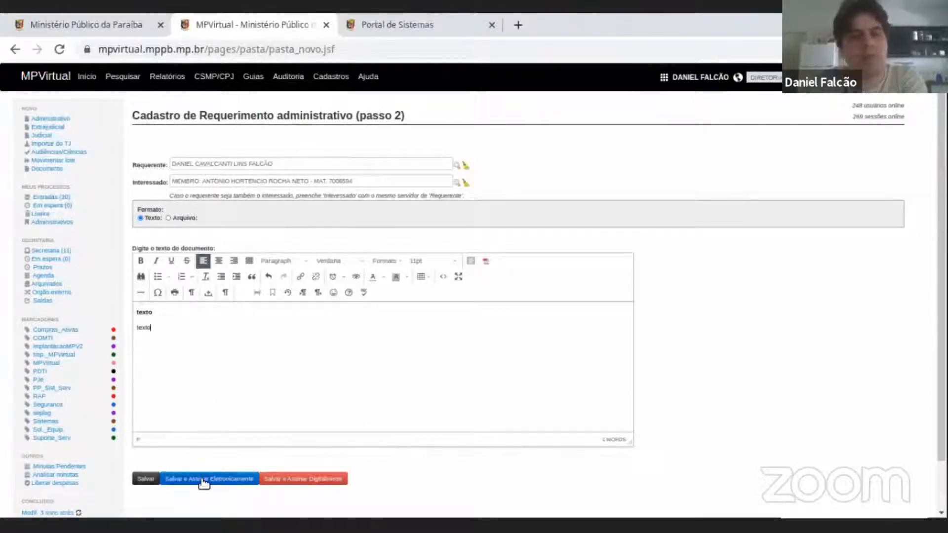
pyautogui.click(293, 488)
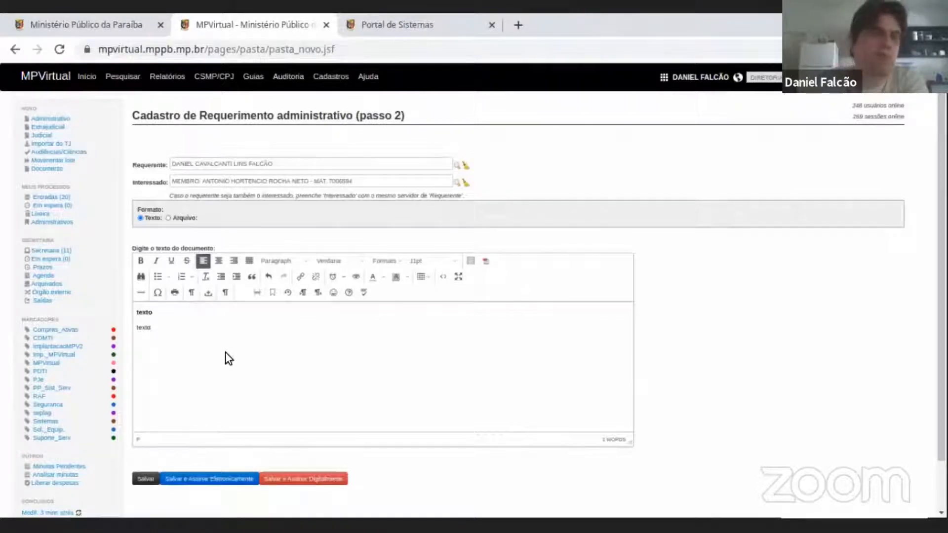
# Save the administrative request and sign it electronically, entering the account password in the Senha field.
pyautogui.scroll(-1, 225, 351)
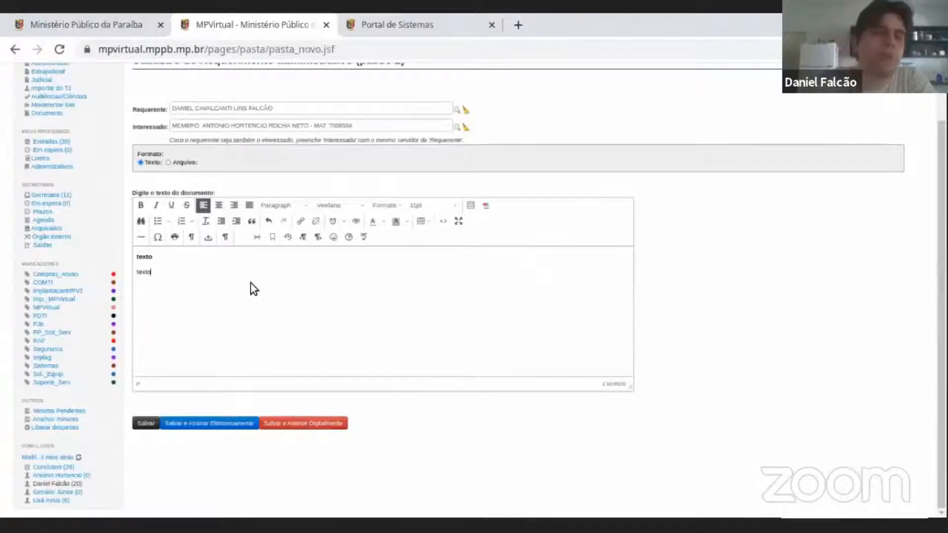
pyautogui.scroll(1, 247, 296)
pyautogui.scroll(-2, 243, 346)
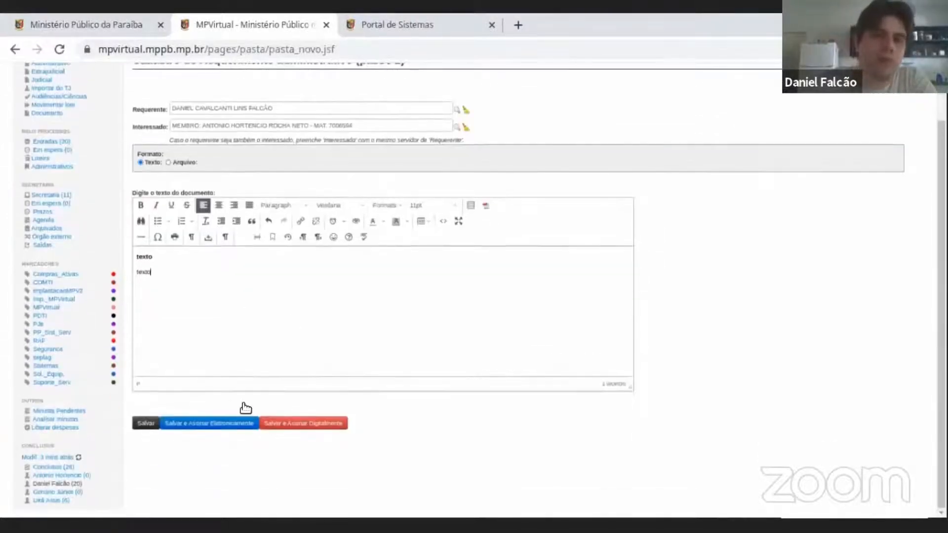
pyautogui.click(199, 423)
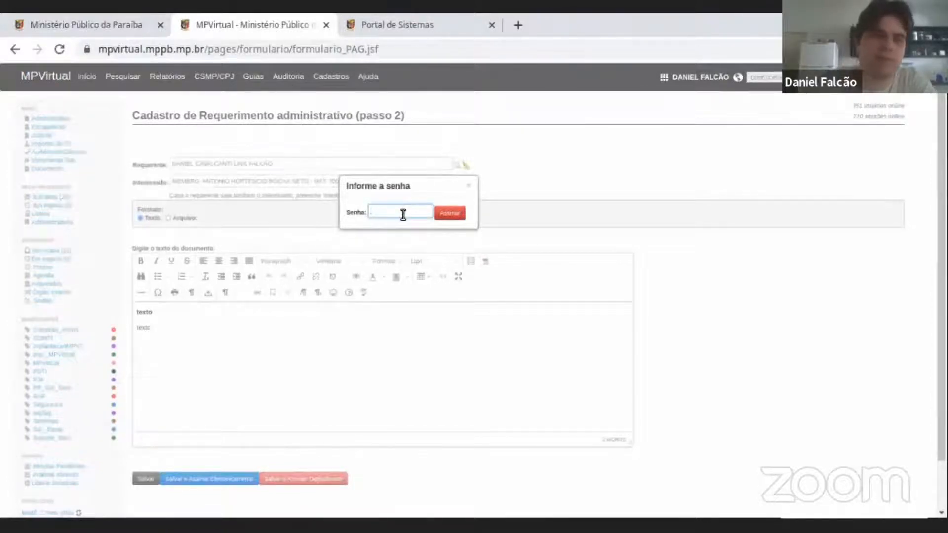
pyautogui.write('*****')
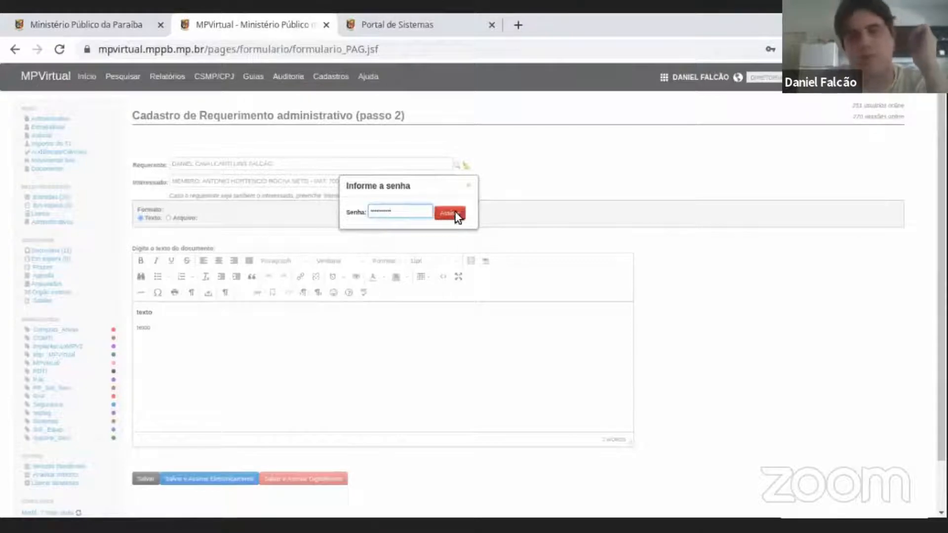
pyautogui.click(457, 214)
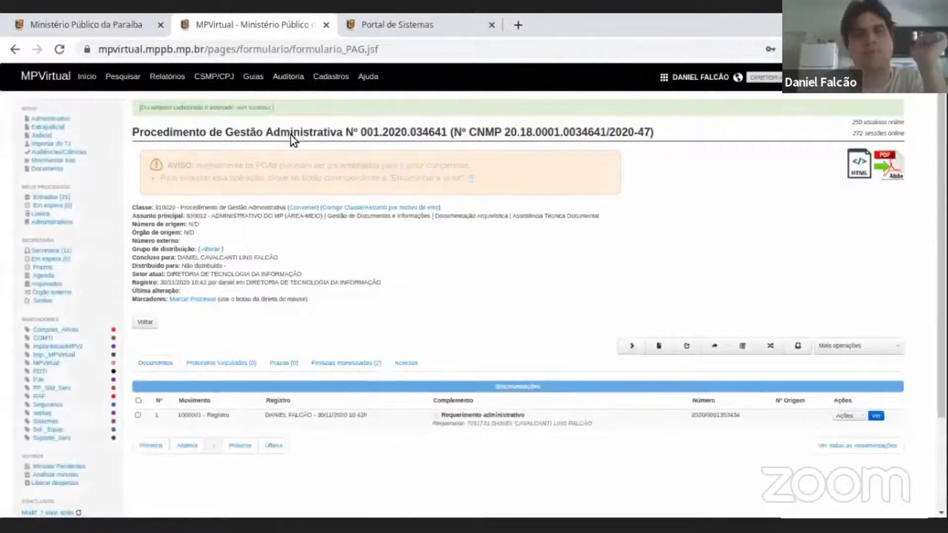
# Highlight the registration message and the procedure number in the page title, including its final sequence.
pyautogui.tripleClick(192, 108)
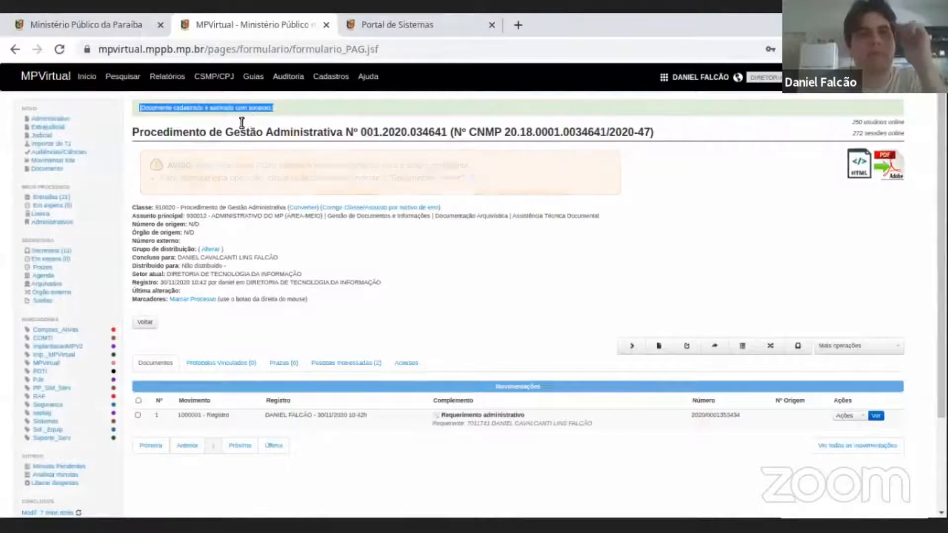
pyautogui.moveTo(132, 130); pyautogui.dragTo(450, 135)
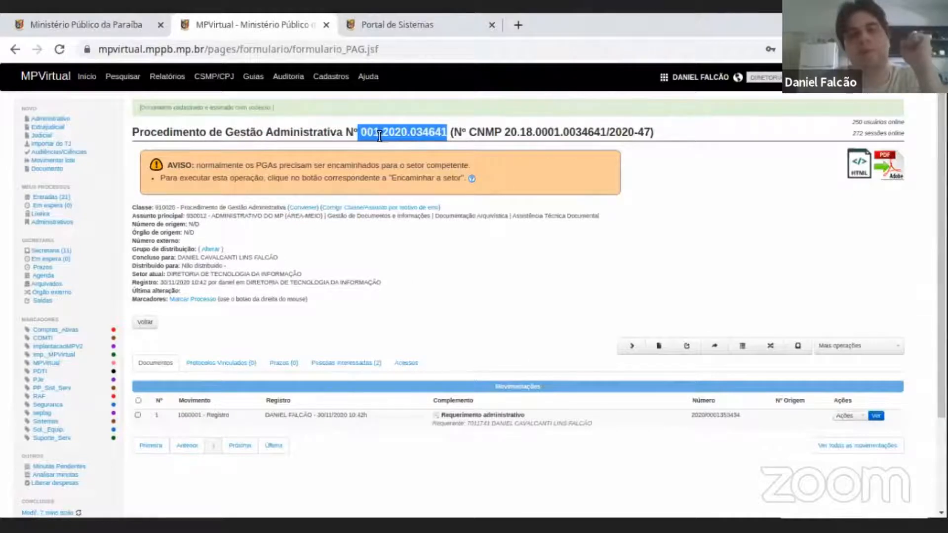
pyautogui.click(417, 135)
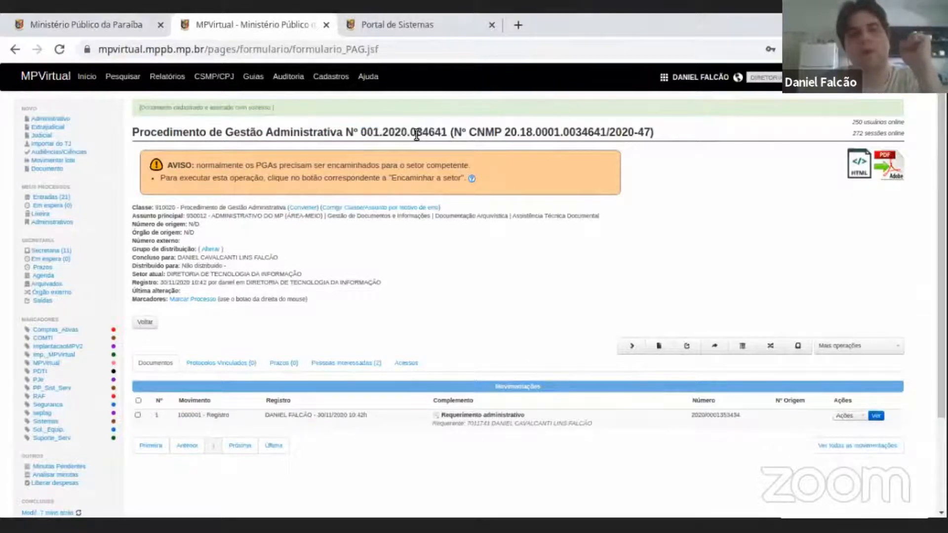
pyautogui.moveTo(411, 133); pyautogui.dragTo(447, 127)
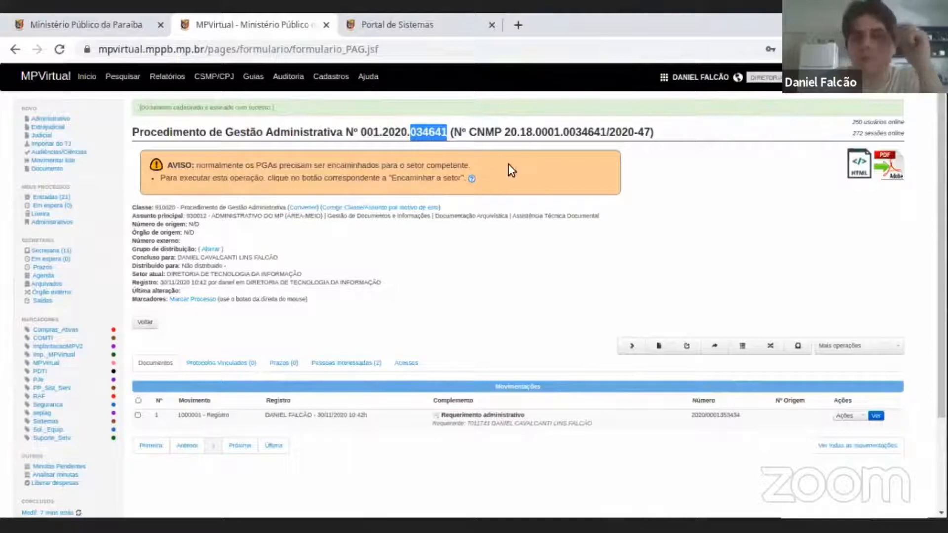
# Highlight the CNMP number in the title, examining its main sequence and its year separately.
pyautogui.moveTo(469, 133); pyautogui.dragTo(652, 132)
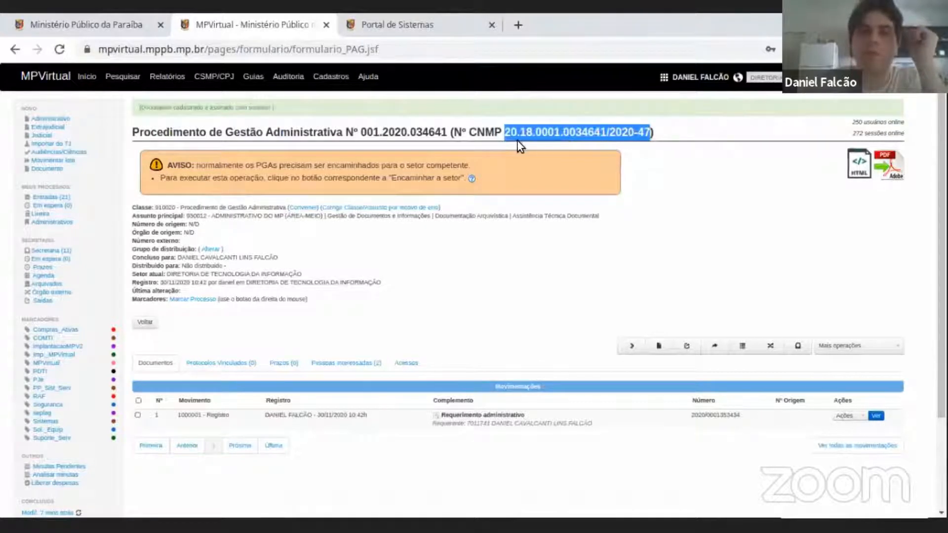
pyautogui.moveTo(504, 132); pyautogui.dragTo(610, 133)
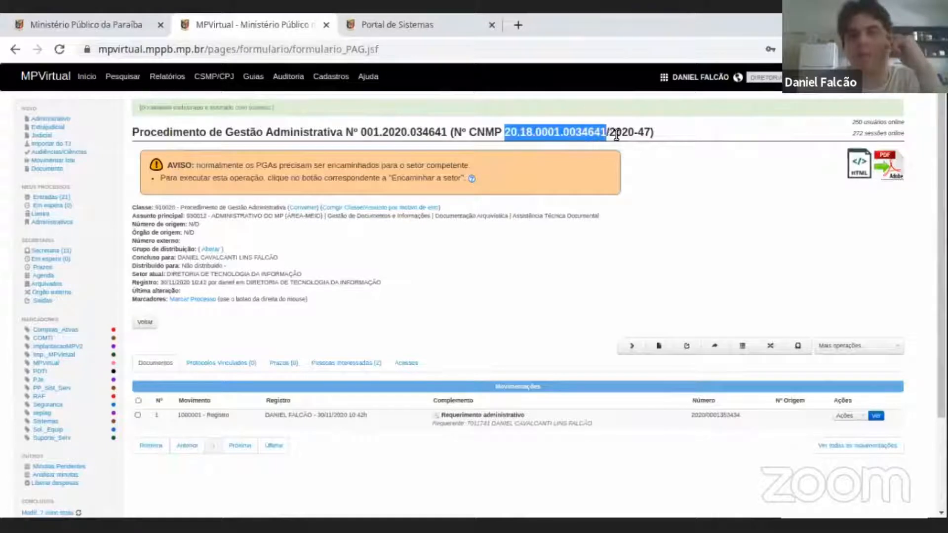
pyautogui.doubleClick(620, 133)
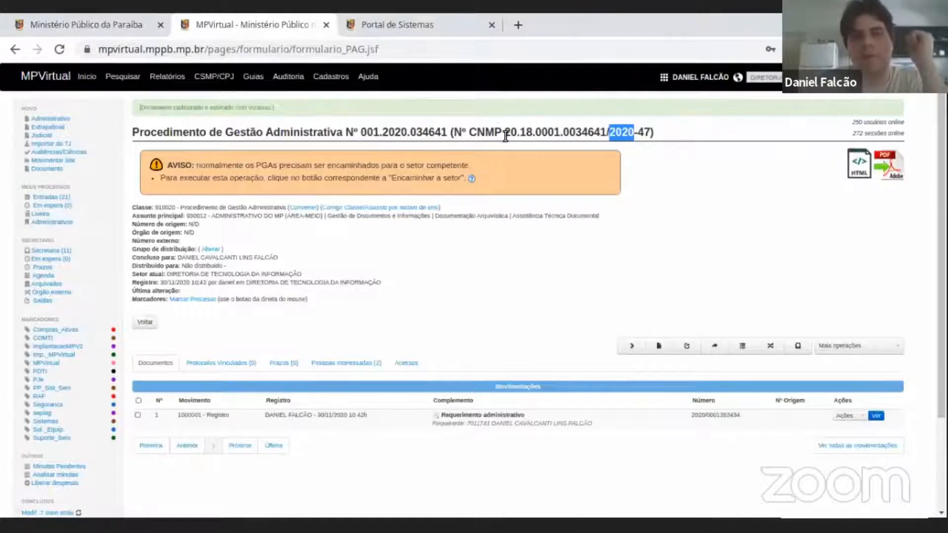
pyautogui.click(557, 134)
pyautogui.moveTo(511, 132)
pyautogui.mouseDown()
pyautogui.moveTo(652, 132)
pyautogui.moveTo(526, 120)
pyautogui.moveTo(501, 131)
pyautogui.mouseUp()
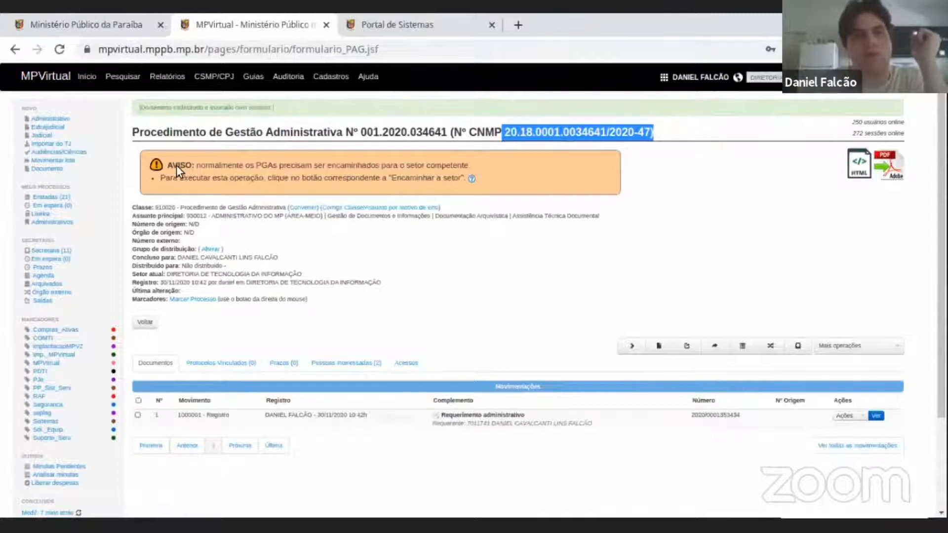
# Highlight the AVISO text about forwarding PGAs to the competent sector and the words Procedimento de Gestão Administrativa in the title.
pyautogui.moveTo(172, 164); pyautogui.dragTo(513, 177)
pyautogui.click(512, 174)
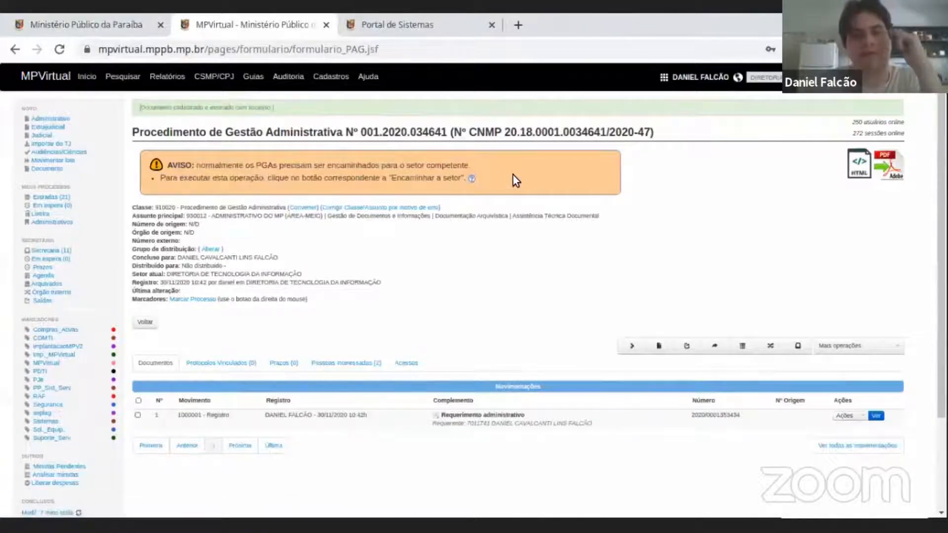
pyautogui.tripleClick(173, 167)
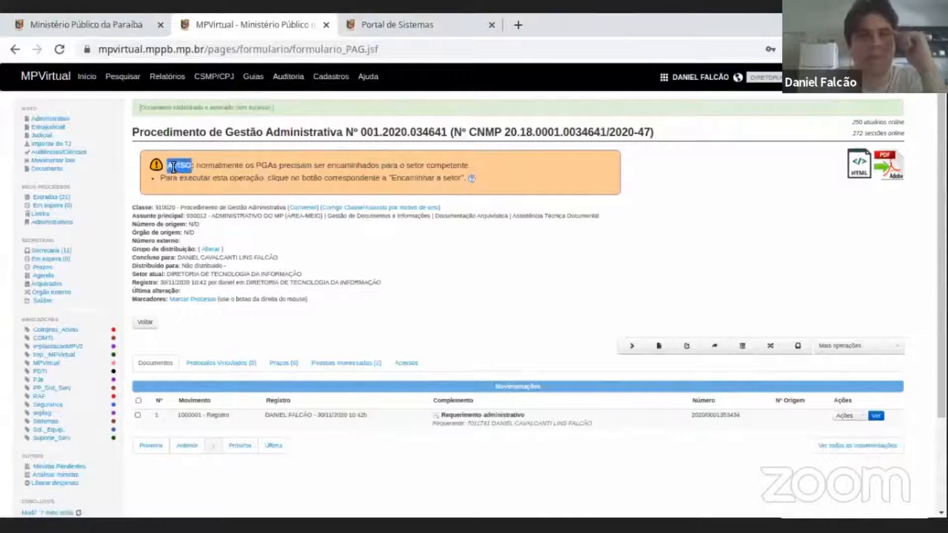
pyautogui.click(173, 167)
pyautogui.moveTo(208, 165); pyautogui.dragTo(296, 165)
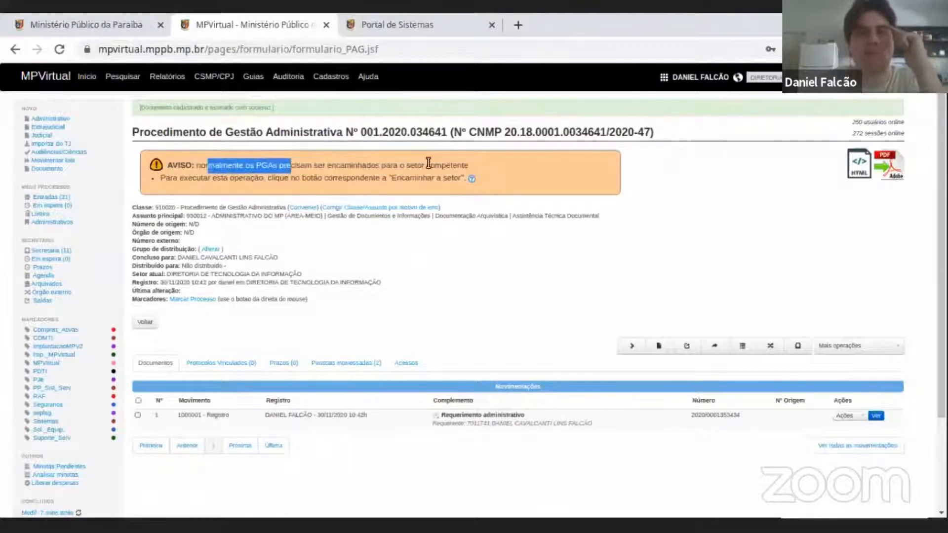
pyautogui.moveTo(191, 131); pyautogui.dragTo(317, 132)
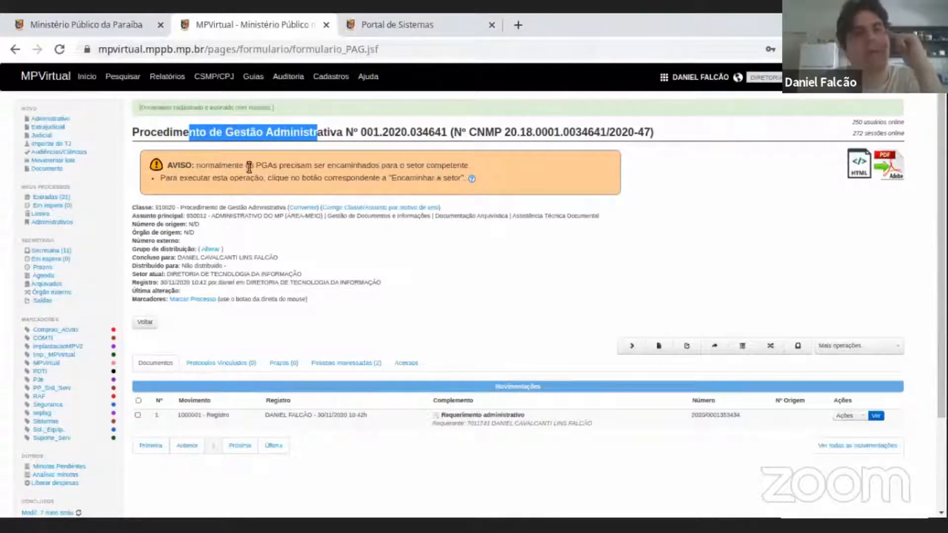
# Highlight the notice's instruction on using "Encaminhar a setor" and reread the AVISO sentence above it.
pyautogui.moveTo(217, 178); pyautogui.dragTo(408, 178)
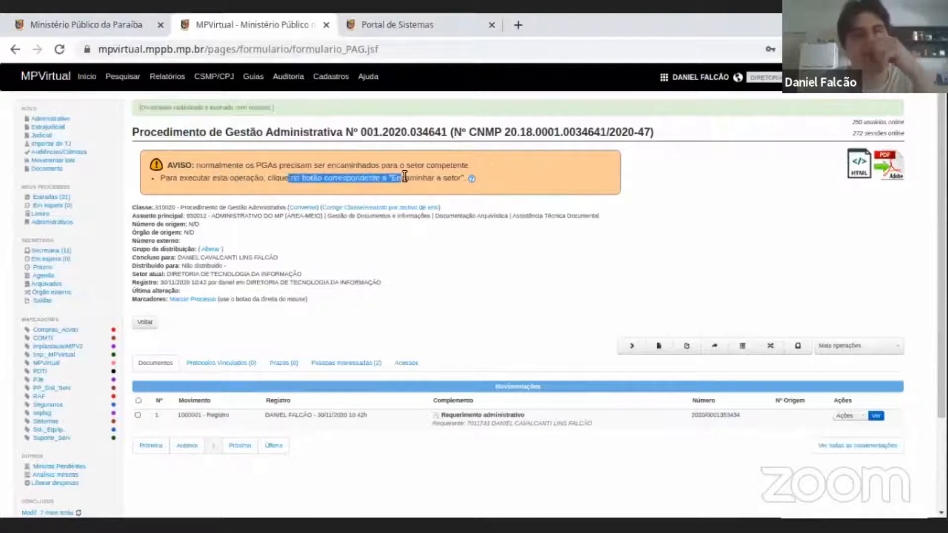
pyautogui.tripleClick(422, 177)
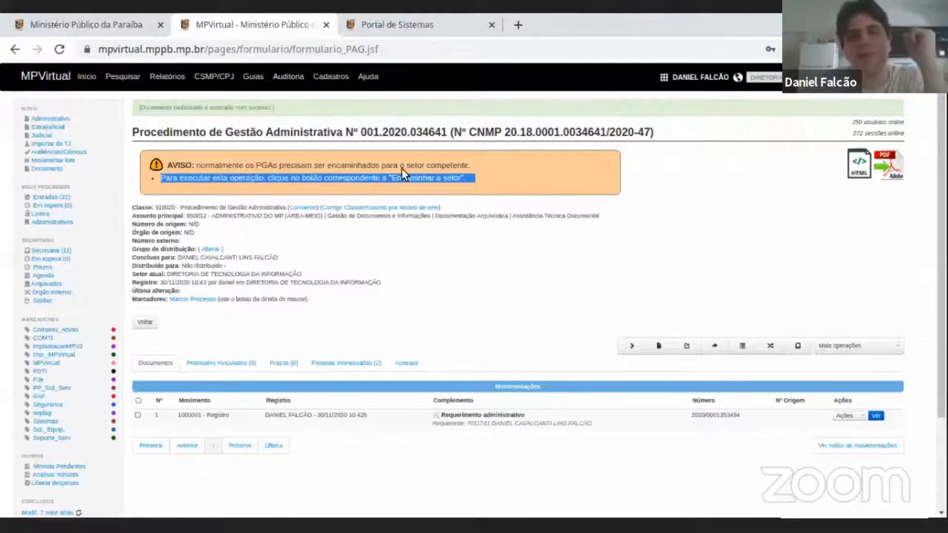
pyautogui.tripleClick(249, 165)
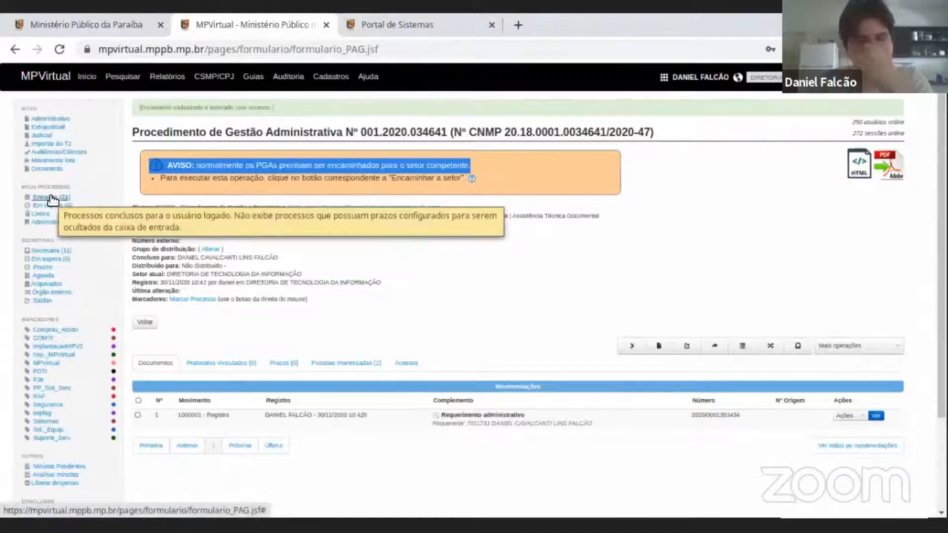
pyautogui.tripleClick(251, 177)
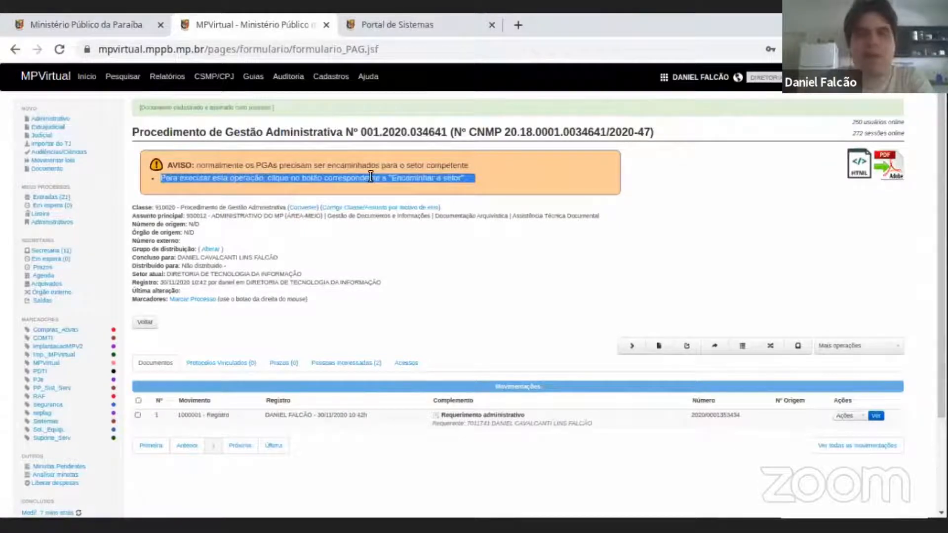
pyautogui.tripleClick(419, 180)
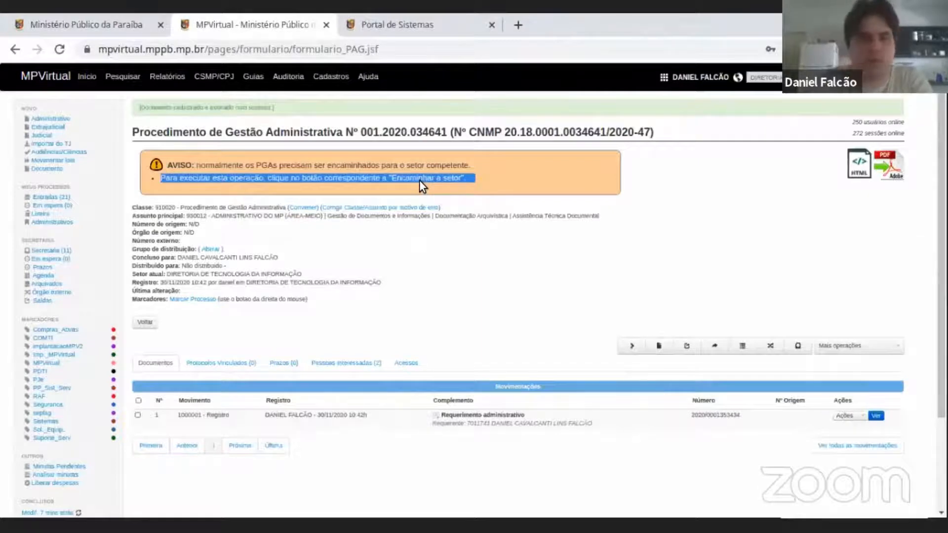
pyautogui.click(419, 180)
pyautogui.doubleClick(169, 178)
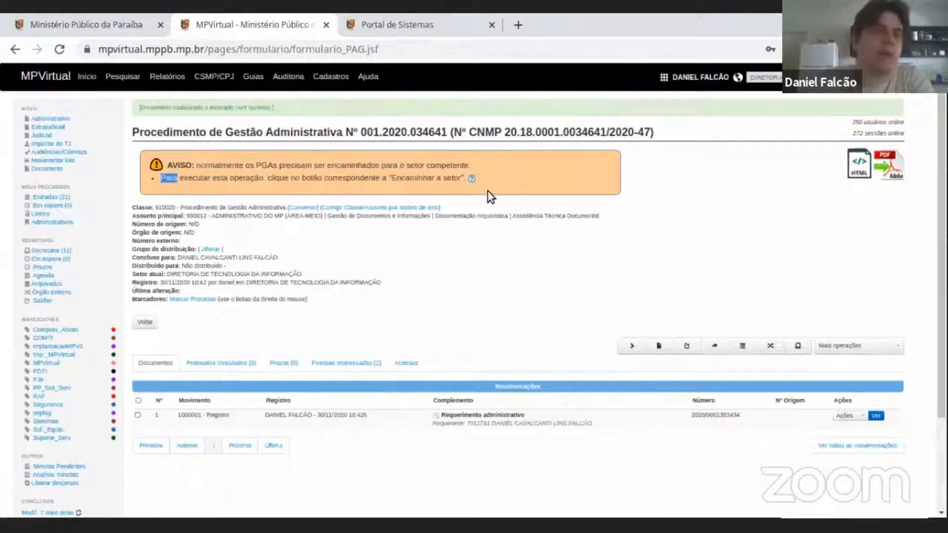
# Highlight the Classe line of the procedure details, including its class name.
pyautogui.doubleClick(142, 208)
pyautogui.moveTo(168, 208); pyautogui.dragTo(450, 204)
pyautogui.click(116, 215)
pyautogui.moveTo(141, 206); pyautogui.dragTo(236, 206)
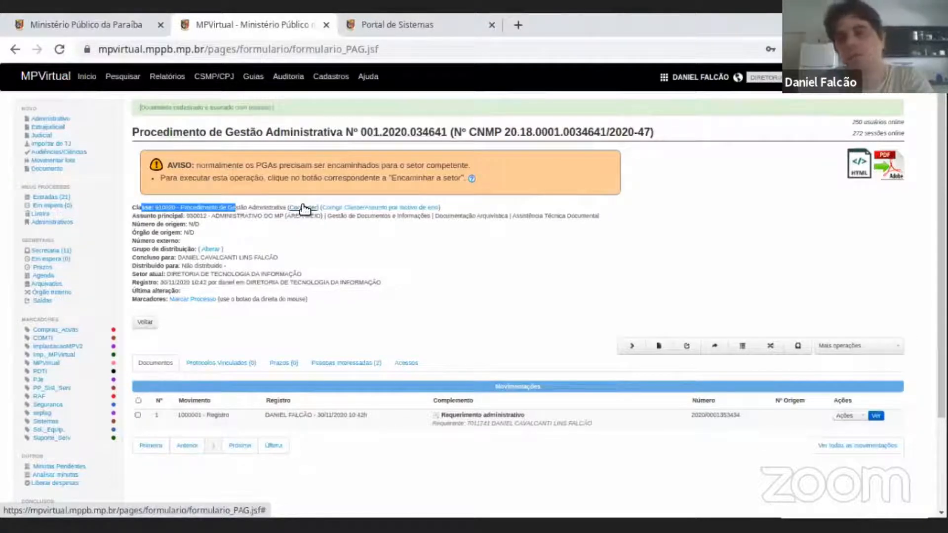
pyautogui.tripleClick(266, 209)
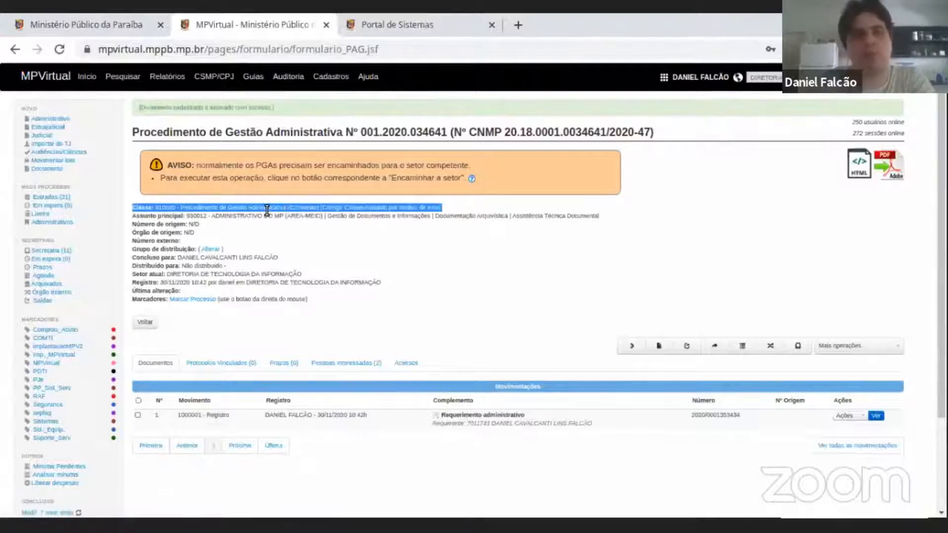
pyautogui.doubleClick(266, 208)
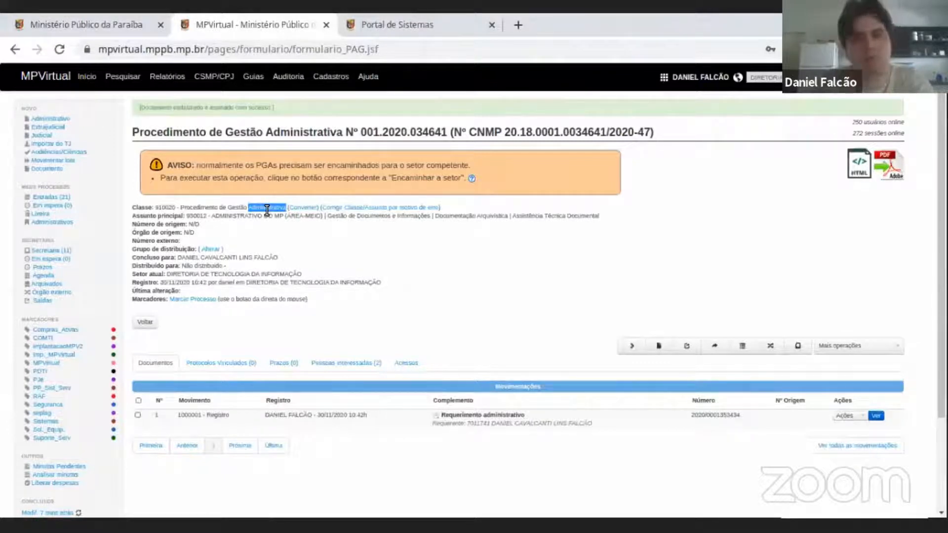
pyautogui.click(299, 208)
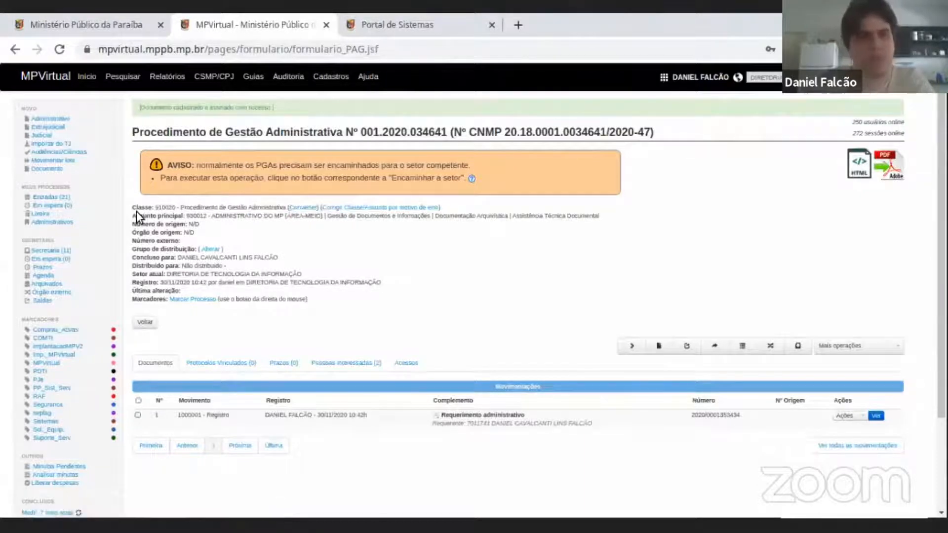
# Highlight the code in the Assunto principal line of the procedure details.
pyautogui.tripleClick(200, 216)
pyautogui.click(241, 216)
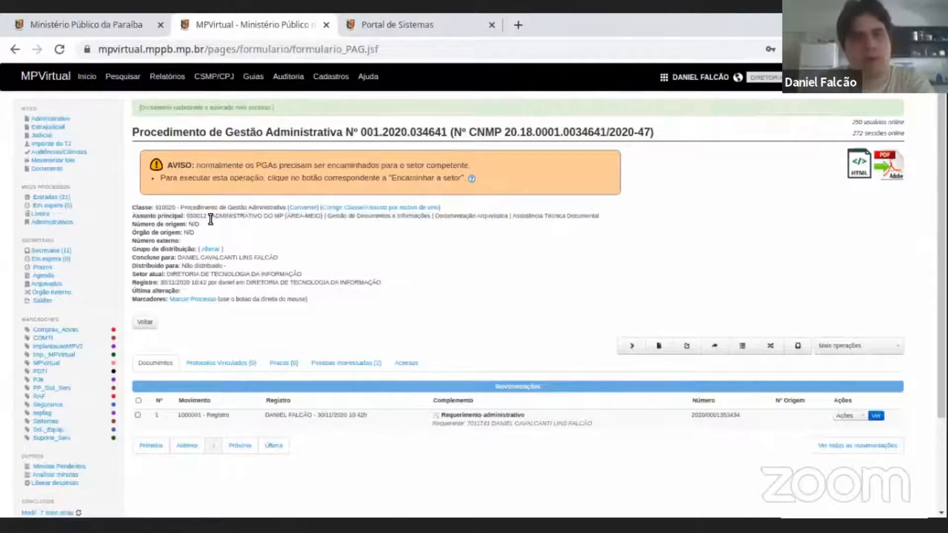
pyautogui.moveTo(187, 216); pyautogui.dragTo(226, 215)
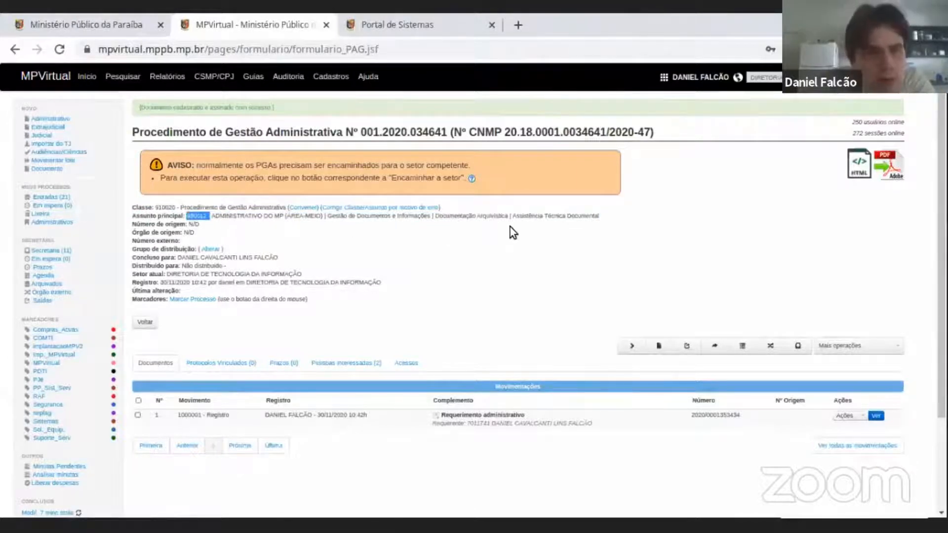
# Highlight Assistência Técnica Documental in the Assunto principal line of the procedure details, followed by the whole line.
pyautogui.moveTo(512, 215); pyautogui.dragTo(600, 218)
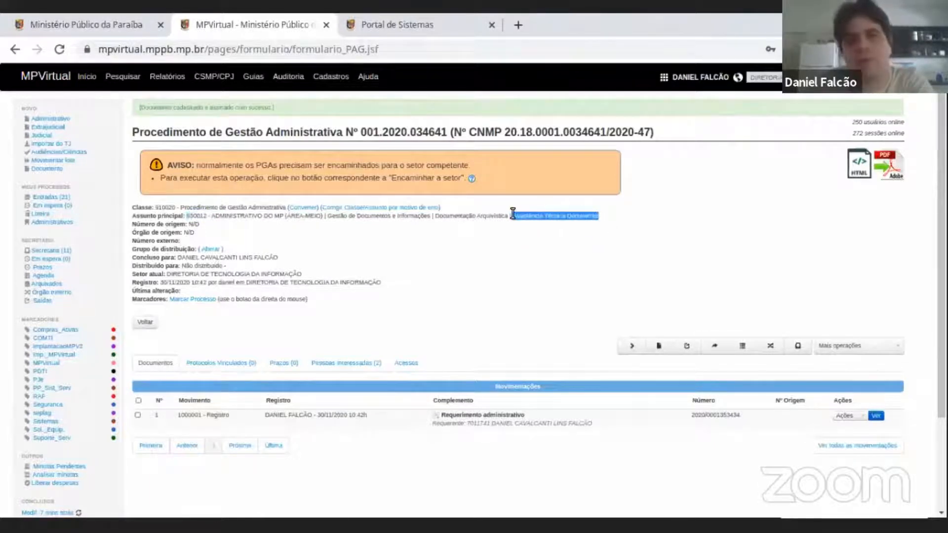
pyautogui.tripleClick(567, 218)
pyautogui.click(567, 217)
pyautogui.tripleClick(568, 218)
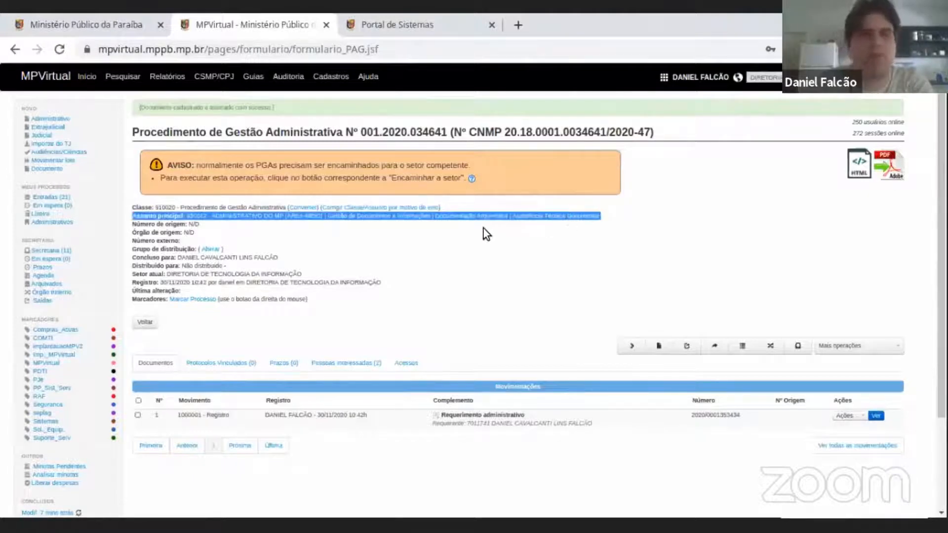
pyautogui.tripleClick(586, 216)
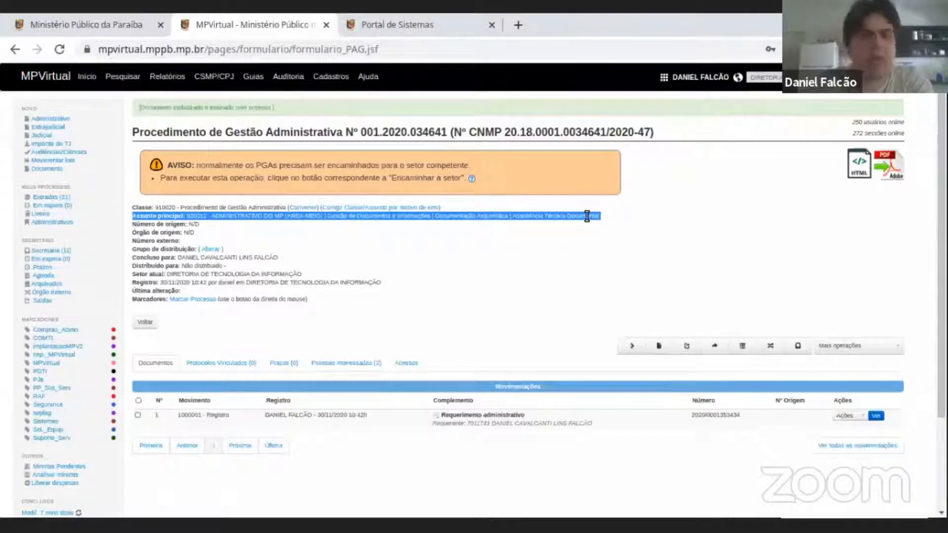
# Highlight the Número de origem line of the procedure details, including the word origem.
pyautogui.tripleClick(188, 224)
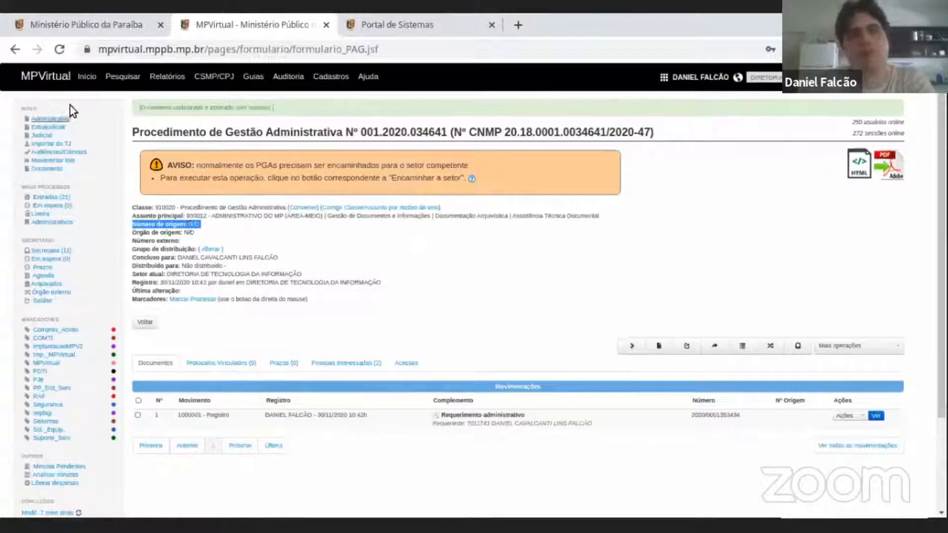
pyautogui.tripleClick(180, 225)
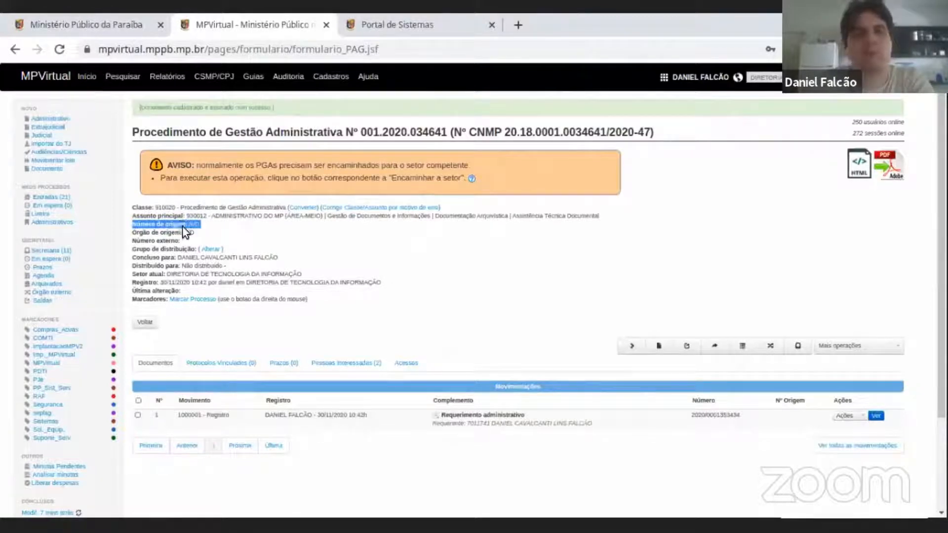
pyautogui.tripleClick(166, 226)
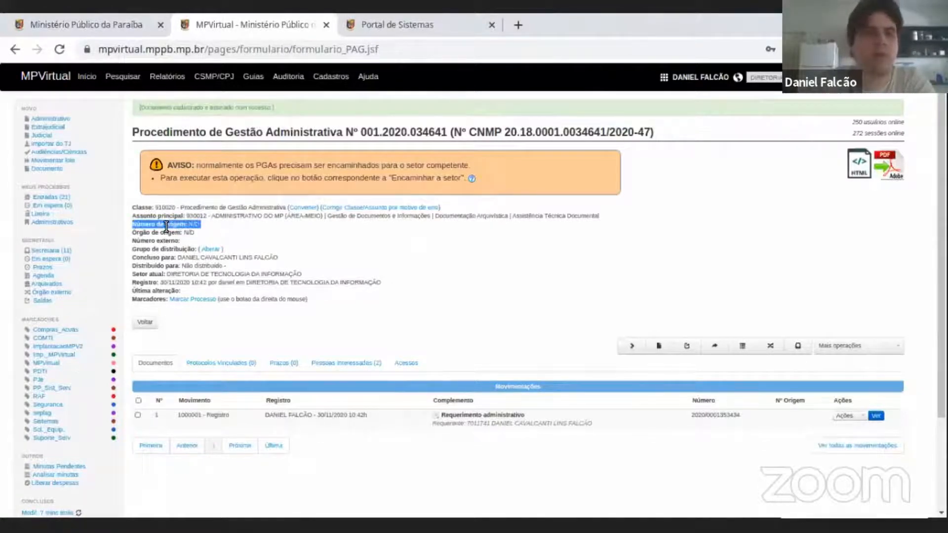
pyautogui.doubleClick(166, 226)
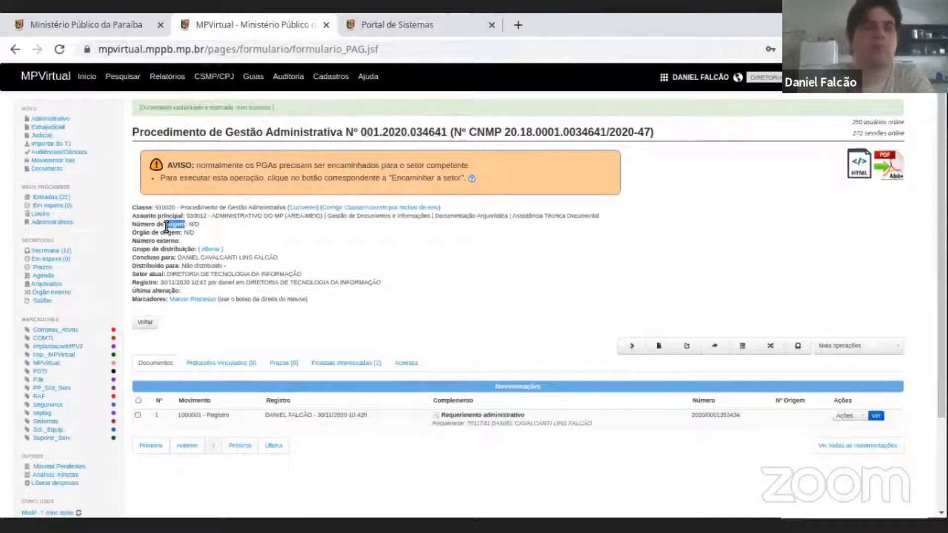
pyautogui.tripleClick(193, 225)
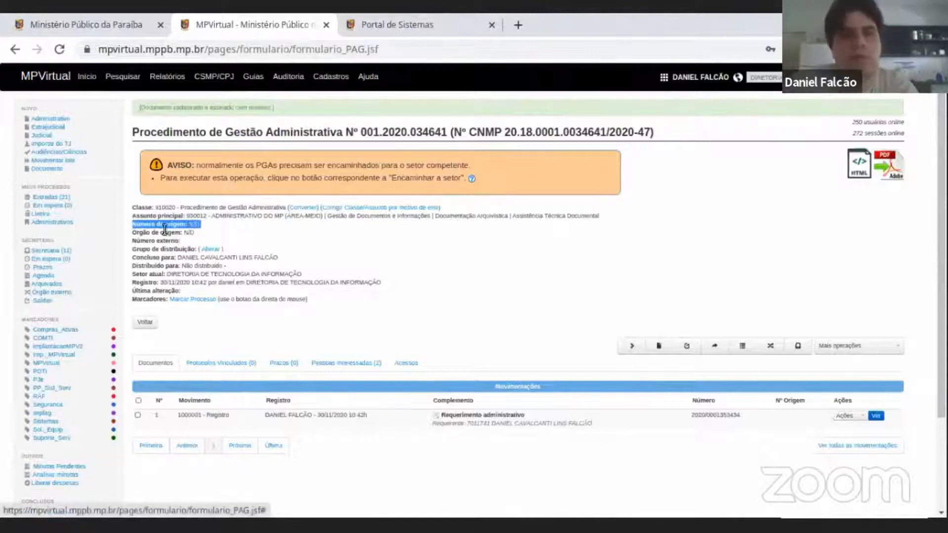
# Highlight the Órgão de origem line of the procedure details and compare it with the Número de origem line above.
pyautogui.tripleClick(184, 234)
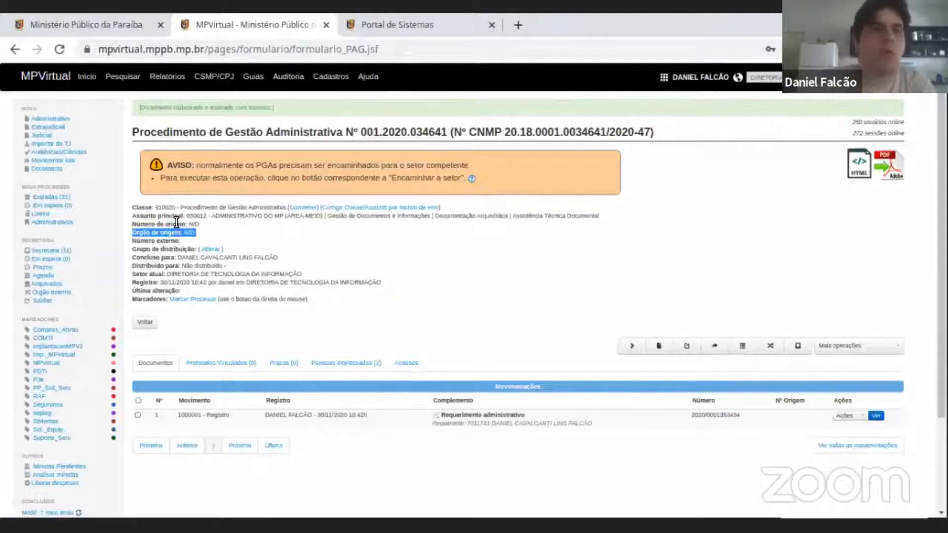
pyautogui.tripleClick(185, 226)
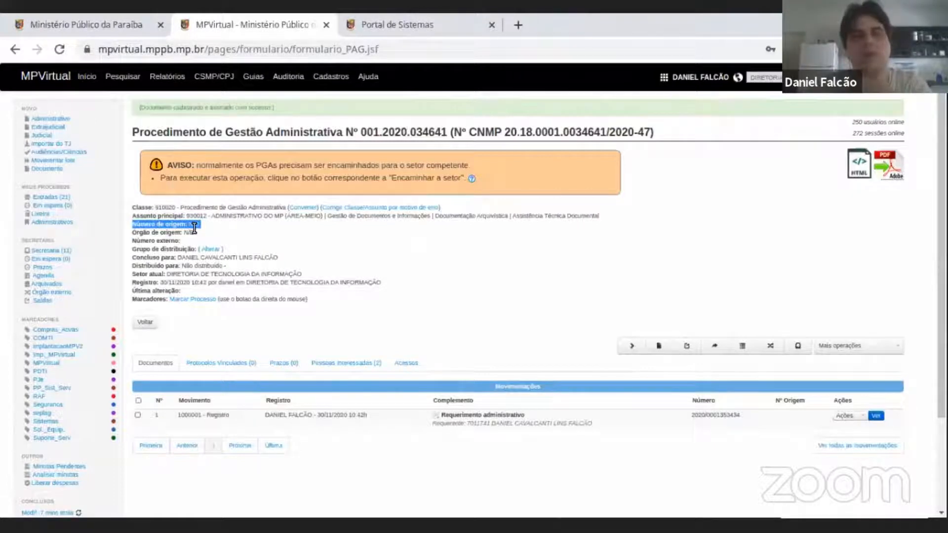
pyautogui.click(194, 225)
pyautogui.moveTo(181, 232); pyautogui.dragTo(142, 233)
pyautogui.moveTo(202, 232); pyautogui.dragTo(198, 223)
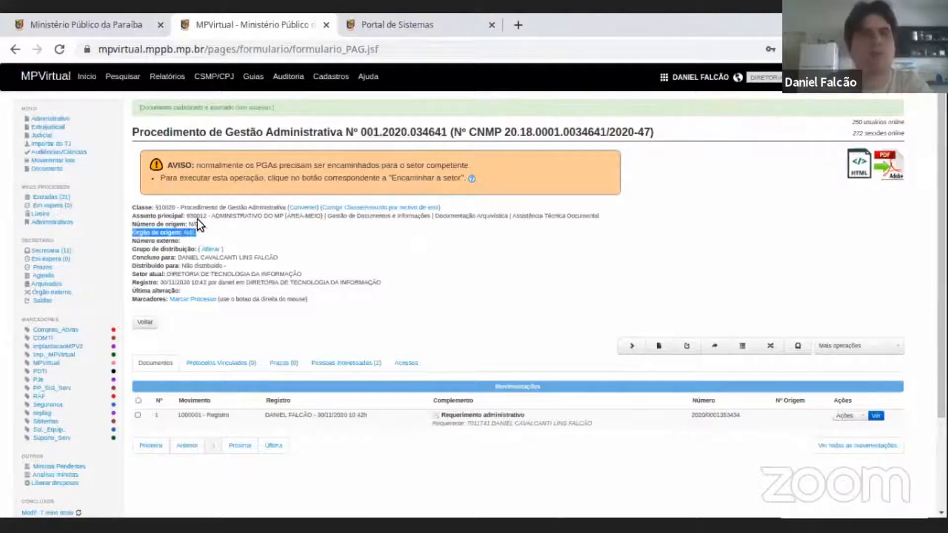
pyautogui.click(183, 229)
pyautogui.doubleClick(177, 234)
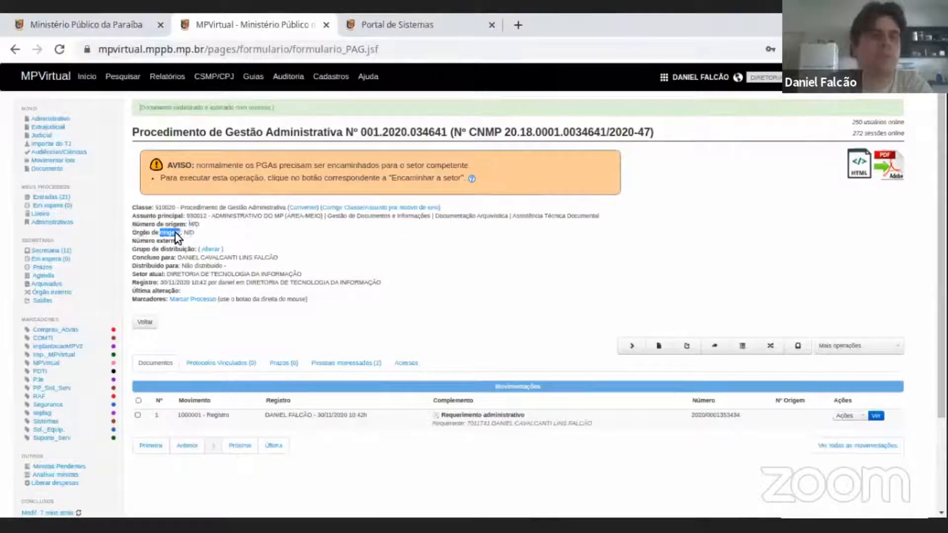
pyautogui.tripleClick(175, 234)
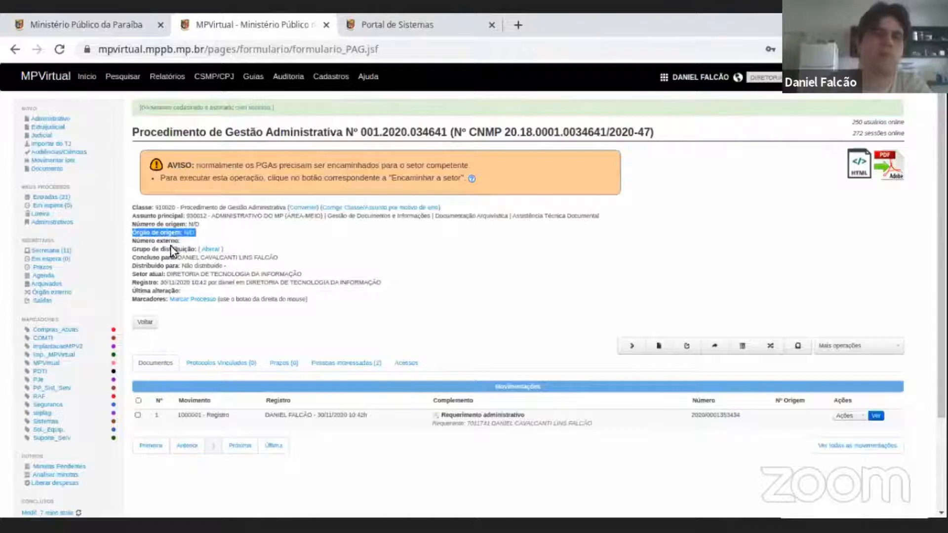
# Highlight the Número externo line and the Grupo de distribuição line of the procedure details.
pyautogui.tripleClick(175, 241)
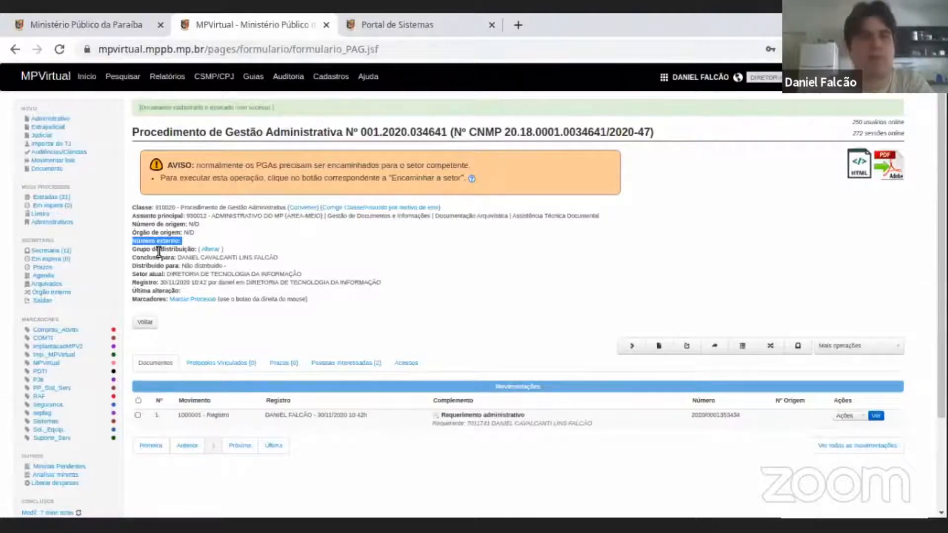
pyautogui.tripleClick(163, 249)
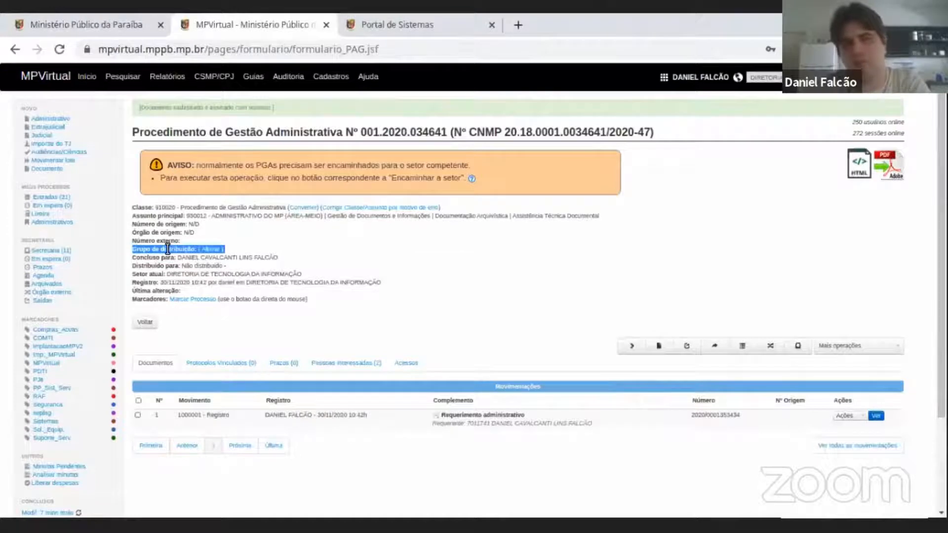
pyautogui.tripleClick(167, 249)
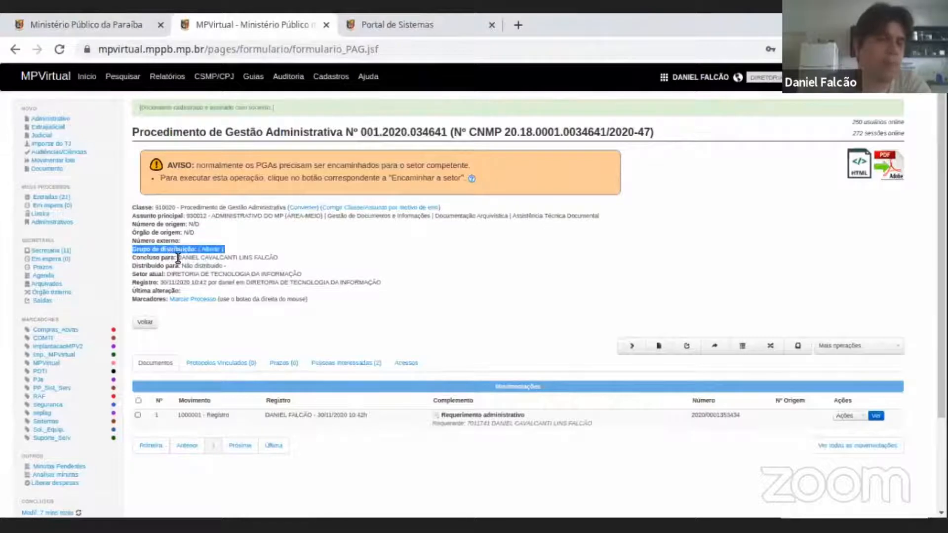
# Highlight the Concluso para line of the procedure details, including the assigned person's name.
pyautogui.tripleClick(170, 258)
pyautogui.click(254, 259)
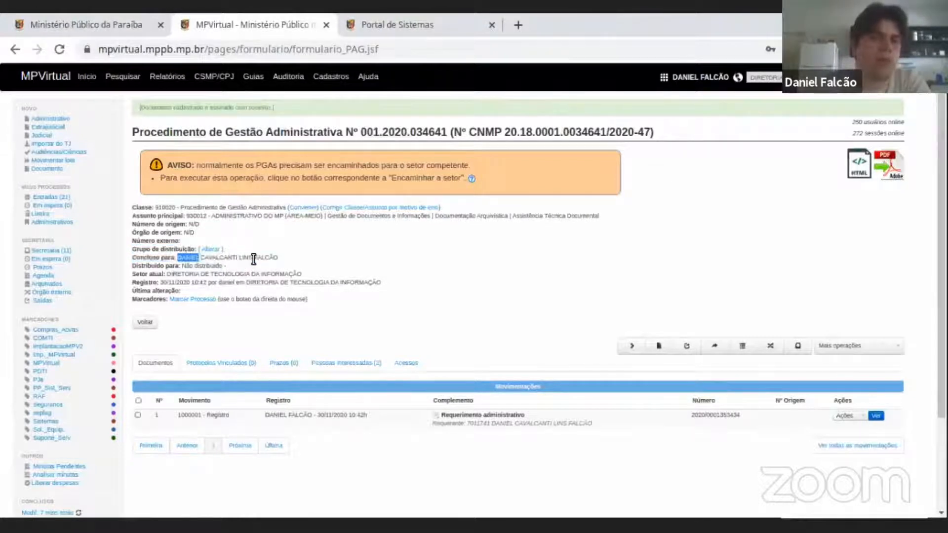
pyautogui.tripleClick(156, 257)
pyautogui.tripleClick(201, 258)
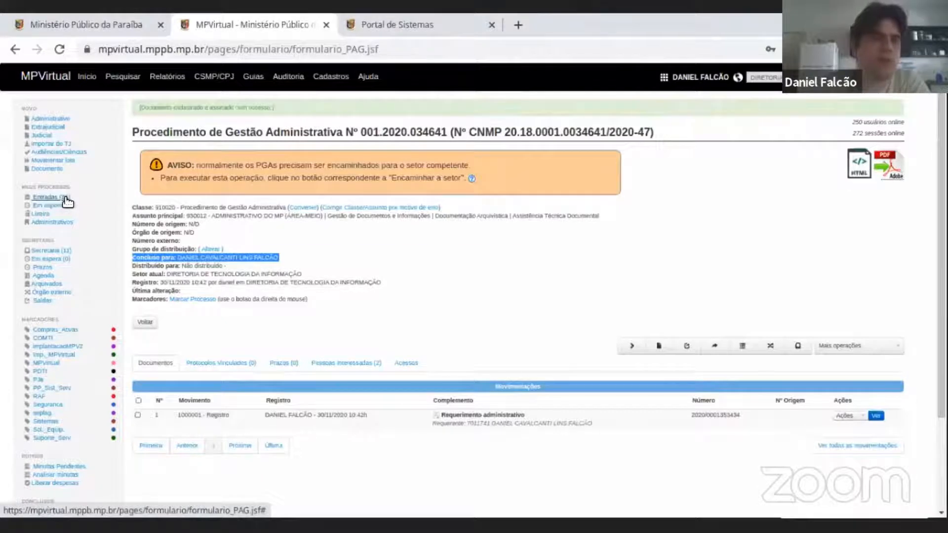
pyautogui.tripleClick(179, 256)
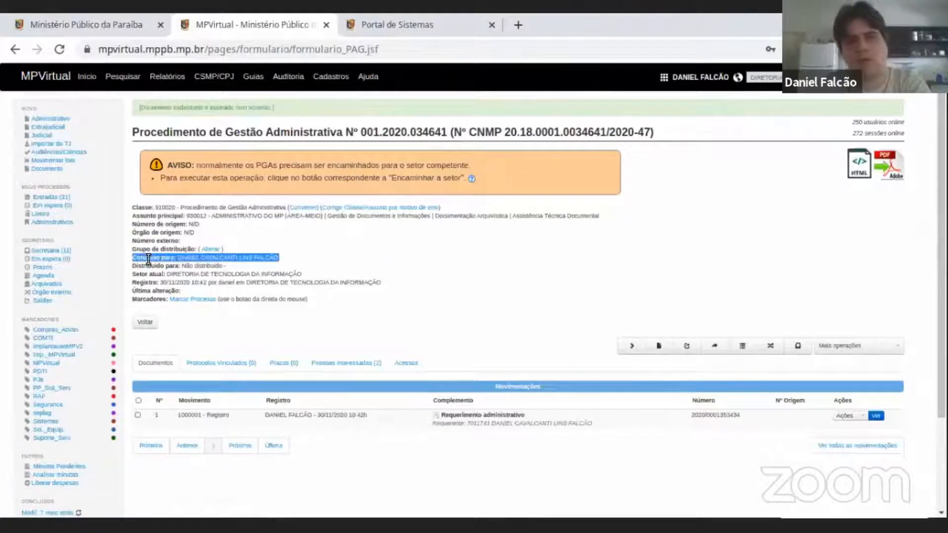
# Highlight the word Concluso in the procedure details and reread the full line it belongs to.
pyautogui.doubleClick(168, 258)
pyautogui.doubleClick(140, 258)
pyautogui.doubleClick(167, 258)
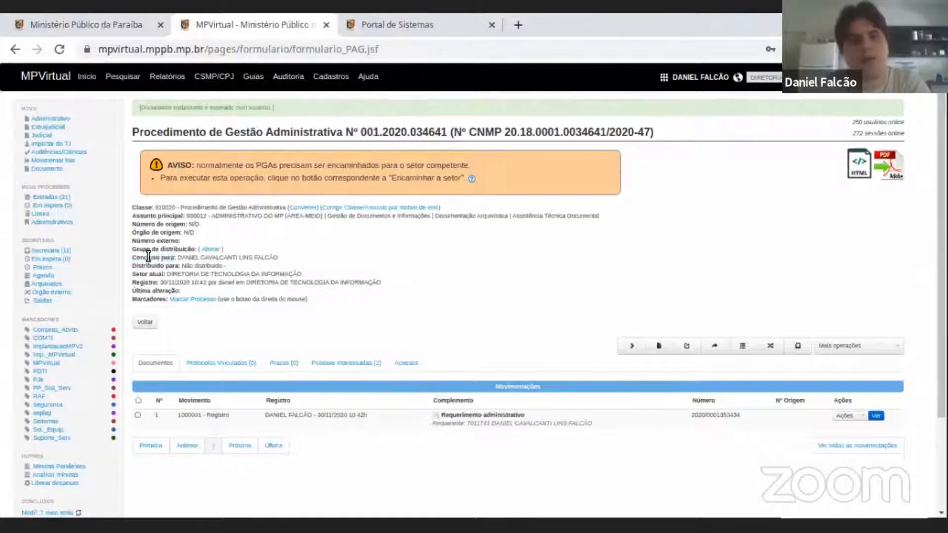
pyautogui.tripleClick(148, 257)
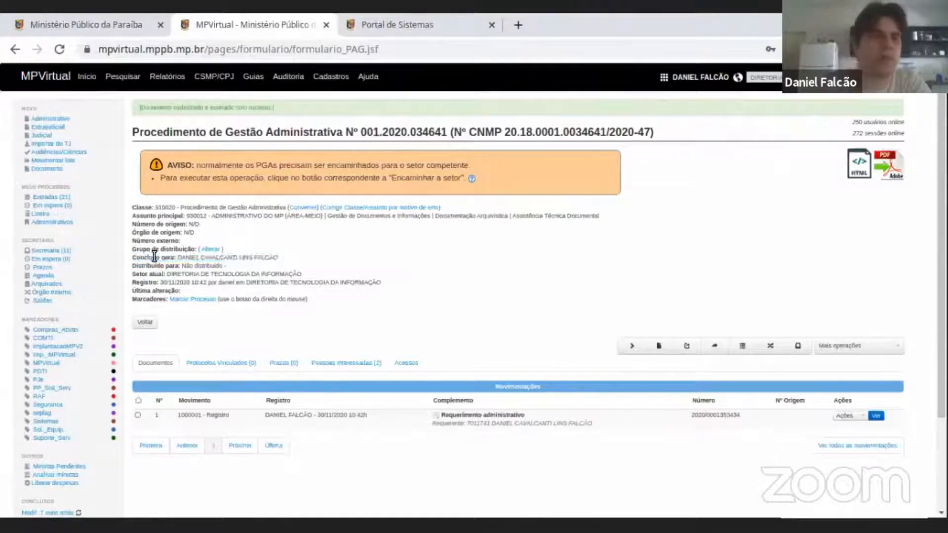
pyautogui.doubleClick(143, 257)
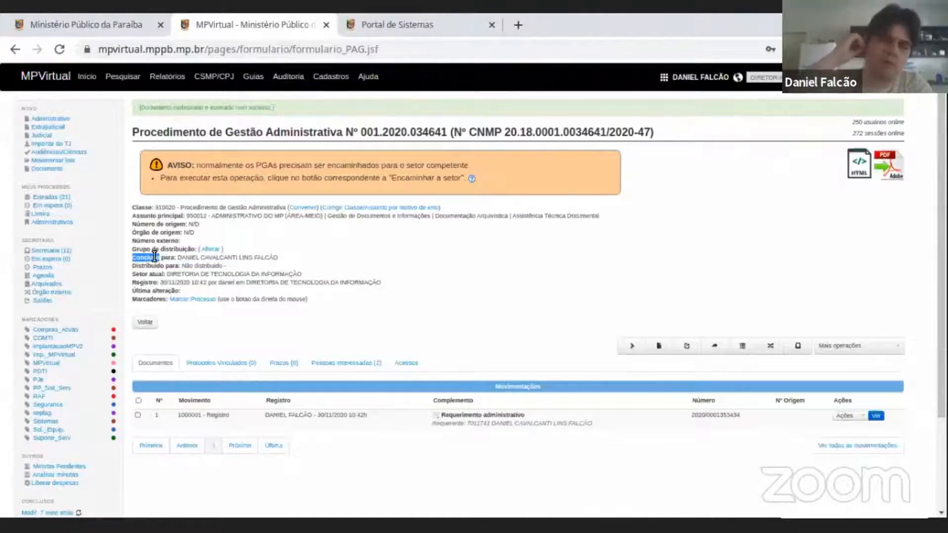
pyautogui.tripleClick(154, 257)
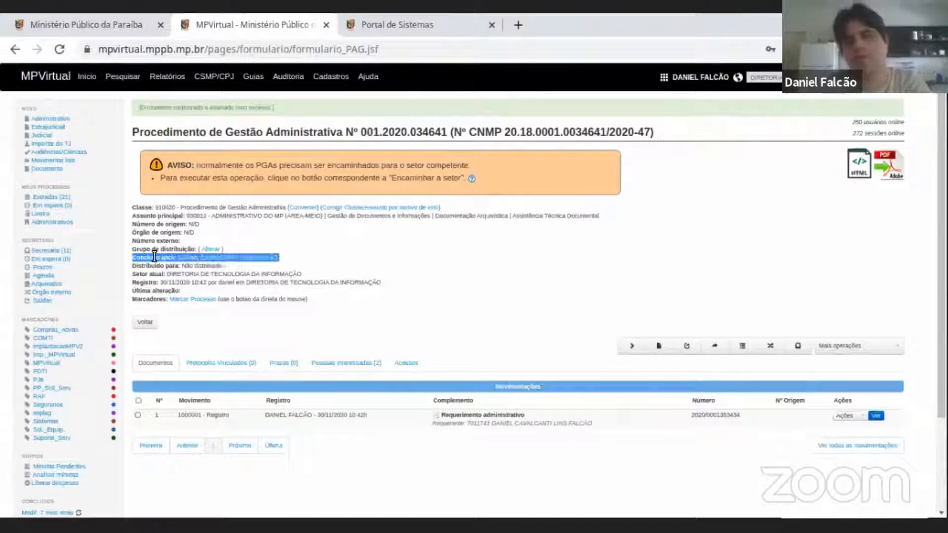
pyautogui.doubleClick(153, 257)
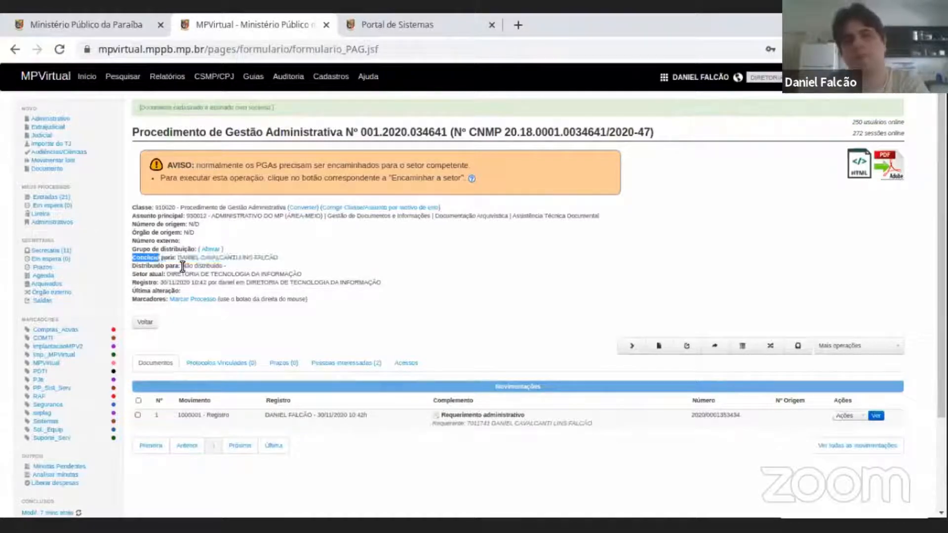
pyautogui.tripleClick(173, 257)
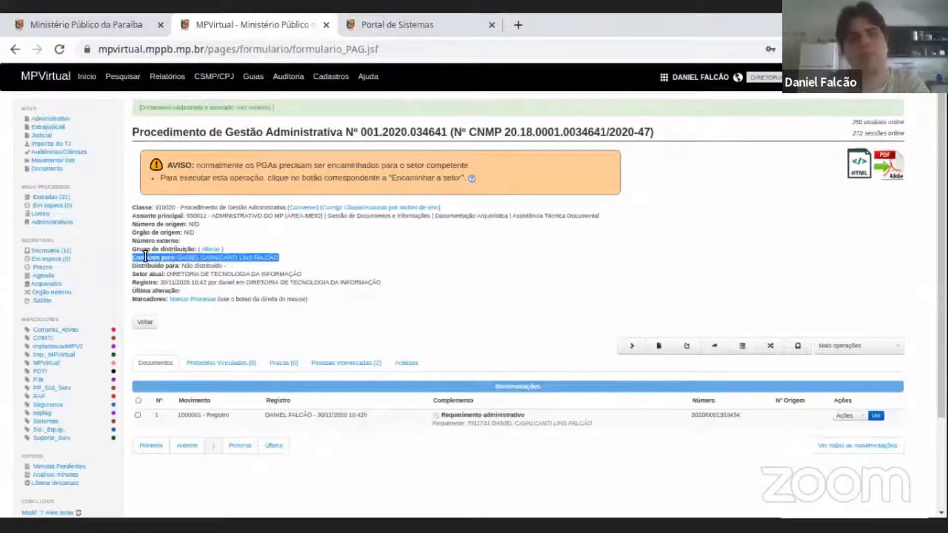
pyautogui.doubleClick(151, 257)
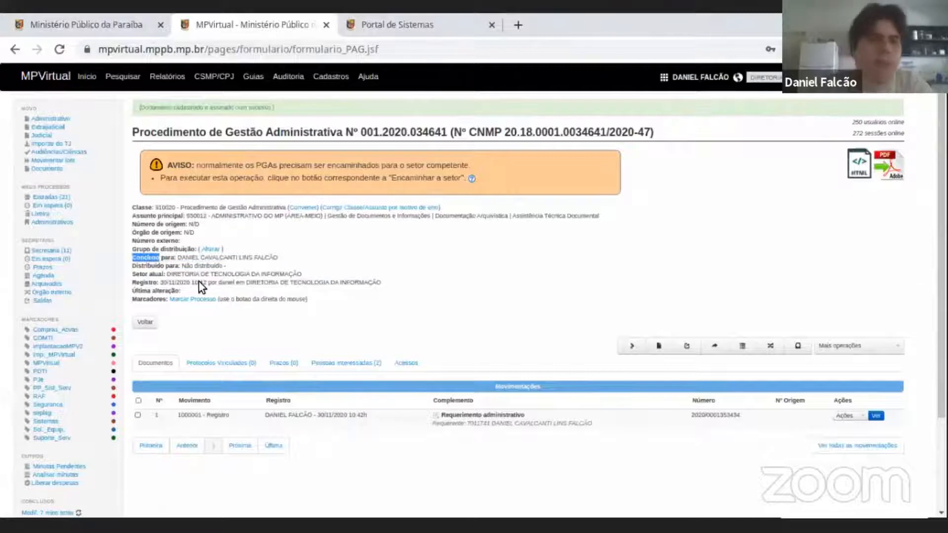
# Compare the Distribuído para line with the Concluso para line by highlighting each of them.
pyautogui.doubleClick(173, 266)
pyautogui.tripleClick(173, 264)
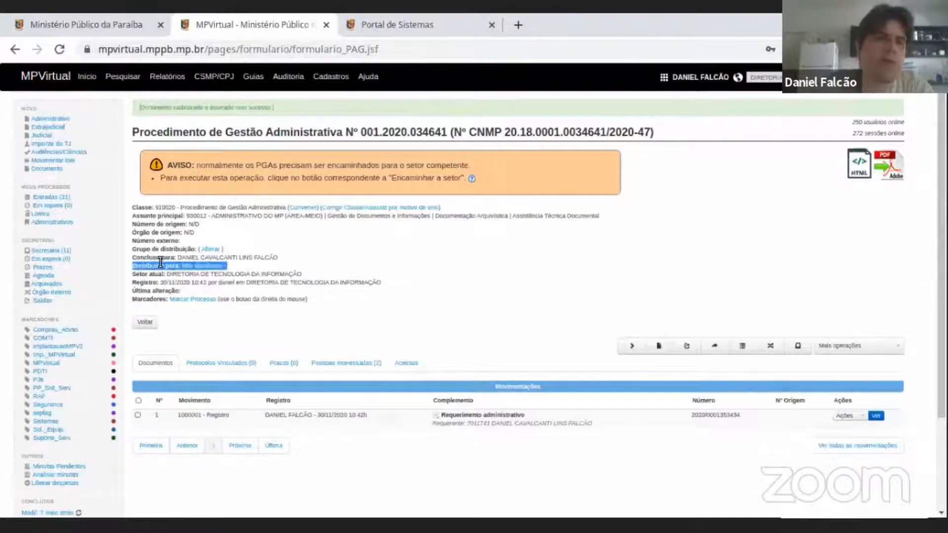
pyautogui.doubleClick(166, 256)
pyautogui.tripleClick(167, 257)
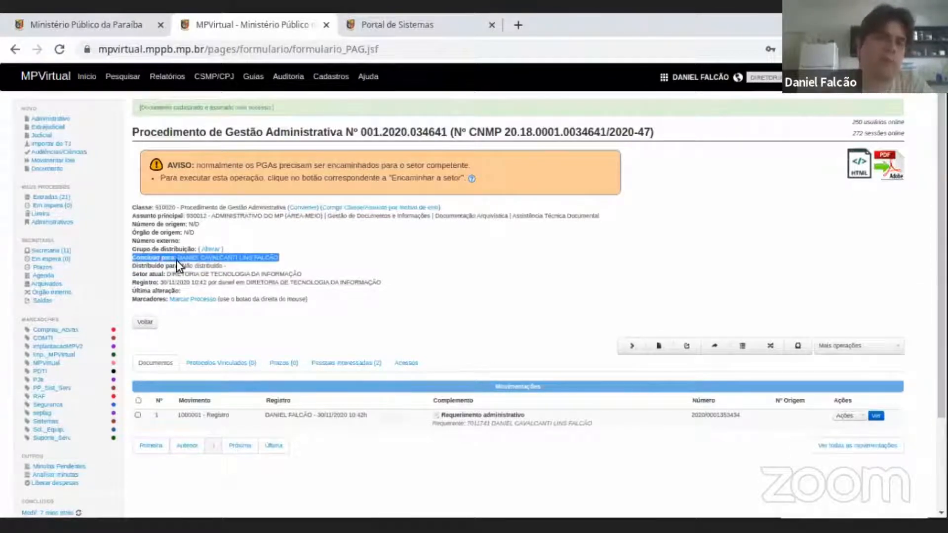
pyautogui.click(173, 266)
pyautogui.tripleClick(173, 266)
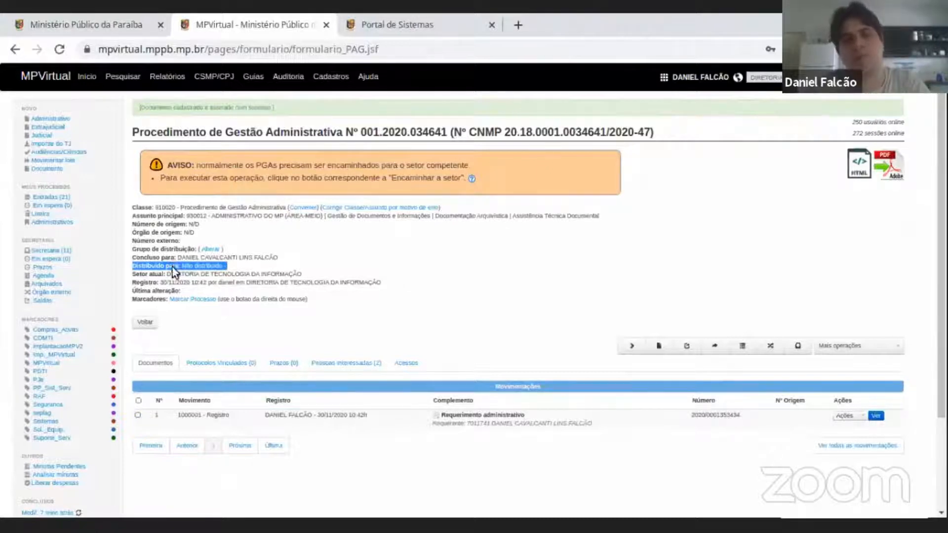
# Reread the Distribuído para line, highlight the Setor atual line below it, and clear the text selection.
pyautogui.tripleClick(196, 265)
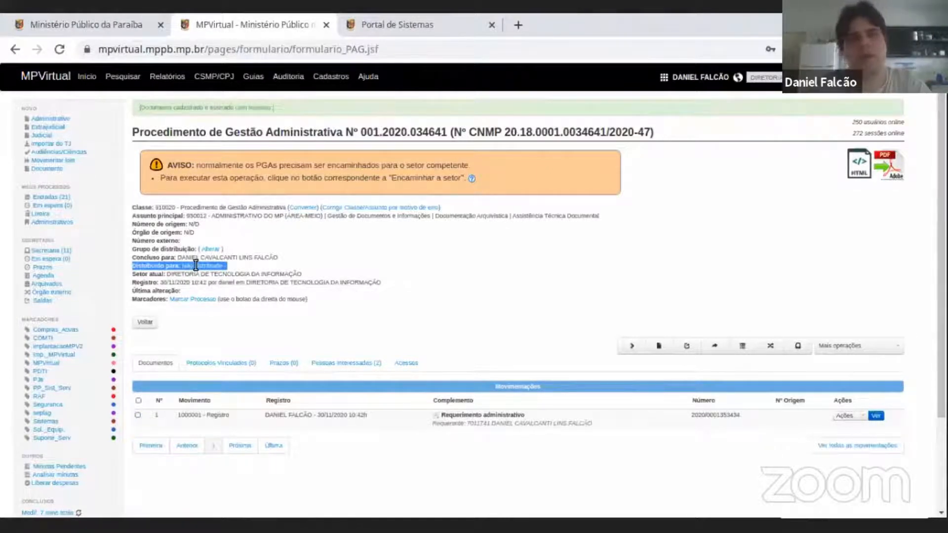
pyautogui.tripleClick(176, 265)
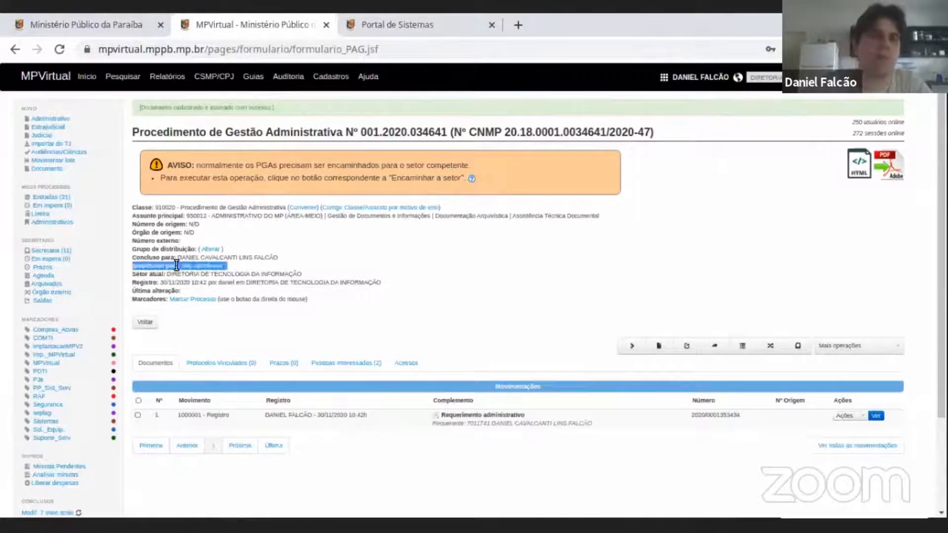
pyautogui.tripleClick(204, 265)
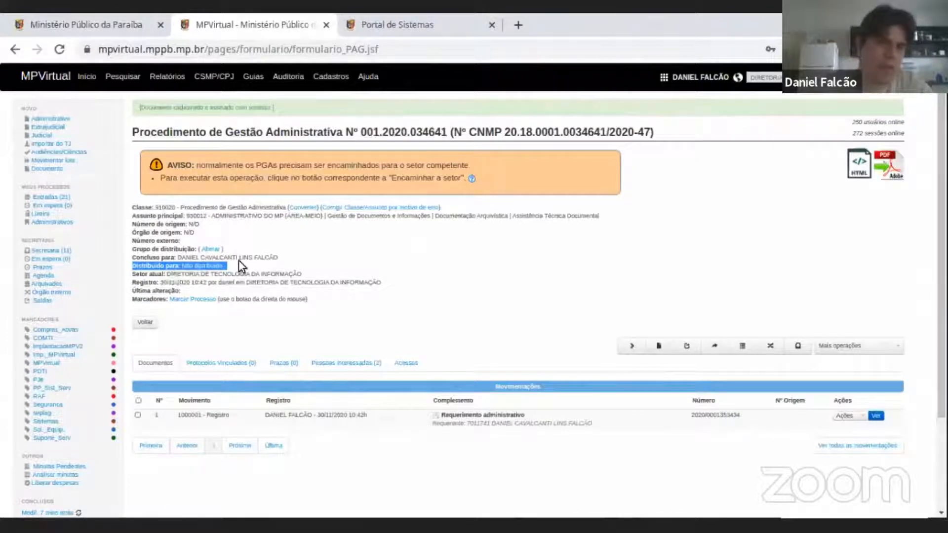
pyautogui.tripleClick(180, 273)
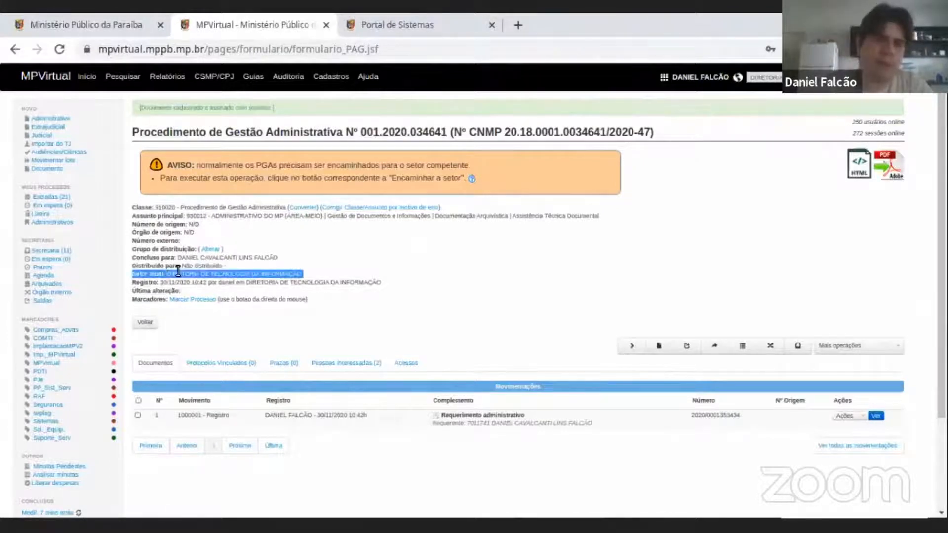
pyautogui.tripleClick(188, 263)
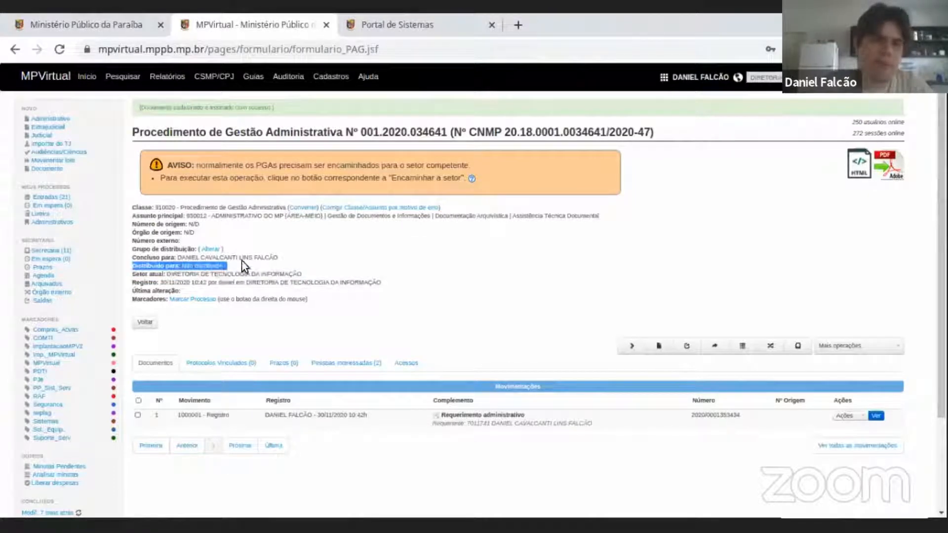
pyautogui.click(232, 269)
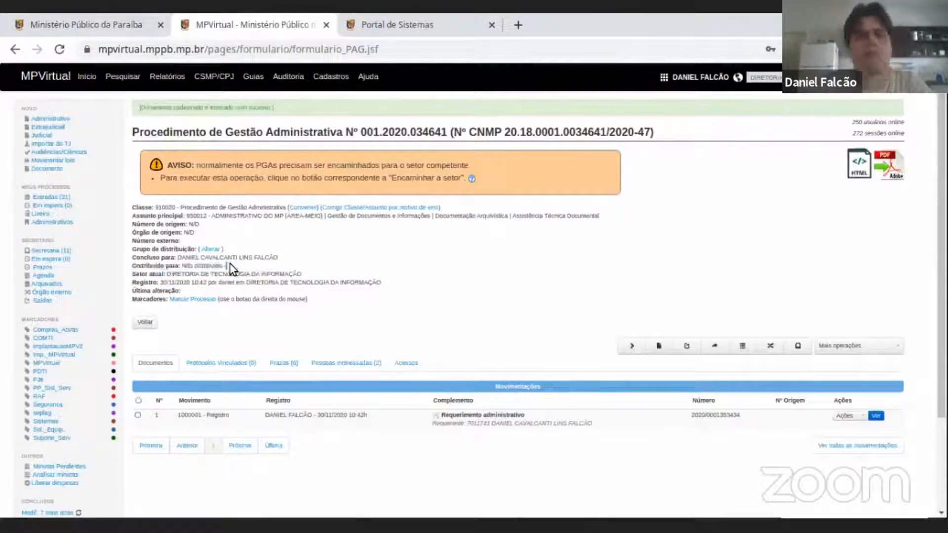
# Highlight the Concluso para and Distribuído para lines together, followed by the Setor atual line and its department name.
pyautogui.moveTo(227, 265); pyautogui.dragTo(132, 257)
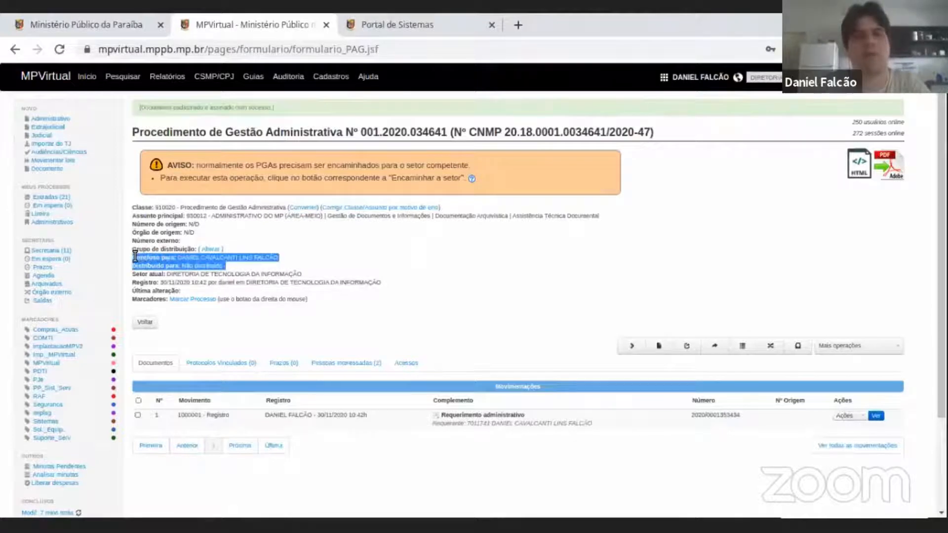
pyautogui.tripleClick(180, 274)
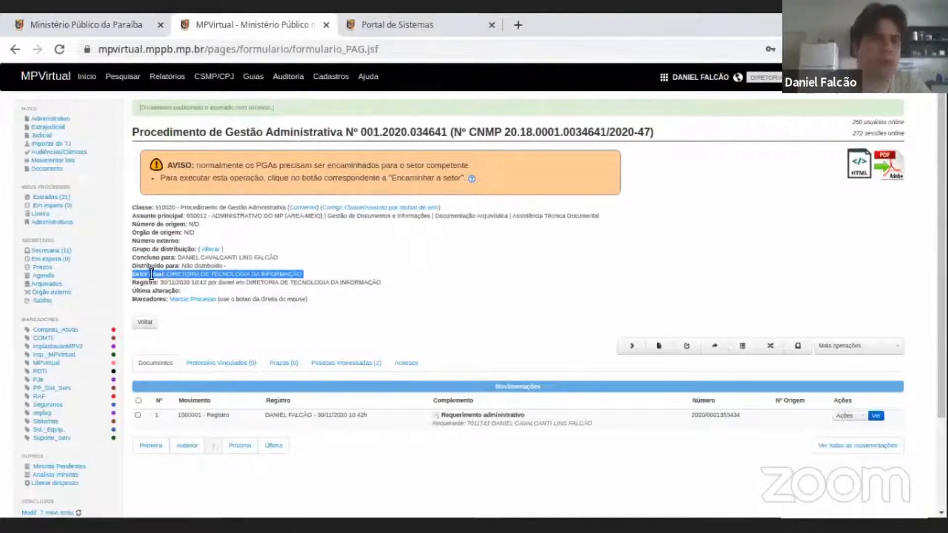
pyautogui.doubleClick(204, 275)
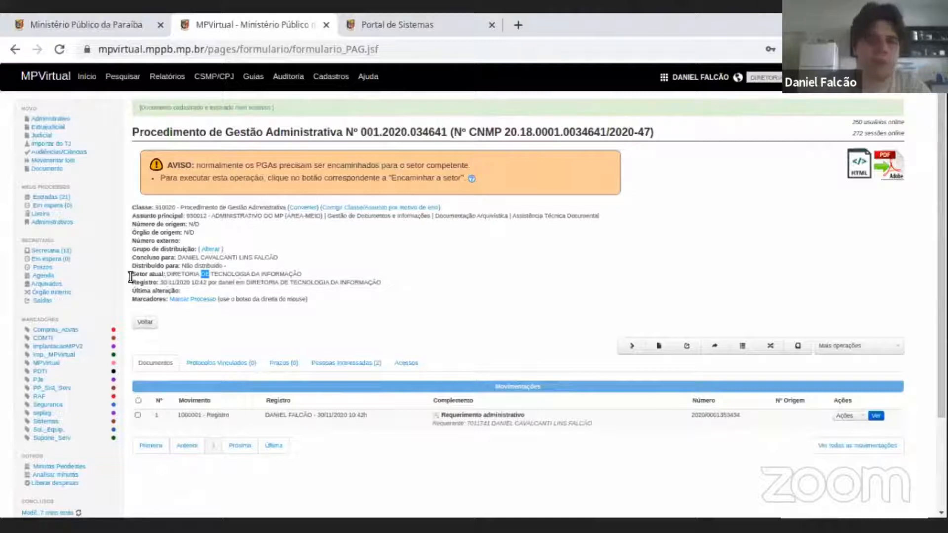
pyautogui.moveTo(133, 275); pyautogui.dragTo(307, 275)
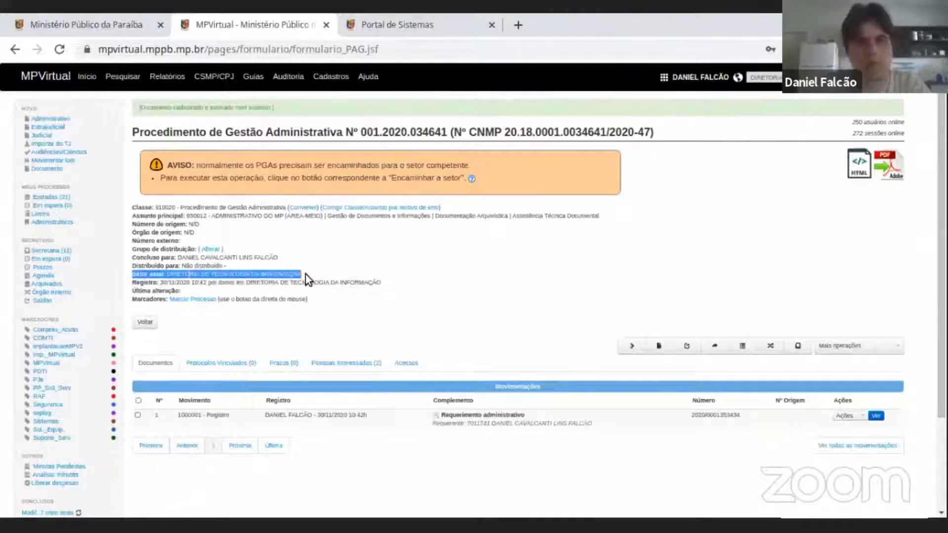
pyautogui.click(186, 271)
pyautogui.moveTo(164, 275); pyautogui.dragTo(296, 275)
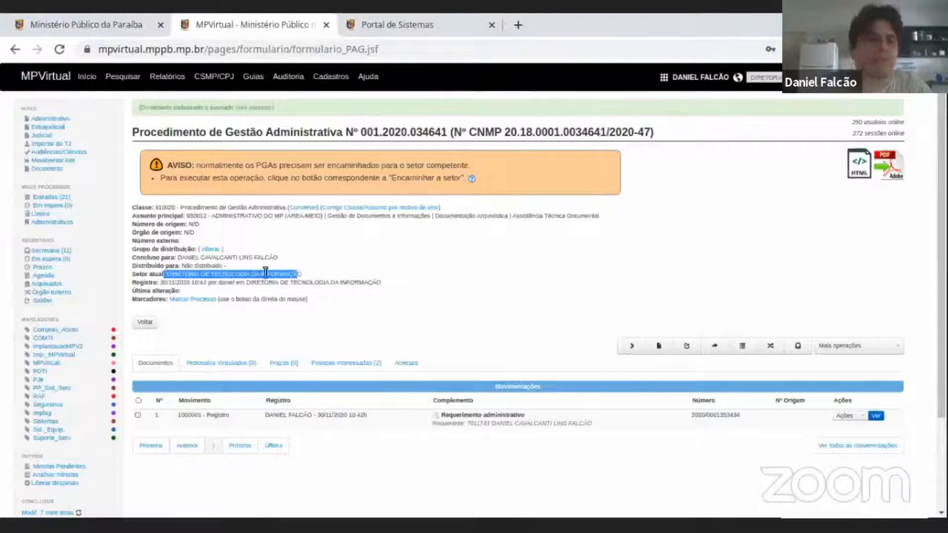
# Examine the Registro and Última alteração lines of the procedure details by highlighting each of them.
pyautogui.moveTo(148, 284); pyautogui.dragTo(381, 284)
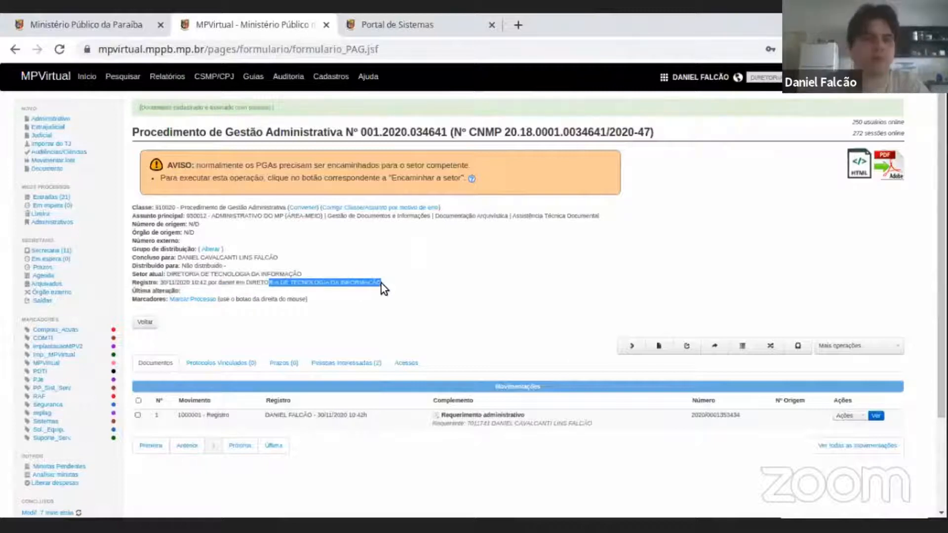
pyautogui.moveTo(142, 291); pyautogui.dragTo(179, 290)
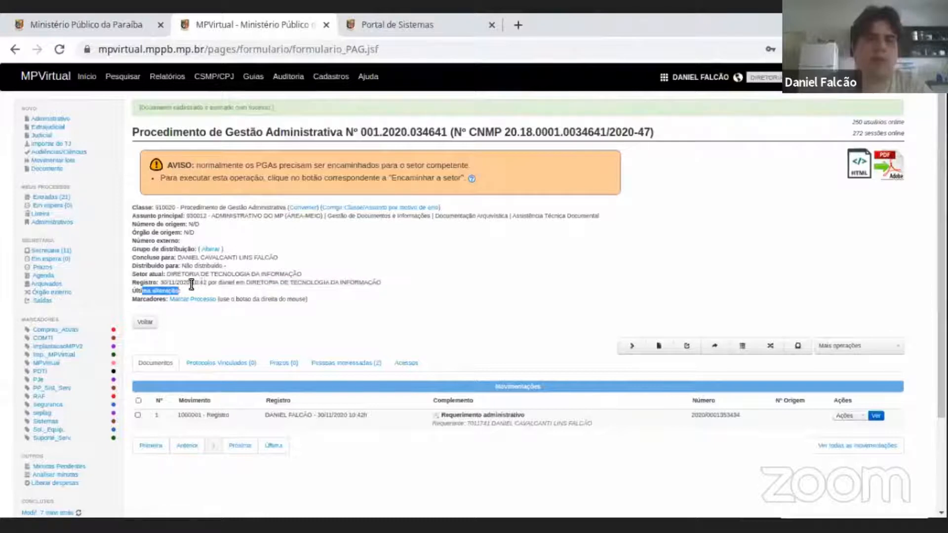
pyautogui.tripleClick(191, 285)
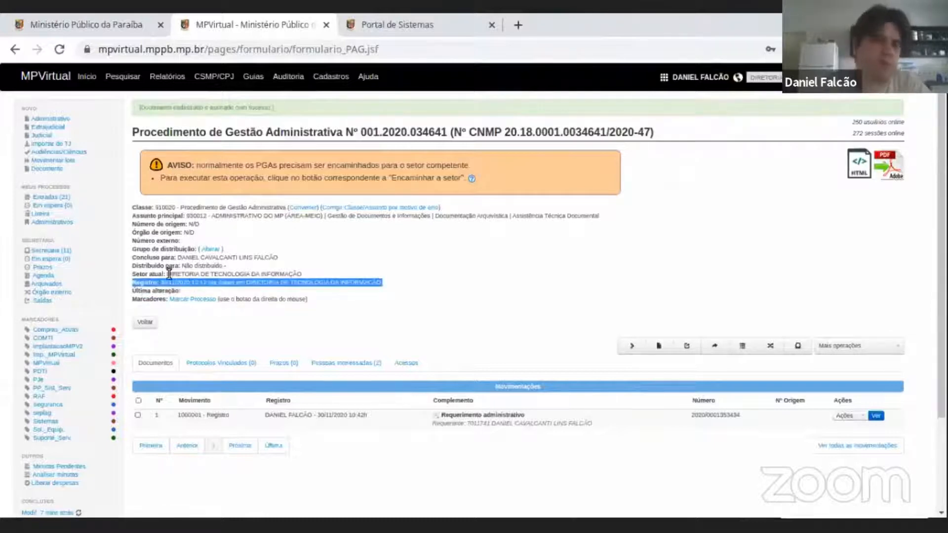
pyautogui.tripleClick(153, 290)
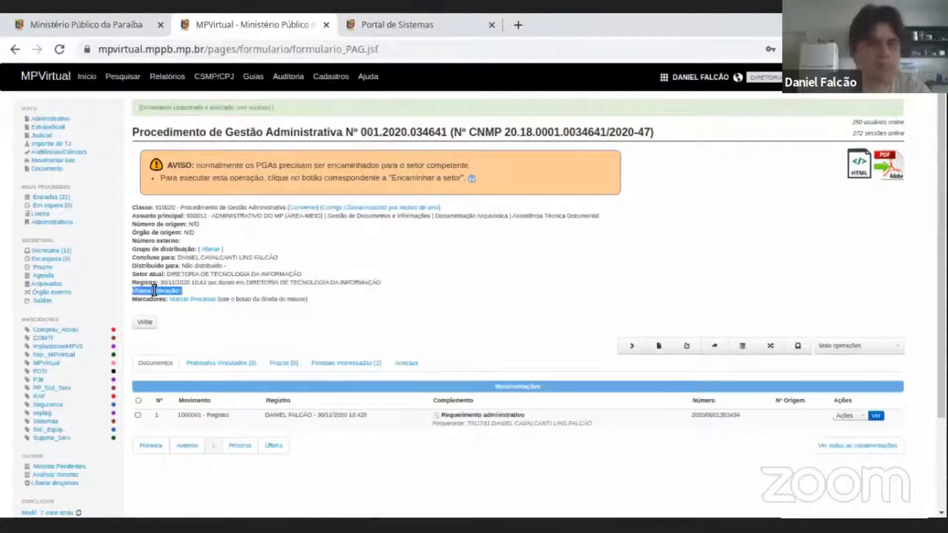
# Highlight the Marcadores line of the procedure details and clear the text selection.
pyautogui.tripleClick(144, 299)
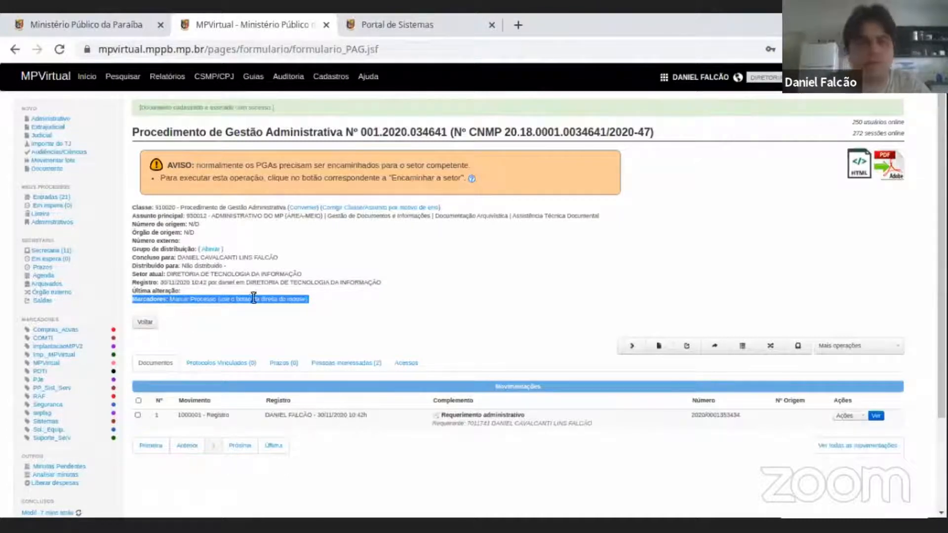
pyautogui.click(623, 307)
pyautogui.click(659, 306)
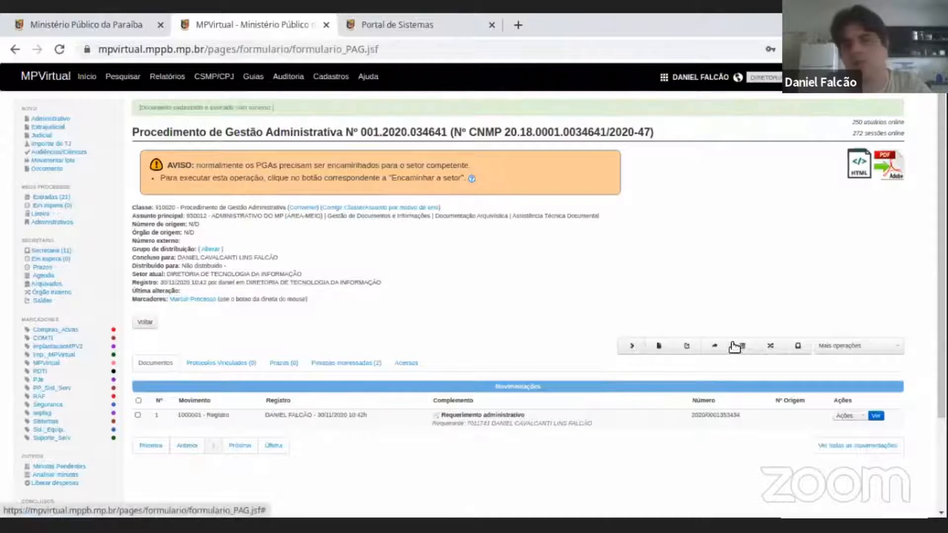
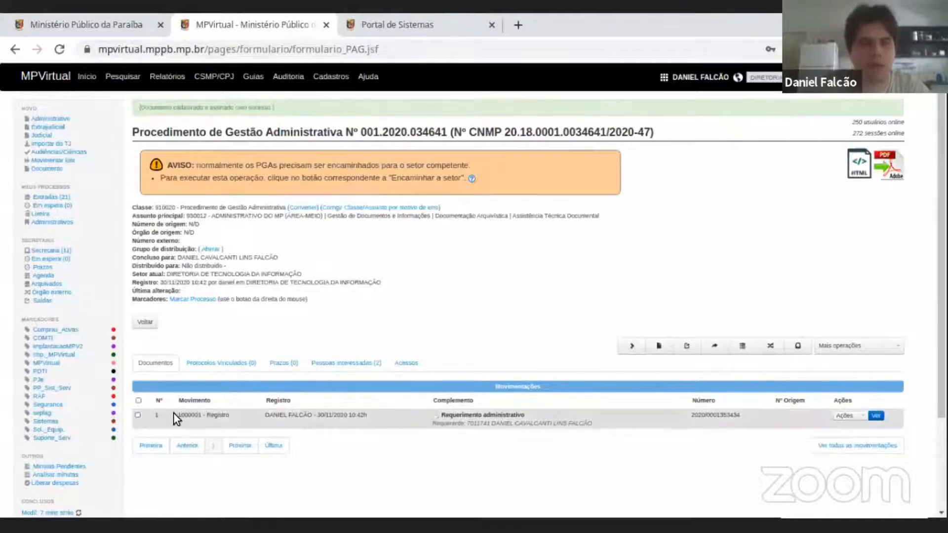
# Highlight the Movimento, Registro and Complemento entries of the first document in the Movimentações table.
pyautogui.moveTo(174, 412); pyautogui.dragTo(342, 414)
pyautogui.tripleClick(361, 415)
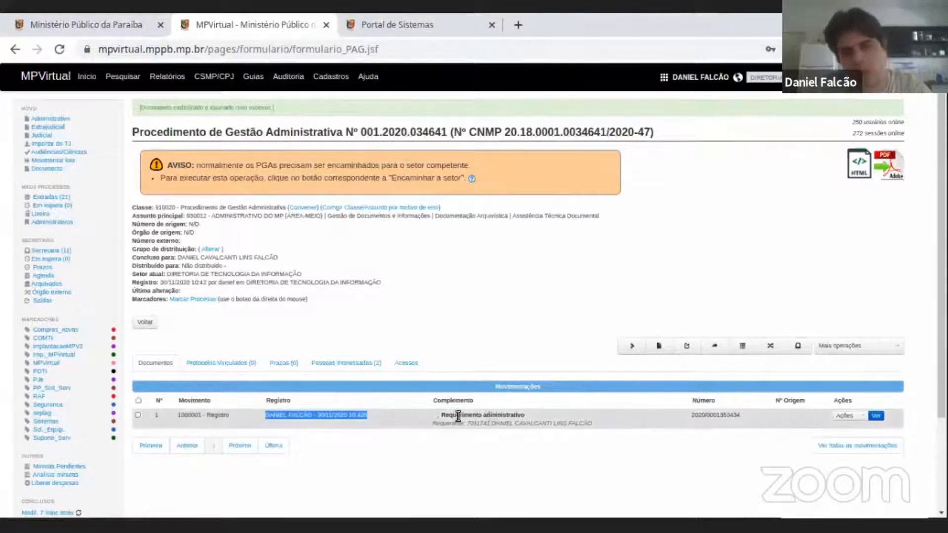
pyautogui.moveTo(511, 415); pyautogui.dragTo(575, 420)
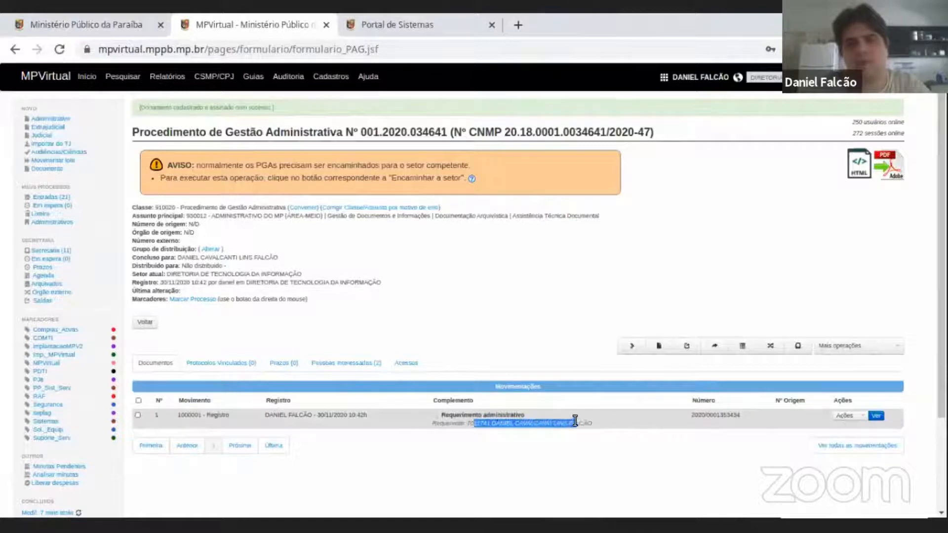
# Highlight the Número column heading and the document number beneath it, including only its sequence part, and clear the selection.
pyautogui.doubleClick(701, 400)
pyautogui.doubleClick(704, 410)
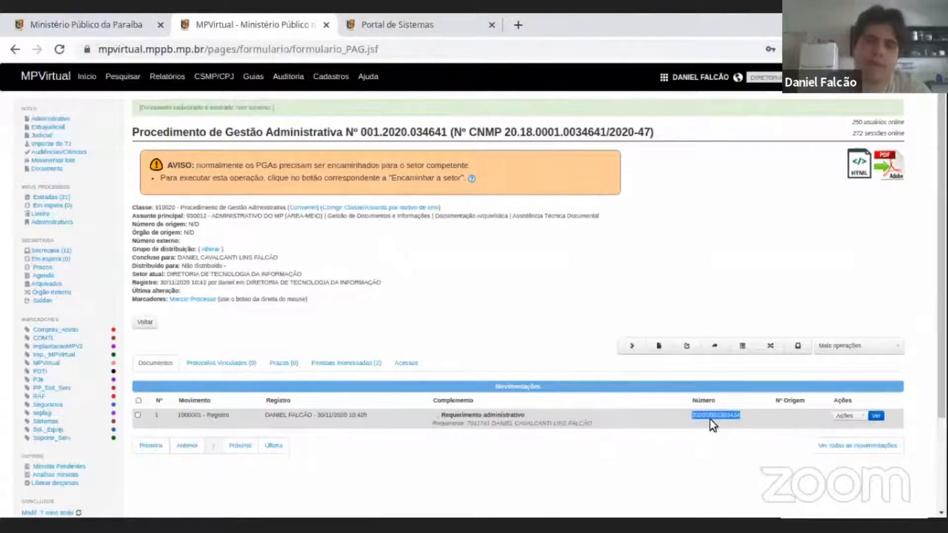
pyautogui.tripleClick(712, 416)
pyautogui.doubleClick(716, 416)
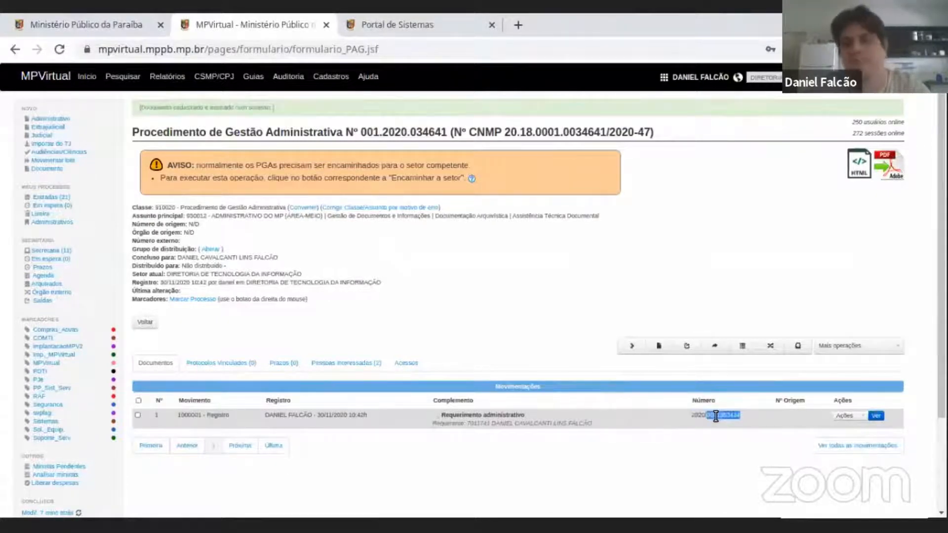
pyautogui.click(716, 416)
# Compare the Nº Origem column heading with the Número de origem line of the procedure details by highlighting both.
pyautogui.tripleClick(791, 402)
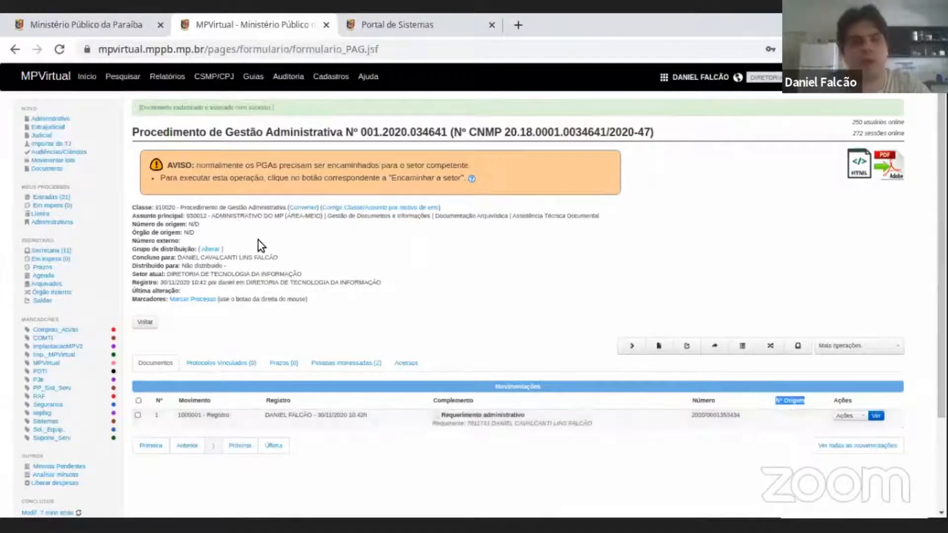
pyautogui.tripleClick(193, 224)
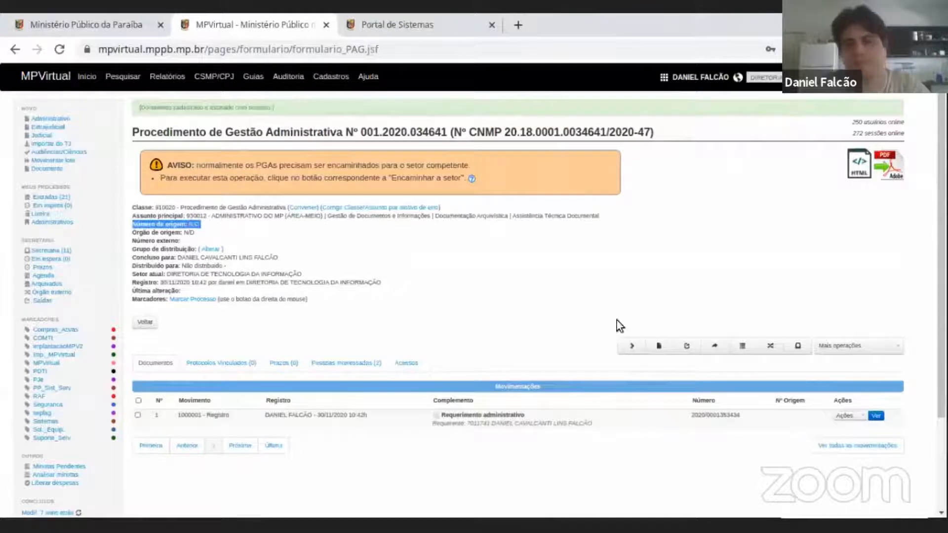
pyautogui.tripleClick(793, 401)
pyautogui.click(787, 419)
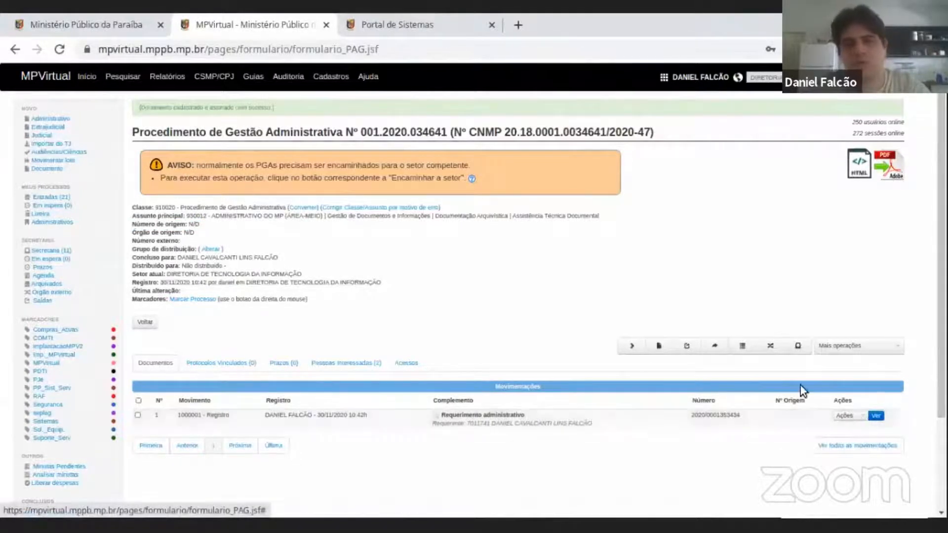
# Show the available actions for the Requerimento administrativo document and dismiss the list without choosing one.
pyautogui.scroll(-3, 453, 277)
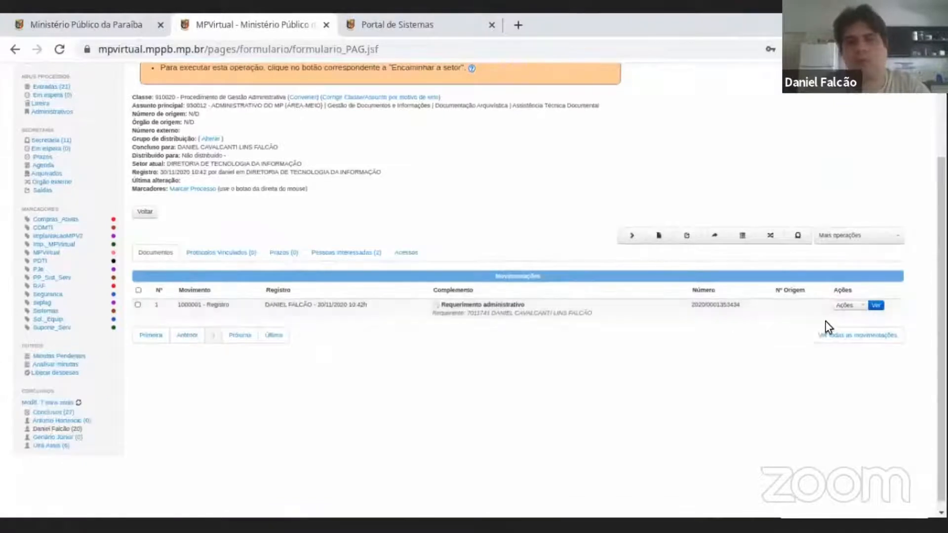
pyautogui.click(858, 306)
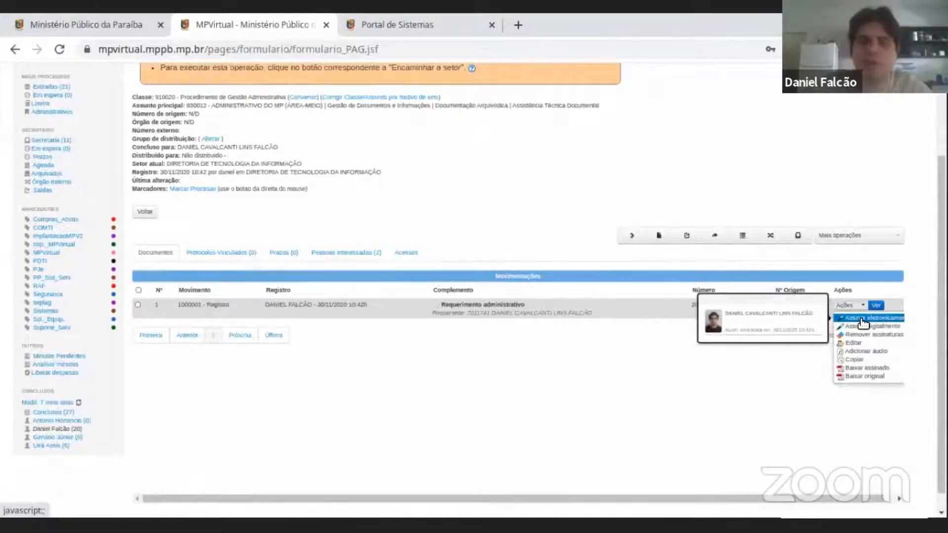
pyautogui.click(756, 165)
pyautogui.scroll(3, 273, 276)
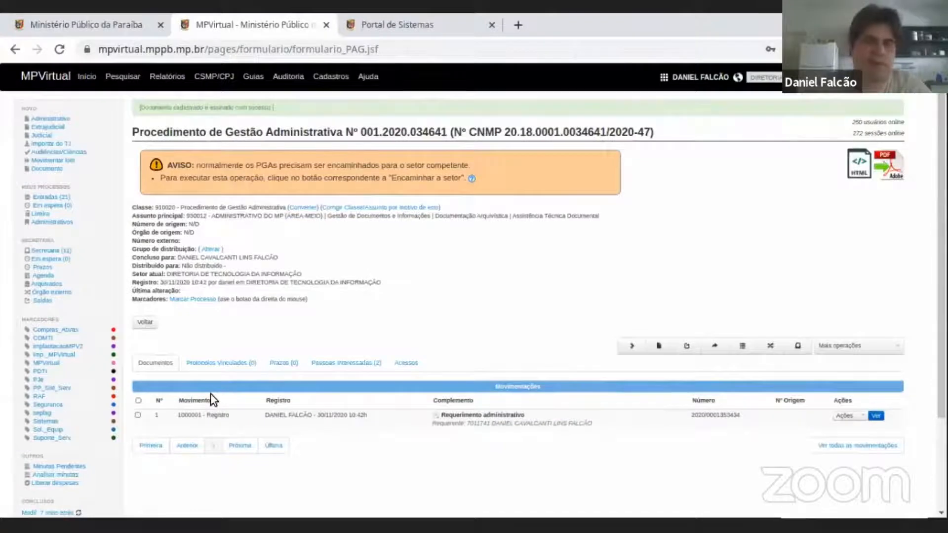
# Review the Requerimento administrativo document's actions, download its signed version, and open the downloaded PDF.
pyautogui.scroll(-3, 786, 247)
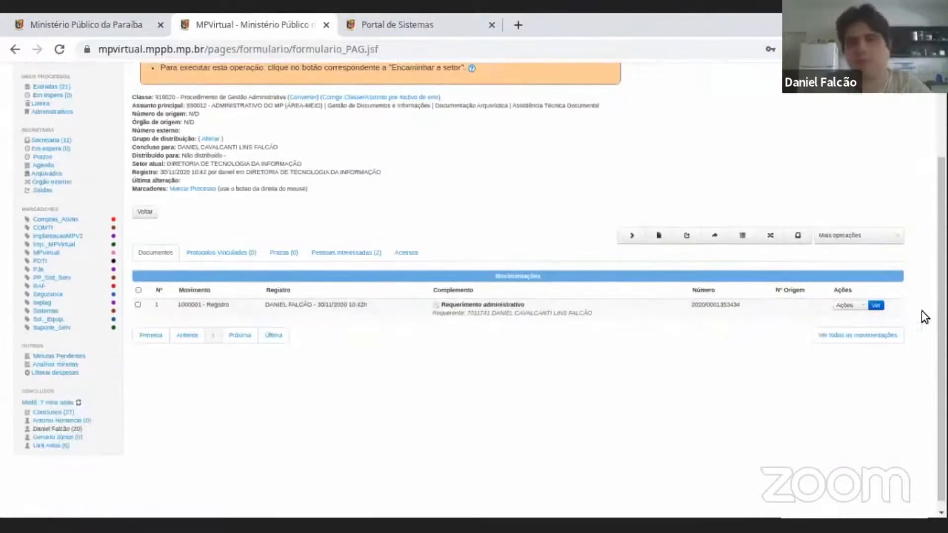
pyautogui.click(858, 307)
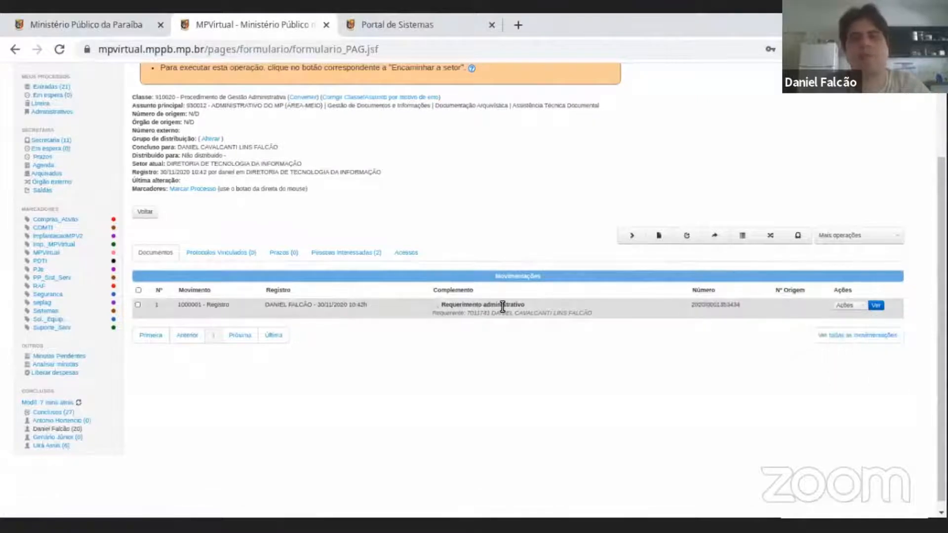
pyautogui.moveTo(848, 304)
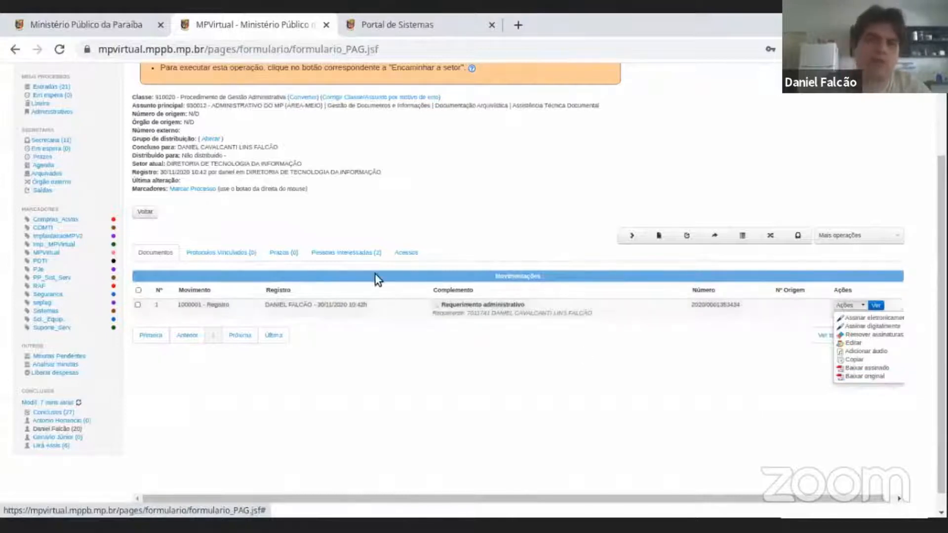
pyautogui.scroll(2, 376, 274)
pyautogui.scroll(-2, 310, 170)
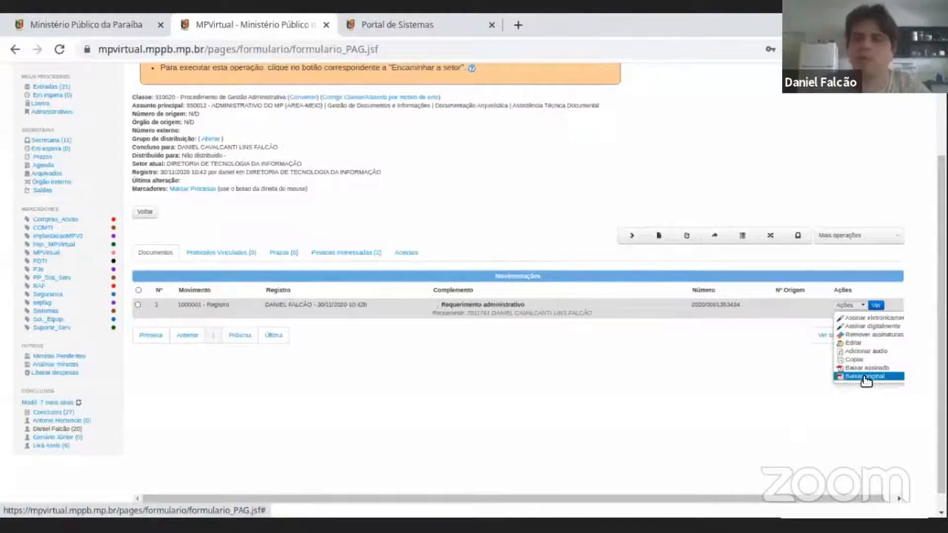
pyautogui.scroll(3, 402, 234)
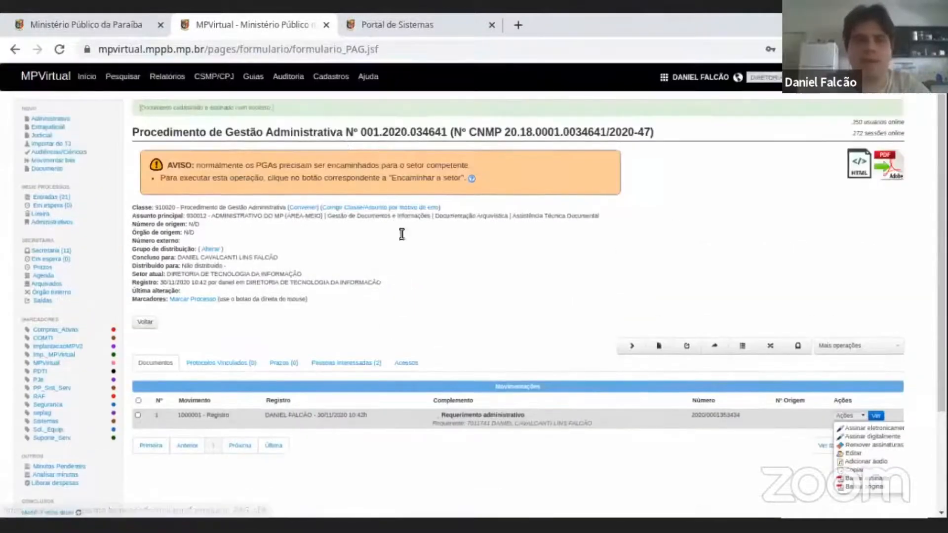
pyautogui.scroll(-3, 588, 258)
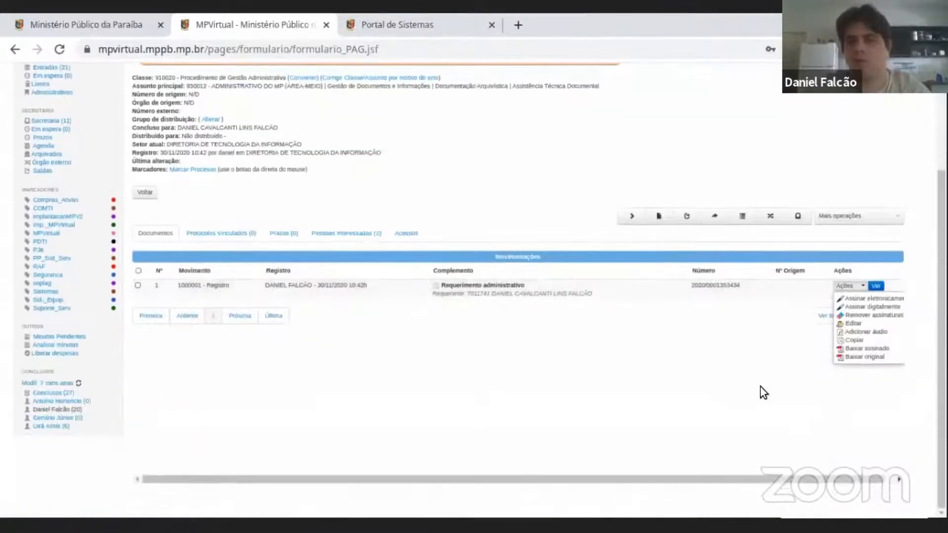
pyautogui.click(870, 349)
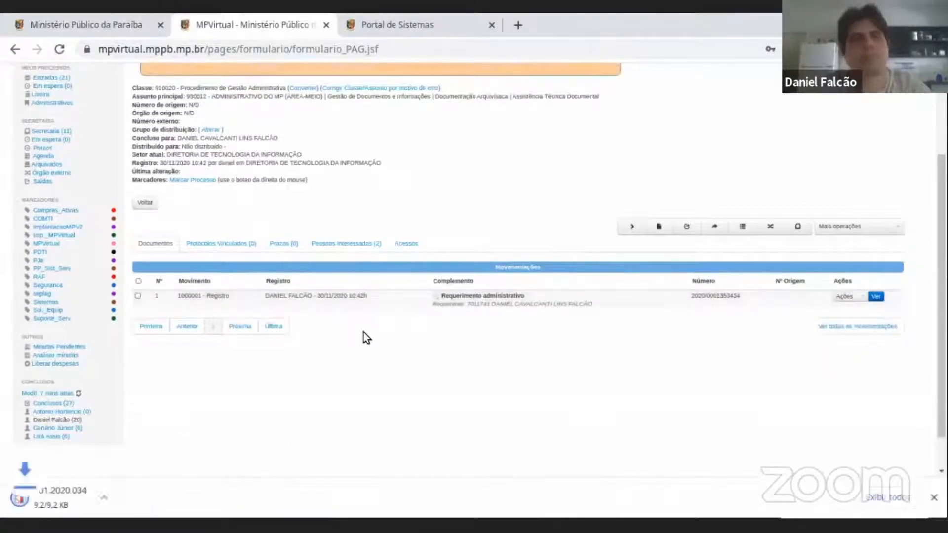
pyautogui.click(102, 495)
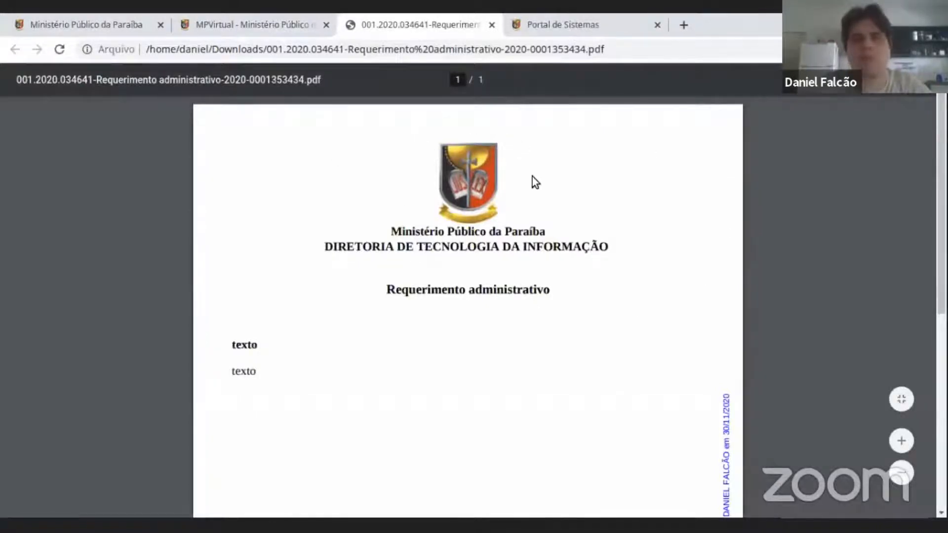
# Highlight the PDF's ministry name, department name and Requerimento administrativo title.
pyautogui.moveTo(390, 229); pyautogui.dragTo(612, 245)
pyautogui.tripleClick(613, 246)
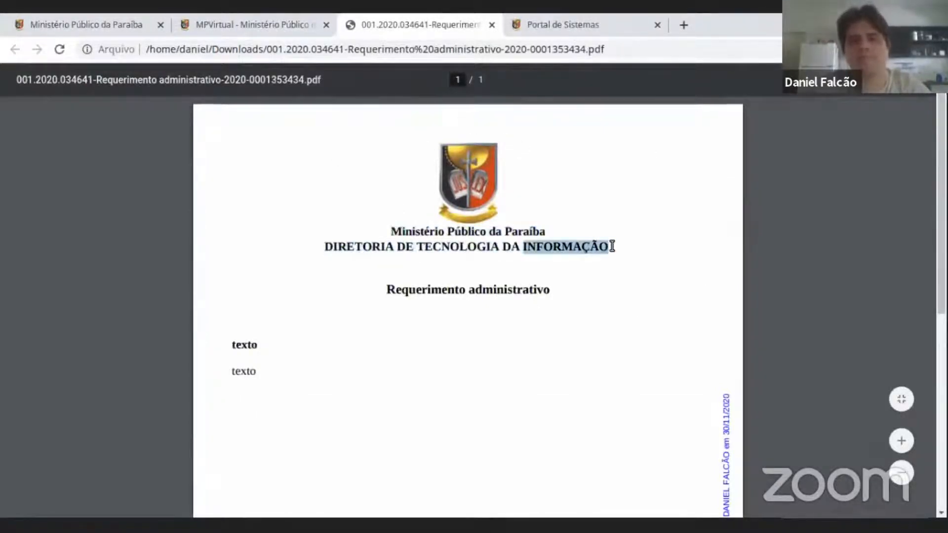
pyautogui.tripleClick(483, 232)
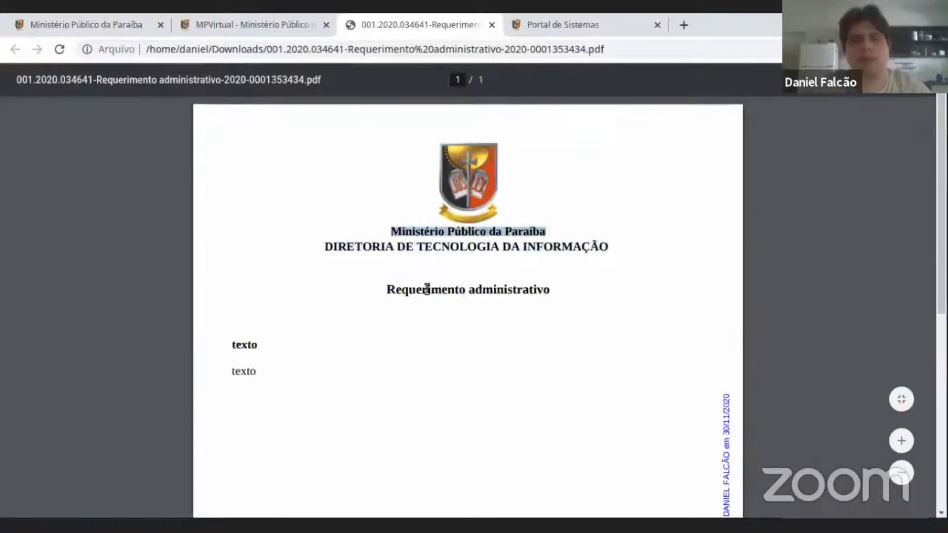
pyautogui.moveTo(384, 291); pyautogui.dragTo(554, 294)
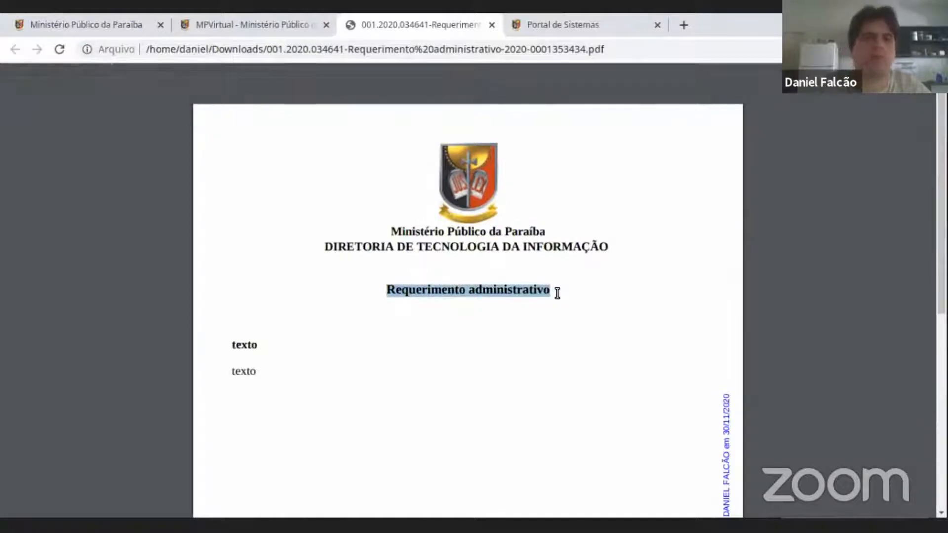
# Highlight both body text lines of the PDF and examine the electronic signature note running along the page margin.
pyautogui.scroll(-2, 260, 283)
pyautogui.moveTo(234, 272); pyautogui.dragTo(260, 302)
pyautogui.doubleClick(265, 270)
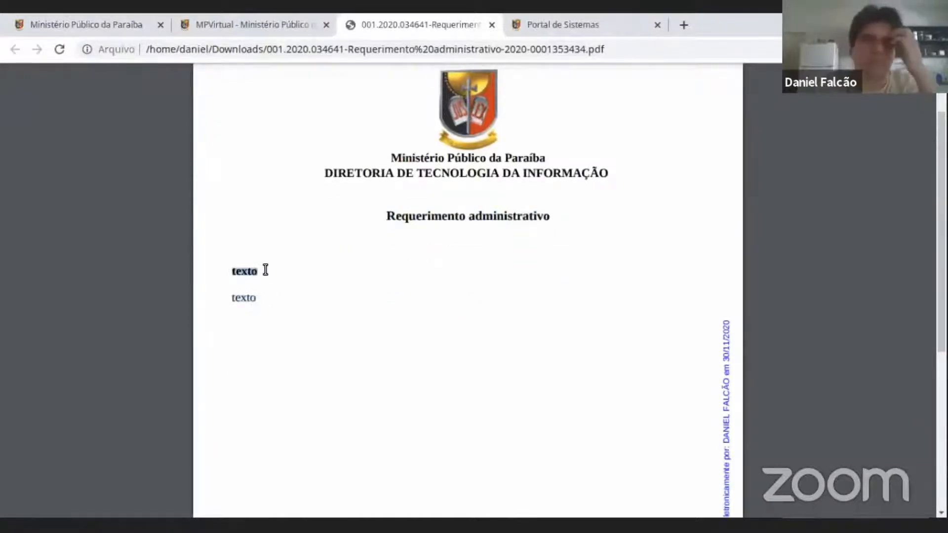
pyautogui.doubleClick(258, 298)
pyautogui.click(251, 267)
pyautogui.doubleClick(249, 300)
pyautogui.scroll(-3, 592, 286)
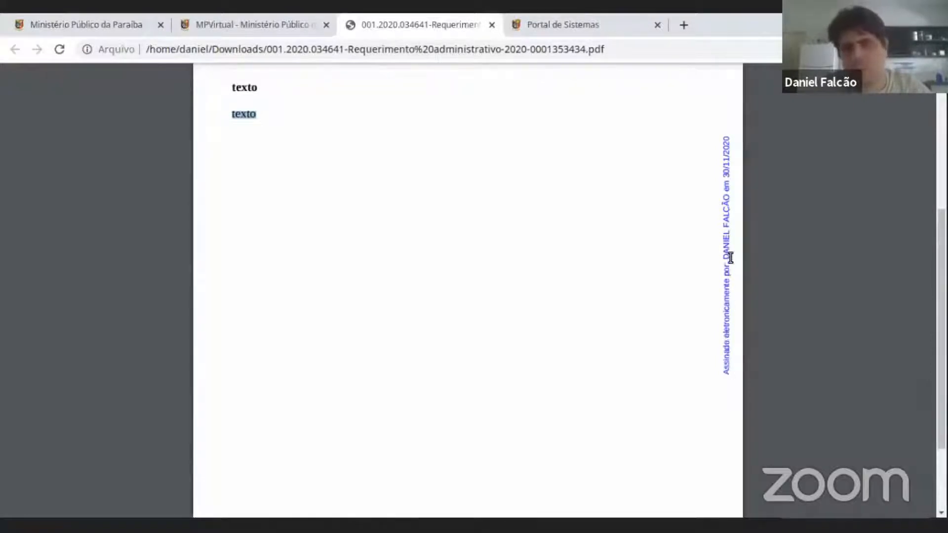
pyautogui.scroll(1, 729, 216)
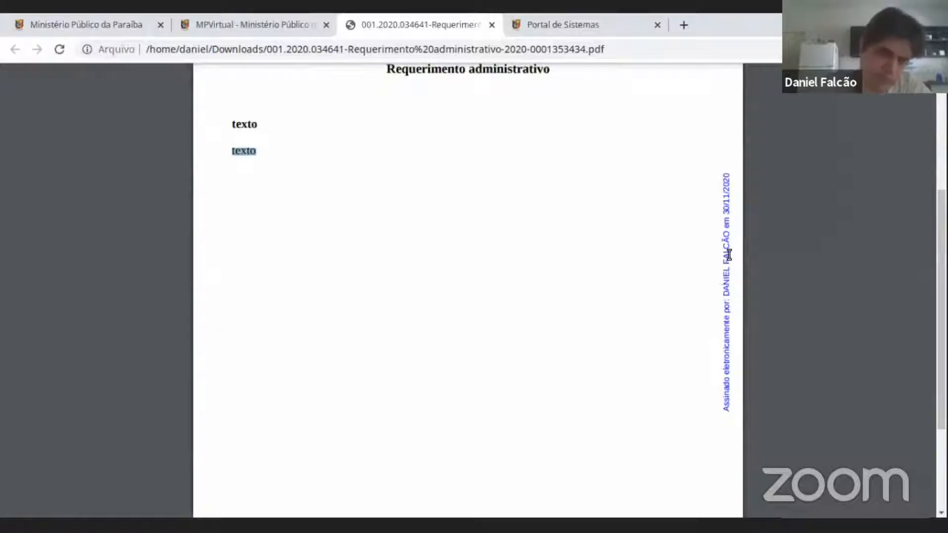
pyautogui.scroll(3, 725, 253)
# Highlight the procedure number in the PDF's footer and the beginning of the Documento line below it.
pyautogui.scroll(-6, 725, 253)
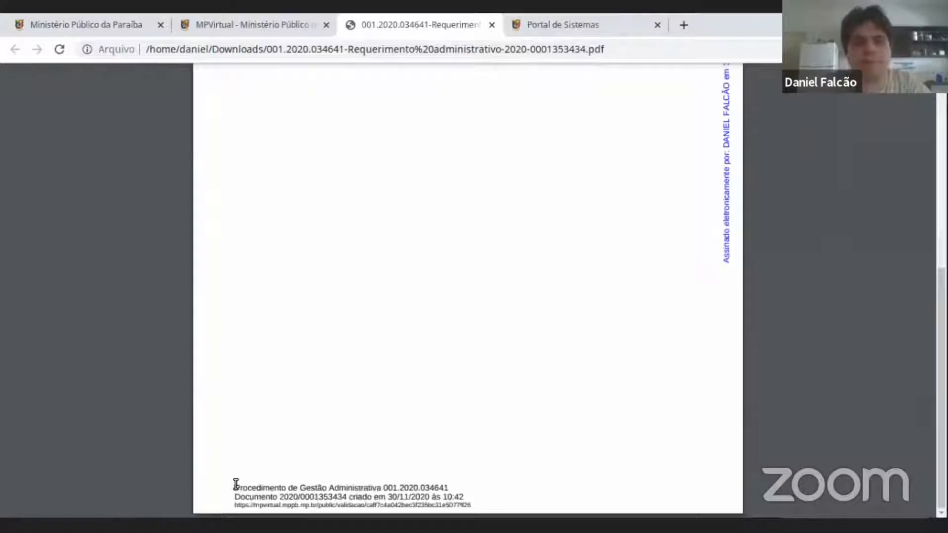
pyautogui.moveTo(235, 485); pyautogui.dragTo(434, 491)
pyautogui.doubleClick(430, 487)
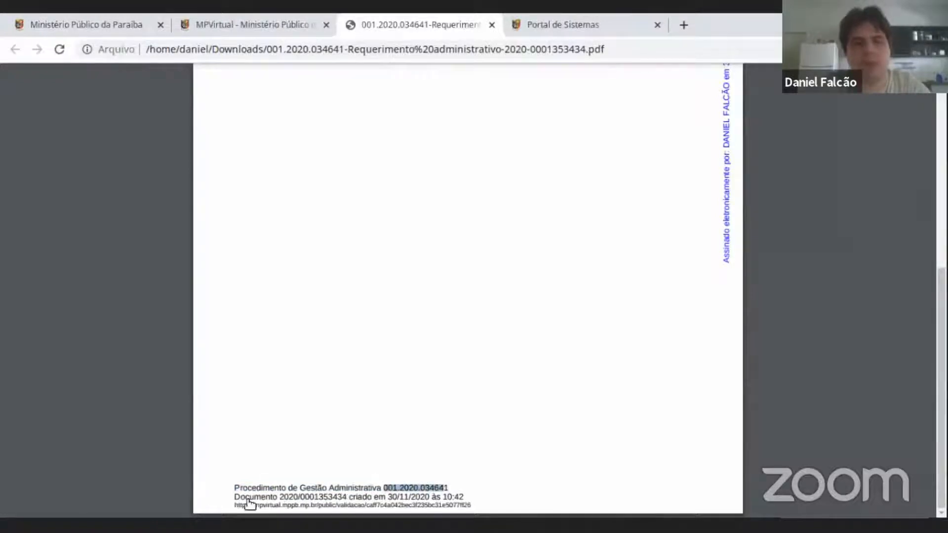
pyautogui.moveTo(234, 496); pyautogui.dragTo(293, 494)
pyautogui.click(292, 495)
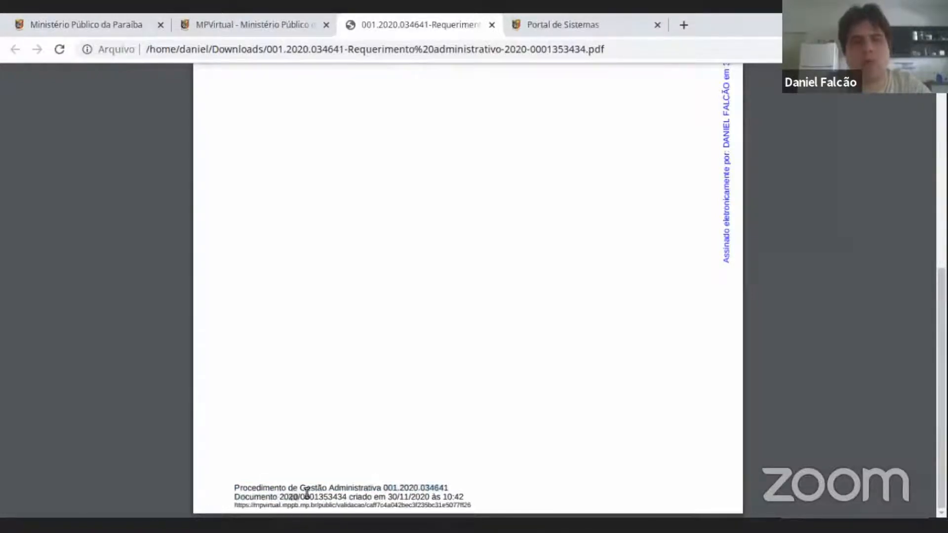
# Highlight the document number in the PDF's footer, followed by the whole Documento line with its creation date and time.
pyautogui.scroll(6, 332, 481)
pyautogui.scroll(-5, 383, 428)
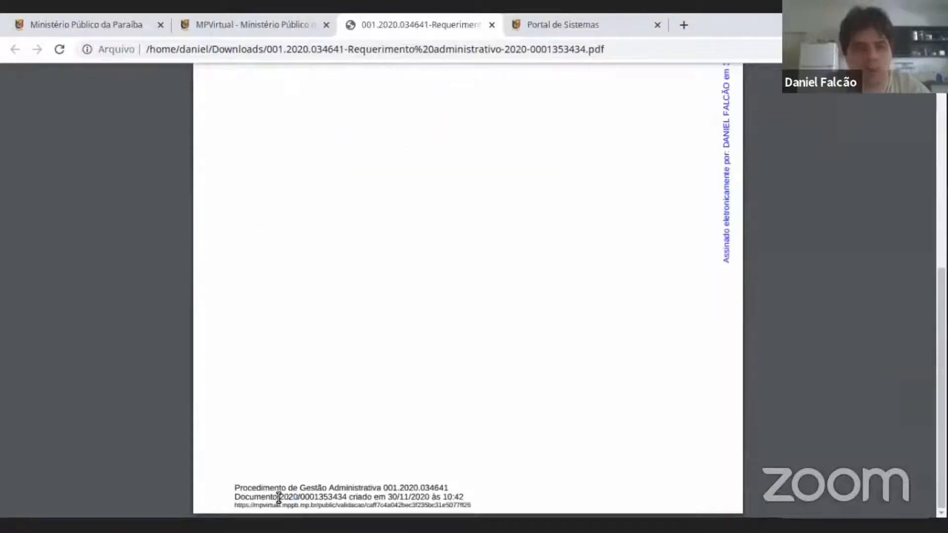
pyautogui.moveTo(314, 496); pyautogui.dragTo(334, 491)
pyautogui.click(342, 492)
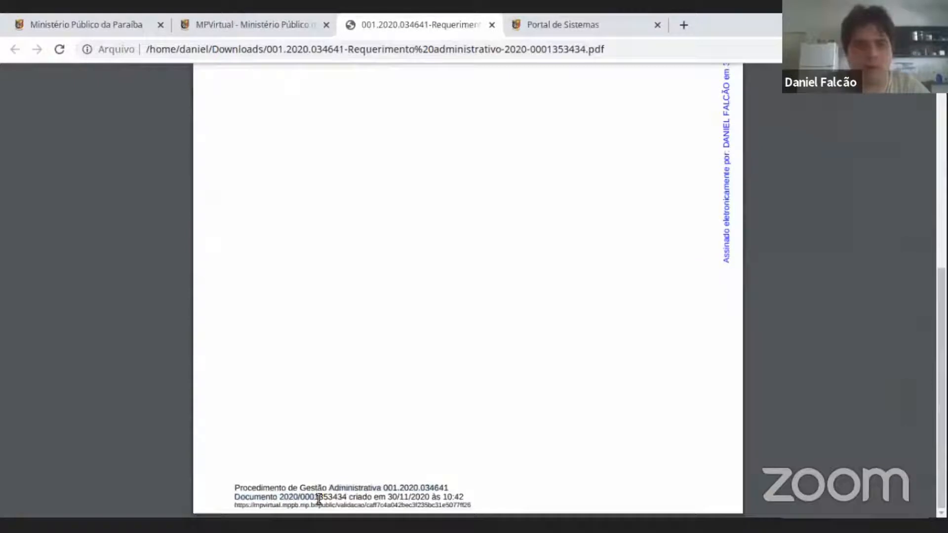
pyautogui.moveTo(274, 497); pyautogui.dragTo(339, 497)
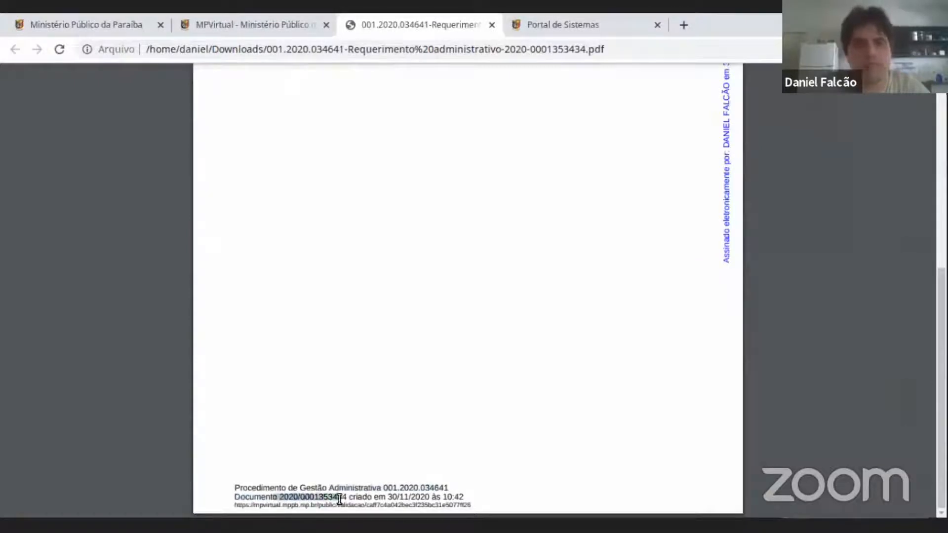
pyautogui.tripleClick(430, 497)
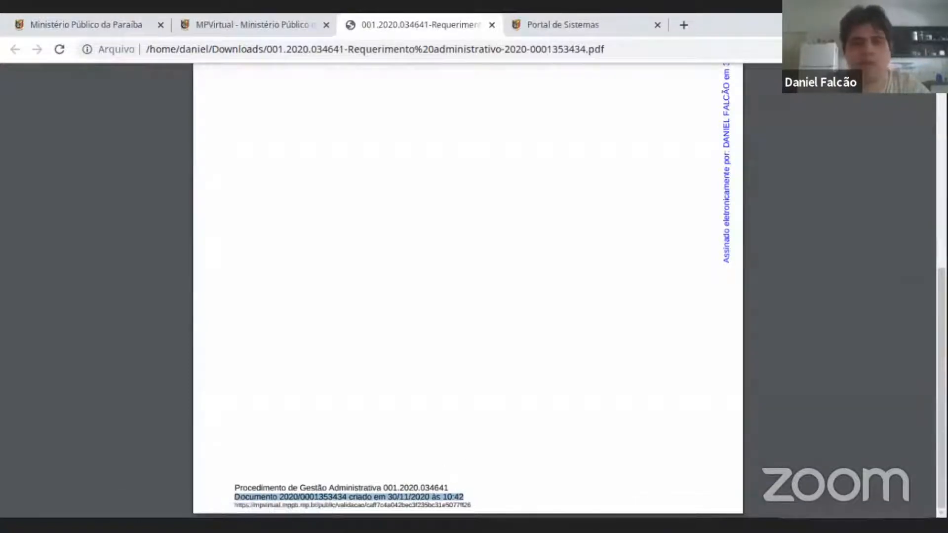
# Skim the PDF once more, return to the MPVirtual procedure page, and close the Portal de Sistemas page.
pyautogui.scroll(7, 395, 494)
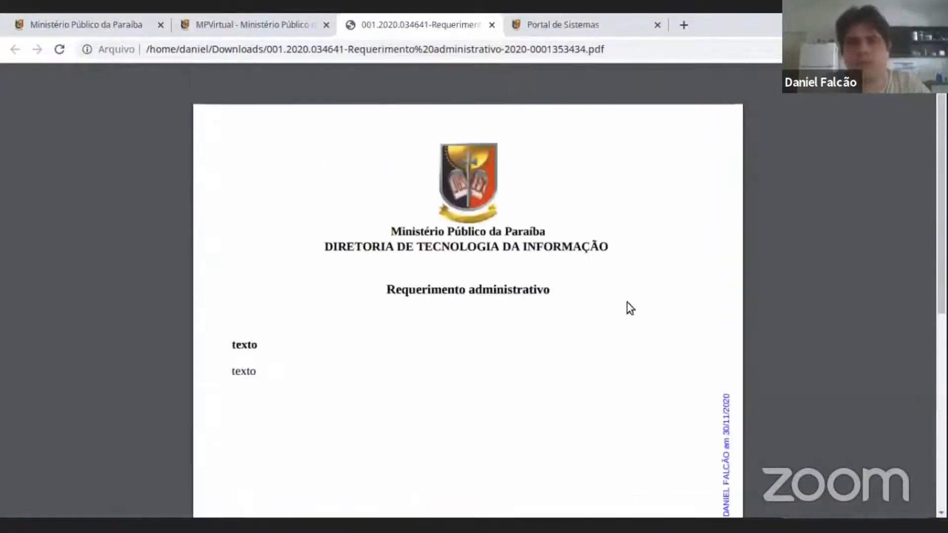
pyautogui.scroll(-5, 557, 246)
pyautogui.scroll(5, 556, 247)
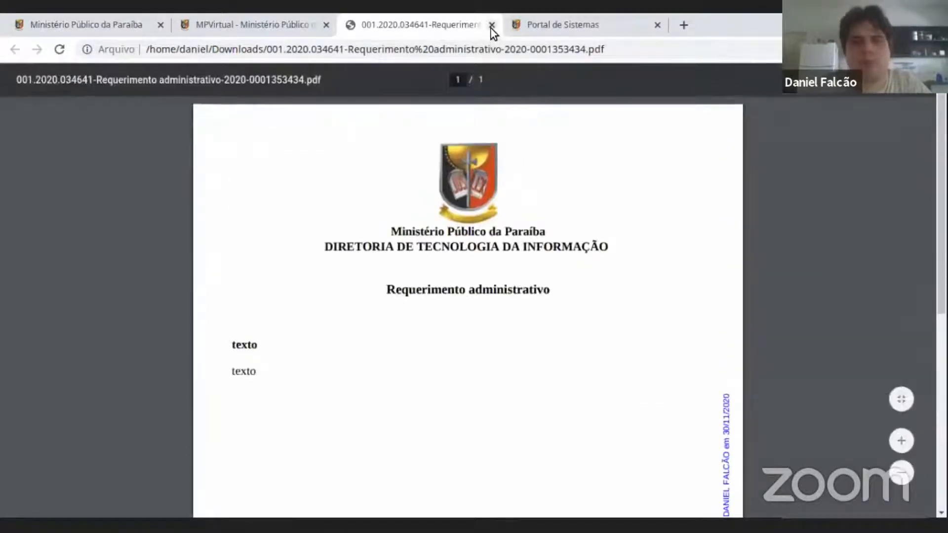
pyautogui.click(282, 30)
pyautogui.scroll(3, 784, 315)
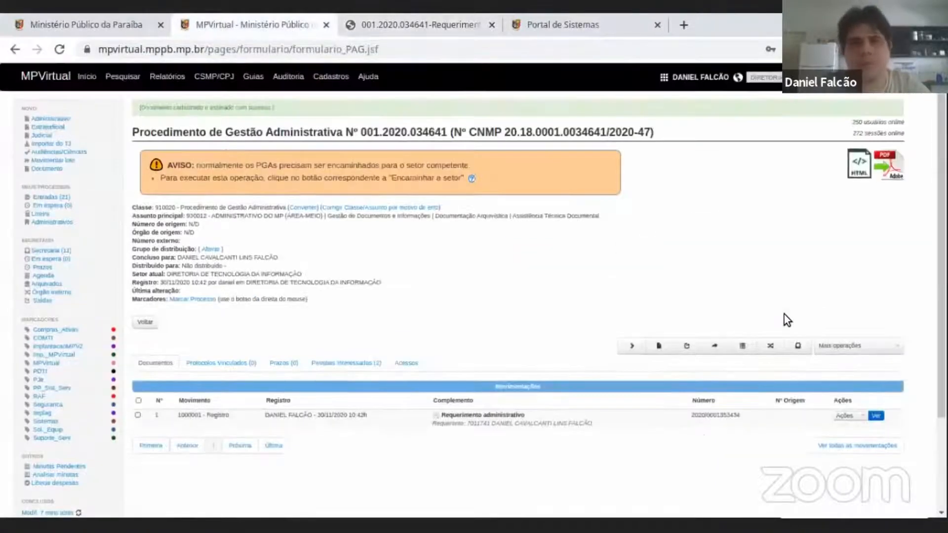
pyautogui.click(658, 26)
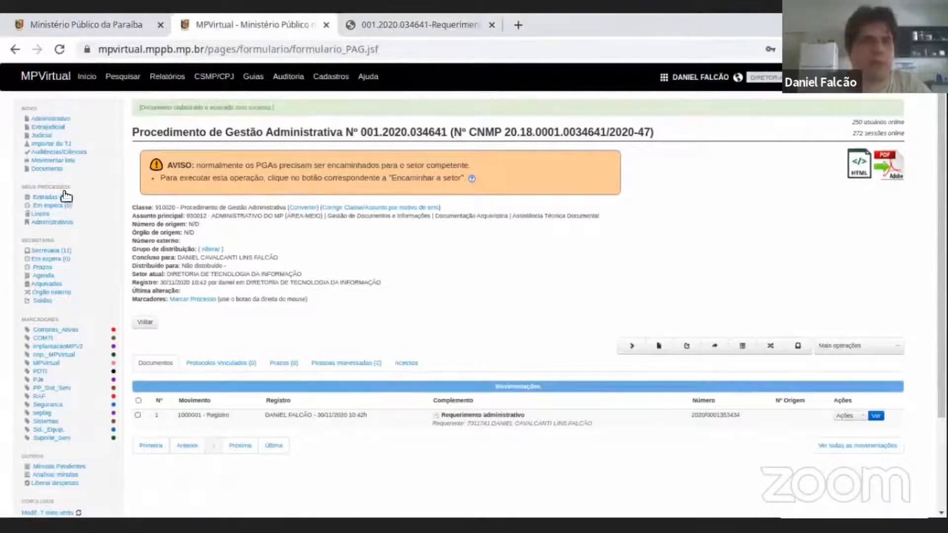
# Return to the Entradas inbox and examine the ordering options available for its process list.
pyautogui.click(78, 205)
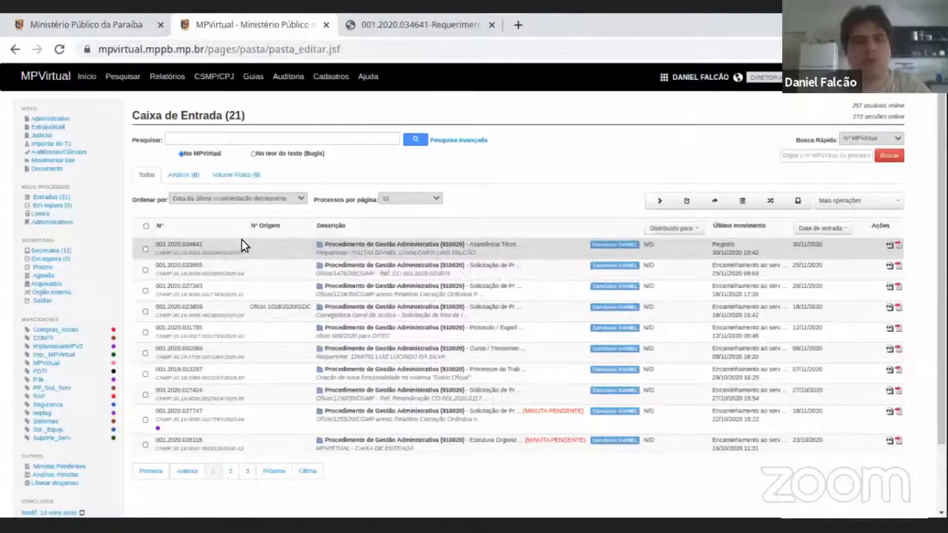
pyautogui.click(286, 199)
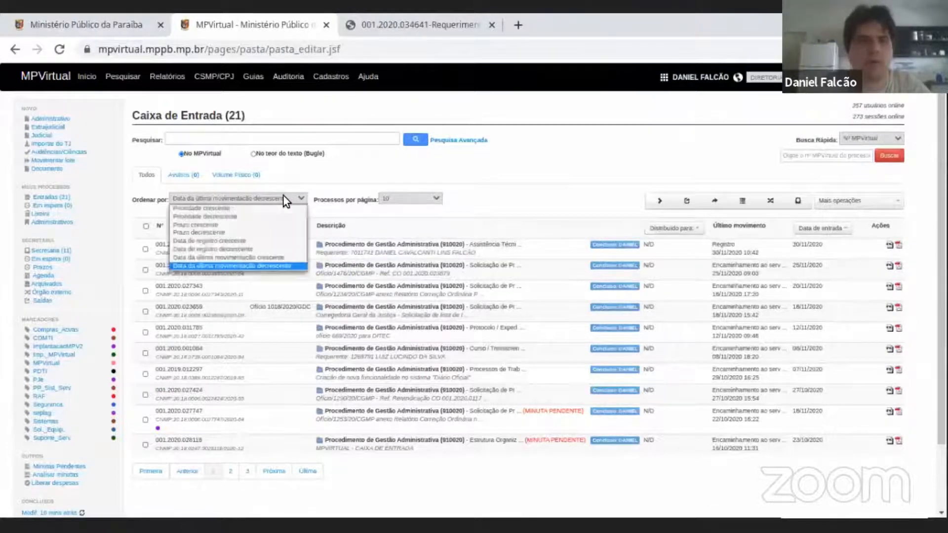
pyautogui.click(284, 197)
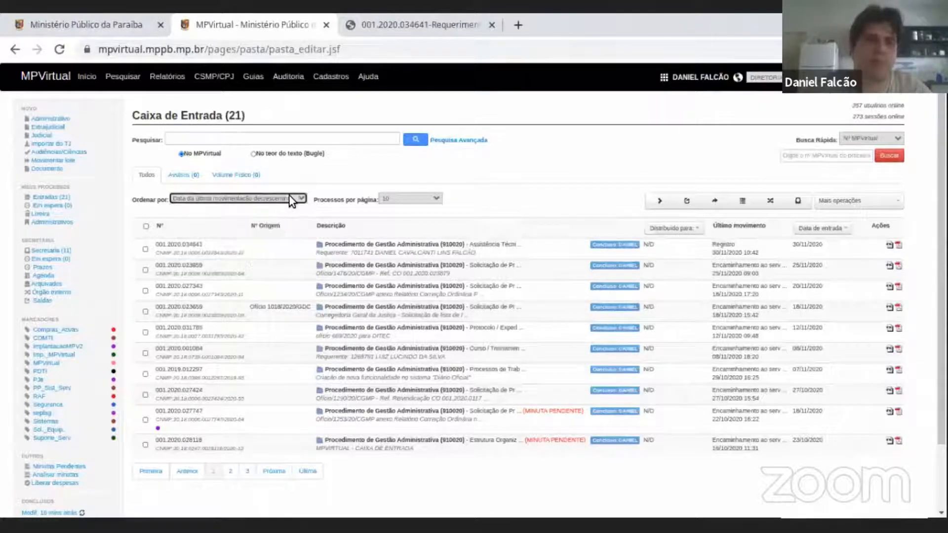
# Highlight the number of the most recent inbox procedure and open that procedure to copy the MPVirtual number from its heading.
pyautogui.doubleClick(169, 245)
pyautogui.doubleClick(189, 247)
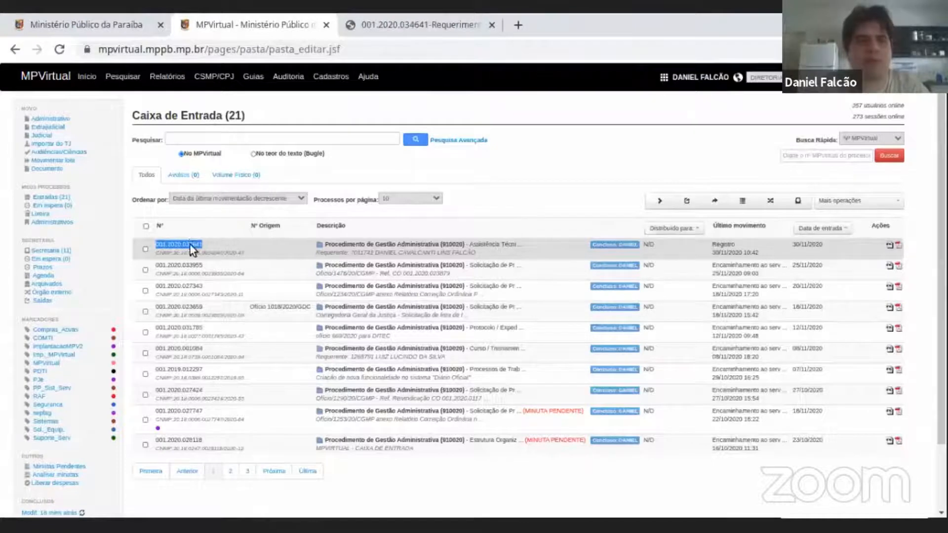
pyautogui.click(425, 261)
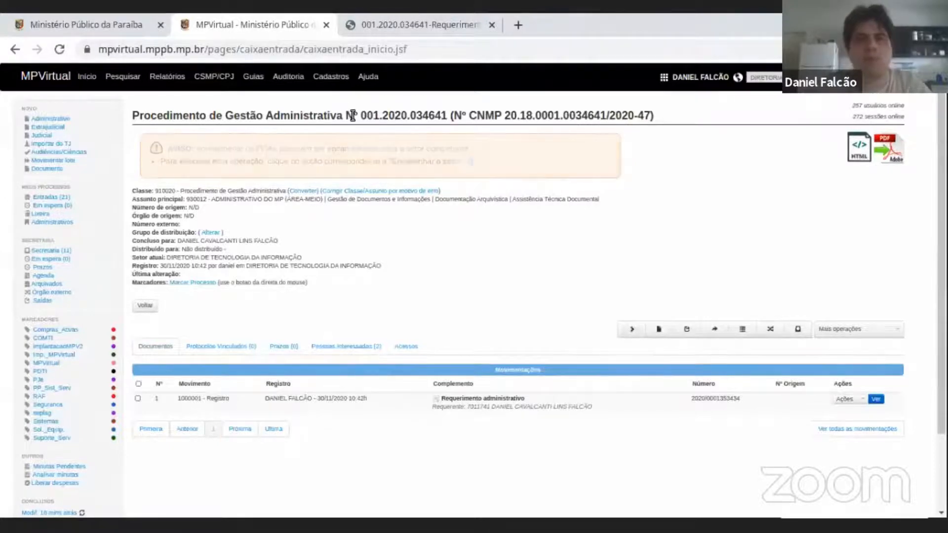
pyautogui.doubleClick(417, 116)
pyautogui.hotkey('ctrl', 'c')
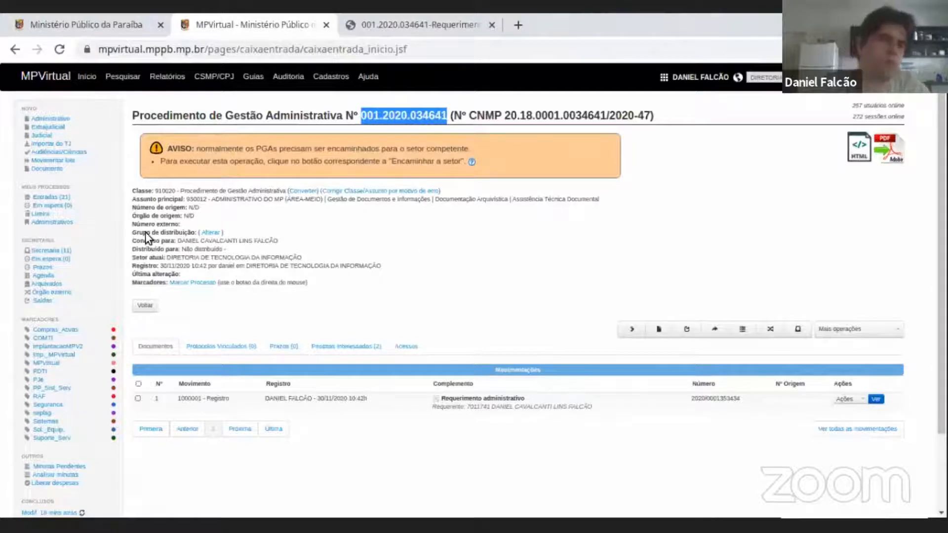
# Return to the Entradas inbox and run a quick search by Nº MPVirtual with the copied procedure number.
pyautogui.click(49, 199)
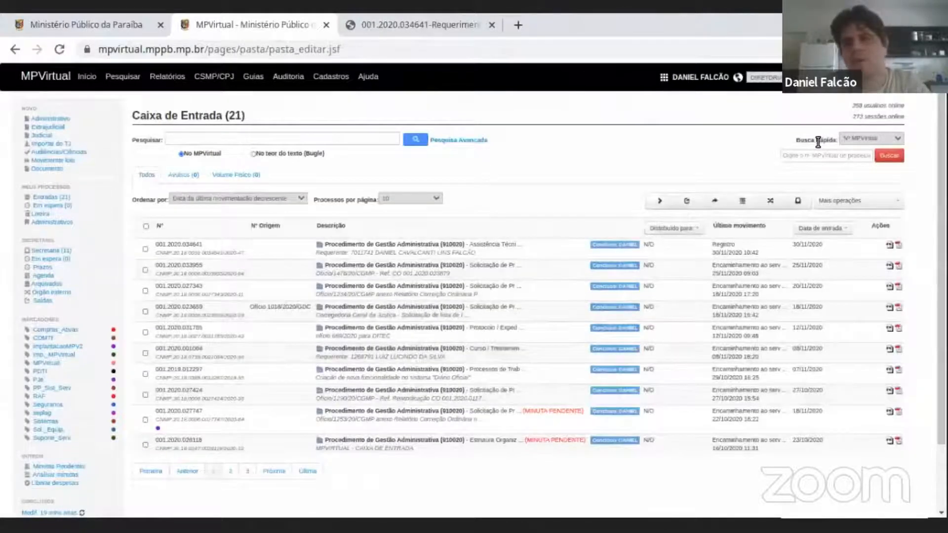
pyautogui.tripleClick(818, 142)
pyautogui.click(875, 138)
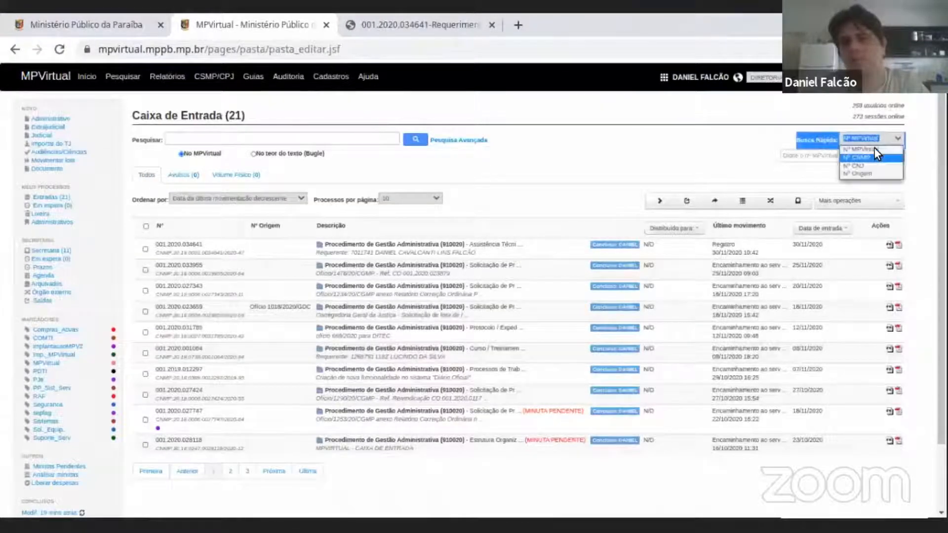
pyautogui.click(868, 146)
pyautogui.click(834, 156)
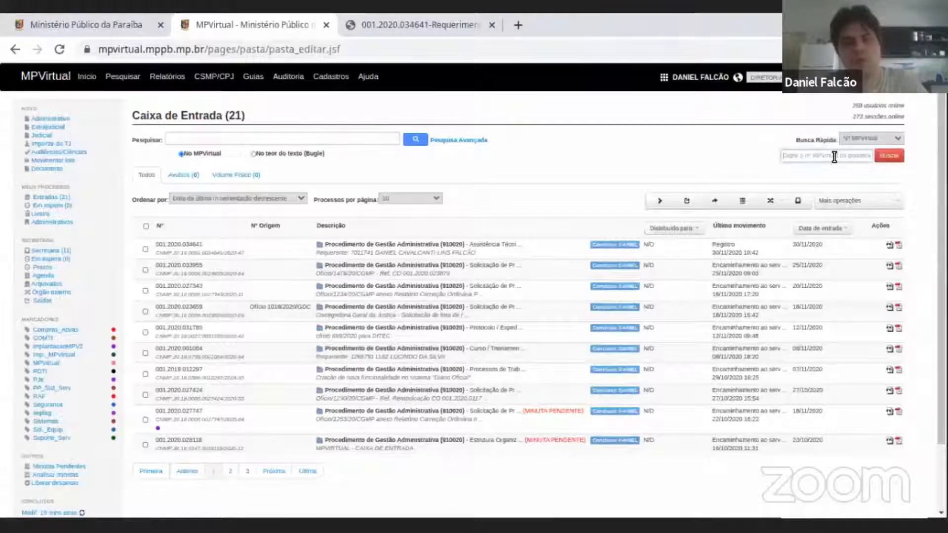
pyautogui.hotkey('ctrl', 'v')
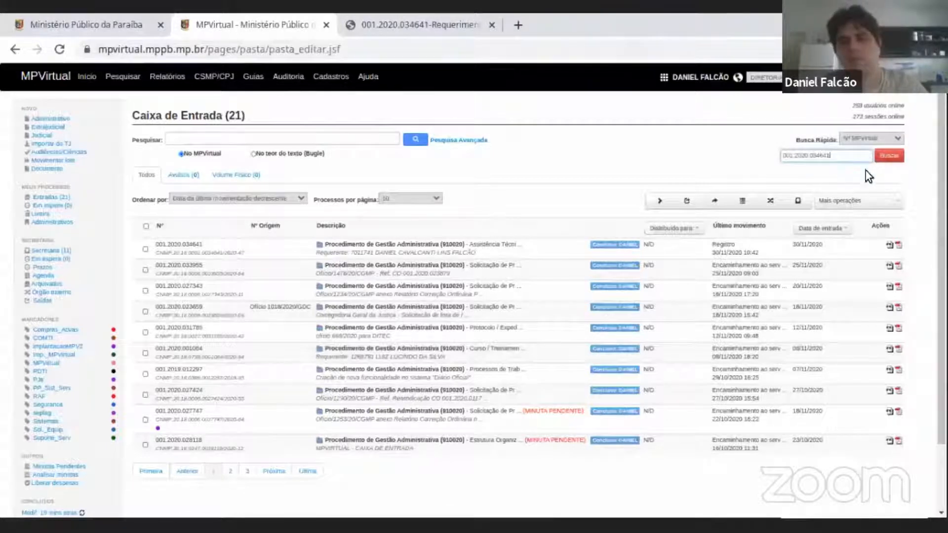
pyautogui.click(890, 157)
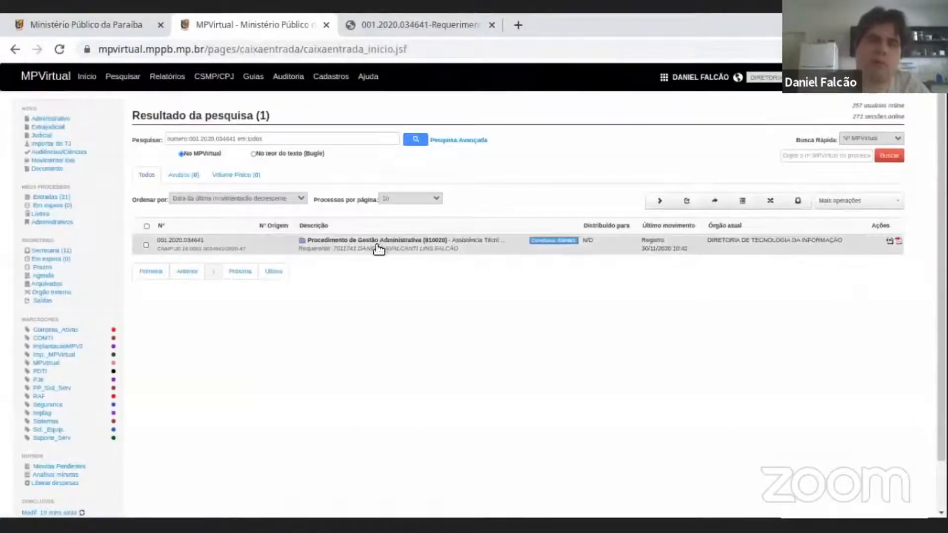
# Open the procedure found by the quick search, view its page, and return to the Entradas inbox.
pyautogui.click(838, 151)
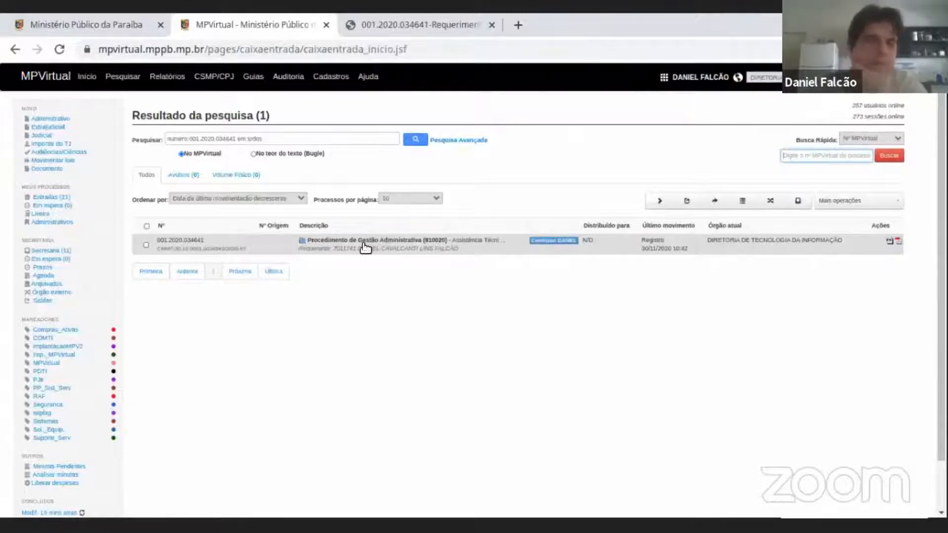
pyautogui.click(405, 248)
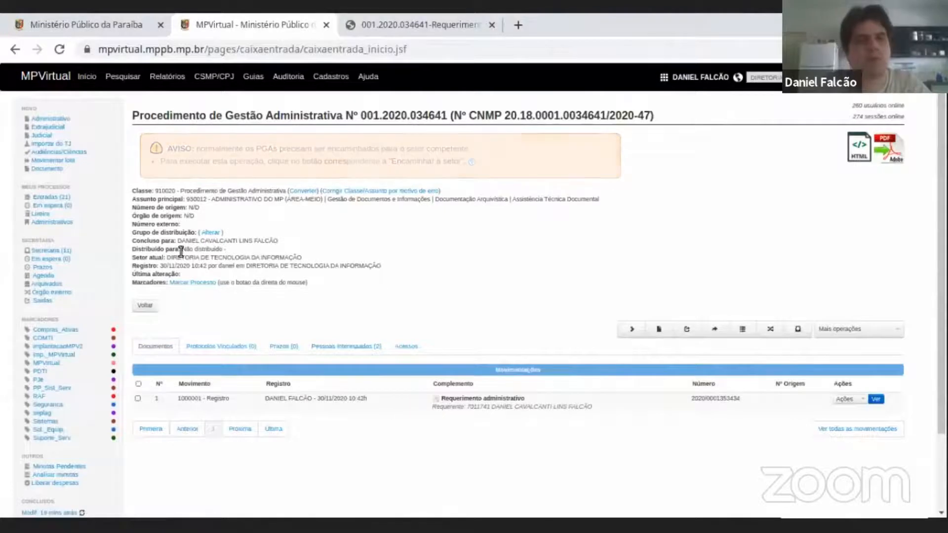
pyautogui.click(55, 197)
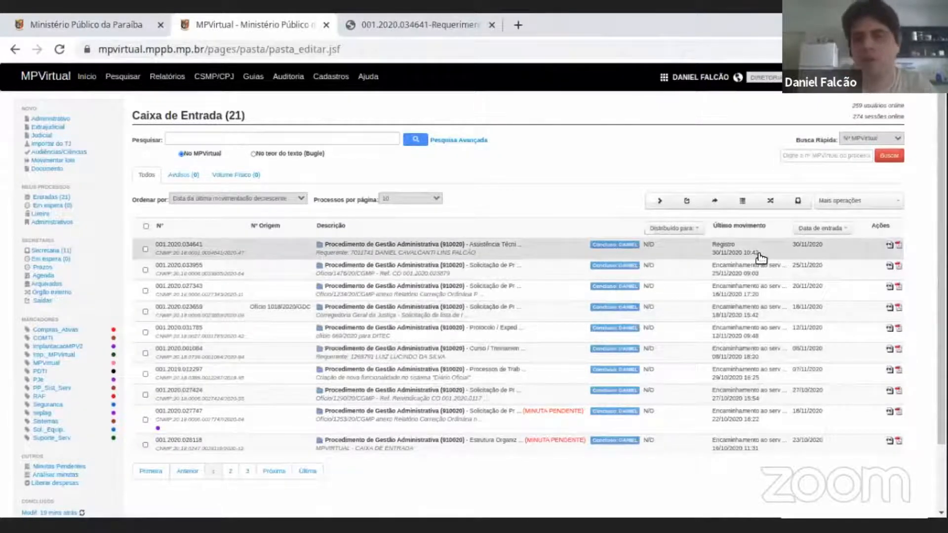
# Switch the quick search criterion to Nº CNMP and then to Nº CNJ, activating the empty number field.
pyautogui.click(832, 158)
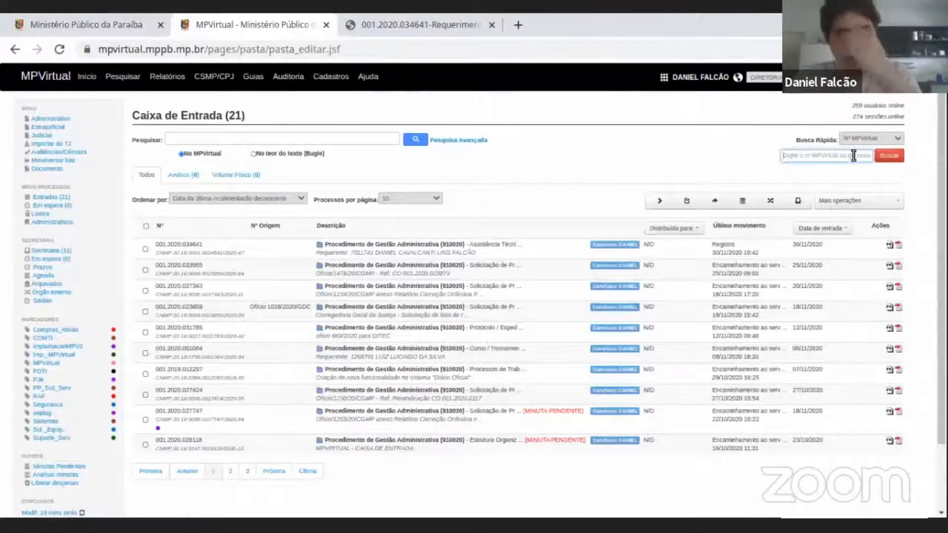
pyautogui.click(866, 141)
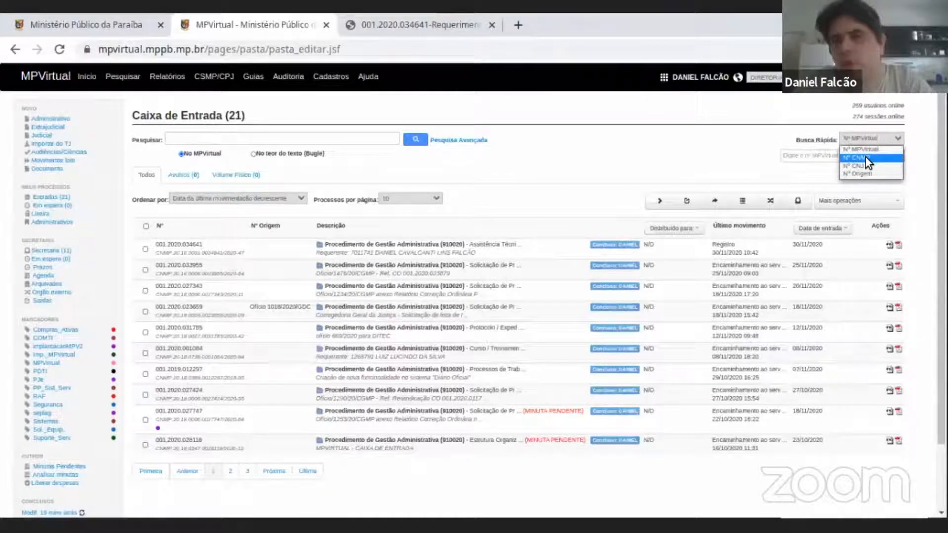
pyautogui.click(866, 158)
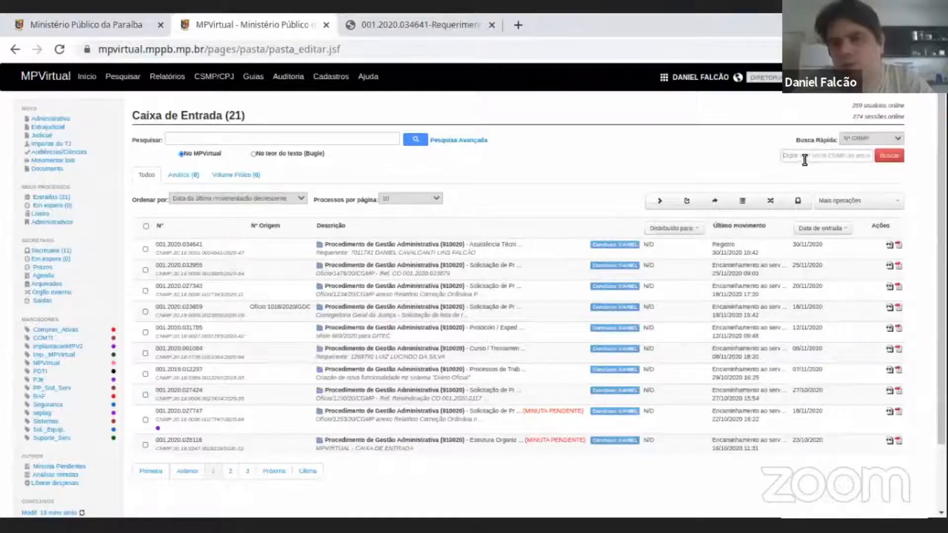
pyautogui.click(875, 136)
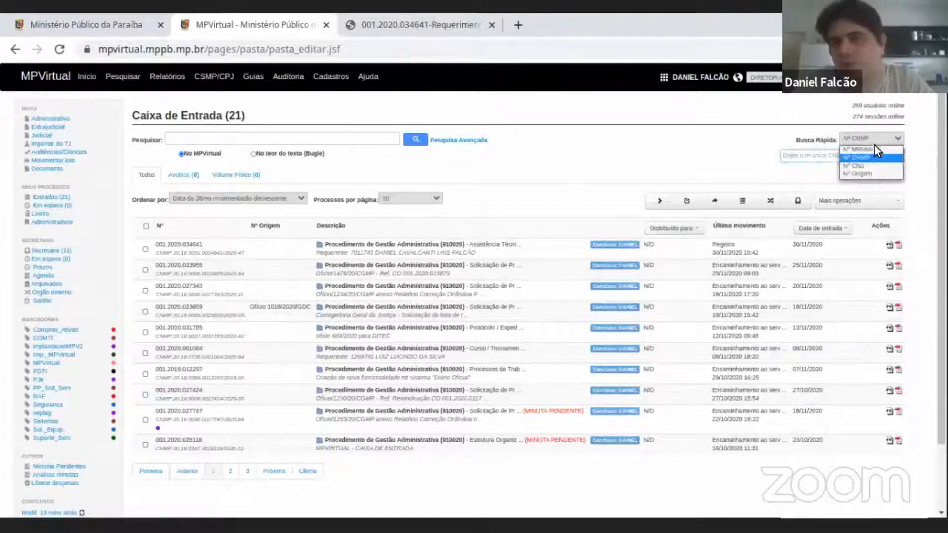
pyautogui.click(875, 165)
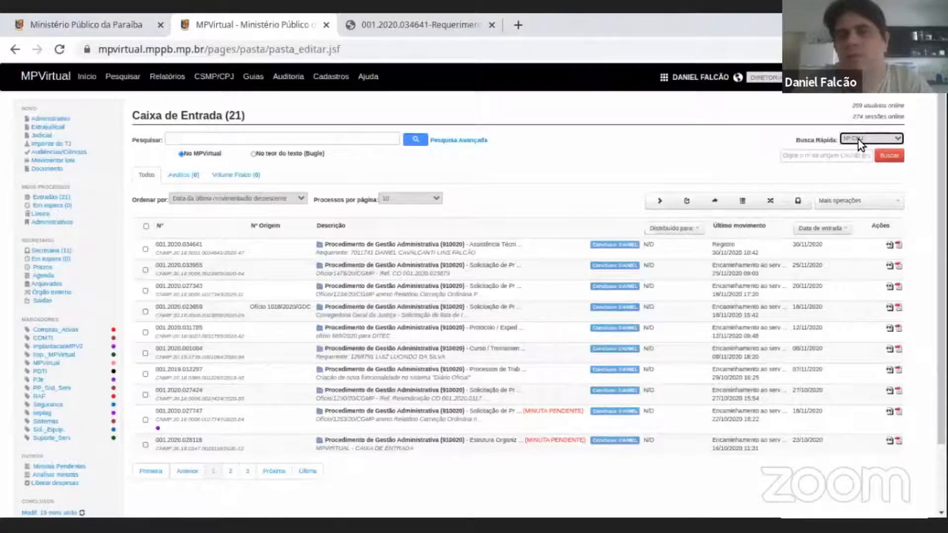
pyautogui.click(810, 155)
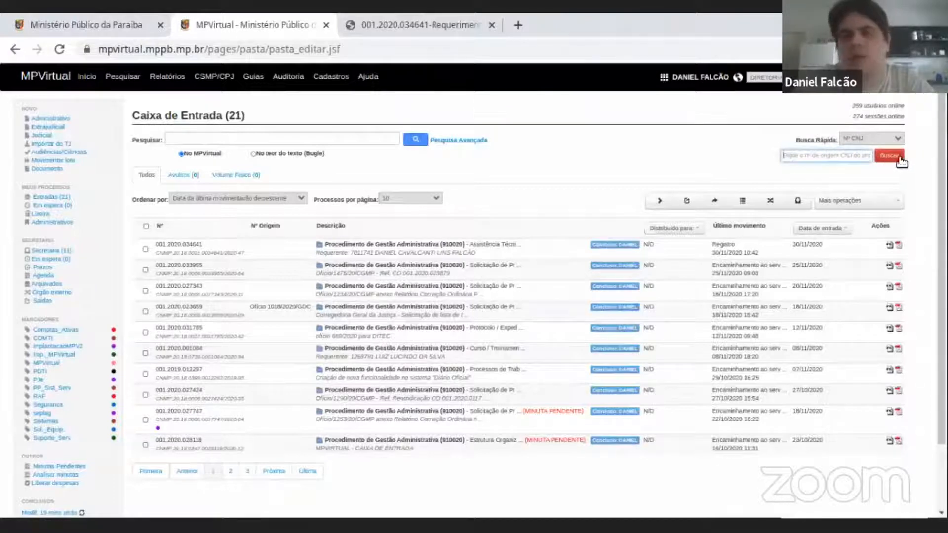
# Set the quick search criterion to Nº Origem, review the other criteria while keeping it, and activate the number field.
pyautogui.click(893, 139)
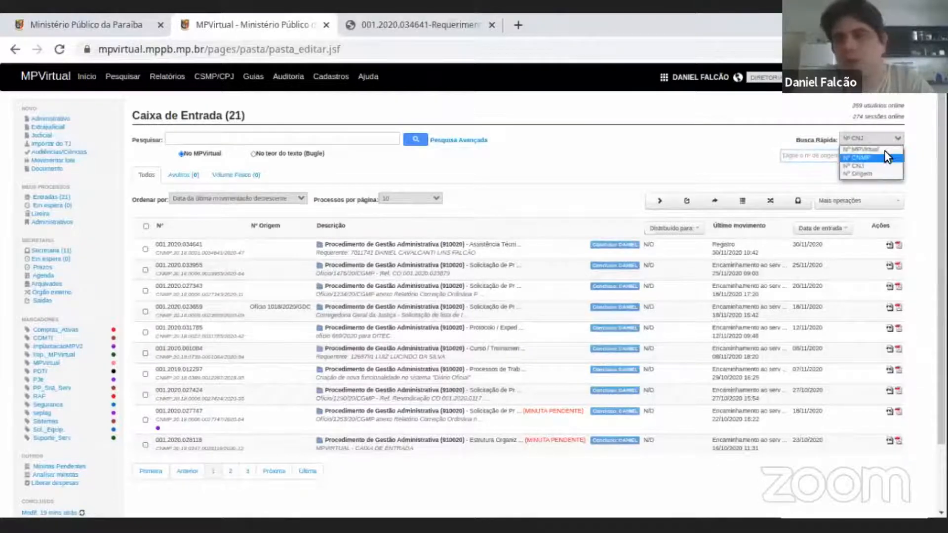
pyautogui.click(874, 172)
pyautogui.click(836, 154)
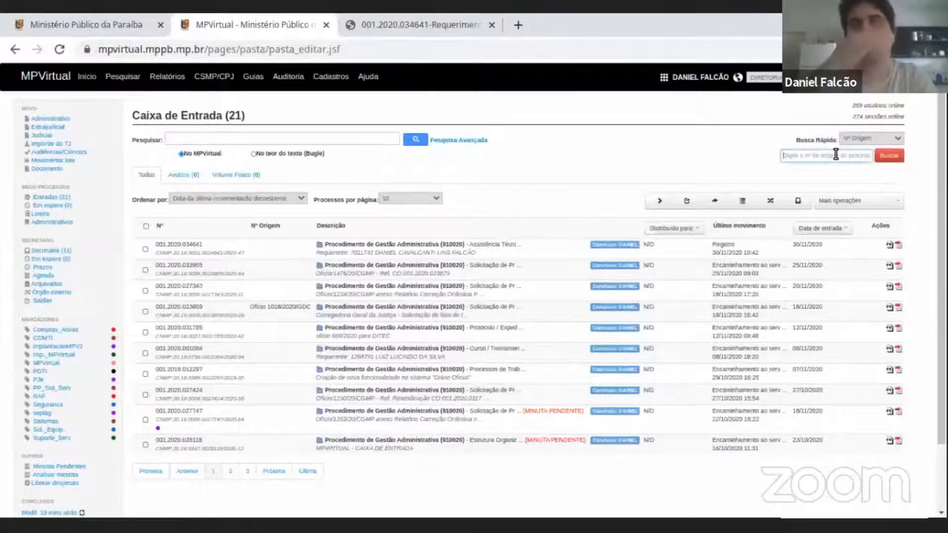
pyautogui.click(874, 139)
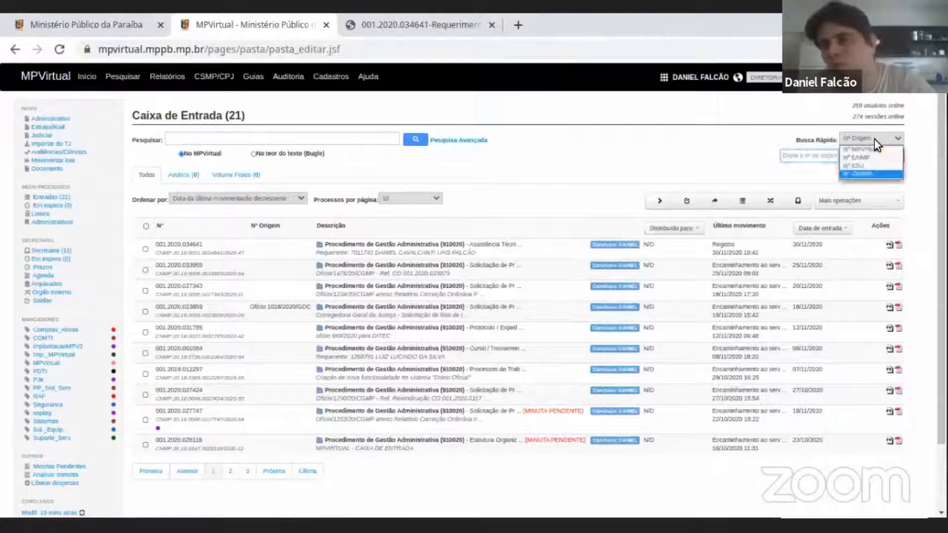
pyautogui.click(874, 173)
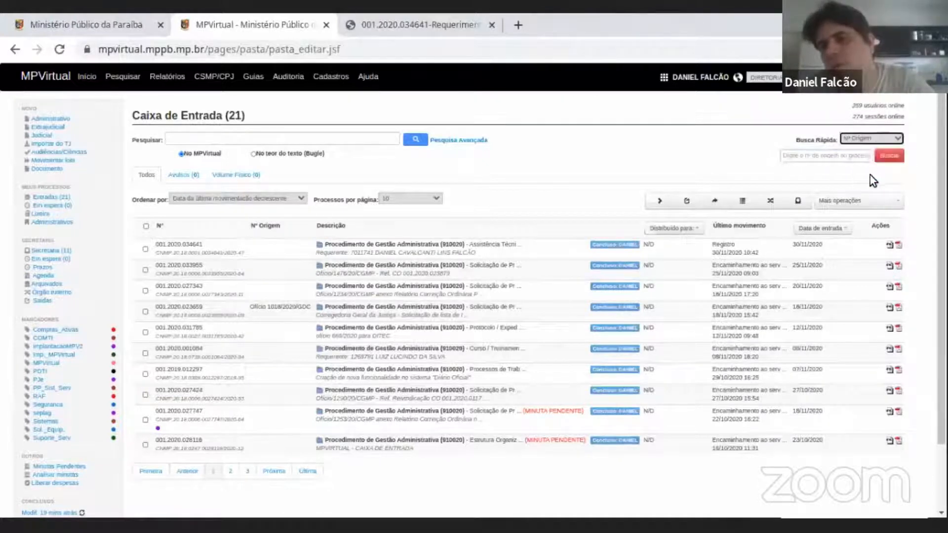
pyautogui.click(874, 138)
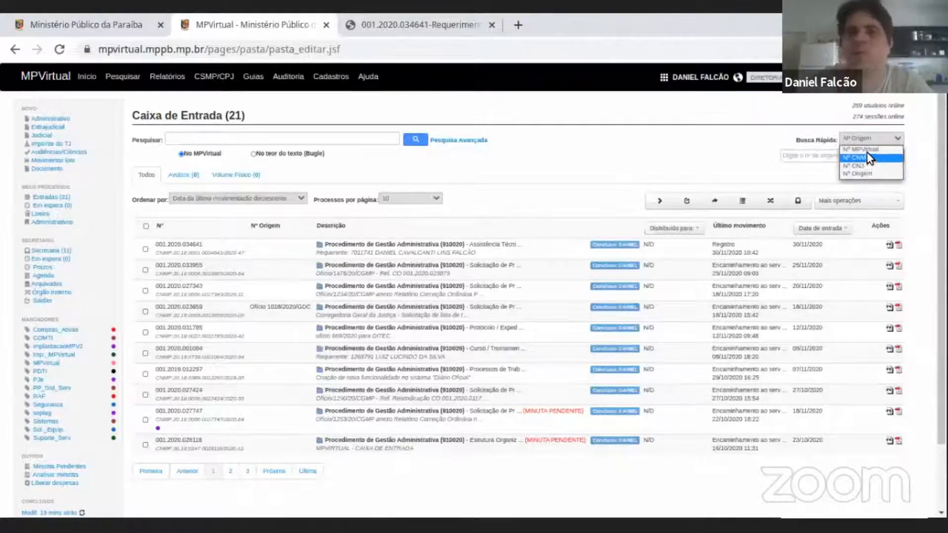
pyautogui.click(861, 176)
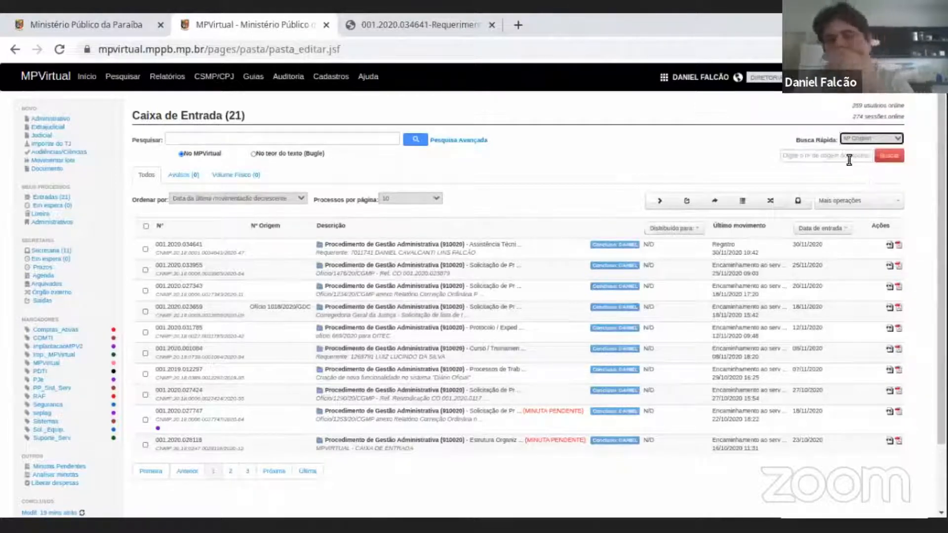
pyautogui.click(849, 160)
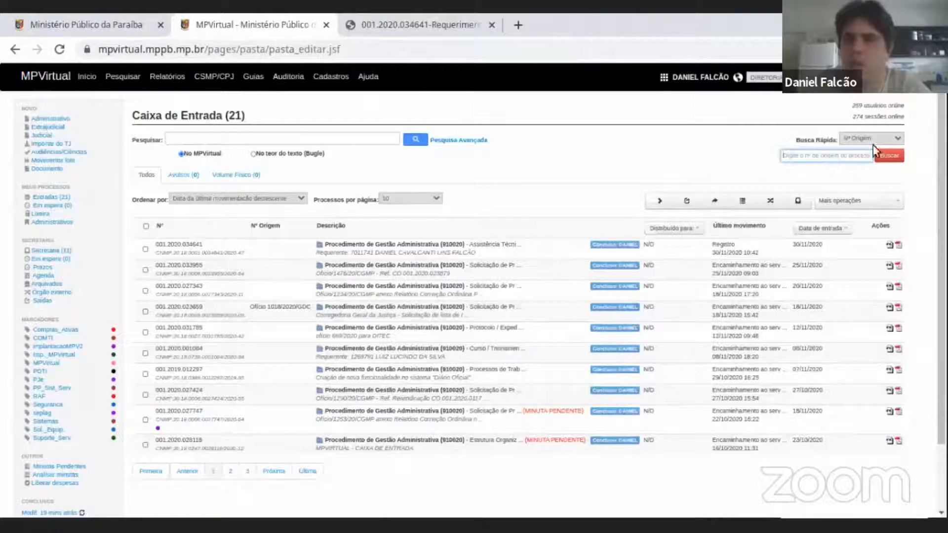
# Set the quick search criterion back to Nº CNJ and activate its number field.
pyautogui.click(865, 140)
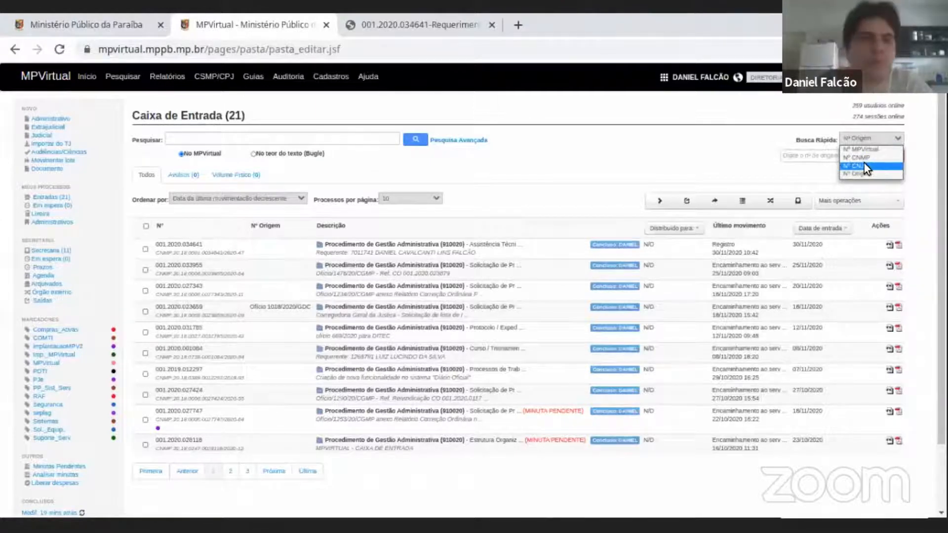
pyautogui.click(865, 166)
pyautogui.click(819, 157)
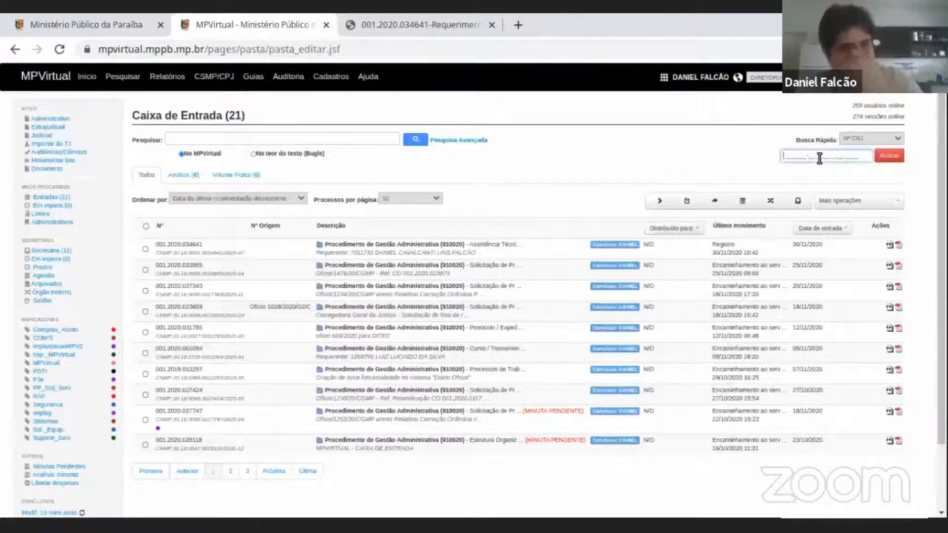
# Start a new movement on the newest procedure in the inbox and set its movement type to Juntada de documento(s) (920057).
pyautogui.click(338, 243)
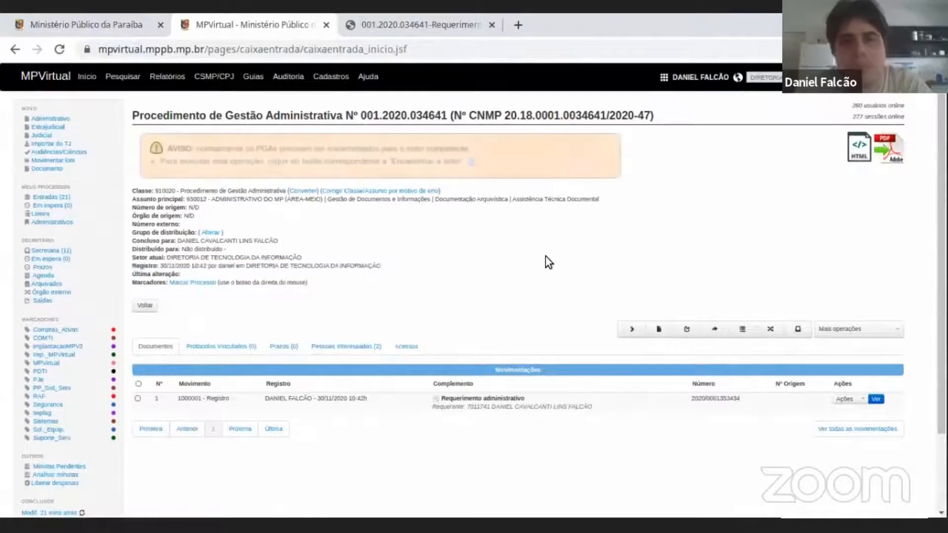
pyautogui.click(632, 329)
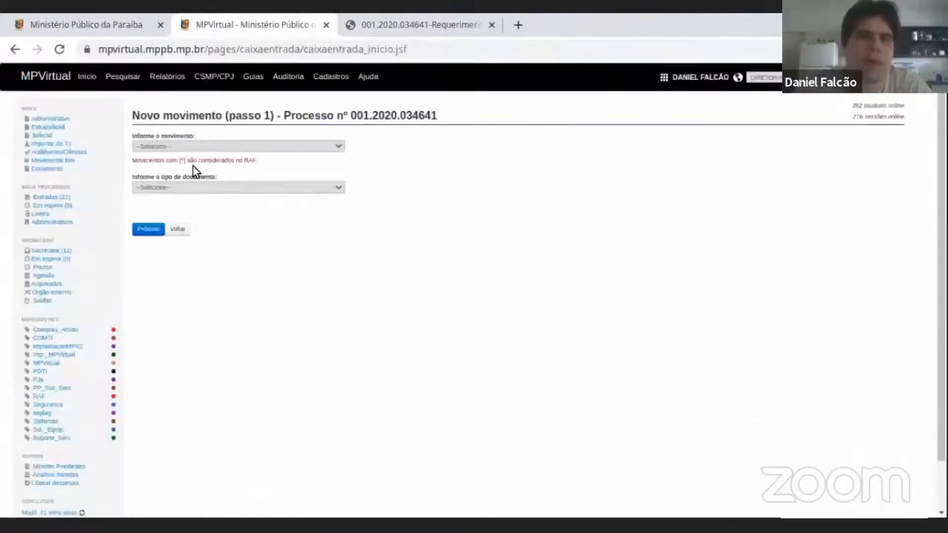
pyautogui.click(196, 147)
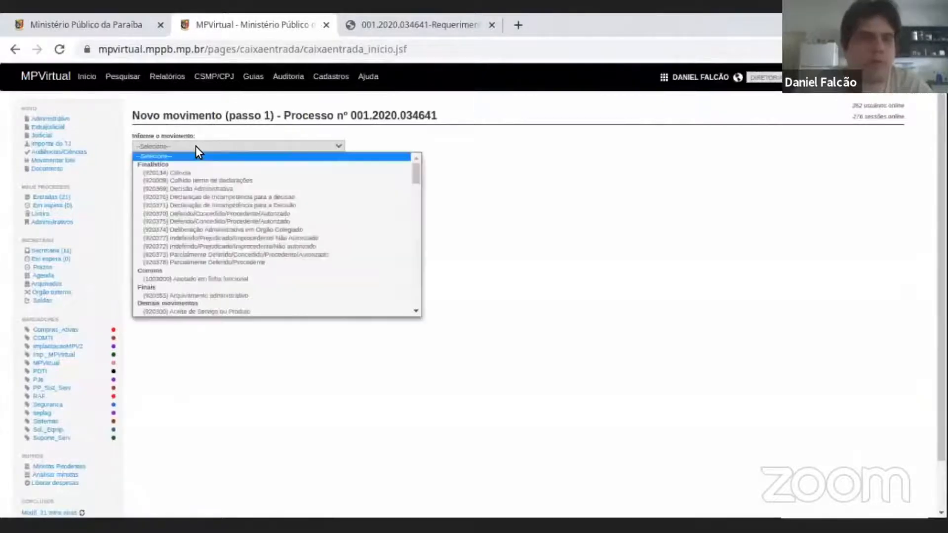
pyautogui.scroll(-3, 206, 226)
pyautogui.scroll(-3, 209, 230)
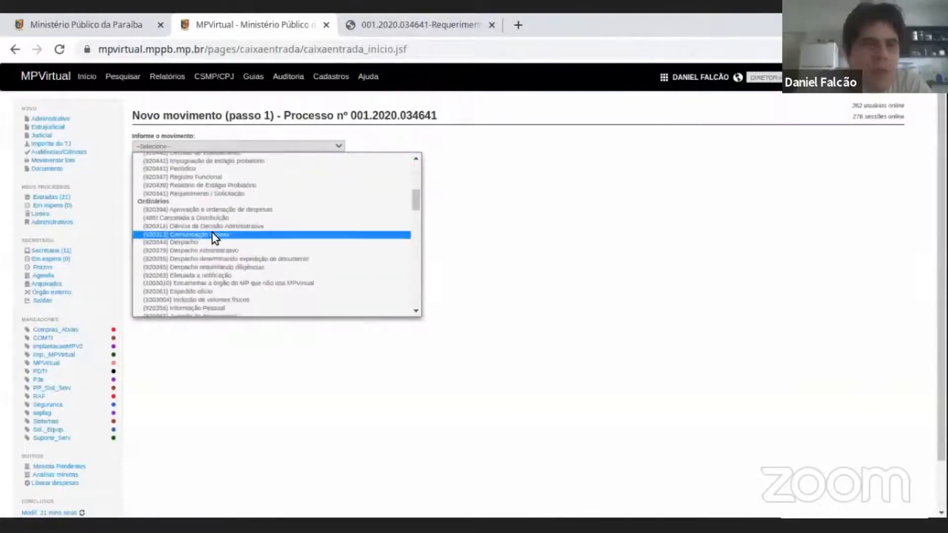
pyautogui.scroll(-5, 227, 284)
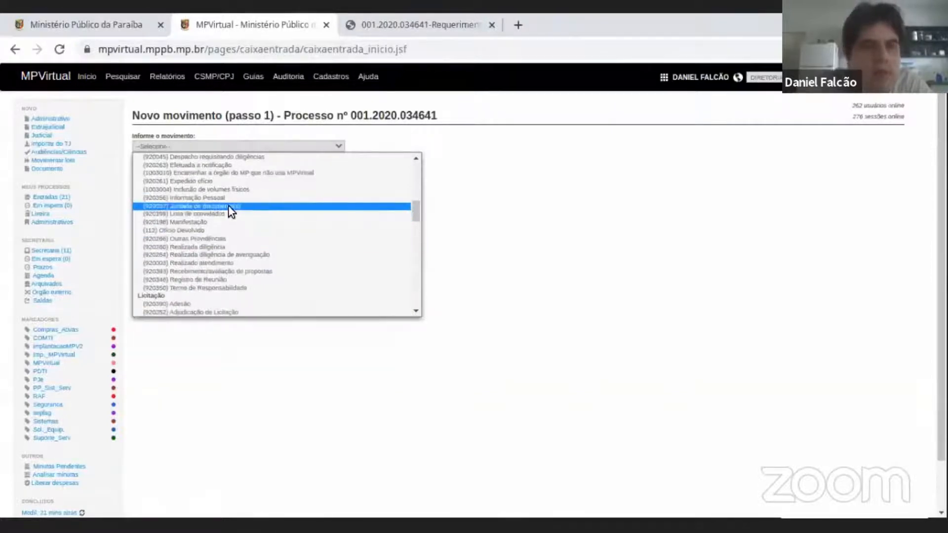
pyautogui.click(228, 206)
pyautogui.click(201, 146)
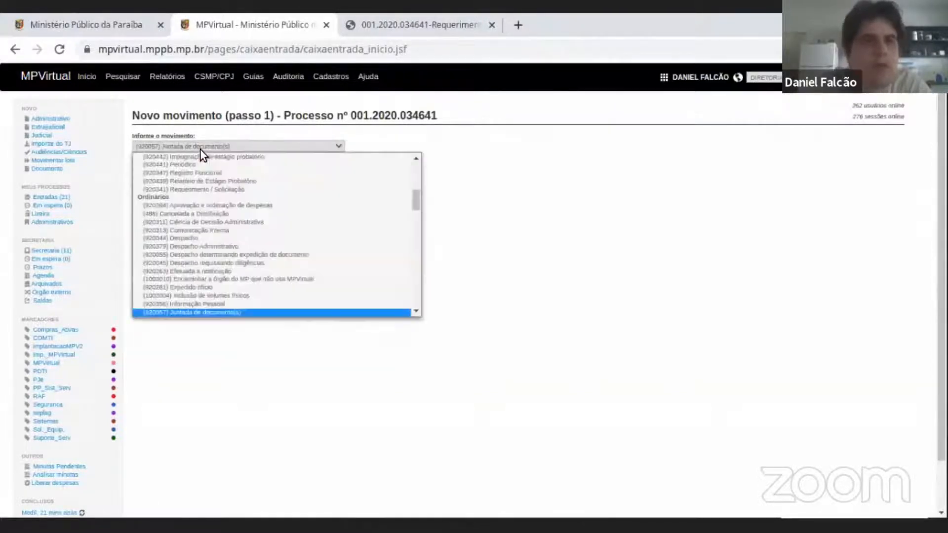
pyautogui.scroll(-1, 201, 310)
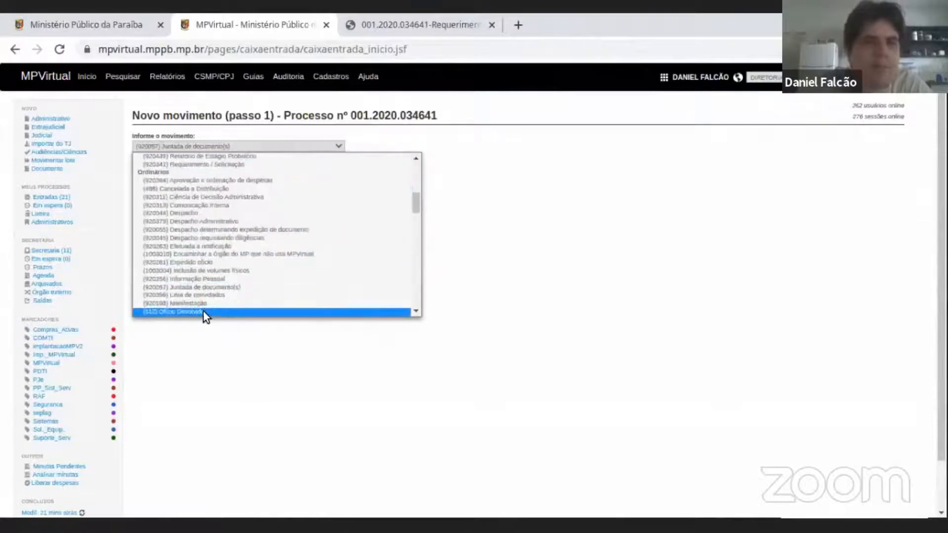
pyautogui.click(207, 287)
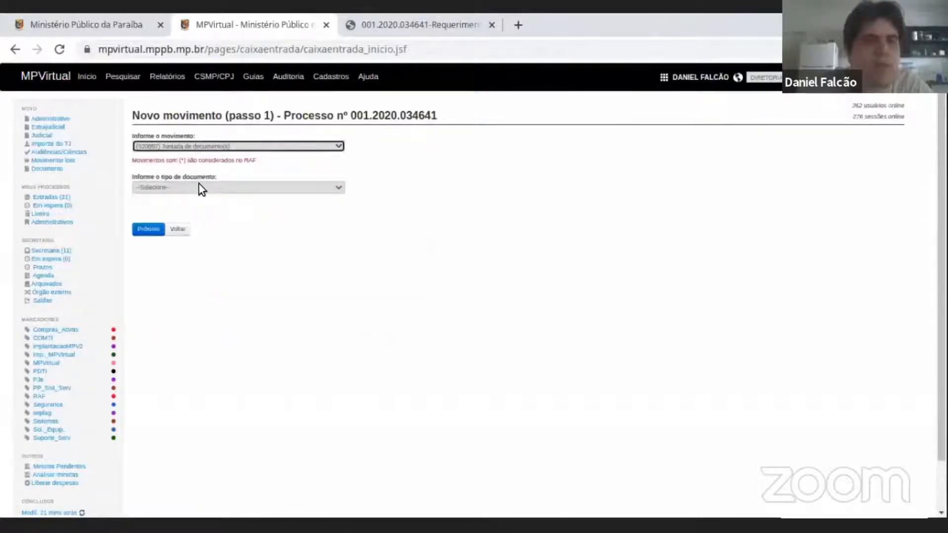
# Set the movement's document type to Cota and proceed to the document registration step.
pyautogui.click(185, 188)
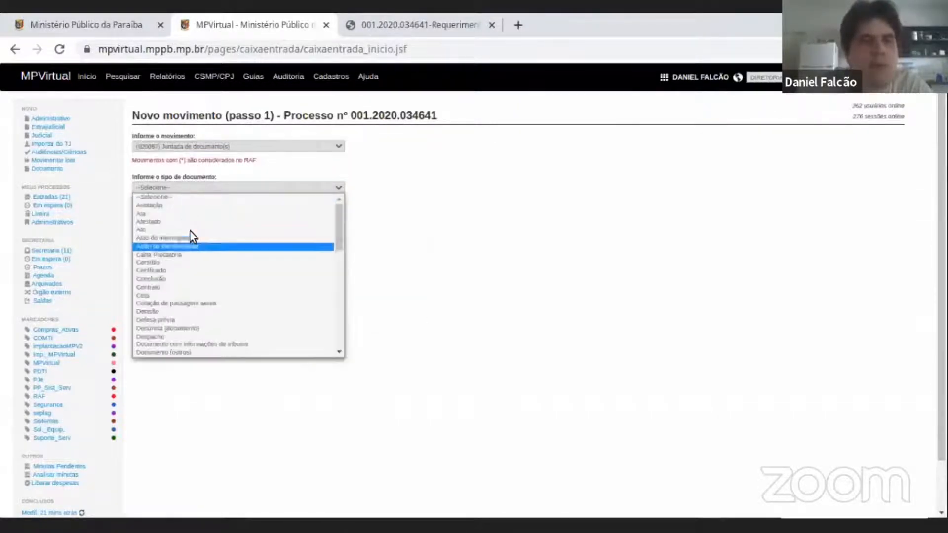
pyautogui.scroll(-10, 191, 286)
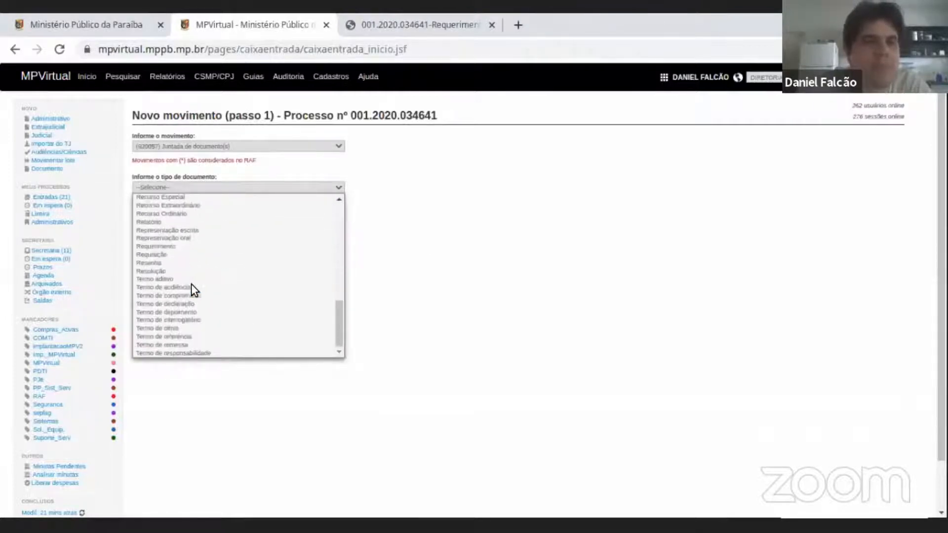
pyautogui.scroll(10, 191, 283)
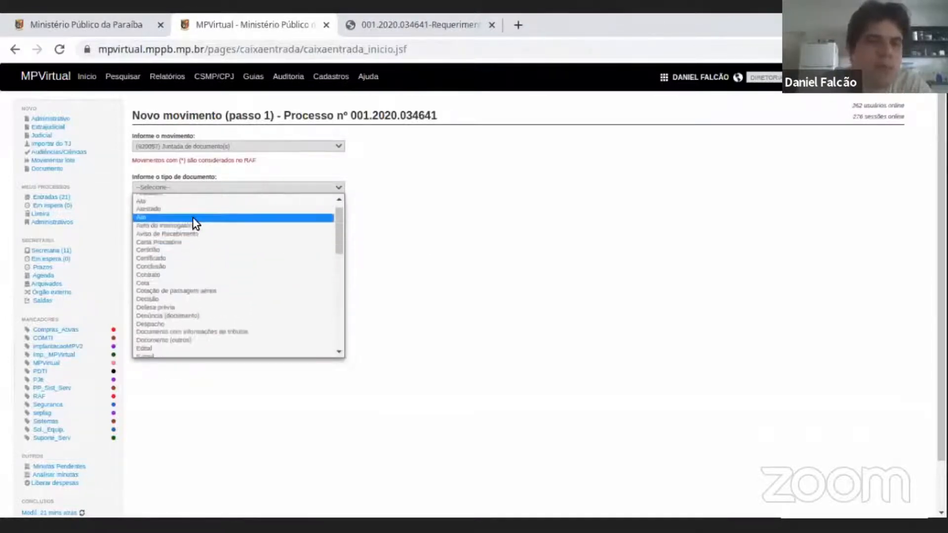
pyautogui.scroll(-1, 197, 307)
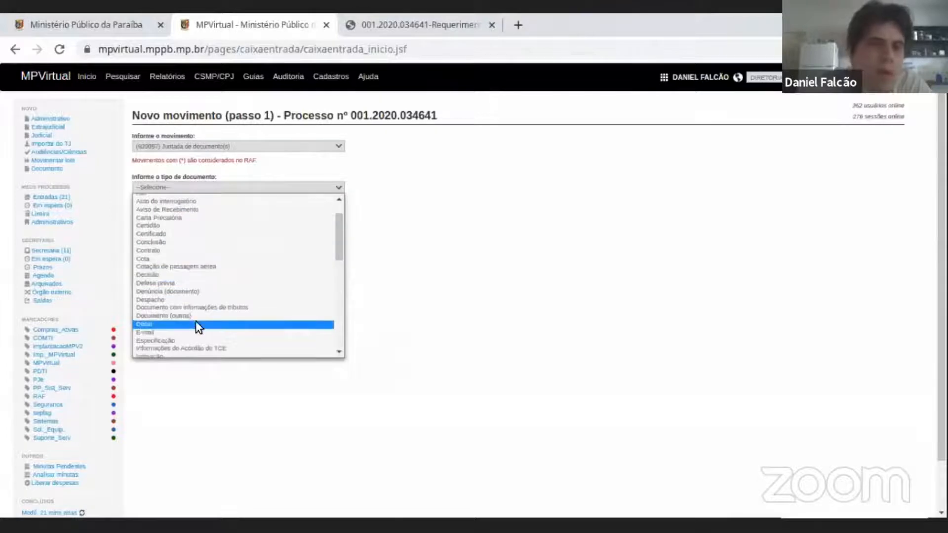
pyautogui.click(170, 259)
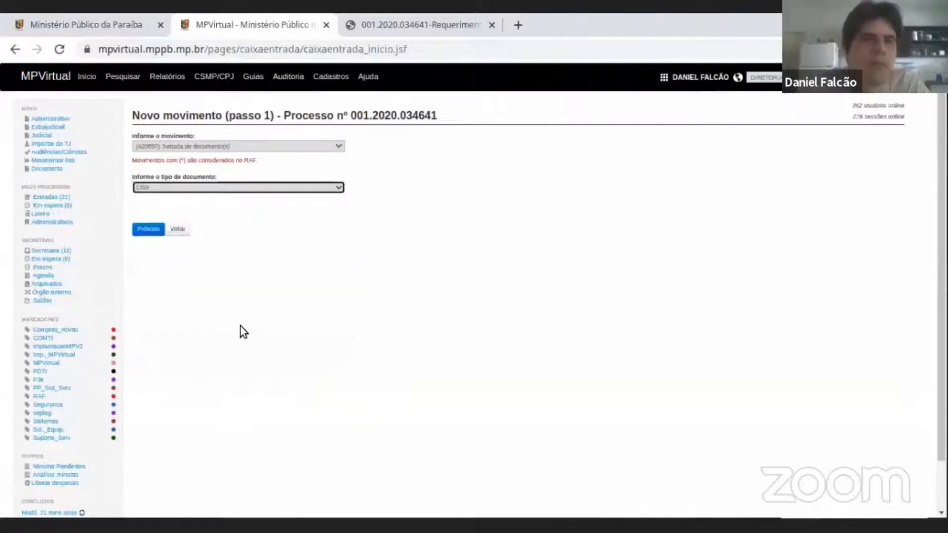
pyautogui.click(154, 236)
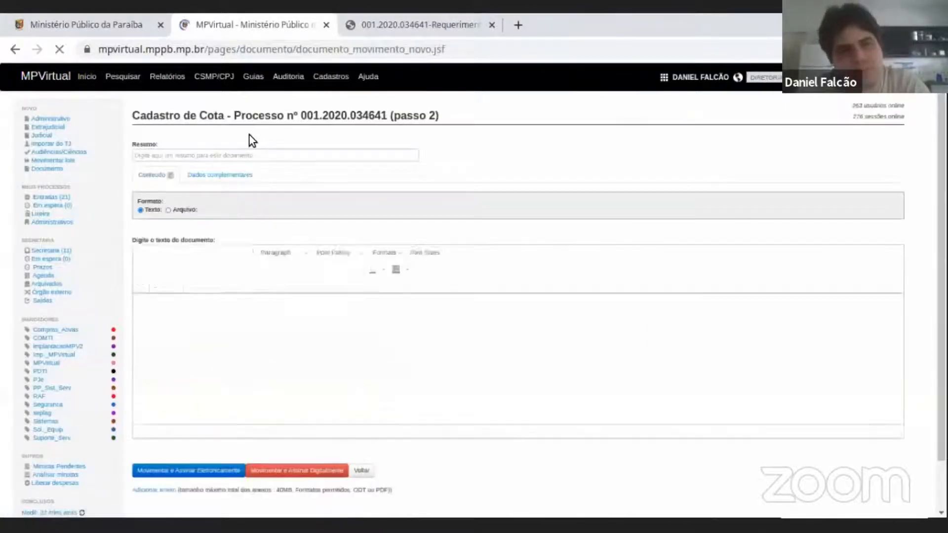
# Enter "exemplo de cota" as the summary of the Cota document.
pyautogui.click(200, 154)
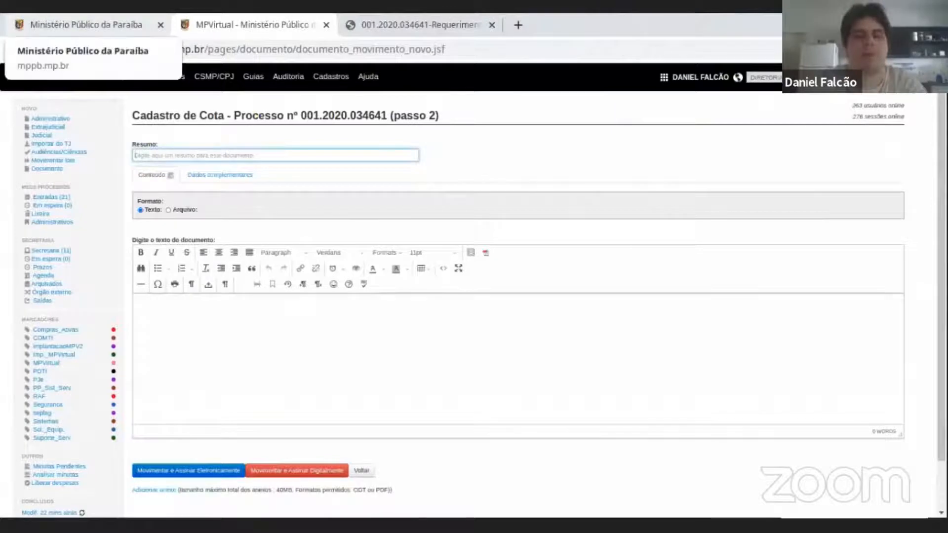
pyautogui.write('exempl')
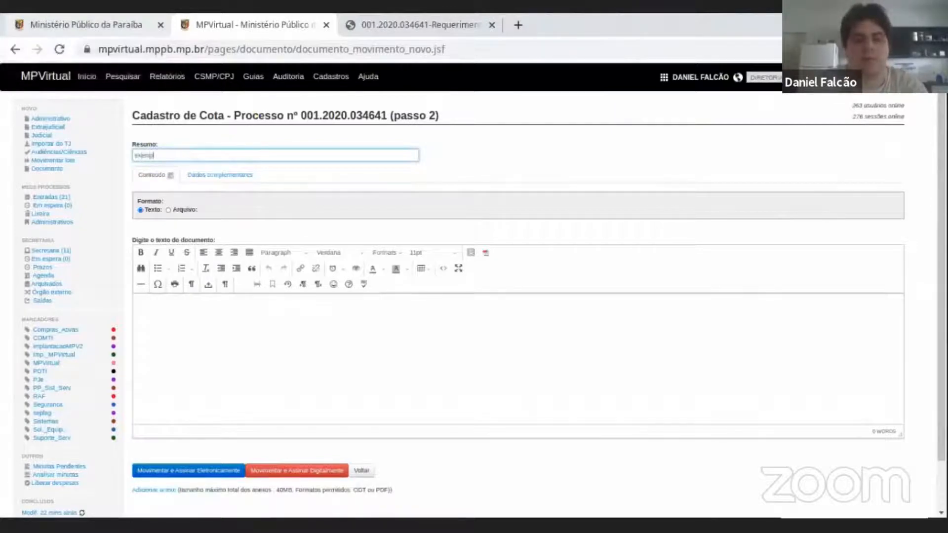
pyautogui.write('o de cota')
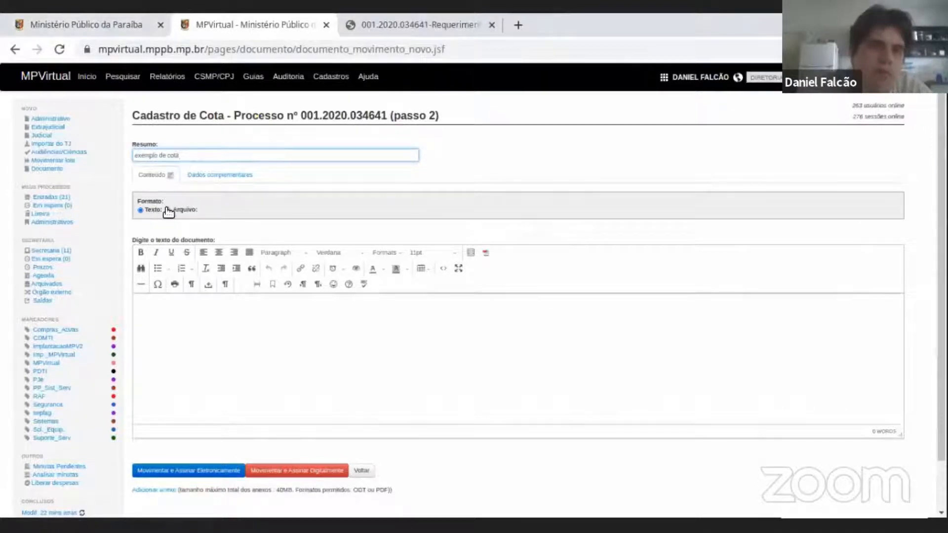
# Switch the document format to Arquivo and examine the upload notice on preferred page format, orientation, permitted file types and maximum size.
pyautogui.click(192, 212)
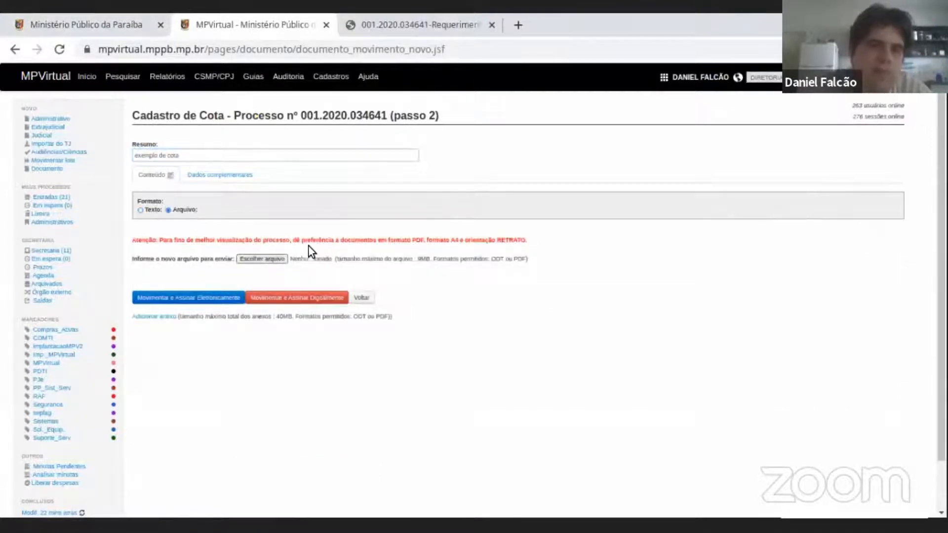
pyautogui.moveTo(177, 240); pyautogui.dragTo(273, 240)
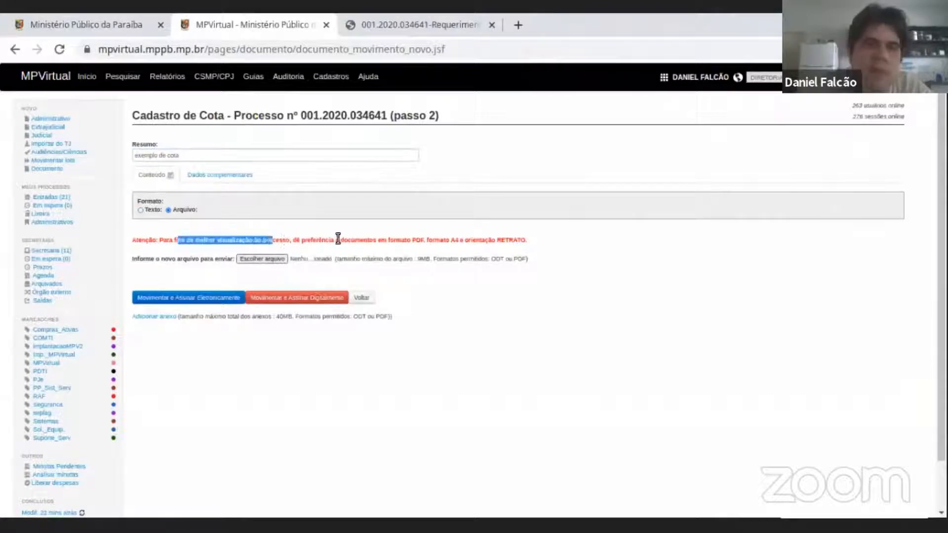
pyautogui.moveTo(367, 237); pyautogui.dragTo(464, 239)
pyautogui.click(426, 240)
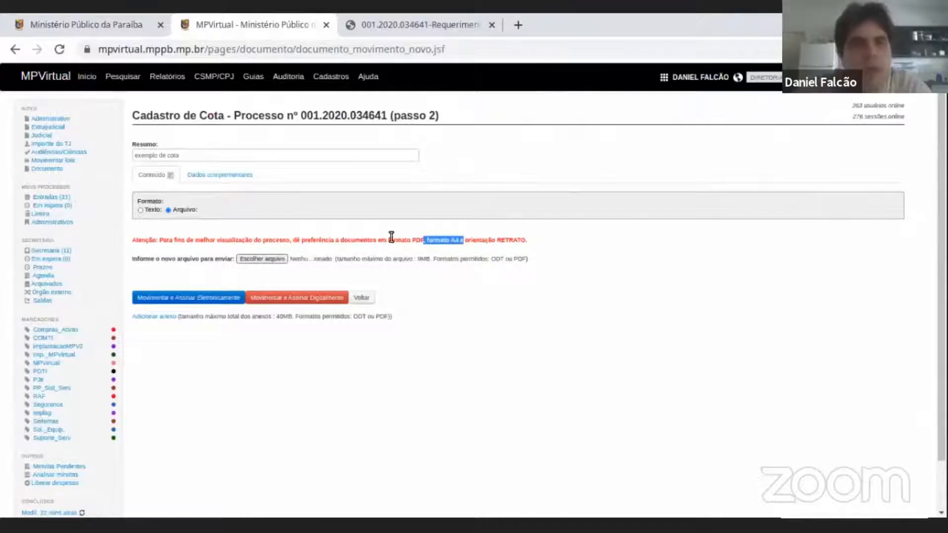
pyautogui.doubleClick(481, 239)
pyautogui.doubleClick(506, 242)
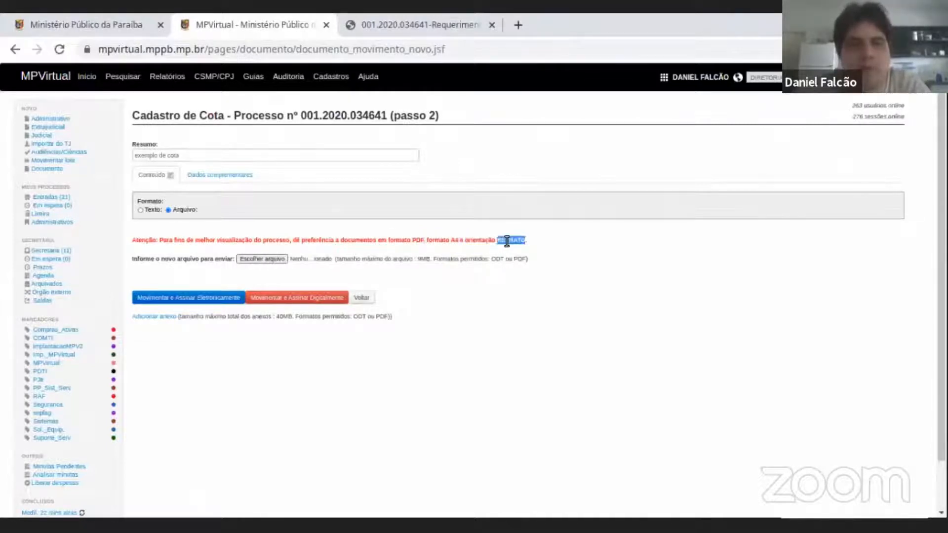
pyautogui.moveTo(450, 241); pyautogui.dragTo(473, 241)
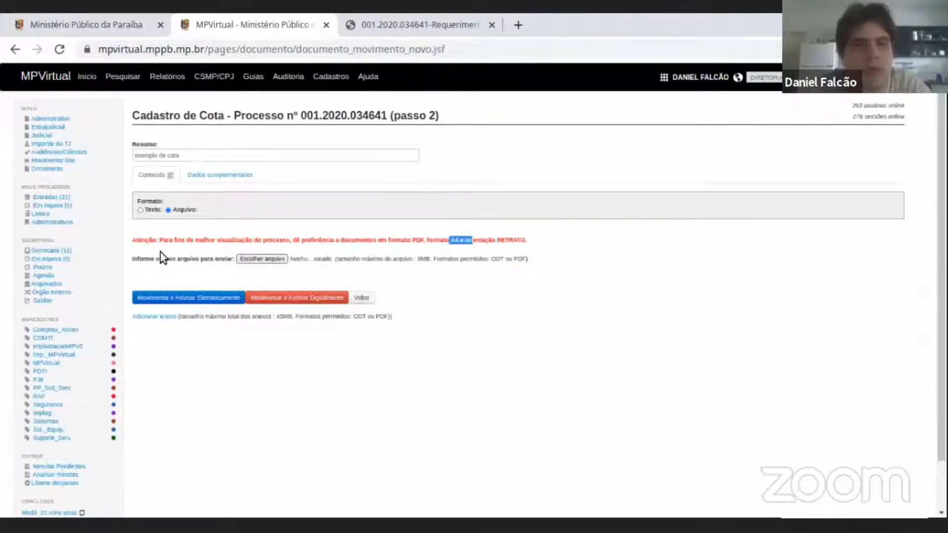
pyautogui.doubleClick(497, 258)
pyautogui.moveTo(498, 258); pyautogui.dragTo(517, 259)
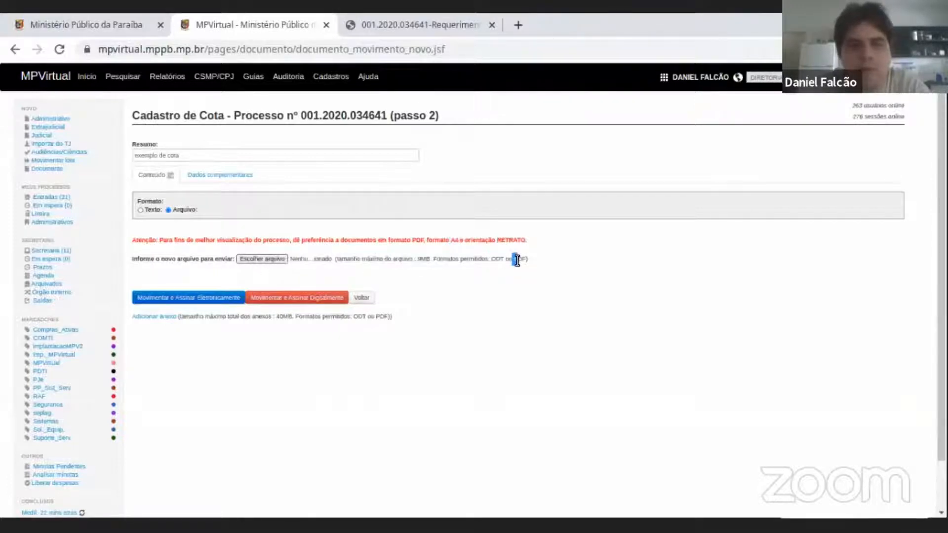
pyautogui.moveTo(419, 258); pyautogui.dragTo(433, 258)
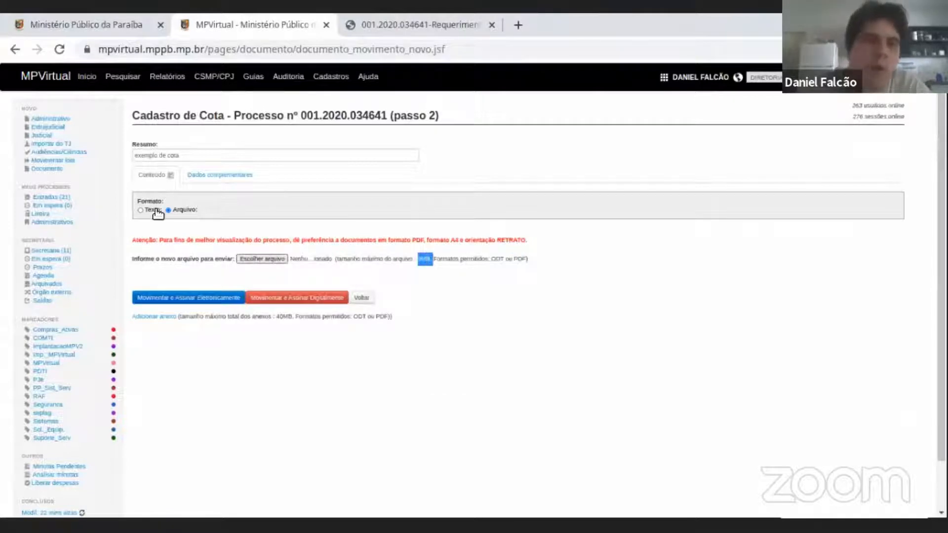
# Set the document format back to Texto and write "este é um exemplo de cota" as the document text.
pyautogui.click(140, 210)
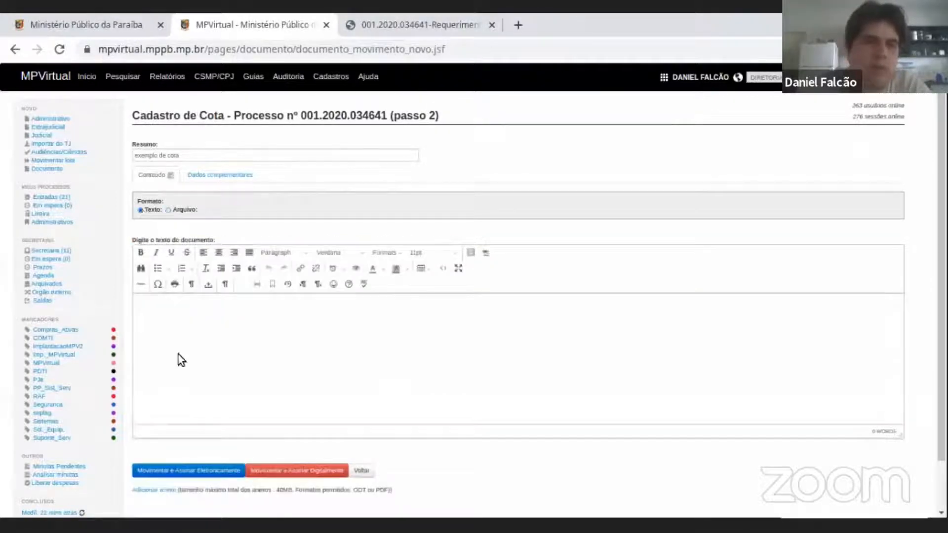
pyautogui.write('este é um exemplo de cota')
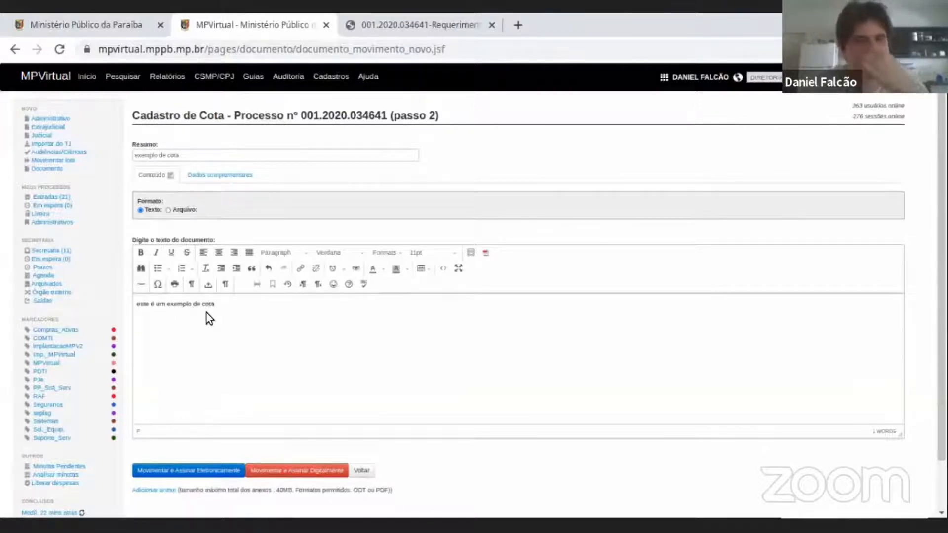
# Submit the Cota movement with an electronic signature, entering the account password to sign it.
pyautogui.scroll(-1, 210, 318)
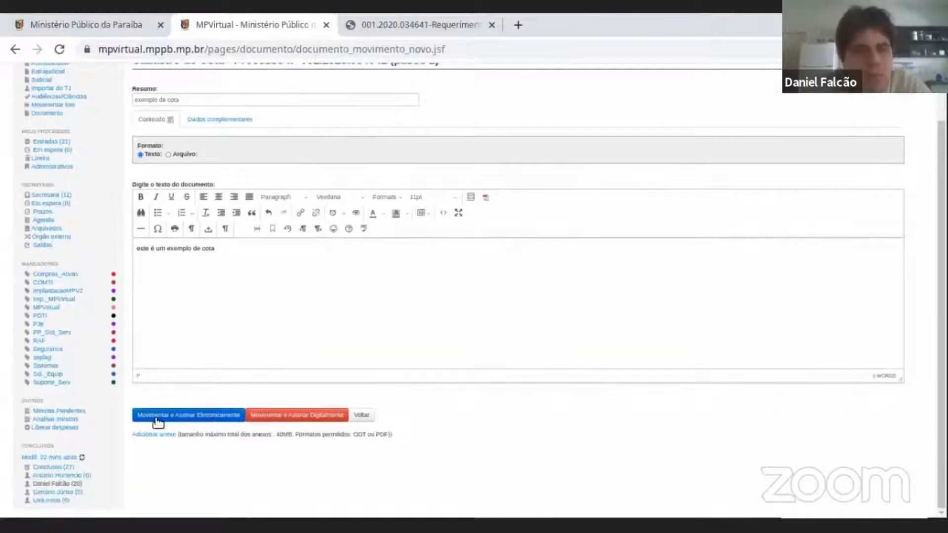
pyautogui.click(205, 416)
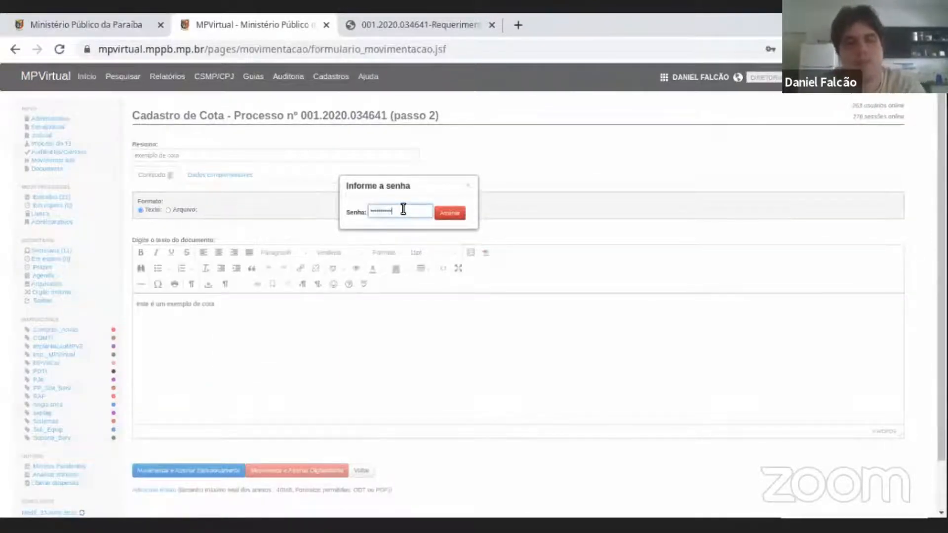
pyautogui.click(444, 213)
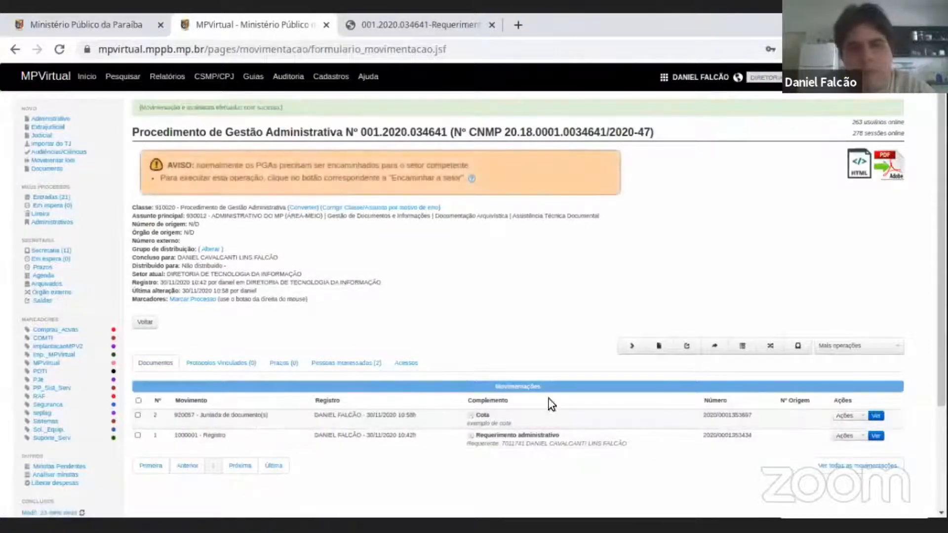
# Examine the procedure's list of movements, comparing the Cota and Requerimento administrativo entries by movement type, registration, document number and available actions.
pyautogui.moveTo(499, 435); pyautogui.dragTo(534, 434)
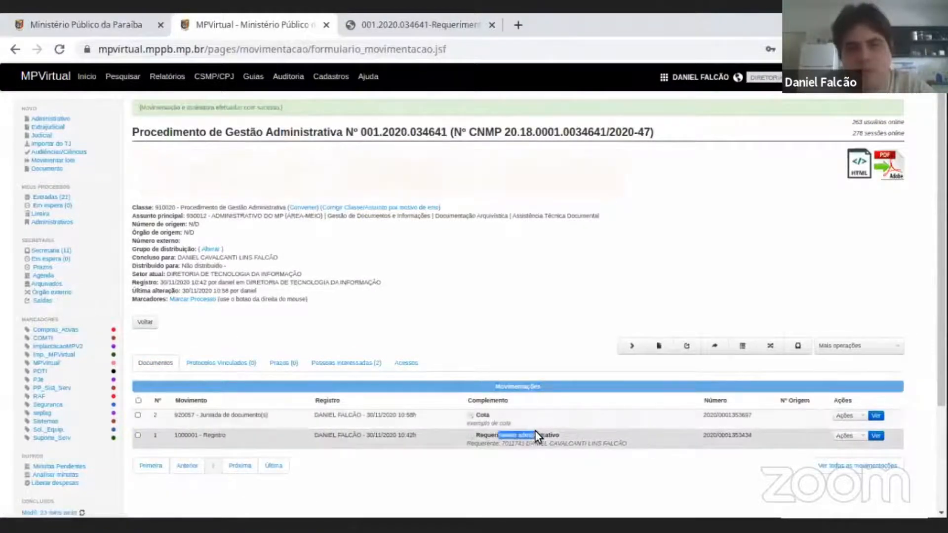
pyautogui.click(195, 442)
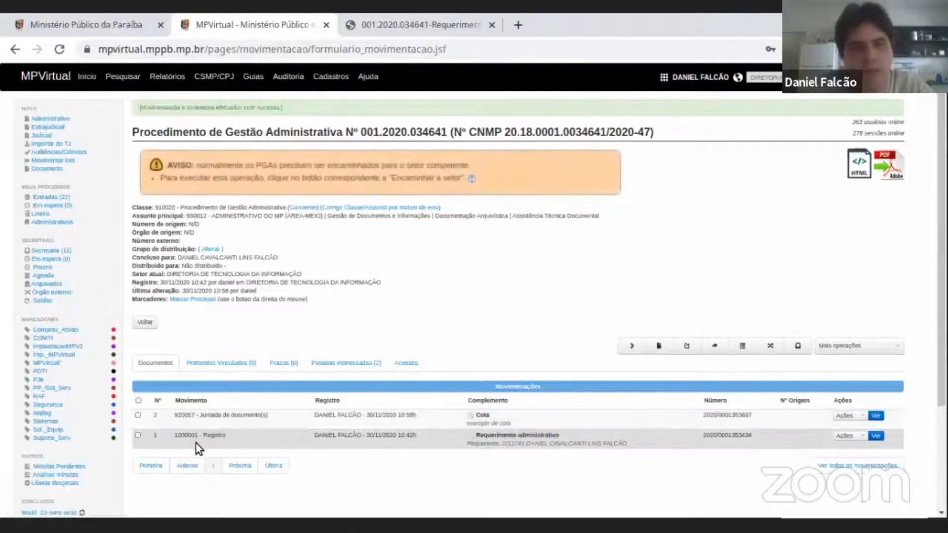
pyautogui.moveTo(196, 415); pyautogui.dragTo(386, 414)
pyautogui.tripleClick(212, 409)
pyautogui.click(341, 415)
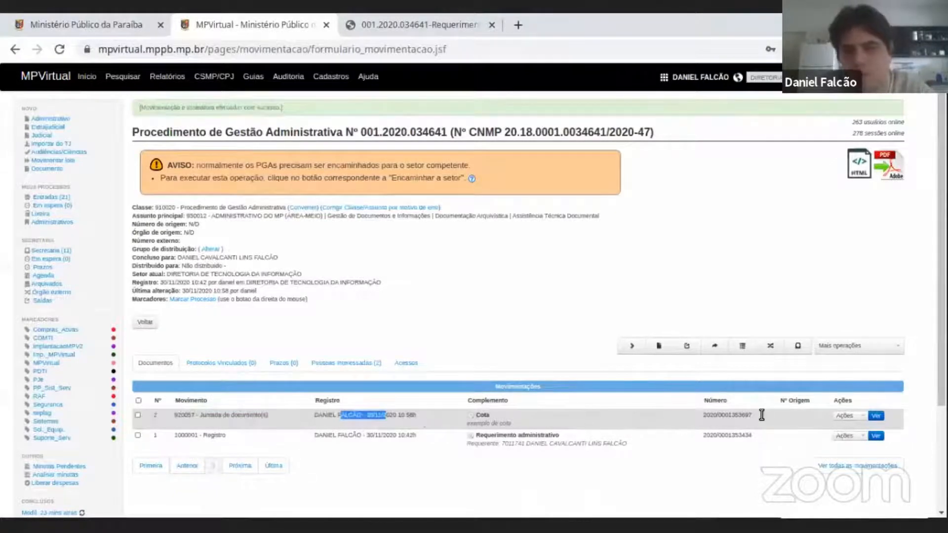
pyautogui.doubleClick(739, 416)
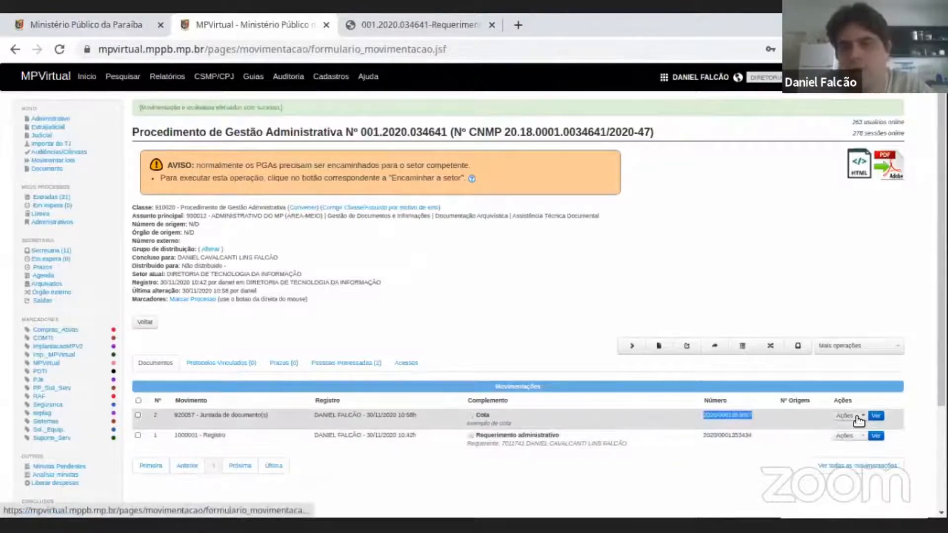
pyautogui.scroll(-3, 881, 345)
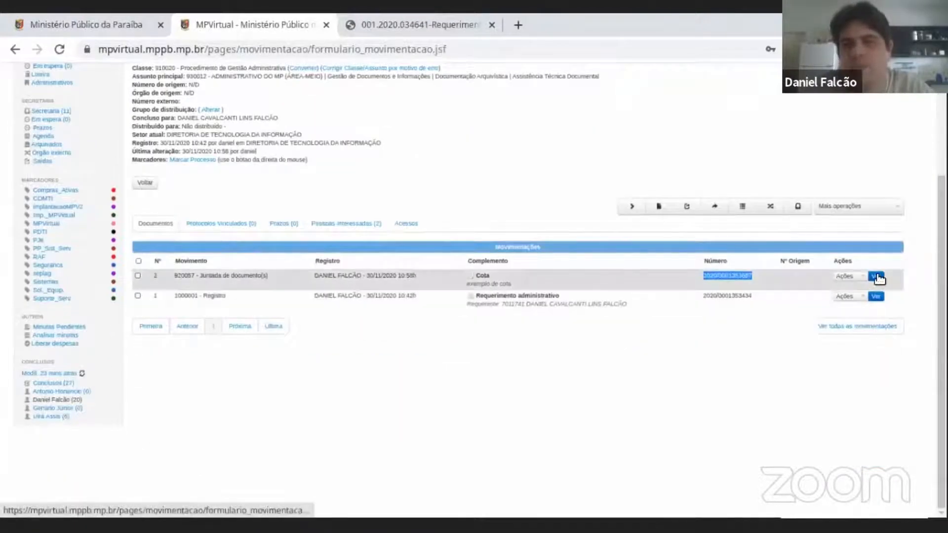
pyautogui.scroll(3, 877, 277)
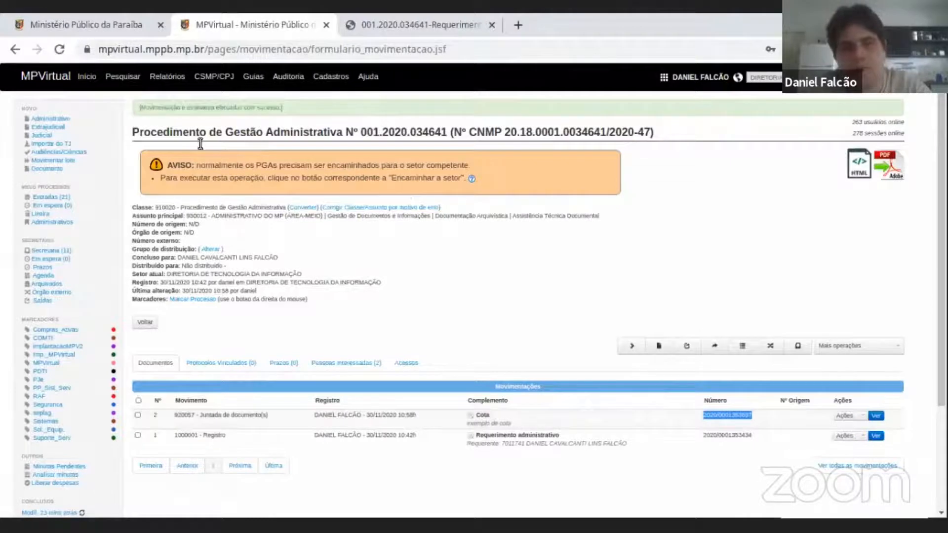
# Examine the procedure's title and process data together with the registration entry of the Cota movement.
pyautogui.moveTo(139, 130); pyautogui.dragTo(660, 129)
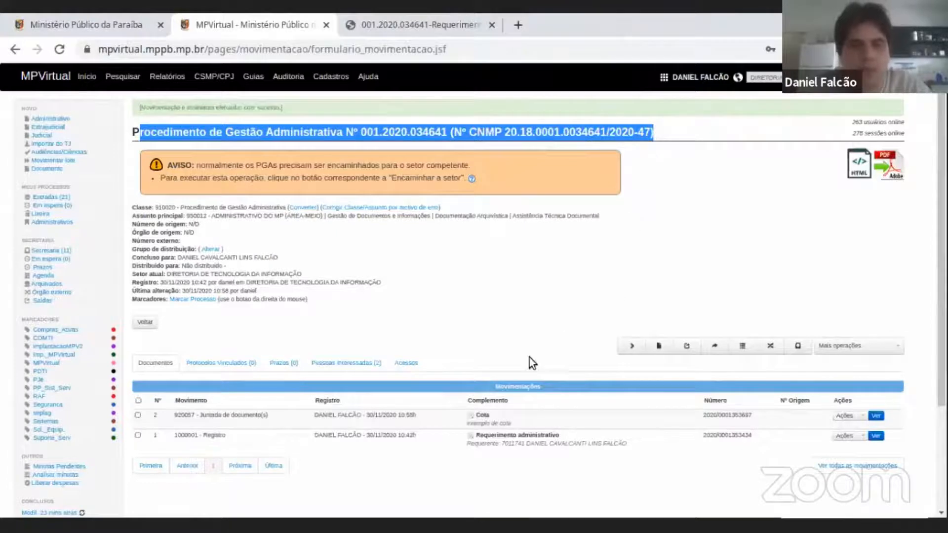
pyautogui.scroll(-1, 473, 377)
pyautogui.tripleClick(384, 377)
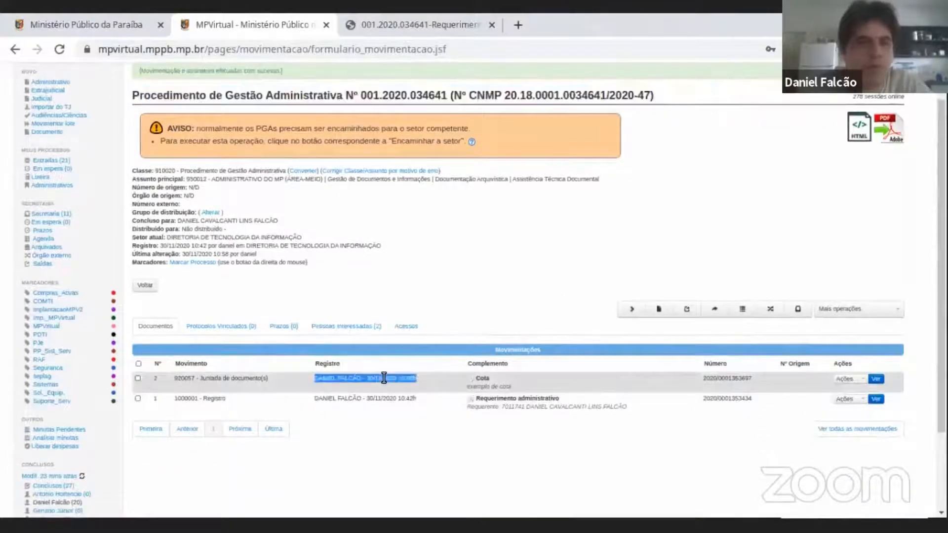
pyautogui.scroll(1, 384, 377)
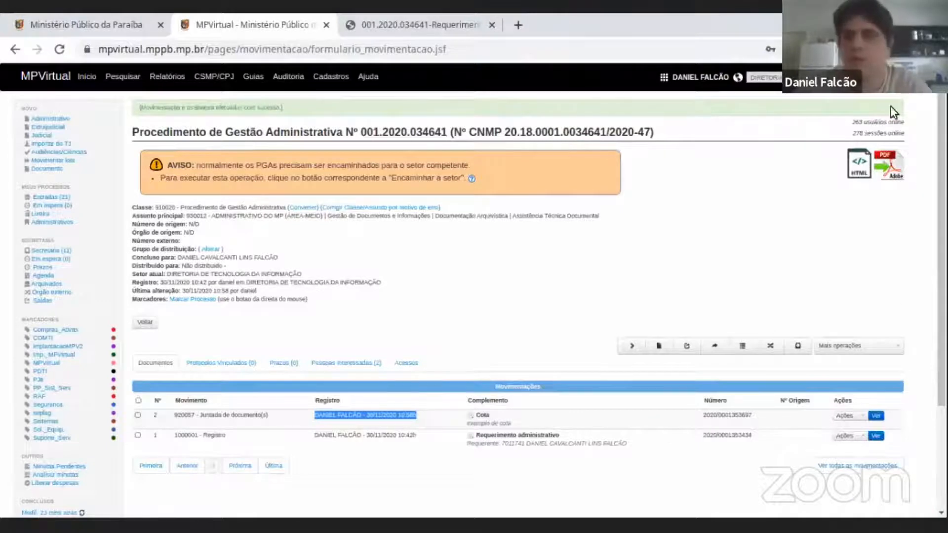
pyautogui.click(904, 120)
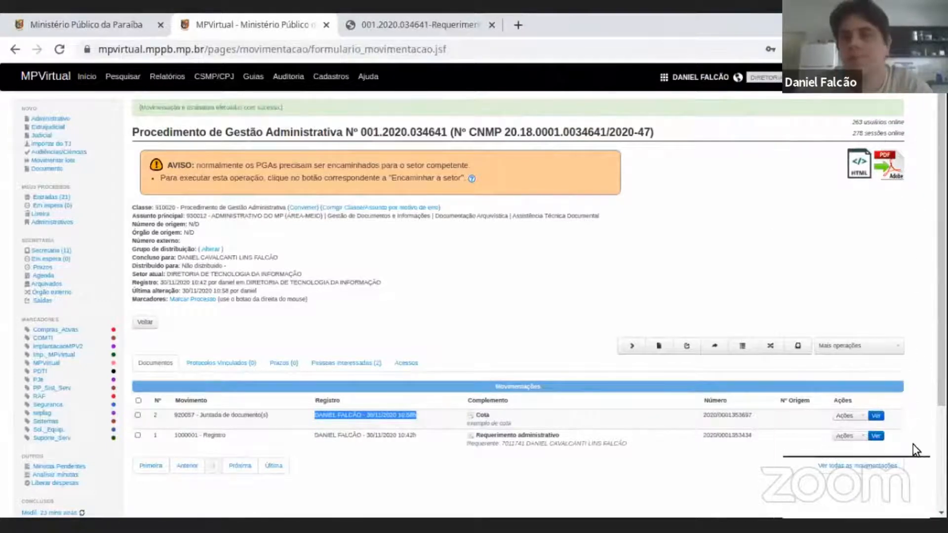
pyautogui.click(722, 288)
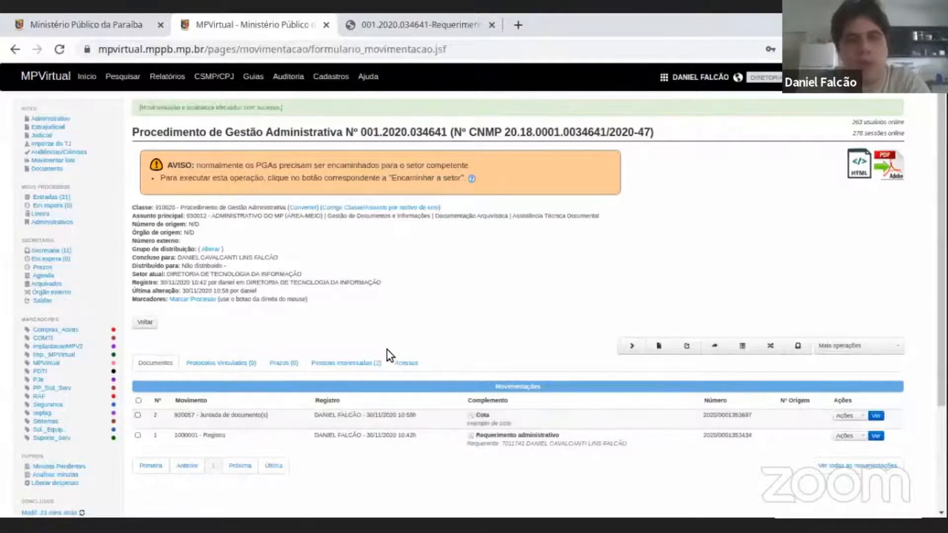
pyautogui.scroll(-1, 612, 266)
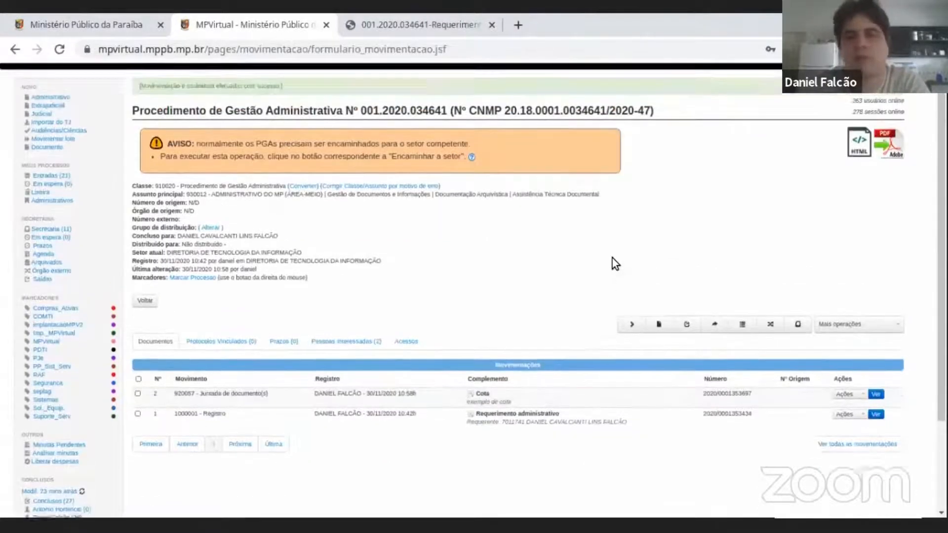
pyautogui.scroll(1, 612, 262)
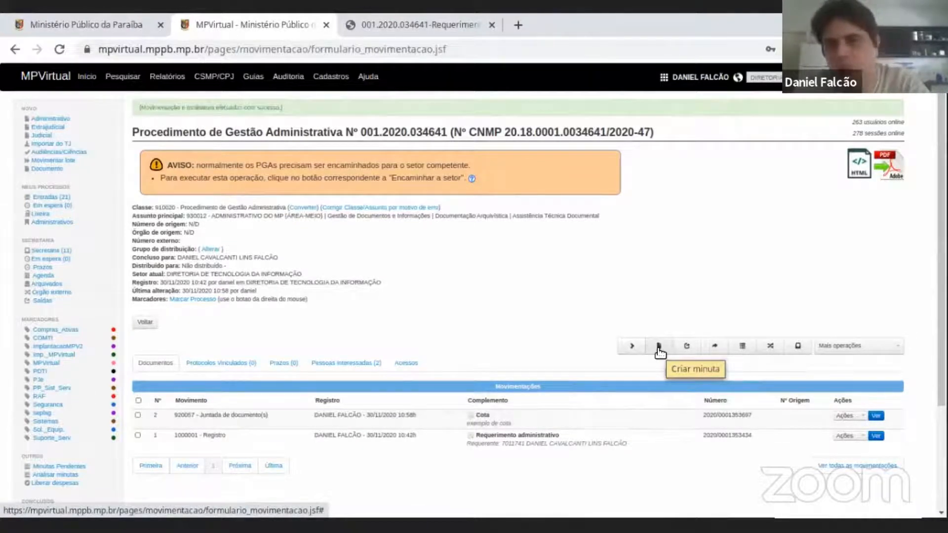
# Start a new draft (minuta) in the procedure with document type Cota and proceed to its registration form.
pyautogui.scroll(-2, 515, 250)
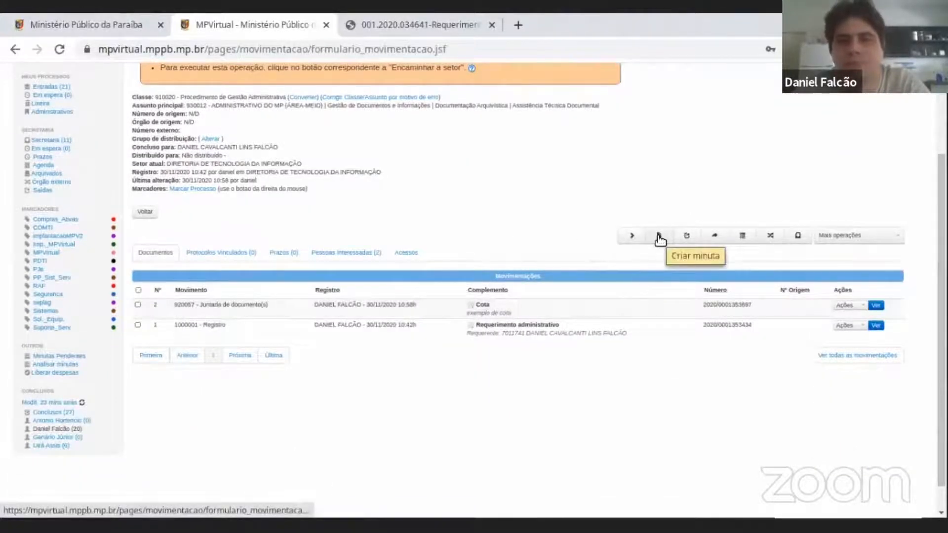
pyautogui.click(659, 236)
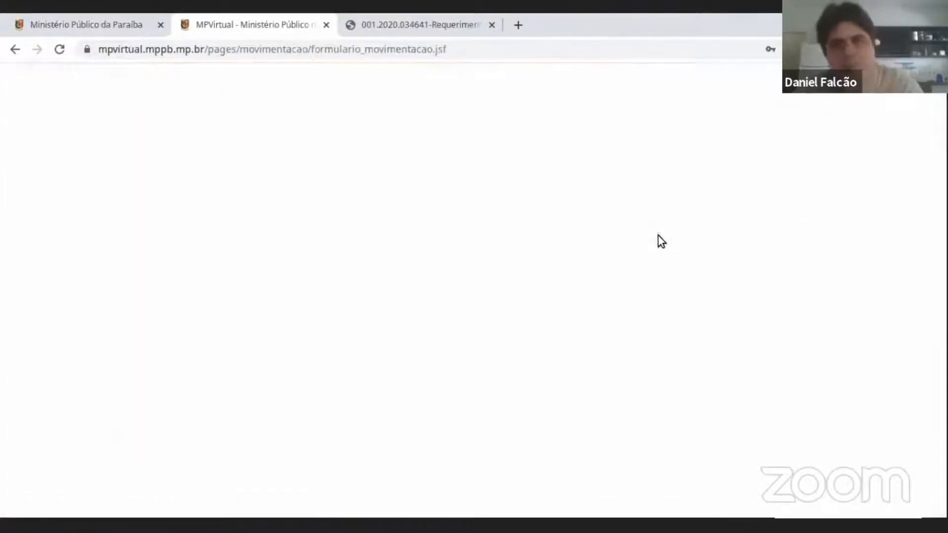
pyautogui.click(184, 163)
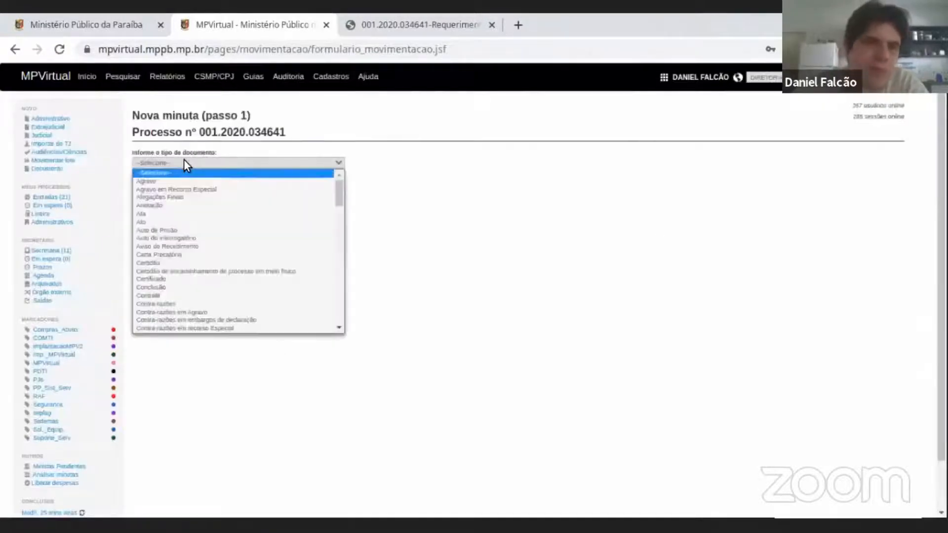
pyautogui.scroll(-5, 170, 229)
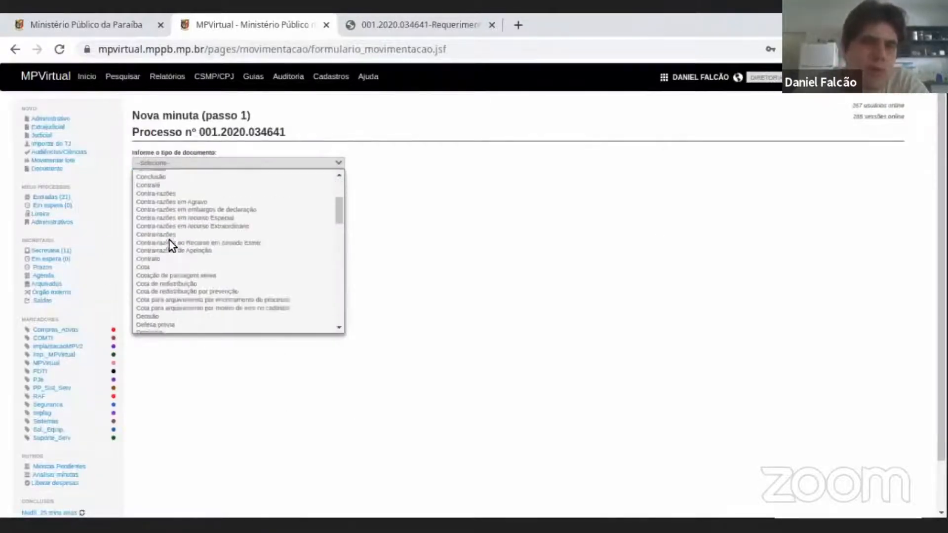
pyautogui.click(189, 267)
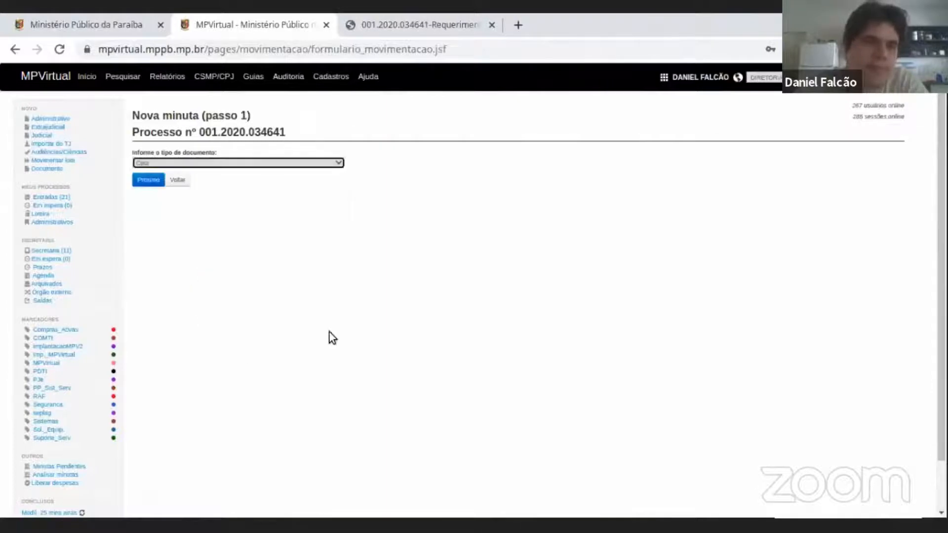
pyautogui.click(283, 163)
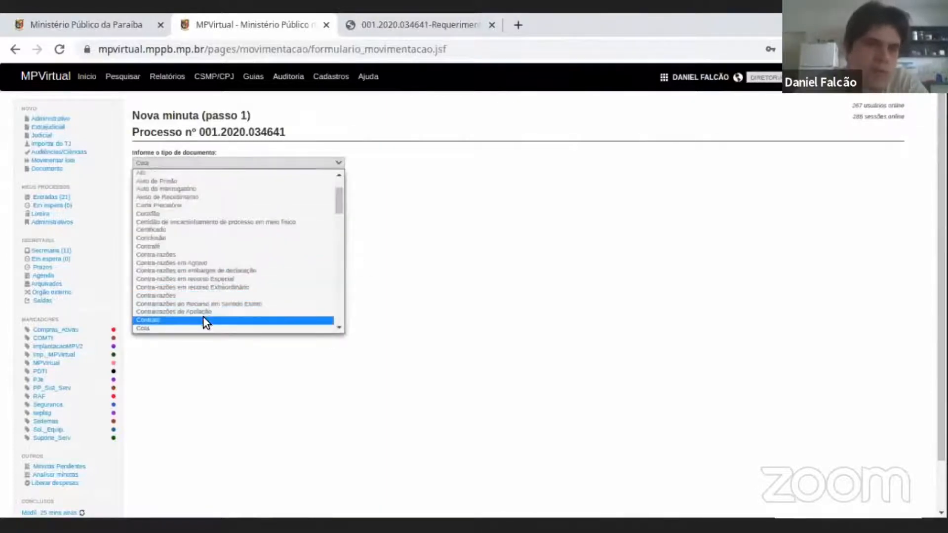
pyautogui.click(195, 328)
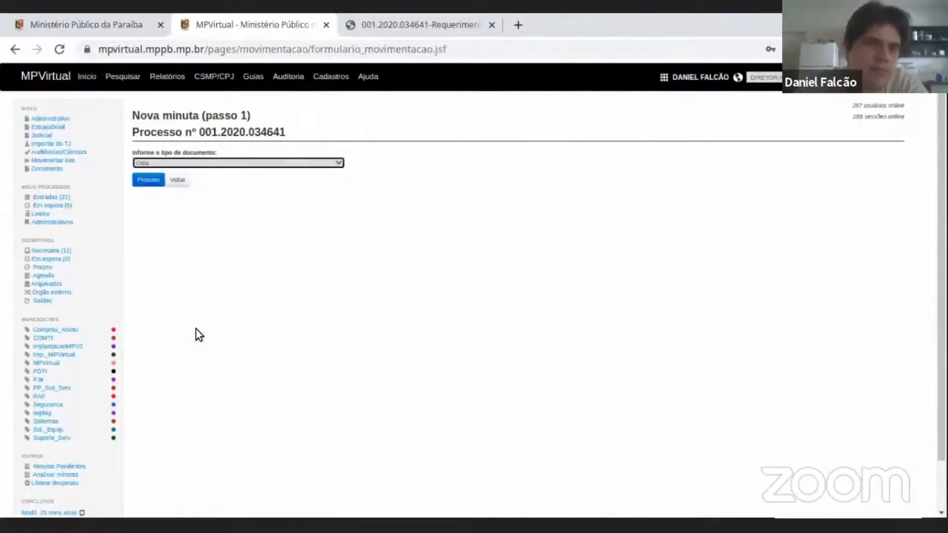
pyautogui.click(144, 184)
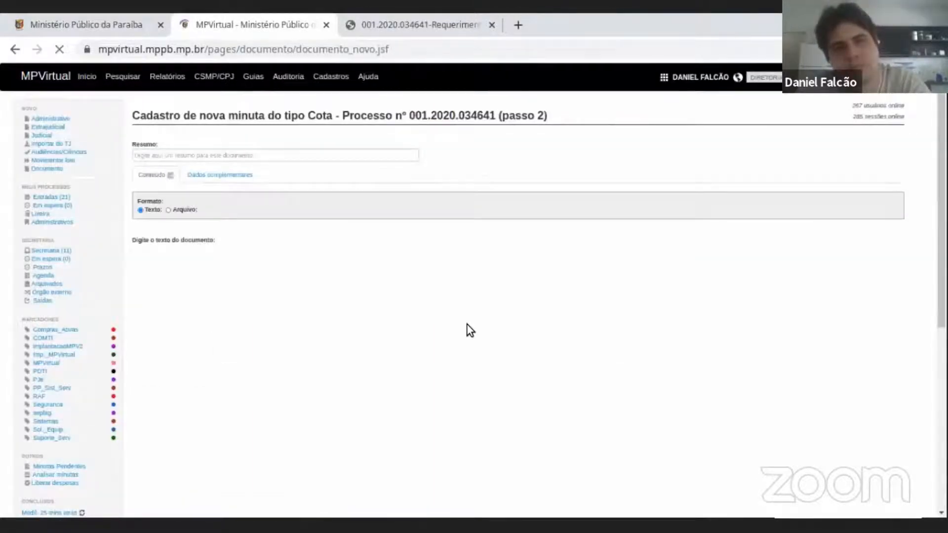
# Enter "segunda cota" as both the summary and the document text of the draft, and save it.
pyautogui.click(187, 155)
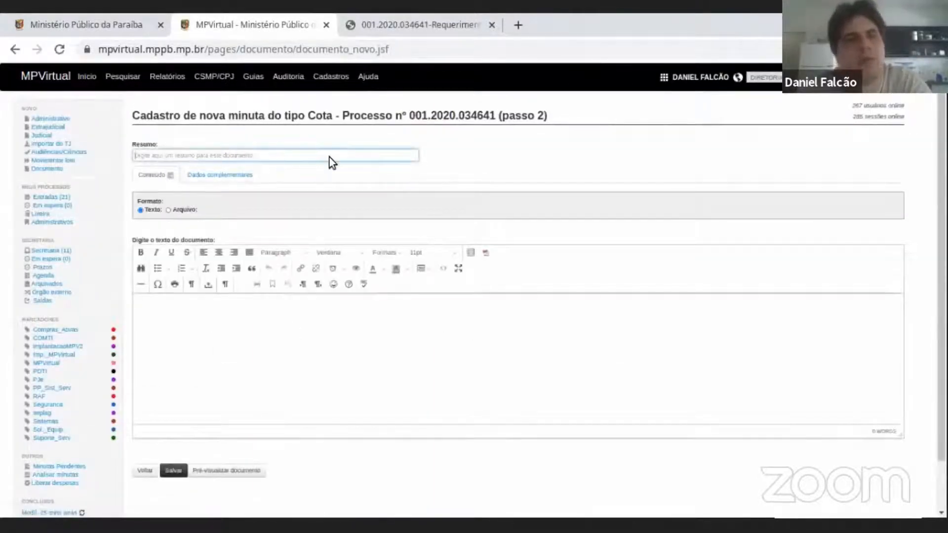
pyautogui.write('segunda cópia')
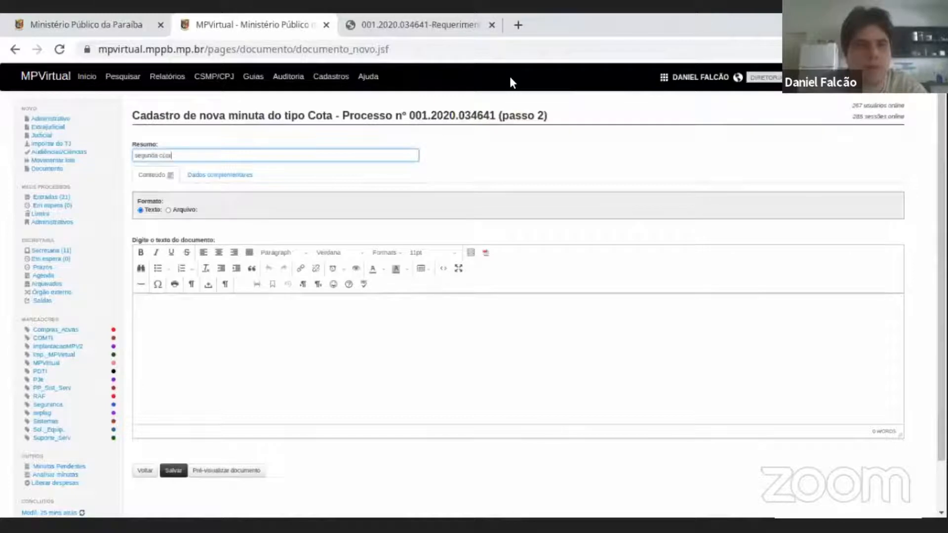
pyautogui.click(424, 328)
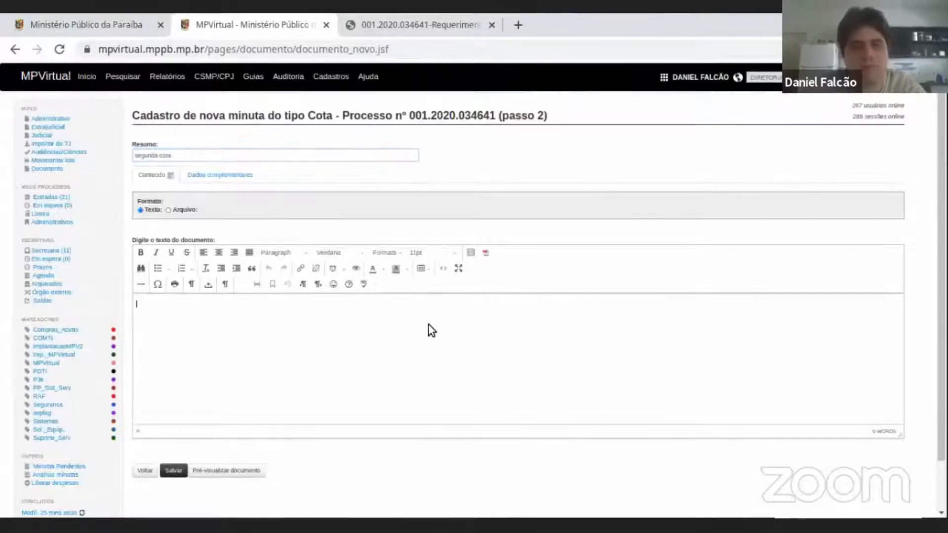
pyautogui.write('segunda cota')
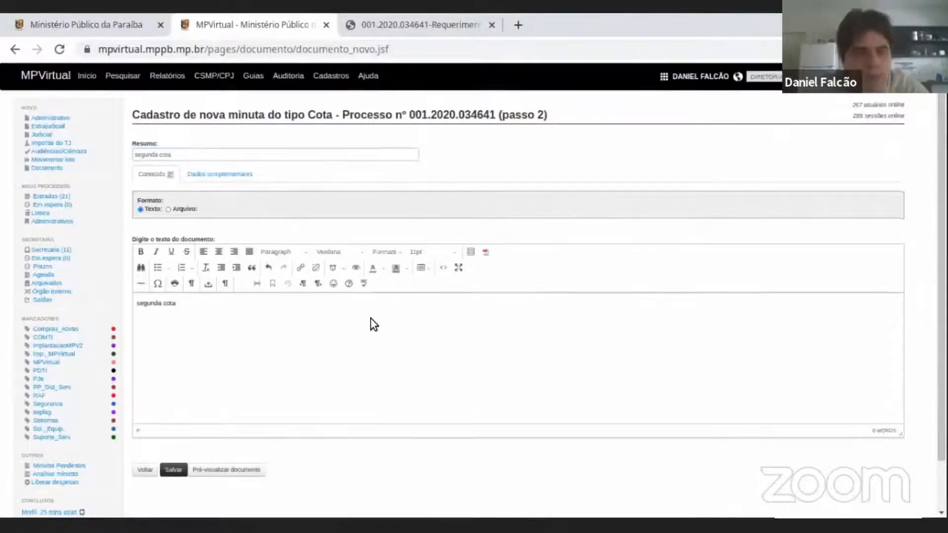
pyautogui.scroll(-1, 183, 402)
pyautogui.click(173, 416)
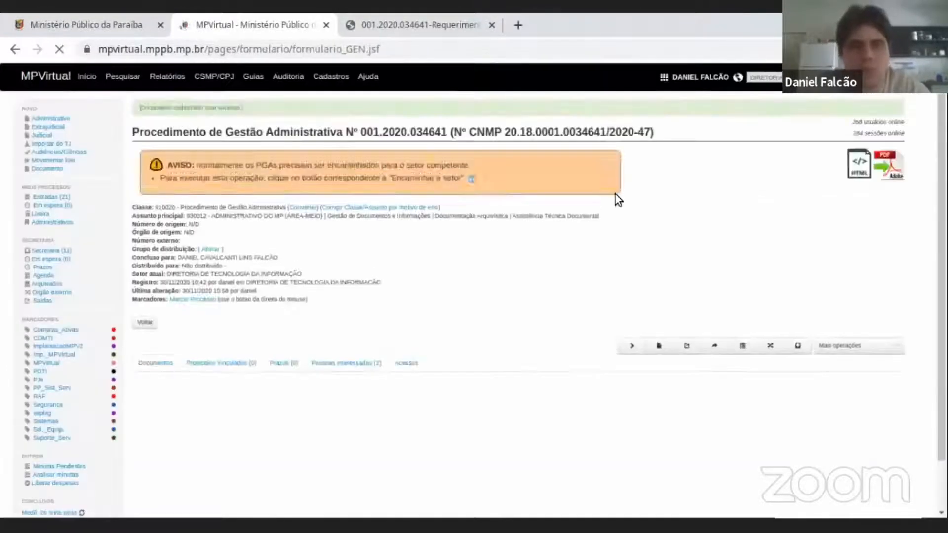
# Examine the procedure's pending drafts section (Minutas pendentes) above the list of movements.
pyautogui.scroll(-3, 674, 217)
pyautogui.scroll(2, 460, 263)
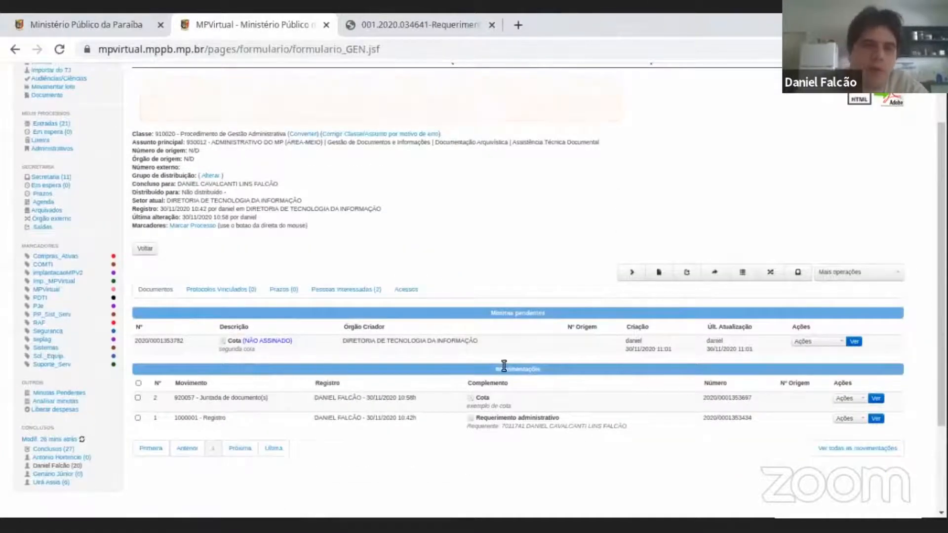
pyautogui.doubleClick(519, 313)
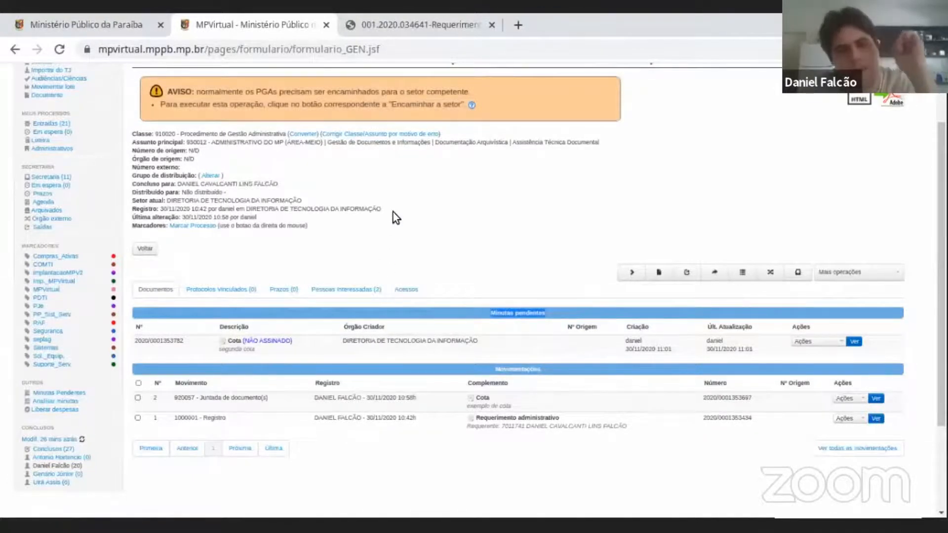
pyautogui.scroll(-2, 393, 212)
pyautogui.scroll(4, 393, 212)
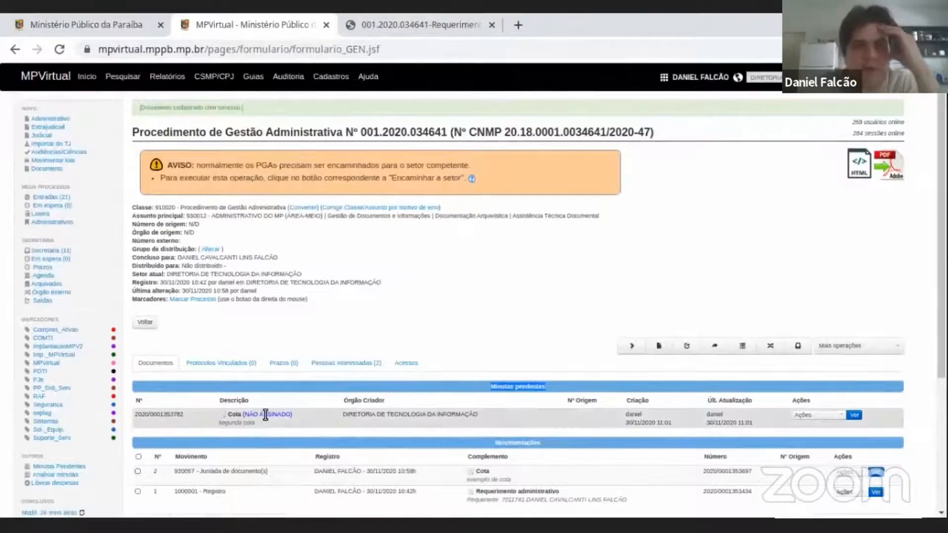
# View the pending Cota draft in the document viewer, check its text and signature marking, and close the viewer.
pyautogui.scroll(-1, 475, 423)
pyautogui.scroll(-1, 902, 334)
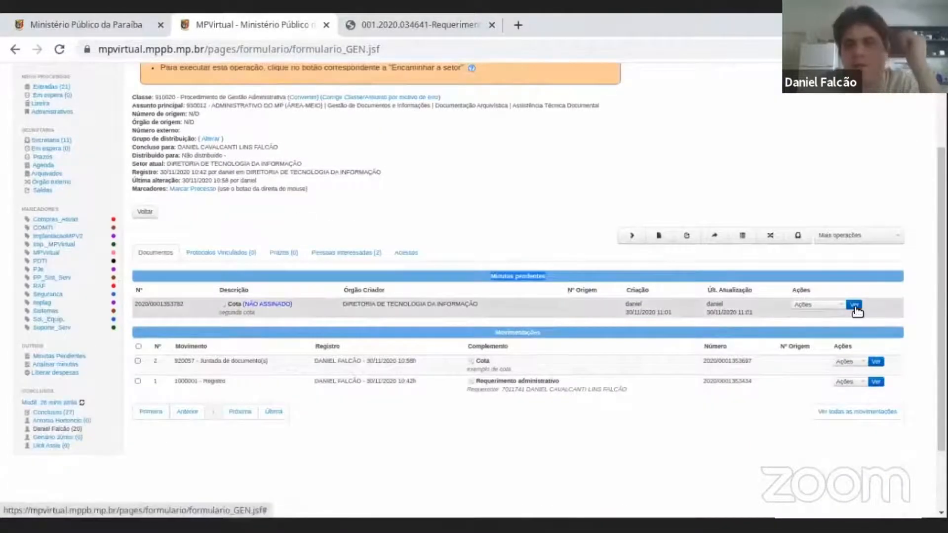
pyautogui.click(854, 304)
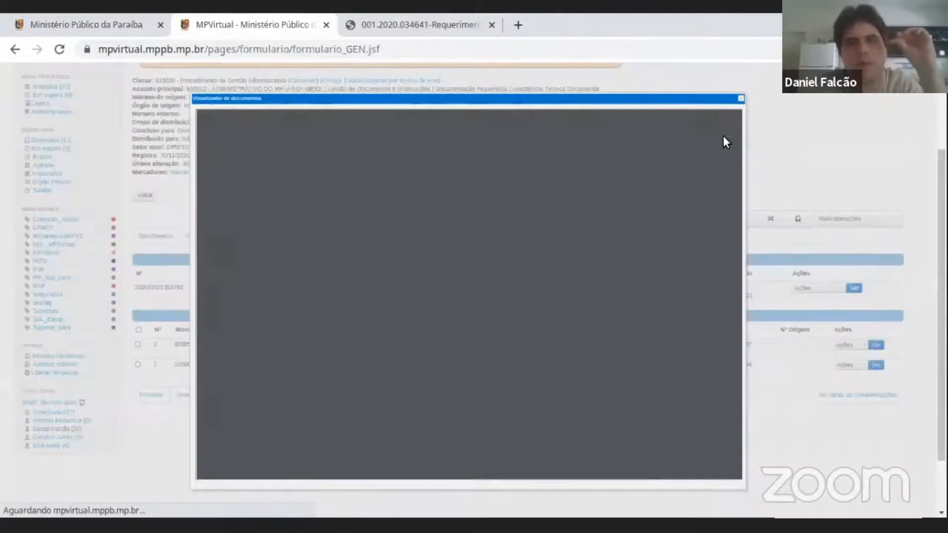
pyautogui.scroll(-2, 359, 268)
pyautogui.scroll(2, 347, 247)
pyautogui.tripleClick(329, 261)
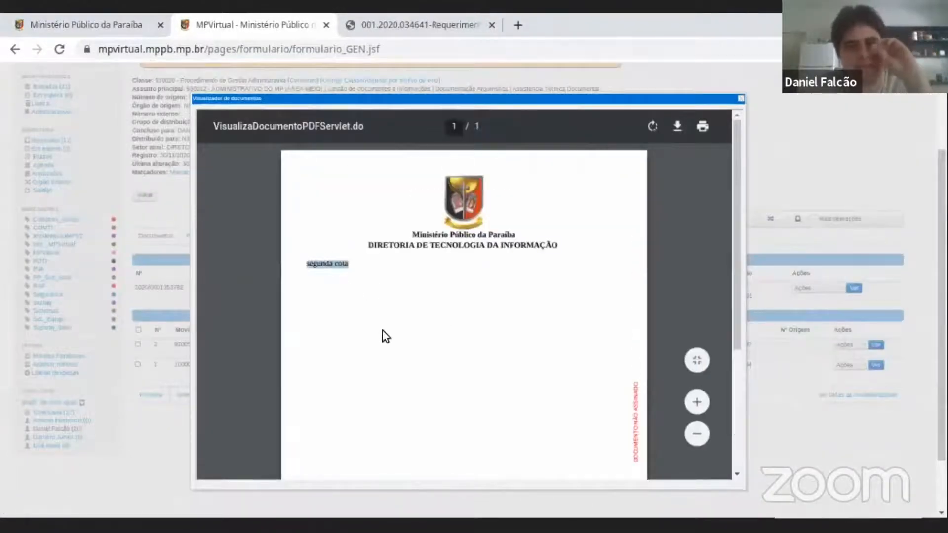
pyautogui.scroll(-3, 383, 333)
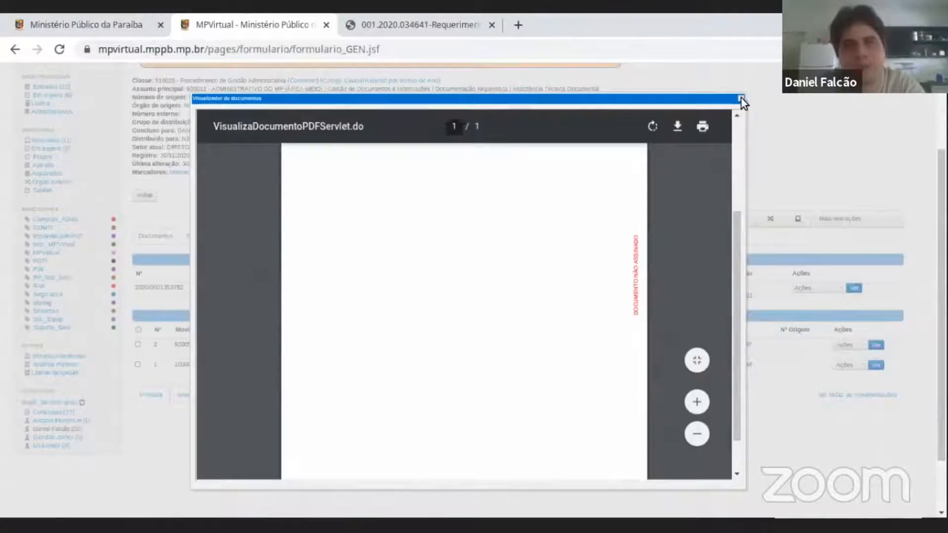
pyautogui.click(740, 98)
# Review the actions available for the pending Cota draft without choosing one.
pyautogui.scroll(3, 276, 277)
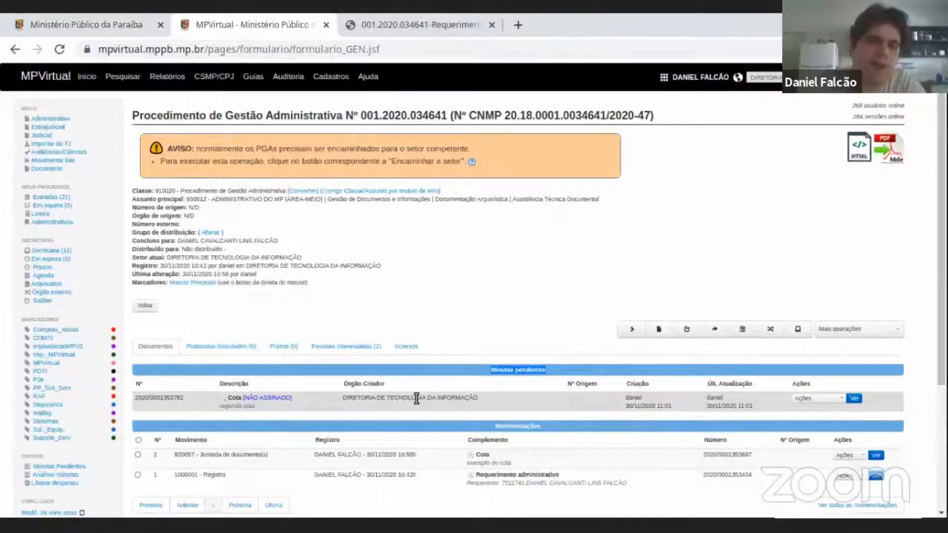
pyautogui.click(838, 399)
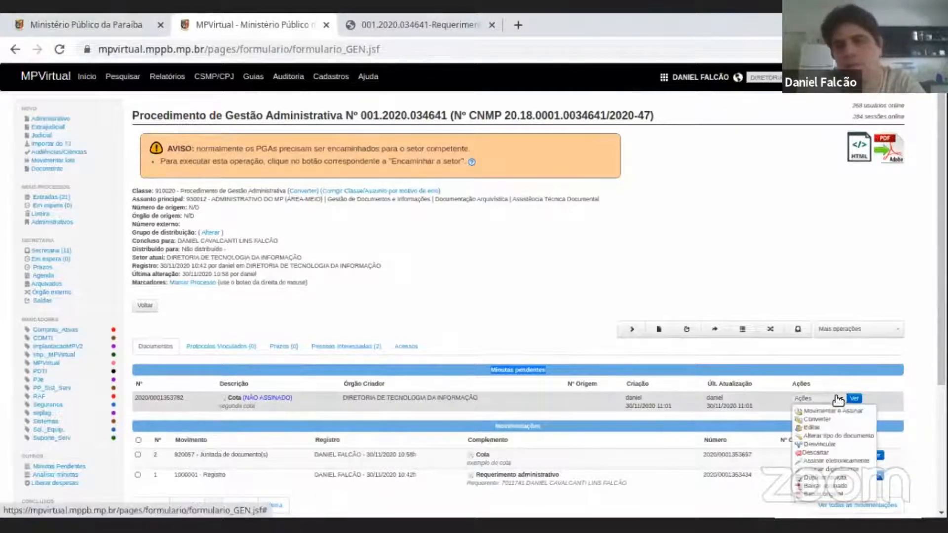
pyautogui.click(837, 399)
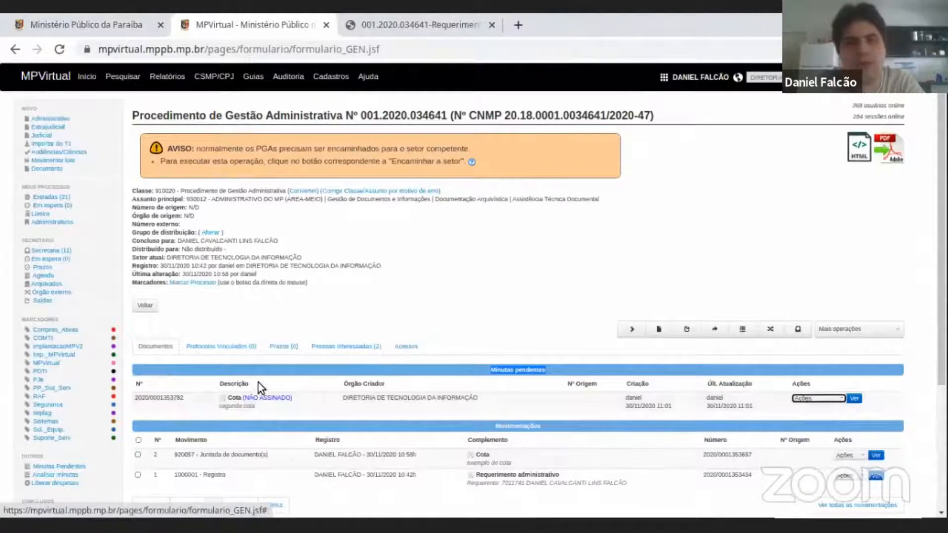
pyautogui.scroll(-2, 476, 239)
pyautogui.scroll(2, 476, 242)
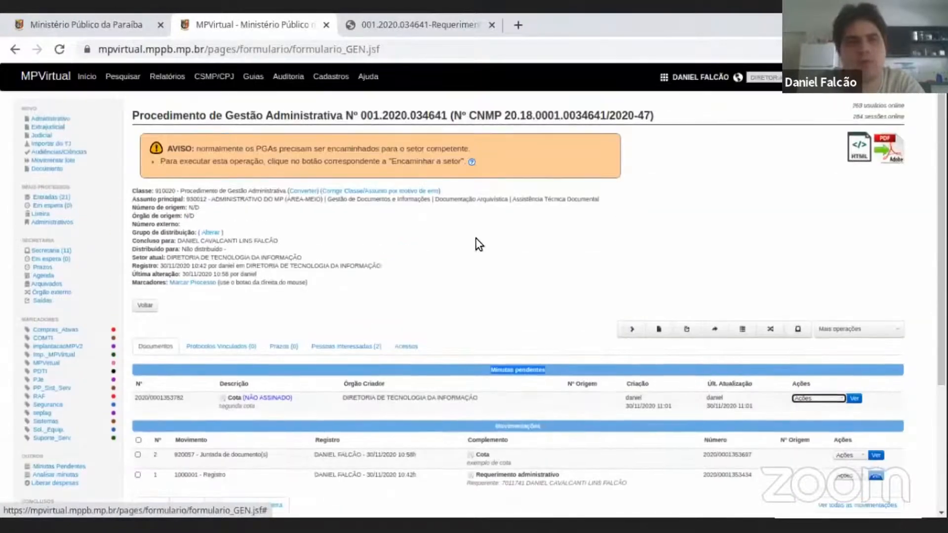
# Locate the procedure's operation for forwarding it to a member or staff member (Encaminhar a membro/servidor).
pyautogui.scroll(-3, 581, 279)
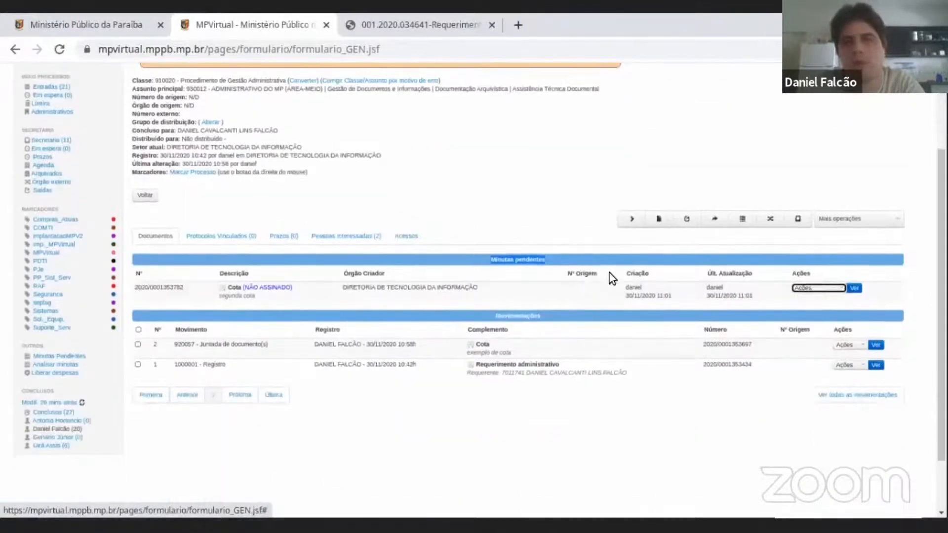
pyautogui.click(687, 219)
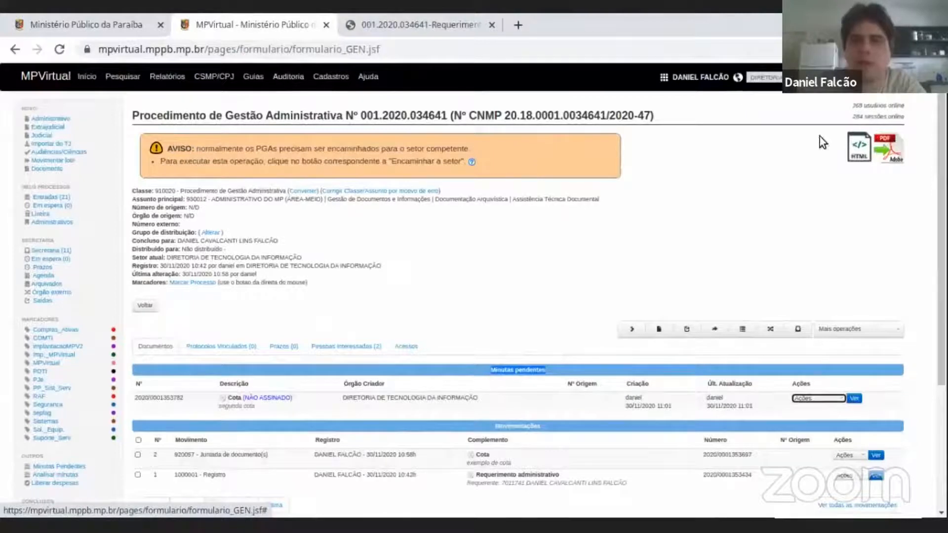
pyautogui.scroll(-2, 821, 244)
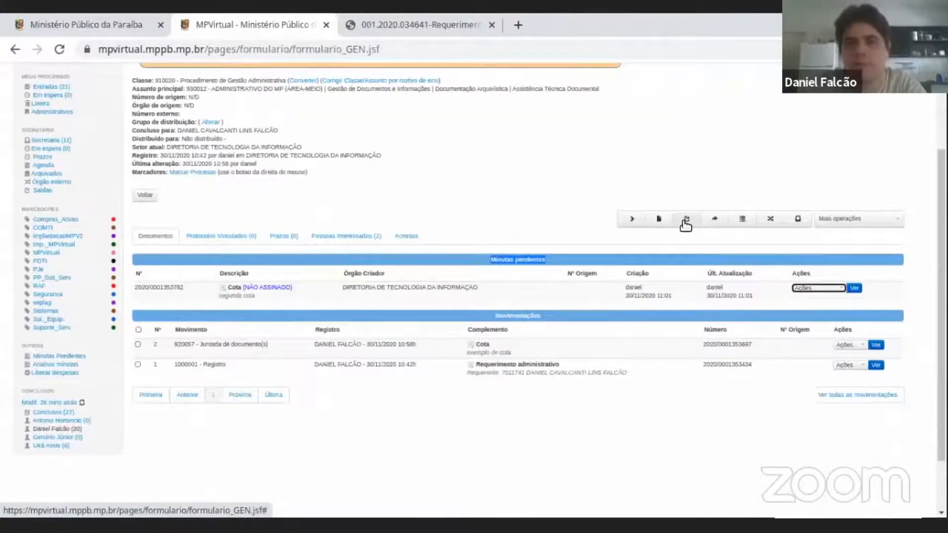
pyautogui.scroll(2, 686, 224)
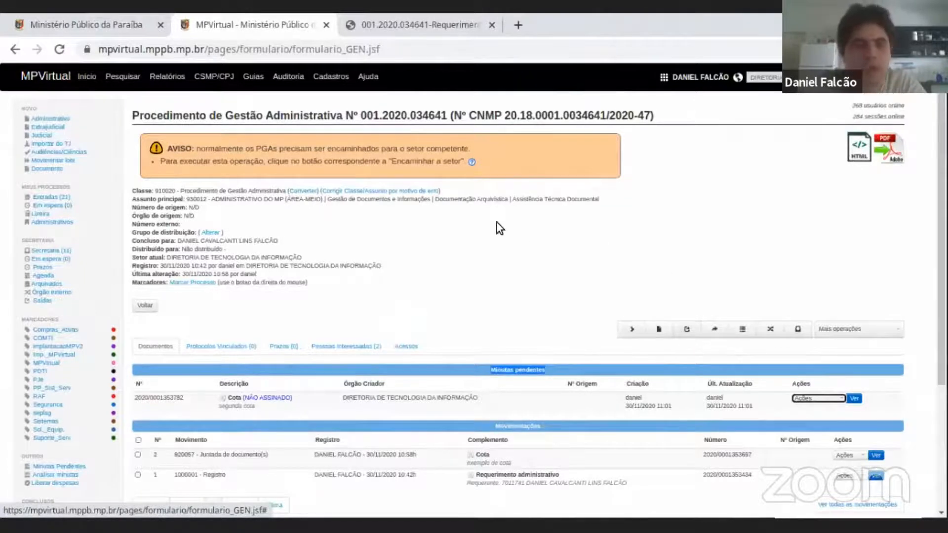
# Open the form for forwarding the procedure to a member or staff member.
pyautogui.scroll(-2, 522, 229)
pyautogui.scroll(2, 716, 217)
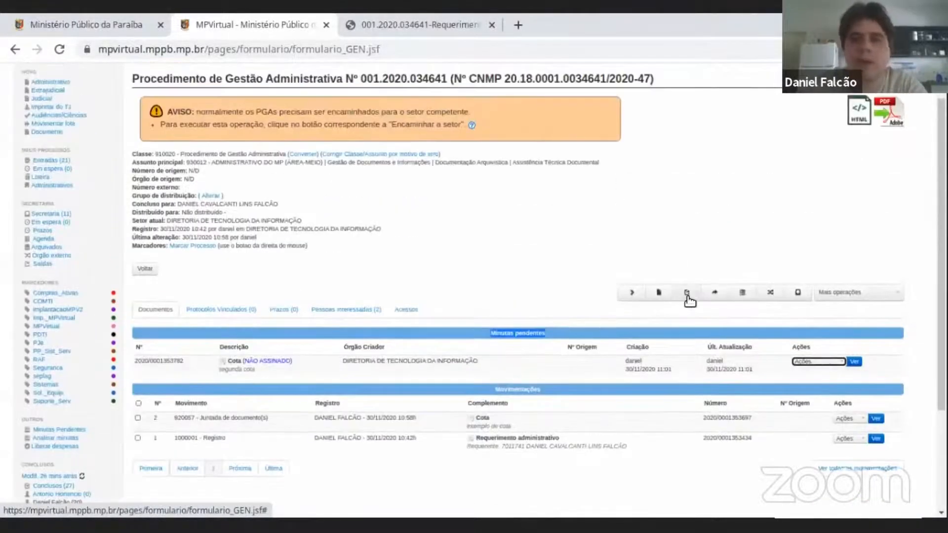
pyautogui.scroll(1, 689, 299)
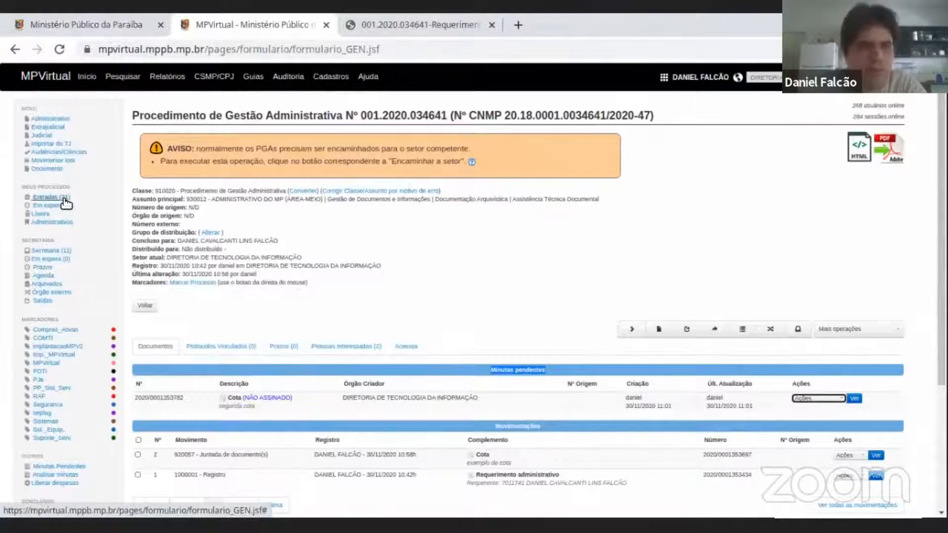
pyautogui.scroll(-3, 118, 193)
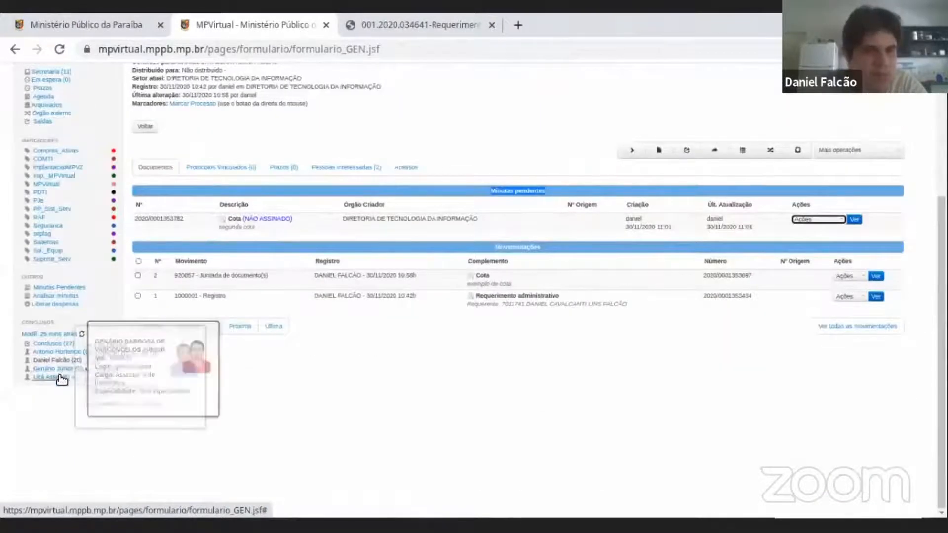
pyautogui.scroll(3, 701, 245)
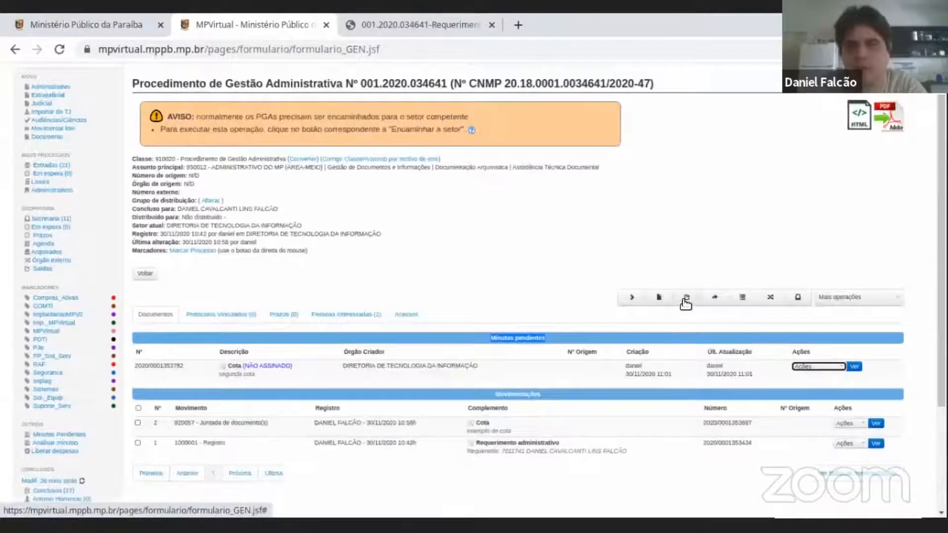
pyautogui.click(686, 298)
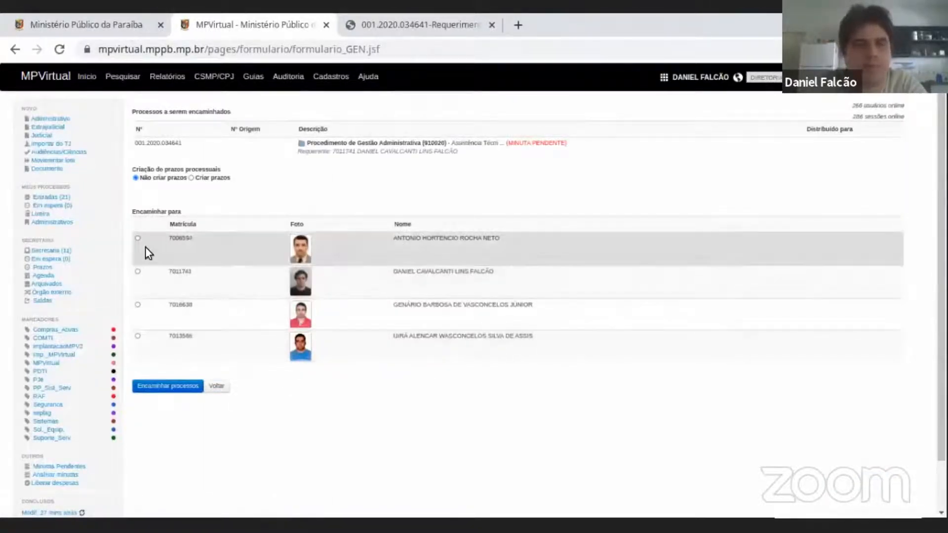
# Choose the fourth listed staff member as recipient and forward the procedure to that person.
pyautogui.click(137, 237)
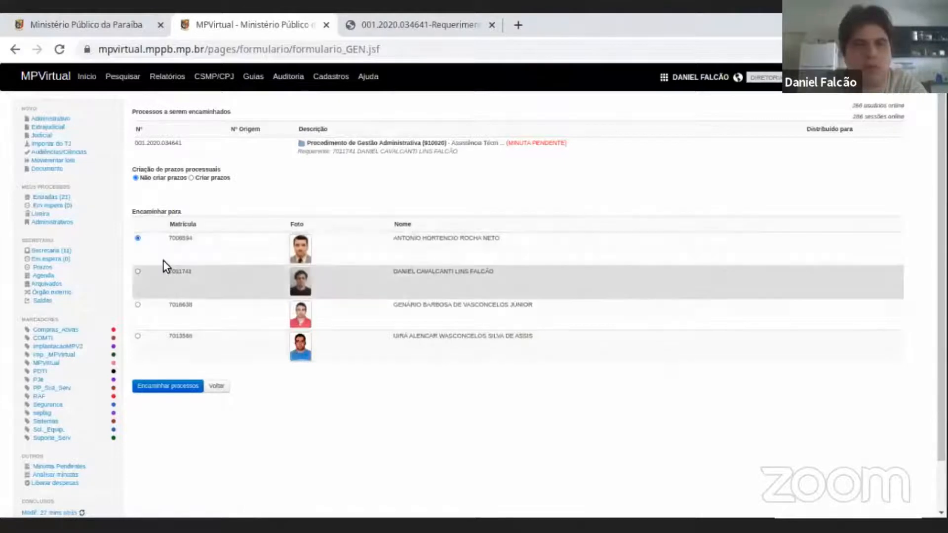
pyautogui.click(138, 271)
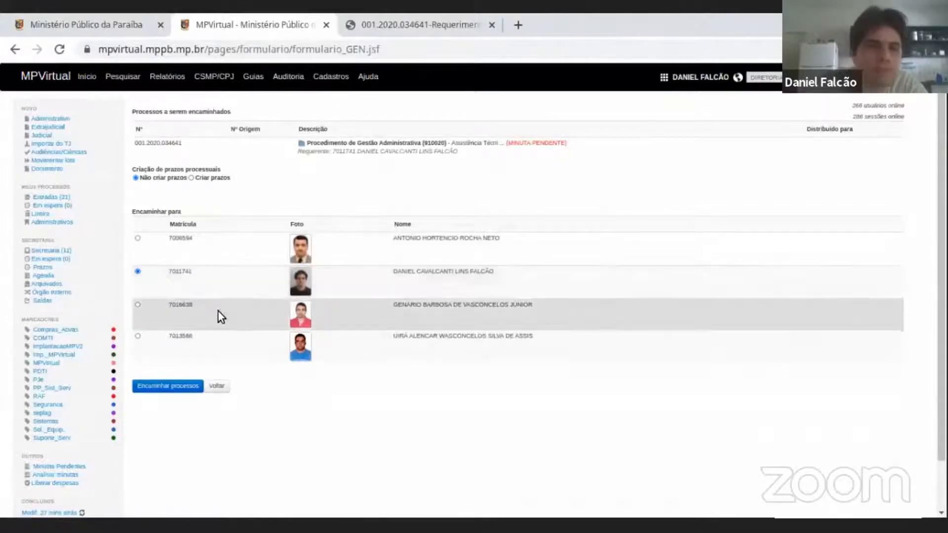
pyautogui.click(138, 305)
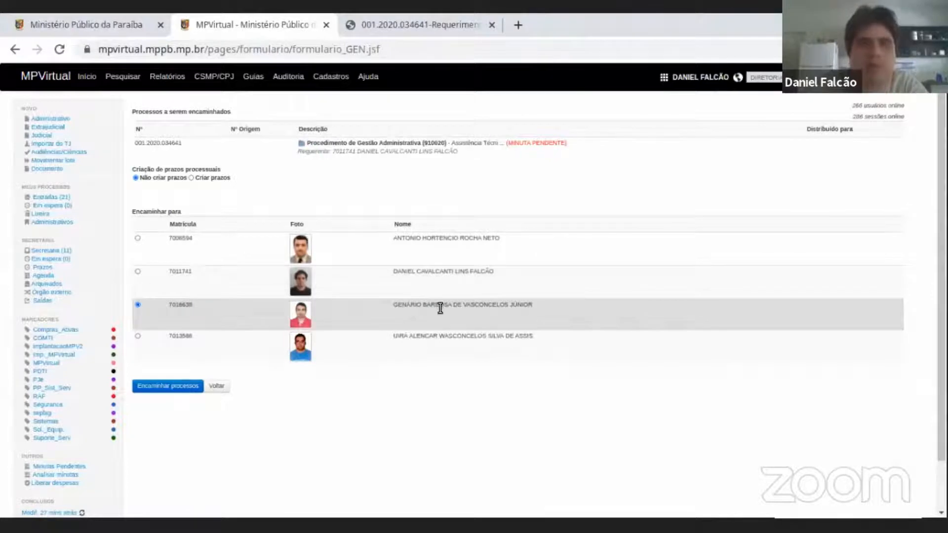
pyautogui.click(138, 337)
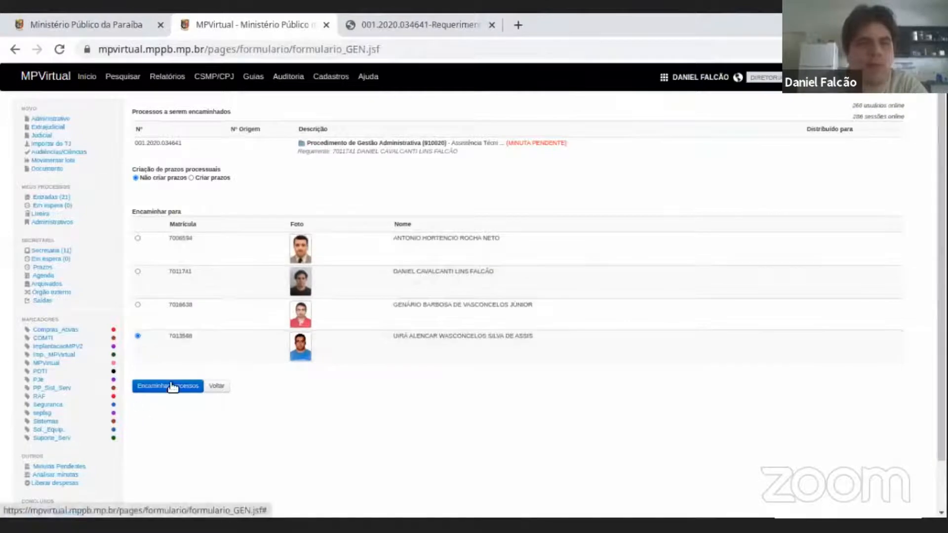
pyautogui.scroll(-1, 172, 389)
pyautogui.scroll(1, 173, 385)
pyautogui.click(168, 390)
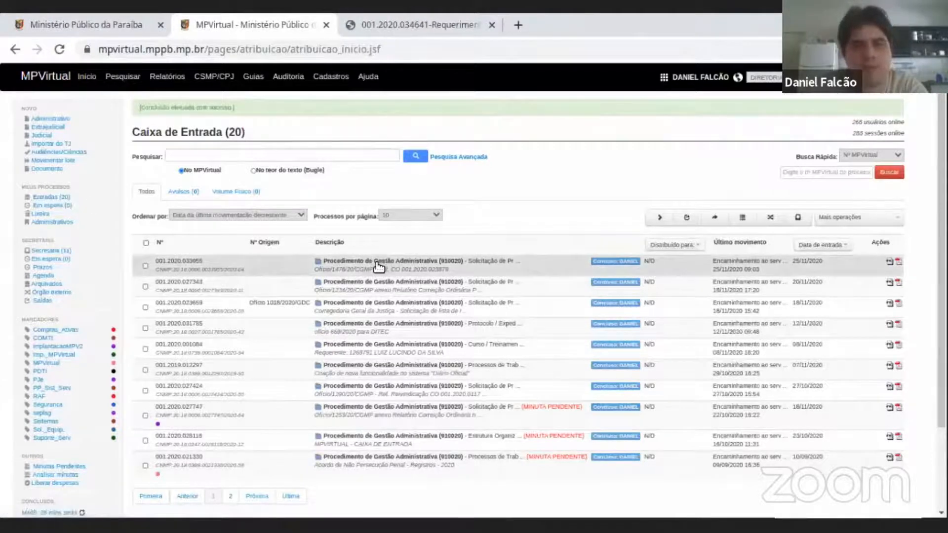
# Open the recipient's list of concluded processes and open the procedure just forwarded there.
pyautogui.scroll(-3, 195, 217)
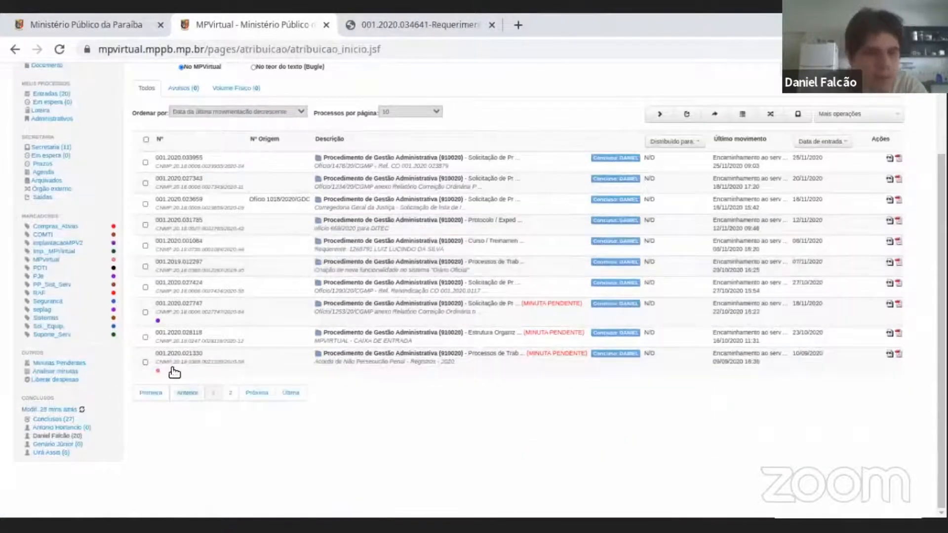
pyautogui.moveTo(58, 455)
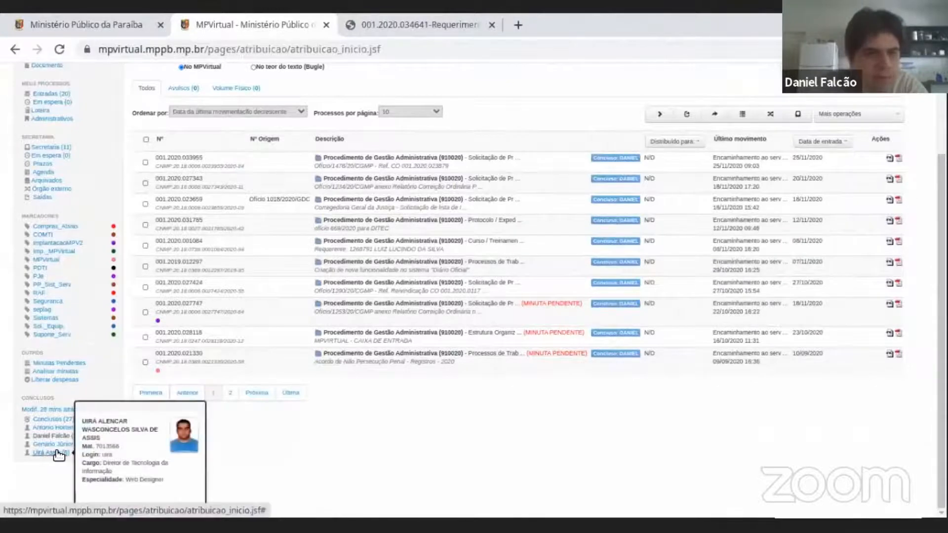
pyautogui.click(56, 452)
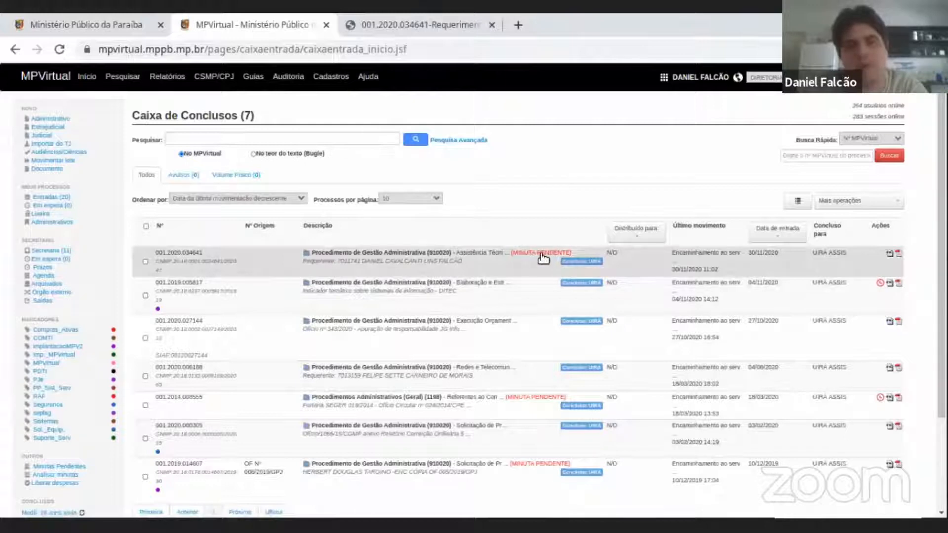
pyautogui.click(400, 257)
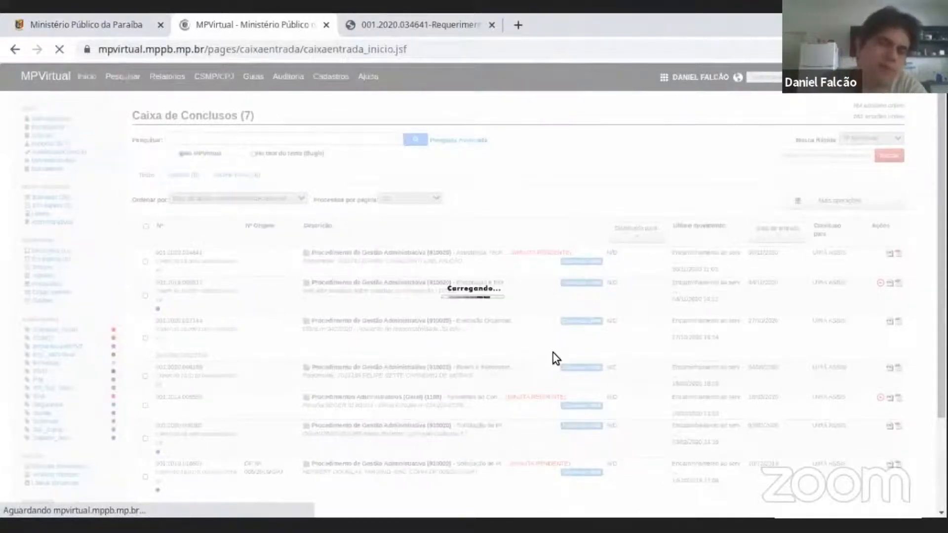
# Take the forwarded procedure back for the logged-in account with the operation Fazer conclusão para mim.
pyautogui.scroll(-3, 741, 332)
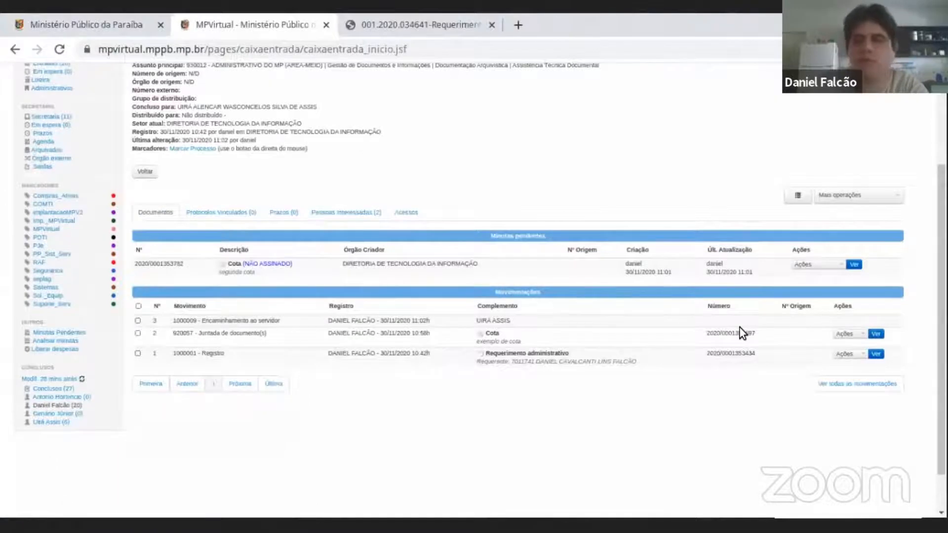
pyautogui.scroll(3, 455, 378)
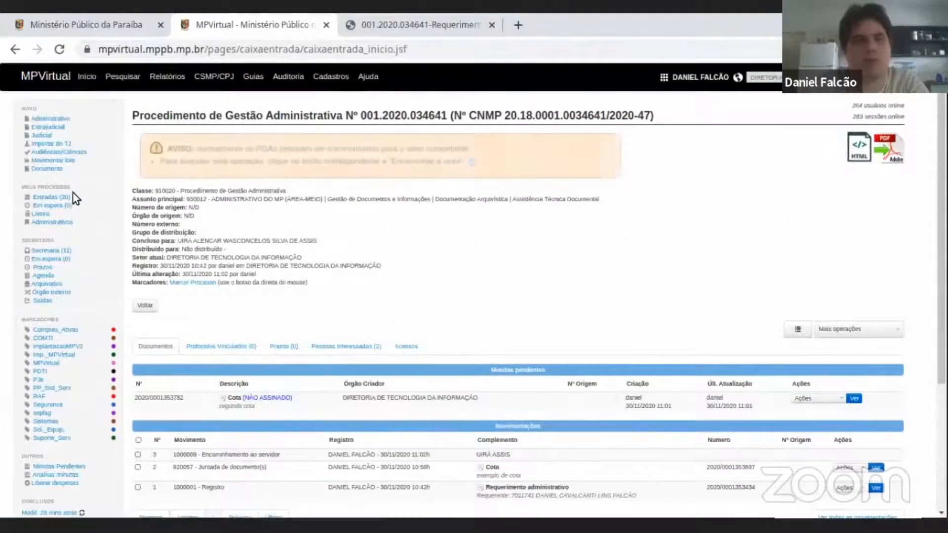
pyautogui.scroll(-4, 419, 213)
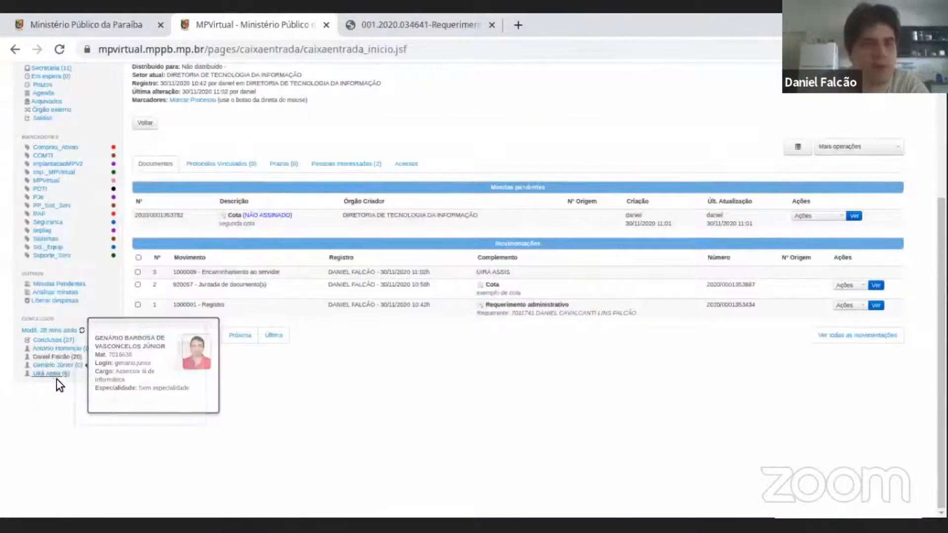
pyautogui.scroll(3, 541, 381)
pyautogui.scroll(1, 307, 288)
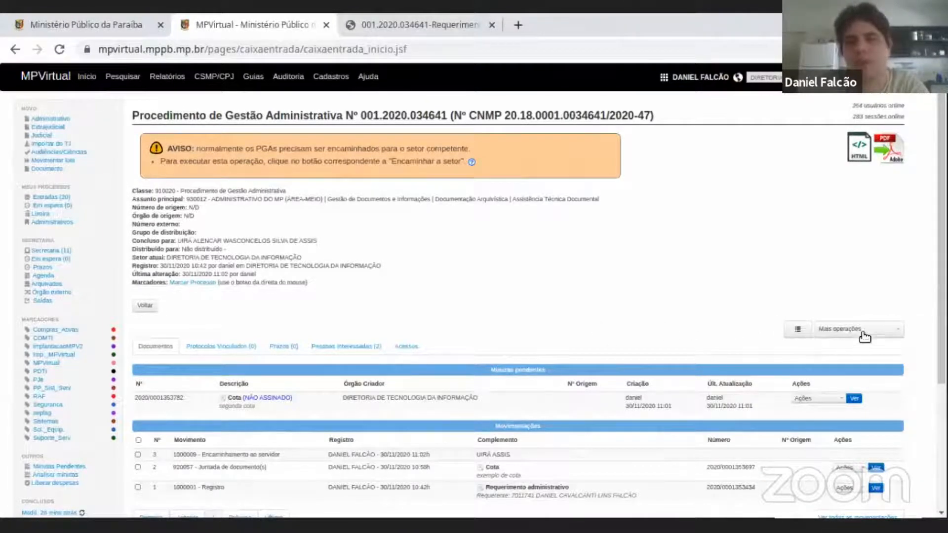
pyautogui.scroll(-2, 858, 209)
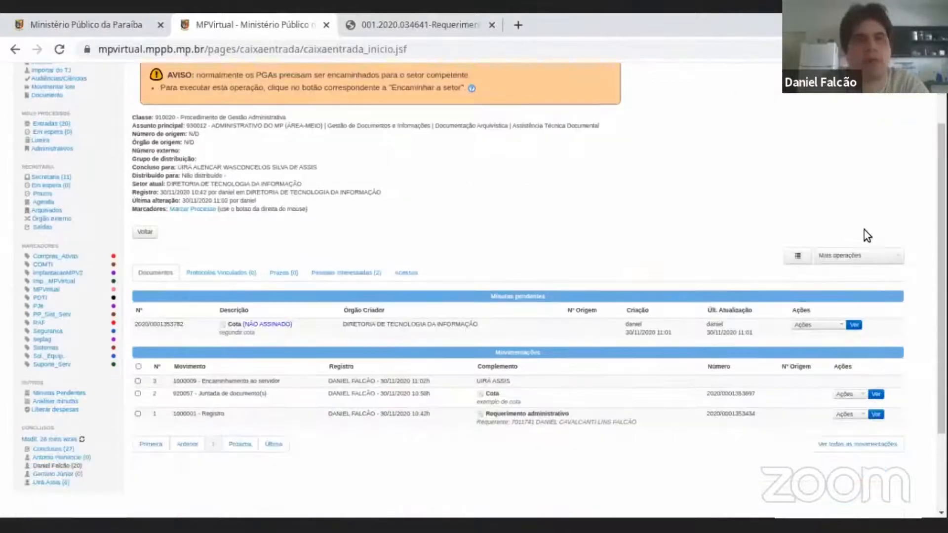
pyautogui.click(863, 257)
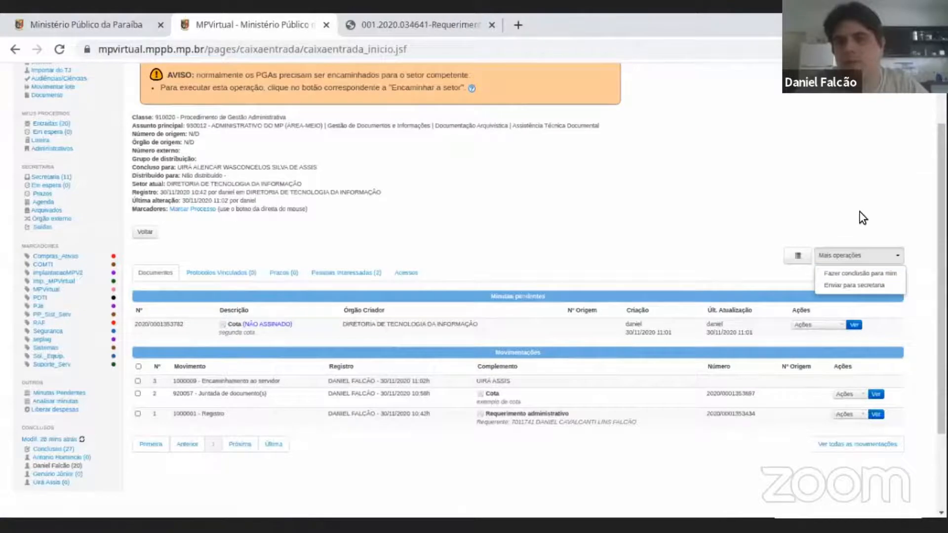
pyautogui.scroll(2, 860, 212)
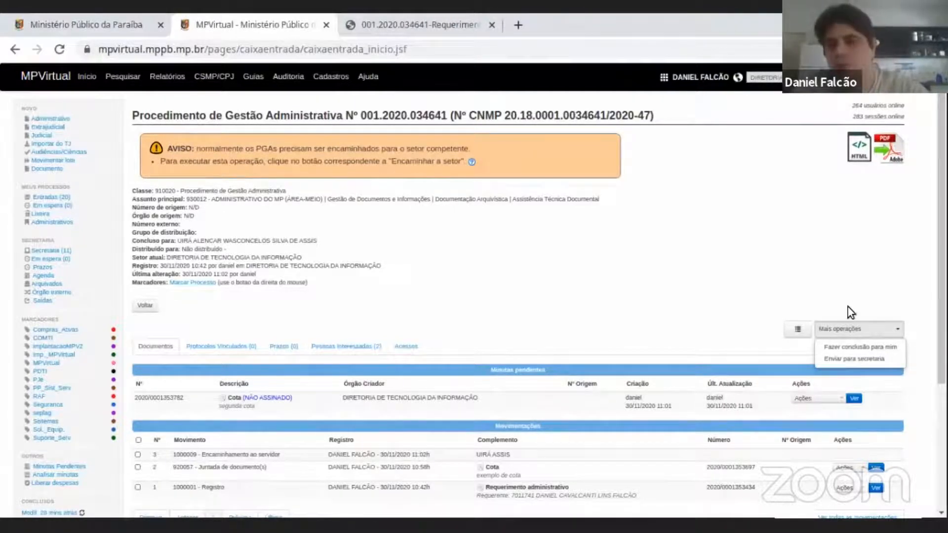
pyautogui.click(858, 347)
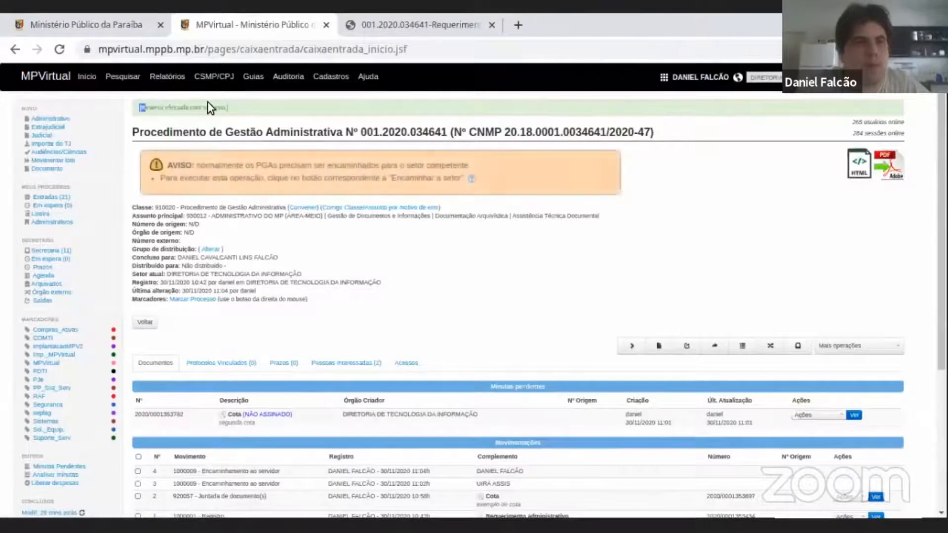
# Reopen the procedure from the Entradas box and review the actions available for its pending Cota draft.
pyautogui.click(56, 199)
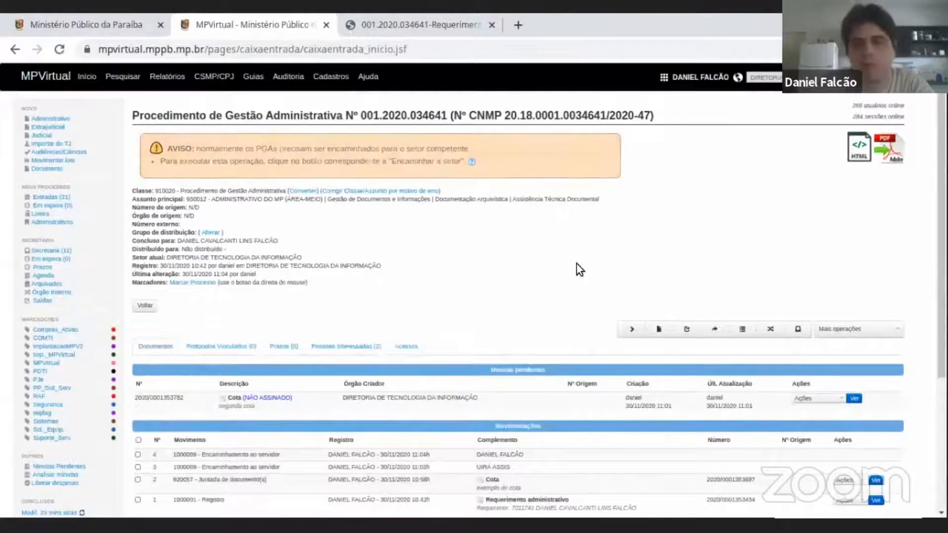
pyautogui.scroll(-3, 583, 266)
pyautogui.click(819, 252)
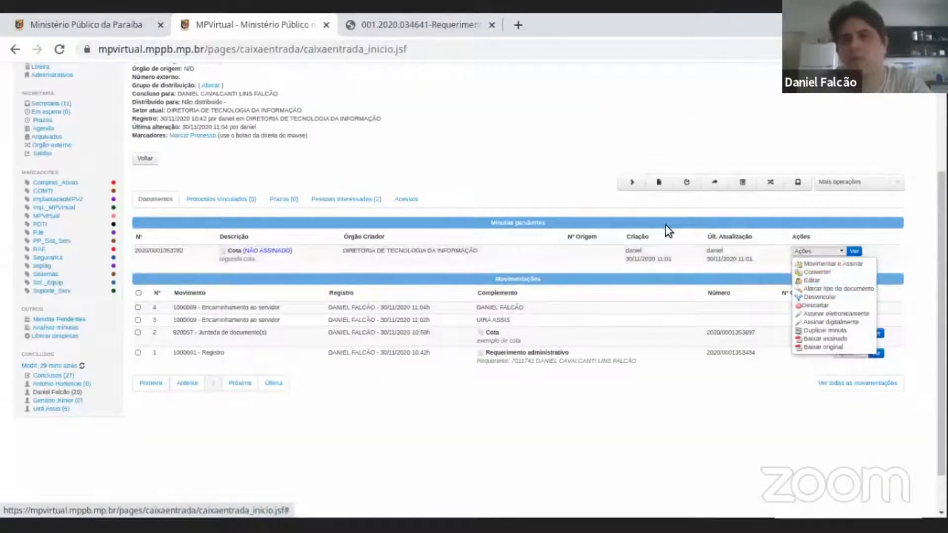
pyautogui.scroll(3, 480, 155)
pyautogui.click(502, 254)
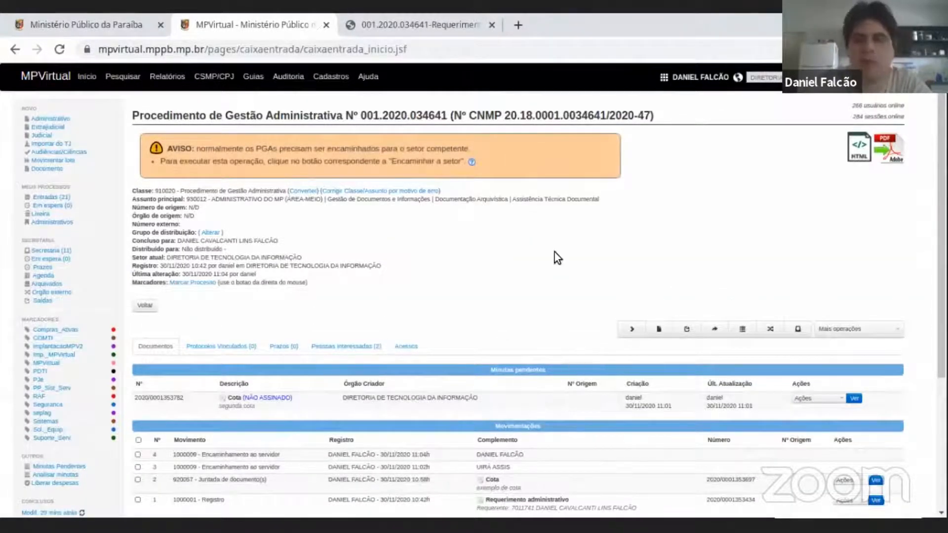
# Open the pending Cota draft for editing and add the line "finalizado" below "segunda cota" in its text.
pyautogui.scroll(-2, 557, 257)
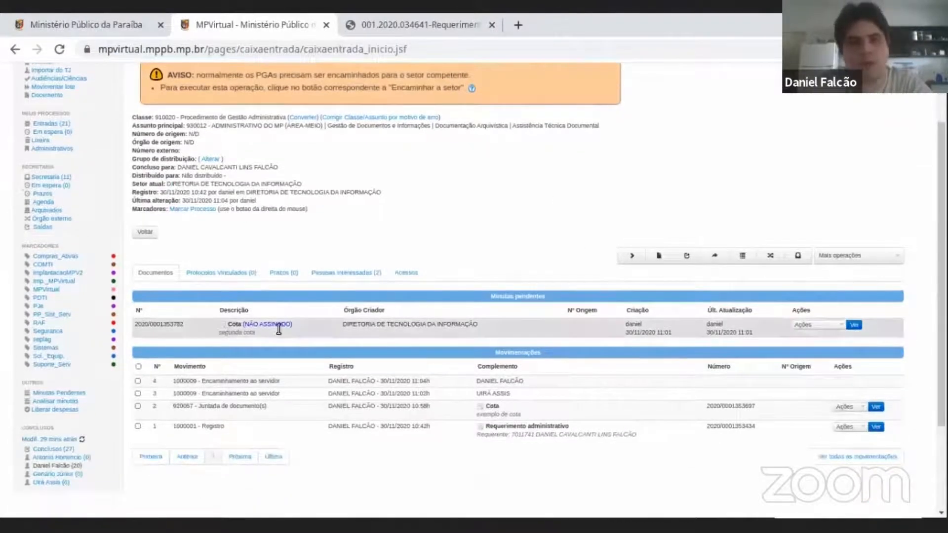
pyautogui.scroll(2, 511, 296)
pyautogui.scroll(-2, 515, 293)
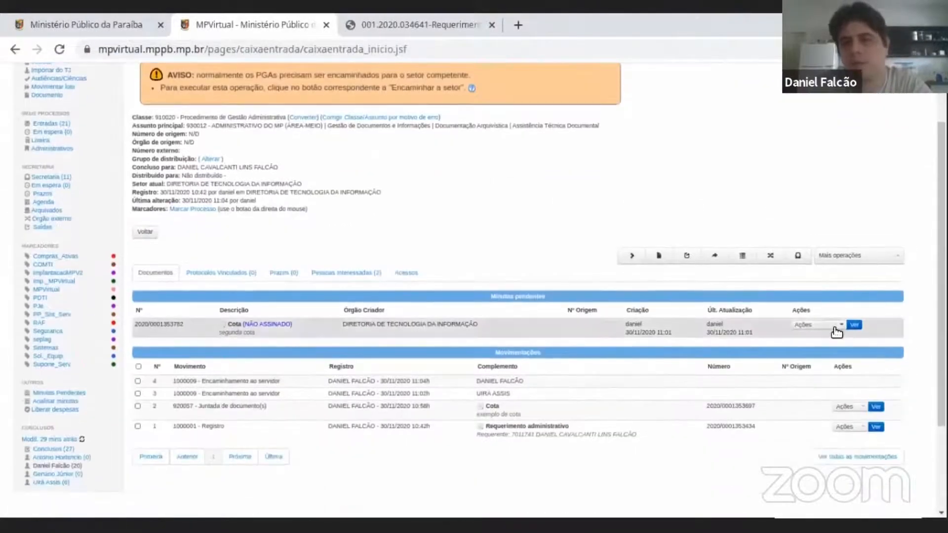
pyautogui.click(835, 326)
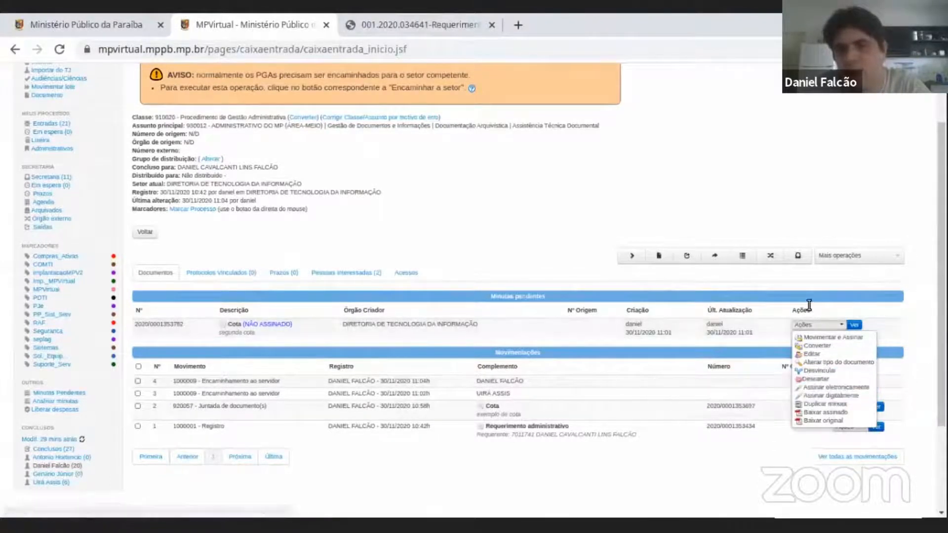
pyautogui.click(813, 354)
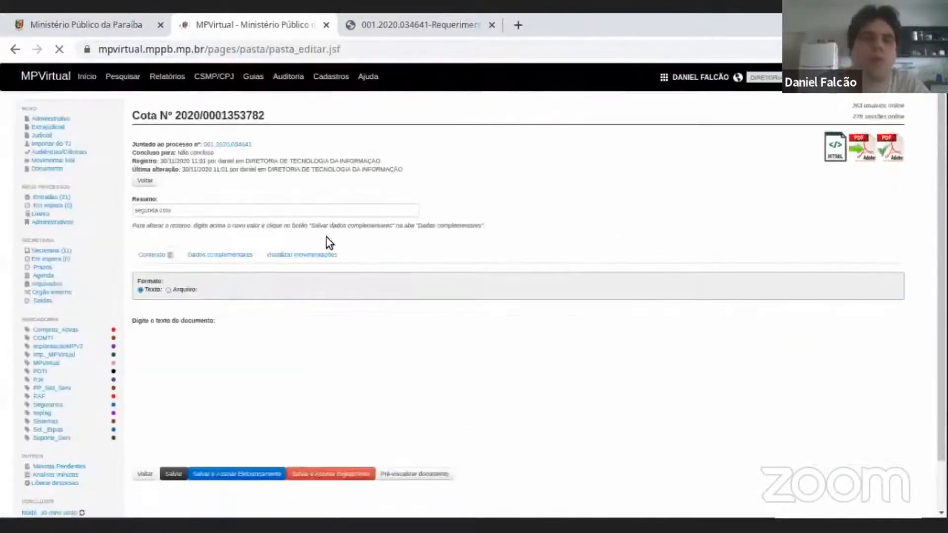
pyautogui.scroll(-2, 297, 249)
pyautogui.click(244, 330)
pyautogui.press('Return')
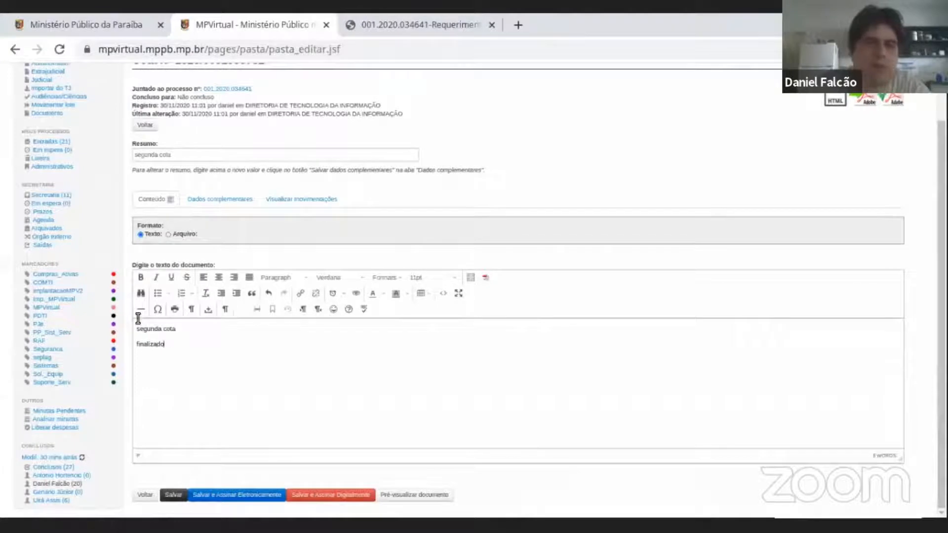
pyautogui.hotkey('ctrl', 'a')
pyautogui.click(250, 371)
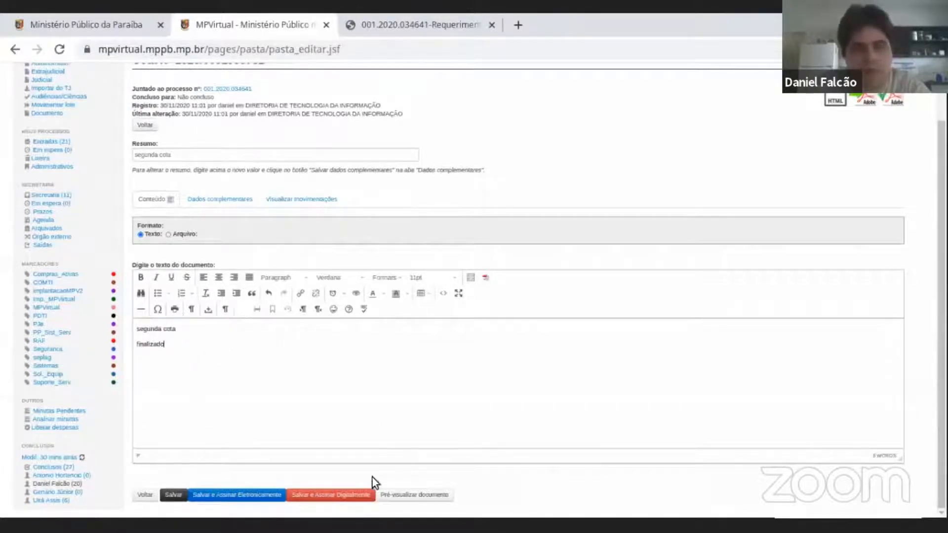
# Save and electronically sign the edited Cota draft, entering the account password.
pyautogui.click(236, 495)
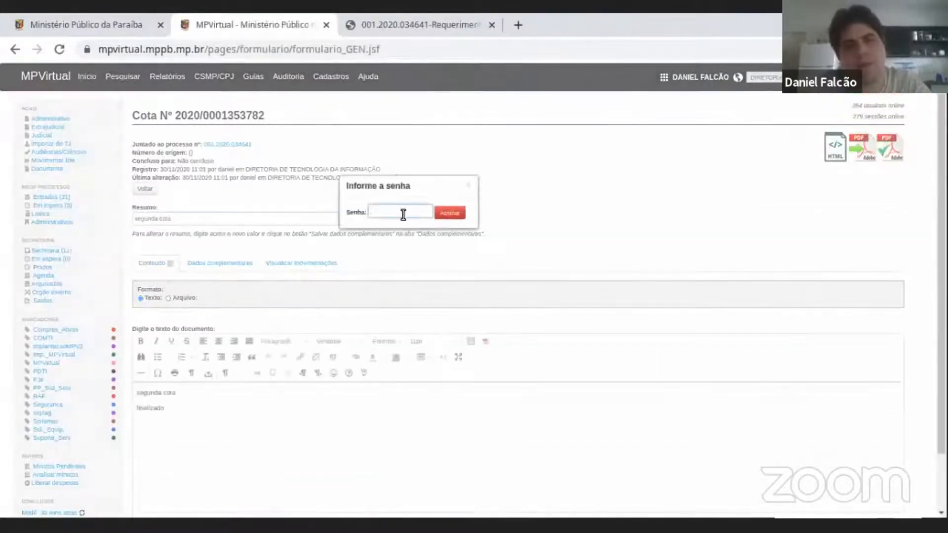
pyautogui.write('*******')
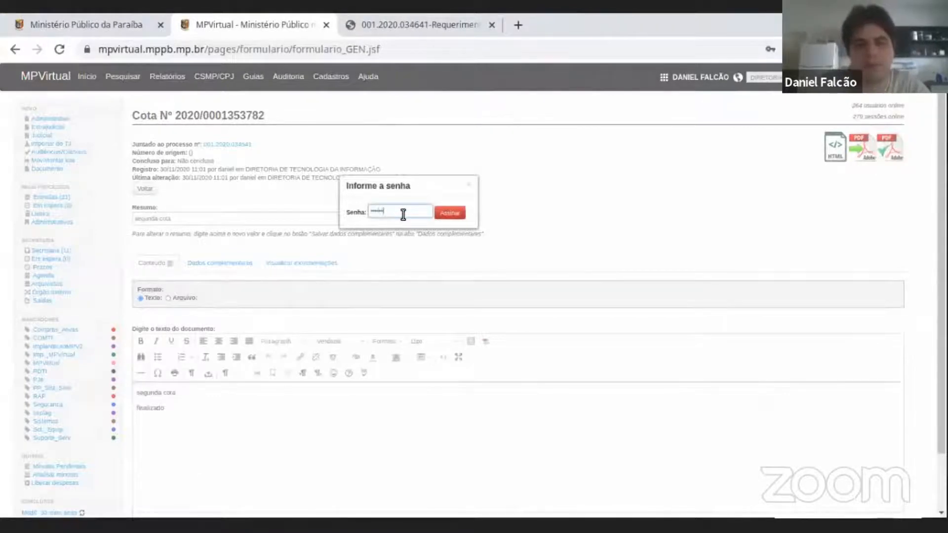
pyautogui.click(449, 212)
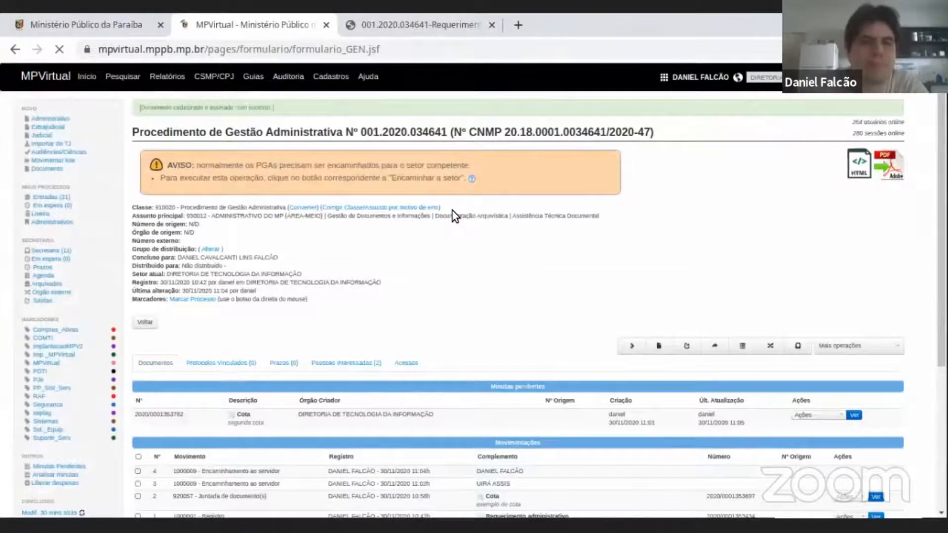
pyautogui.scroll(-3, 416, 344)
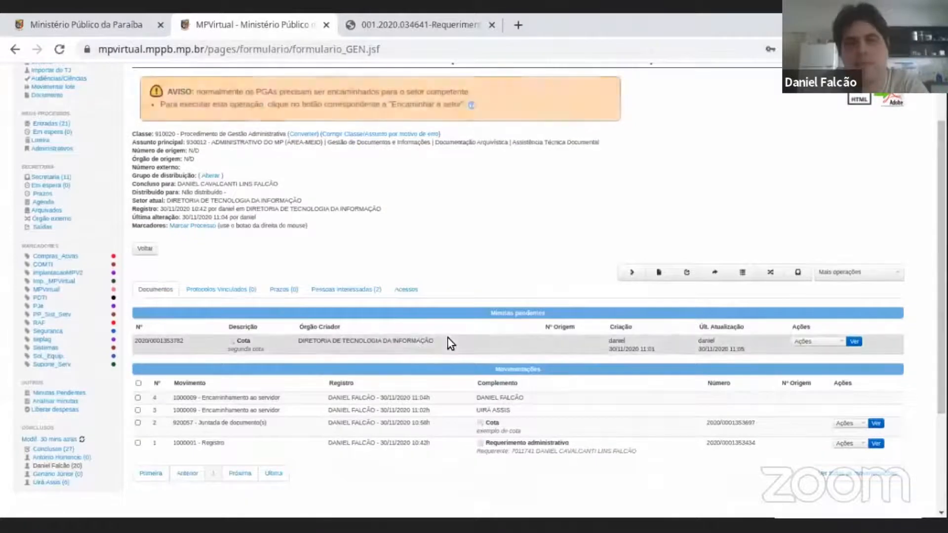
# Review the actions available for the pending Cota draft and the department listed as its creator.
pyautogui.click(818, 343)
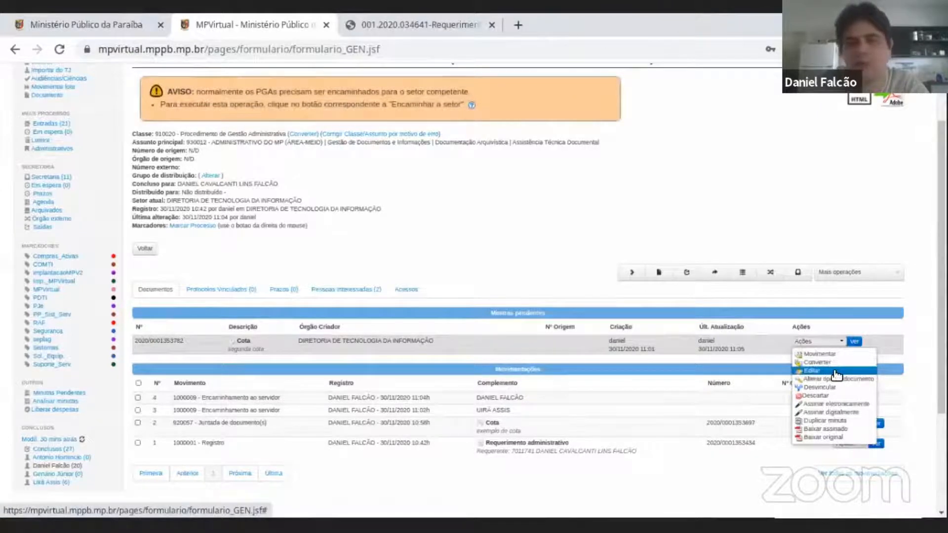
pyautogui.click(371, 313)
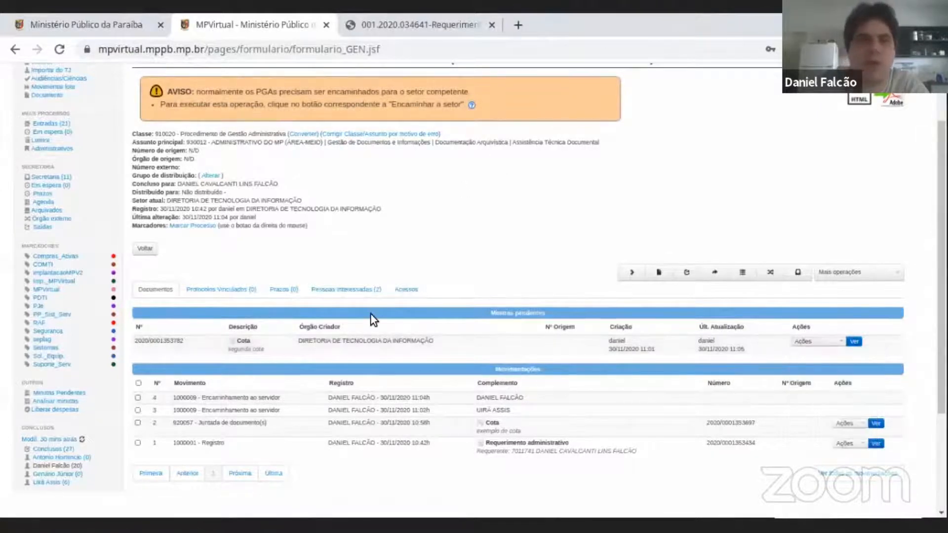
pyautogui.scroll(-3, 370, 313)
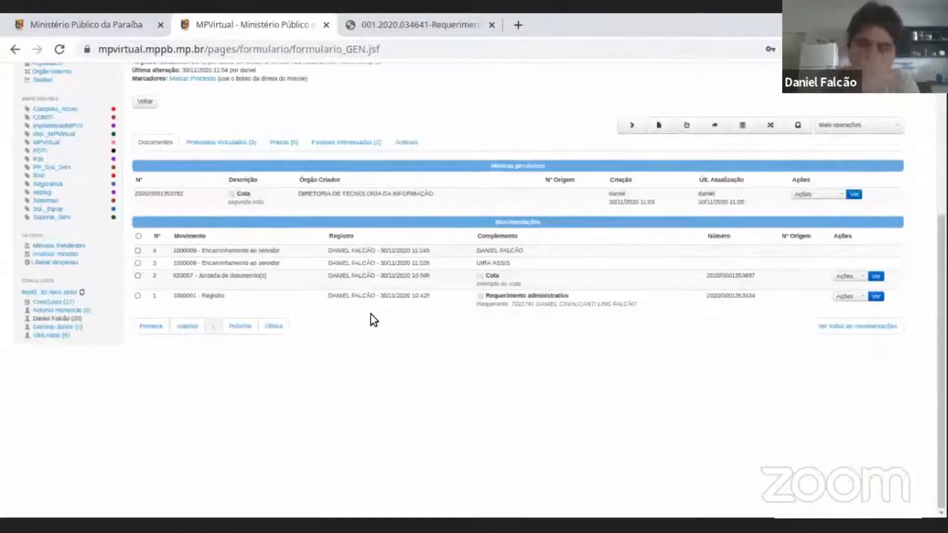
pyautogui.scroll(2, 371, 315)
pyautogui.tripleClick(371, 311)
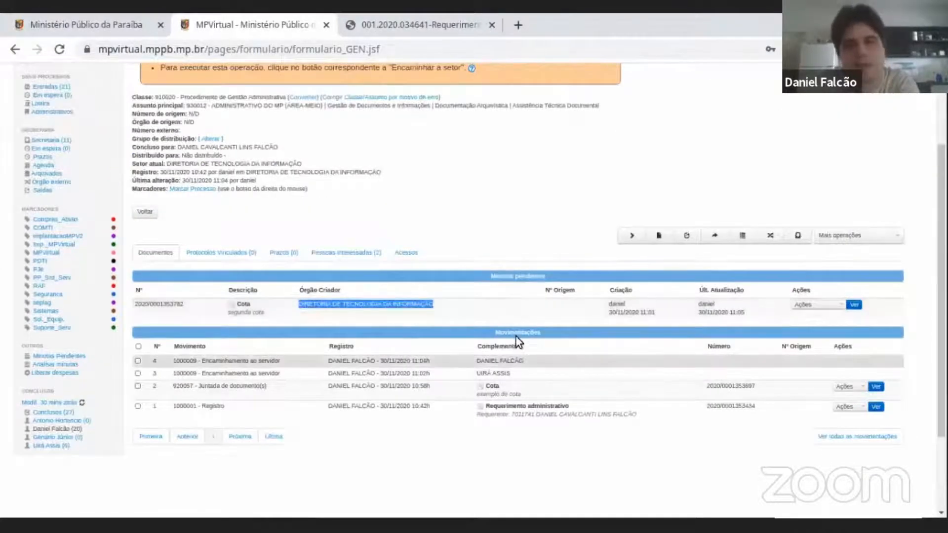
pyautogui.click(784, 349)
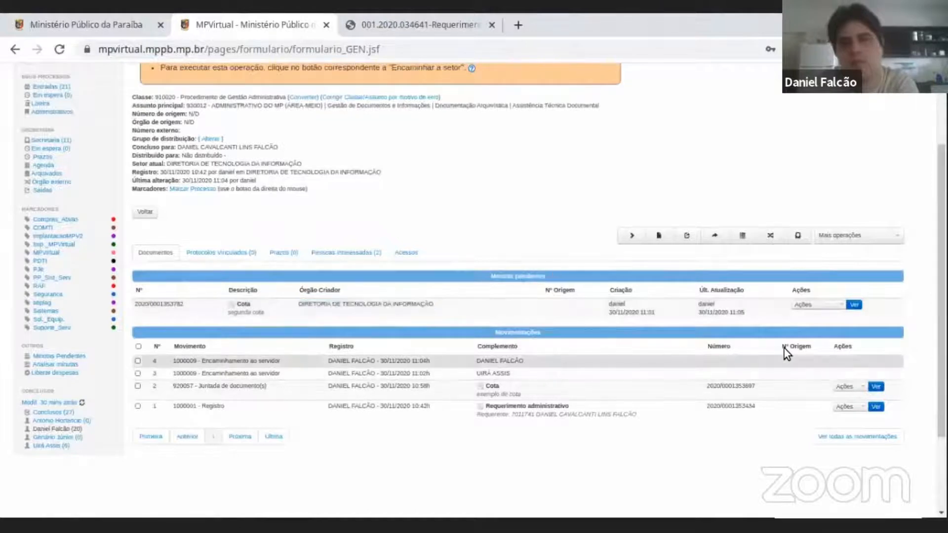
# Add the signed Cota draft to the procedure with the movement (920057) Juntada de documento(s).
pyautogui.click(824, 305)
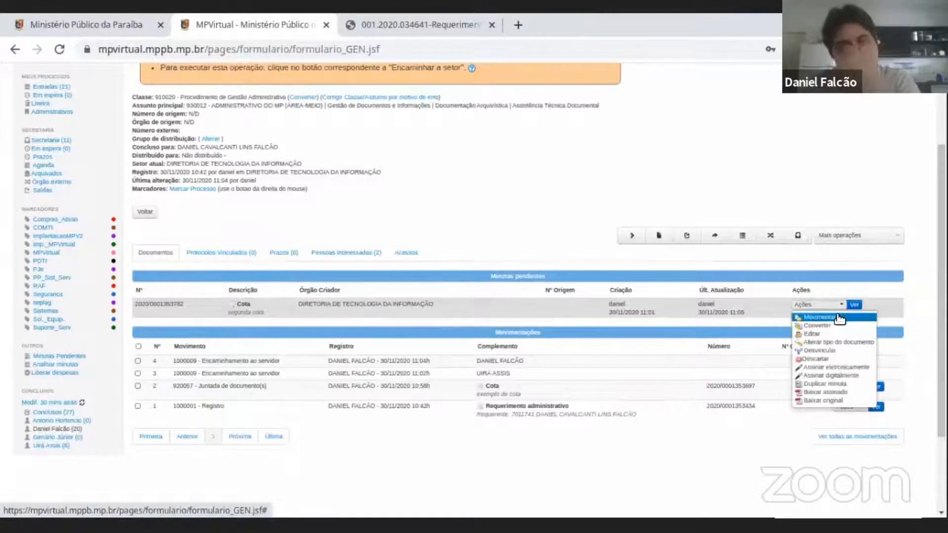
pyautogui.click(838, 316)
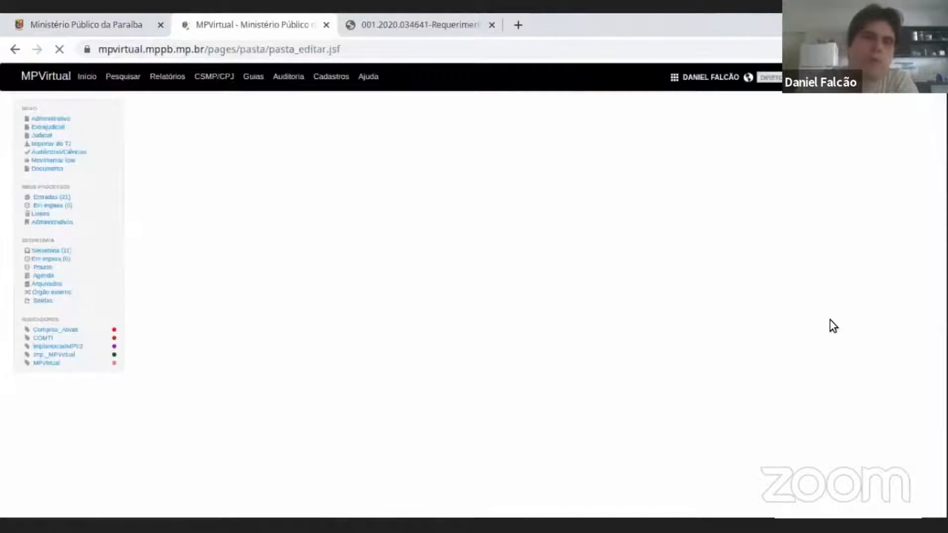
pyautogui.click(228, 147)
pyautogui.scroll(-3, 234, 272)
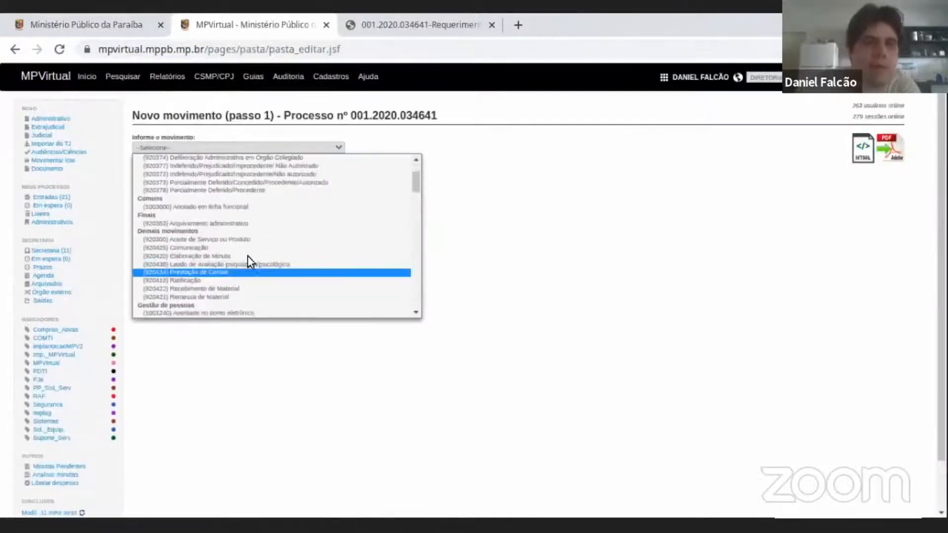
pyautogui.scroll(-5, 239, 272)
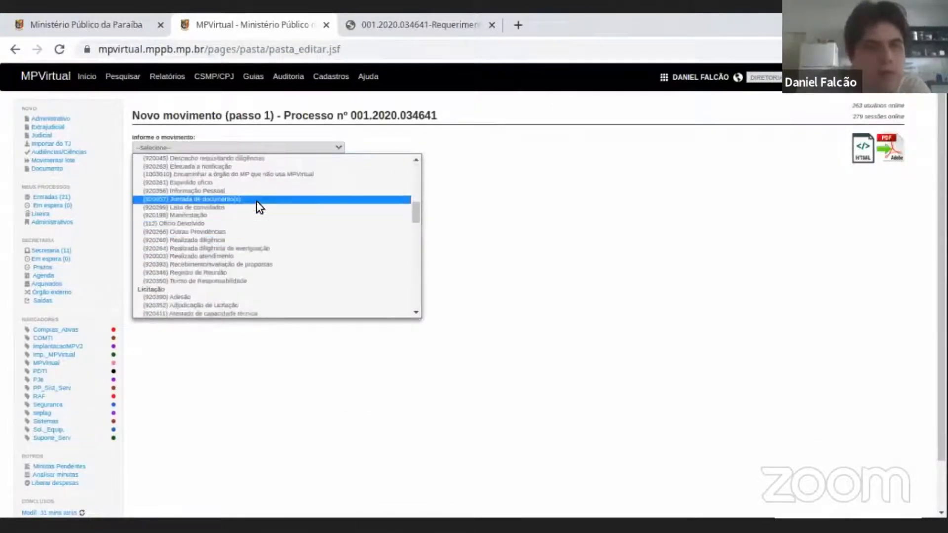
pyautogui.click(256, 200)
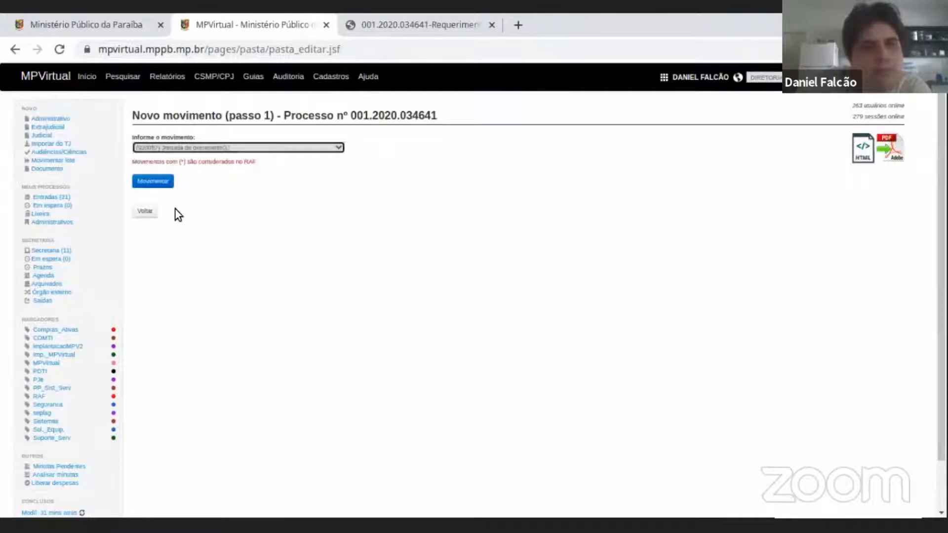
pyautogui.click(156, 182)
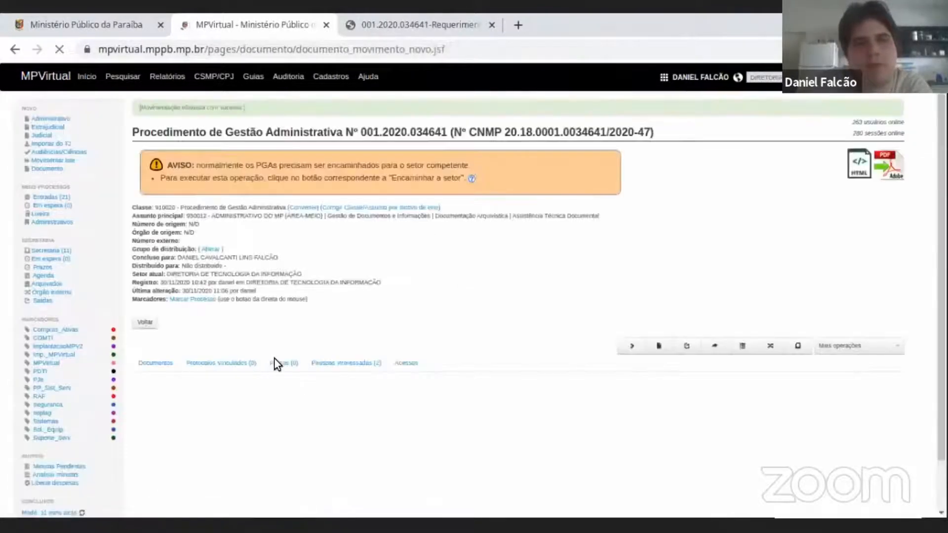
# Examine the procedure's movement history, from the initial registration and the forwardings to the attached second Cota, including who registered each entry.
pyautogui.scroll(-2, 314, 306)
pyautogui.moveTo(207, 305); pyautogui.dragTo(314, 306)
pyautogui.moveTo(482, 313); pyautogui.dragTo(514, 311)
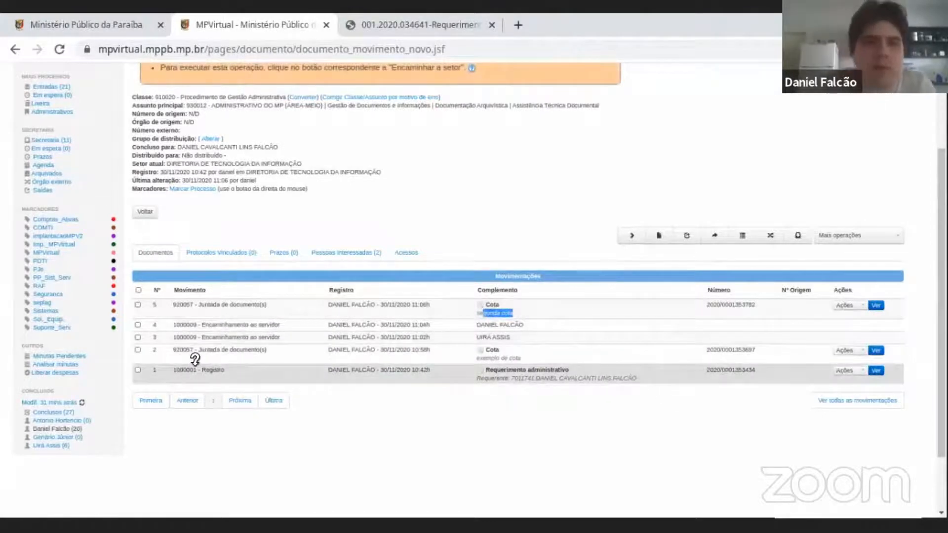
pyautogui.moveTo(200, 370); pyautogui.dragTo(348, 370)
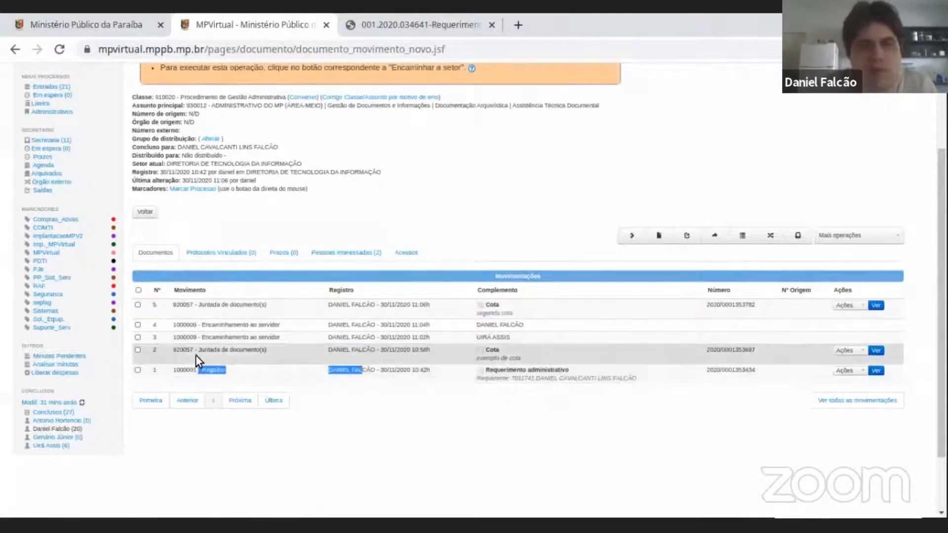
pyautogui.moveTo(199, 349); pyautogui.dragTo(518, 356)
pyautogui.moveTo(193, 337); pyautogui.dragTo(367, 340)
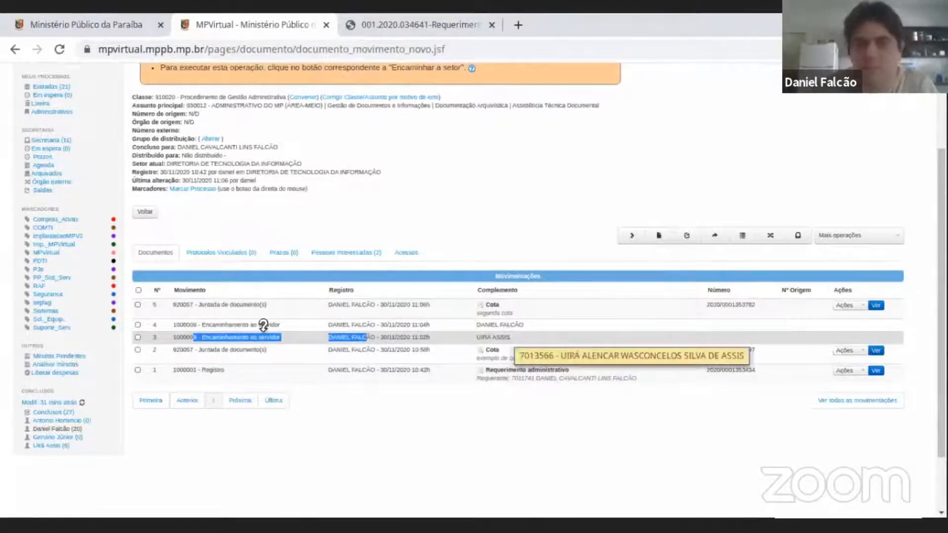
pyautogui.moveTo(190, 324); pyautogui.dragTo(404, 325)
pyautogui.click(225, 319)
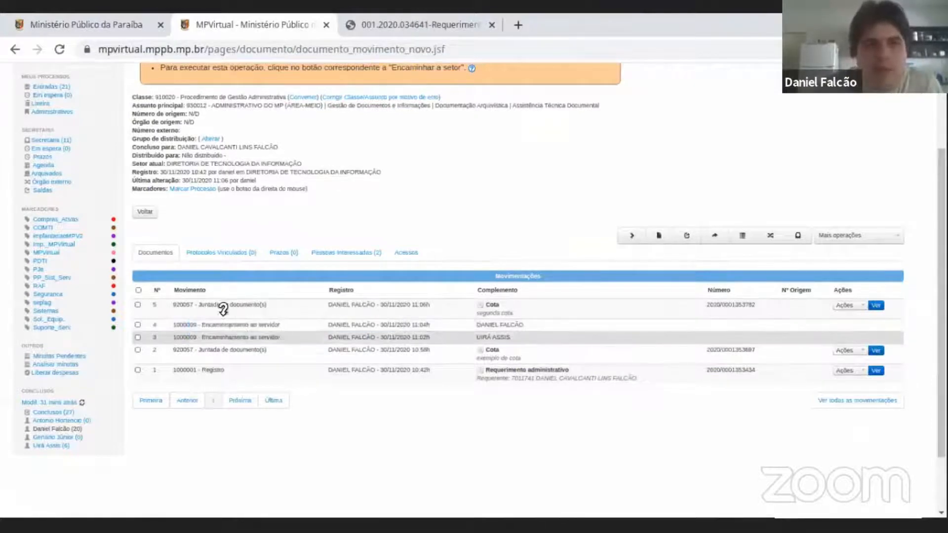
pyautogui.moveTo(229, 323); pyautogui.dragTo(296, 325)
pyautogui.moveTo(499, 323); pyautogui.dragTo(540, 330)
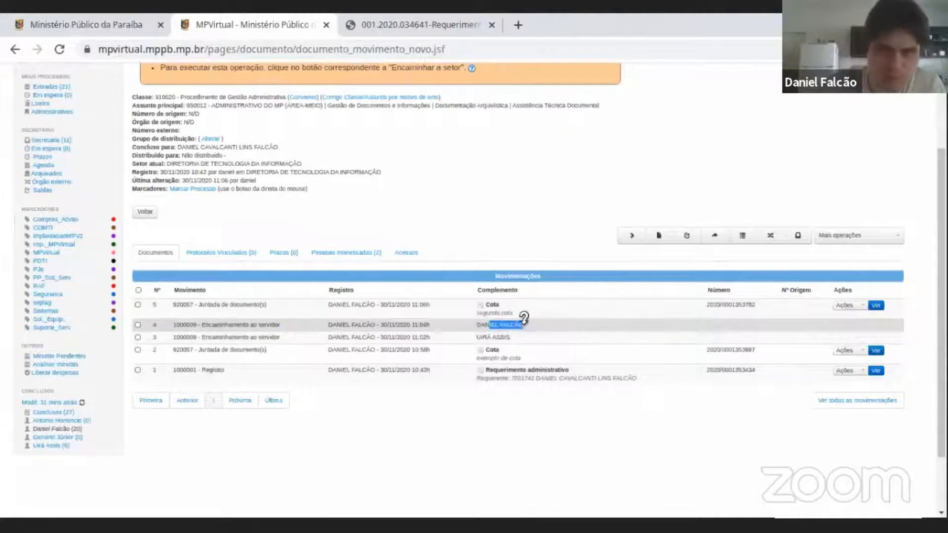
pyautogui.moveTo(209, 305); pyautogui.dragTo(502, 311)
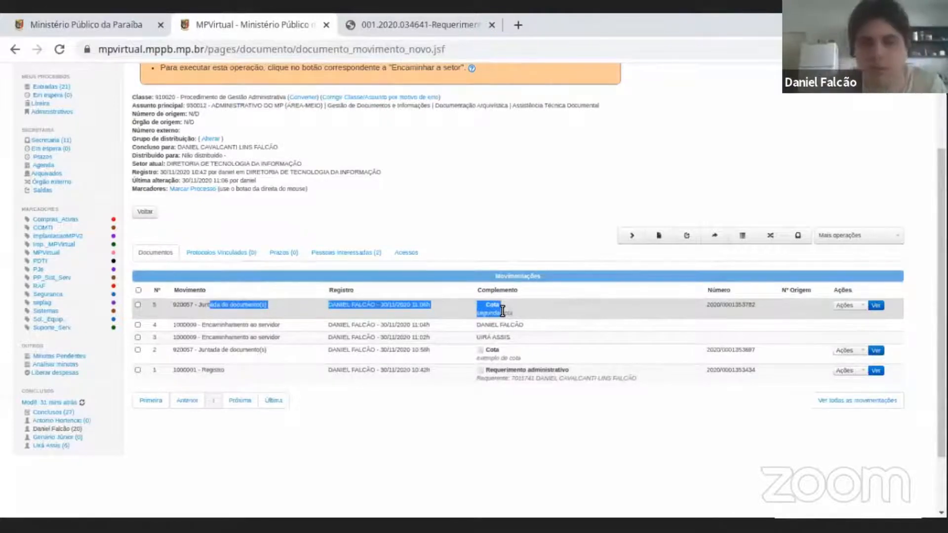
pyautogui.scroll(2, 486, 322)
pyautogui.scroll(-2, 486, 322)
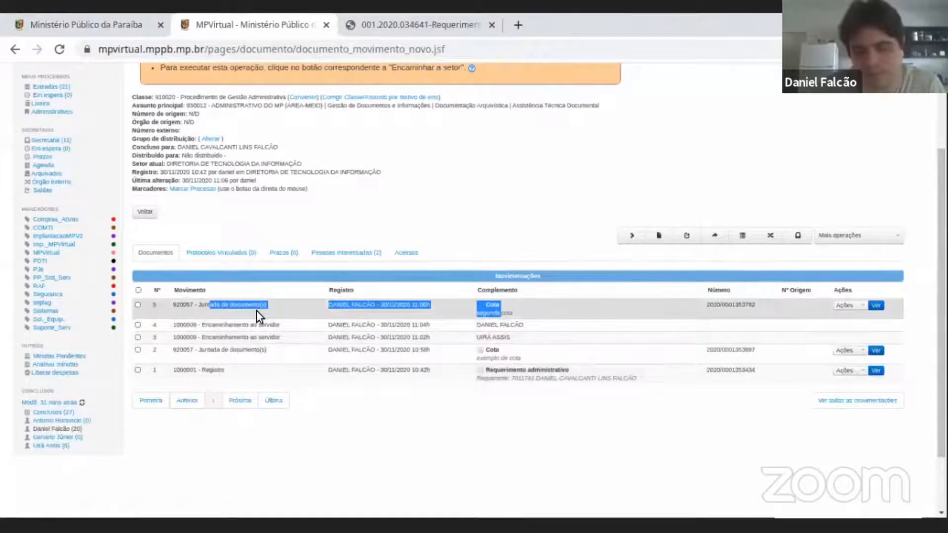
pyautogui.scroll(2, 466, 330)
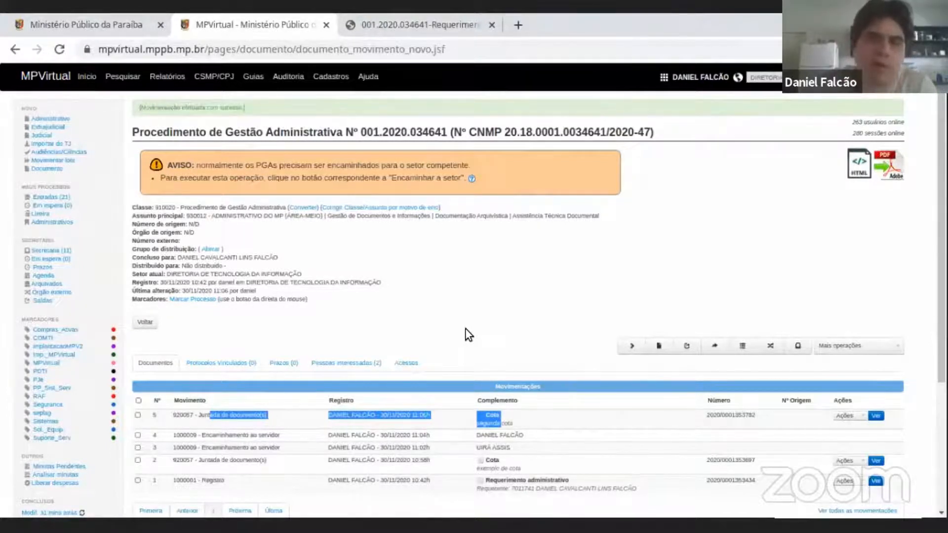
pyautogui.scroll(-2, 466, 330)
pyautogui.tripleClick(514, 348)
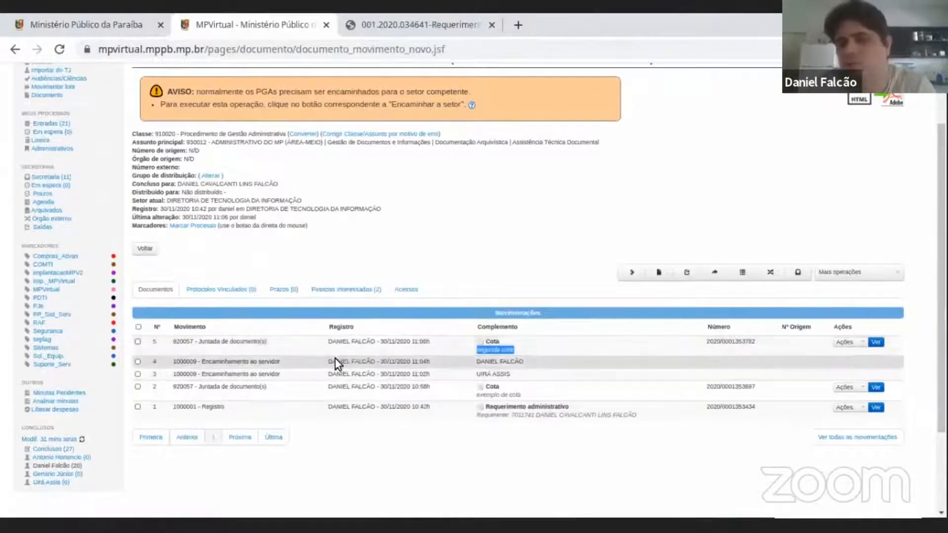
pyautogui.tripleClick(389, 342)
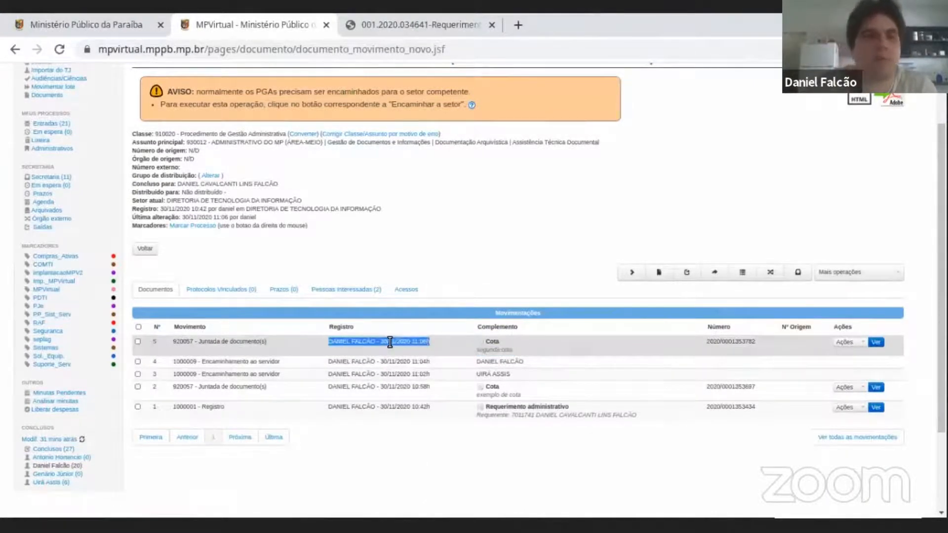
# Open the form for forwarding the procedure to another MP sector with Encaminhar a setor do MP.
pyautogui.scroll(2, 390, 341)
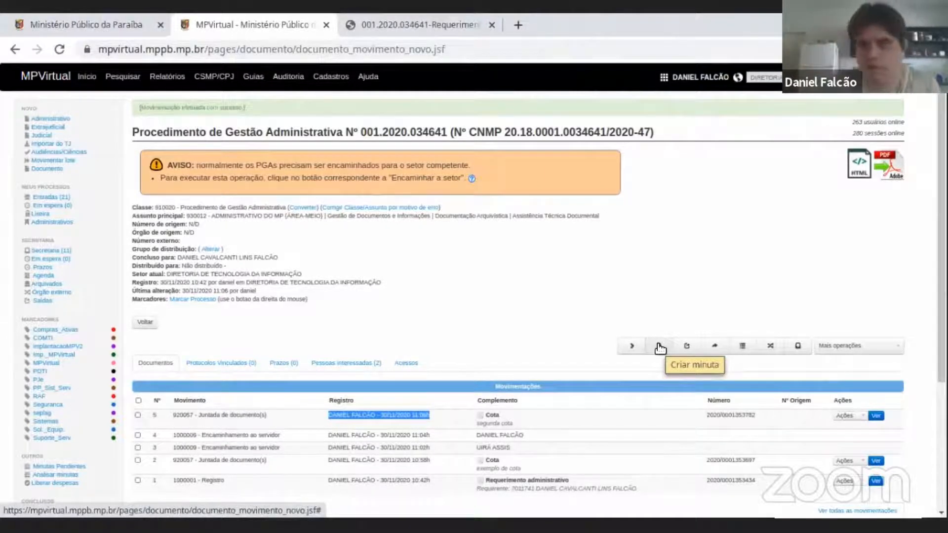
pyautogui.scroll(-1, 602, 327)
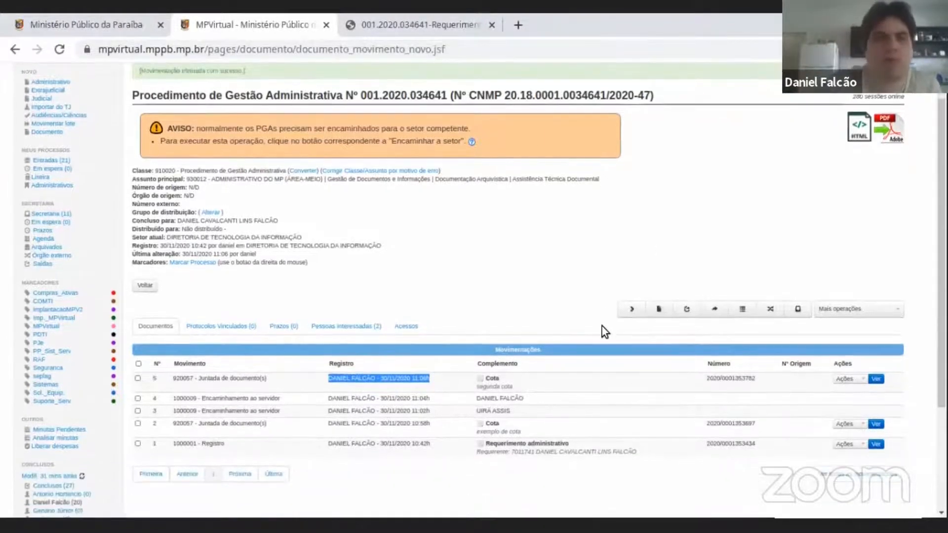
pyautogui.click(715, 313)
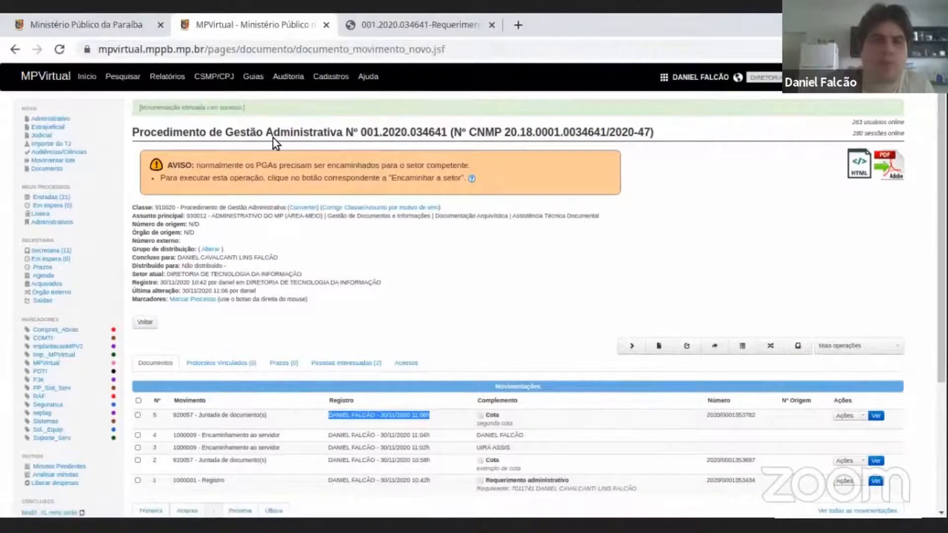
pyautogui.moveTo(273, 133); pyautogui.dragTo(353, 133)
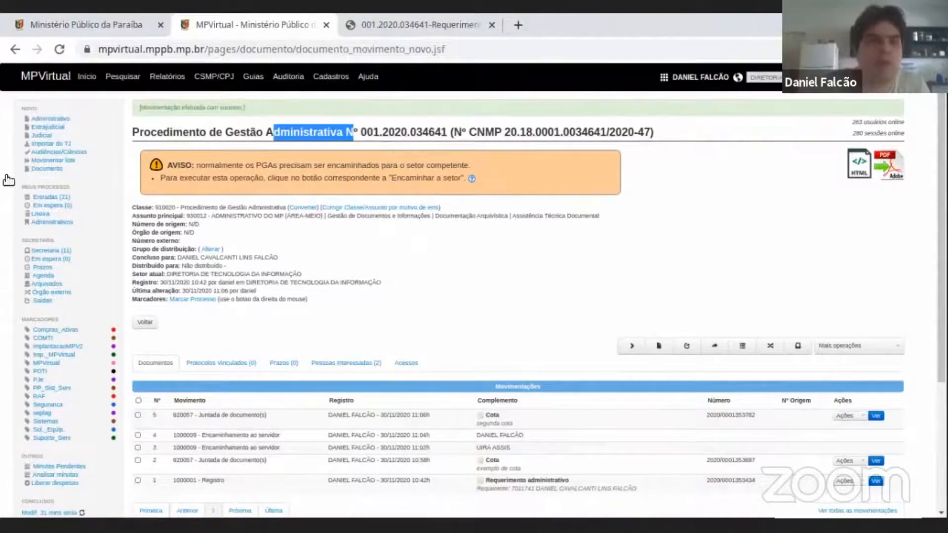
pyautogui.scroll(-2, 564, 183)
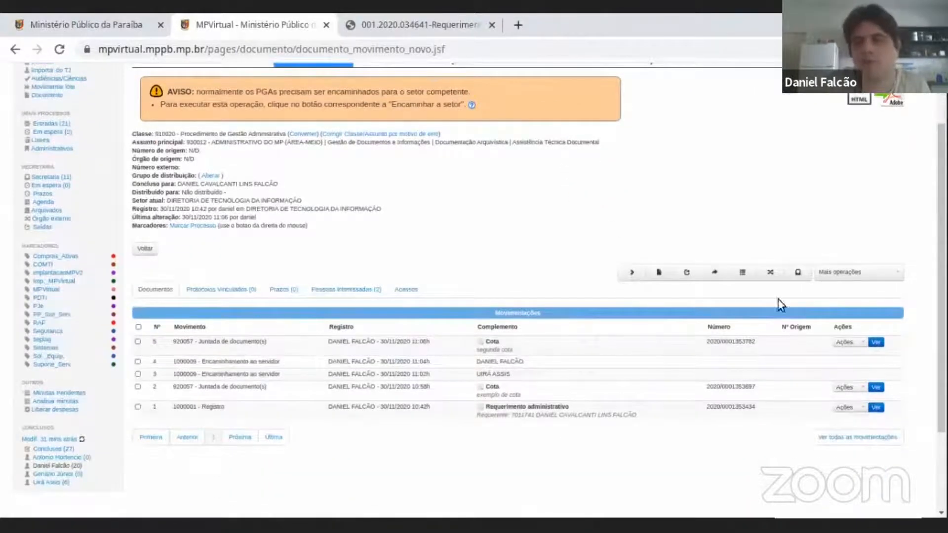
pyautogui.click(716, 274)
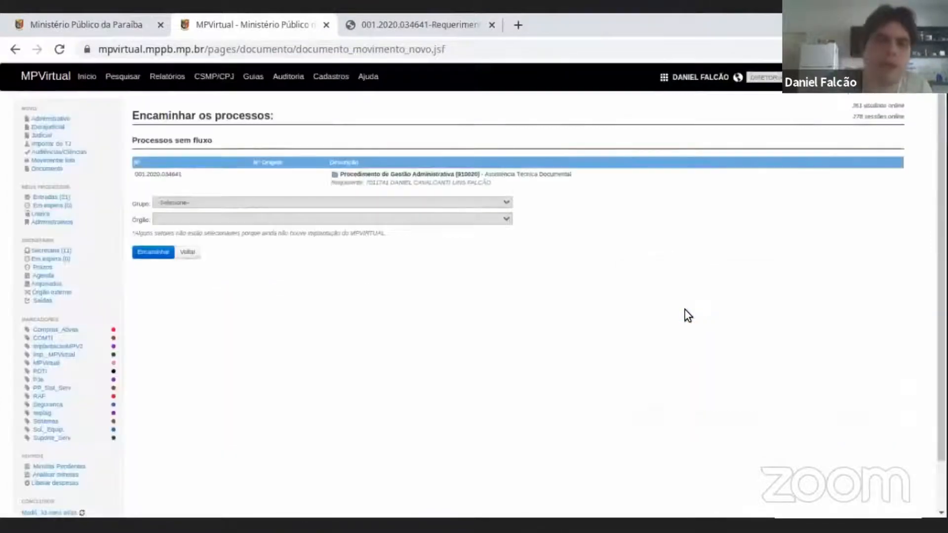
# Set the forwarding group to Diretorias and review the departments it offers.
pyautogui.click(190, 202)
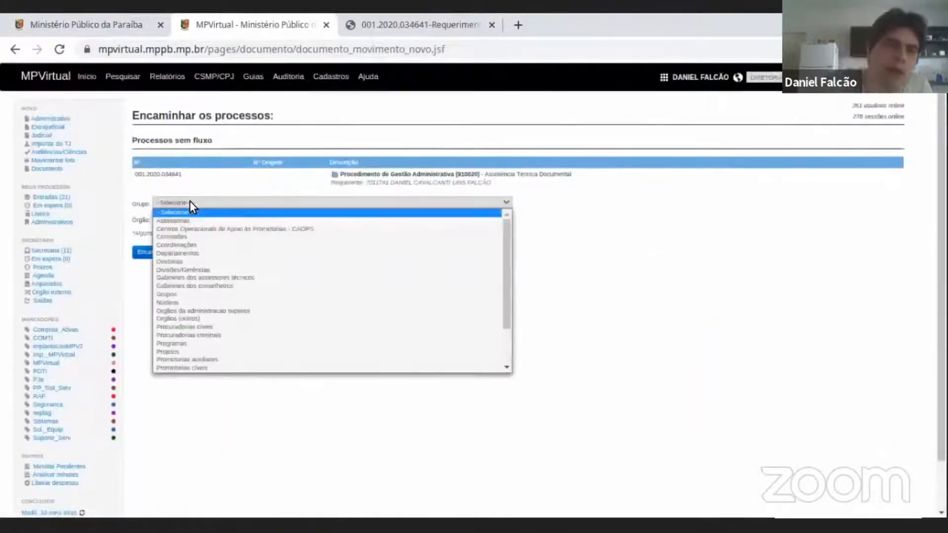
pyautogui.click(198, 261)
pyautogui.click(210, 219)
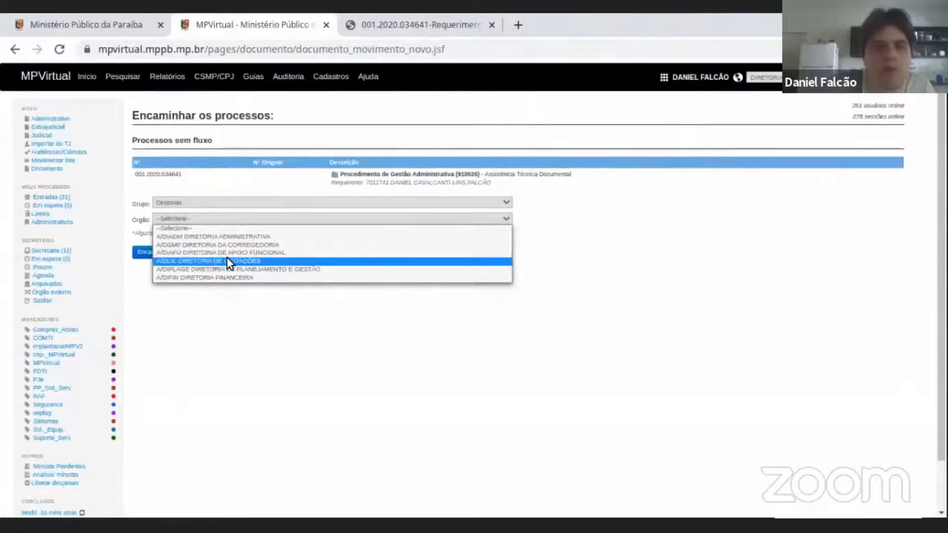
pyautogui.click(265, 195)
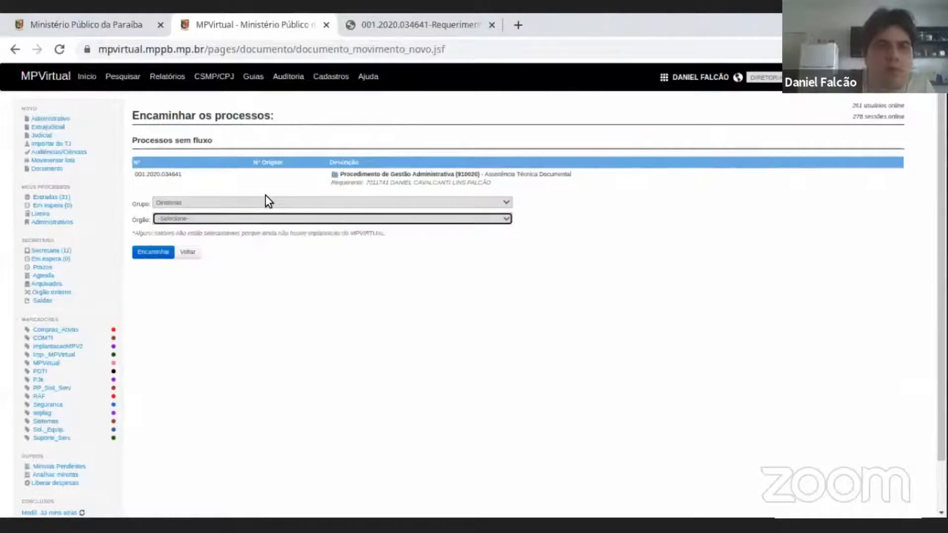
# Set the forwarding group to Promotorias virtualizadas.
pyautogui.click(258, 199)
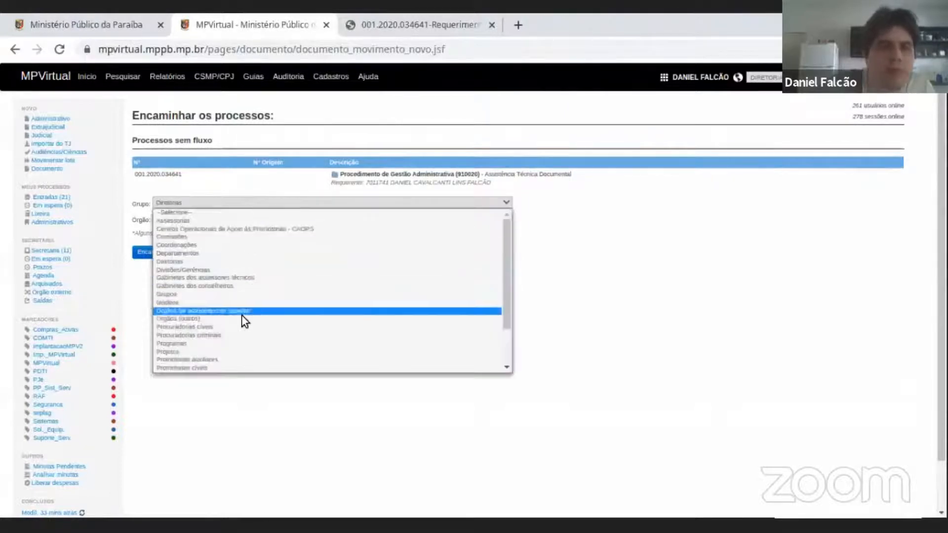
pyautogui.scroll(-2, 242, 314)
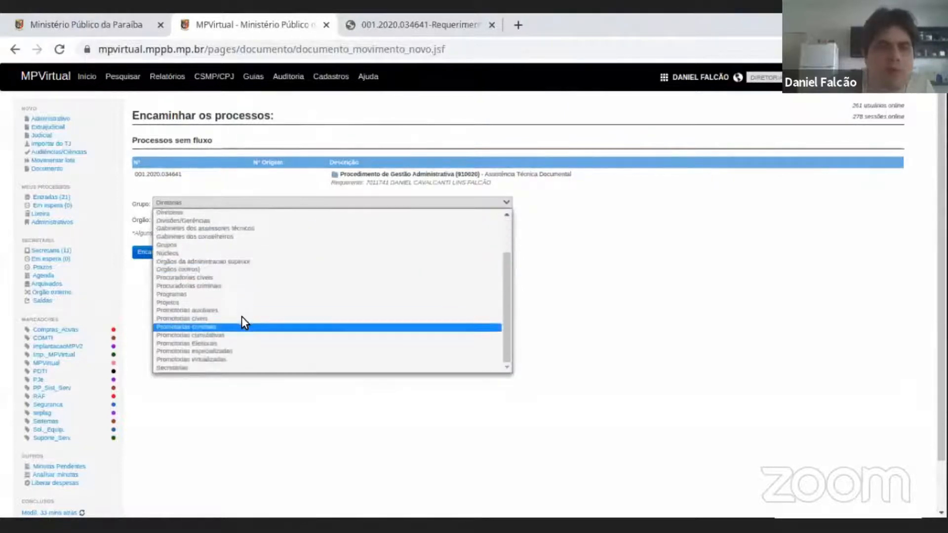
pyautogui.click(212, 359)
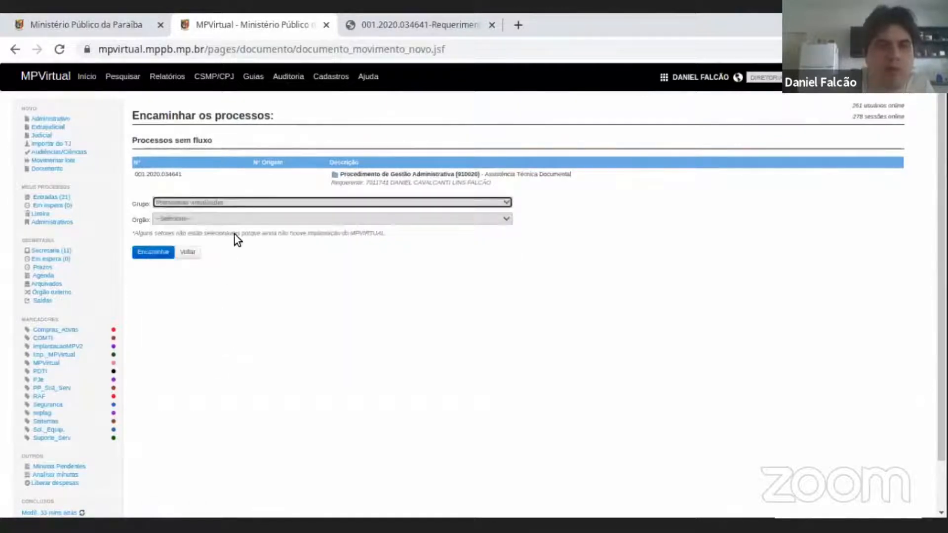
# Examine the destination bodies offered for Promotorias virtualizadas, from the MP-Procon and plantão units to the local Promotorias, noting which are selectable.
pyautogui.click(239, 218)
pyautogui.scroll(-3, 239, 259)
pyautogui.scroll(-10, 240, 258)
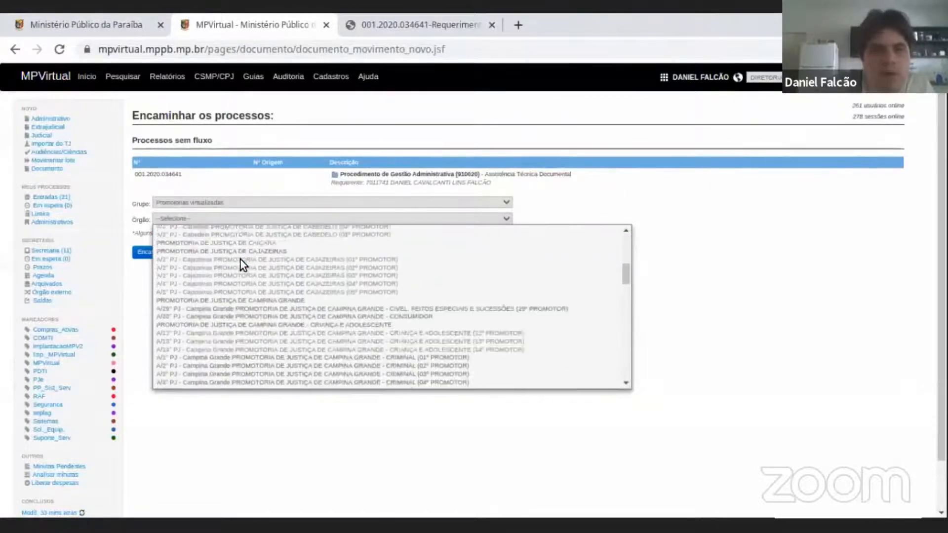
pyautogui.scroll(-10, 240, 259)
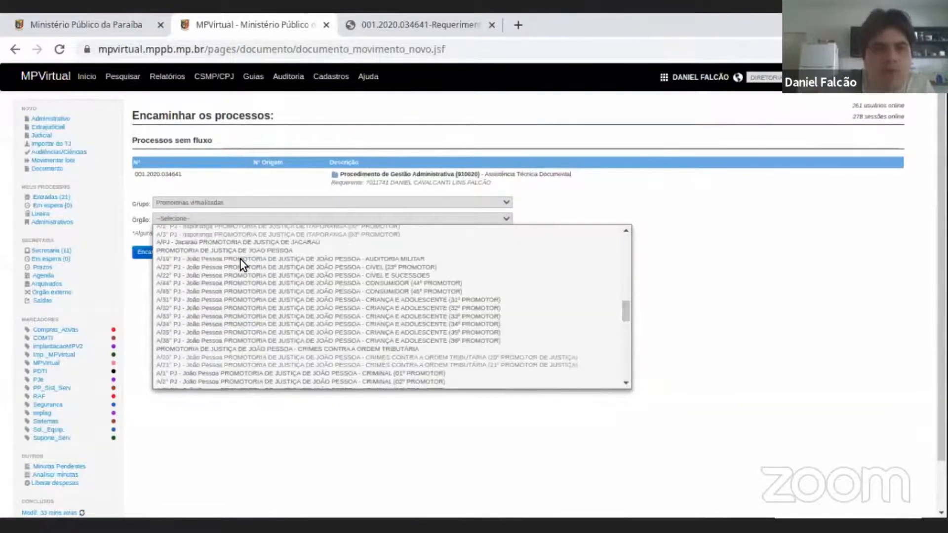
pyautogui.scroll(10, 281, 327)
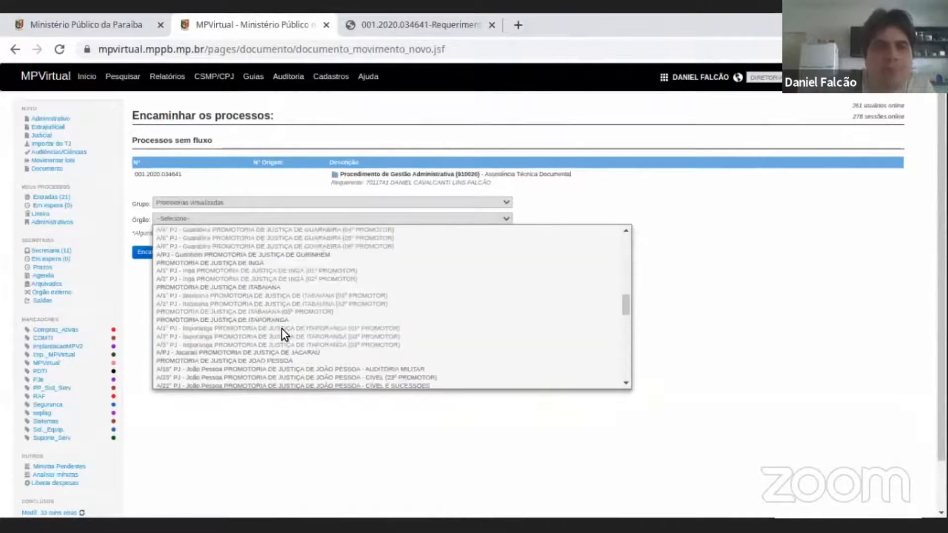
pyautogui.scroll(15, 282, 328)
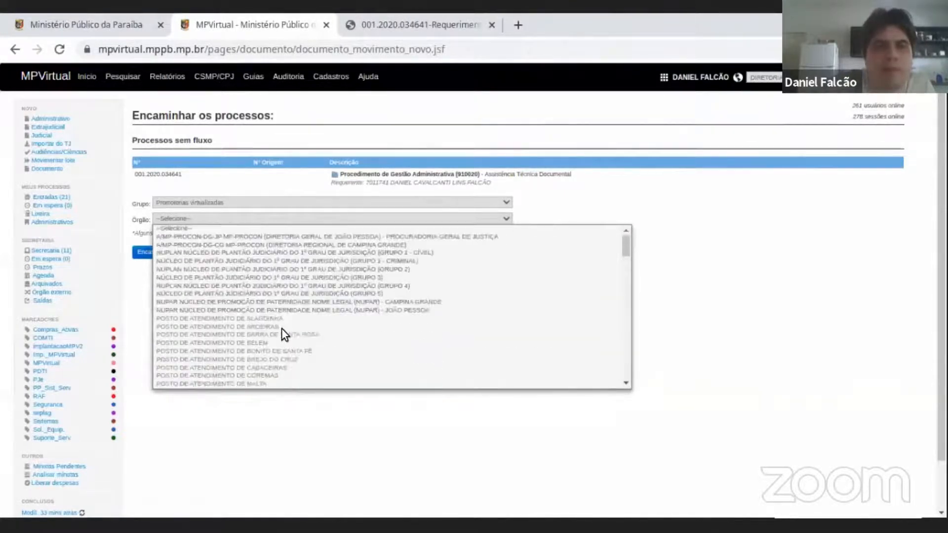
pyautogui.scroll(-1, 282, 328)
pyautogui.scroll(1, 299, 253)
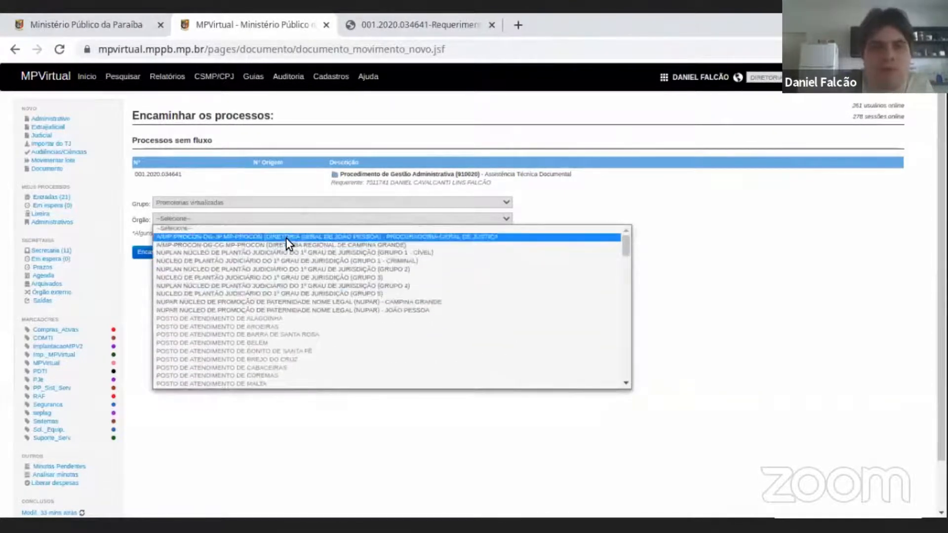
pyautogui.scroll(-2, 294, 289)
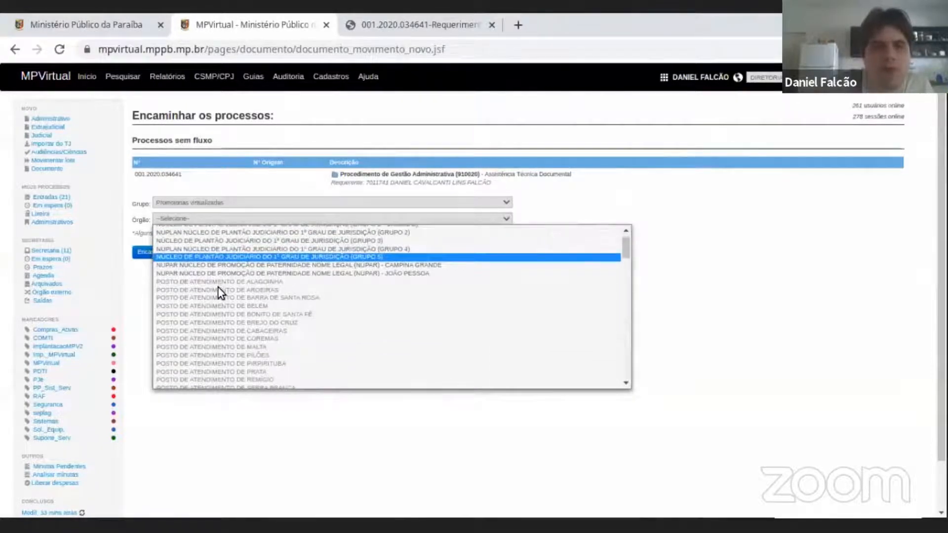
pyautogui.scroll(-3, 229, 298)
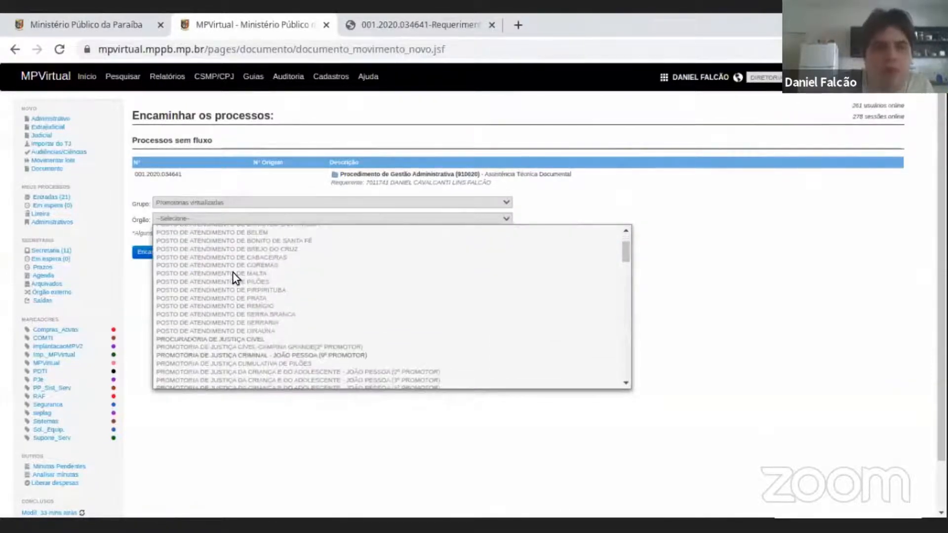
pyautogui.scroll(3, 232, 274)
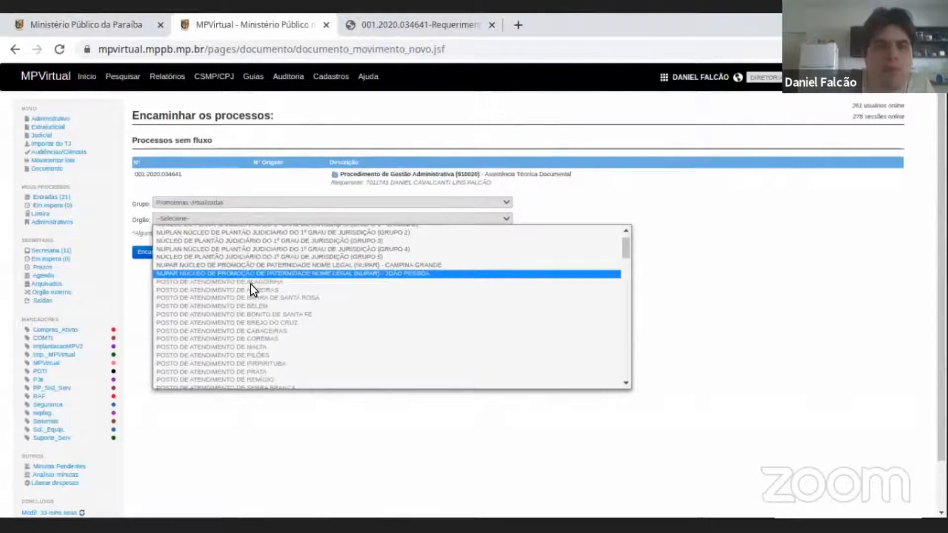
pyautogui.scroll(-2, 245, 318)
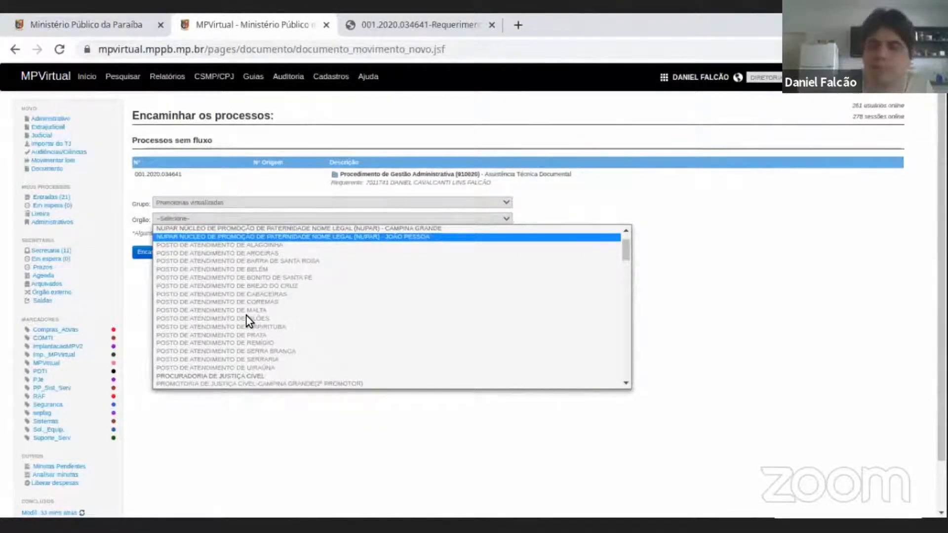
pyautogui.scroll(-2, 246, 315)
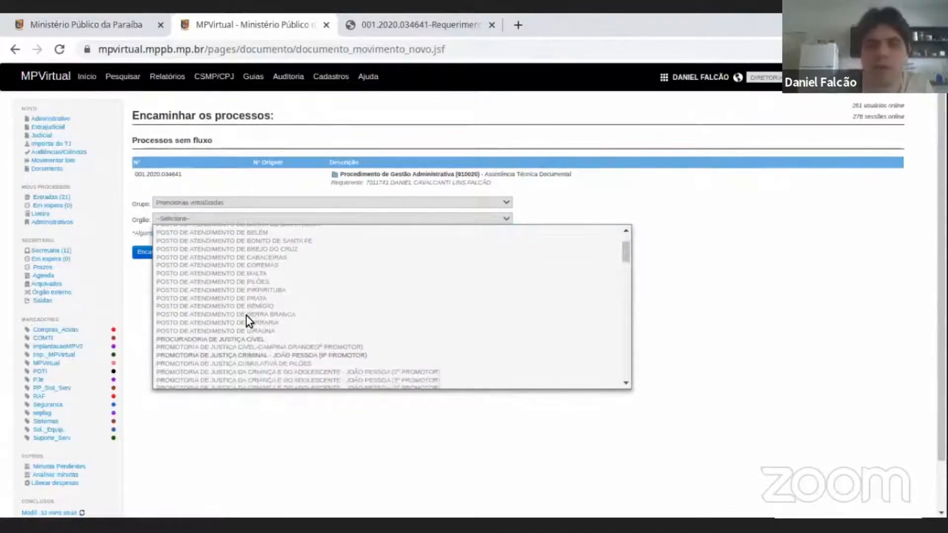
pyautogui.scroll(4, 259, 316)
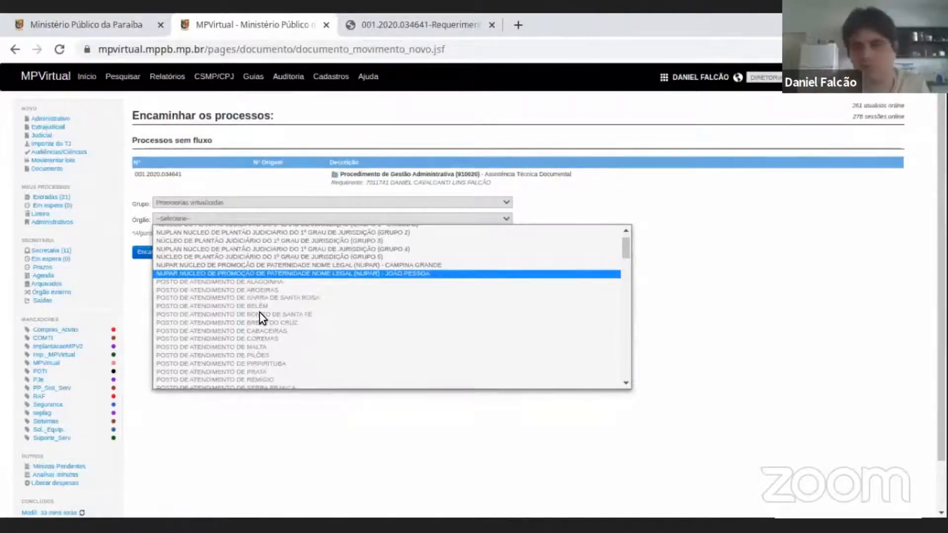
pyautogui.scroll(-3, 260, 312)
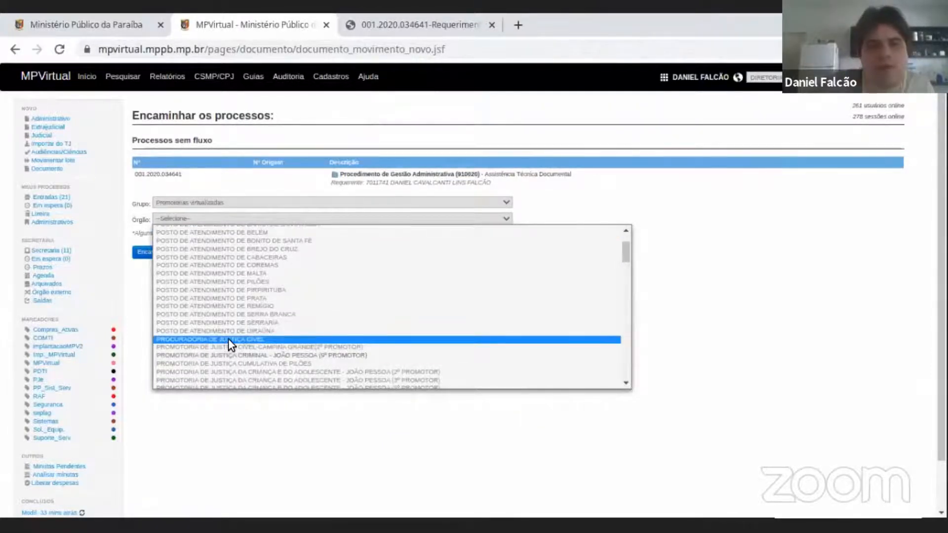
pyautogui.scroll(-10, 228, 338)
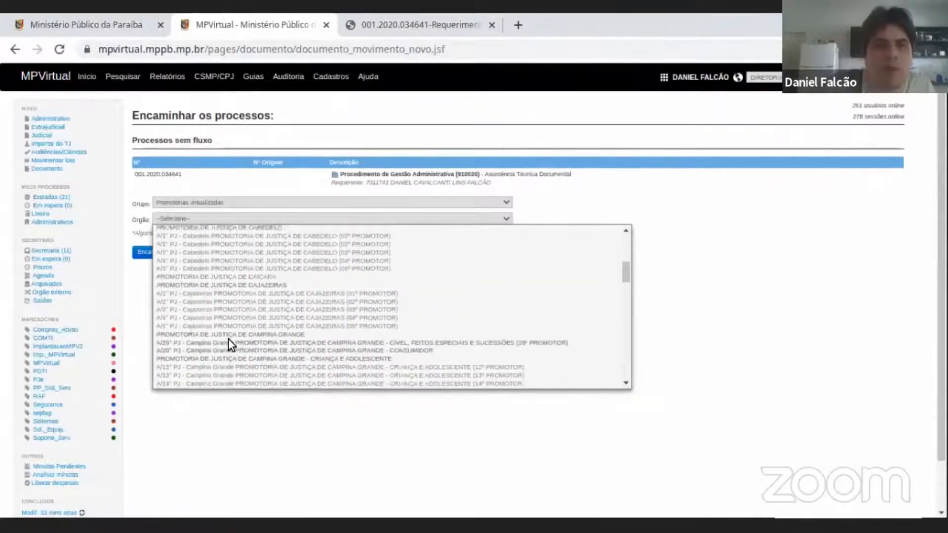
# Choose PROMOTORIA DE JUSTIÇA DE PATOS as the destination body for the procedure.
pyautogui.scroll(8, 228, 339)
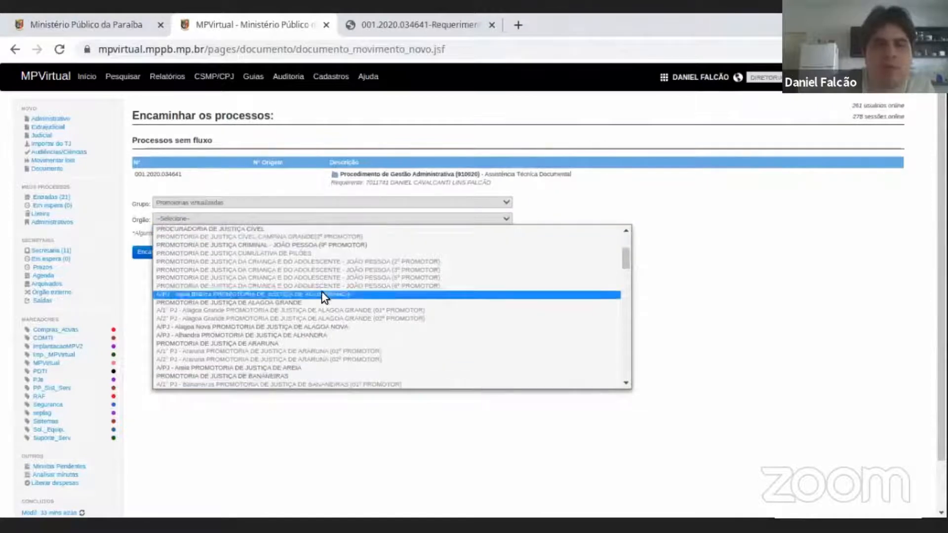
pyautogui.scroll(-8, 306, 303)
pyautogui.scroll(-10, 306, 303)
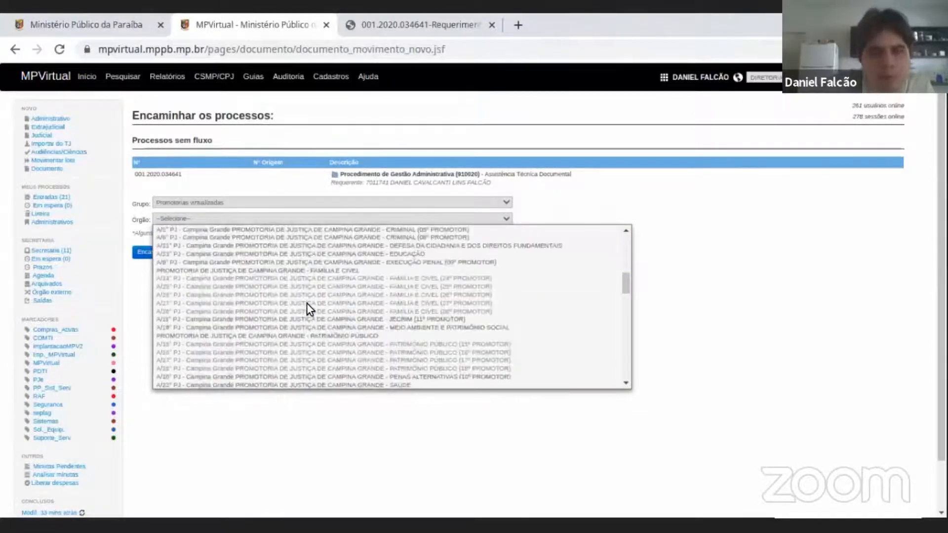
pyautogui.scroll(-12, 307, 303)
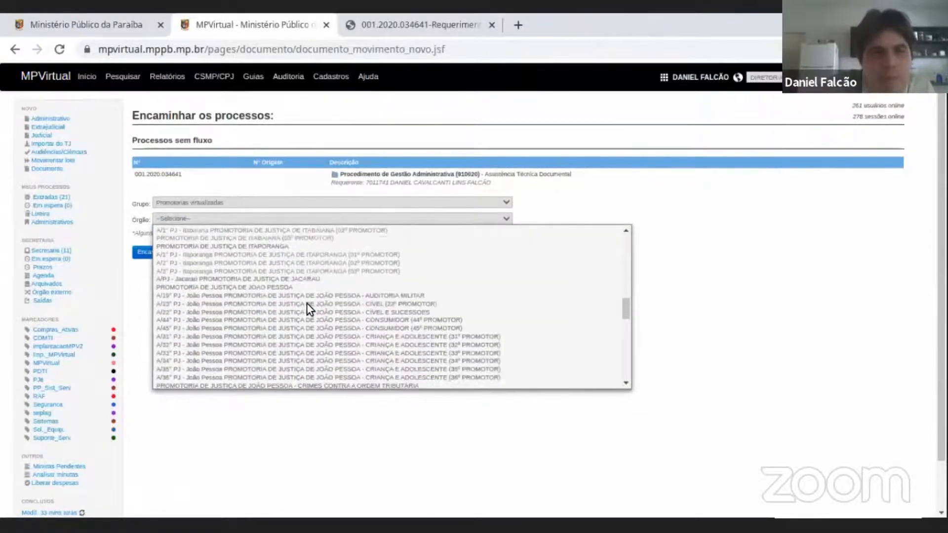
pyautogui.scroll(-12, 306, 303)
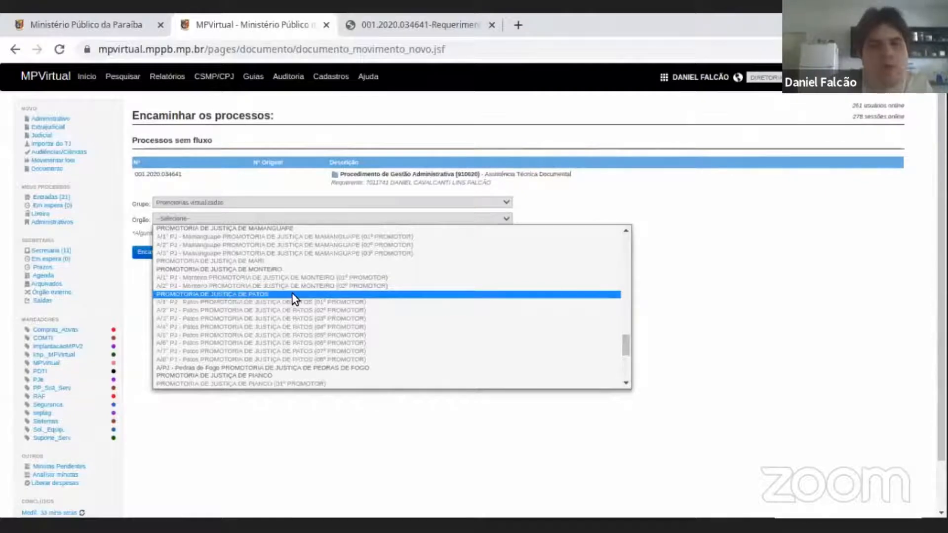
pyautogui.click(262, 294)
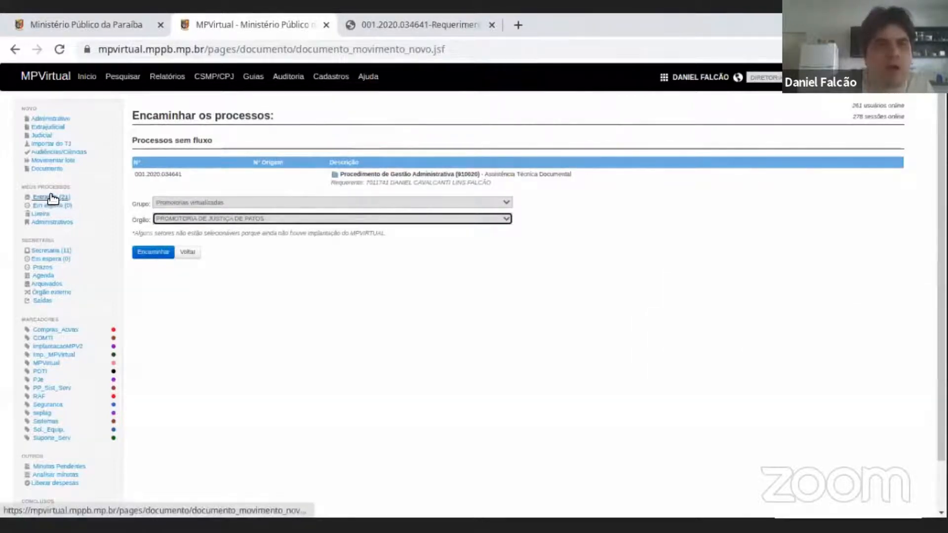
# Return to the procedure's details without forwarding it and review its movements and the Encaminhar a setor do MP operation.
pyautogui.scroll(-1, 49, 198)
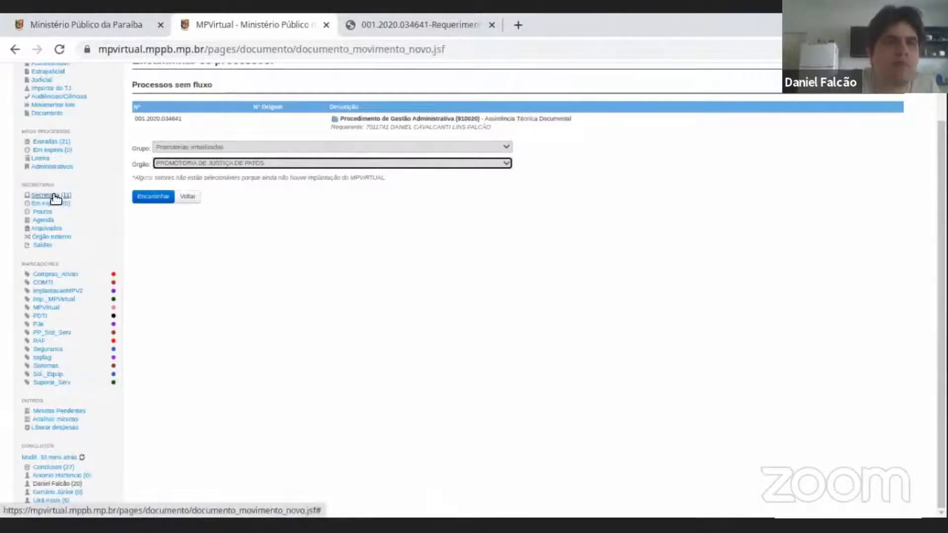
pyautogui.moveTo(54, 199)
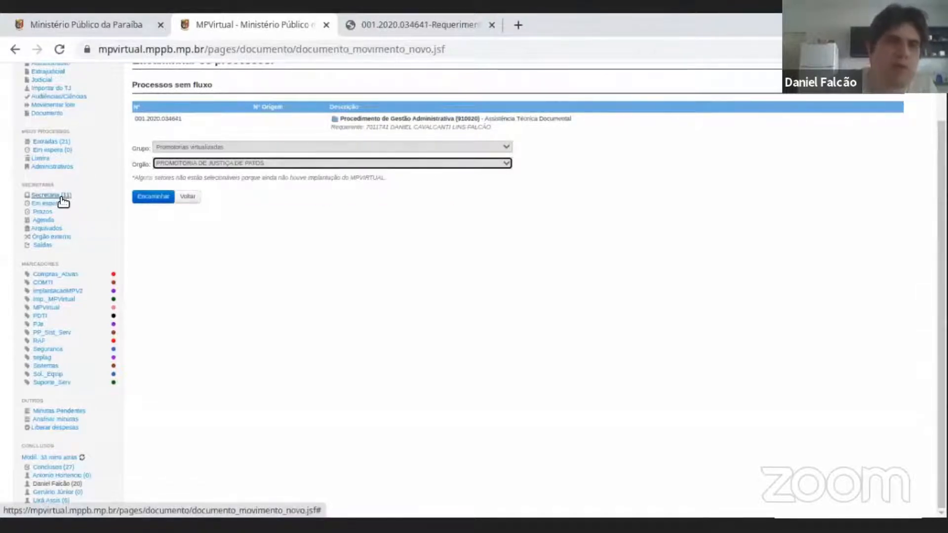
pyautogui.scroll(2, 83, 194)
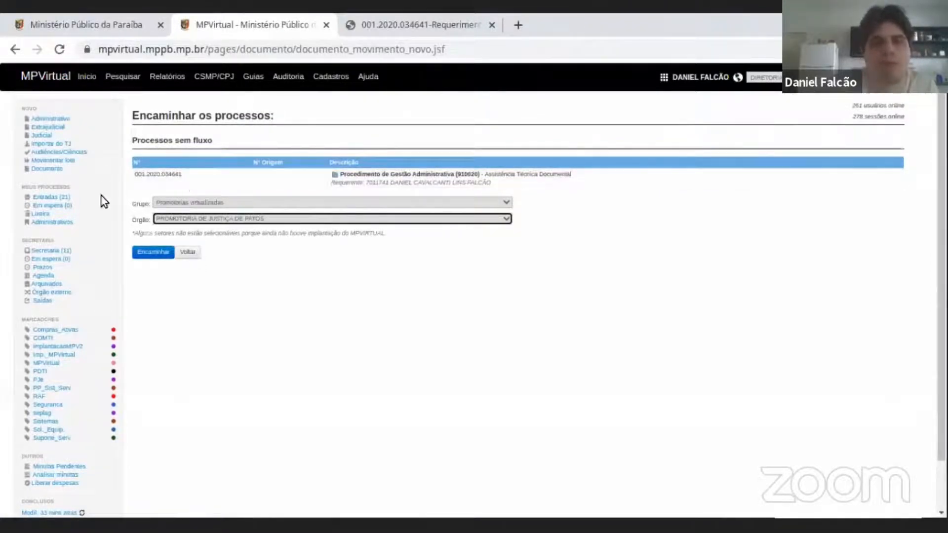
pyautogui.doubleClick(168, 174)
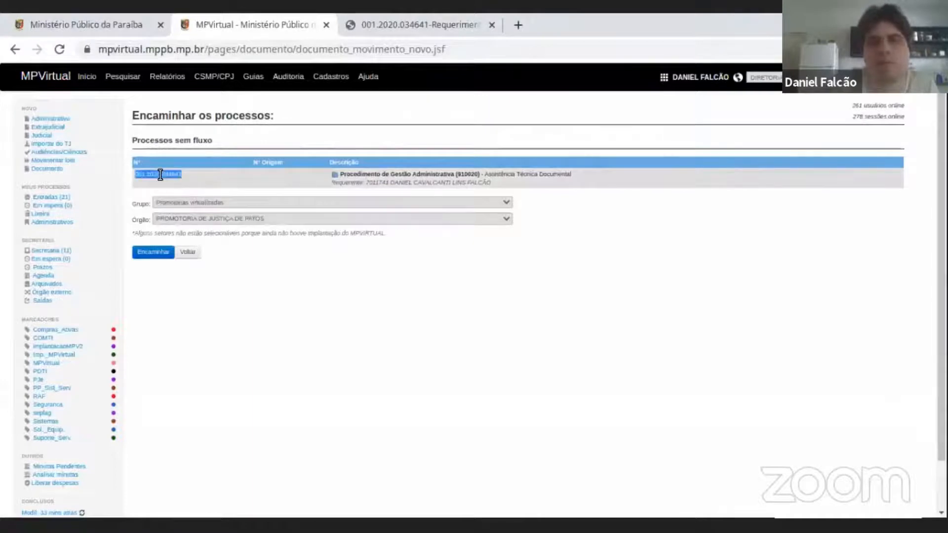
pyautogui.click(197, 257)
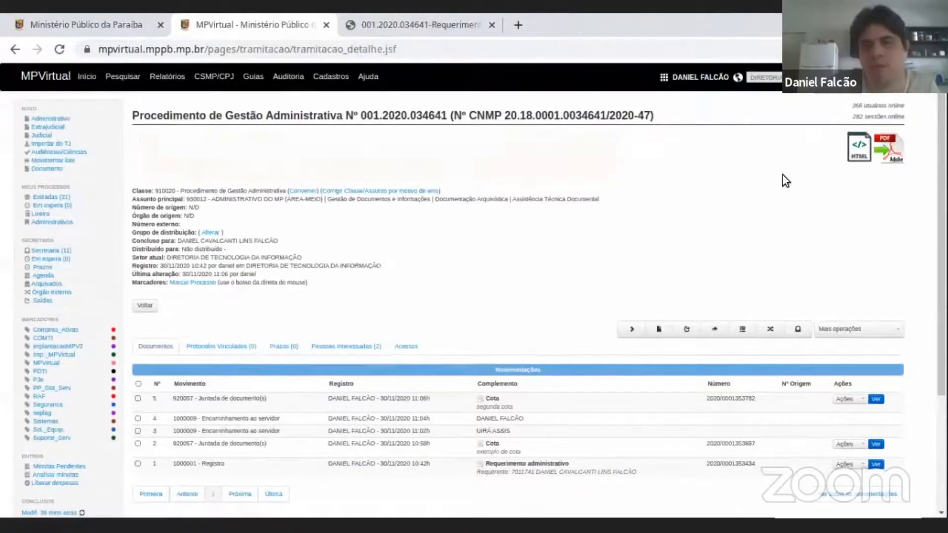
pyautogui.scroll(-3, 631, 216)
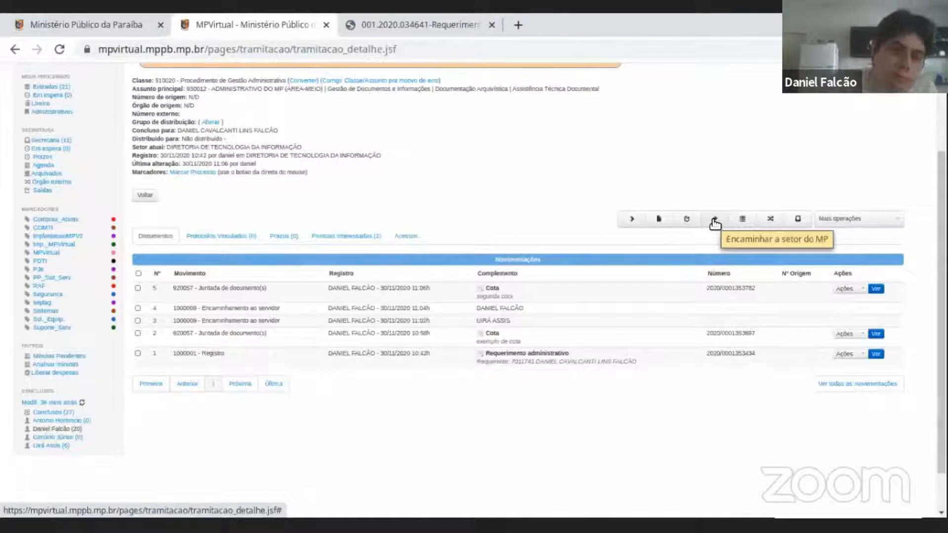
pyautogui.scroll(3, 730, 179)
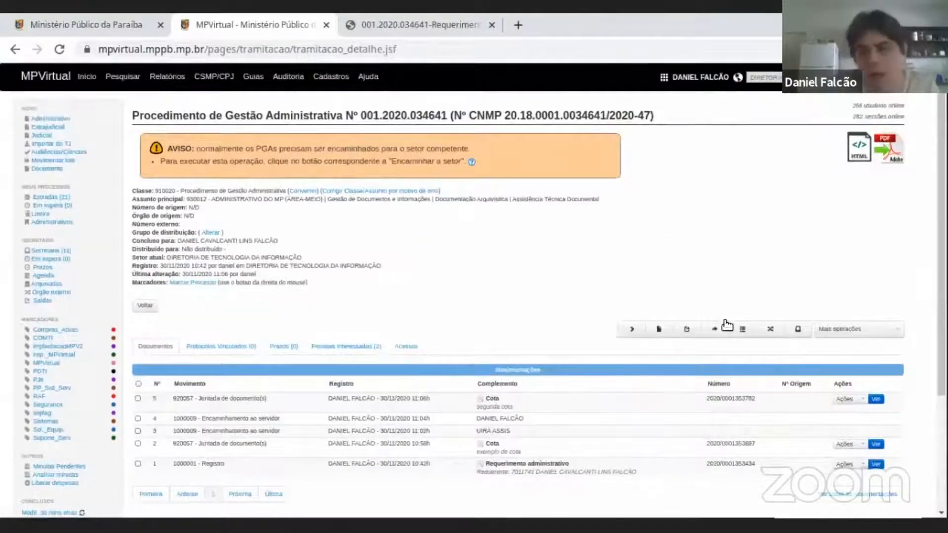
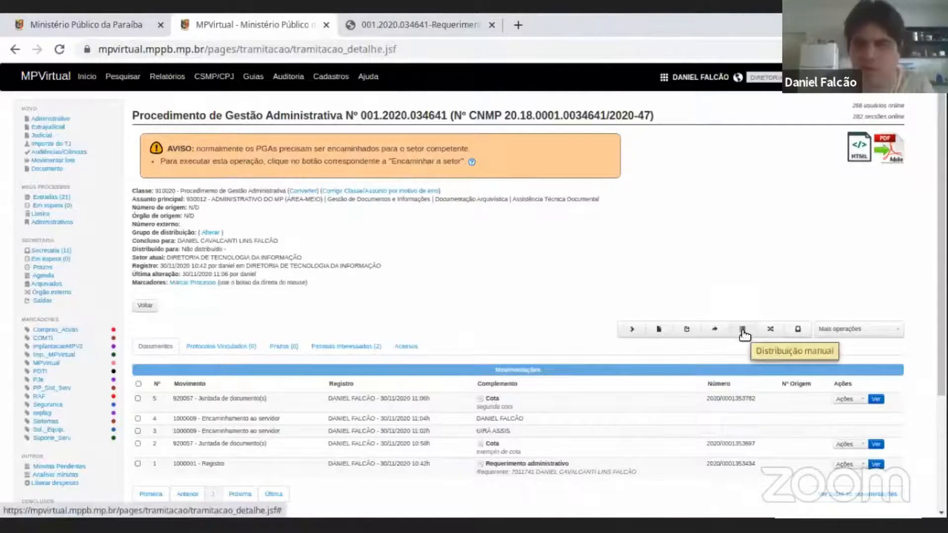
# Start the manual distribution of the procedure and choose the member with the active Integrante designation as recipient.
pyautogui.scroll(-3, 438, 190)
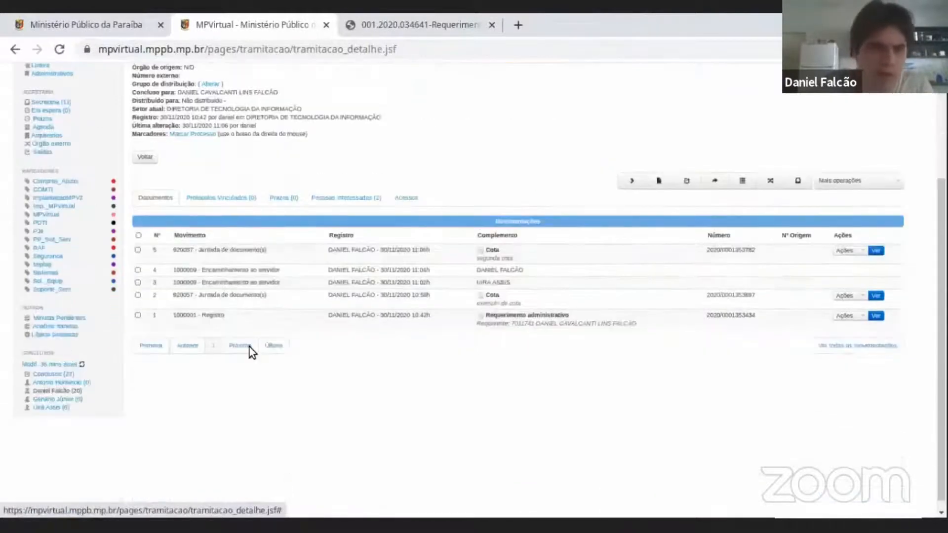
pyautogui.moveTo(50, 377)
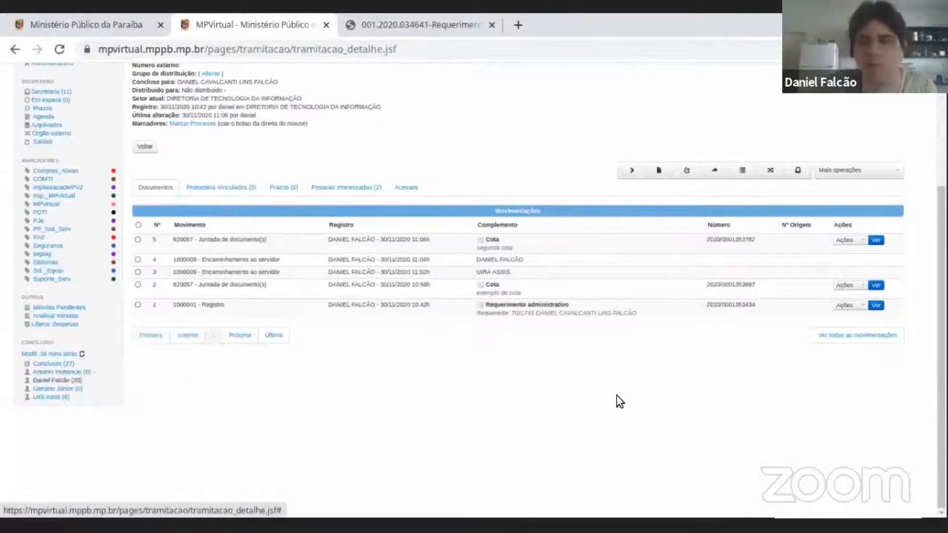
pyautogui.scroll(3, 650, 375)
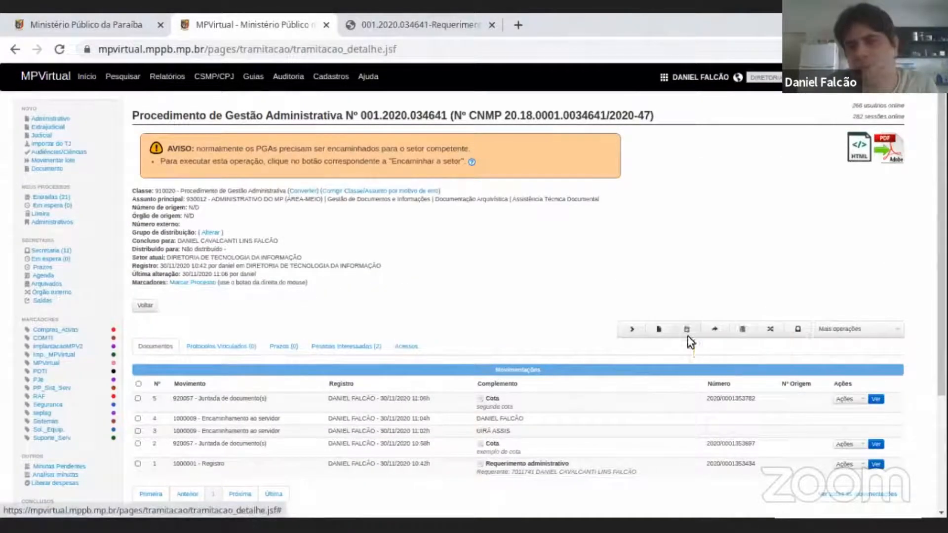
pyautogui.click(742, 330)
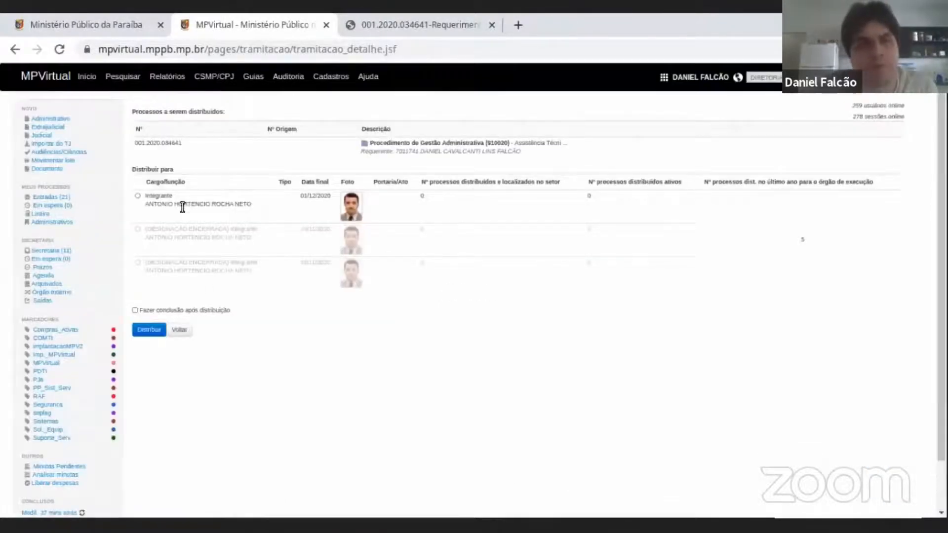
pyautogui.doubleClick(156, 142)
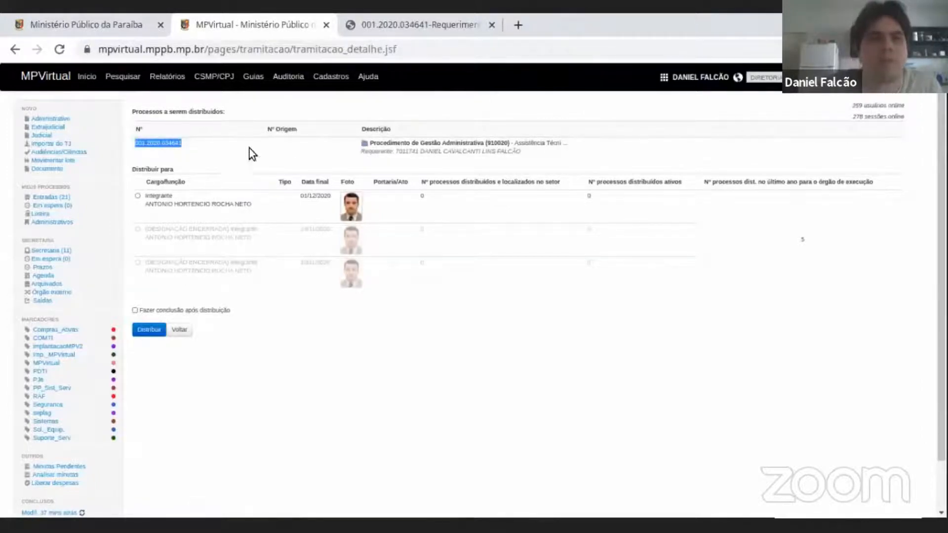
pyautogui.click(138, 196)
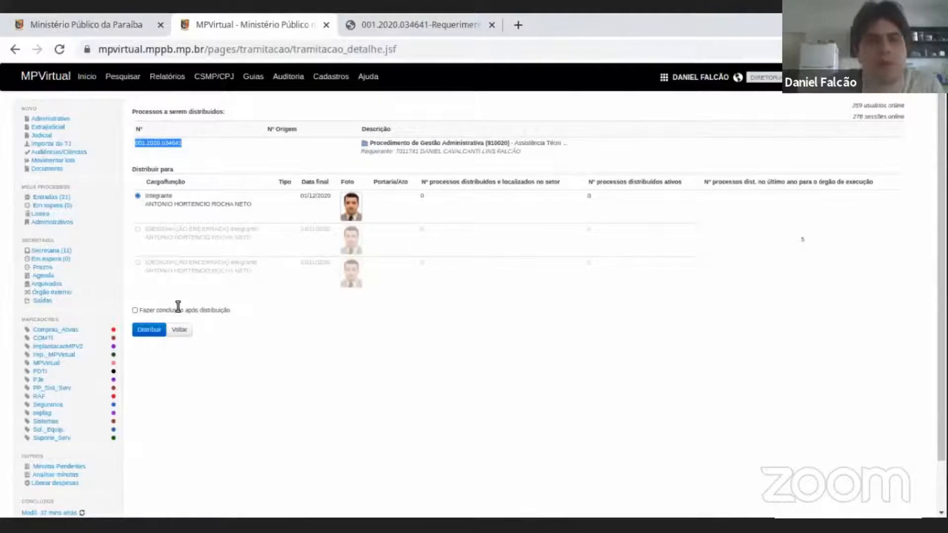
# Examine the ended designations and the active Integrante entry in the list of possible distribution recipients.
pyautogui.moveTo(162, 228); pyautogui.dragTo(408, 277)
pyautogui.click(597, 290)
pyautogui.moveTo(208, 245); pyautogui.dragTo(281, 275)
pyautogui.click(469, 328)
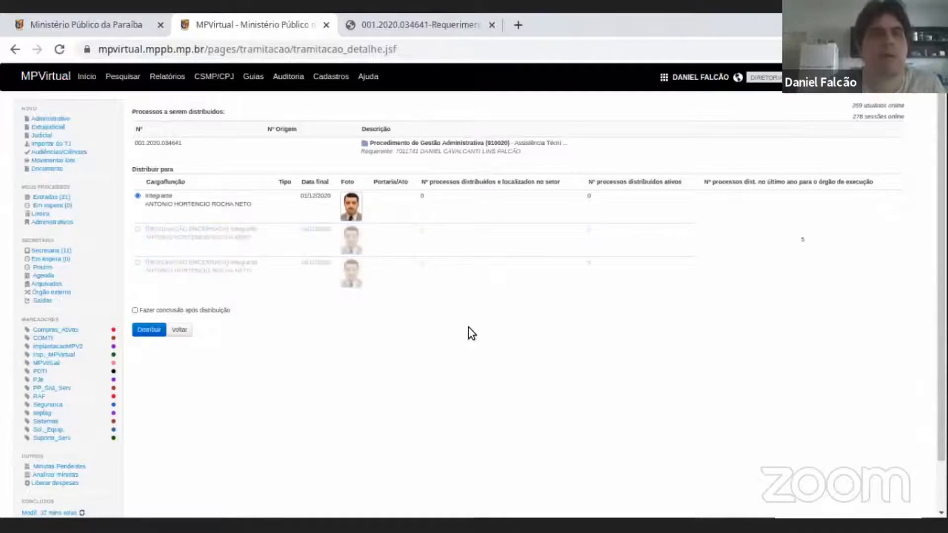
pyautogui.moveTo(154, 198); pyautogui.dragTo(209, 201)
pyautogui.doubleClick(230, 204)
pyautogui.tripleClick(229, 204)
pyautogui.doubleClick(168, 196)
pyautogui.click(167, 206)
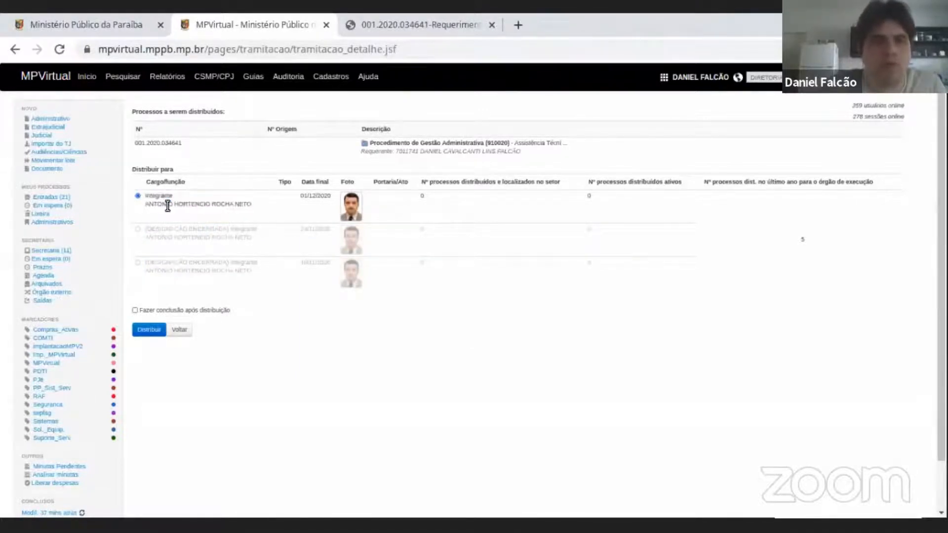
pyautogui.tripleClick(168, 205)
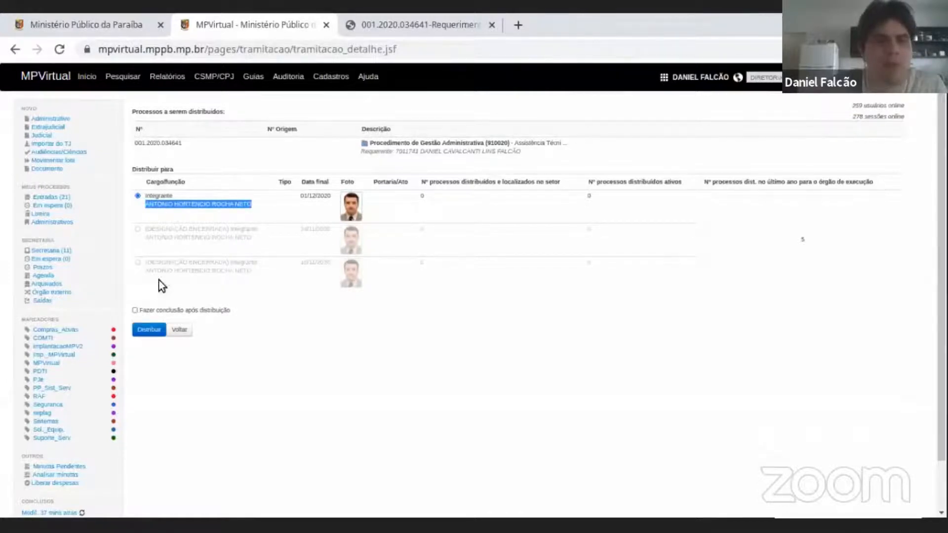
# Distribute the procedure to the chosen member with Fazer conclusão após distribuição turned off.
pyautogui.click(135, 311)
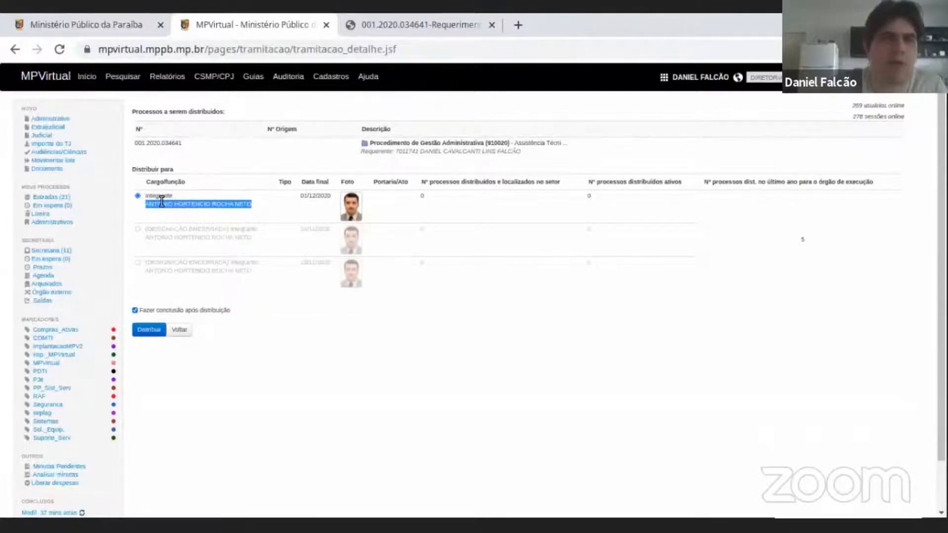
pyautogui.click(135, 310)
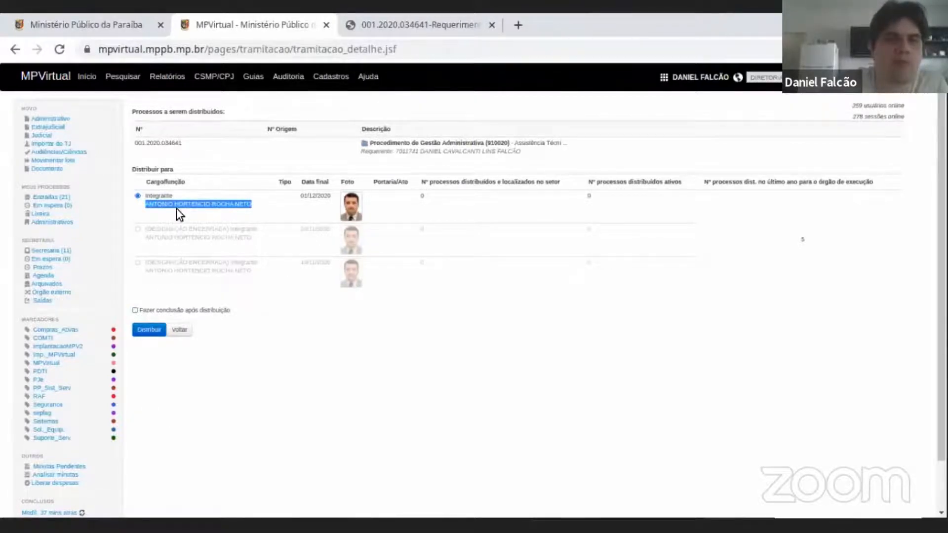
pyautogui.click(136, 310)
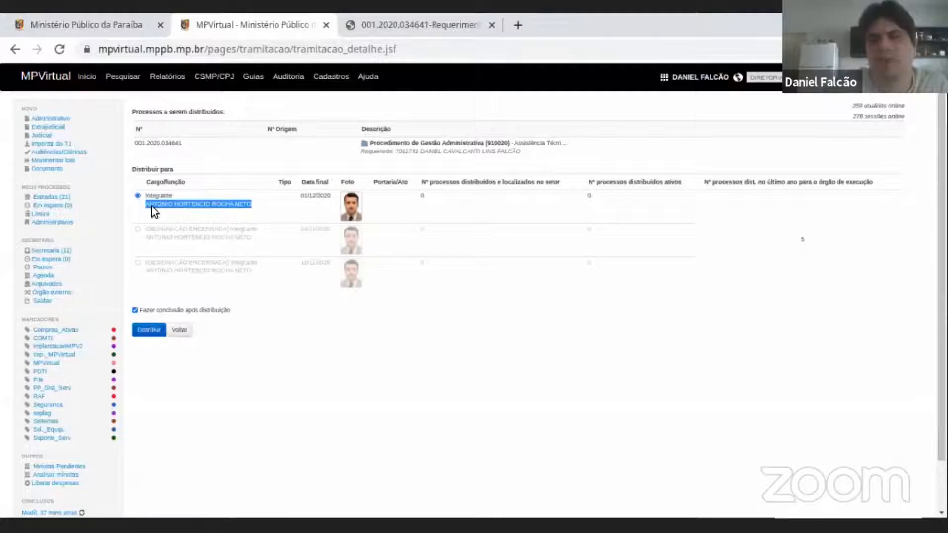
pyautogui.click(135, 311)
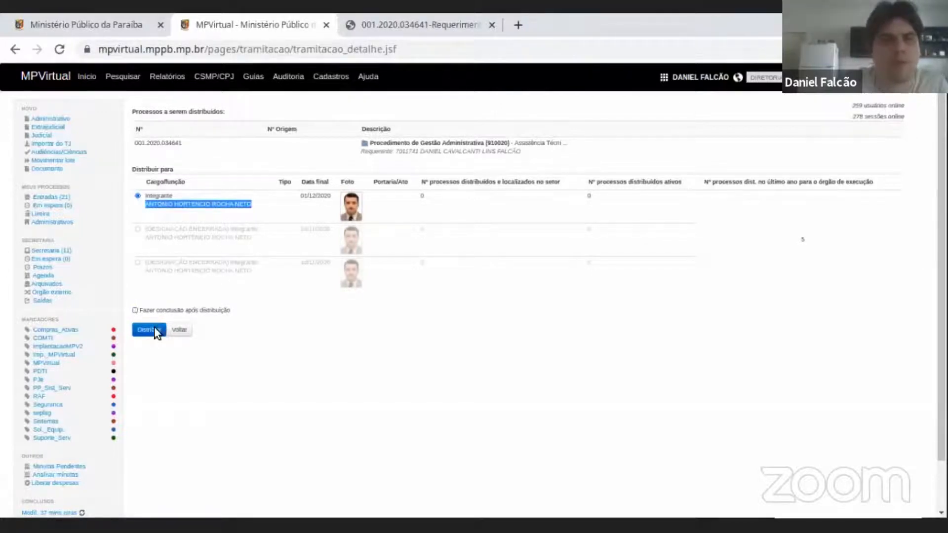
pyautogui.click(150, 330)
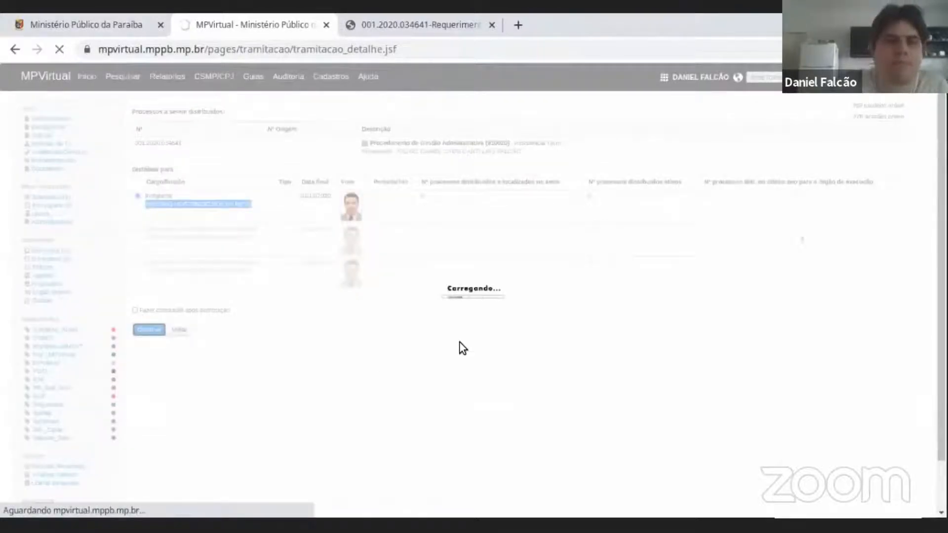
# Compare the Distribuído para and Concluso para fields in the procedure's details.
pyautogui.scroll(-2, 419, 316)
pyautogui.scroll(2, 419, 315)
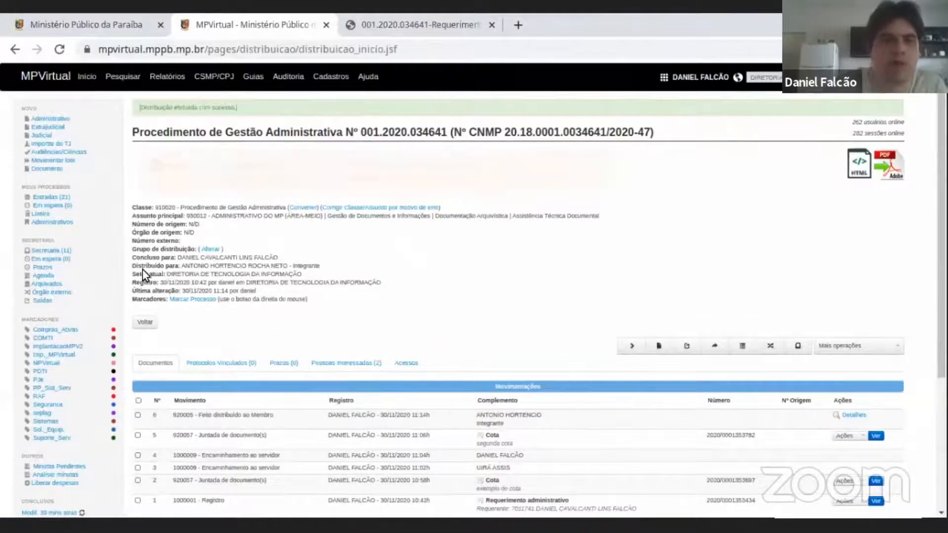
pyautogui.moveTo(133, 266); pyautogui.dragTo(327, 270)
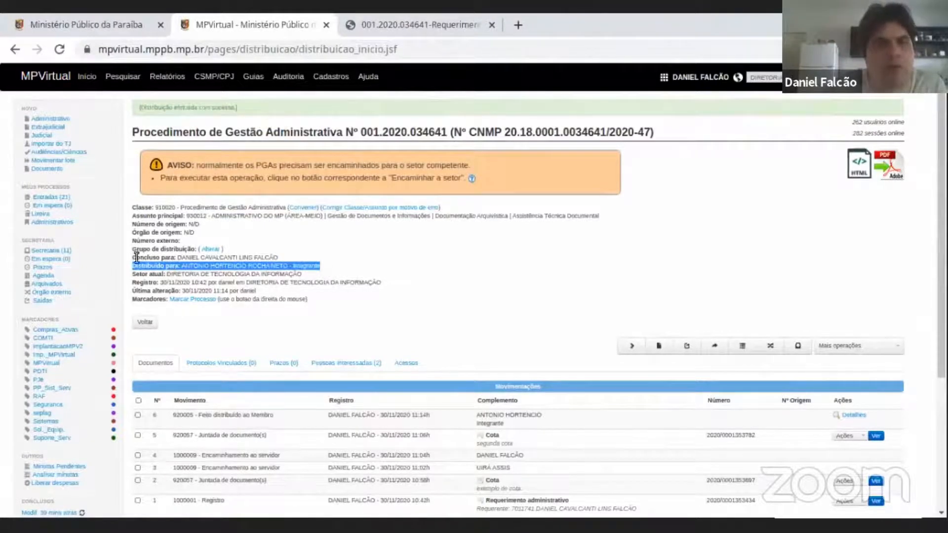
pyautogui.moveTo(134, 258); pyautogui.dragTo(280, 261)
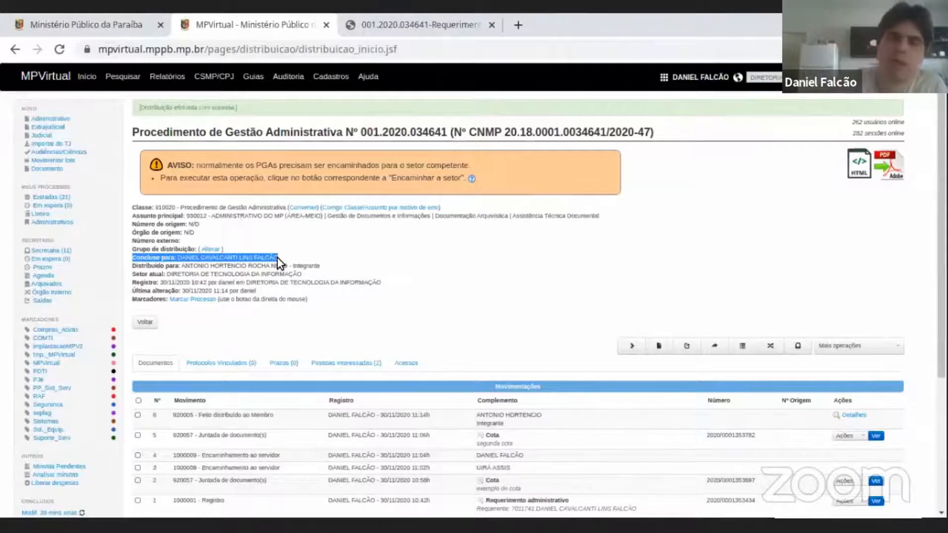
pyautogui.tripleClick(268, 266)
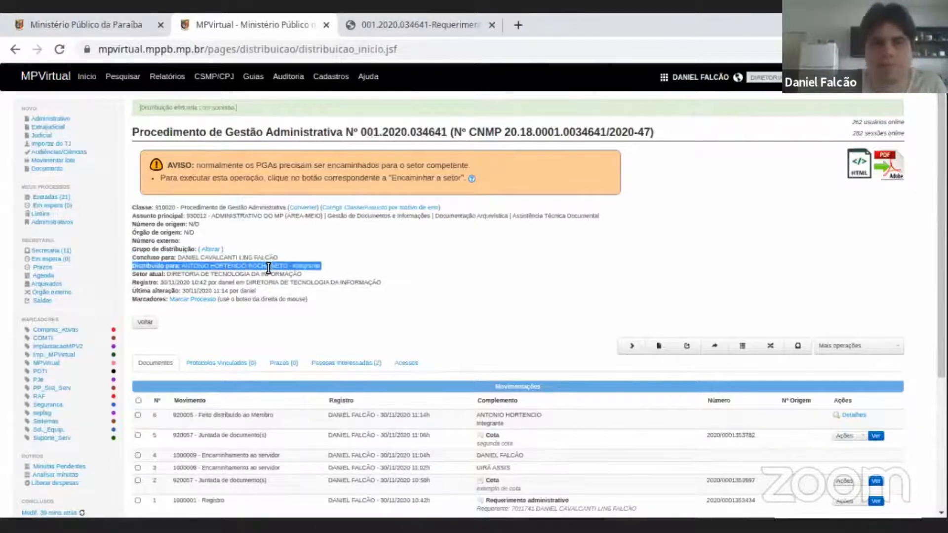
pyautogui.tripleClick(212, 268)
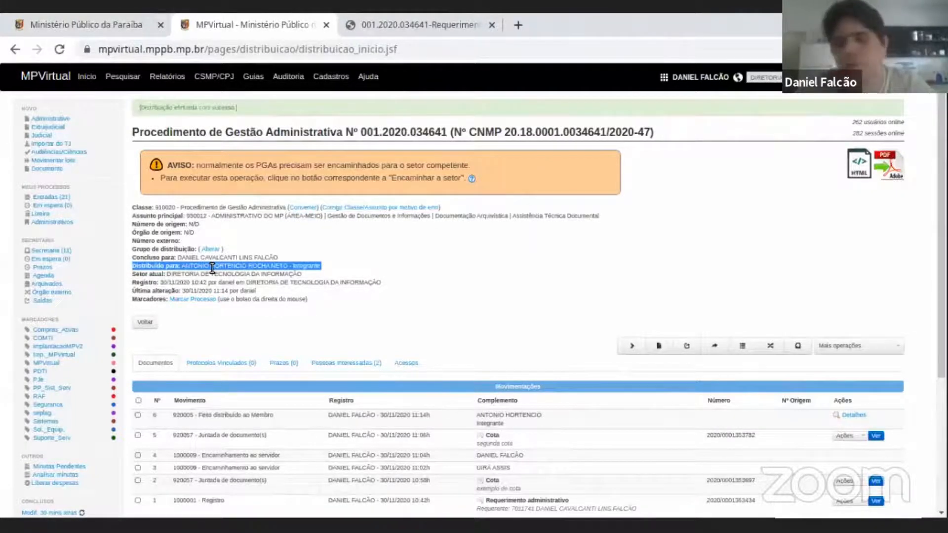
pyautogui.click(455, 283)
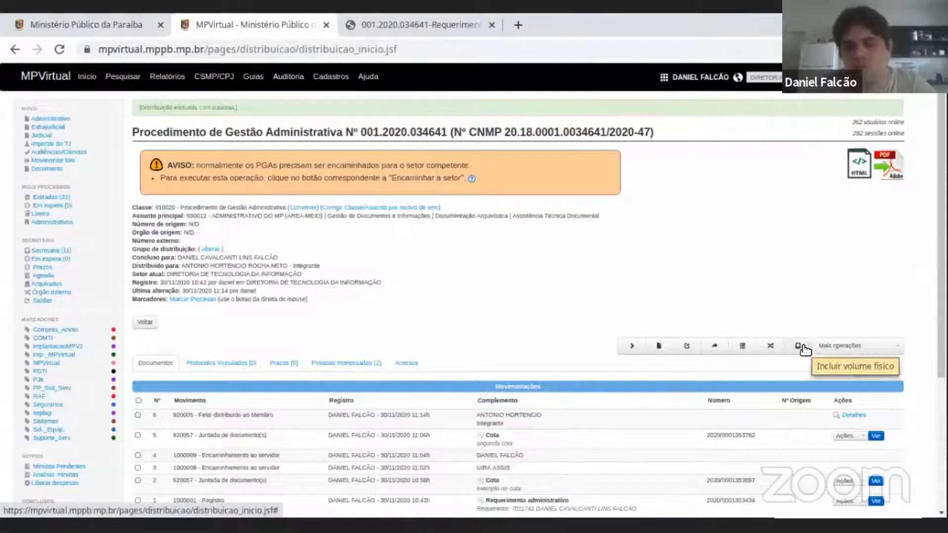
# Open the registration of a physical volume for the procedure.
pyautogui.scroll(-2, 800, 274)
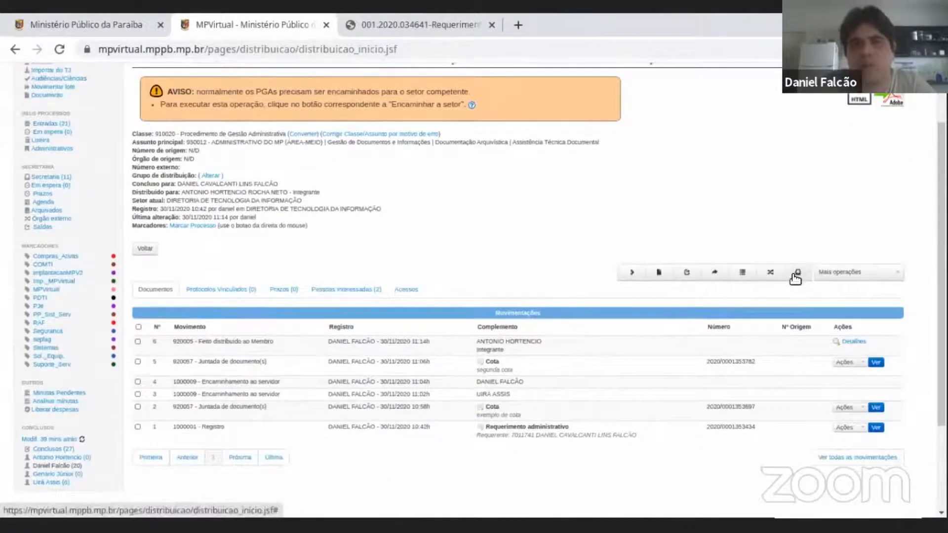
pyautogui.scroll(2, 782, 256)
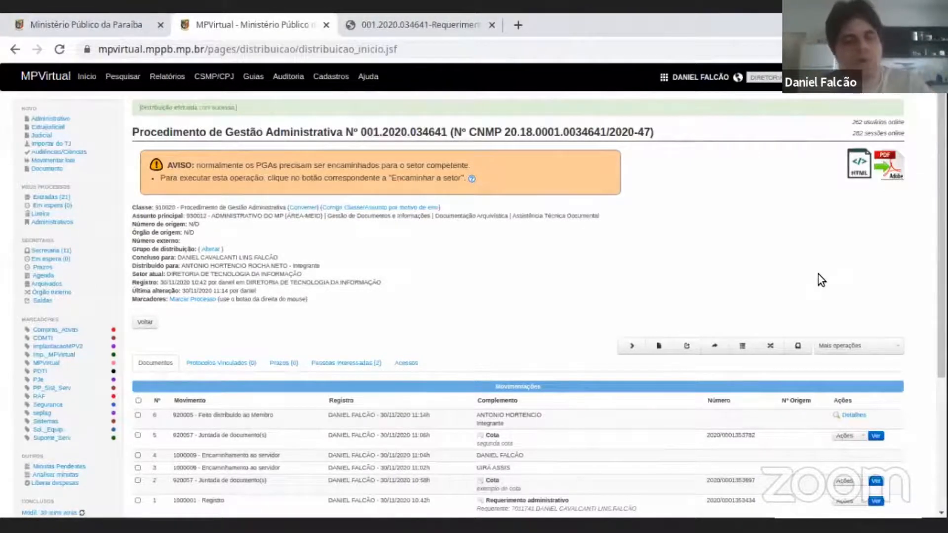
pyautogui.click(799, 347)
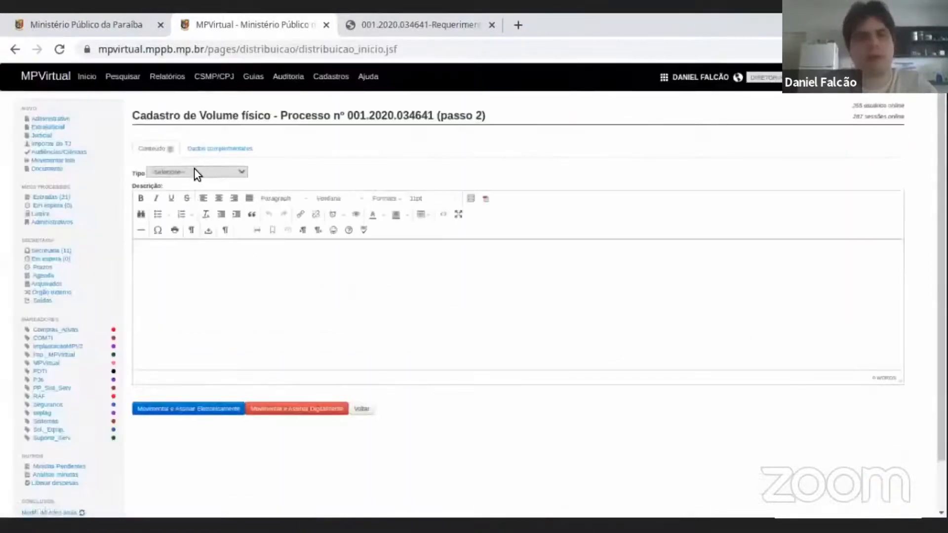
# Review the physical volume types offered and try Processo em papel as the type.
pyautogui.click(194, 172)
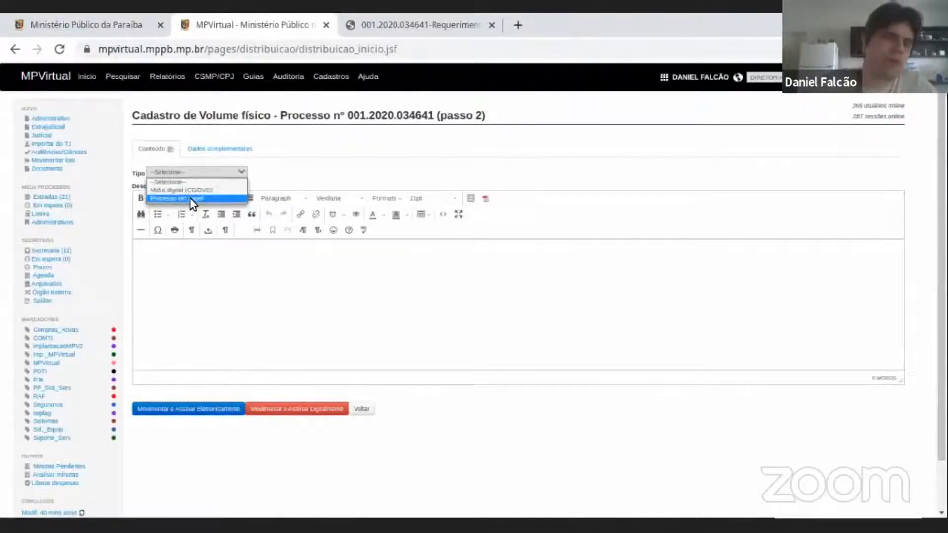
pyautogui.tripleClick(247, 114)
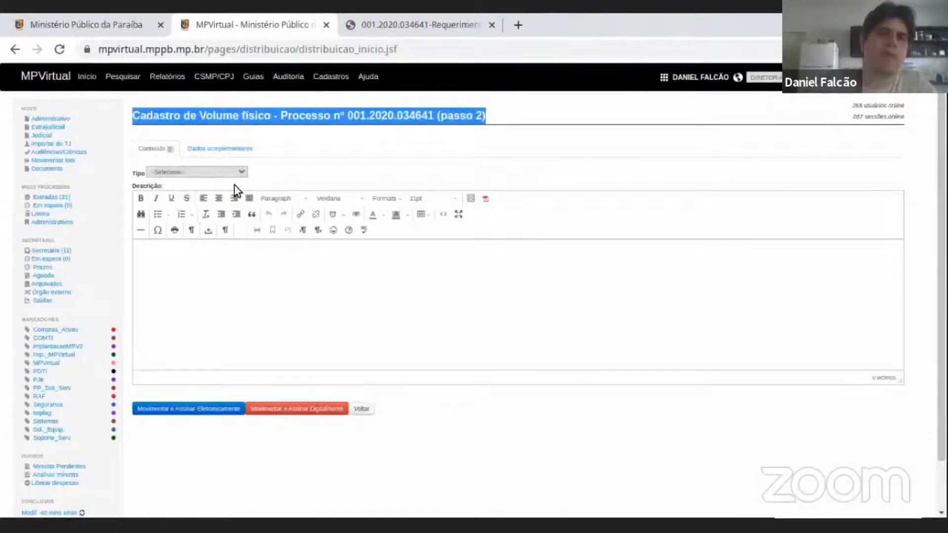
pyautogui.click(240, 173)
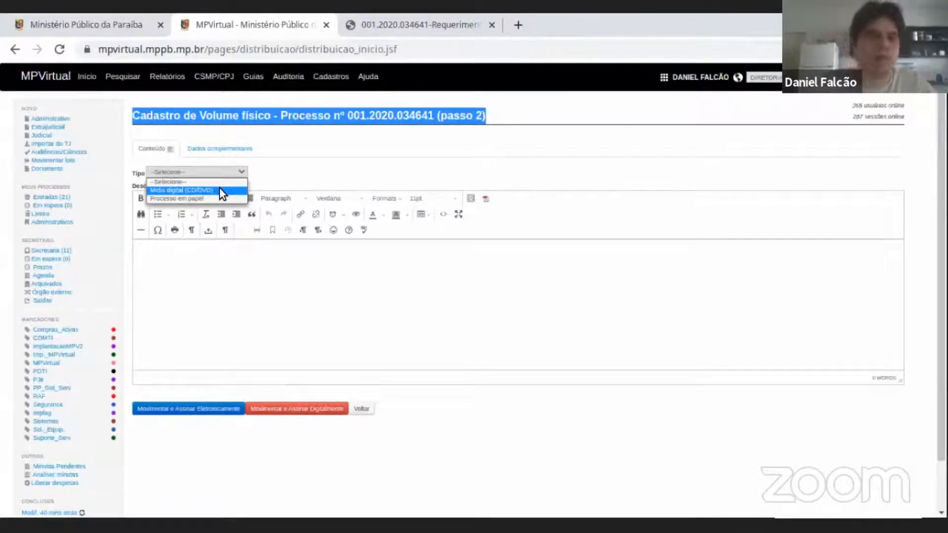
pyautogui.click(281, 112)
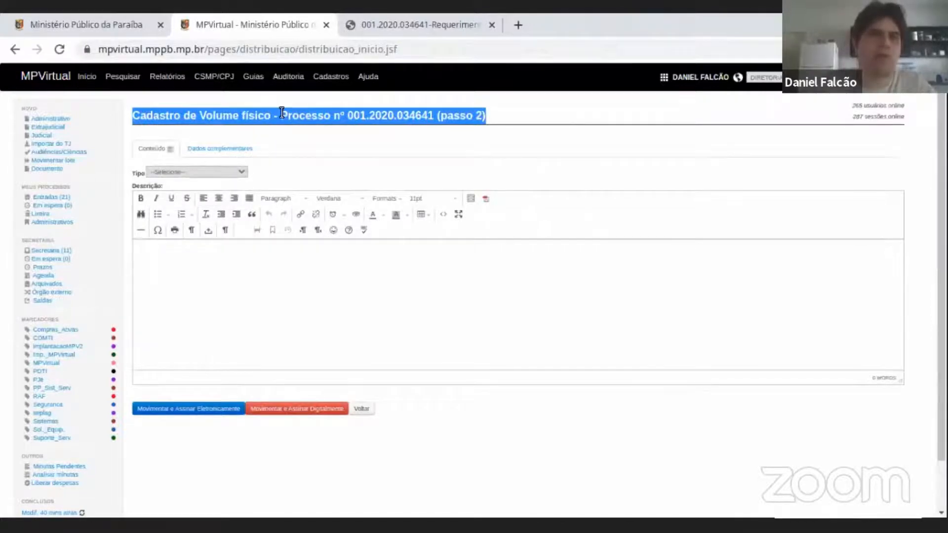
pyautogui.click(281, 113)
pyautogui.click(227, 173)
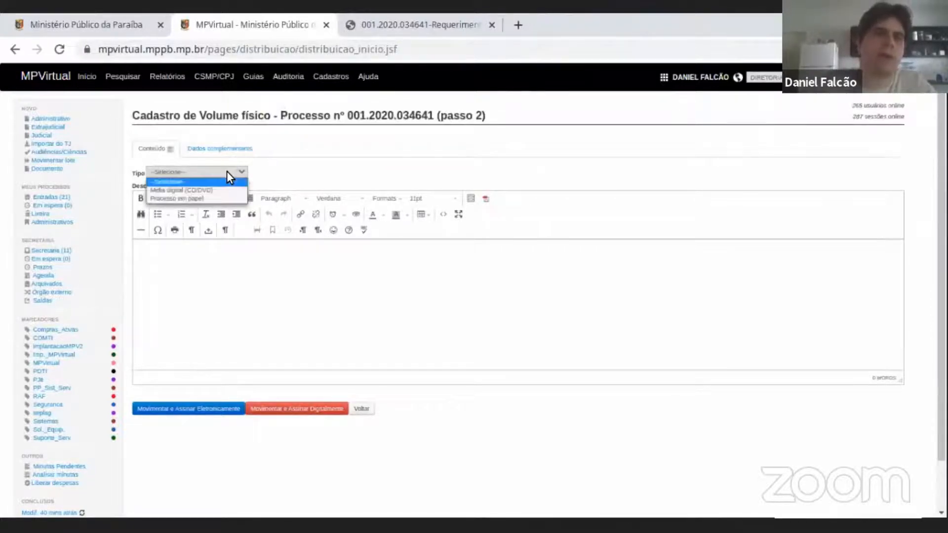
pyautogui.click(195, 198)
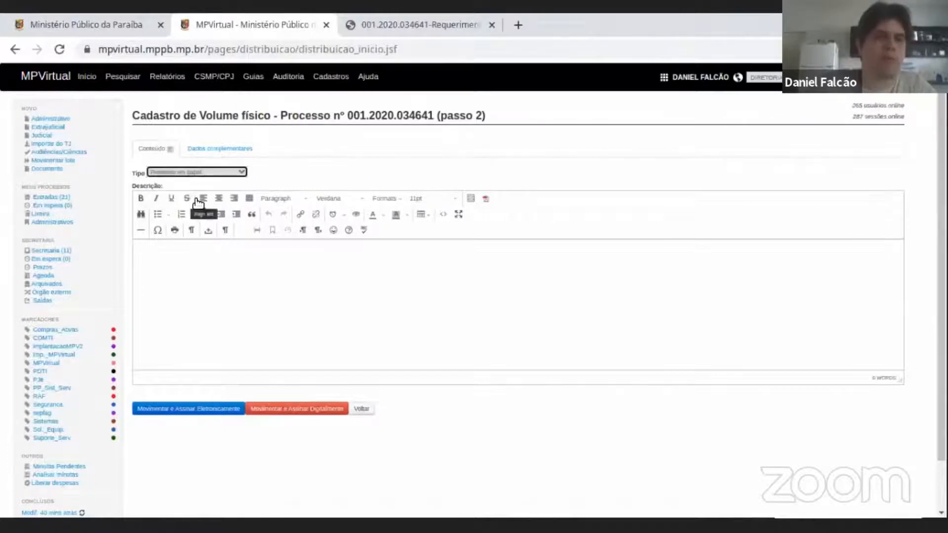
pyautogui.click(214, 271)
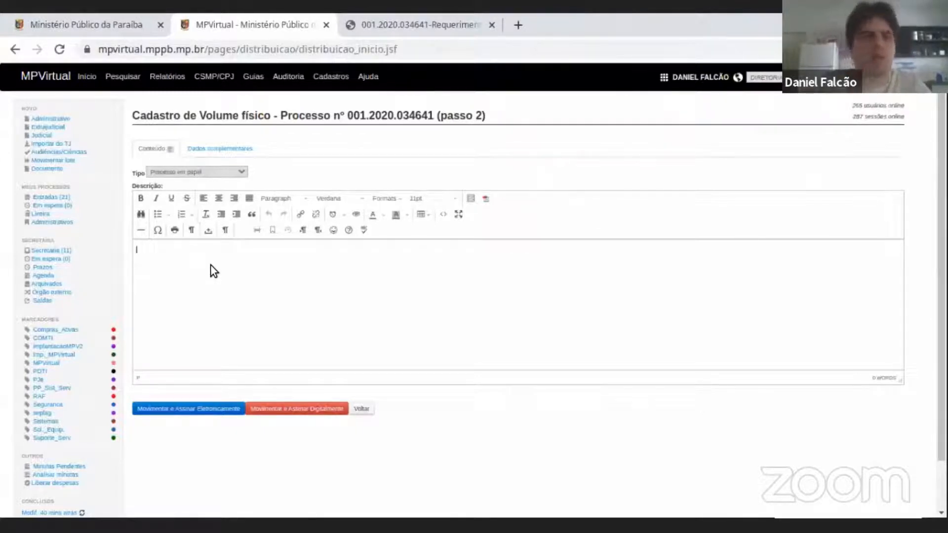
# Set the physical volume's type to Mídia digital (CD/DVD) and enter the description "mídia contendo vídeos".
pyautogui.click(217, 174)
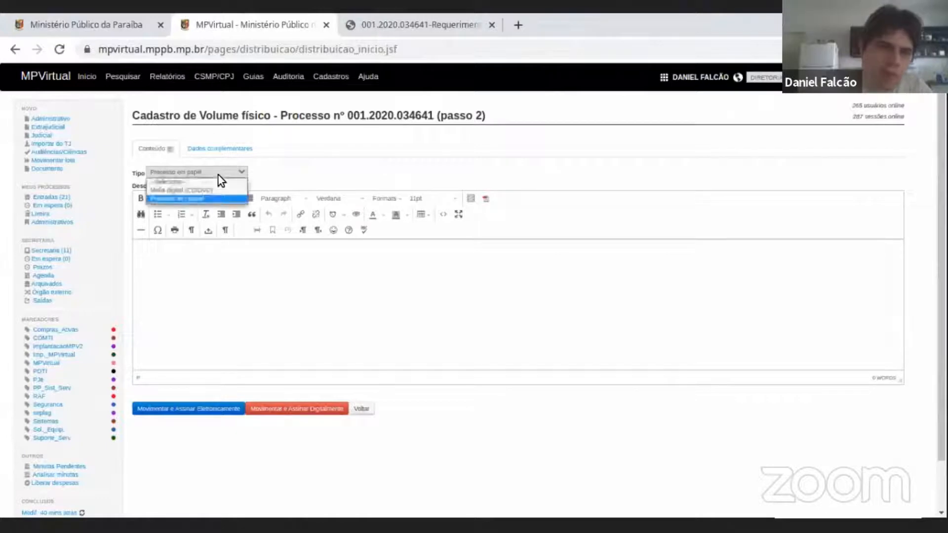
pyautogui.click(215, 190)
pyautogui.click(230, 266)
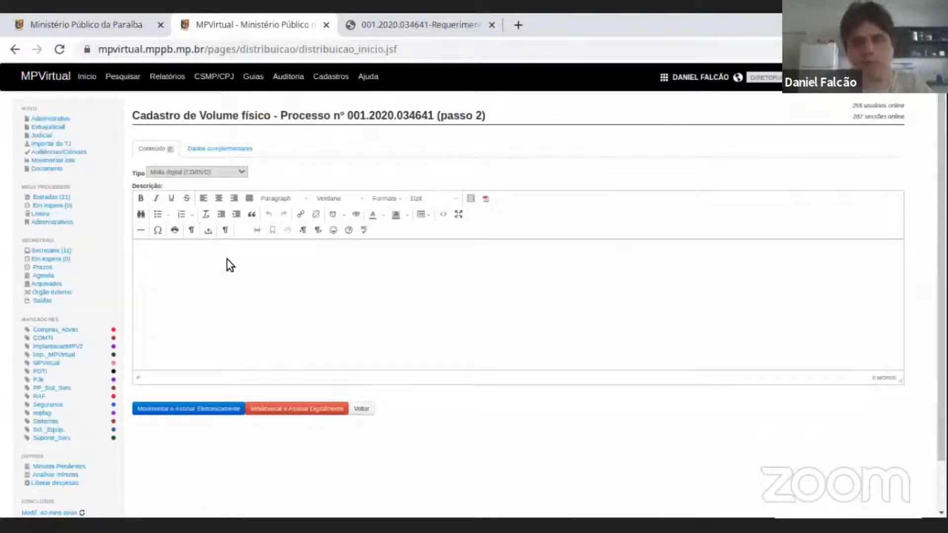
pyautogui.write('mí')
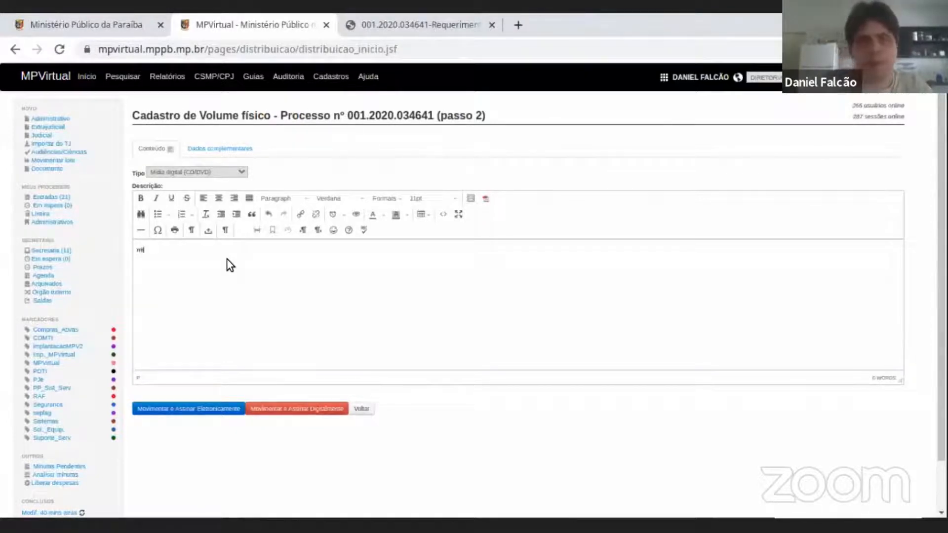
pyautogui.write('dia contendo ')
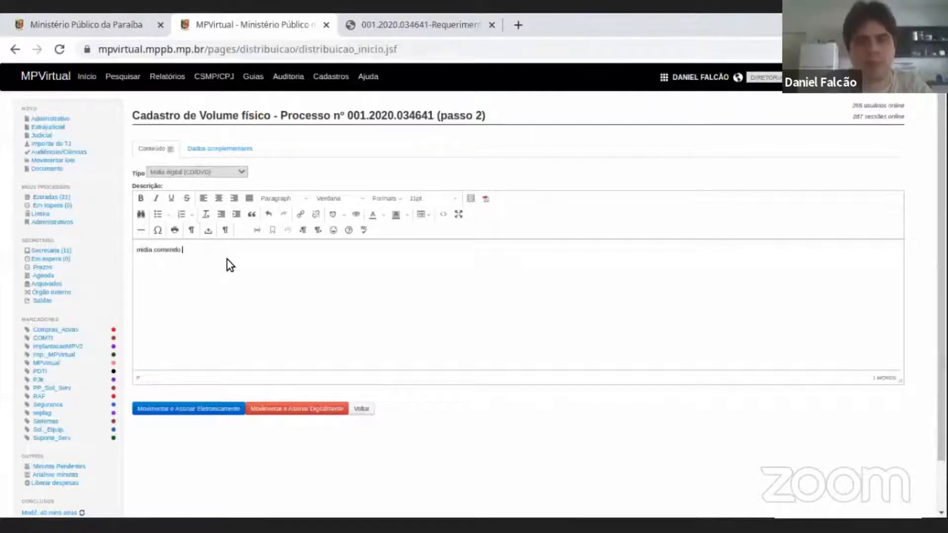
pyautogui.write('vídeos')
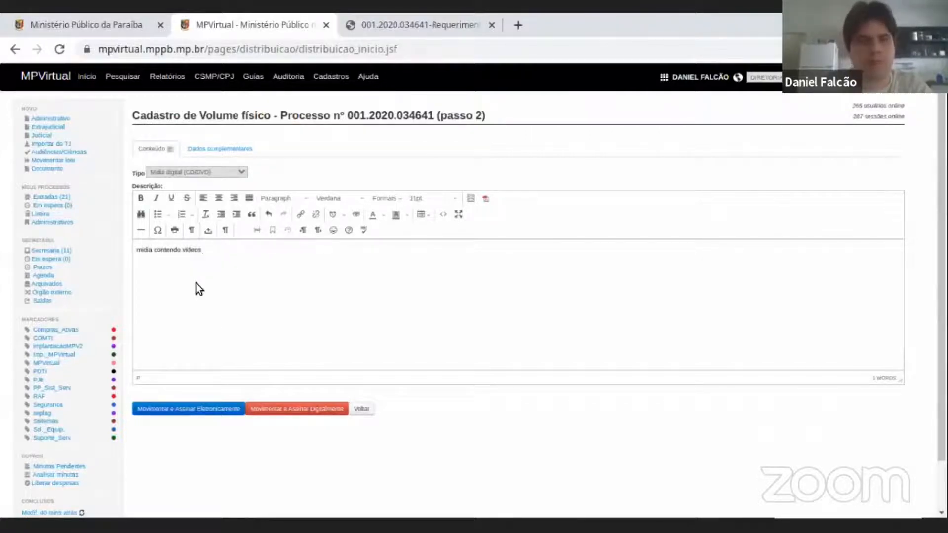
pyautogui.write(' de')
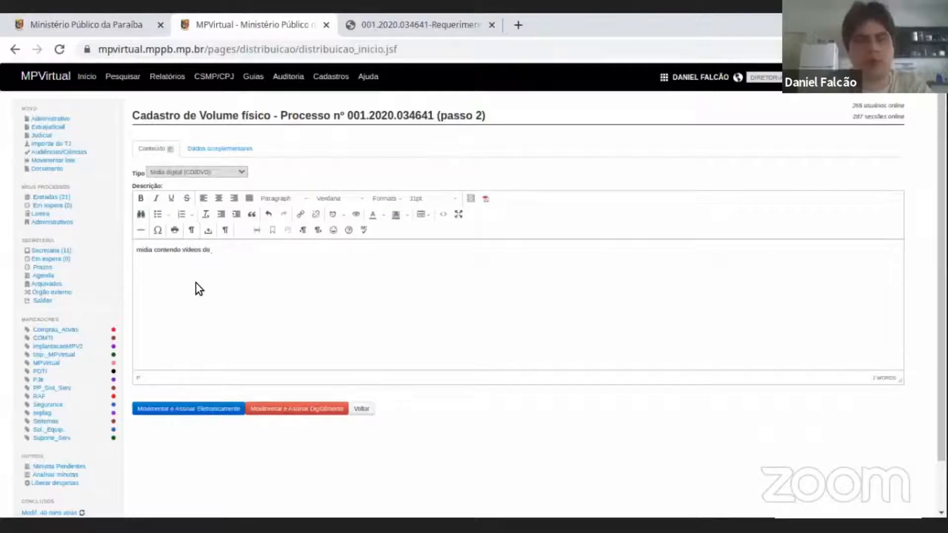
# Complete the physical volume's description to read "mídia contendo vídeos referentes a uma audiência".
pyautogui.press('BackSpace')
pyautogui.press('BackSpace')
pyautogui.press('BackSpace')
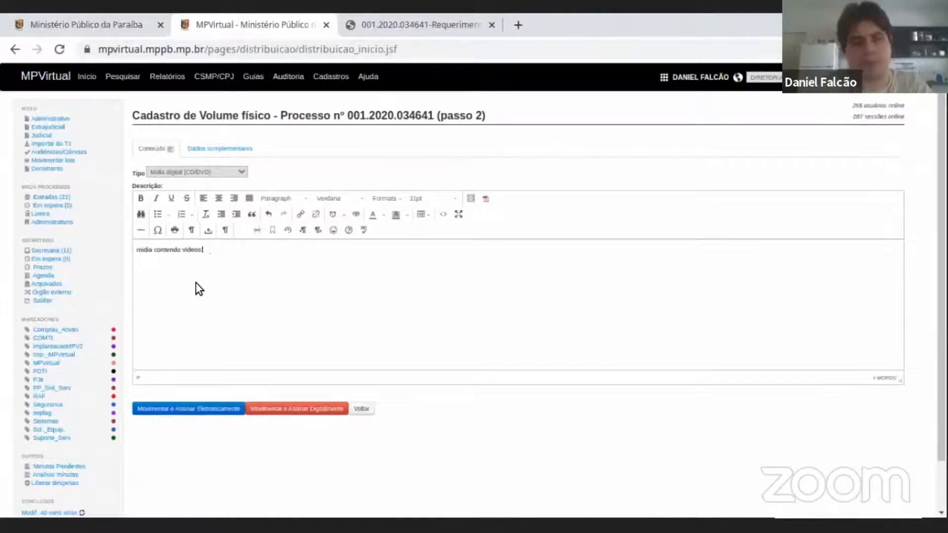
pyautogui.write('referentes')
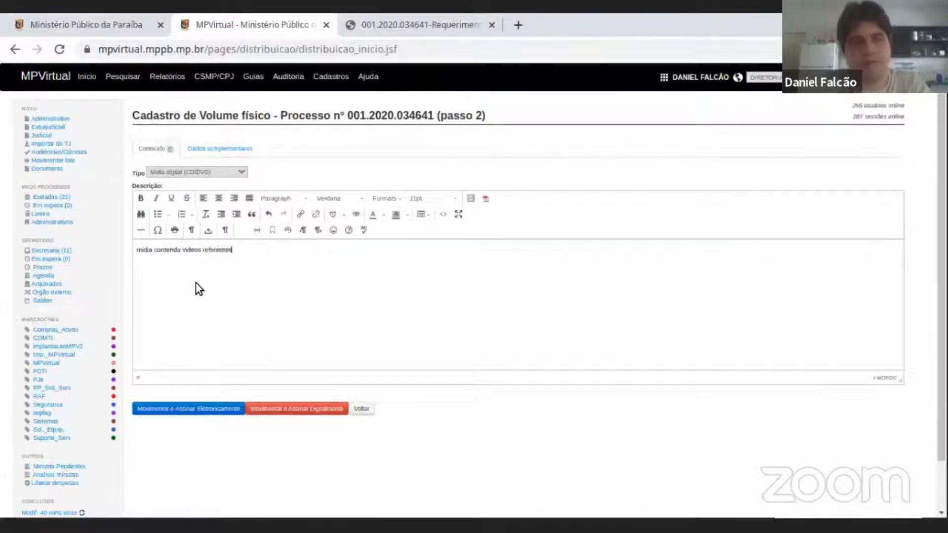
pyautogui.write(' a sina')
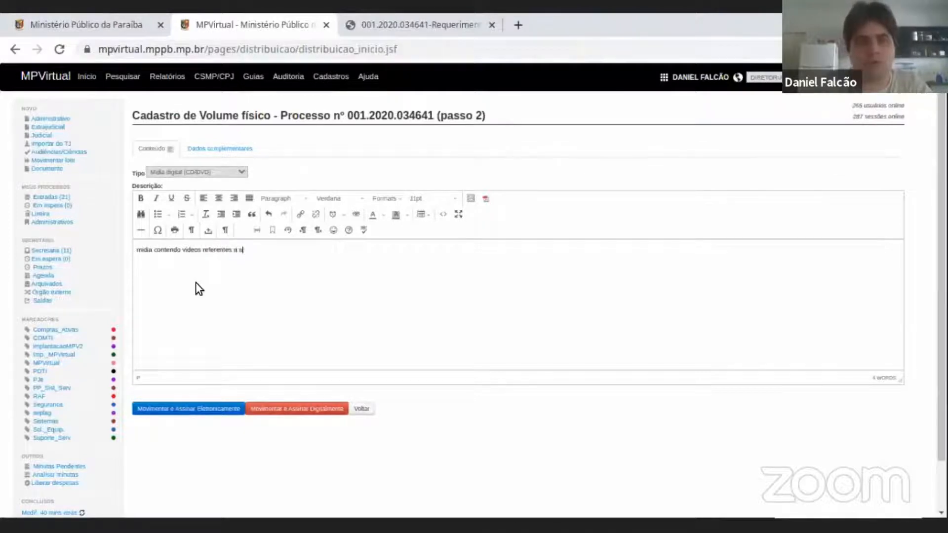
pyautogui.press('BackSpace')
pyautogui.press('BackSpace')
pyautogui.press('BackSpace')
pyautogui.press('BackSpace')
pyautogui.write('uma audiência')
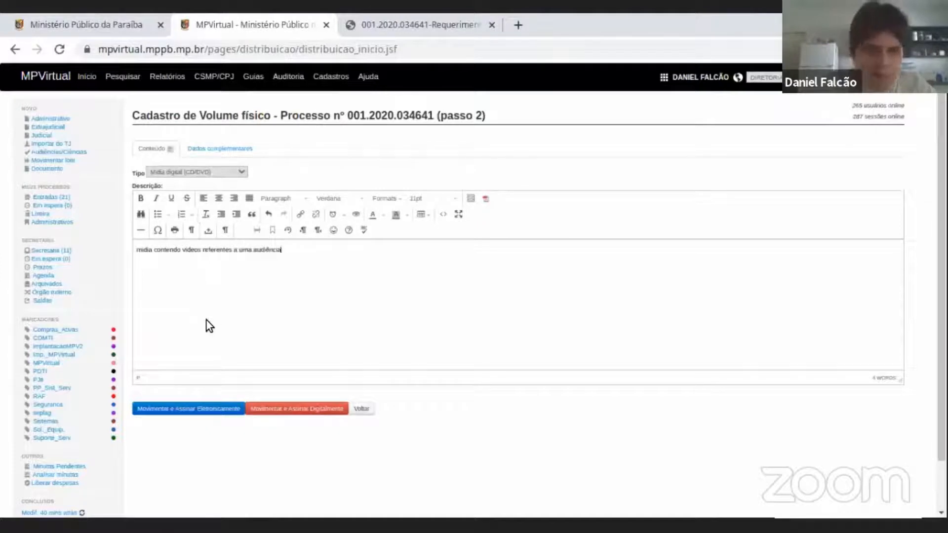
# Submit the physical volume movement and sign it electronically with the account password.
pyautogui.click(202, 410)
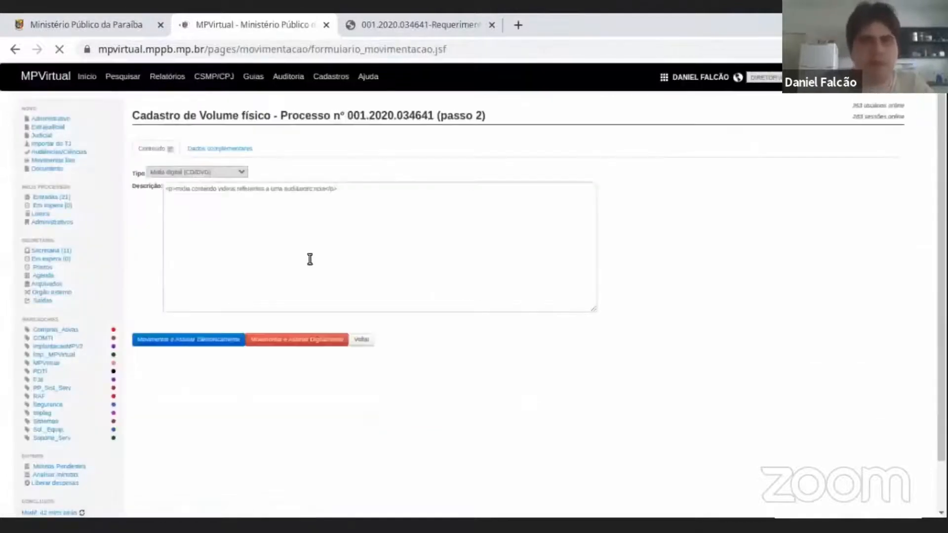
pyautogui.write('*****')
pyautogui.click(451, 216)
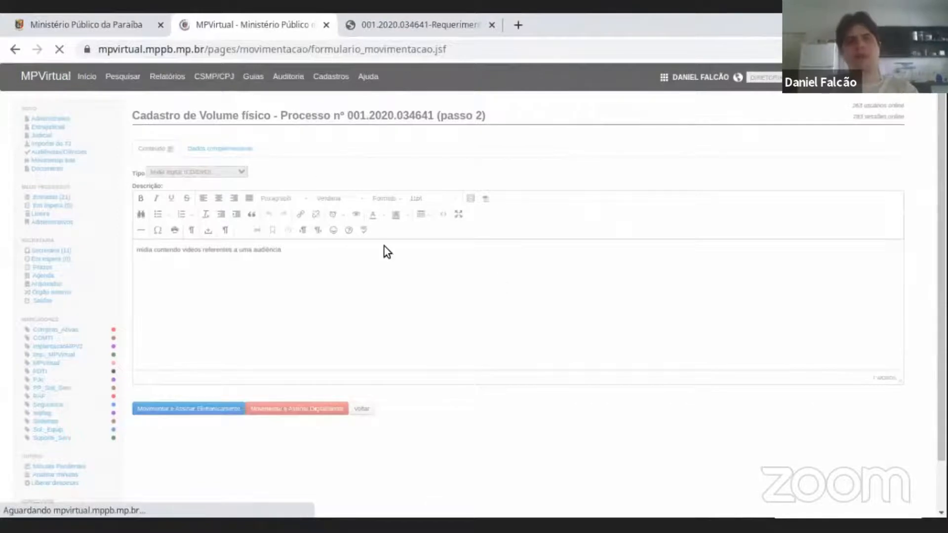
# Check the physical volume's entry and its digital media description in the procedure's movement list.
pyautogui.scroll(-2, 533, 164)
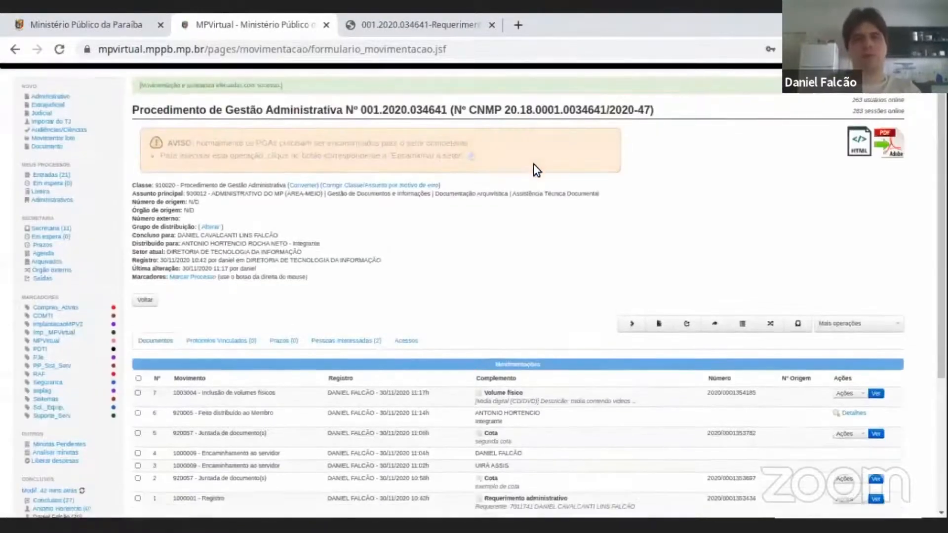
pyautogui.moveTo(198, 342); pyautogui.dragTo(433, 345)
pyautogui.click(474, 341)
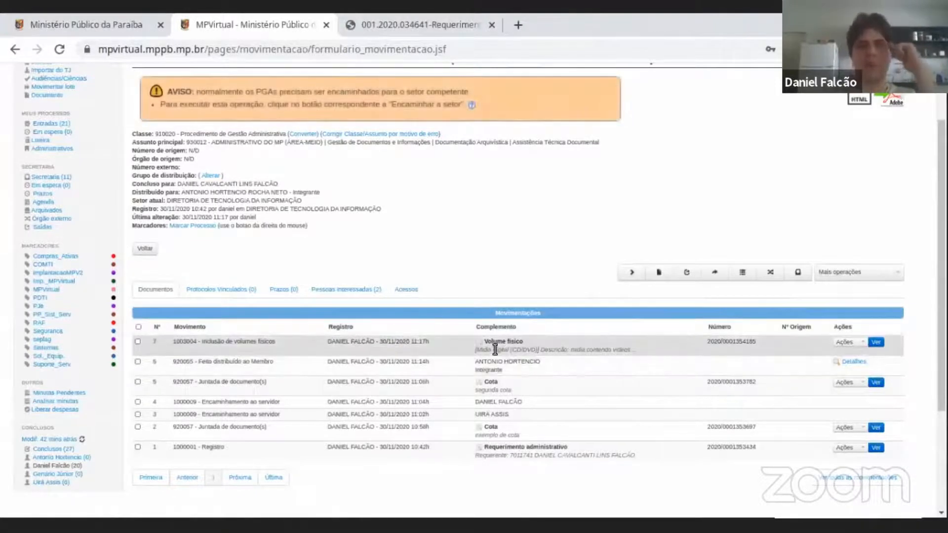
pyautogui.tripleClick(532, 350)
pyautogui.doubleClick(505, 351)
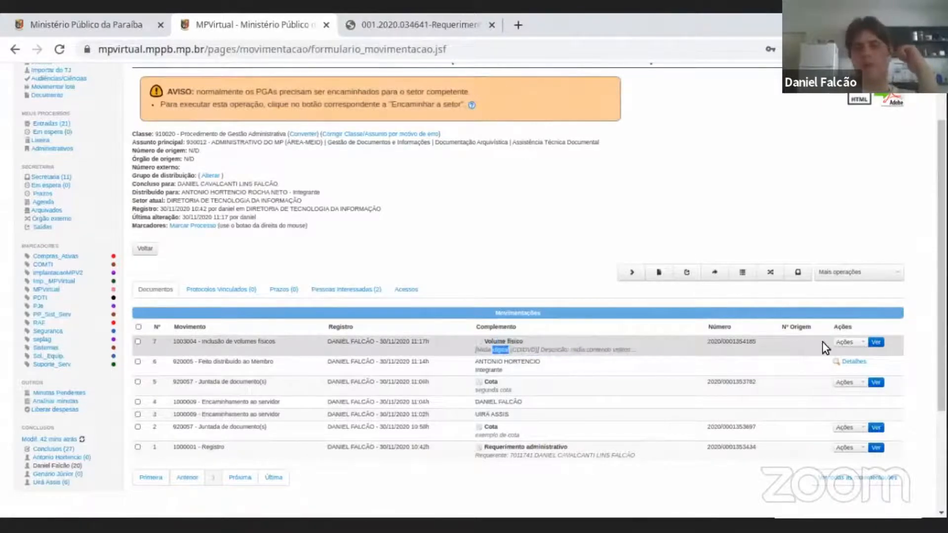
pyautogui.scroll(2, 246, 331)
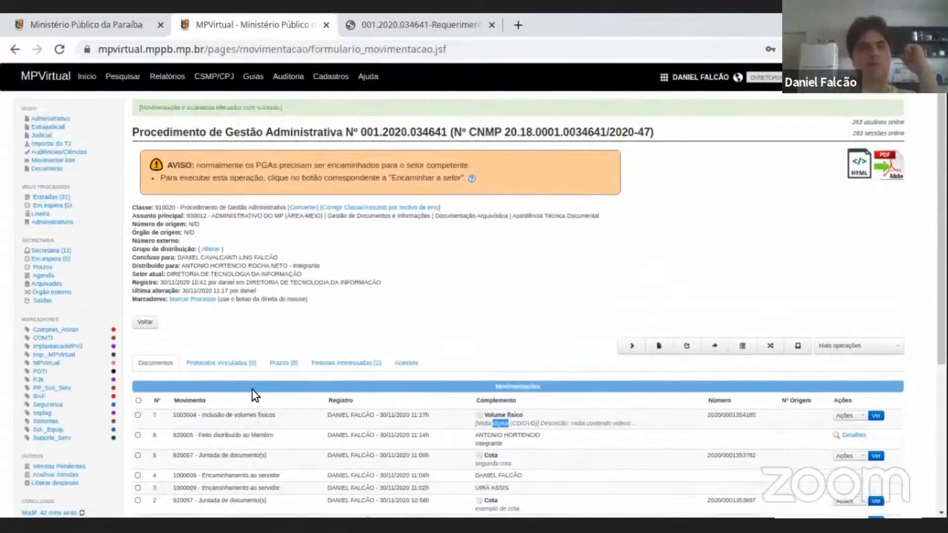
# Reopen procedure 001.2020.034641 from the inbox and review the actions offered for its physical volume, including Imprimir etiqueta.
pyautogui.click(59, 197)
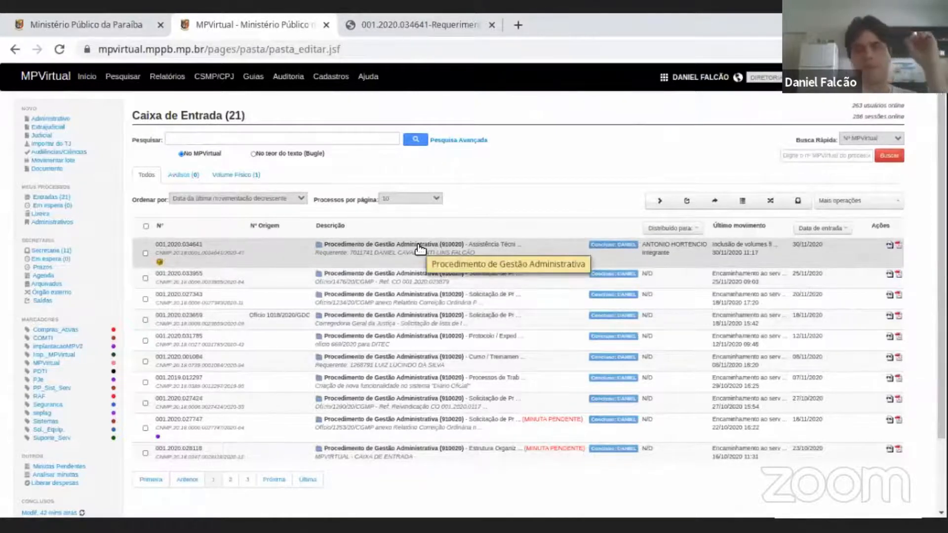
pyautogui.click(365, 250)
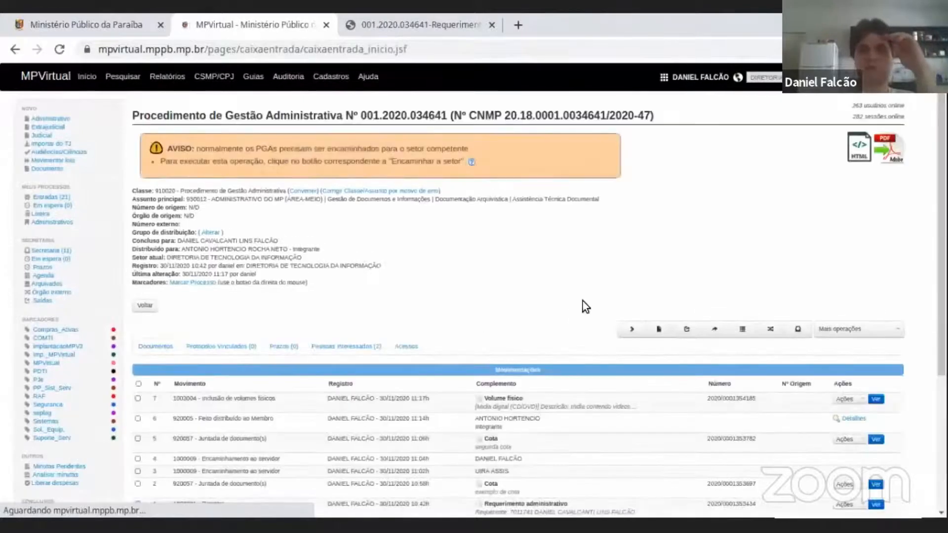
pyautogui.scroll(-3, 585, 306)
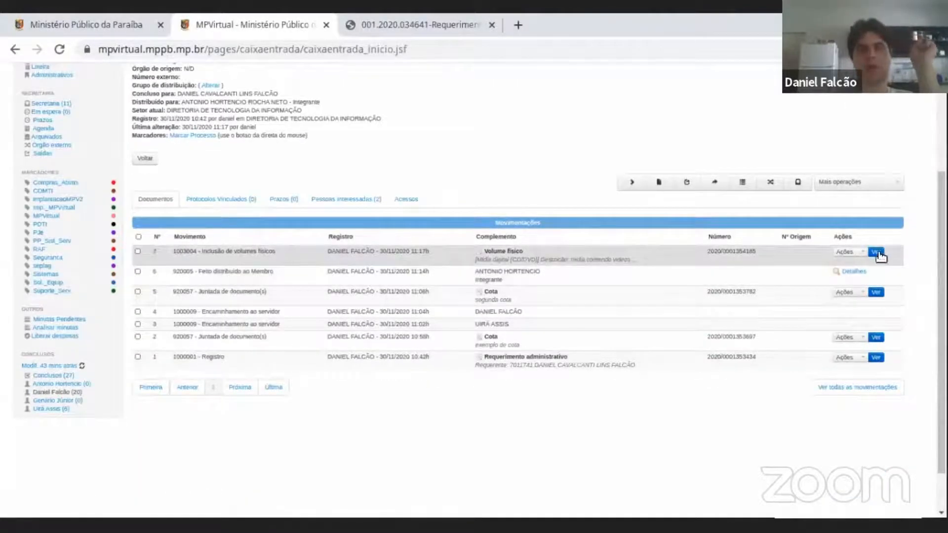
pyautogui.click(863, 251)
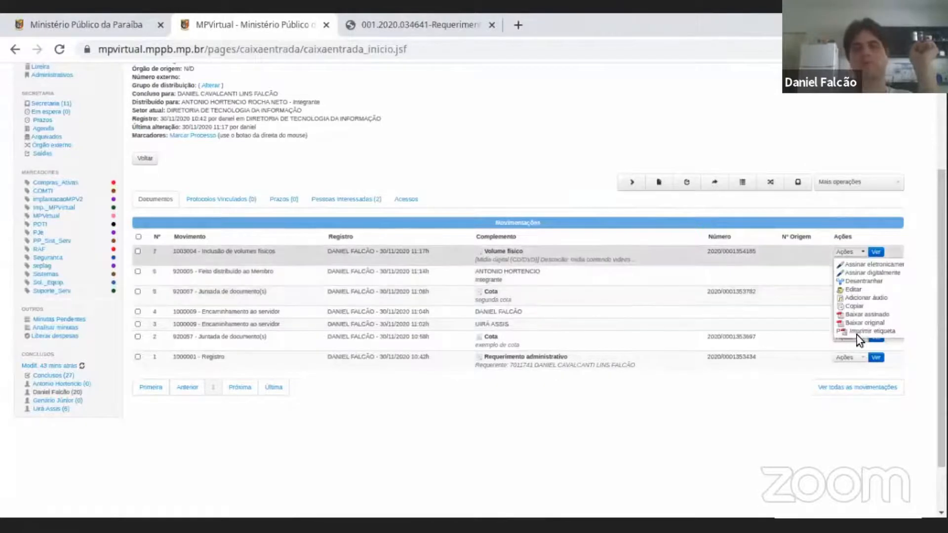
pyautogui.scroll(3, 391, 236)
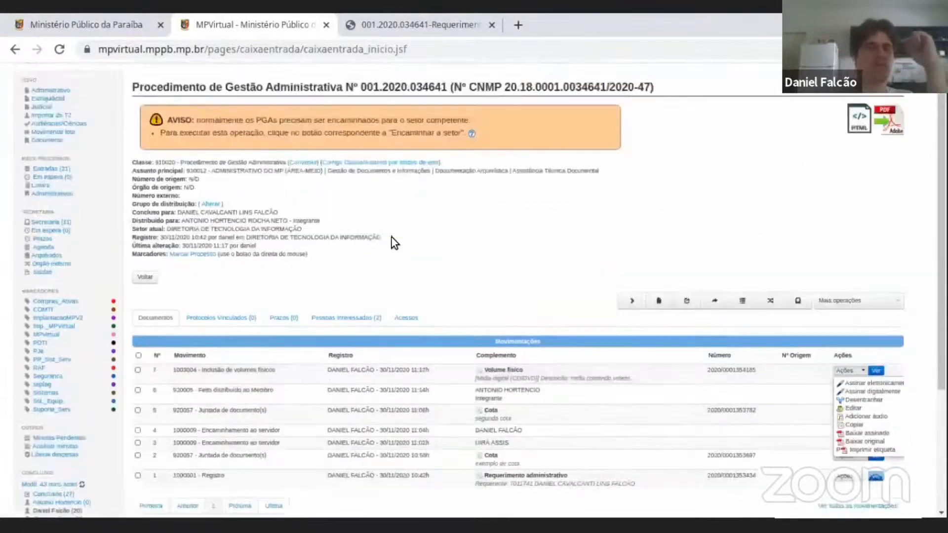
pyautogui.click(487, 238)
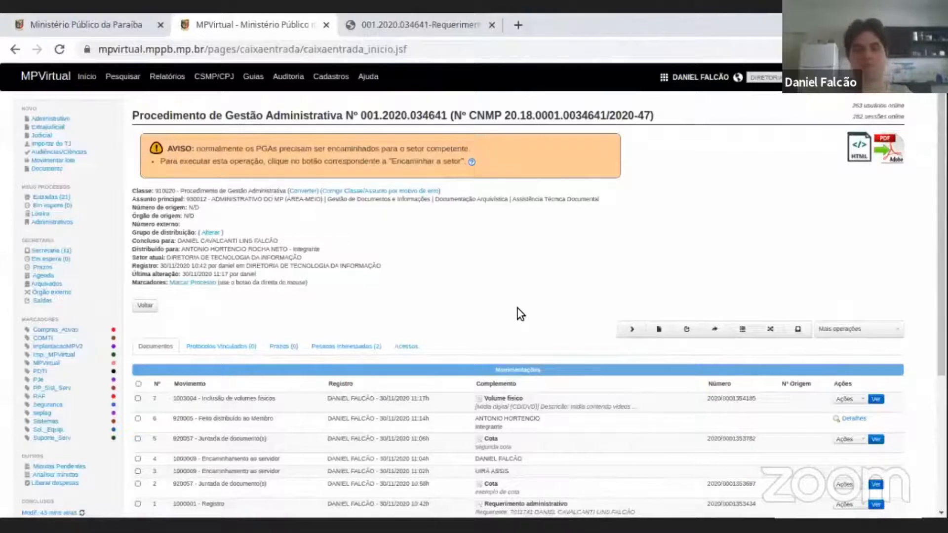
pyautogui.scroll(-2, 534, 286)
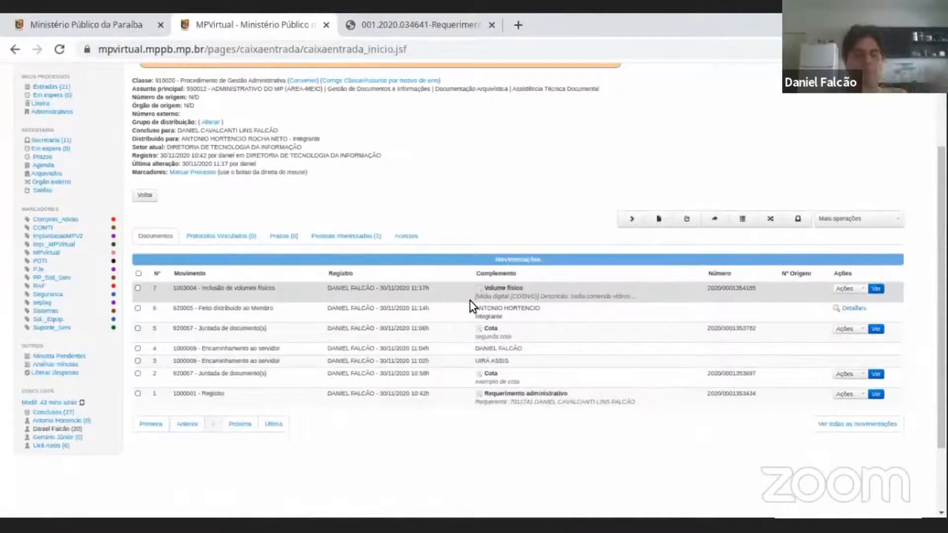
pyautogui.scroll(2, 470, 301)
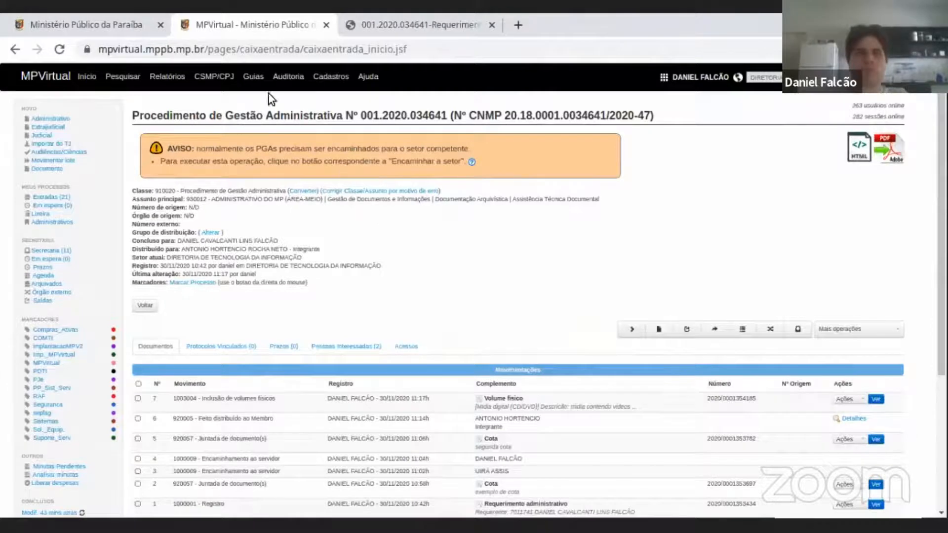
pyautogui.click(253, 79)
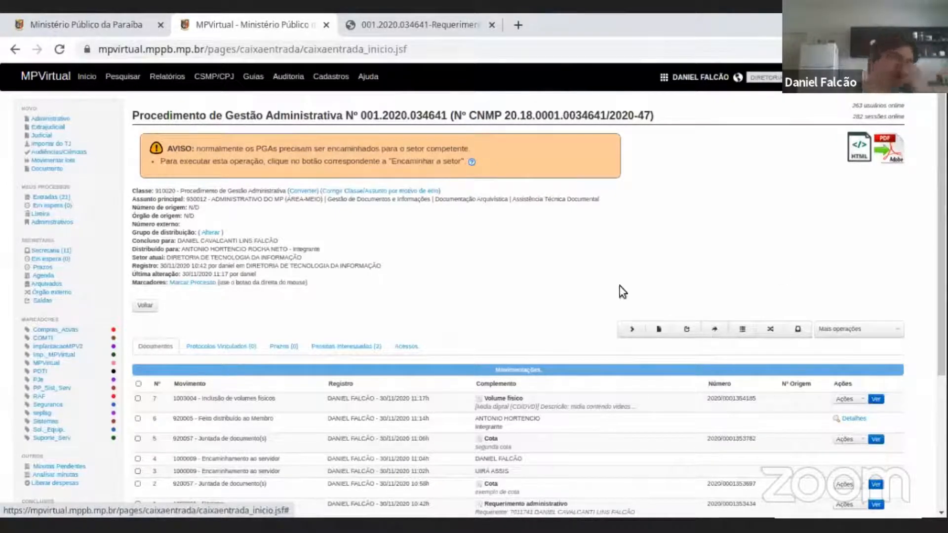
pyautogui.moveTo(254, 82)
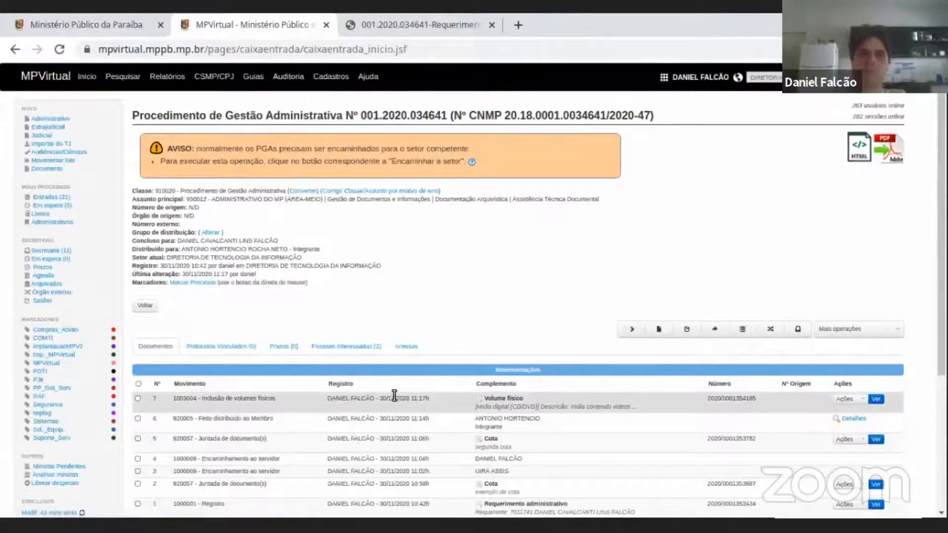
pyautogui.moveTo(397, 400)
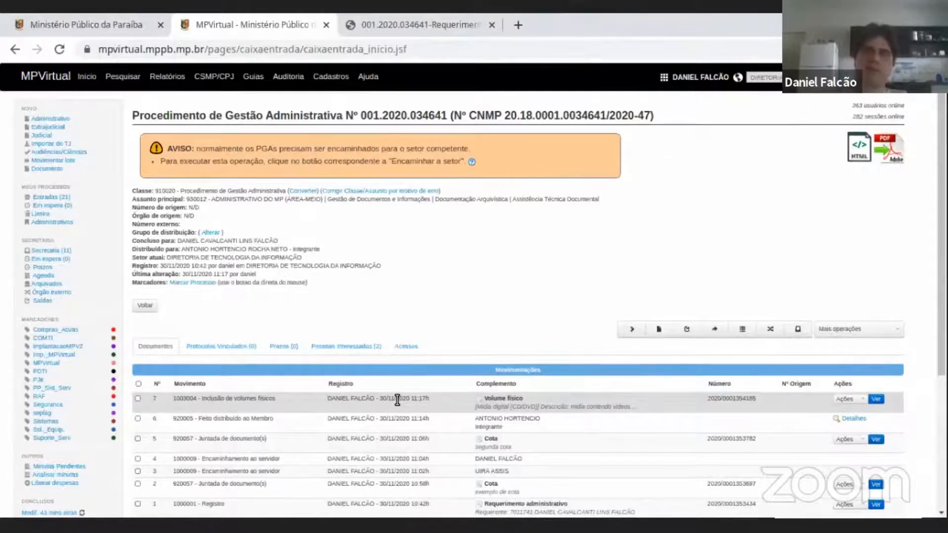
# Open Adicionar áudio for the "segunda cota" movement, examine the file size and format limits, and close it without adding a file.
pyautogui.scroll(-1, 398, 400)
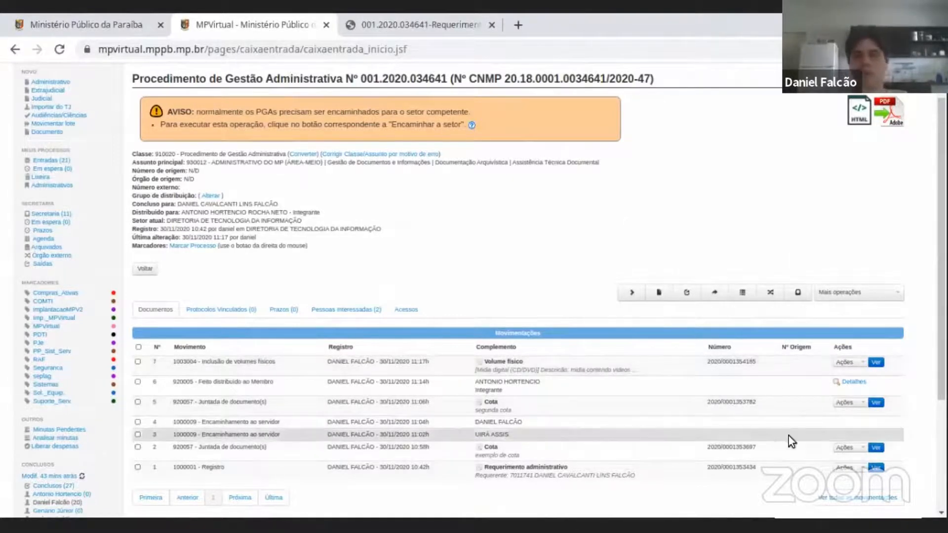
pyautogui.scroll(-3, 379, 290)
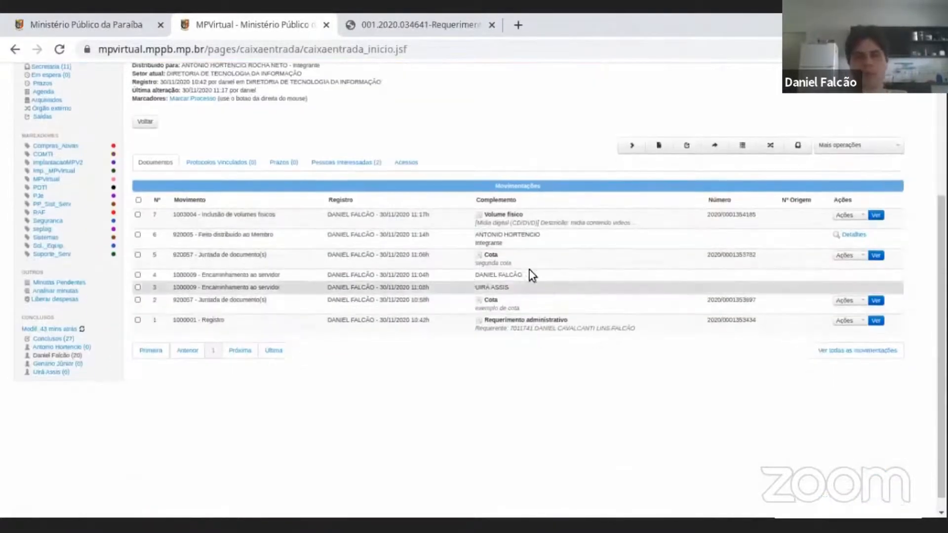
pyautogui.click(861, 256)
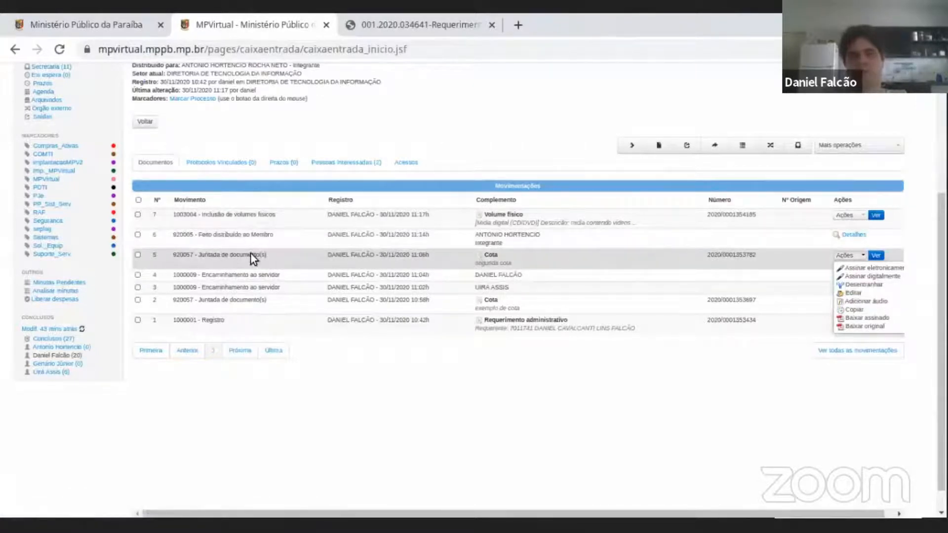
pyautogui.click(869, 301)
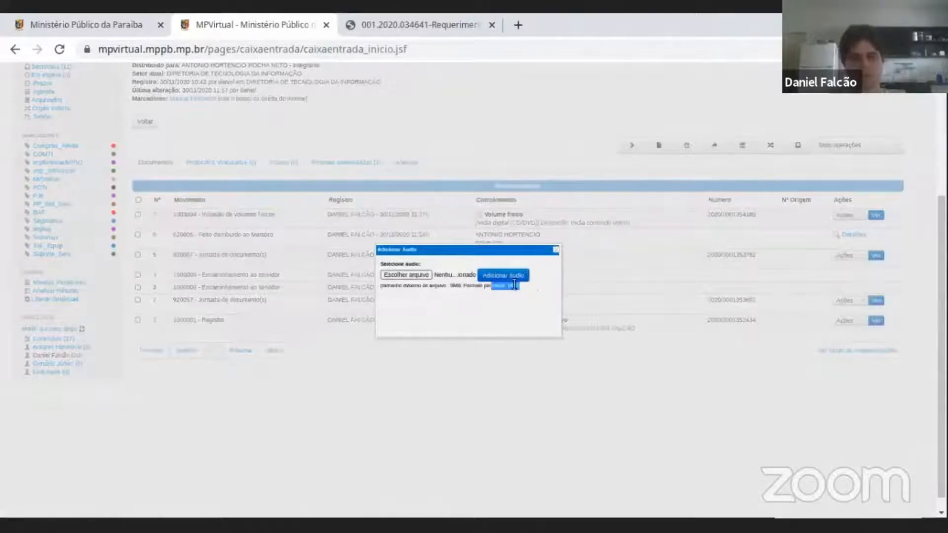
pyautogui.moveTo(449, 285); pyautogui.dragTo(462, 288)
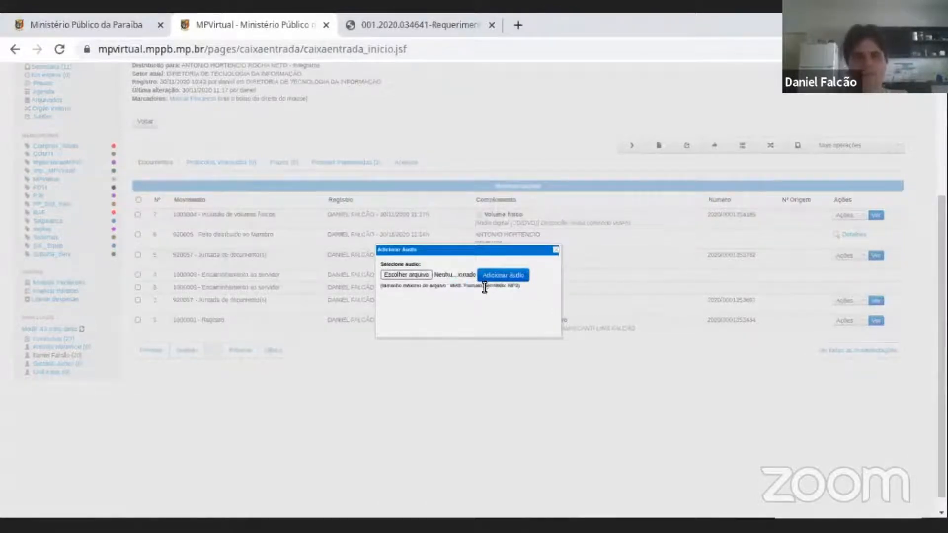
pyautogui.tripleClick(484, 287)
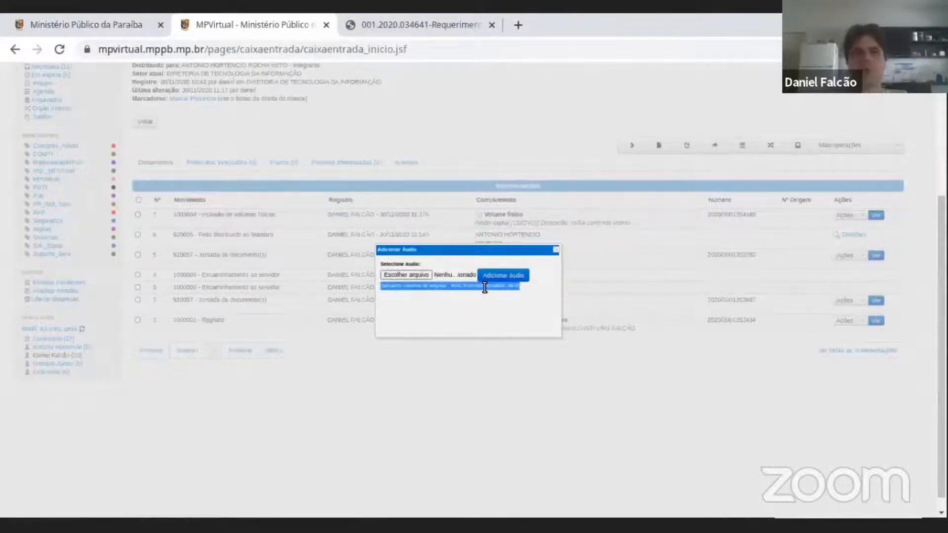
pyautogui.click(557, 251)
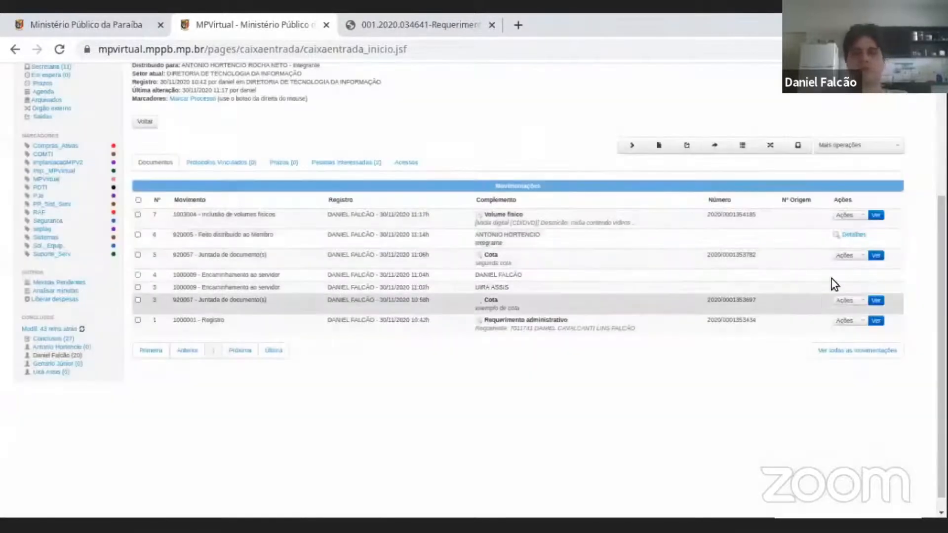
# Review the actions available for the two Cota movements, including the option to add audio.
pyautogui.click(860, 256)
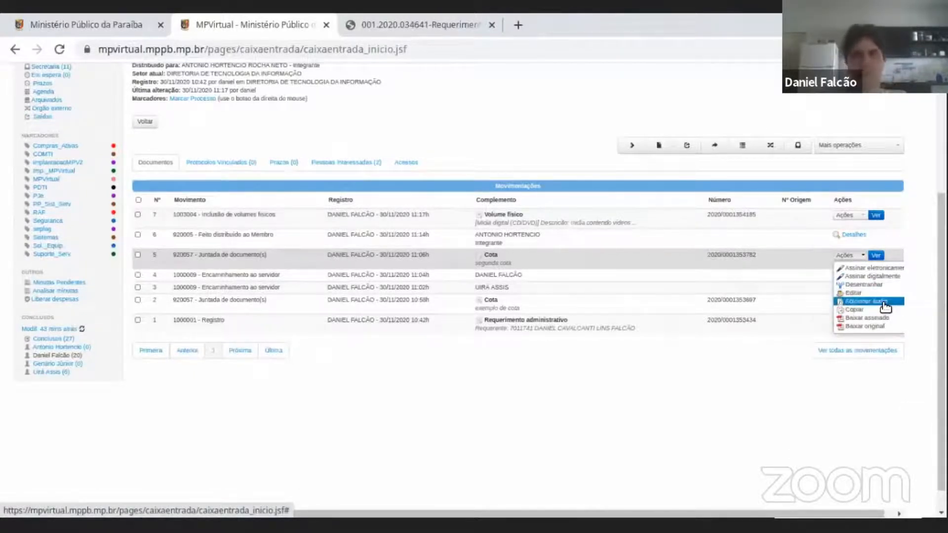
pyautogui.click(561, 119)
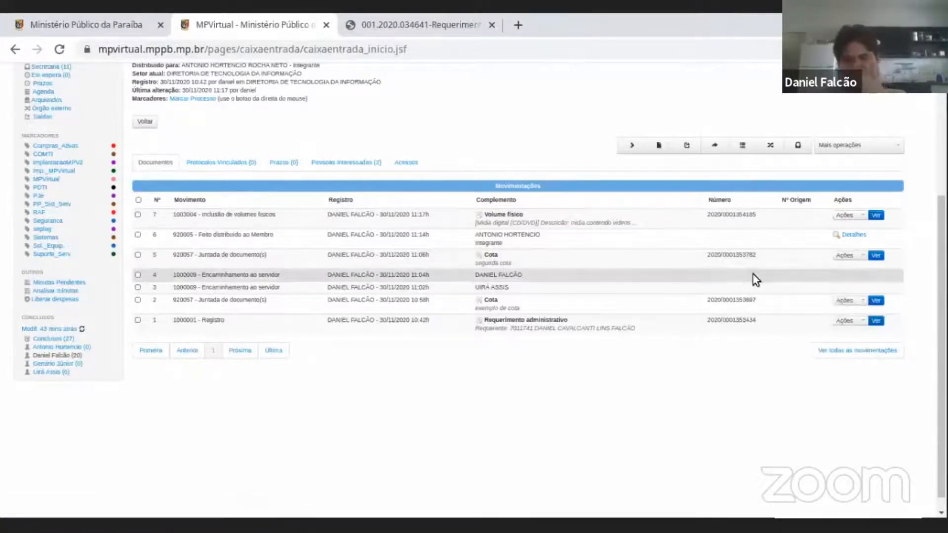
pyautogui.scroll(4, 753, 274)
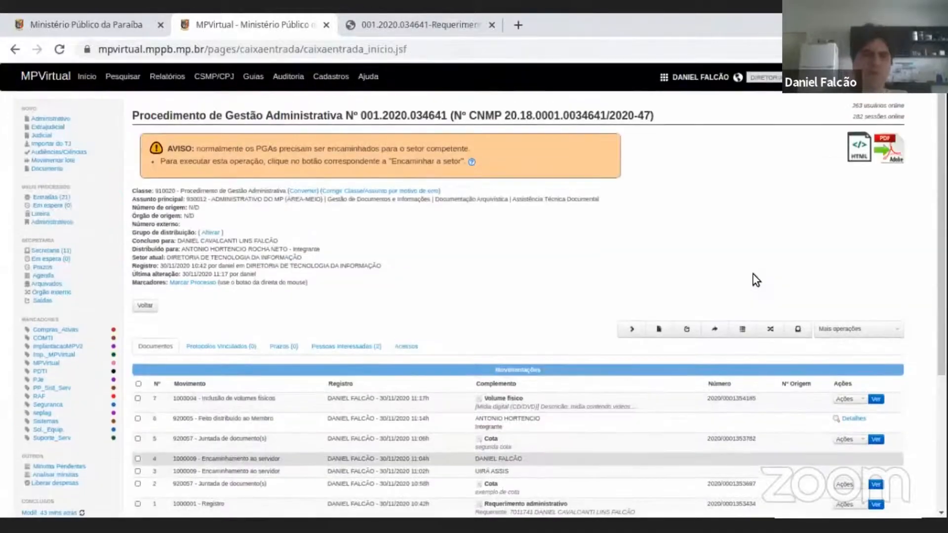
pyautogui.scroll(-3, 753, 274)
pyautogui.scroll(3, 753, 274)
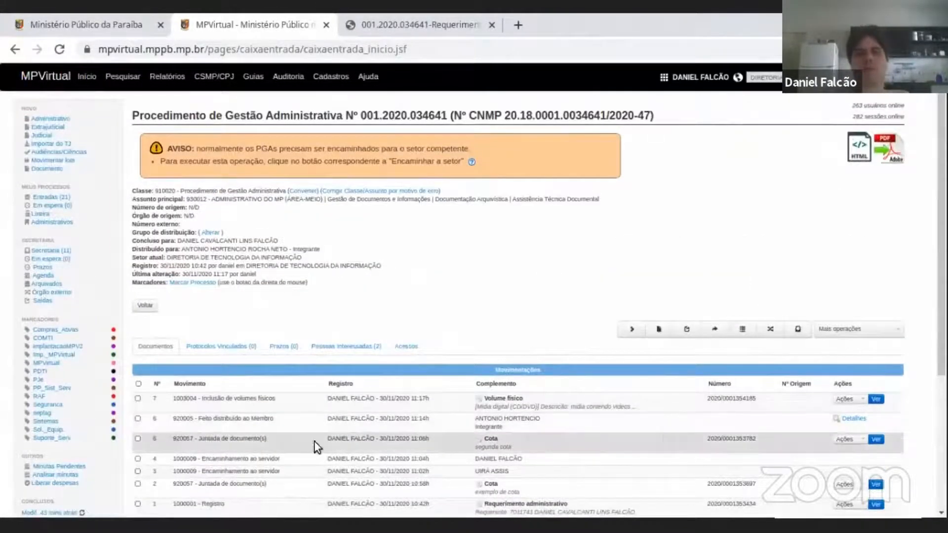
pyautogui.scroll(-4, 686, 416)
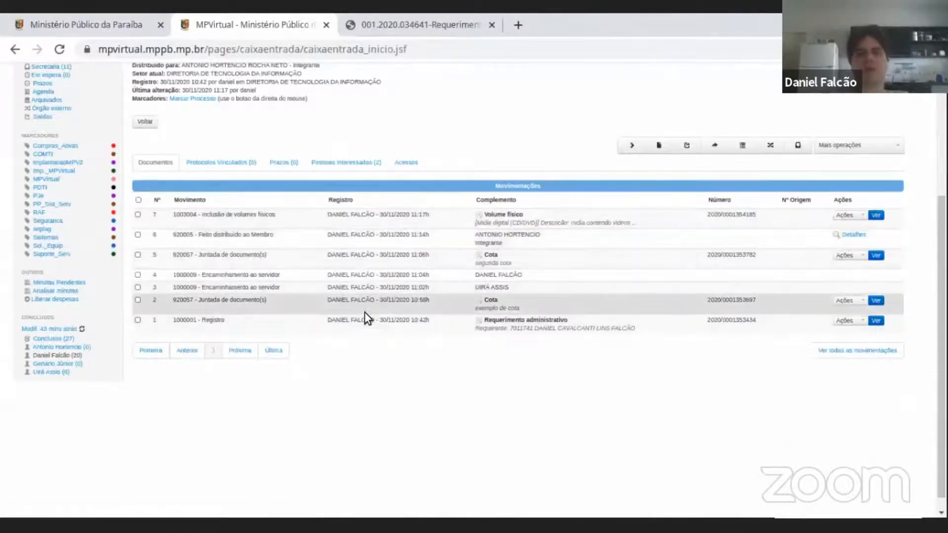
pyautogui.click(841, 302)
pyautogui.click(841, 301)
pyautogui.click(492, 128)
pyautogui.scroll(5, 469, 192)
pyautogui.scroll(-5, 444, 270)
# Review the procedure's details and the actions offered for its Volume físico movement.
pyautogui.scroll(3, 490, 299)
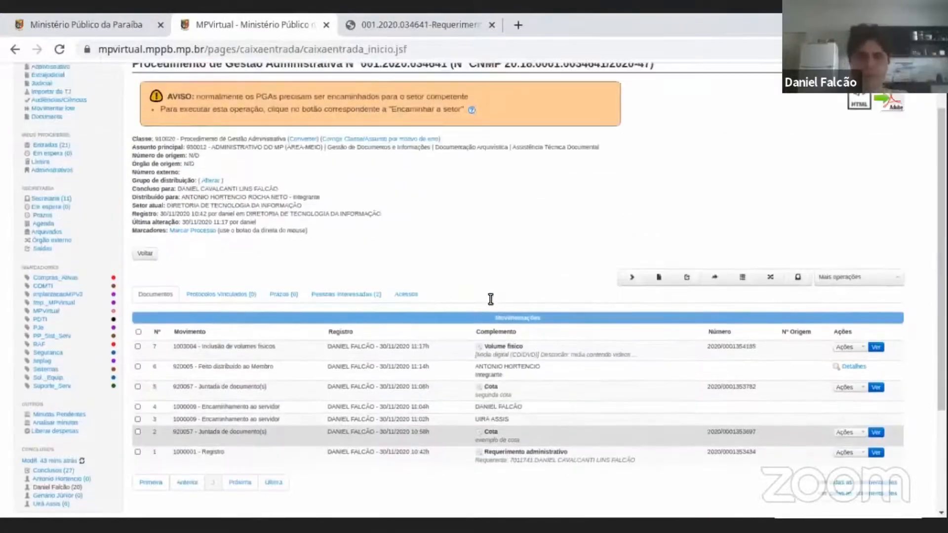
pyautogui.scroll(-1, 490, 298)
pyautogui.scroll(3, 489, 298)
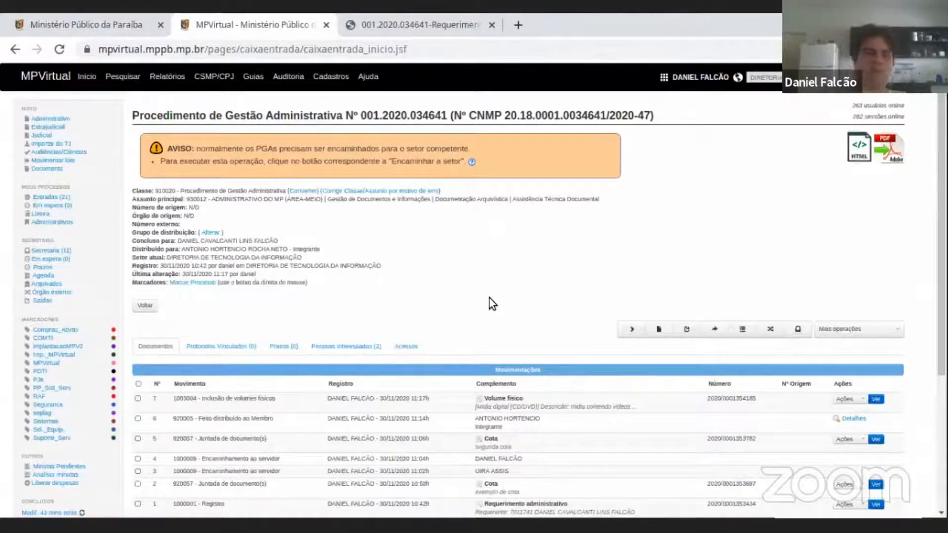
pyautogui.scroll(-3, 492, 303)
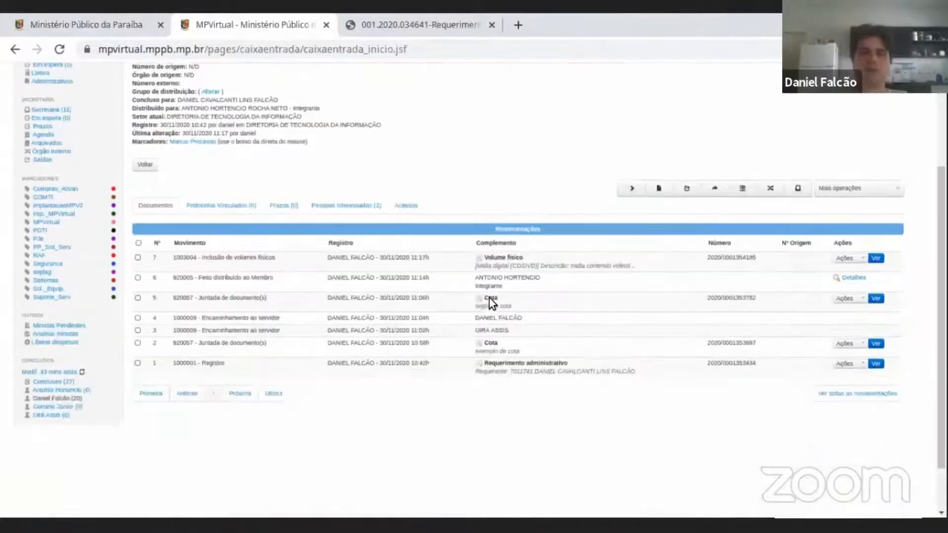
pyautogui.click(853, 252)
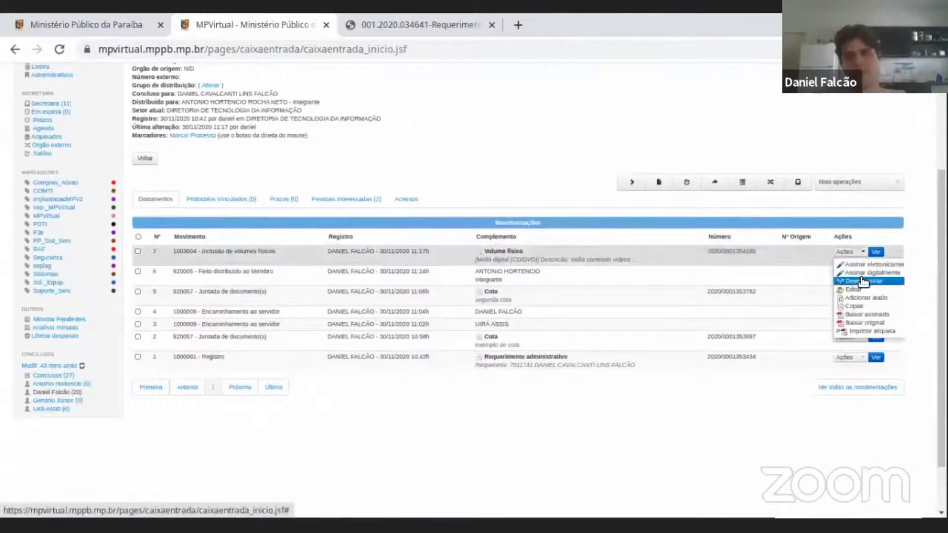
pyautogui.click(566, 159)
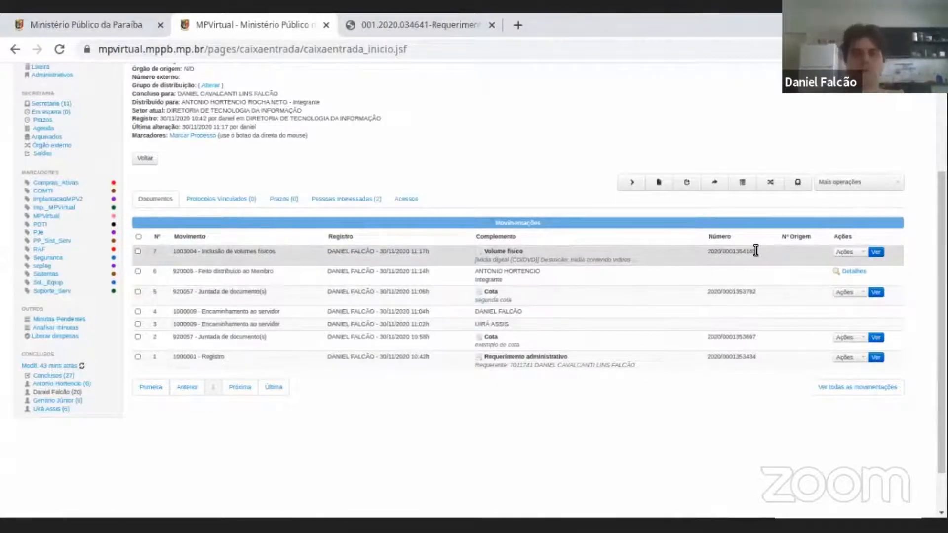
pyautogui.tripleClick(508, 251)
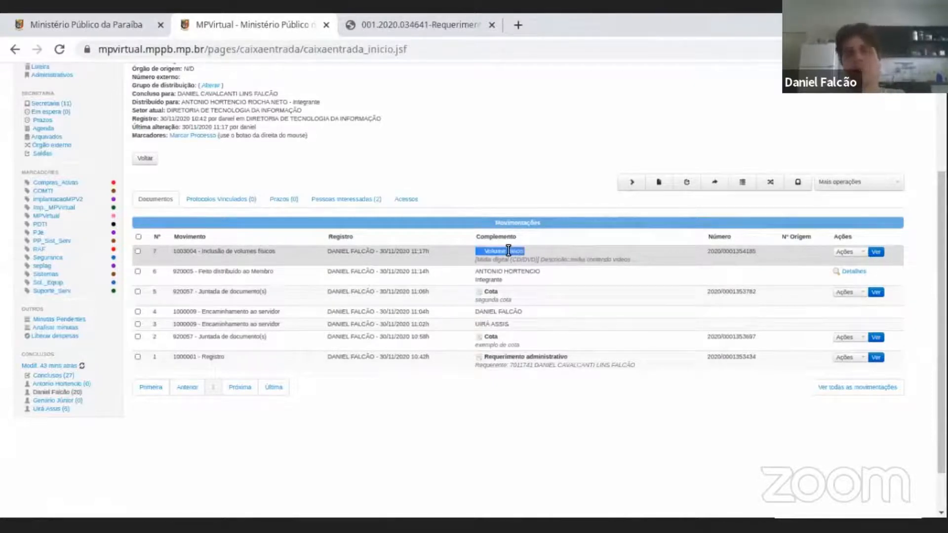
pyautogui.scroll(3, 490, 296)
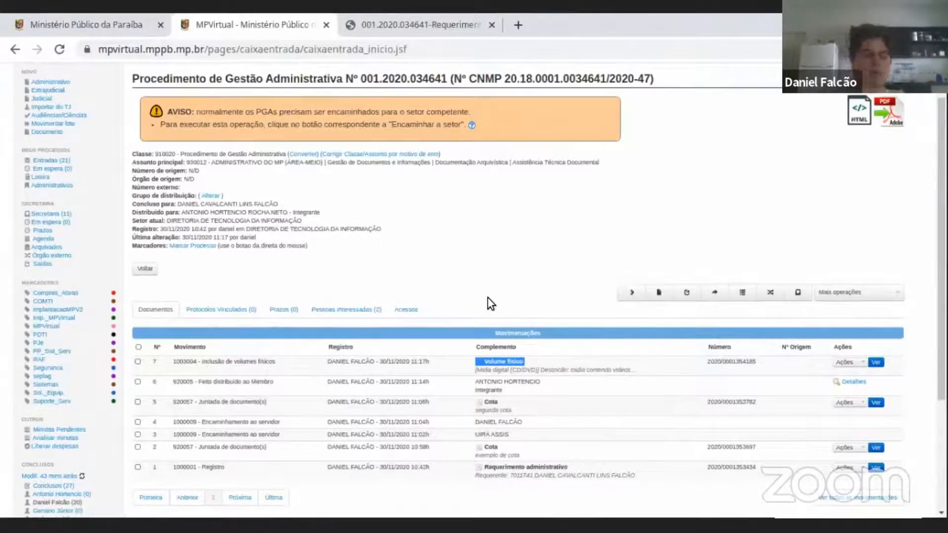
pyautogui.click(487, 298)
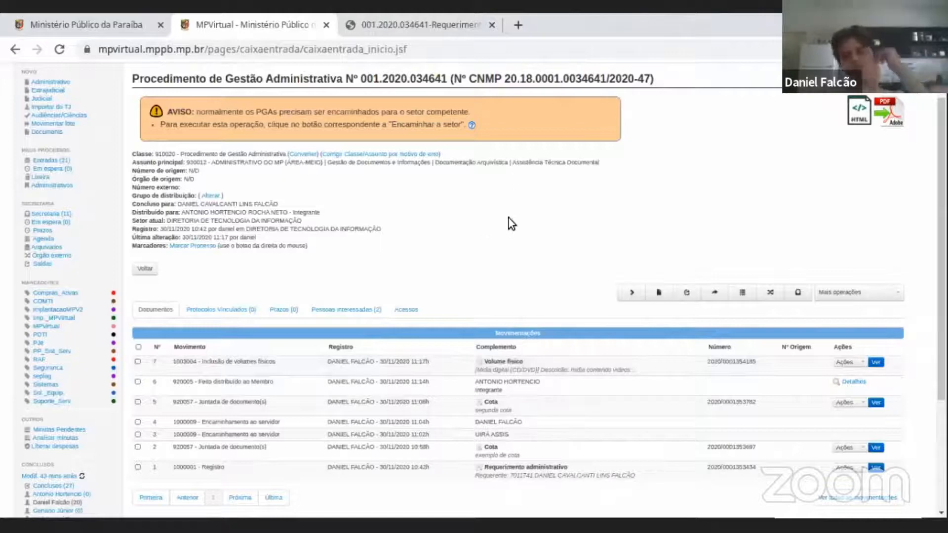
# Compare the actions available for the Volume físico movement with those of the "exemplo de cota" movement.
pyautogui.scroll(-2, 509, 224)
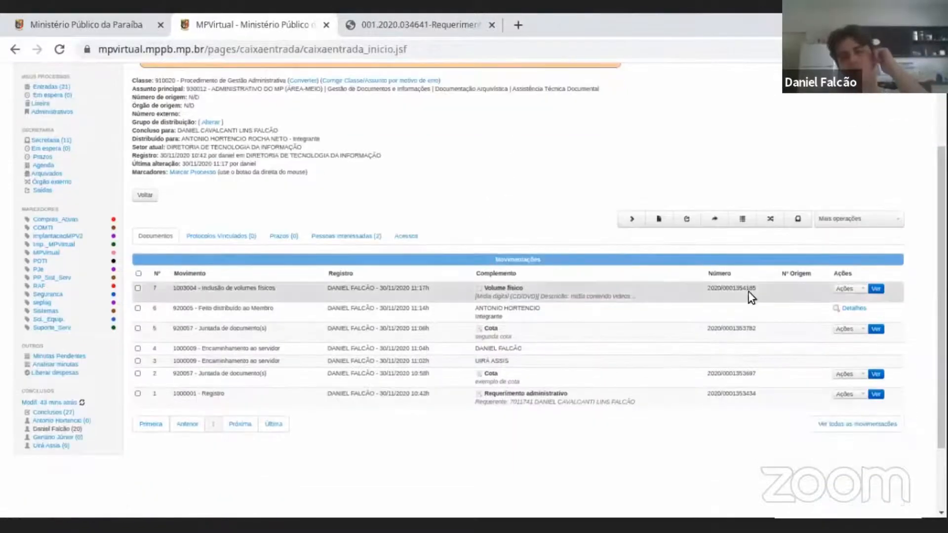
pyautogui.click(848, 289)
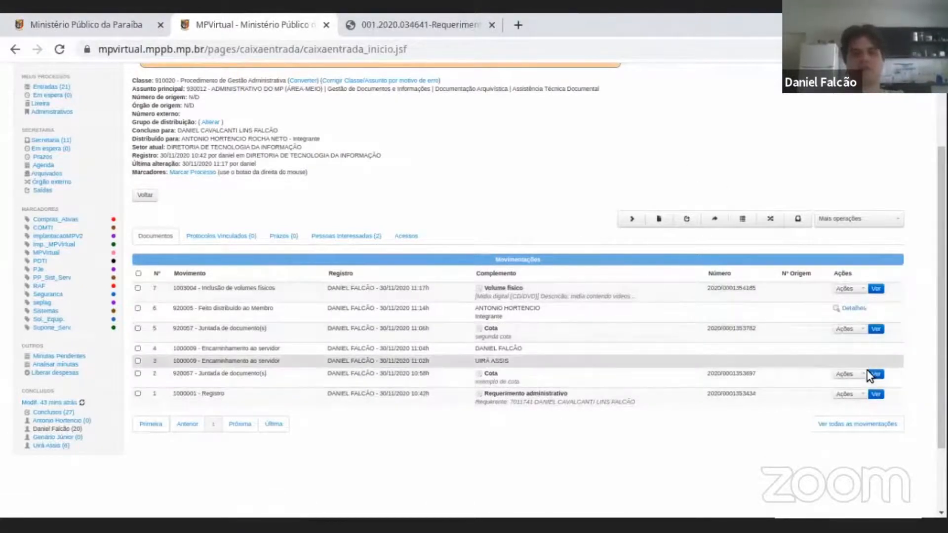
pyautogui.click(845, 374)
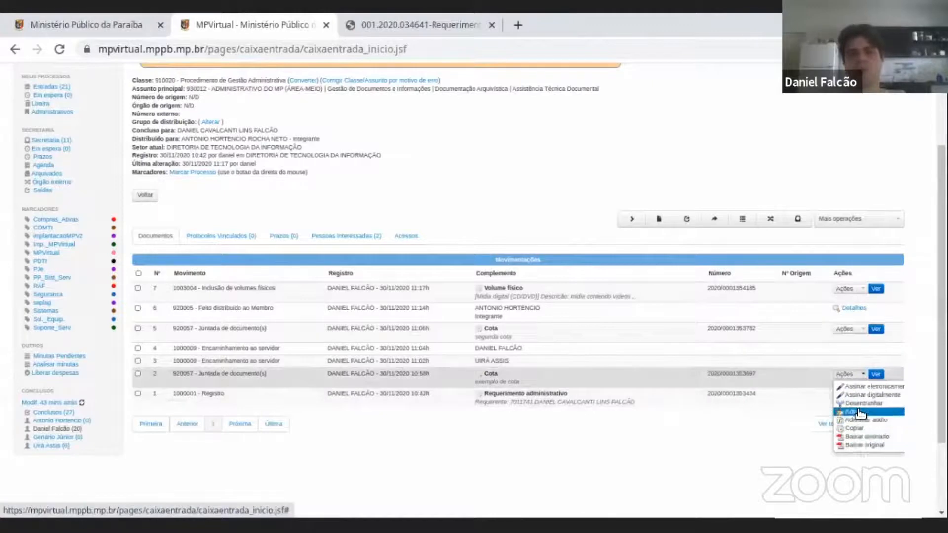
pyautogui.click(538, 471)
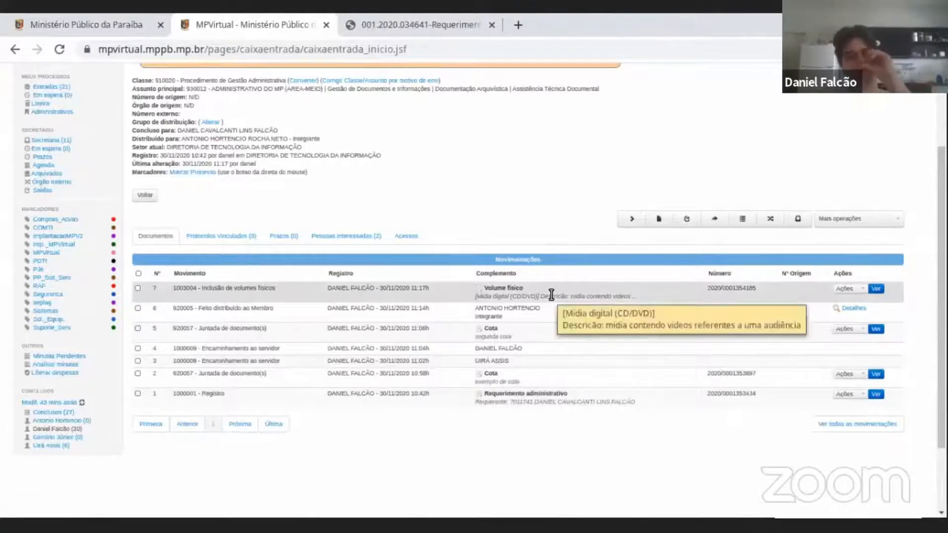
# Review the additional operations offered for the procedure, including Adicionar prazo, without choosing one.
pyautogui.scroll(3, 551, 295)
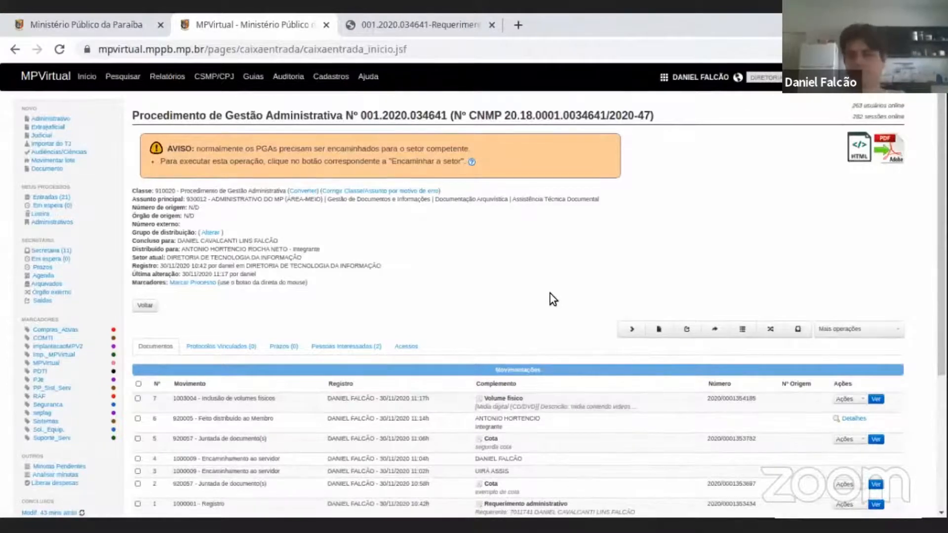
pyautogui.scroll(-1, 863, 256)
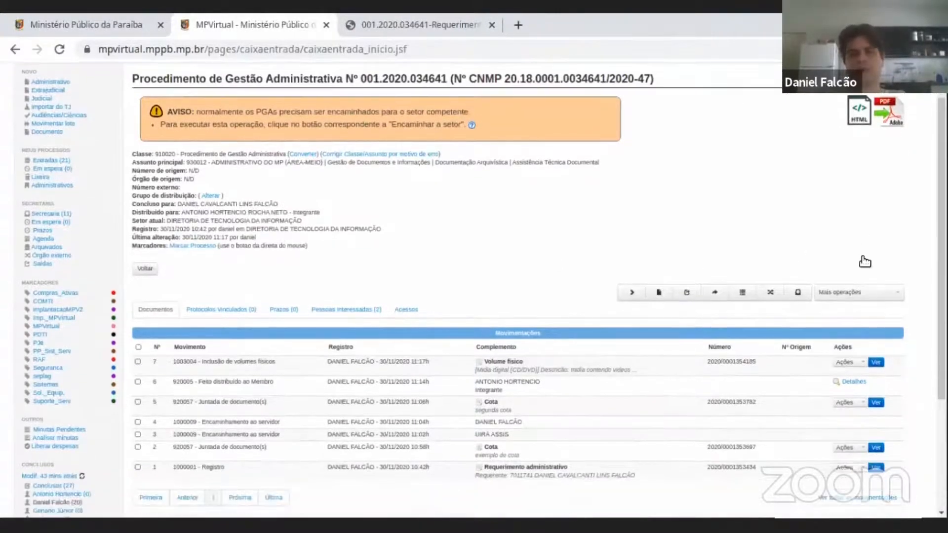
pyautogui.scroll(1, 864, 230)
pyautogui.scroll(-4, 685, 186)
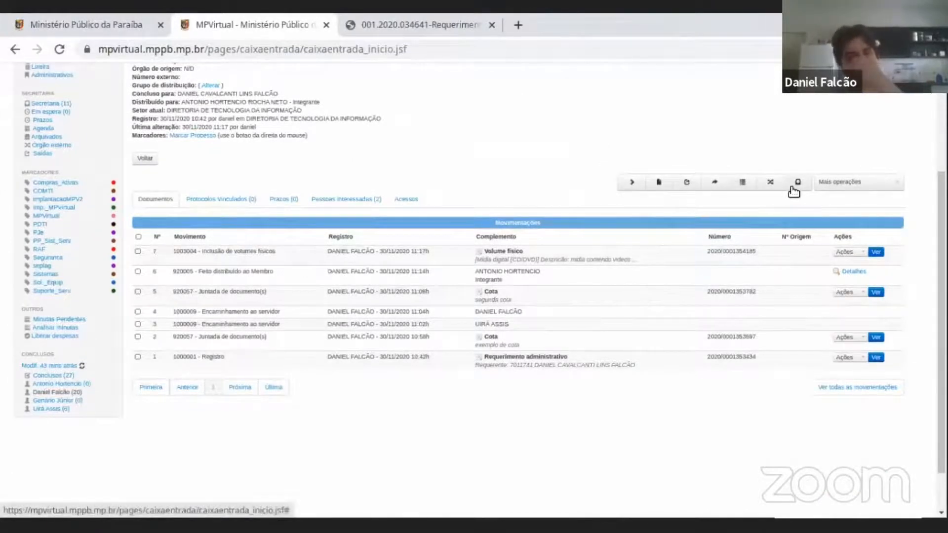
pyautogui.click(849, 186)
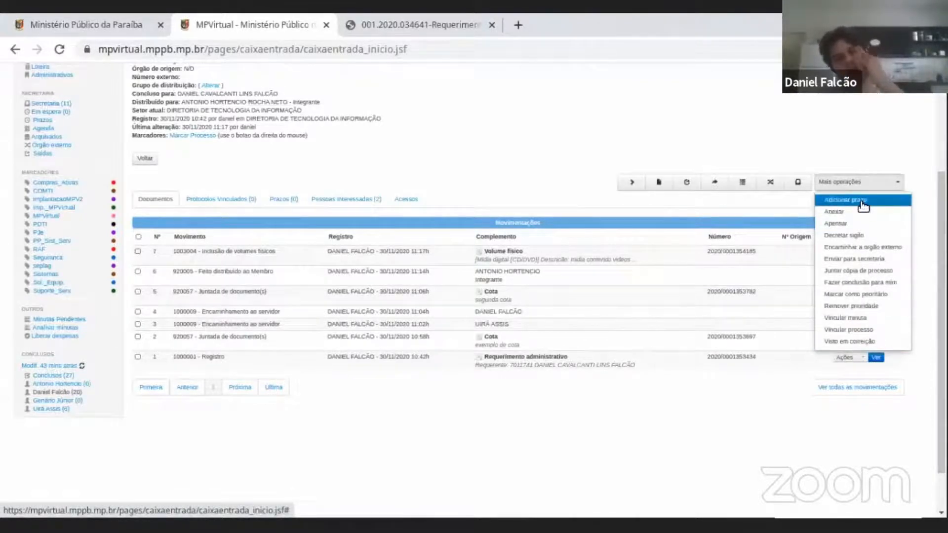
pyautogui.scroll(2, 861, 205)
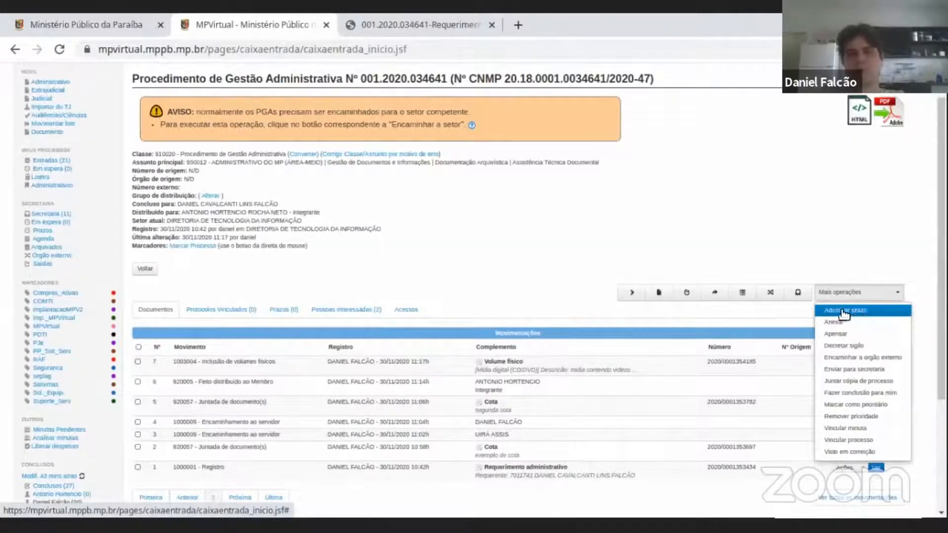
pyautogui.click(375, 265)
# Check the procedure's registered deadlines (Prazos) and return to its list of documents.
pyautogui.click(286, 310)
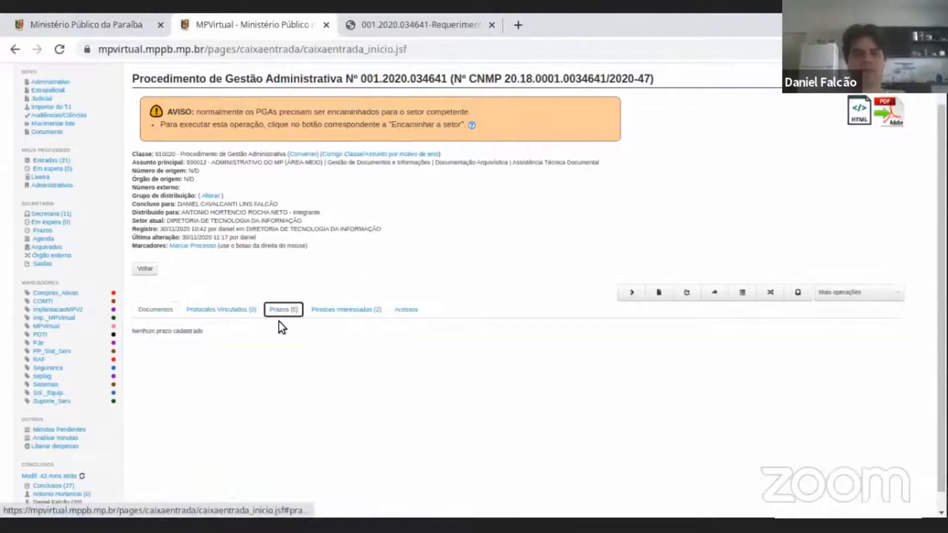
pyautogui.click(167, 310)
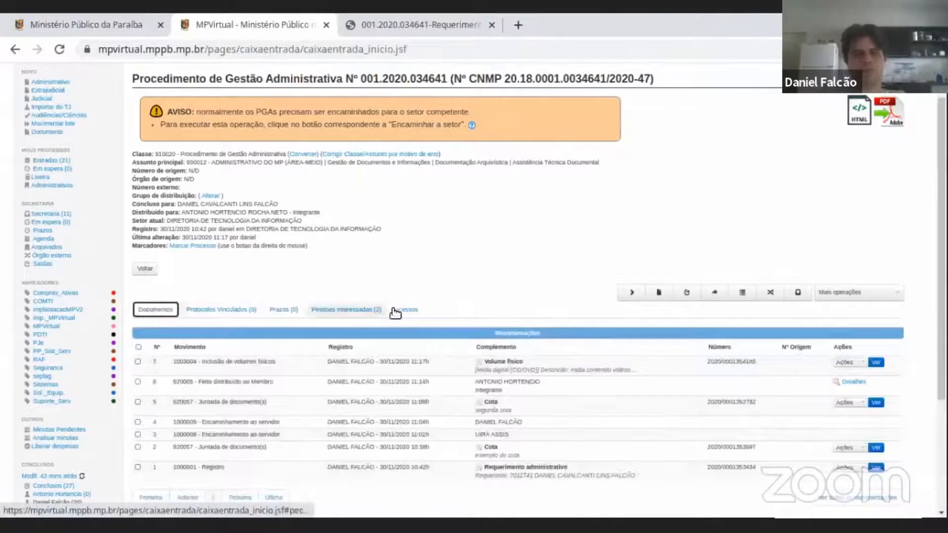
pyautogui.click(288, 311)
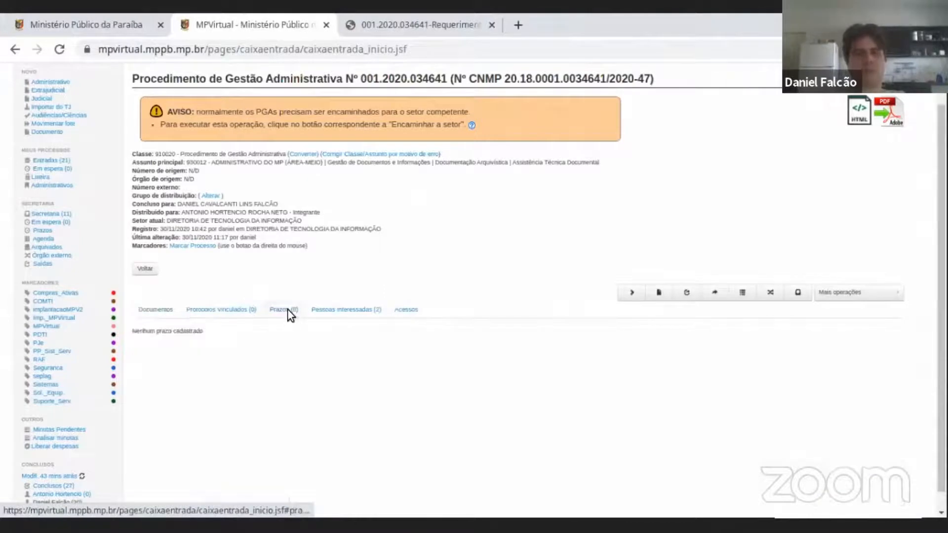
pyautogui.click(157, 309)
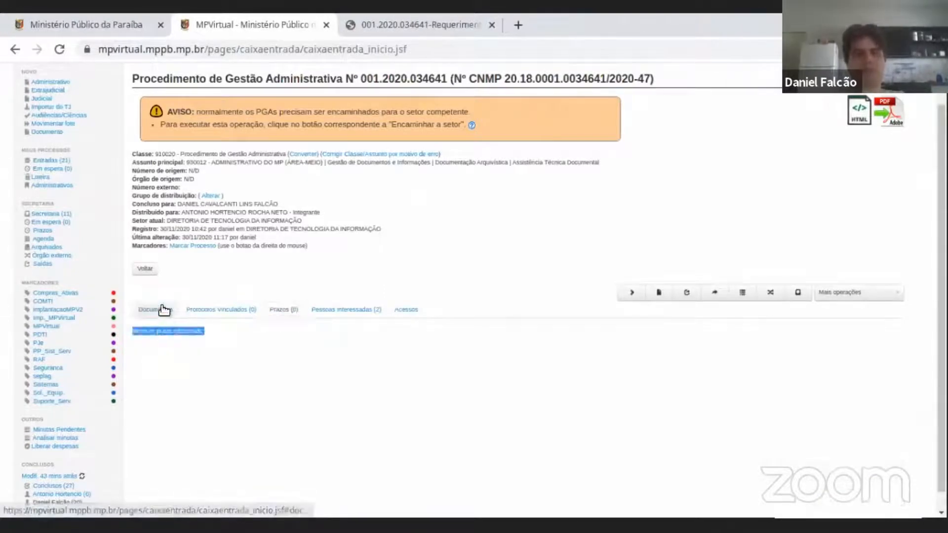
# Start adding a deadline to the procedure and set its Data de Início to 30/11/2020 12:00.
pyautogui.click(878, 293)
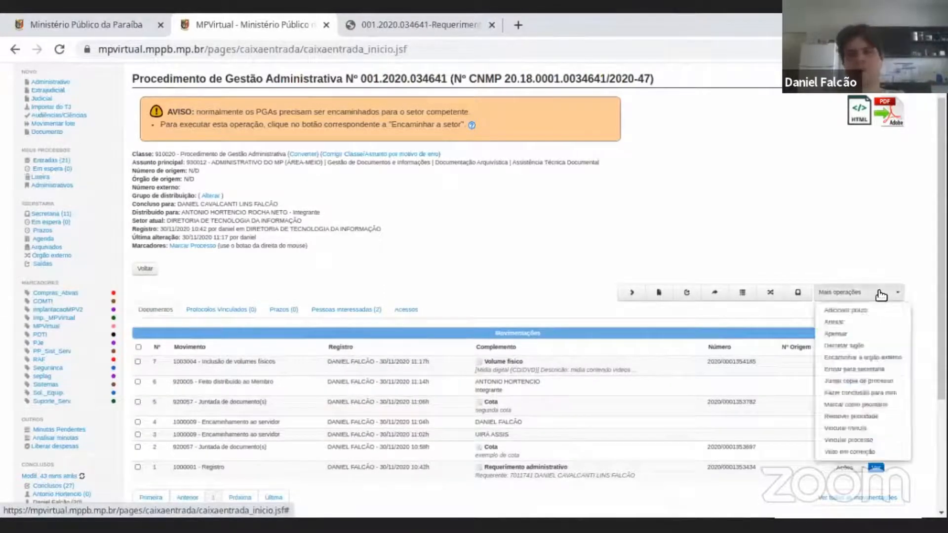
pyautogui.click(853, 309)
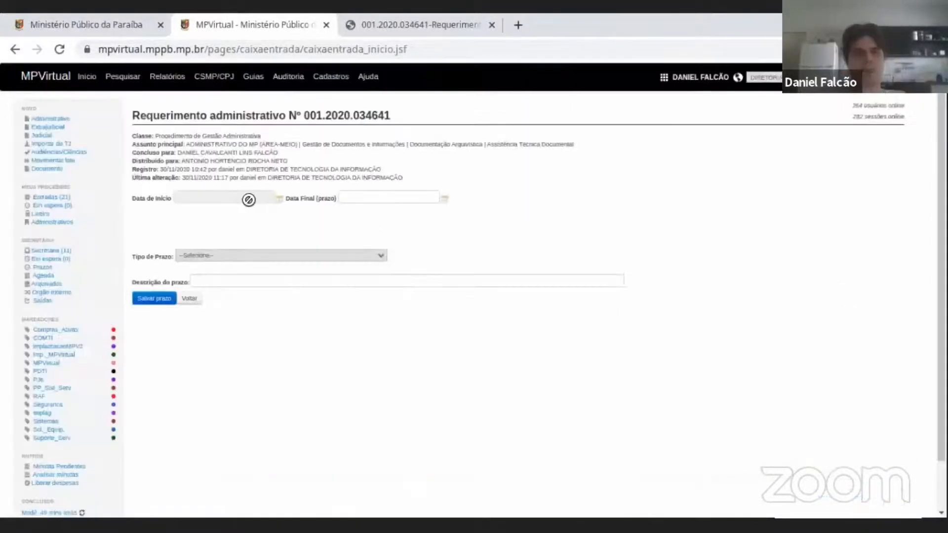
pyautogui.click(280, 198)
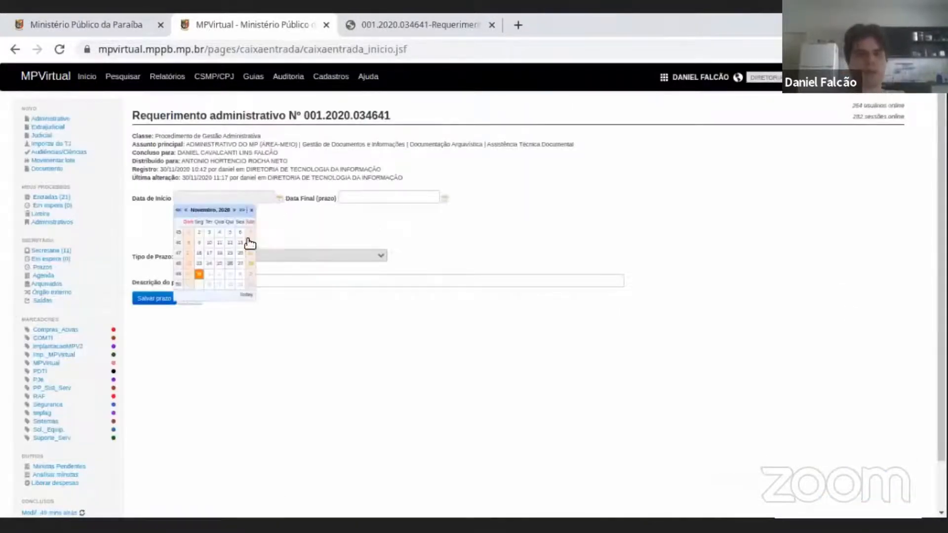
pyautogui.click(200, 275)
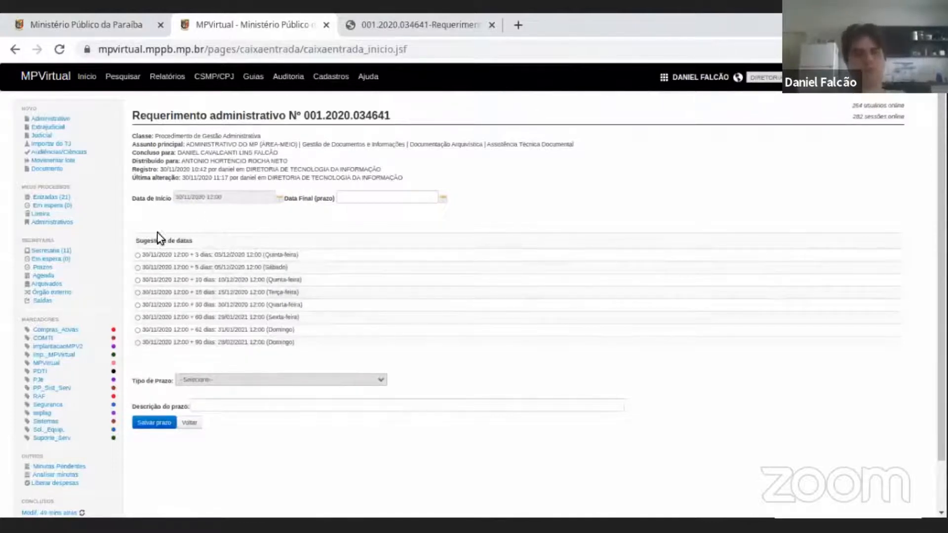
# Examine the suggested end dates for the deadline, from 3 to 90 days after the start date.
pyautogui.moveTo(142, 241); pyautogui.dragTo(176, 242)
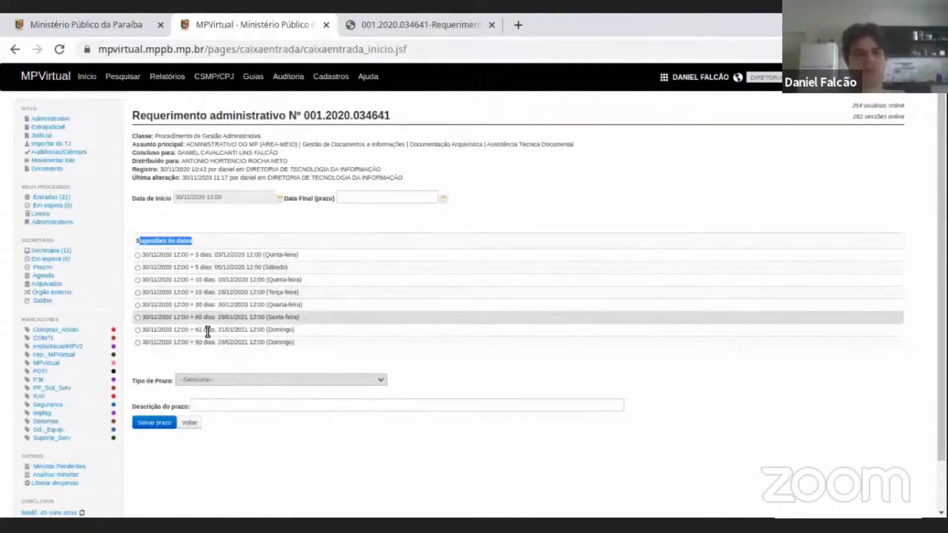
pyautogui.tripleClick(205, 255)
pyautogui.tripleClick(217, 269)
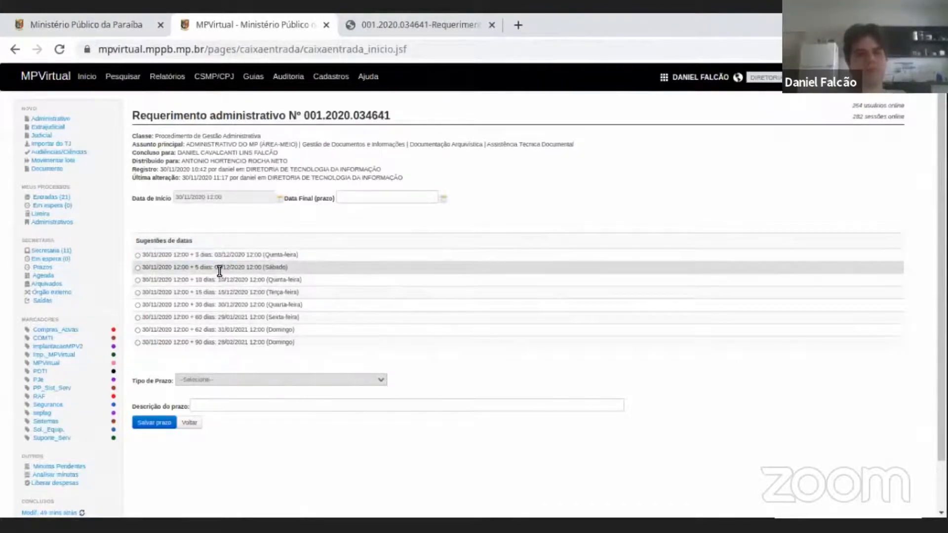
pyautogui.tripleClick(253, 342)
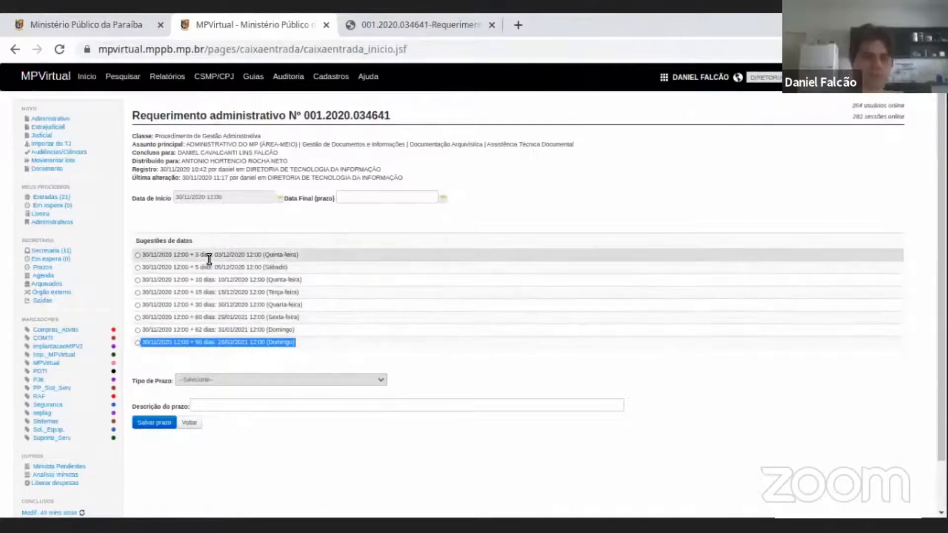
# Set the deadline's Data Final to 03/12/2020 12:00 using the suggestion of 3 days.
pyautogui.click(138, 255)
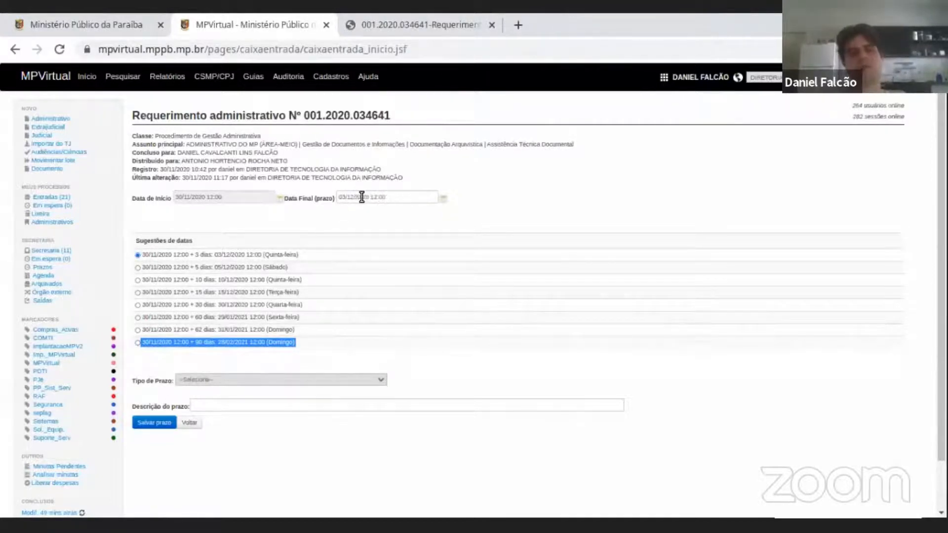
pyautogui.tripleClick(399, 197)
pyautogui.click(399, 197)
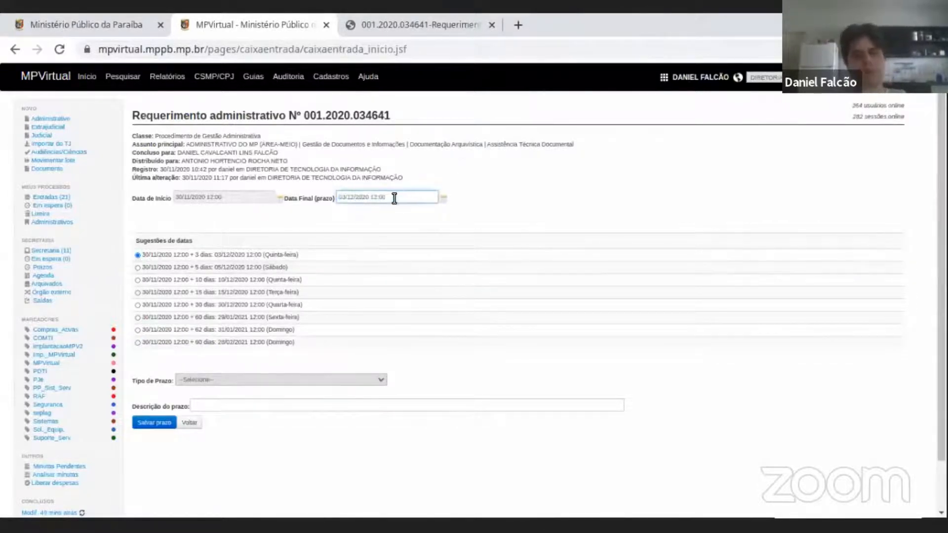
pyautogui.moveTo(378, 197); pyautogui.dragTo(397, 197)
pyautogui.click(397, 197)
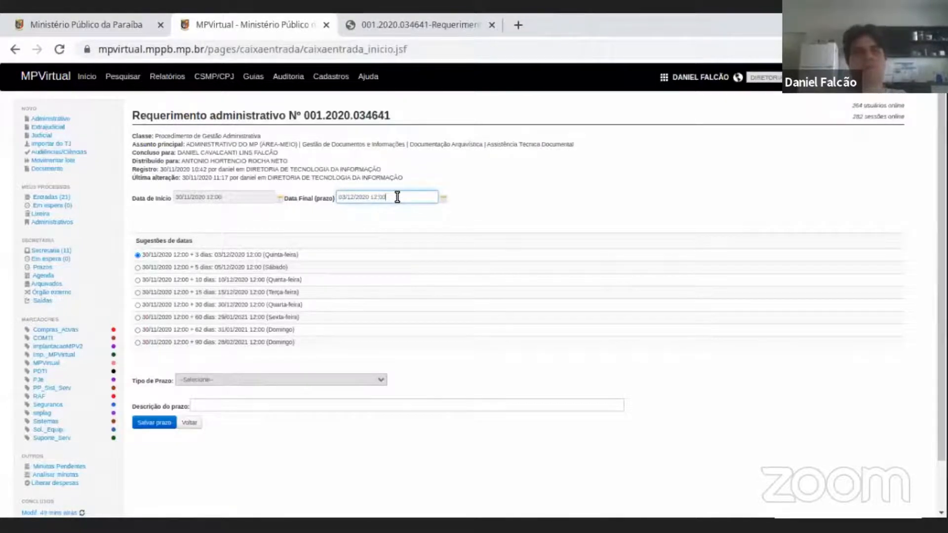
pyautogui.click(137, 255)
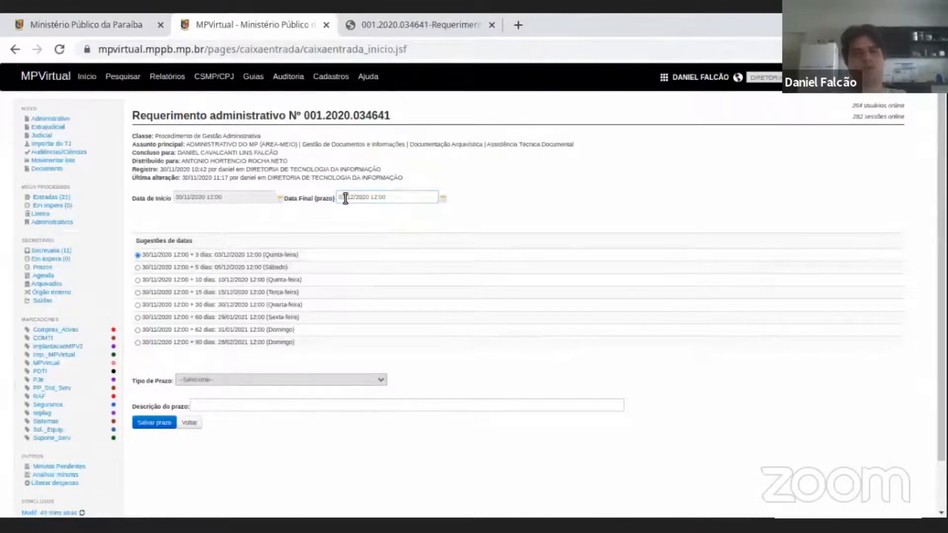
# Review the deadline types offered under Tipo de Prazo and their default visibility, without selecting one.
pyautogui.scroll(-1, 351, 196)
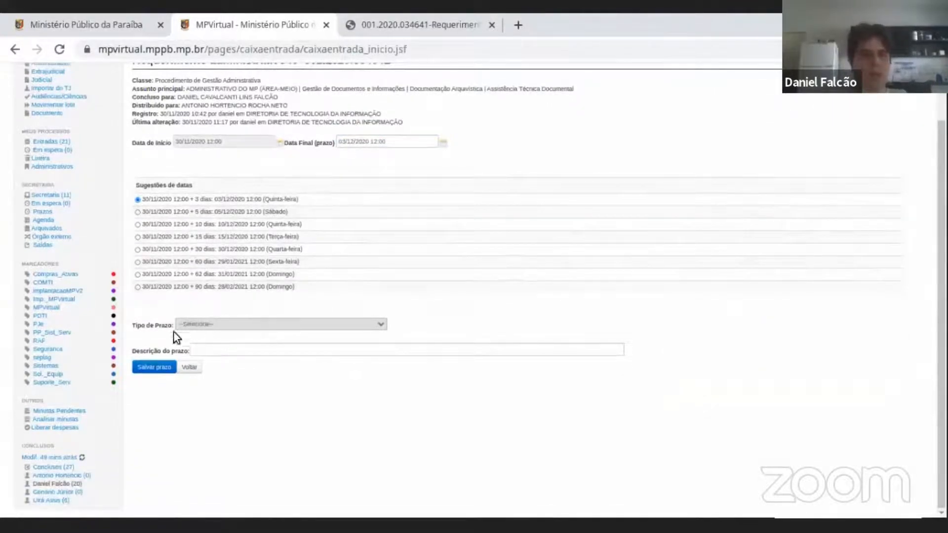
pyautogui.click(224, 325)
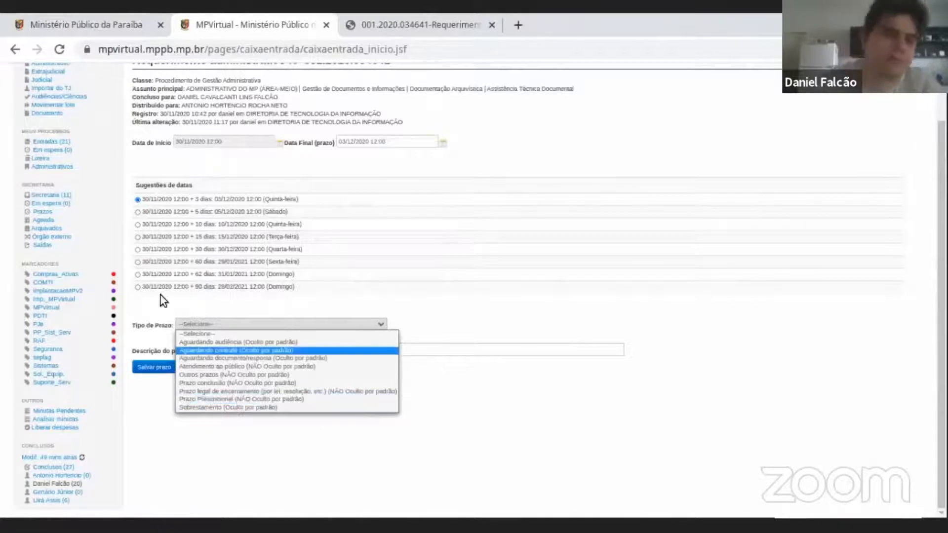
pyautogui.scroll(2, 347, 256)
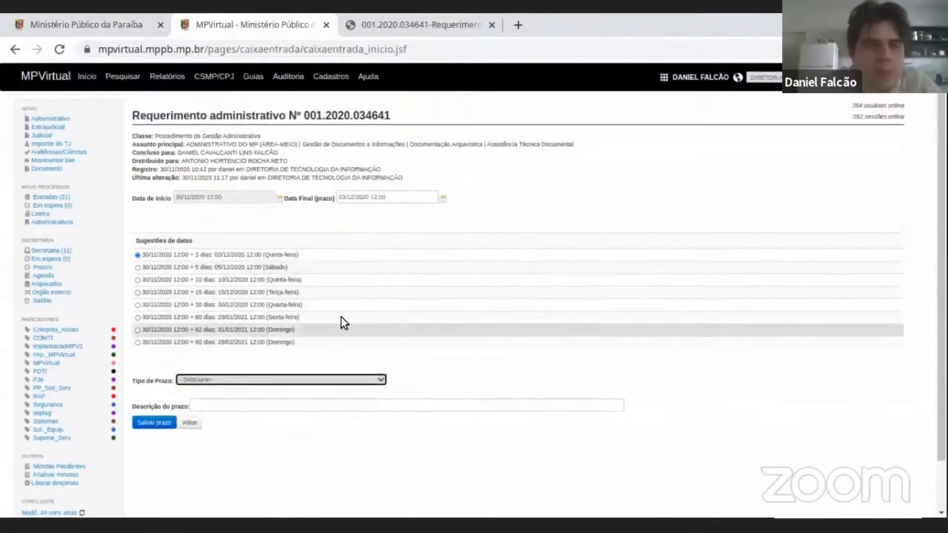
# Set the deadline type to Aguardando audiência, describe it as "audiência com parte x" and save the deadline.
pyautogui.click(341, 379)
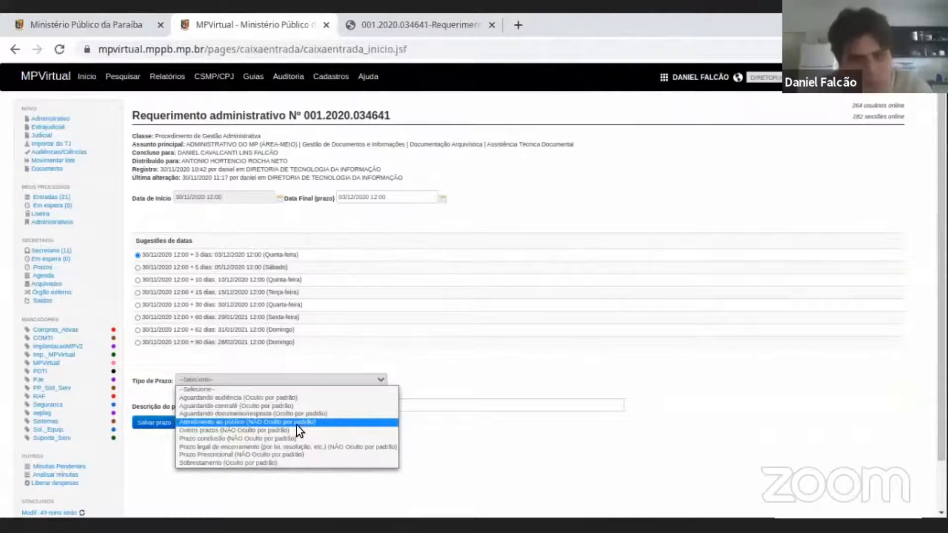
pyautogui.click(279, 398)
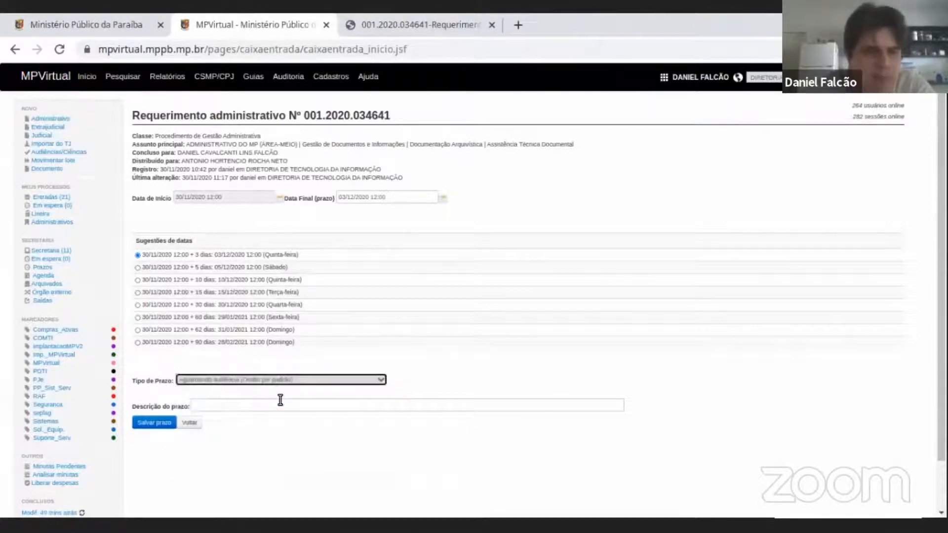
pyautogui.click(242, 409)
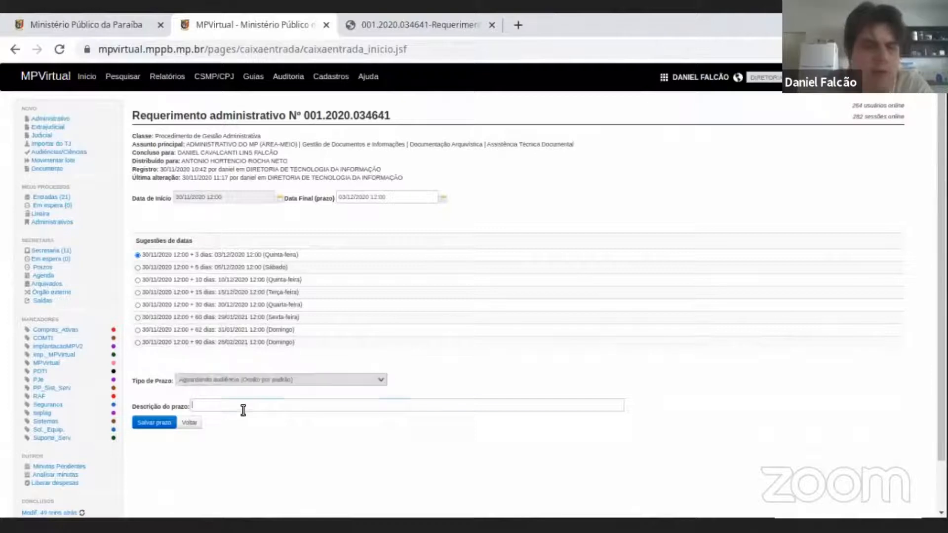
pyautogui.write('an')
pyautogui.write('diência x')
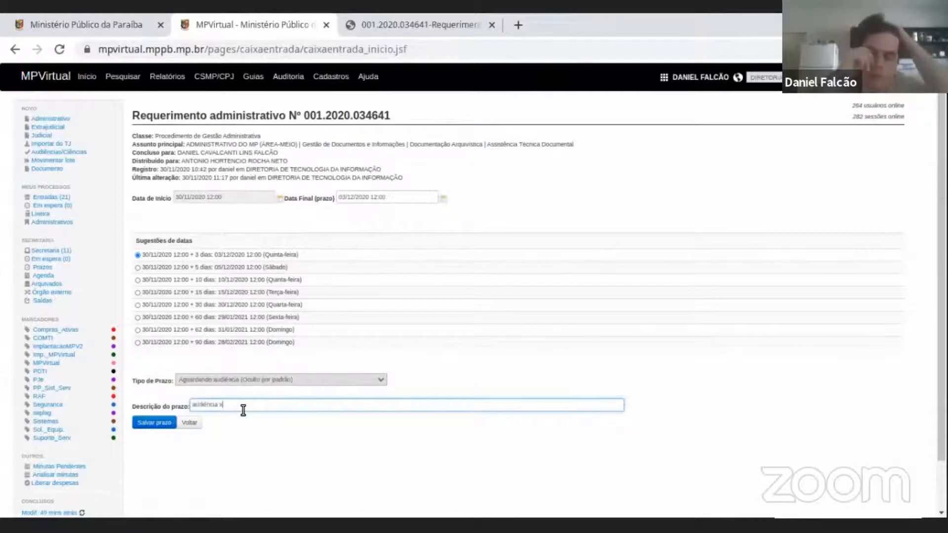
pyautogui.press('BackSpace')
pyautogui.write('com')
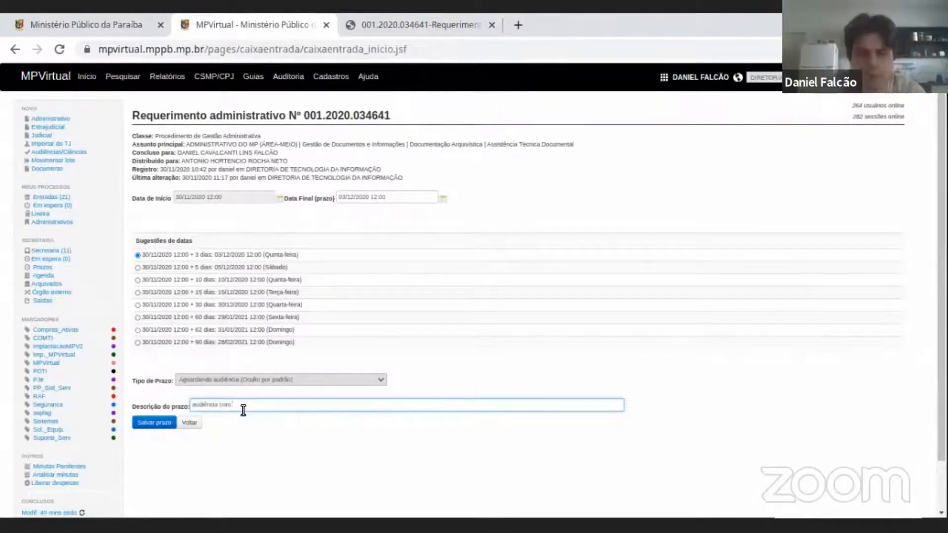
pyautogui.write(' co')
pyautogui.write('teste x')
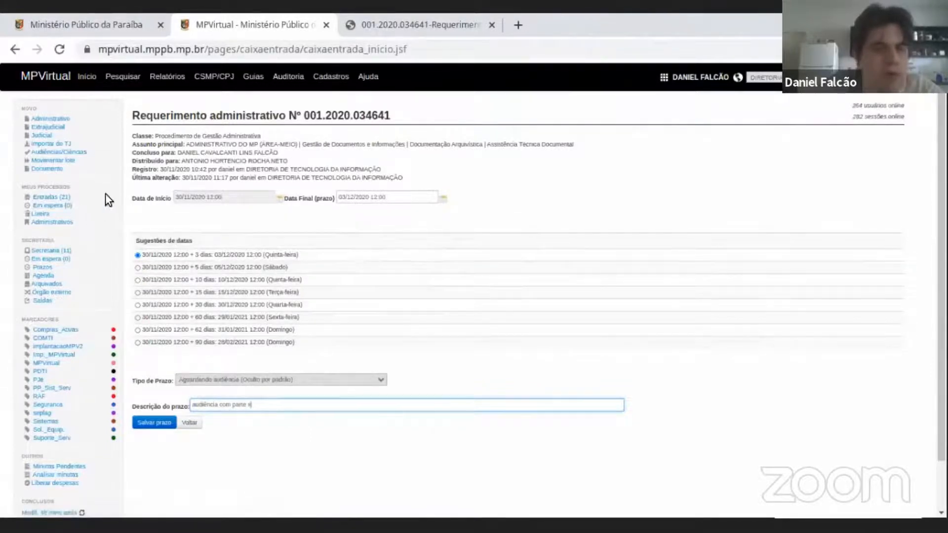
pyautogui.click(154, 422)
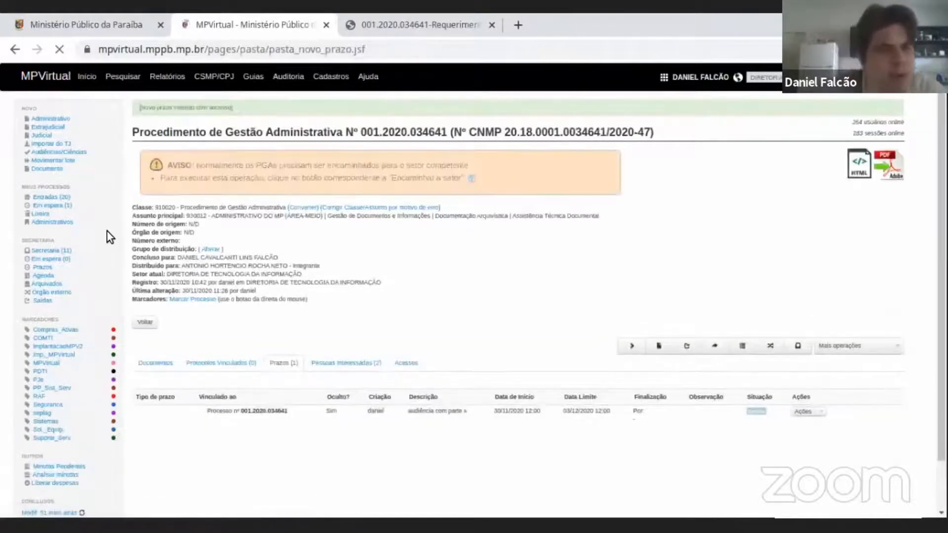
# Compare the Entradas and Em espera boxes under Meus Processos to locate the procedure with the hidden deadline.
pyautogui.click(62, 199)
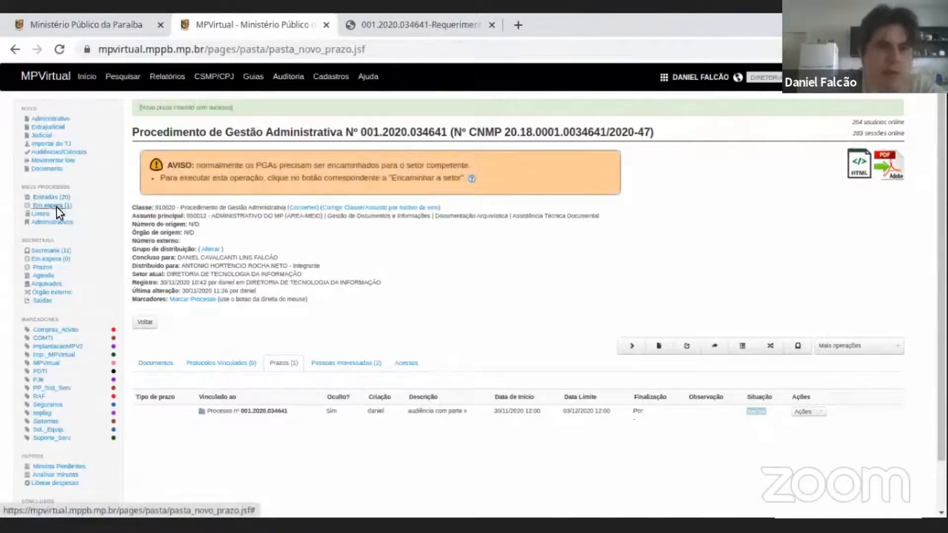
pyautogui.click(72, 208)
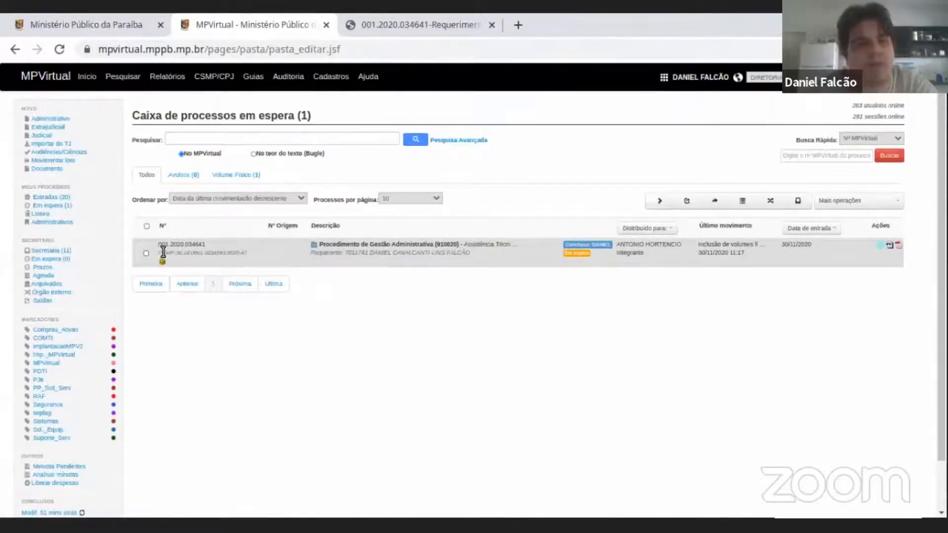
pyautogui.click(54, 198)
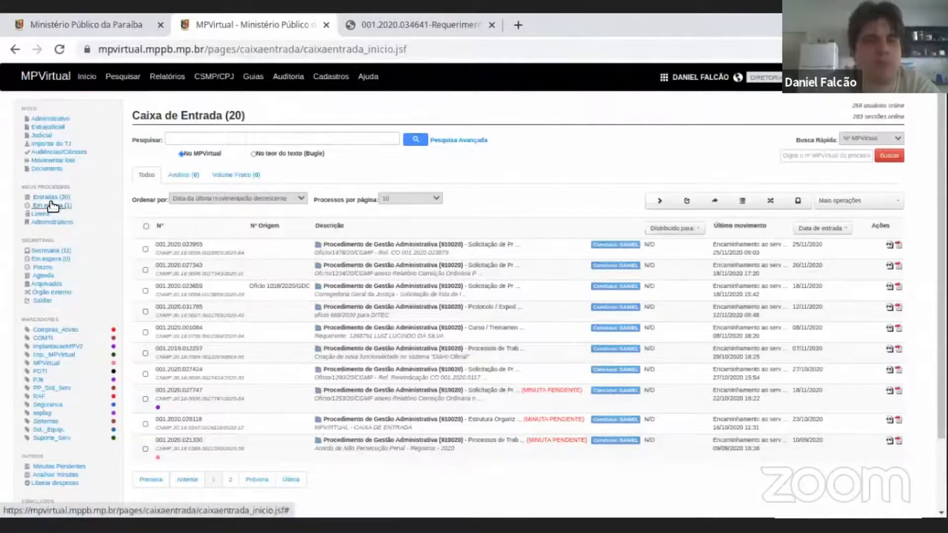
pyautogui.moveTo(53, 206)
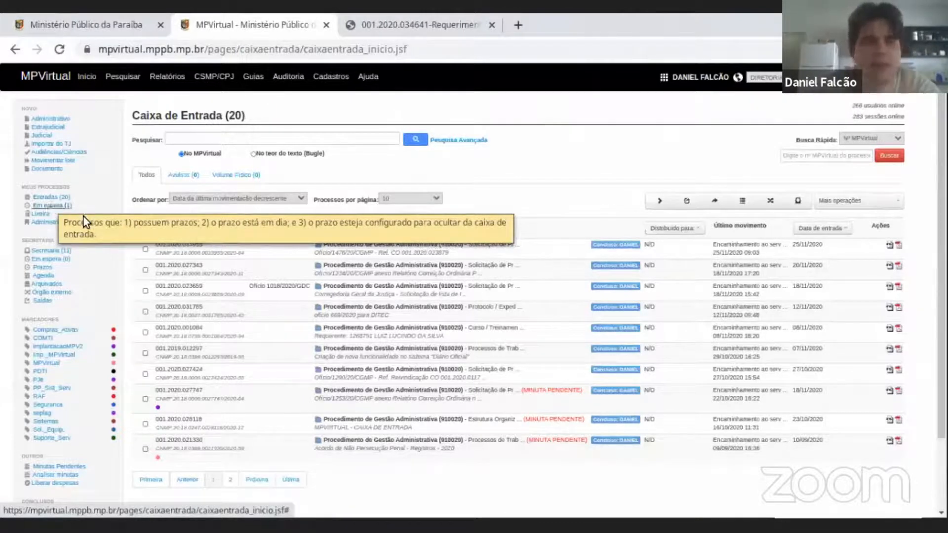
pyautogui.scroll(-2, 99, 306)
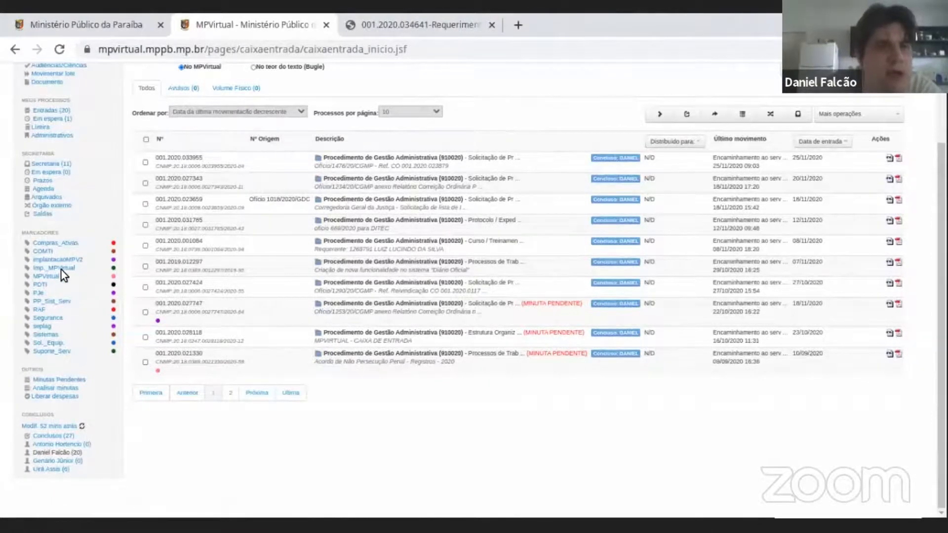
pyautogui.scroll(2, 47, 277)
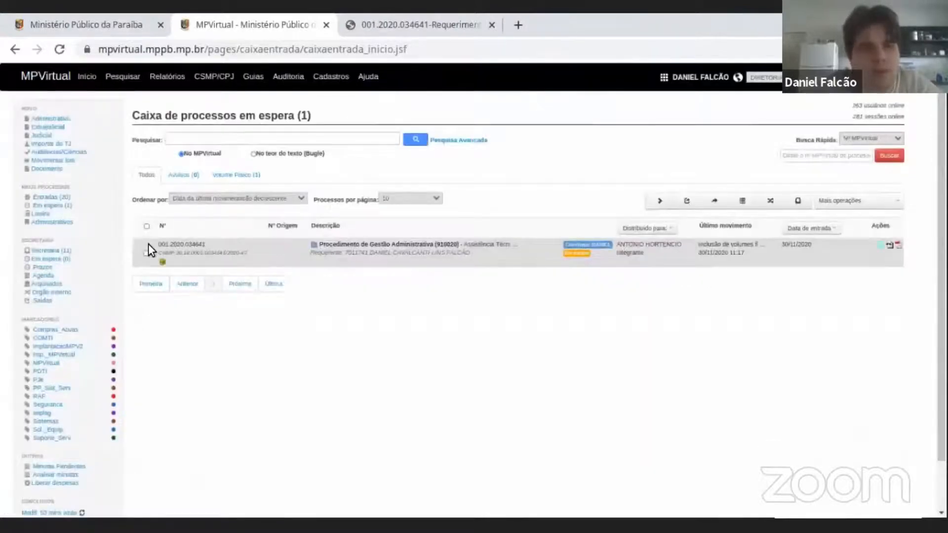
pyautogui.doubleClick(157, 244)
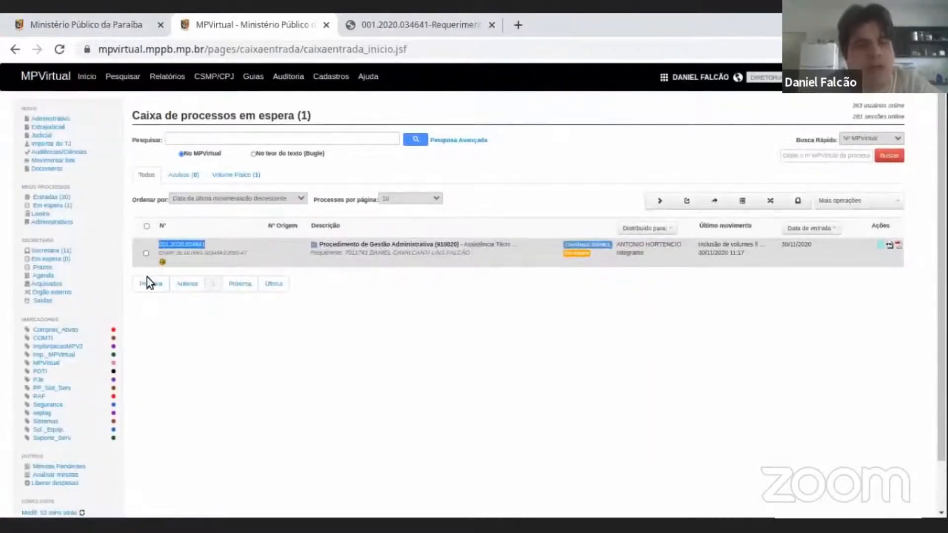
# View the secretariat's Agenda calendar for 11/2020 and check today's date in the system calendar.
pyautogui.click(47, 276)
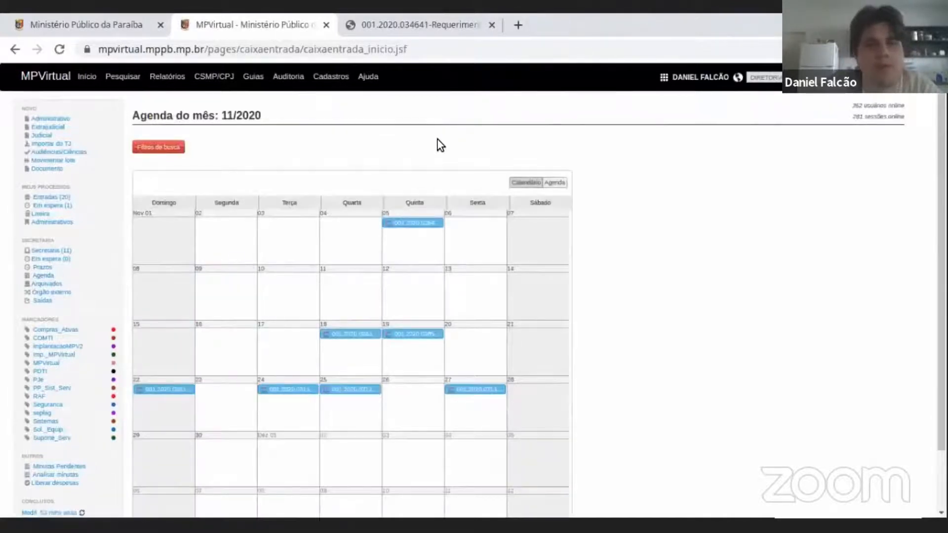
pyautogui.scroll(-2, 286, 141)
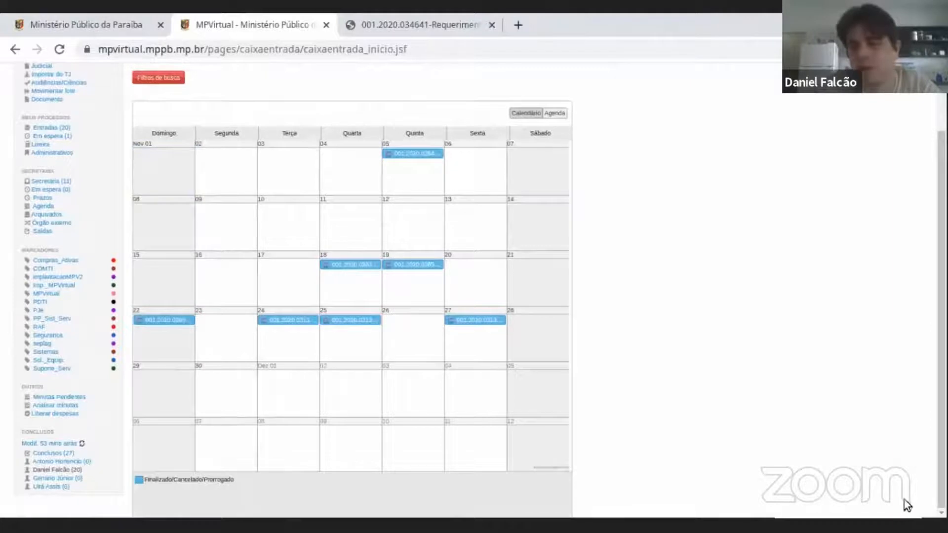
pyautogui.click(927, 525)
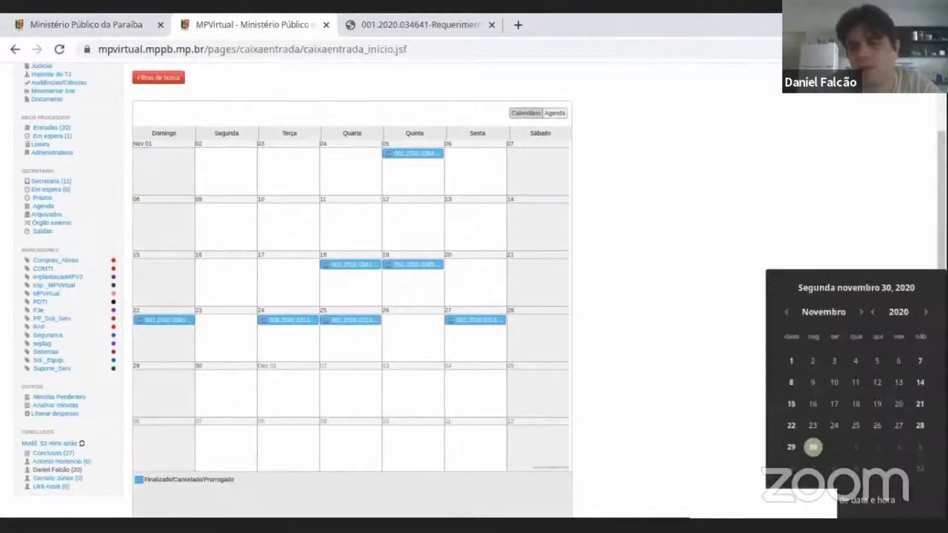
pyautogui.click(836, 499)
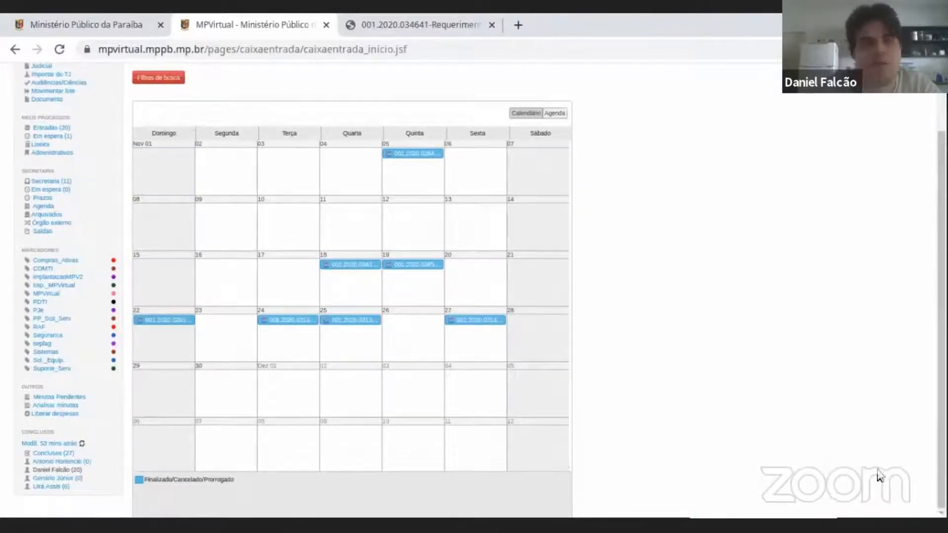
pyautogui.scroll(2, 53, 258)
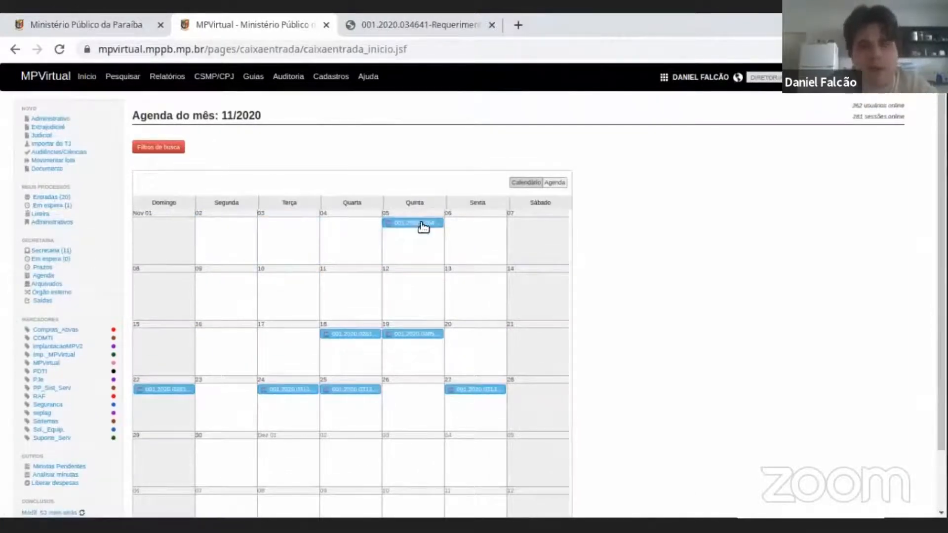
# Examine the deadline entries on the monthly Agenda, including the details of the entry on 5 November and the colour legend.
pyautogui.moveTo(422, 227)
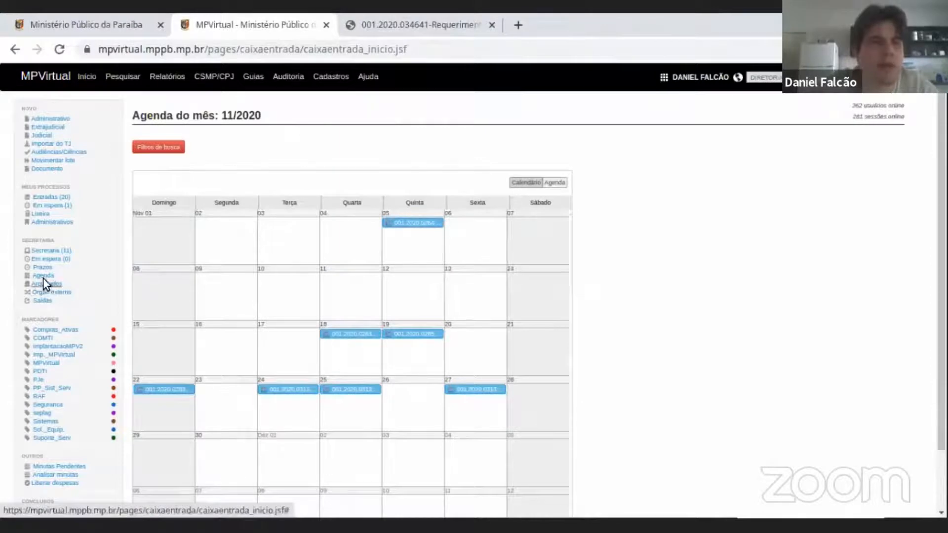
pyautogui.scroll(-2, 296, 435)
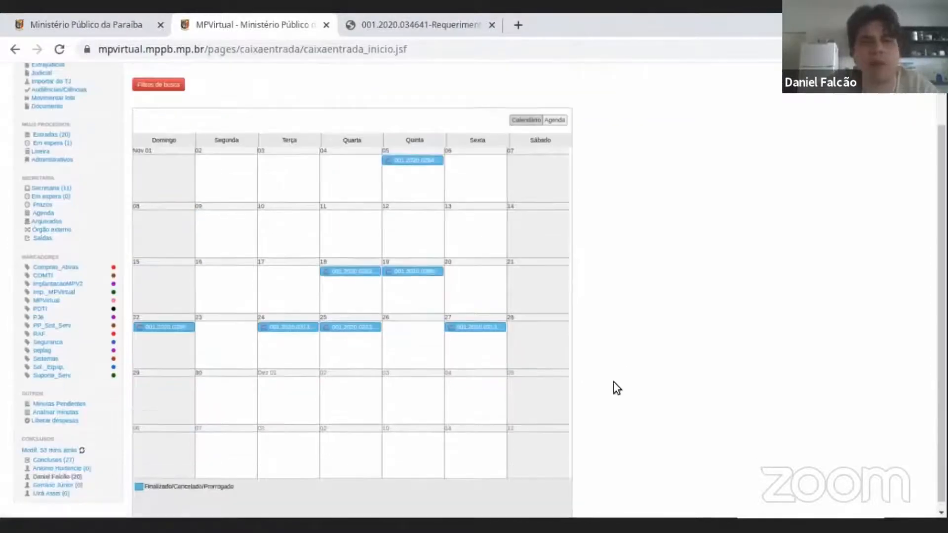
pyautogui.scroll(2, 173, 306)
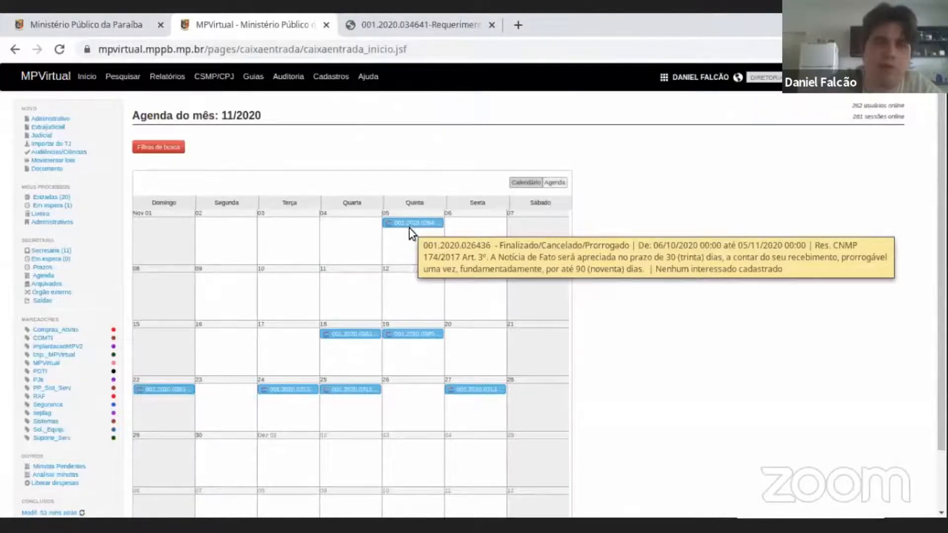
pyautogui.scroll(-2, 412, 224)
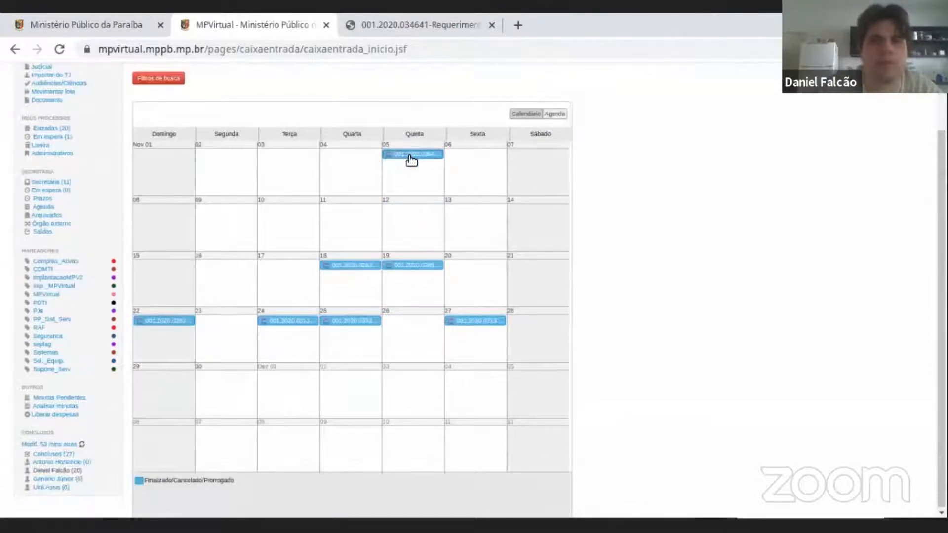
pyautogui.scroll(2, 411, 160)
pyautogui.scroll(-2, 411, 161)
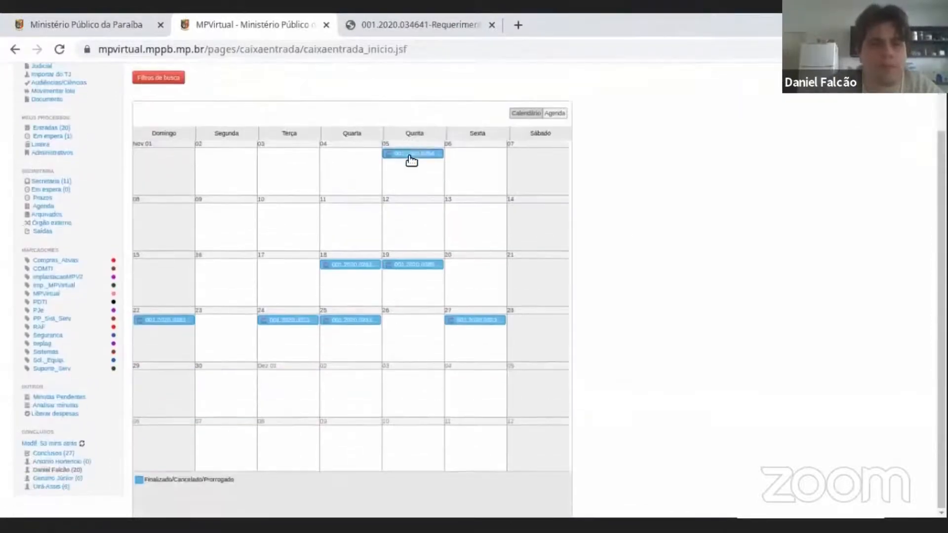
pyautogui.scroll(2, 554, 230)
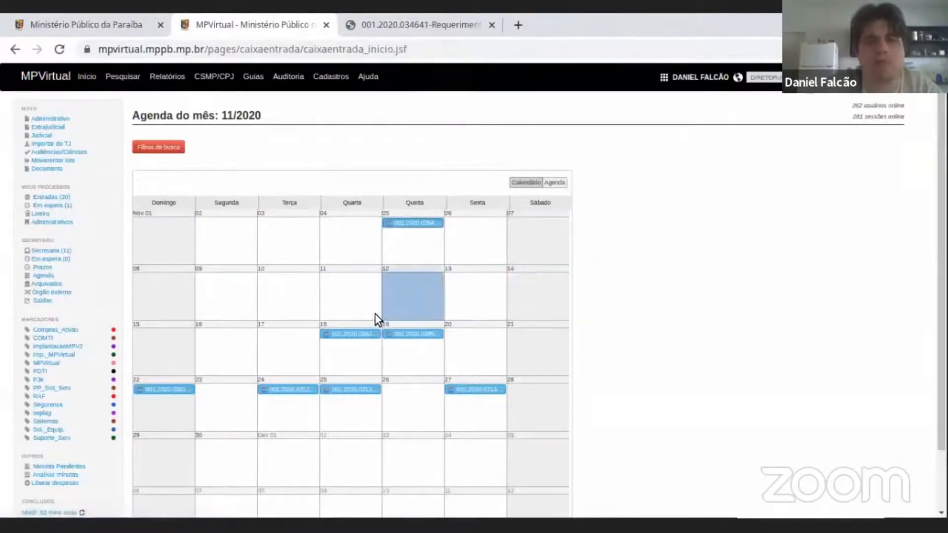
pyautogui.scroll(-2, 383, 298)
pyautogui.scroll(2, 392, 281)
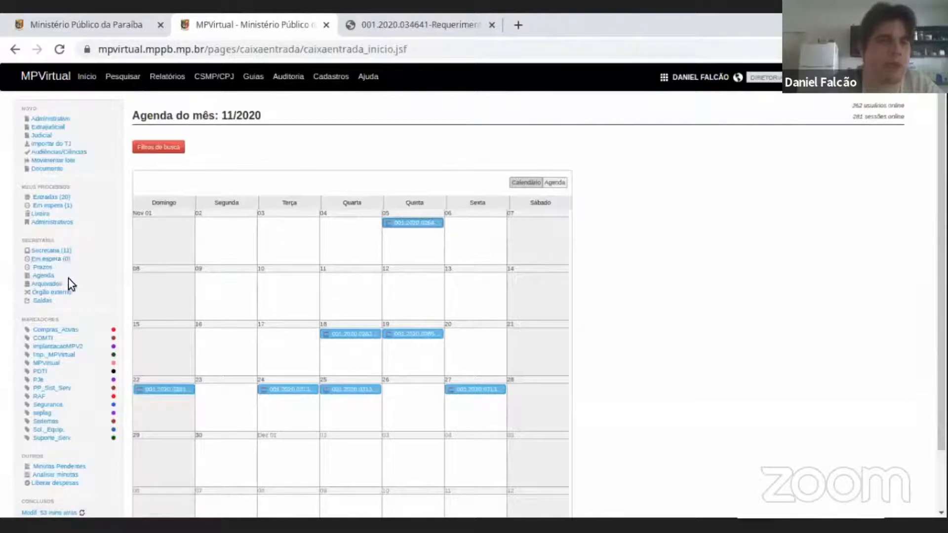
# Open the administrative procedure from the personal Em espera box and display its deadlines.
pyautogui.click(55, 206)
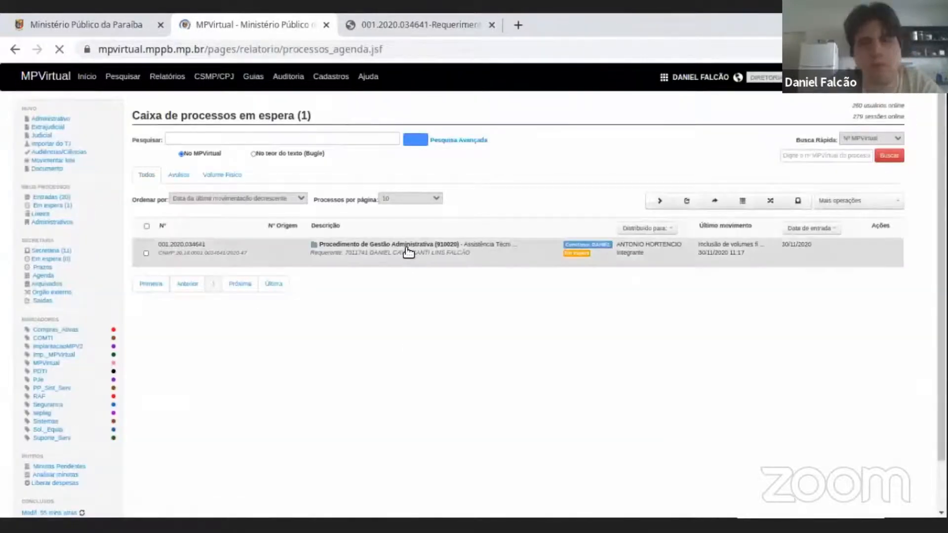
pyautogui.click(407, 252)
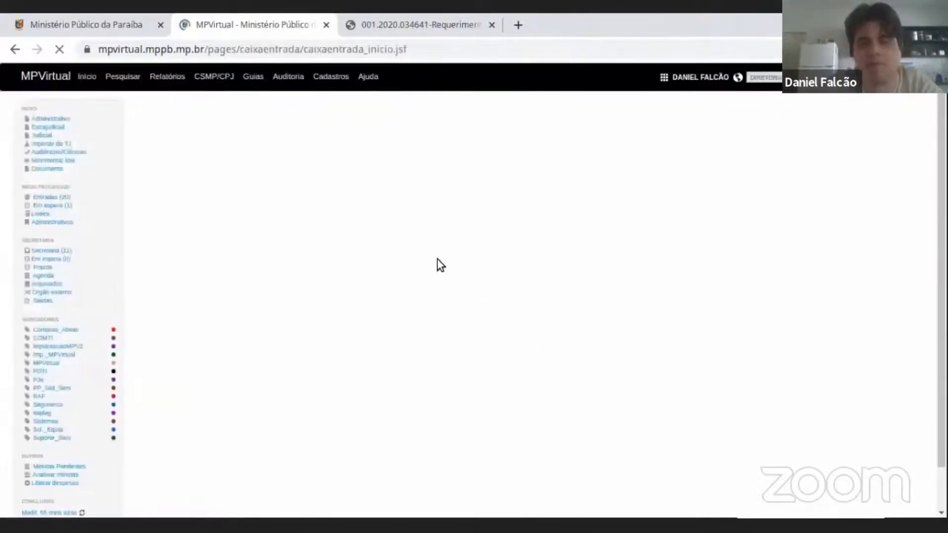
pyautogui.scroll(-3, 478, 246)
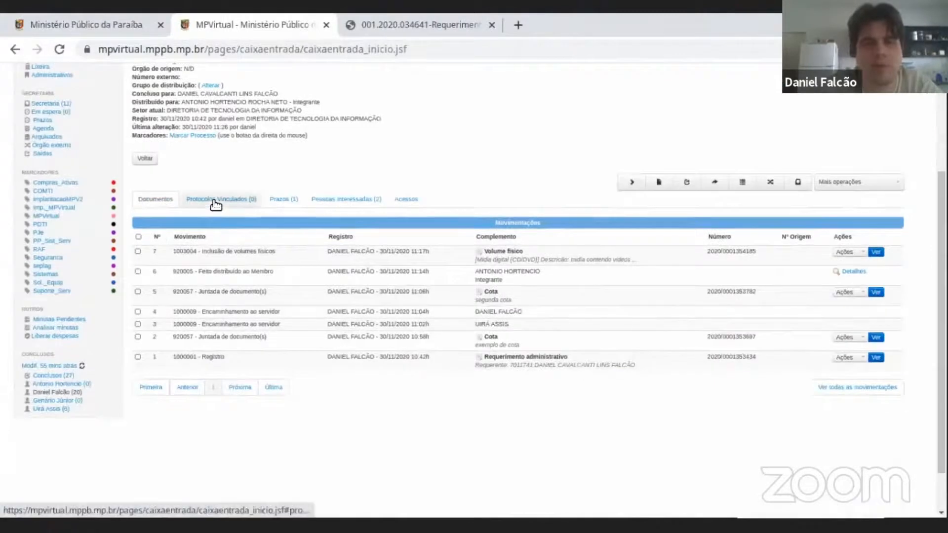
pyautogui.scroll(3, 520, 185)
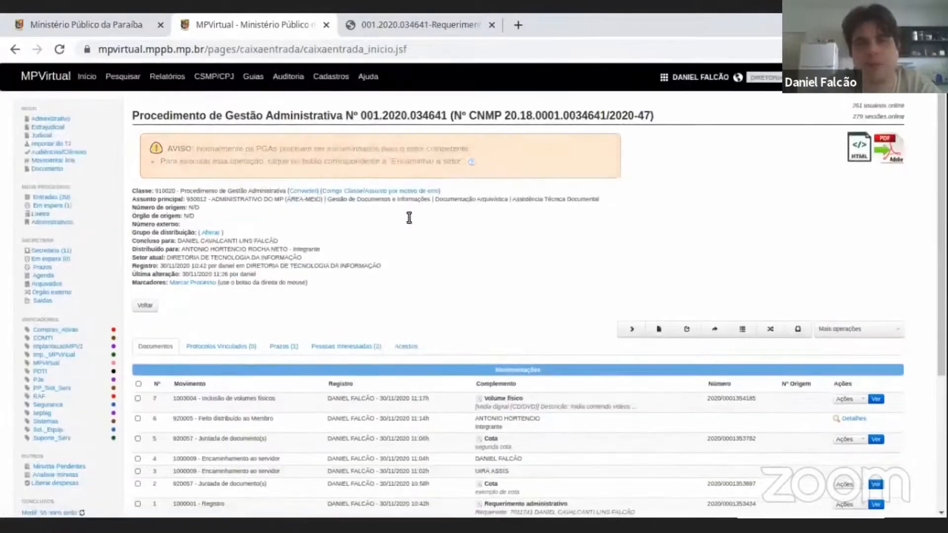
pyautogui.scroll(-2, 419, 302)
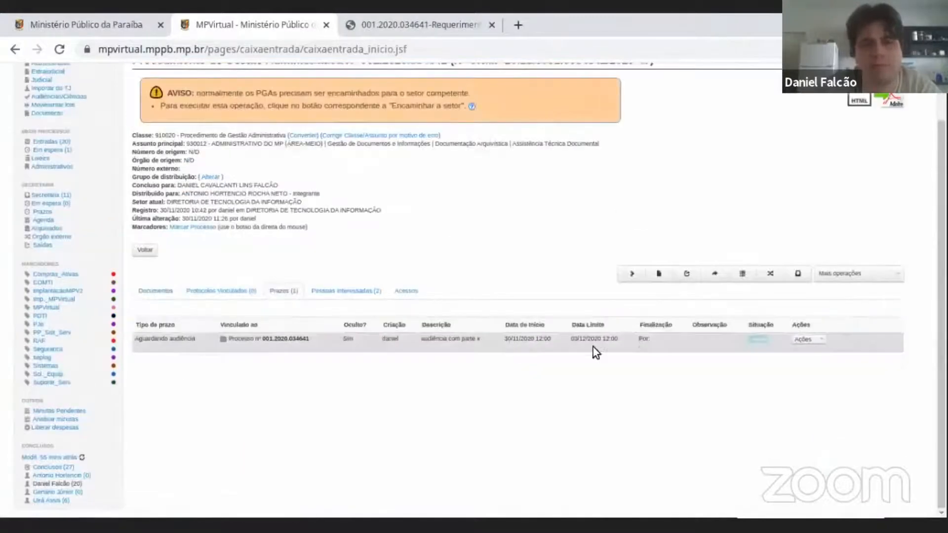
# Review the saved deadline's type, description, start date, limit date and status in the procedure's deadline list.
pyautogui.moveTo(175, 339); pyautogui.dragTo(626, 344)
pyautogui.click(626, 344)
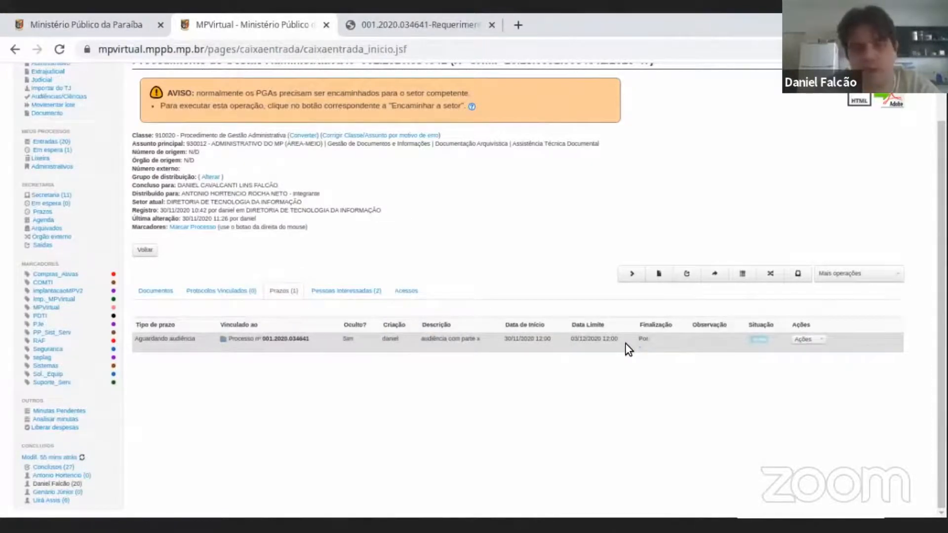
pyautogui.scroll(1, 626, 345)
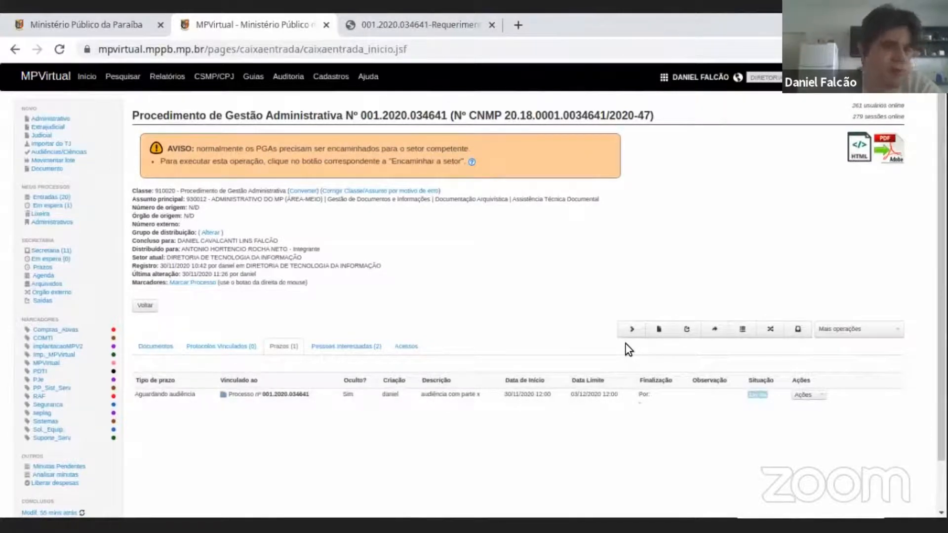
pyautogui.scroll(-1, 625, 344)
pyautogui.scroll(-1, 571, 361)
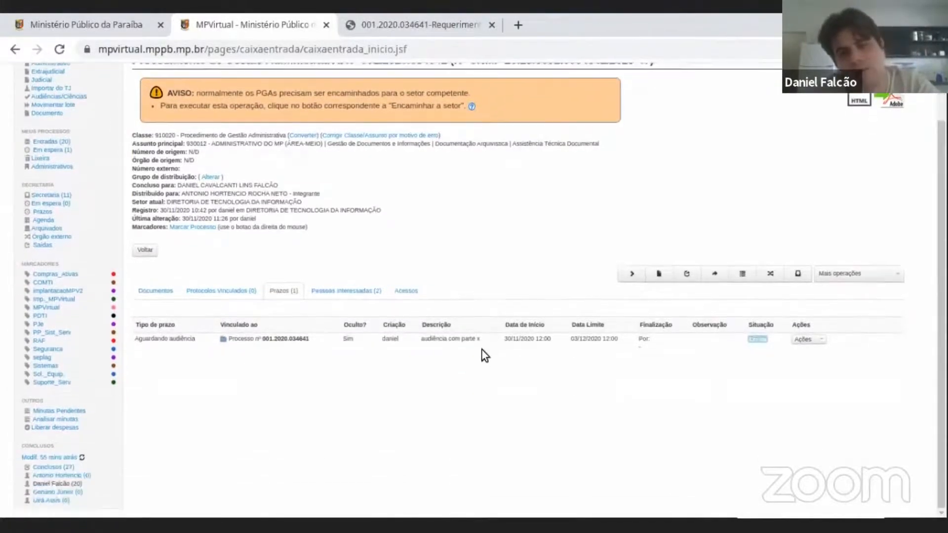
pyautogui.scroll(2, 296, 345)
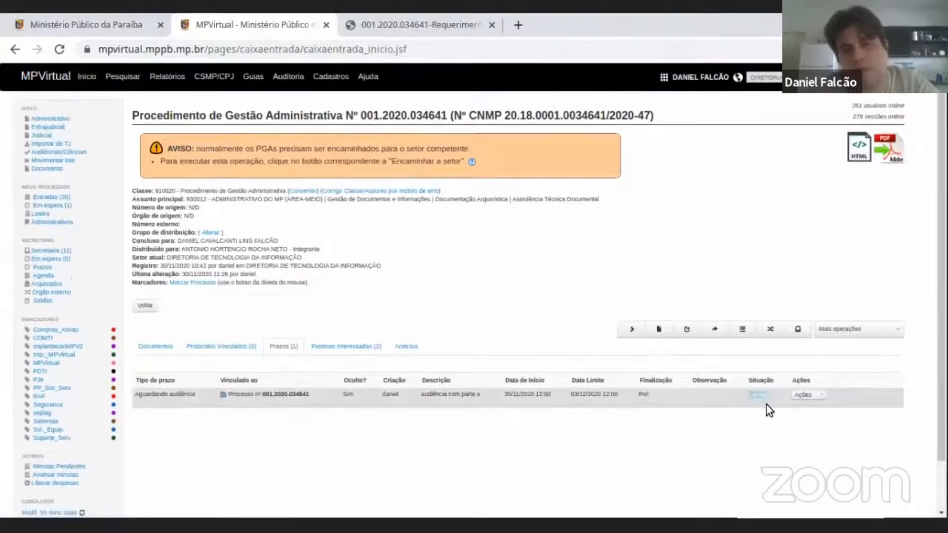
# Finalize the procedure's "Aguardando audiência" deadline and confirm the operation.
pyautogui.click(803, 396)
pyautogui.scroll(-1, 918, 370)
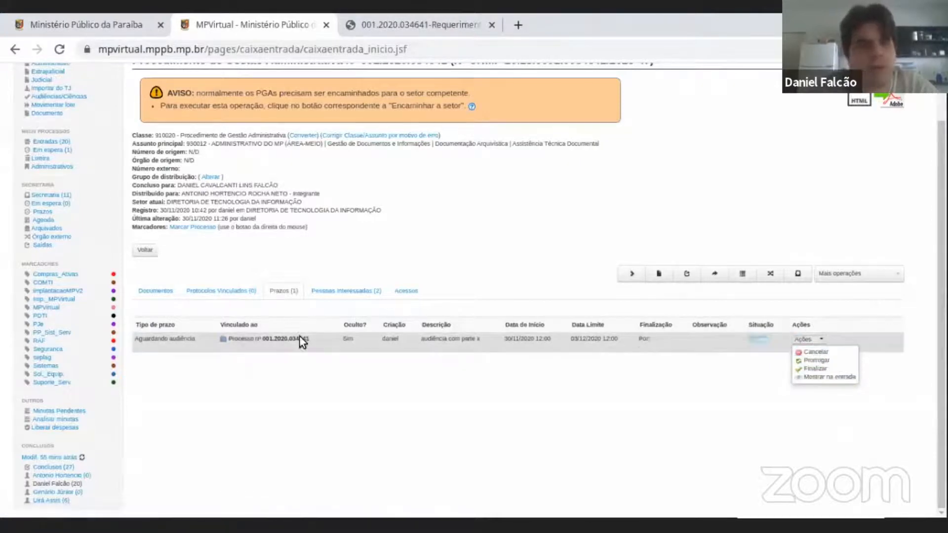
pyautogui.click(821, 369)
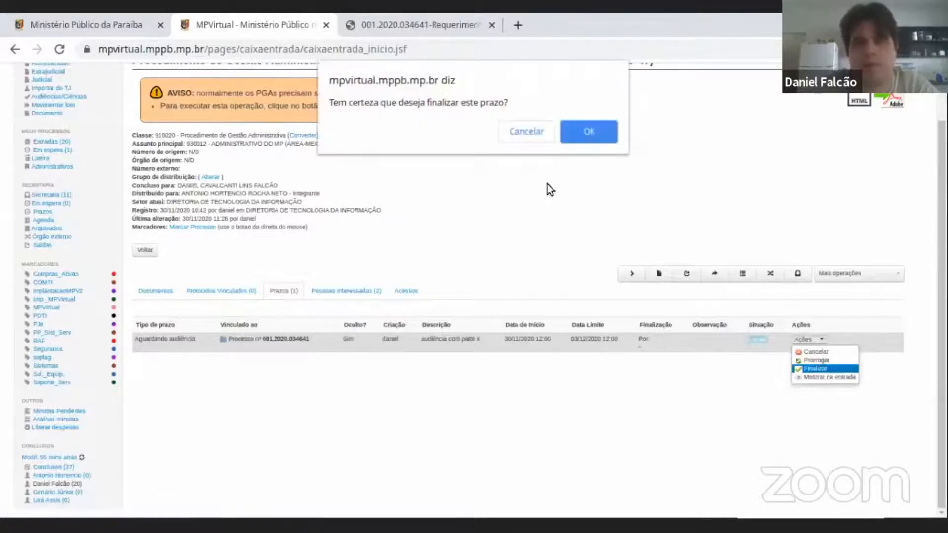
pyautogui.click(598, 131)
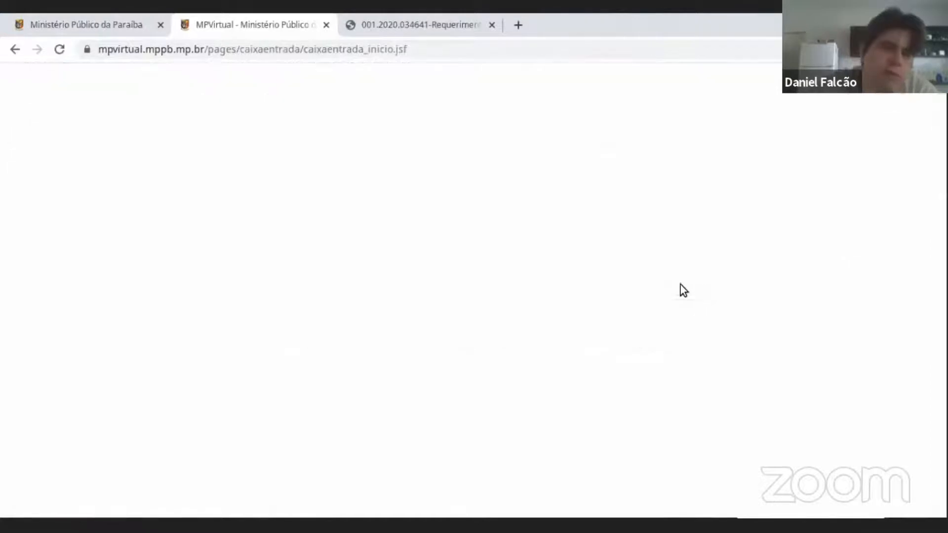
pyautogui.scroll(-2, 755, 360)
pyautogui.scroll(2, 263, 271)
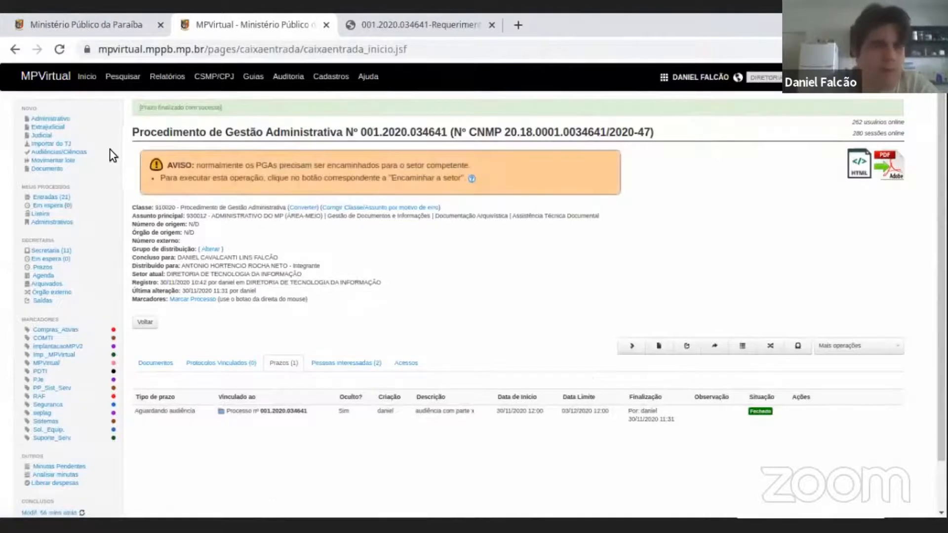
# Reopen the administrative procedure from the personal Entradas box and review its heading and list of movements.
pyautogui.click(57, 196)
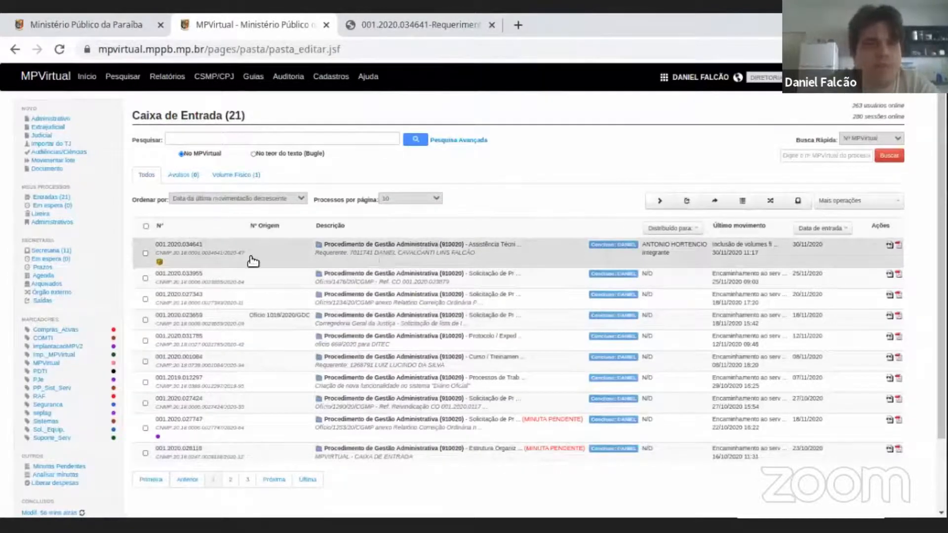
pyautogui.click(440, 248)
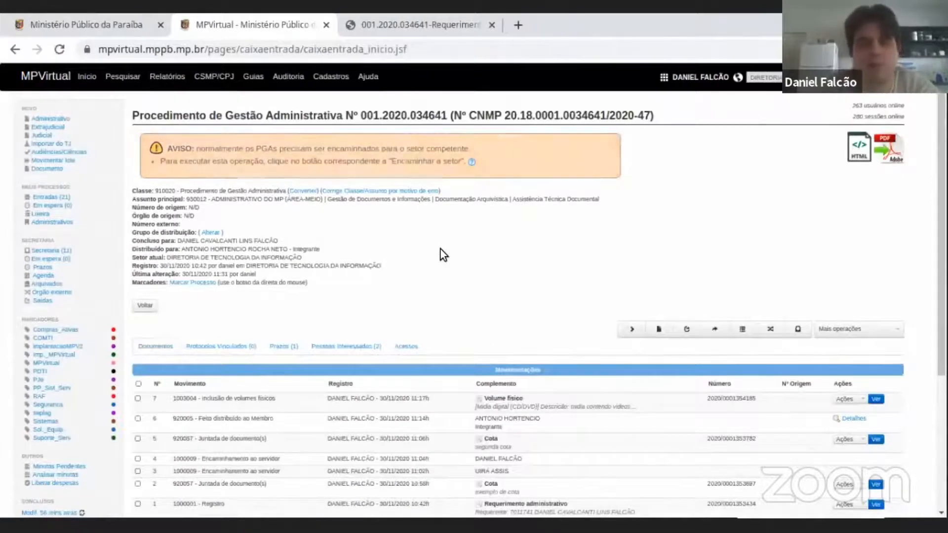
pyautogui.scroll(-1, 440, 250)
pyautogui.scroll(1, 440, 250)
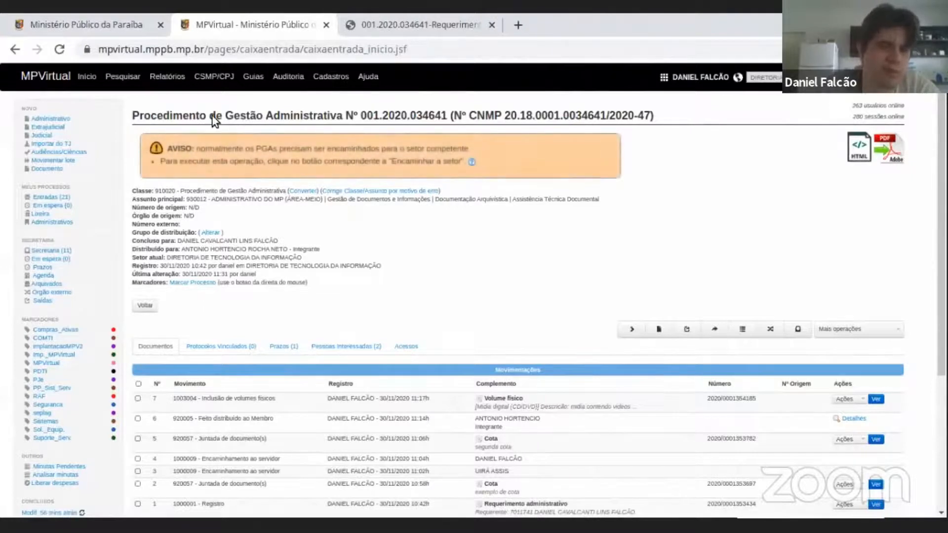
pyautogui.moveTo(241, 122); pyautogui.dragTo(264, 112)
pyautogui.moveTo(295, 109); pyautogui.dragTo(336, 112)
pyautogui.tripleClick(383, 116)
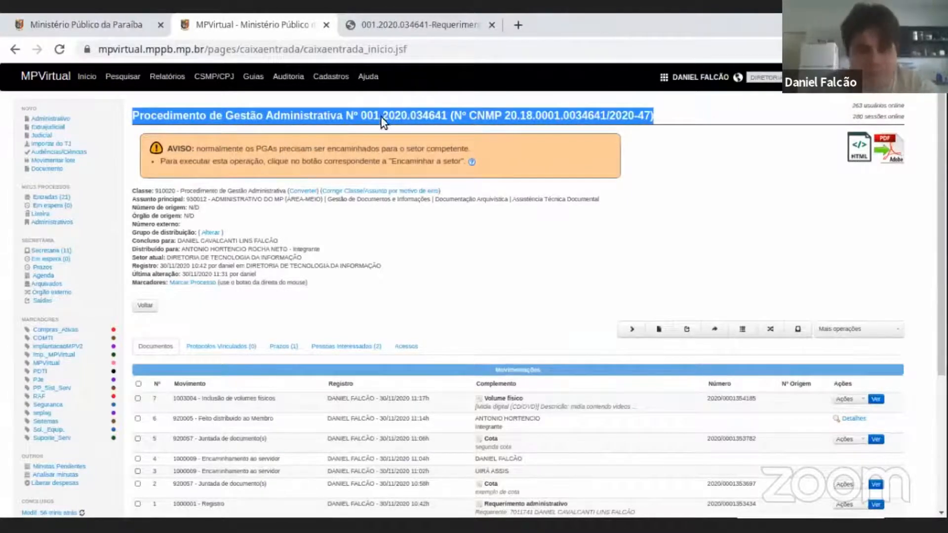
pyautogui.click(819, 242)
pyautogui.scroll(-2, 917, 239)
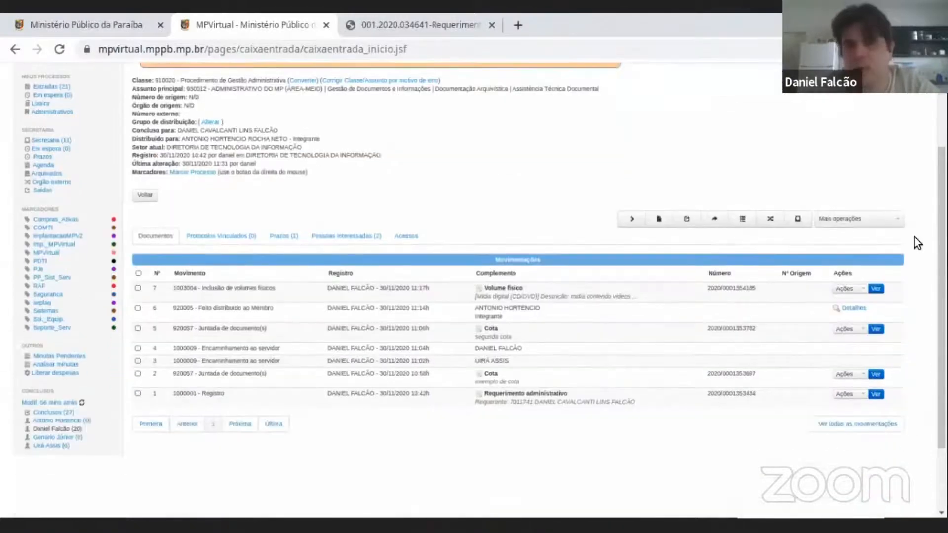
# Start the Decretar sigilo operation for the procedure and display the available secrecy levels.
pyautogui.click(857, 218)
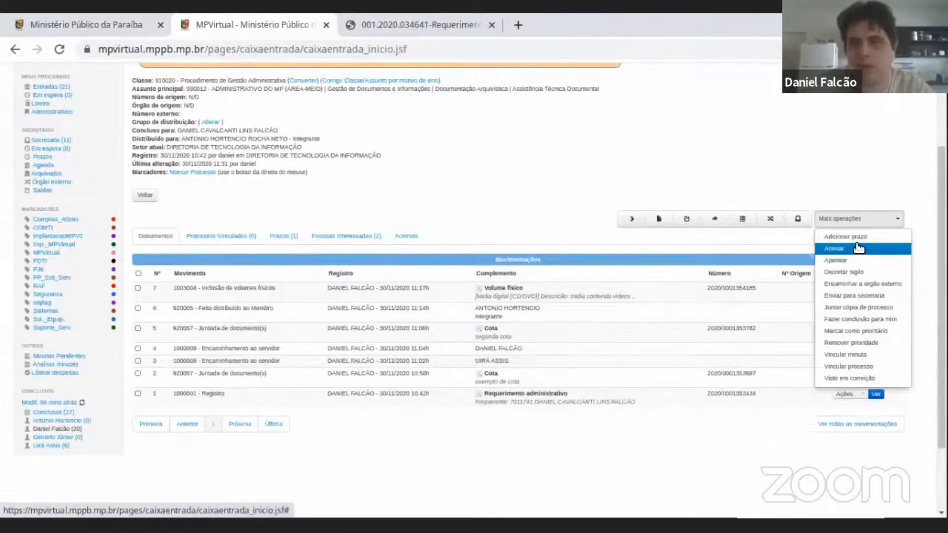
pyautogui.scroll(-1, 859, 249)
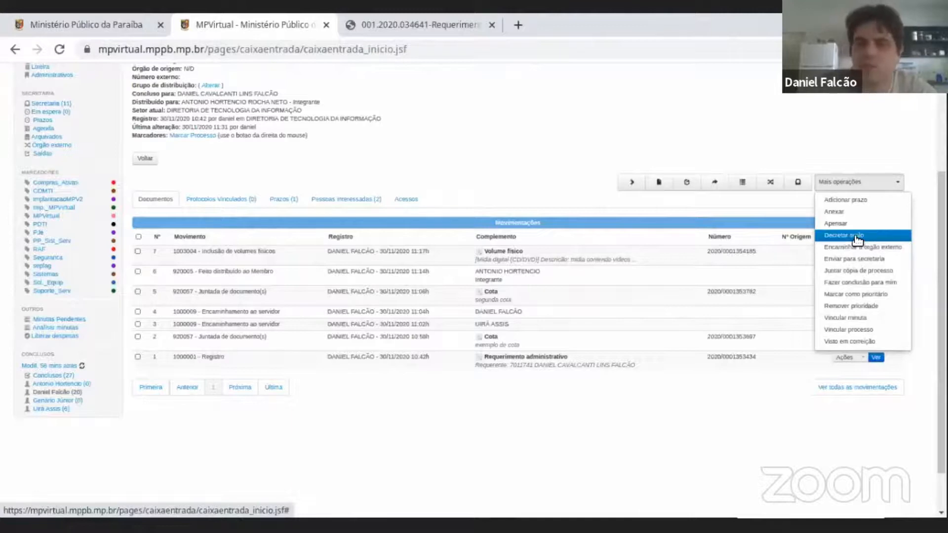
pyautogui.scroll(3, 857, 239)
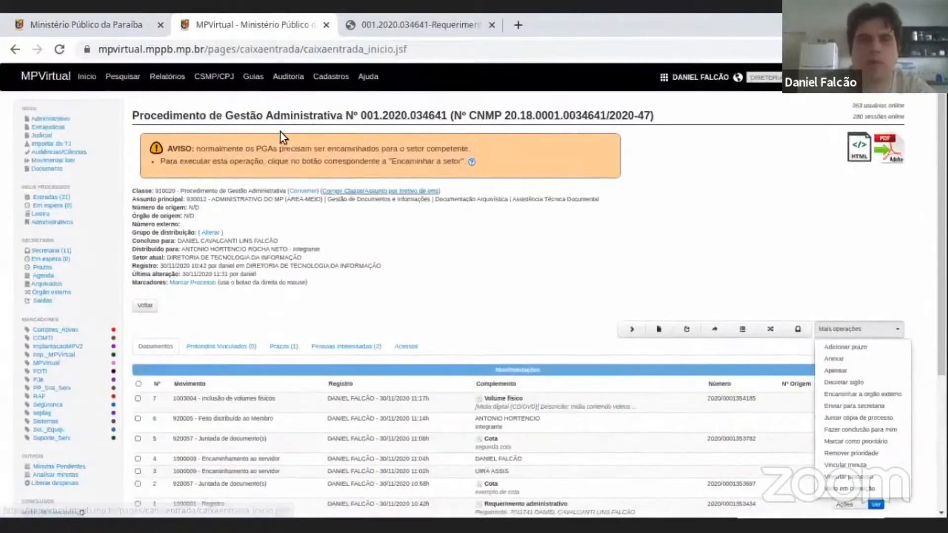
pyautogui.scroll(-2, 873, 275)
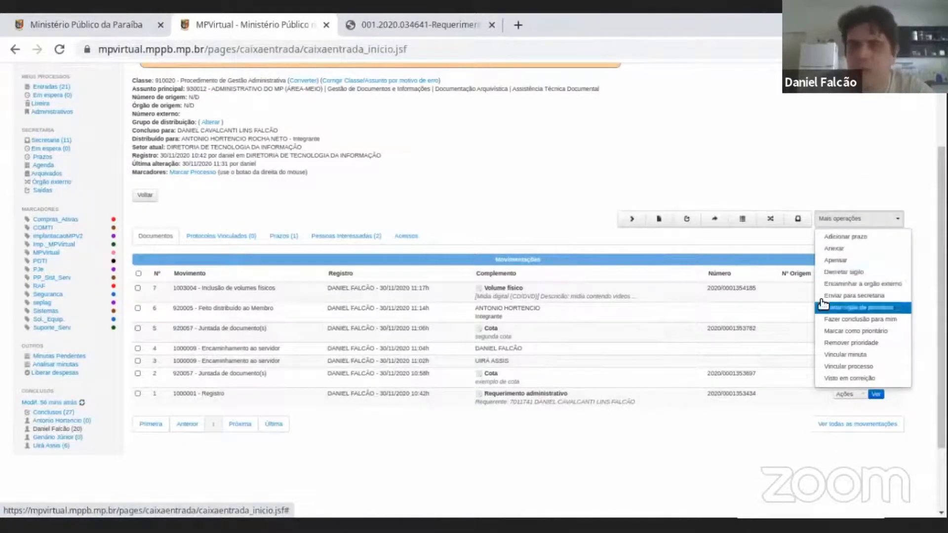
pyautogui.scroll(2, 834, 271)
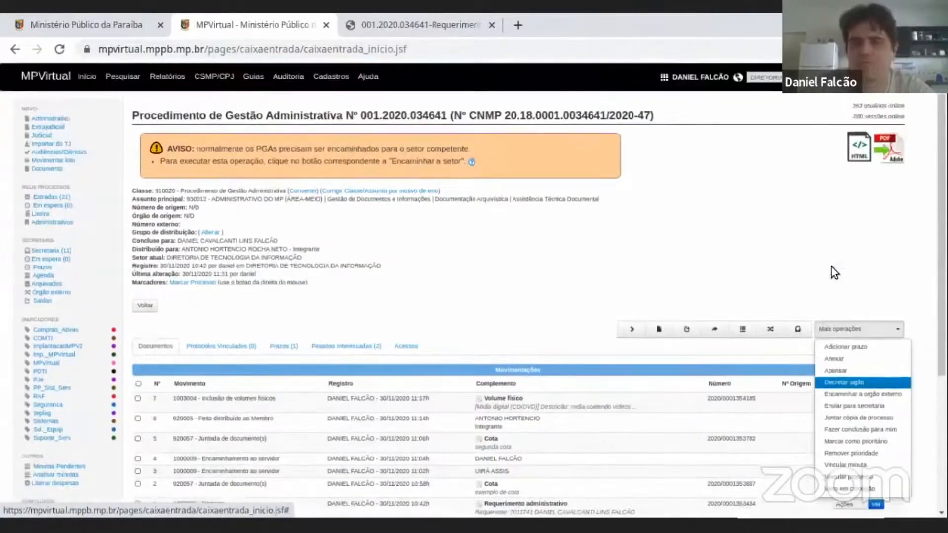
pyautogui.scroll(-1, 839, 297)
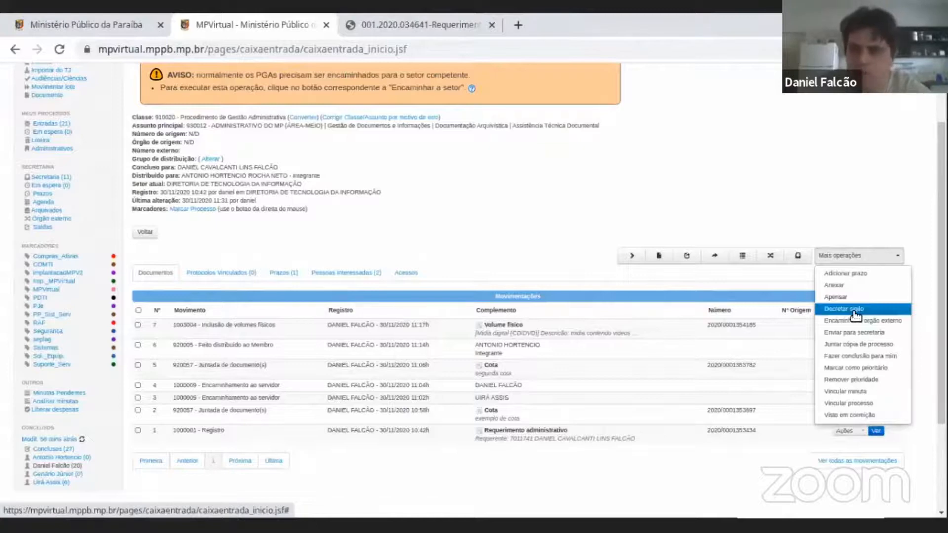
pyautogui.scroll(-2, 855, 315)
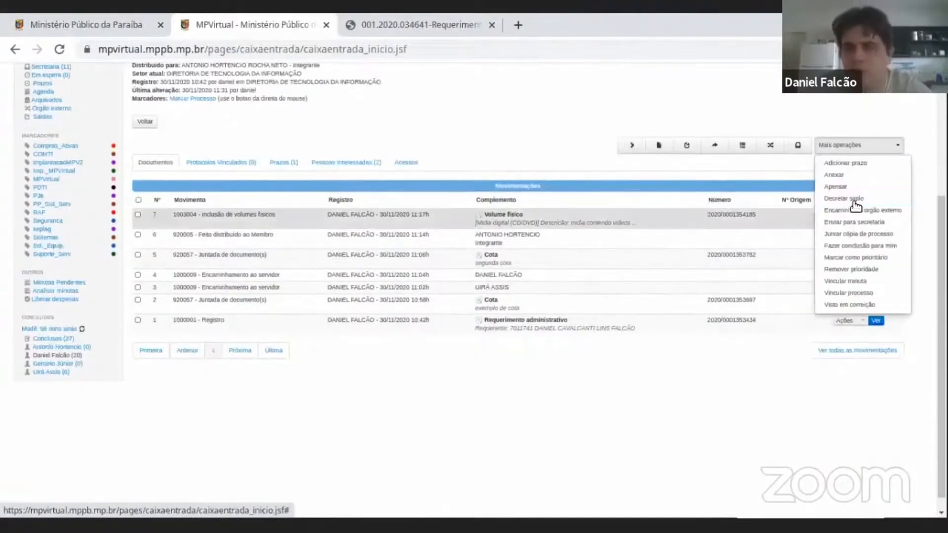
pyautogui.click(855, 202)
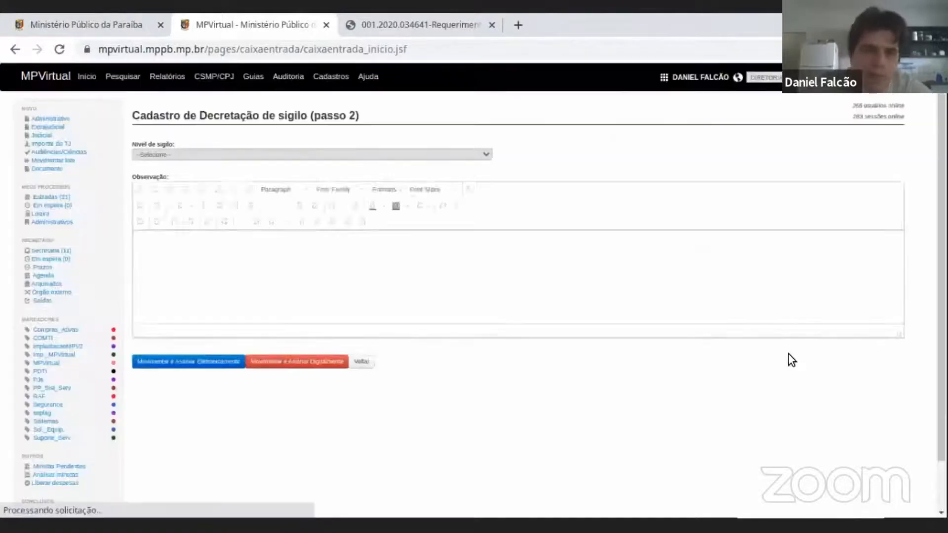
pyautogui.click(263, 157)
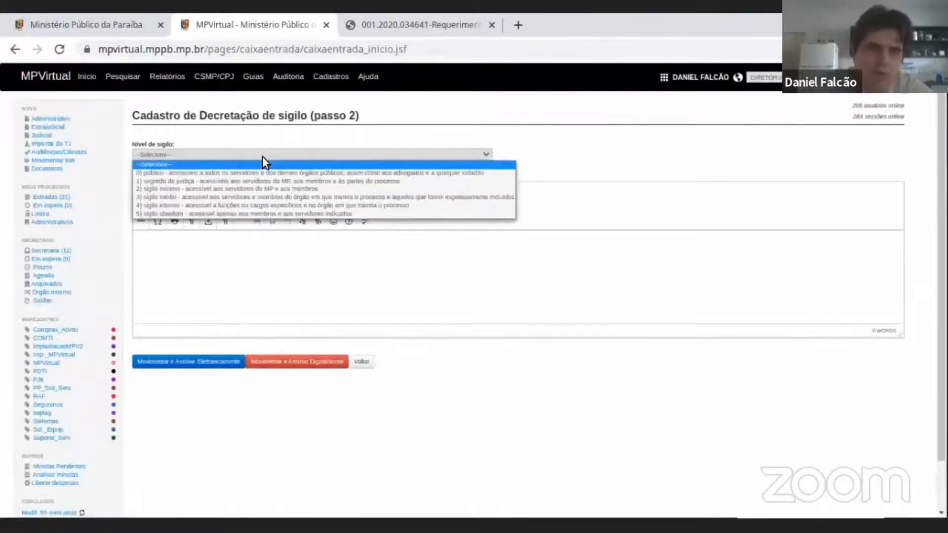
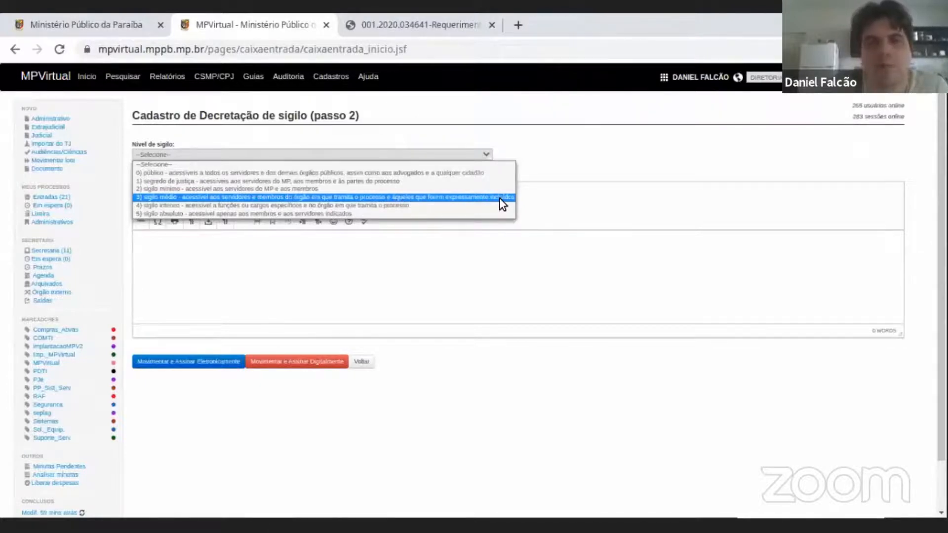
# Set the secrecy level to "3) sigilo médio", search for a staff member by name and add that person to the authorised list.
pyautogui.click(323, 198)
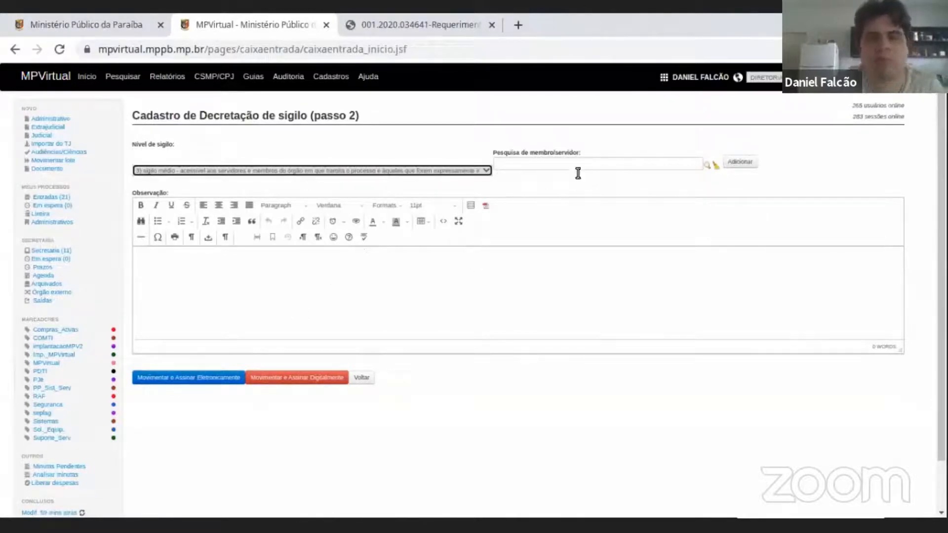
pyautogui.click(582, 163)
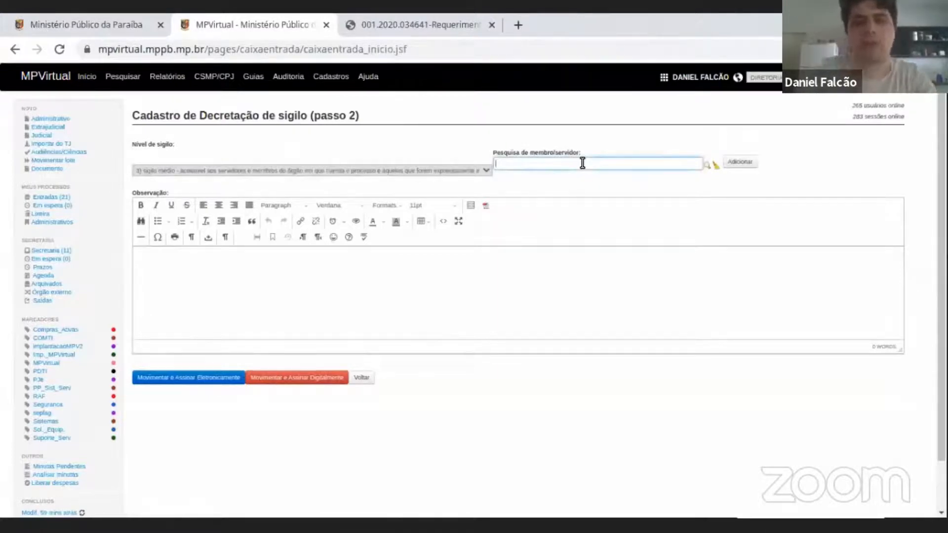
pyautogui.write('se')
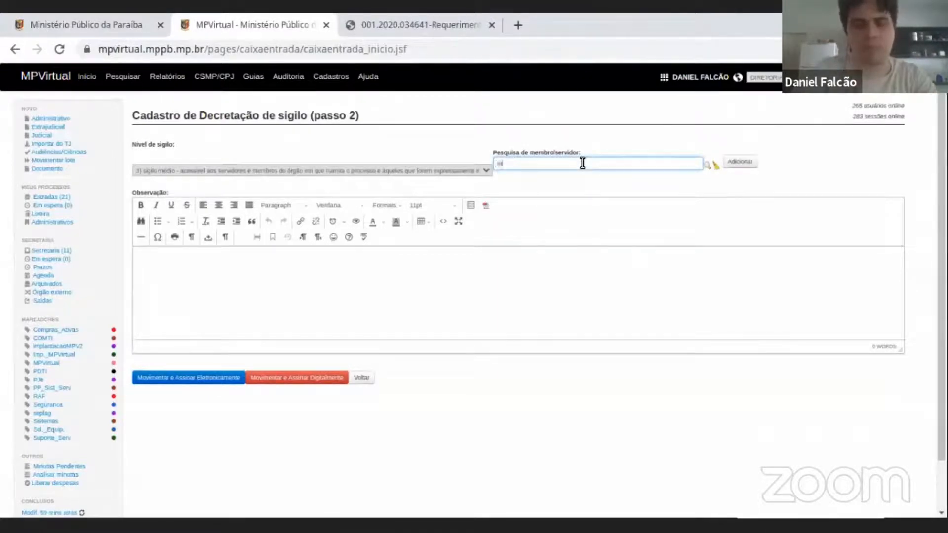
pyautogui.write('rafiic')
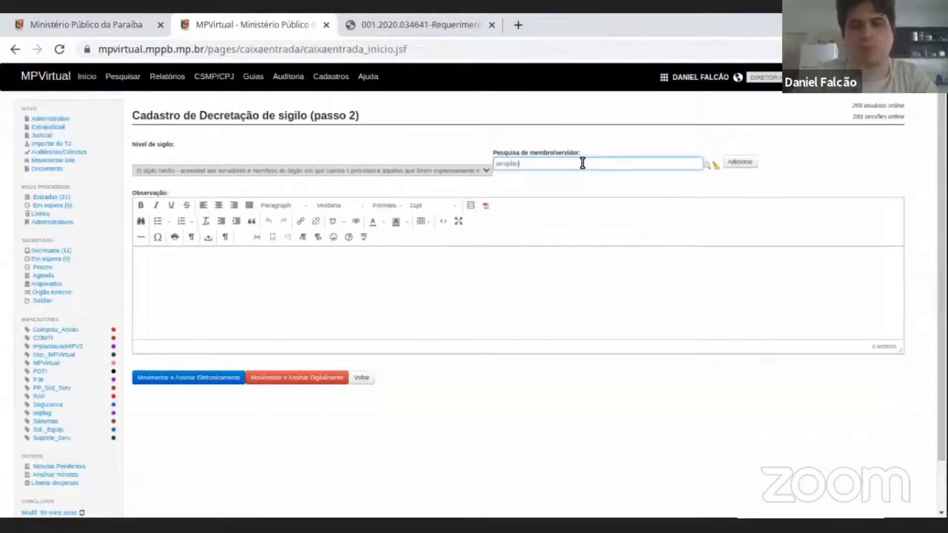
pyautogui.click(578, 174)
pyautogui.click(739, 161)
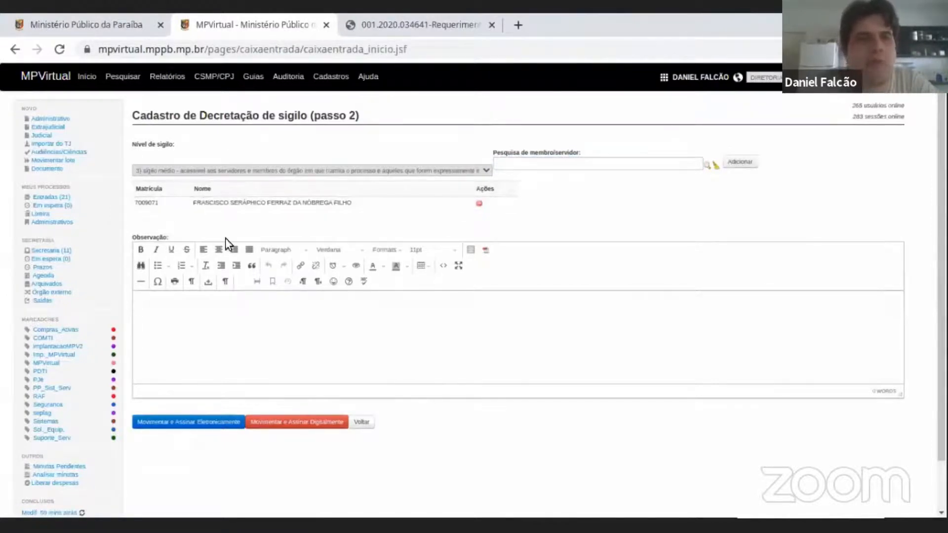
pyautogui.click(248, 324)
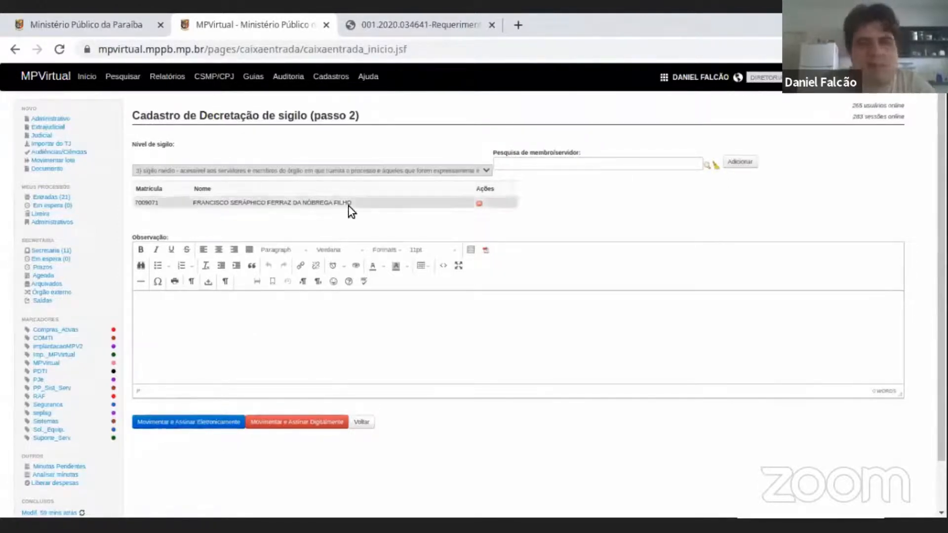
# Recheck the available secrecy levels, keep "3) sigilo médio" selected, and leave the form without registering the decree.
pyautogui.click(436, 170)
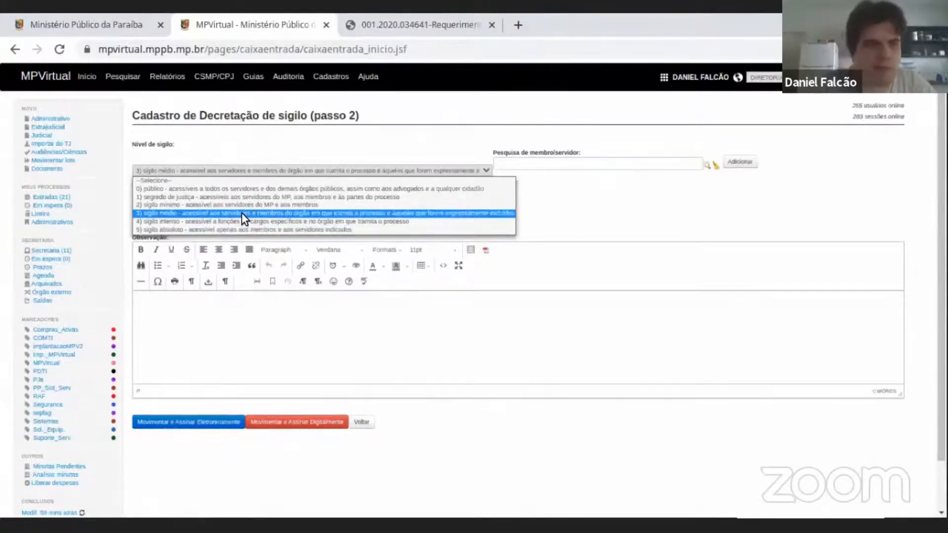
pyautogui.click(195, 213)
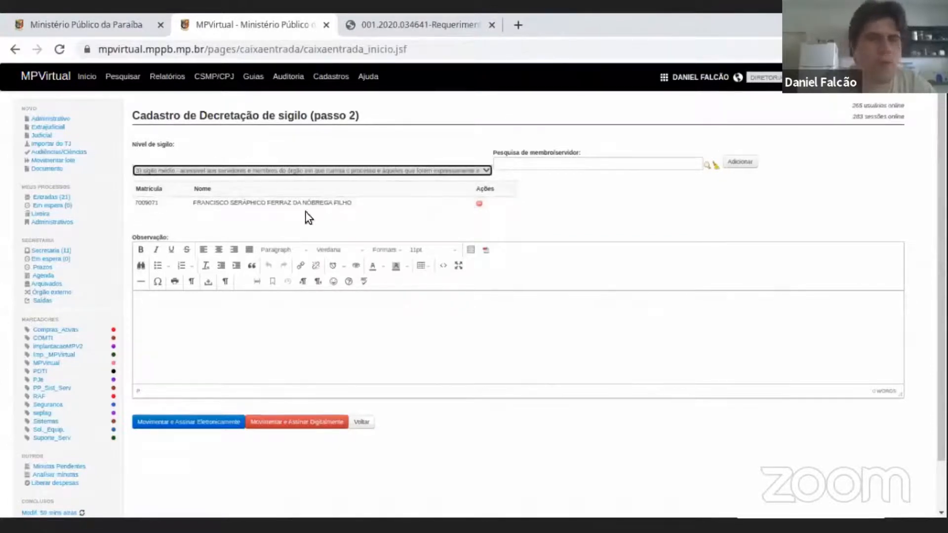
pyautogui.click(366, 424)
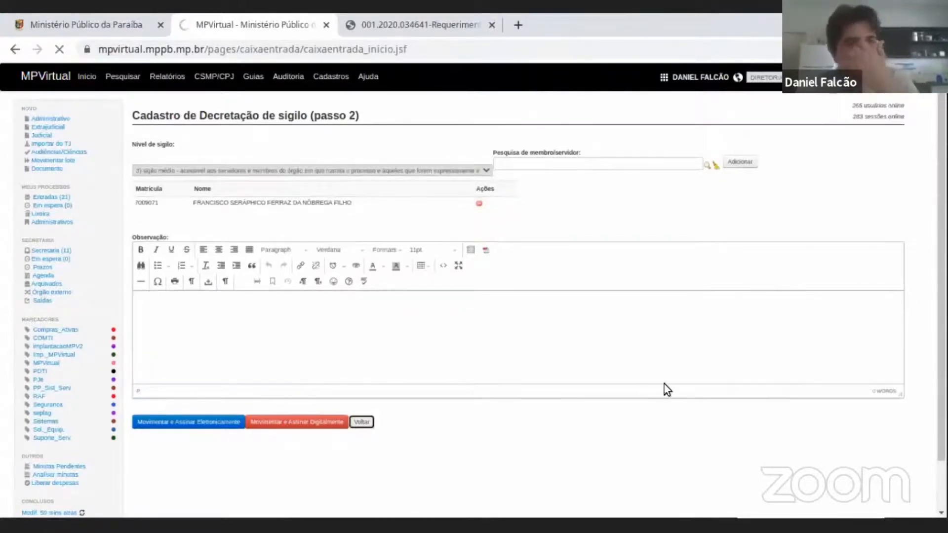
# Reopen the Assistência Técnica procedure from the personal Entradas box and start forwarding it to an external body.
pyautogui.click(53, 199)
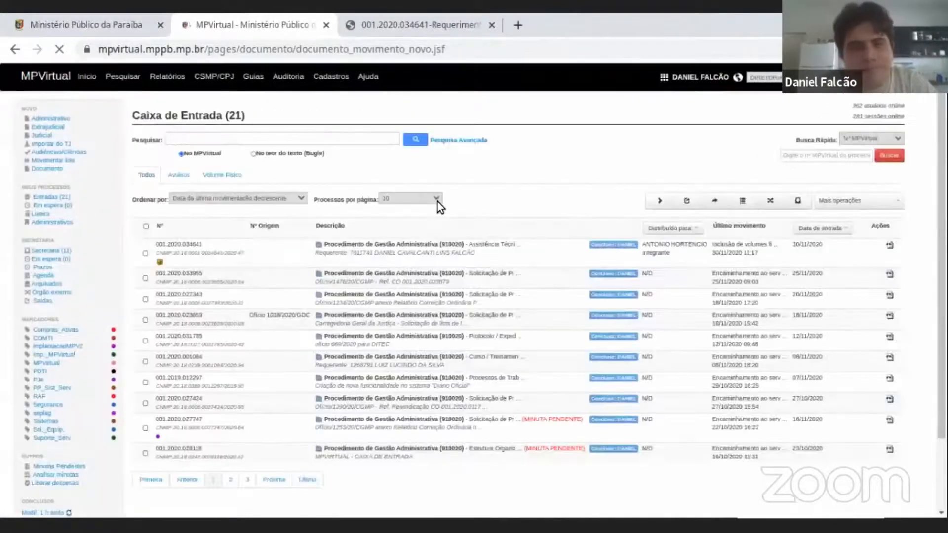
pyautogui.click(415, 256)
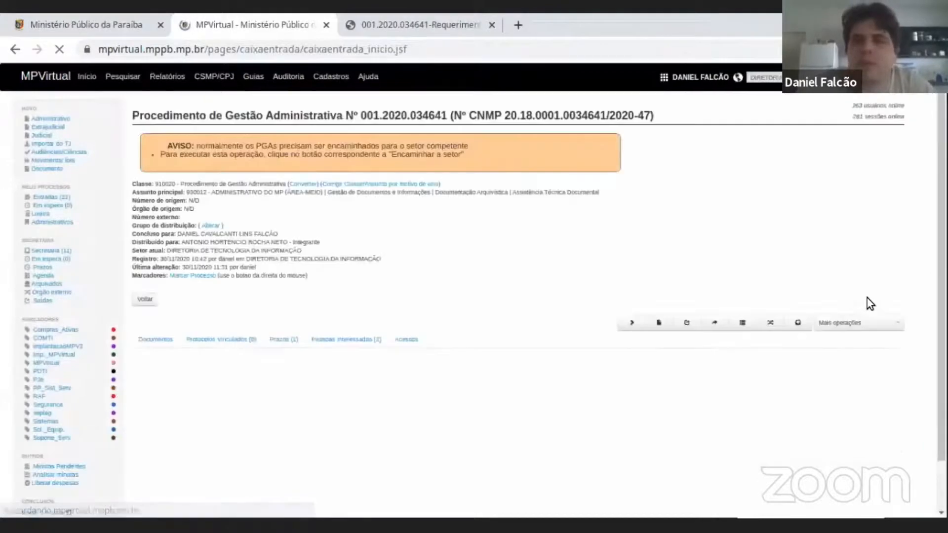
pyautogui.scroll(-2, 907, 259)
pyautogui.scroll(-2, 876, 131)
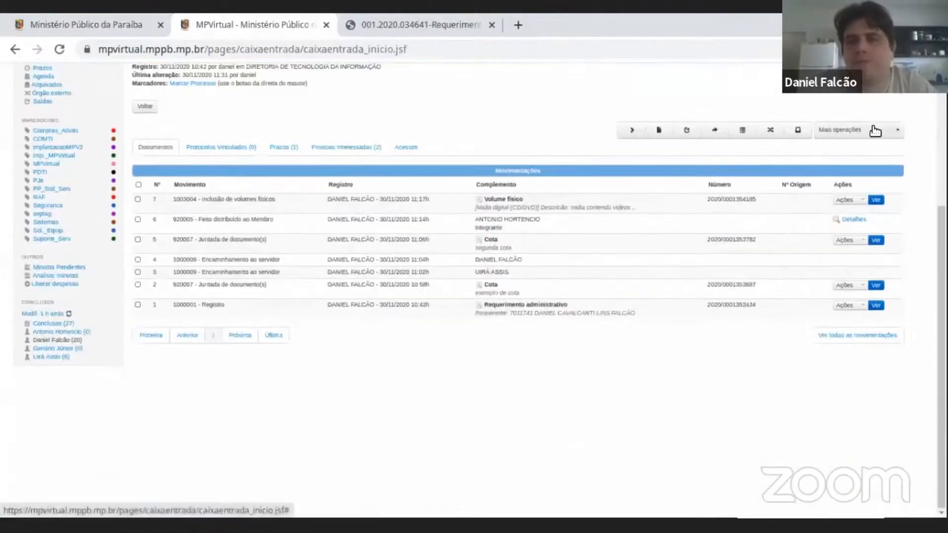
pyautogui.click(873, 129)
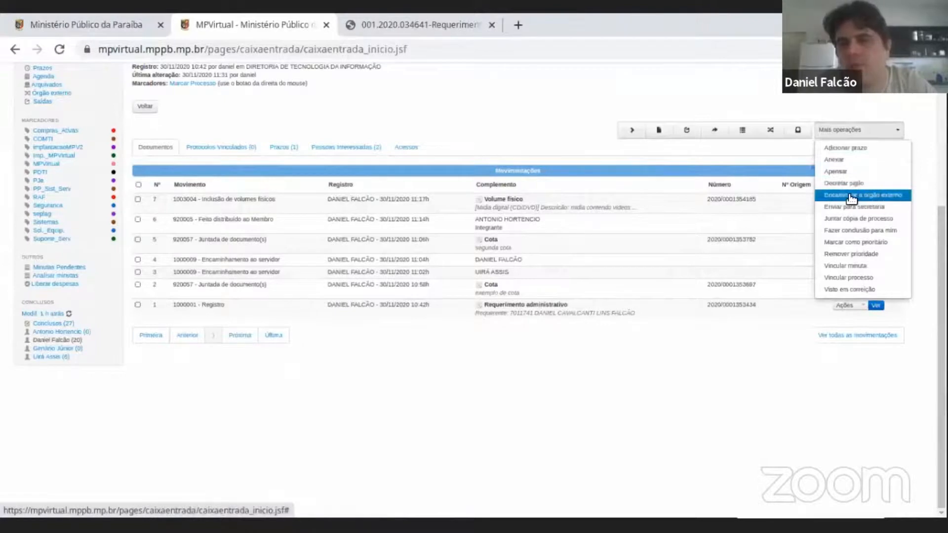
pyautogui.scroll(4, 496, 169)
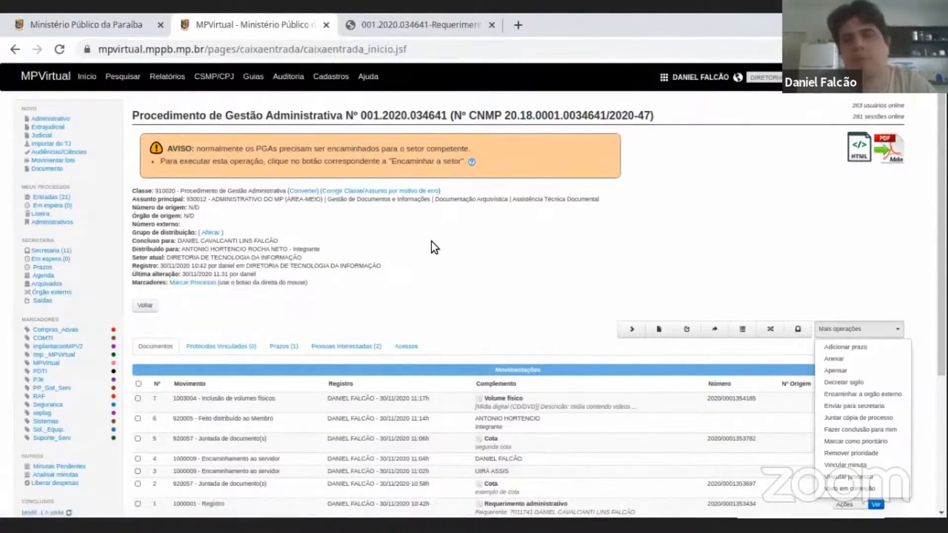
pyautogui.scroll(-3, 921, 230)
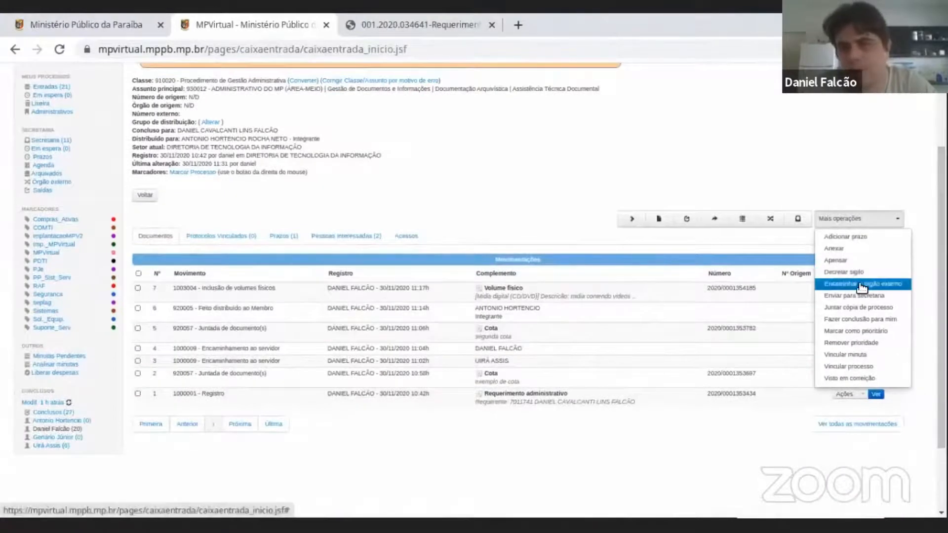
pyautogui.click(822, 285)
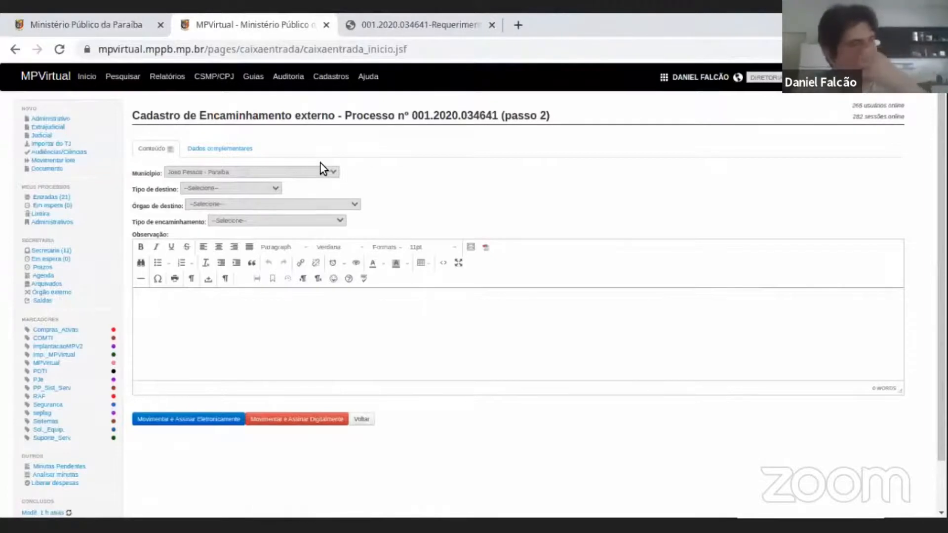
# Choose TRIBUNAL as the external forwarding's destination type and display its available destination bodies.
pyautogui.click(240, 187)
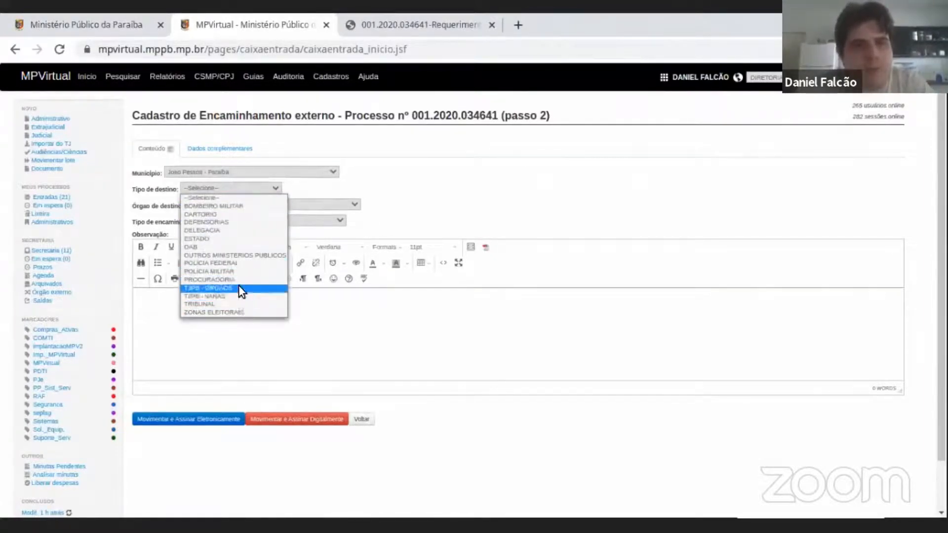
pyautogui.click(233, 303)
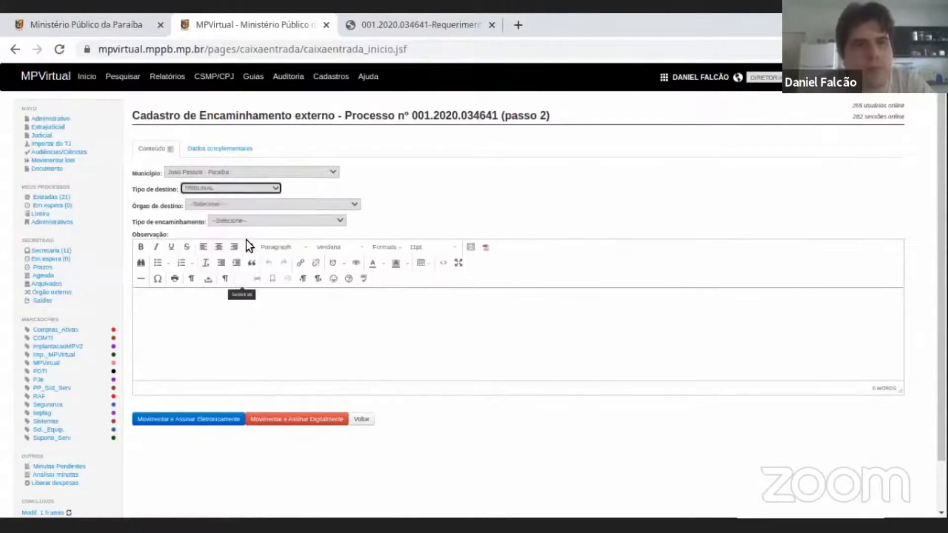
pyautogui.click(244, 204)
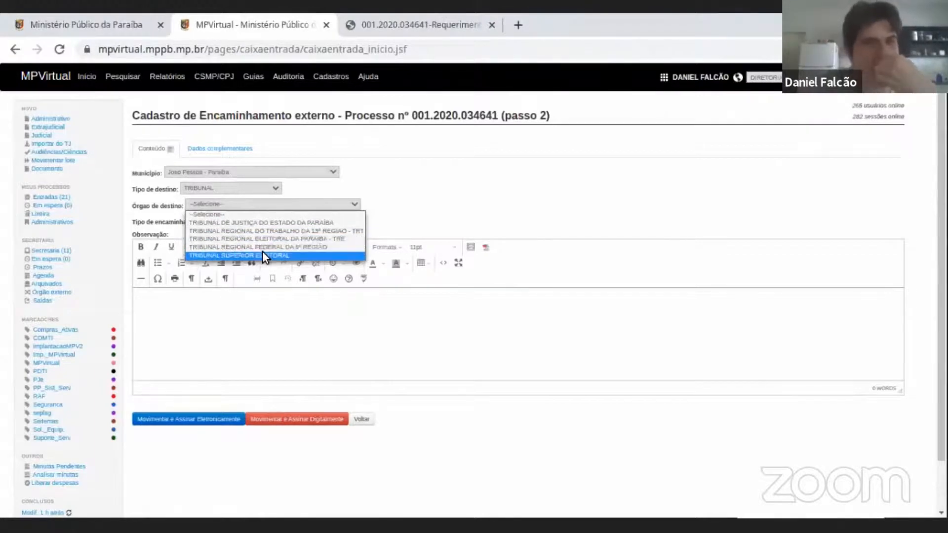
# Change the destination type to DELEGACIA and look through the police stations offered as destination bodies.
pyautogui.click(277, 191)
pyautogui.click(275, 191)
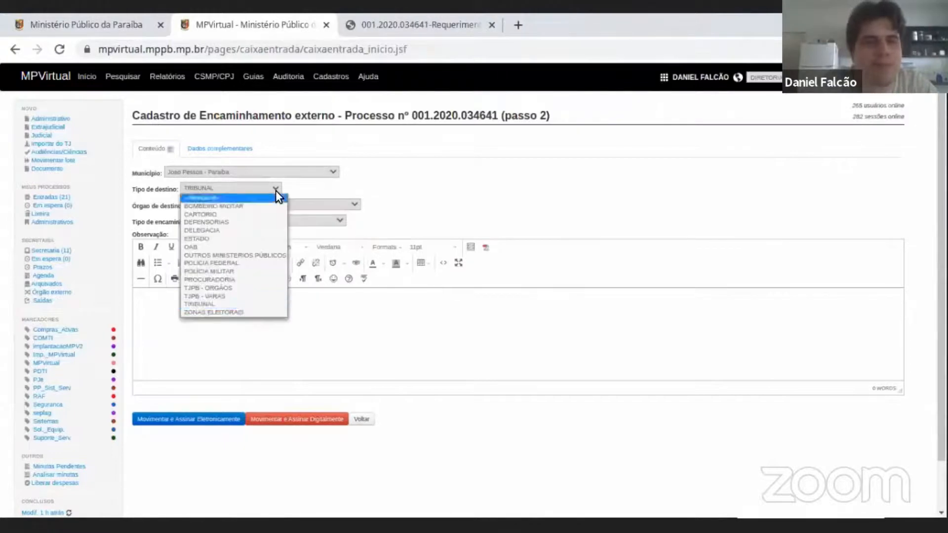
pyautogui.click(240, 231)
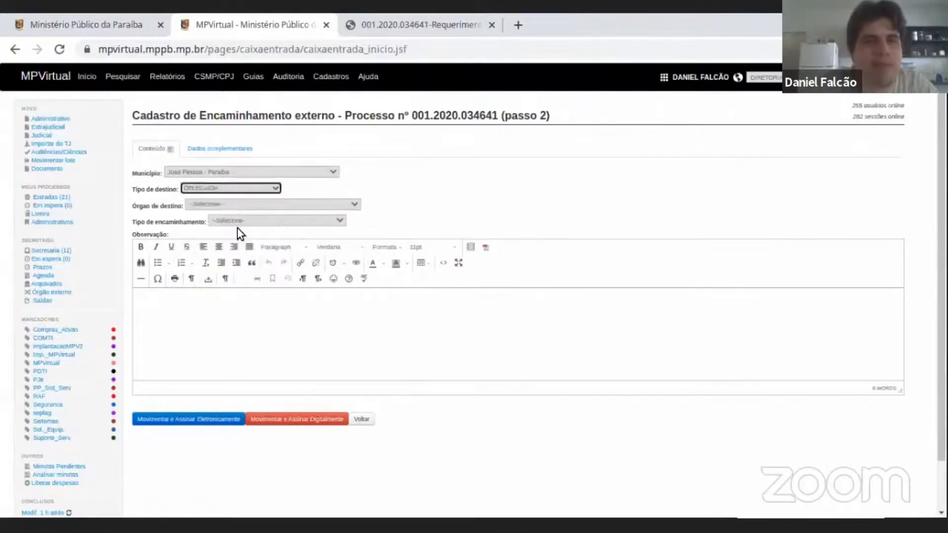
pyautogui.click(288, 204)
pyautogui.scroll(-5, 299, 304)
pyautogui.scroll(5, 299, 303)
# Change the destination type to ZONAS ELEITORAIS and display its destination bodies.
pyautogui.click(261, 188)
pyautogui.click(266, 192)
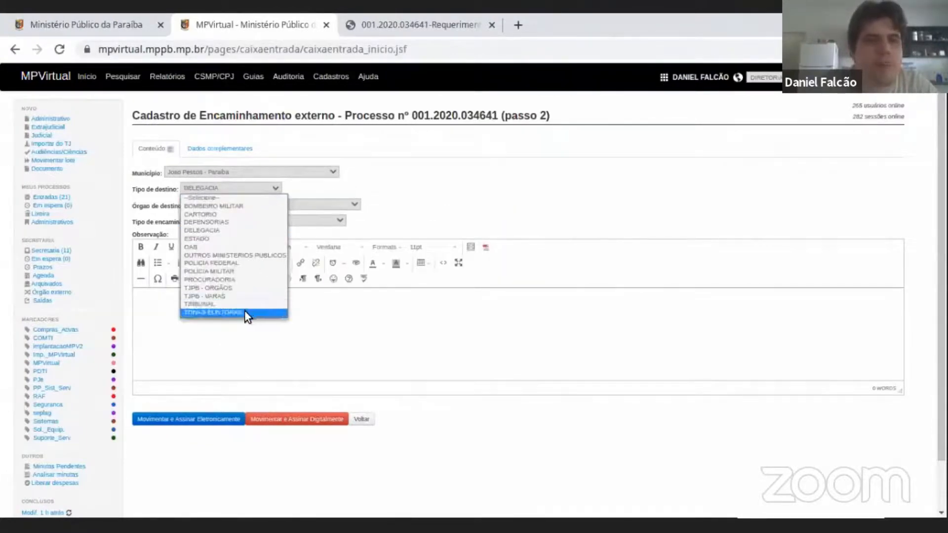
pyautogui.click(246, 312)
pyautogui.click(277, 204)
pyautogui.click(277, 205)
# Change the destination type to POLÍCIA FEDERAL and display its destination bodies without choosing one.
pyautogui.click(262, 188)
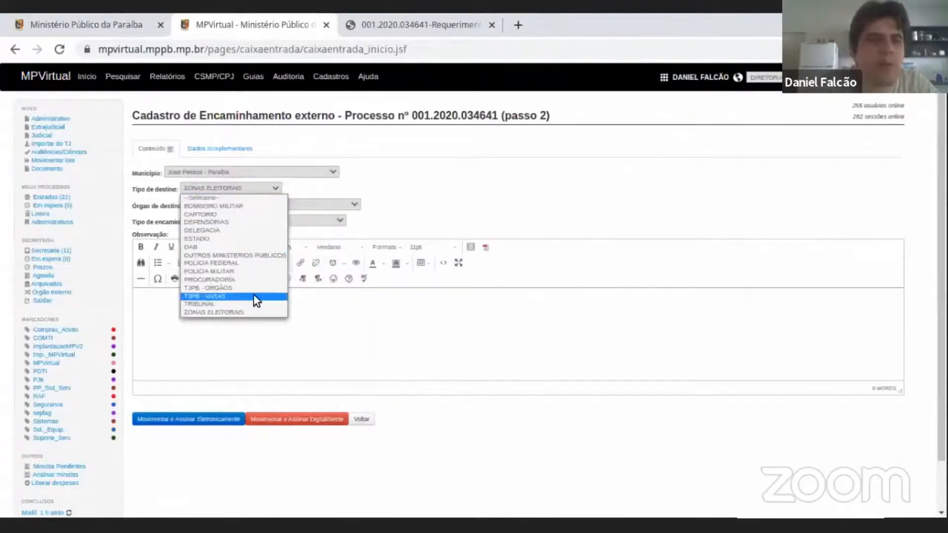
pyautogui.click(243, 263)
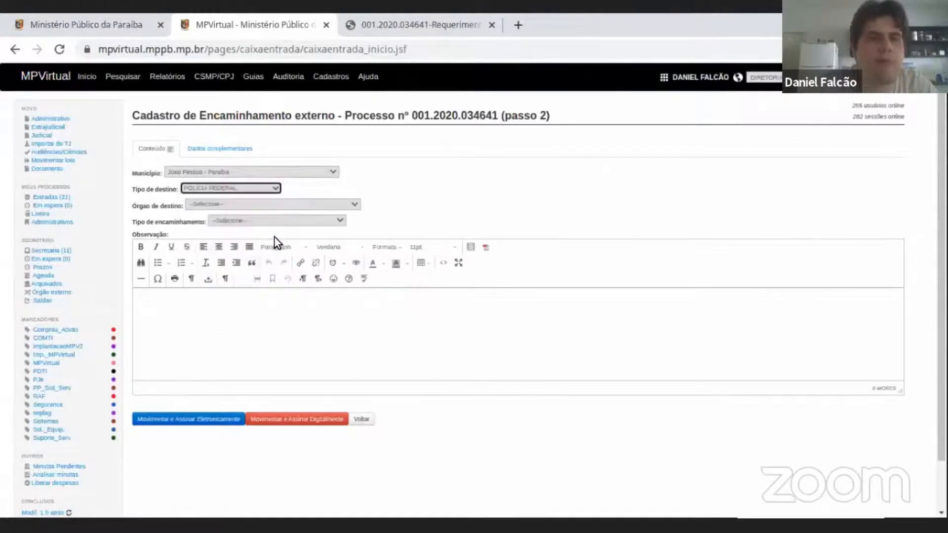
pyautogui.click(289, 204)
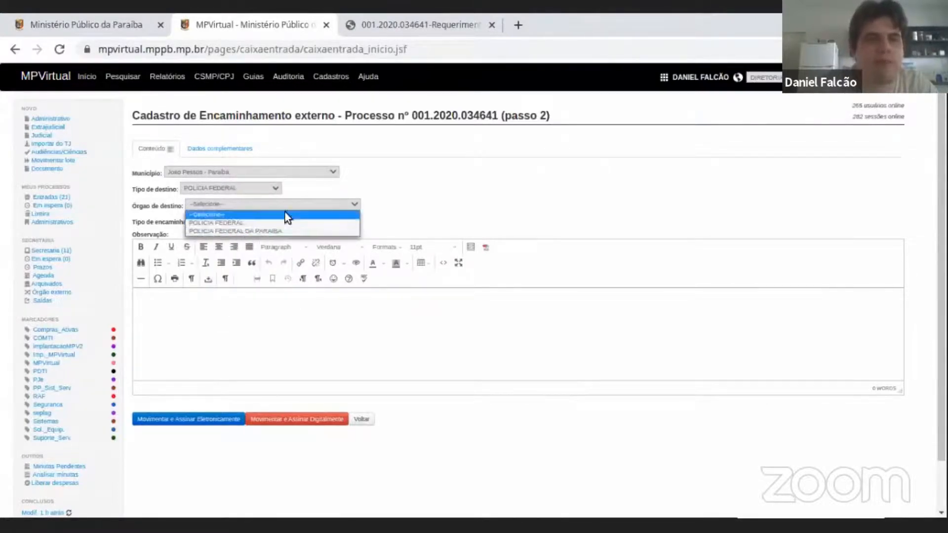
pyautogui.click(459, 144)
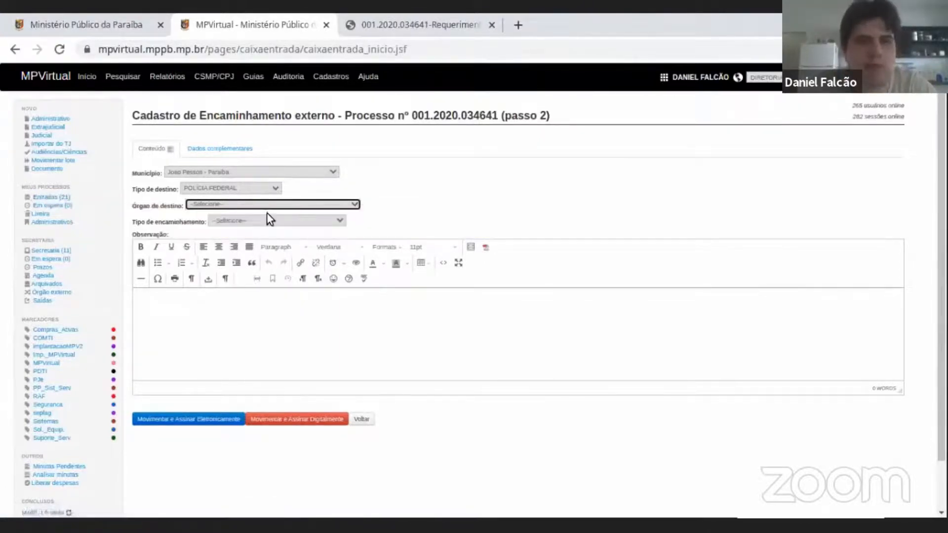
# Return to the procedure through the Entradas box, download it with the Completo / Seleção option as a PDF and open the file.
pyautogui.click(59, 200)
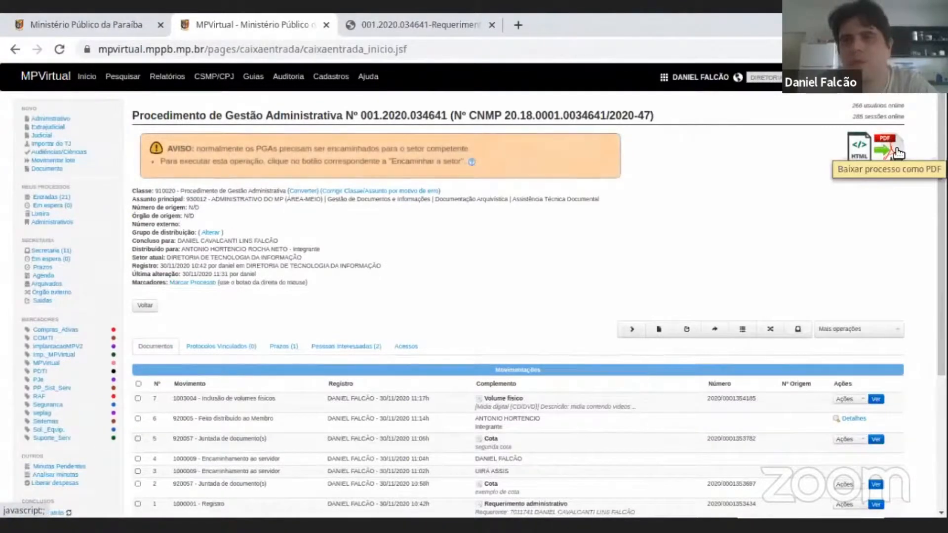
pyautogui.click(896, 150)
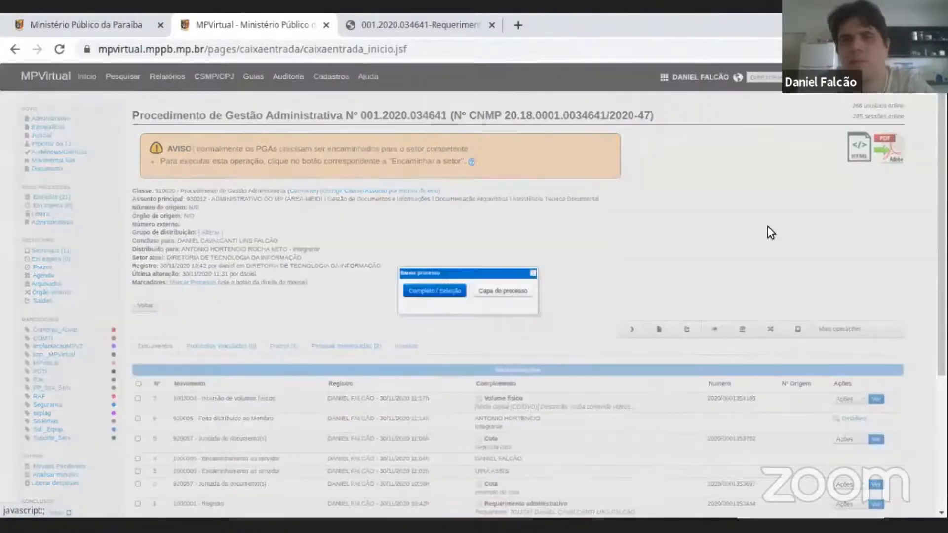
pyautogui.click(447, 290)
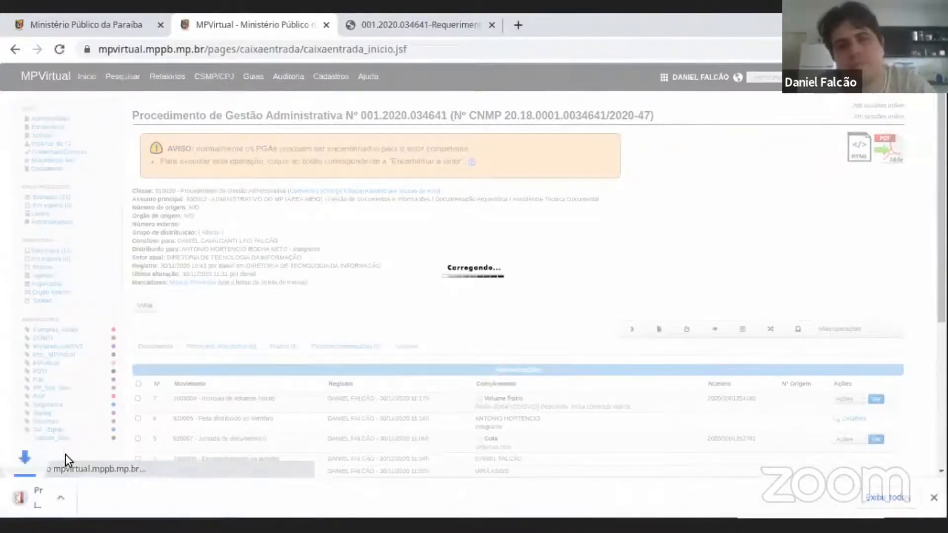
pyautogui.click(92, 499)
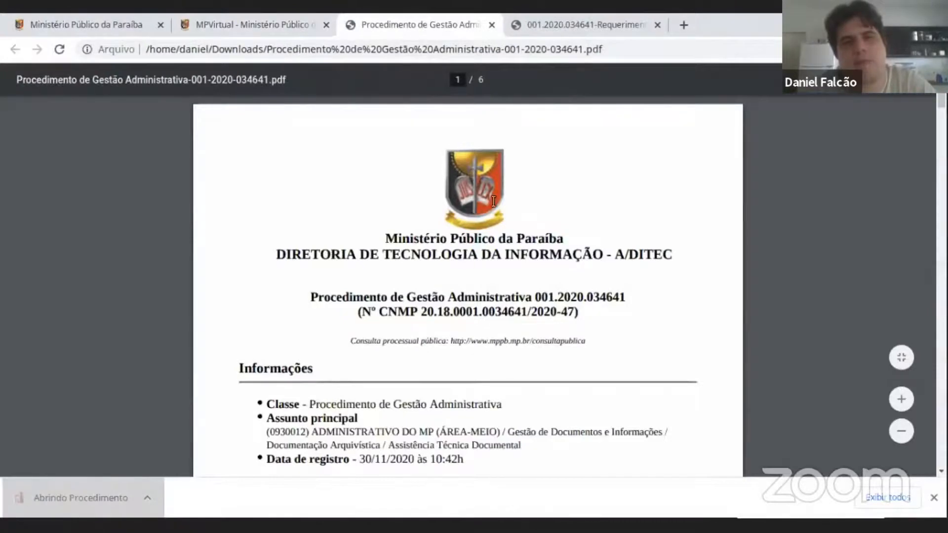
# Review the procedure number, general information and interested persons on the PDF's cover page.
pyautogui.moveTo(341, 300); pyautogui.dragTo(435, 311)
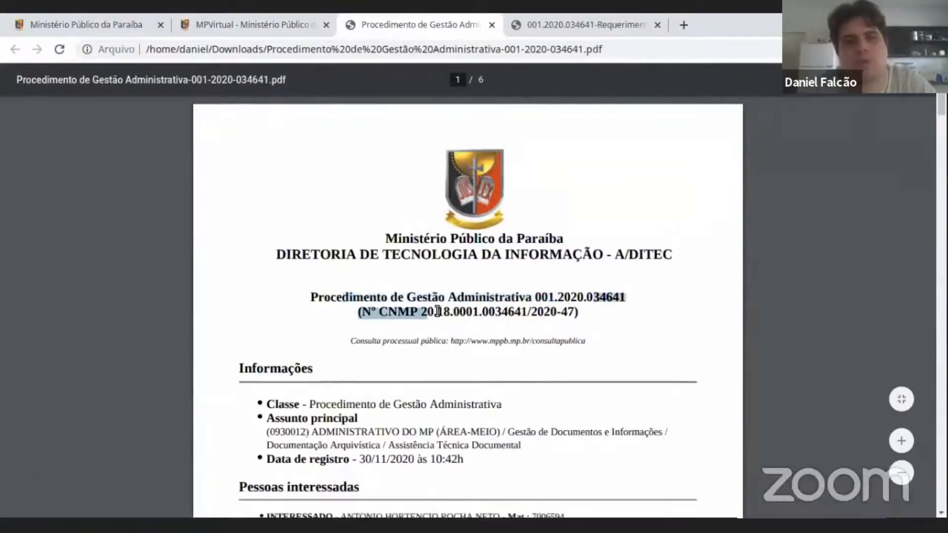
pyautogui.doubleClick(440, 312)
pyautogui.scroll(-5, 504, 212)
pyautogui.scroll(-2, 401, 163)
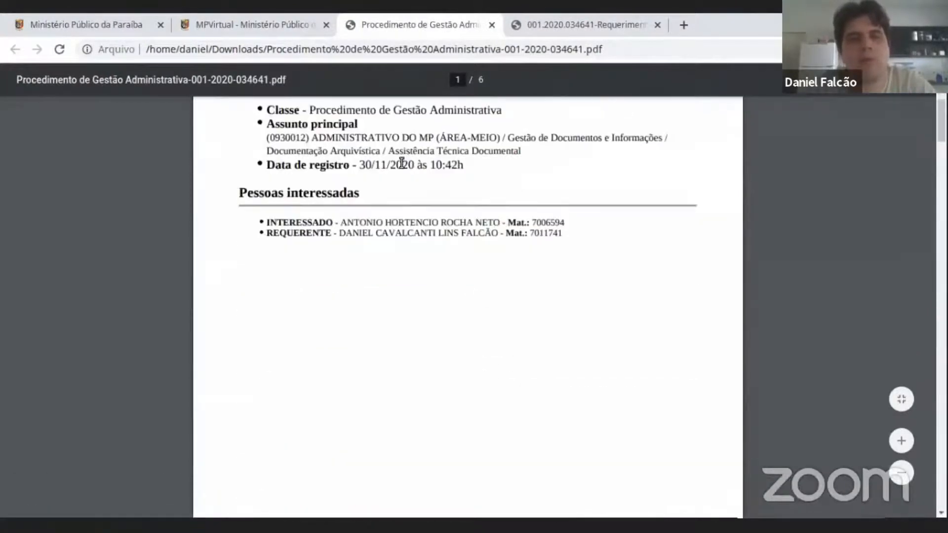
pyautogui.scroll(4, 336, 220)
# Examine the PDF's Movimentos index and follow its entry for movement 5 to the "segunda cota" document.
pyautogui.scroll(-2, 410, 350)
pyautogui.scroll(-14, 502, 284)
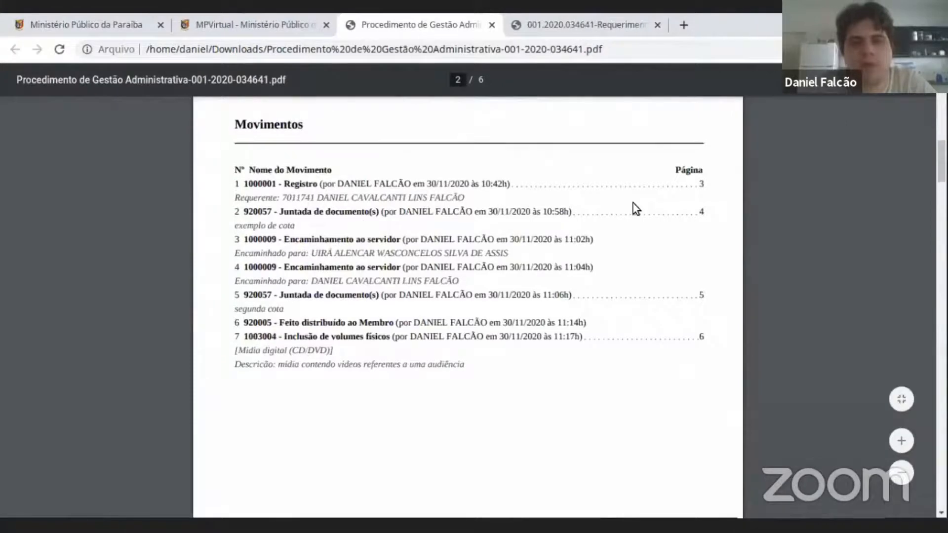
pyautogui.scroll(2, 636, 208)
pyautogui.scroll(-2, 711, 197)
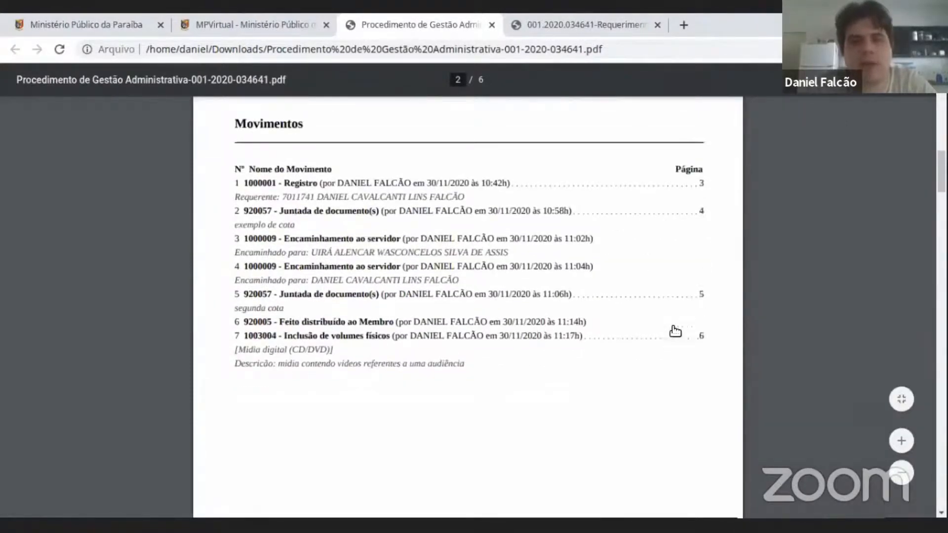
pyautogui.click(408, 296)
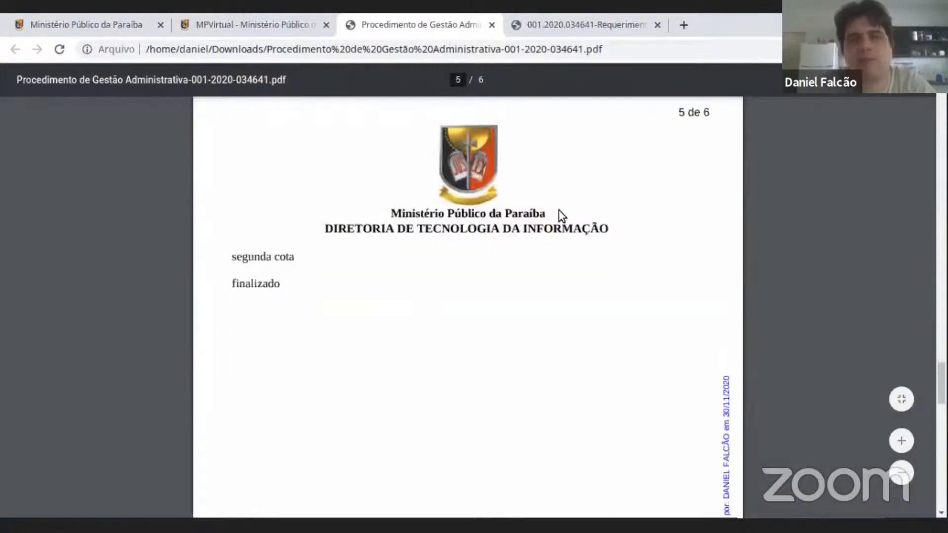
# Review the "segunda cota" document page in the PDF and go back to the movements index on page 2.
pyautogui.scroll(-4, 572, 228)
pyautogui.scroll(-12, 597, 265)
pyautogui.scroll(9, 596, 268)
pyautogui.scroll(20, 598, 272)
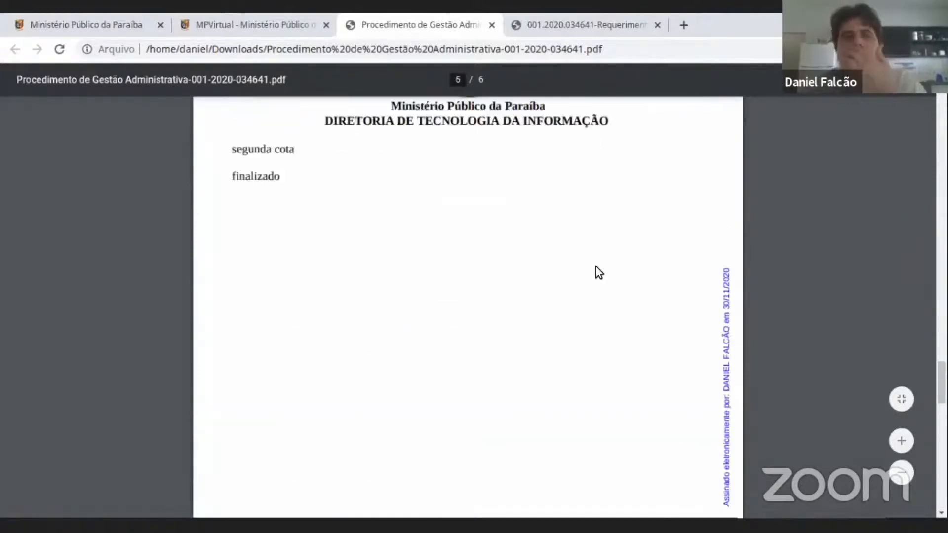
pyautogui.scroll(20, 599, 273)
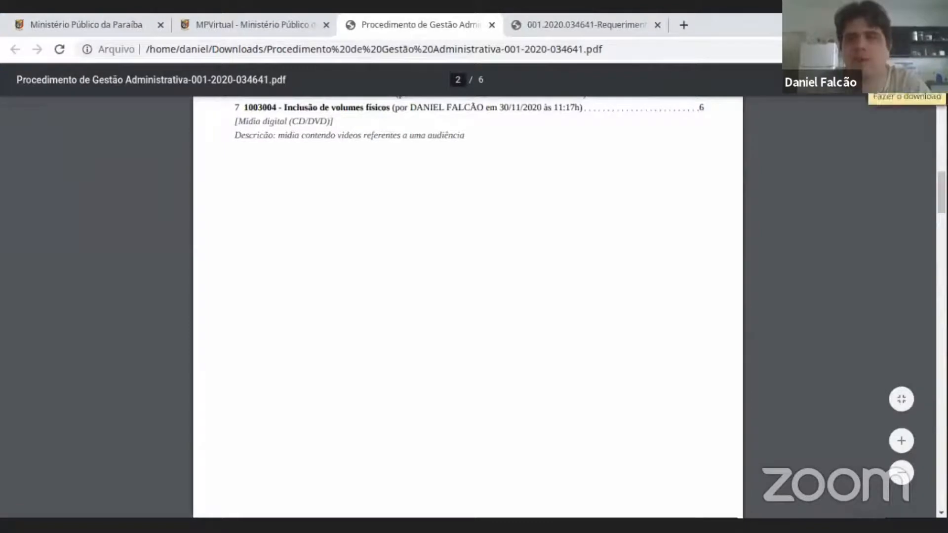
pyautogui.scroll(5, 474, 271)
pyautogui.scroll(15, 472, 270)
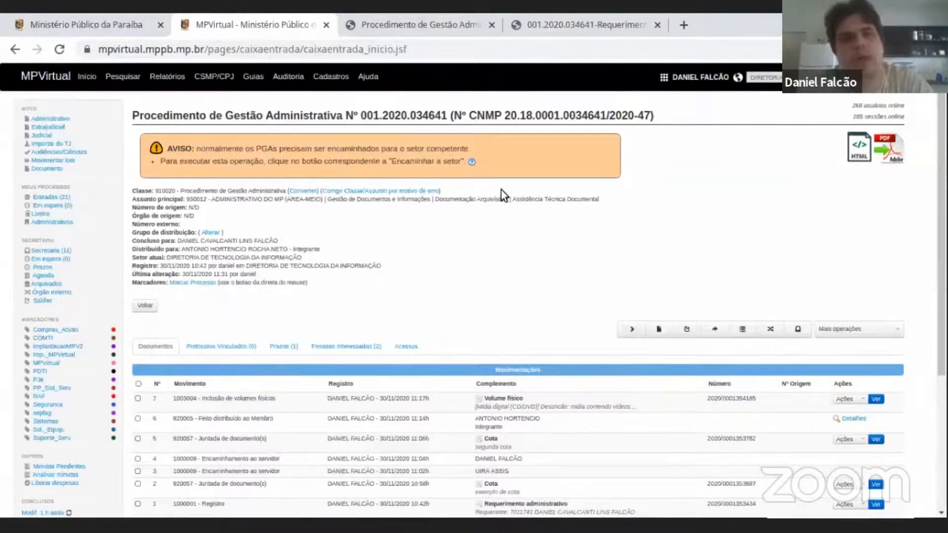
# Open the Tarefas IOP listing in MPVirtual and download and open the PDF for task 1, AGENDA DA PROMOTORIA - ATENDIMENTO AO PÚBLICO.
pyautogui.click(128, 78)
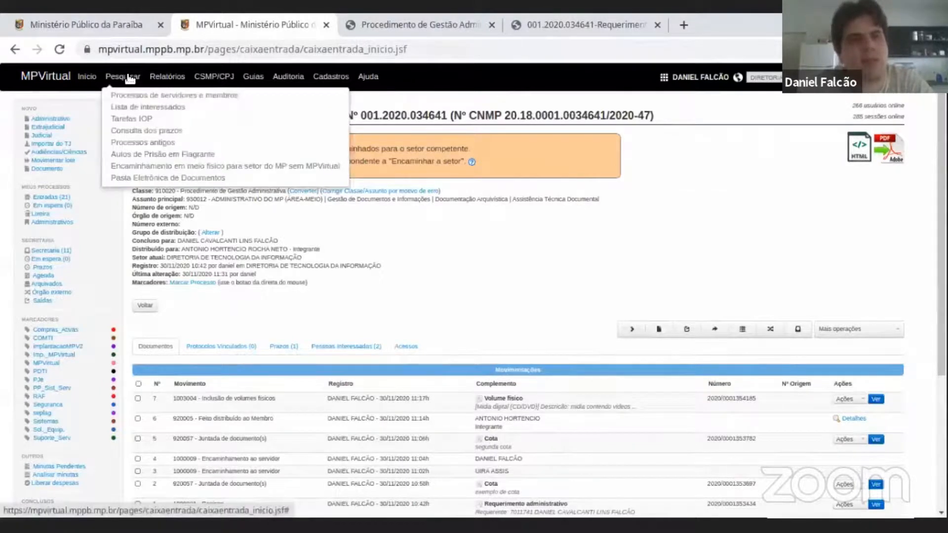
pyautogui.click(135, 120)
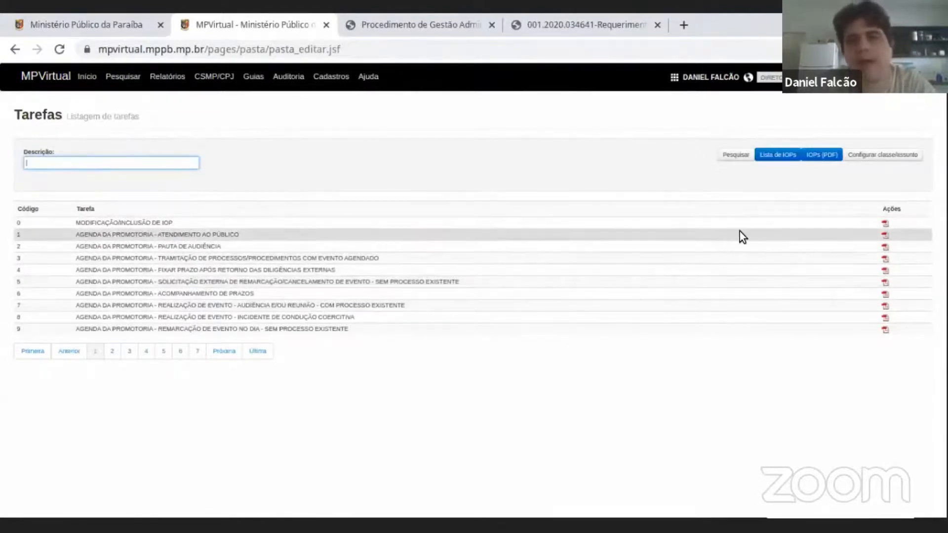
pyautogui.click(886, 236)
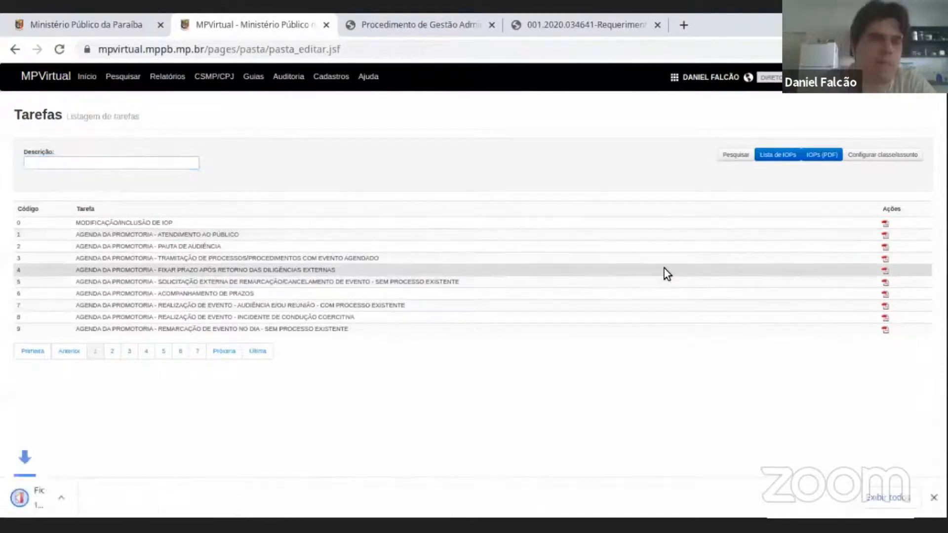
pyautogui.click(89, 495)
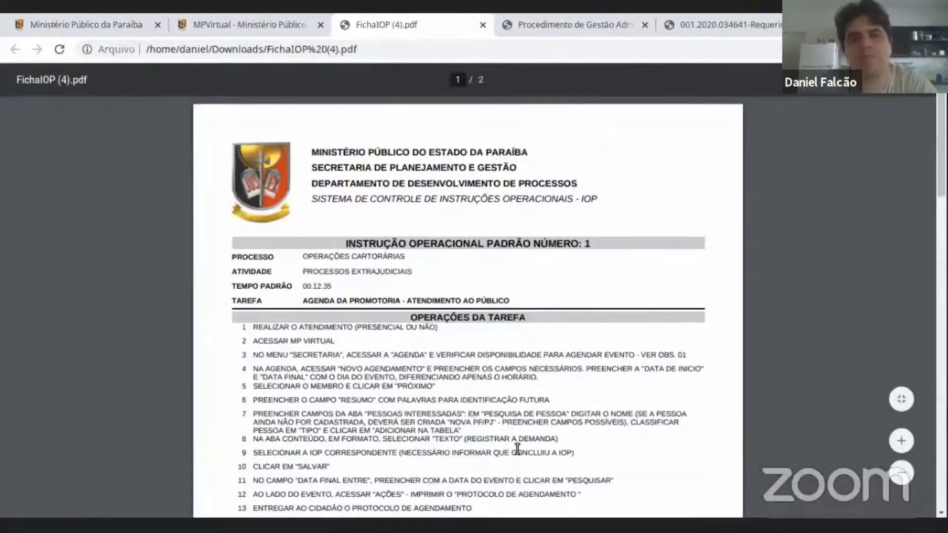
# Examine the layout of the IOP sheet, including its task operations, observations, executors and requirements.
pyautogui.scroll(-5, 517, 448)
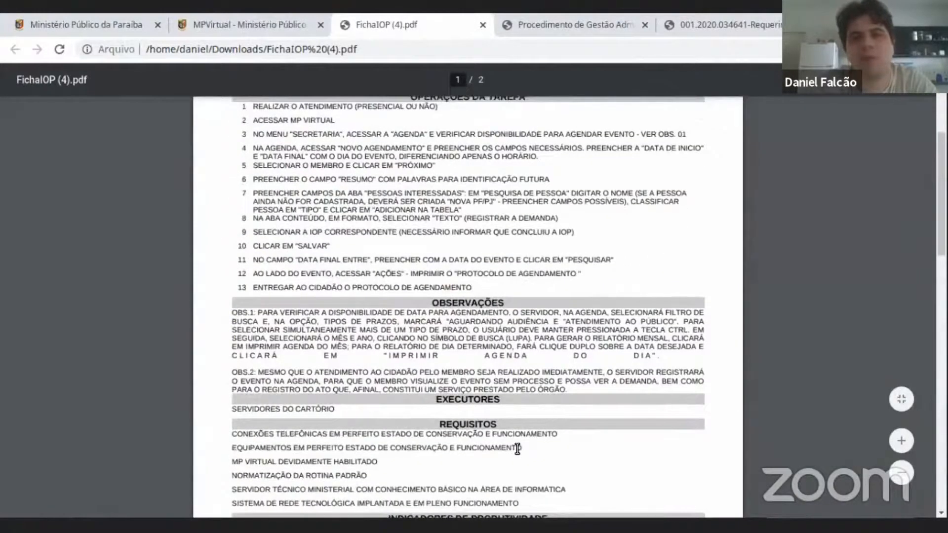
pyautogui.scroll(-4, 517, 448)
pyautogui.scroll(9, 517, 448)
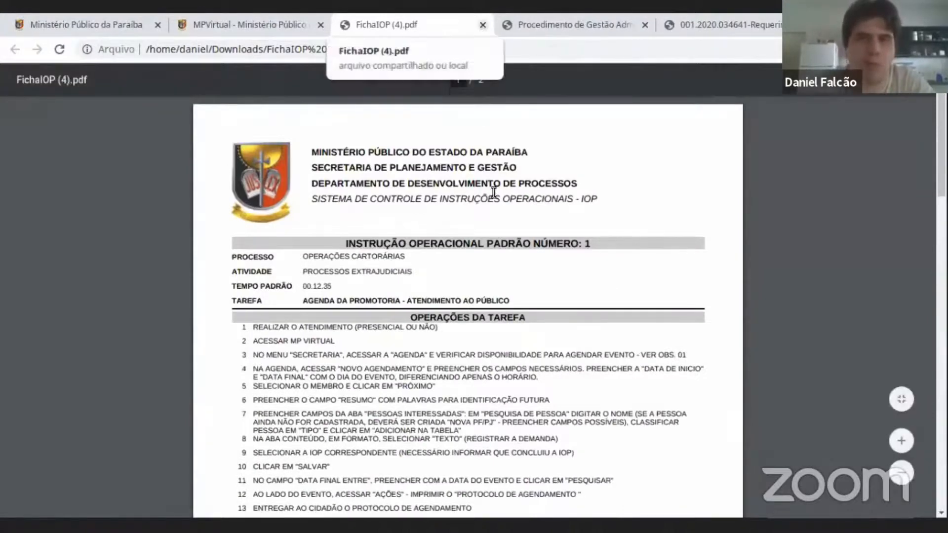
pyautogui.scroll(-4, 327, 243)
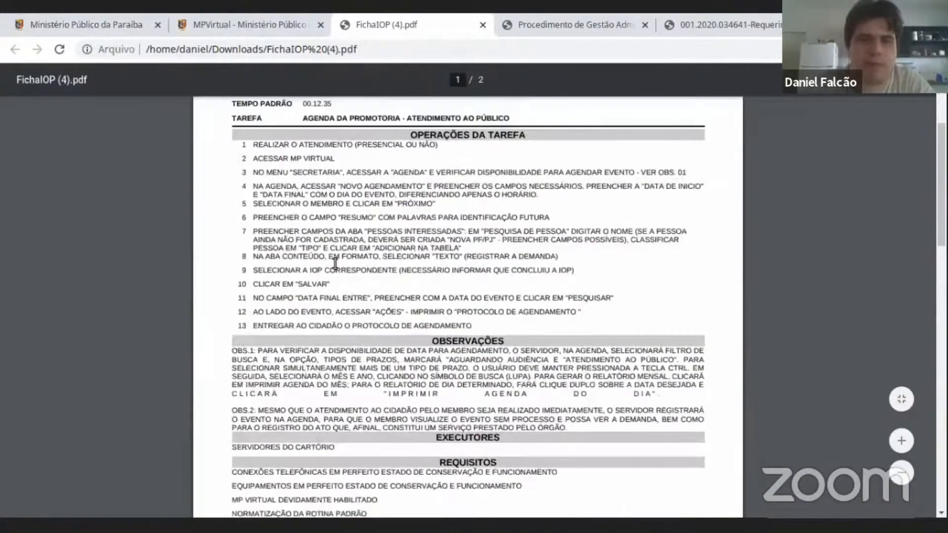
pyautogui.scroll(1, 389, 268)
pyautogui.scroll(1, 402, 266)
# Read through operations 7 to 12 of the IOP sheet, highlighting the text of the individual instructions.
pyautogui.moveTo(302, 266); pyautogui.dragTo(394, 267)
pyautogui.moveTo(310, 286); pyautogui.dragTo(405, 287)
pyautogui.moveTo(286, 304); pyautogui.dragTo(354, 305)
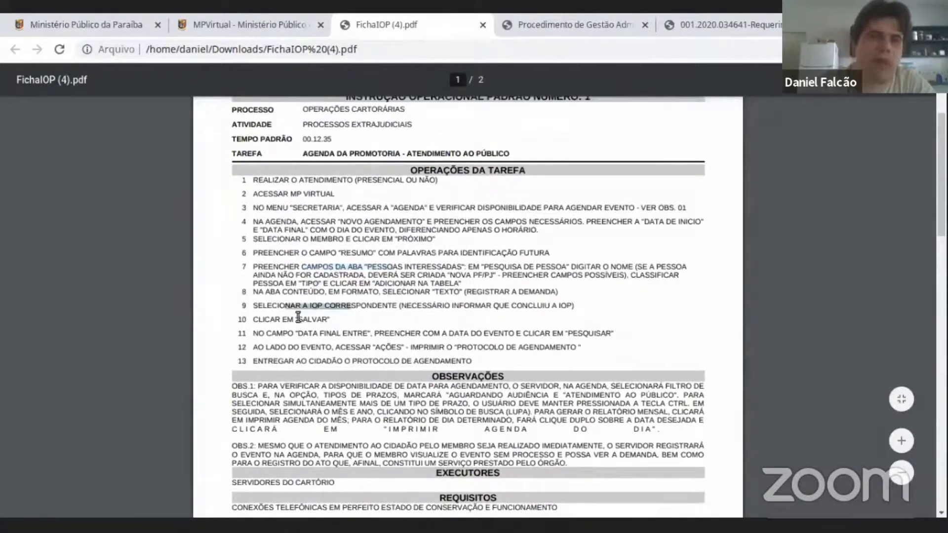
pyautogui.tripleClick(298, 318)
pyautogui.click(366, 334)
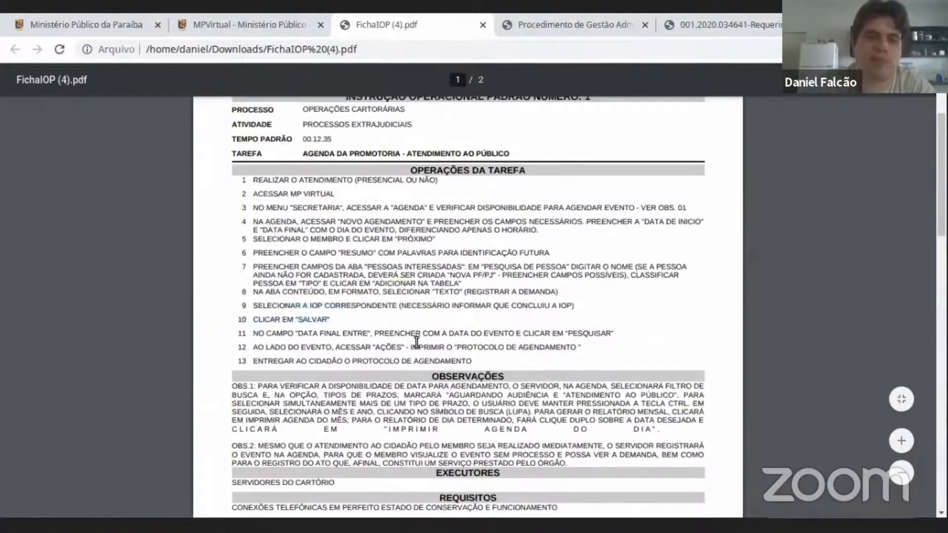
pyautogui.doubleClick(412, 347)
pyautogui.tripleClick(411, 346)
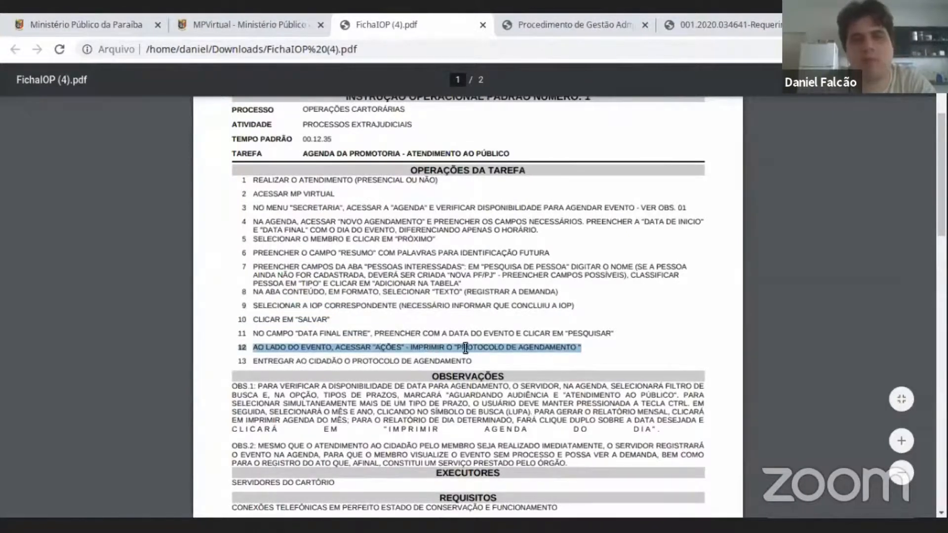
pyautogui.tripleClick(529, 347)
pyautogui.scroll(3, 529, 346)
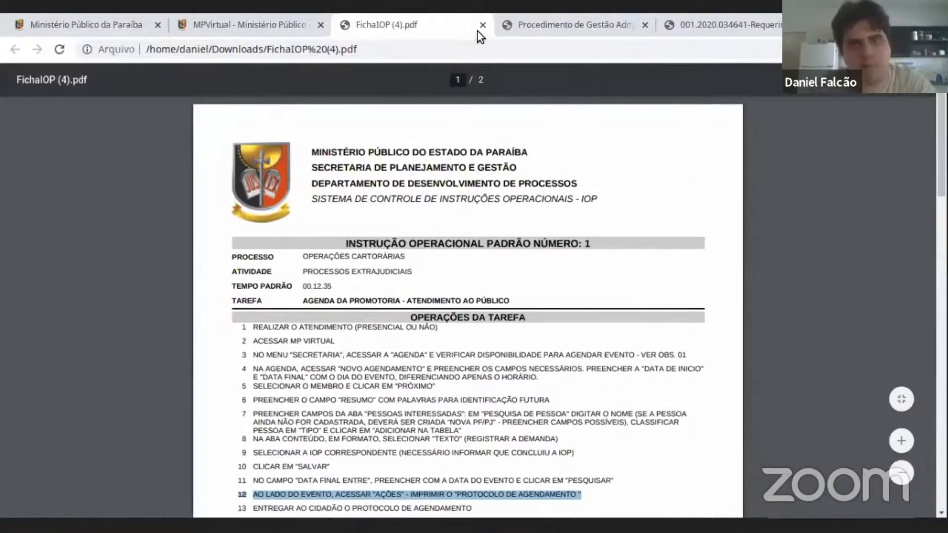
# Return to MPVirtual, enter the DIRETORIA DE TECNOLOGIA DA INFORMAÇÃO sector and open the first procedure in its Caixa de Entrada.
pyautogui.click(225, 31)
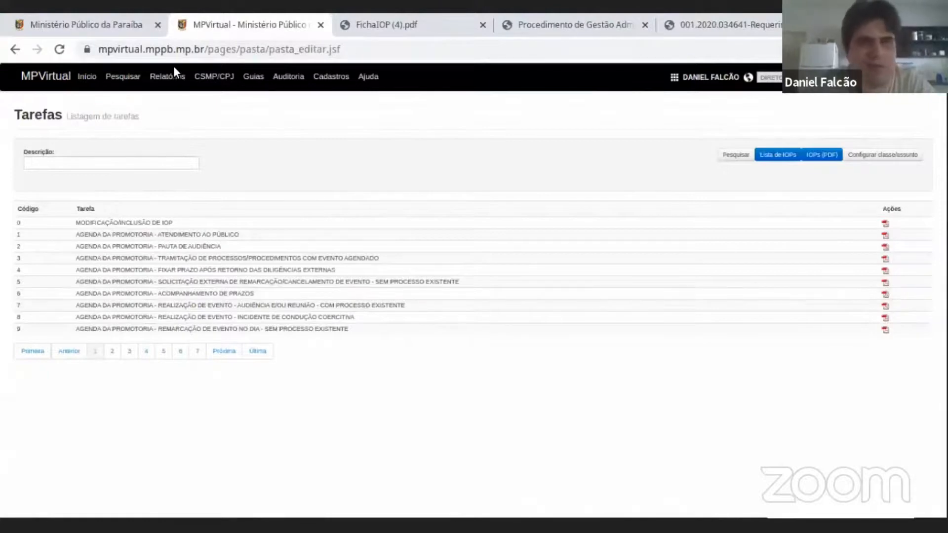
pyautogui.click(86, 80)
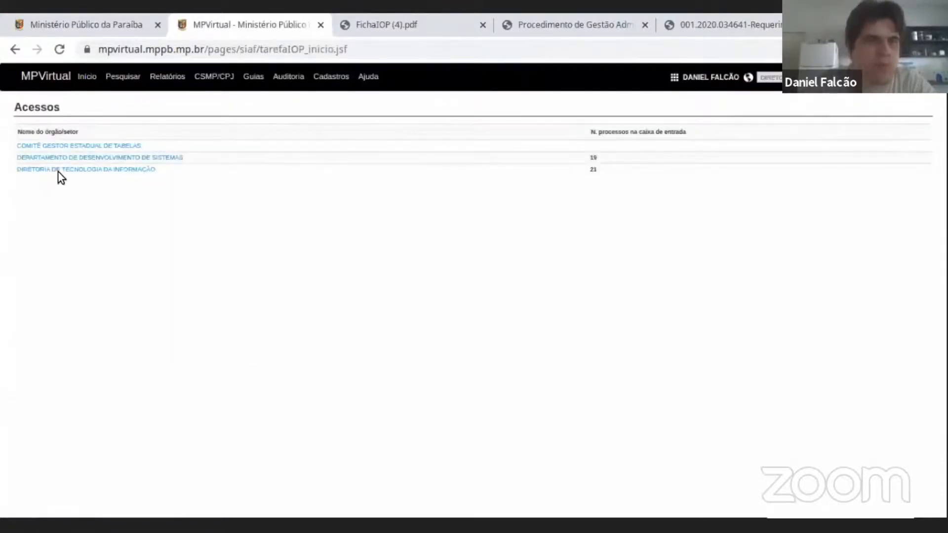
pyautogui.click(131, 174)
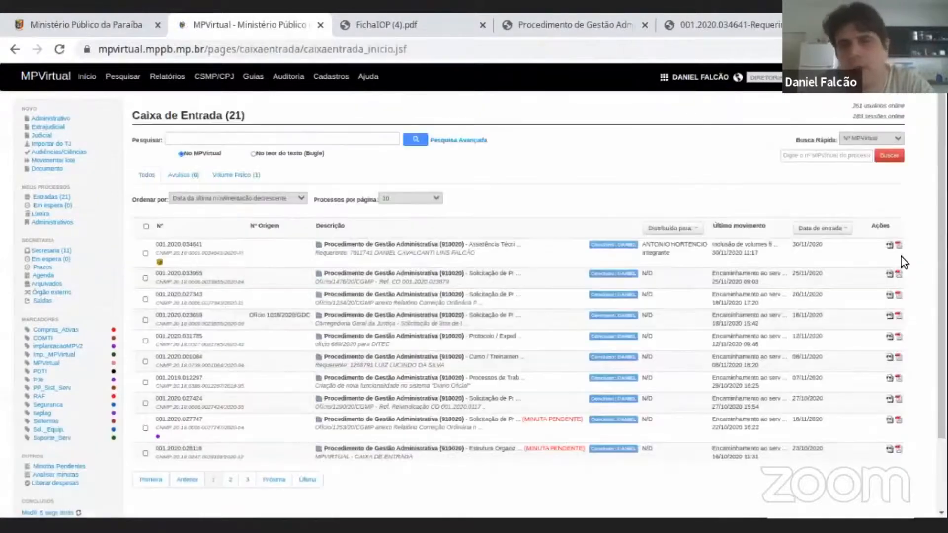
pyautogui.scroll(-2, 441, 149)
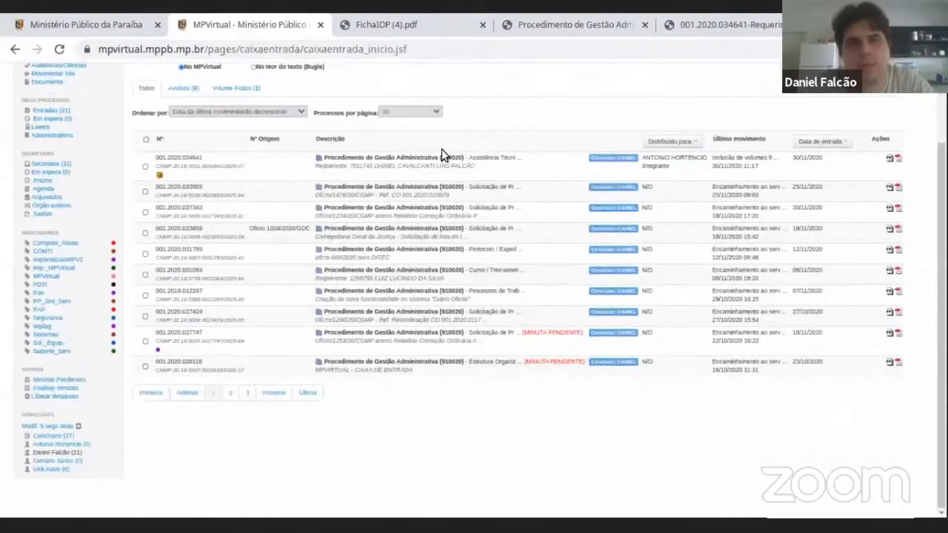
pyautogui.click(411, 170)
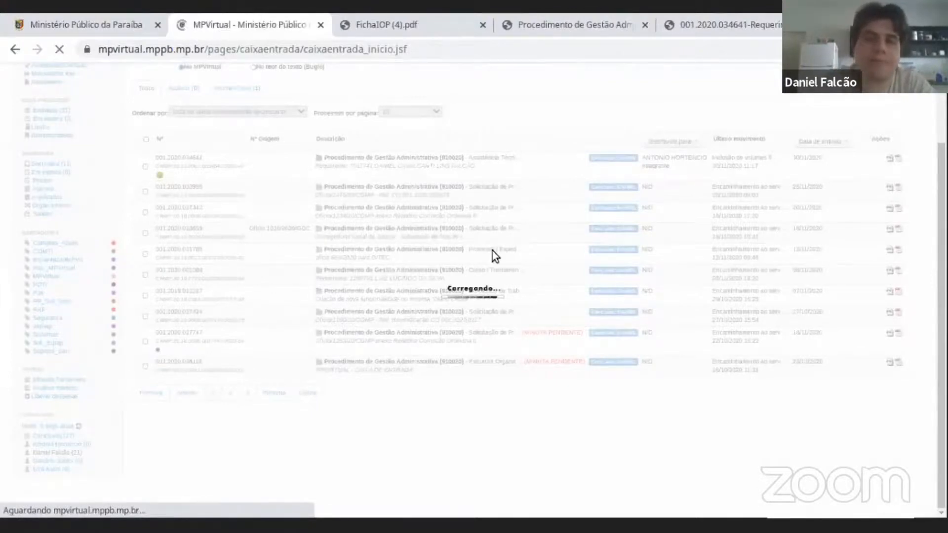
pyautogui.scroll(-3, 887, 133)
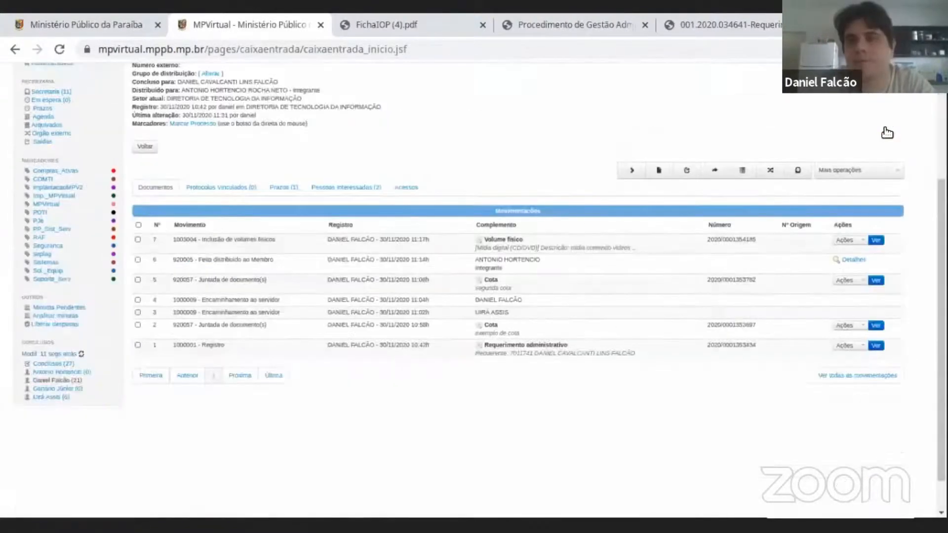
pyautogui.scroll(-1, 887, 133)
# Display the procedure's additional operations, locate Enviar para secretaria and check the Concluso para field.
pyautogui.click(884, 131)
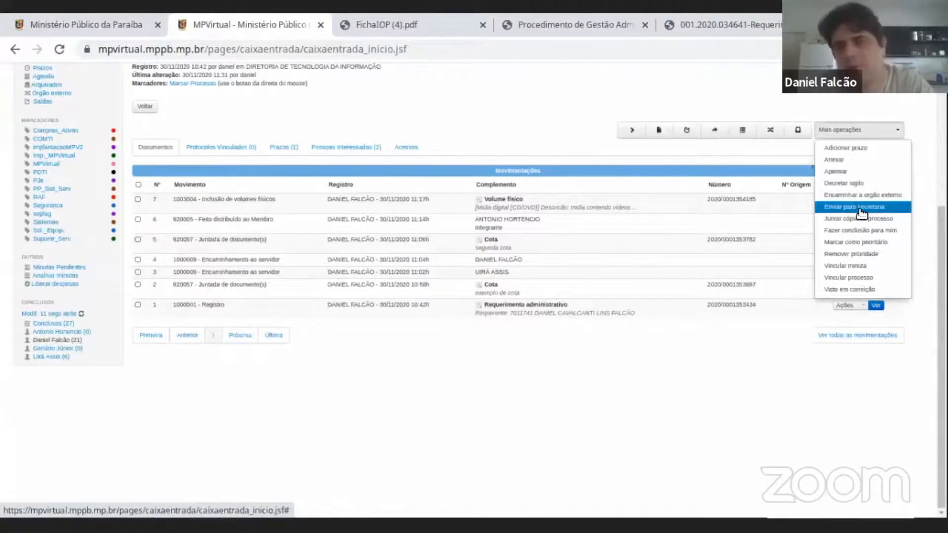
pyautogui.scroll(2, 861, 213)
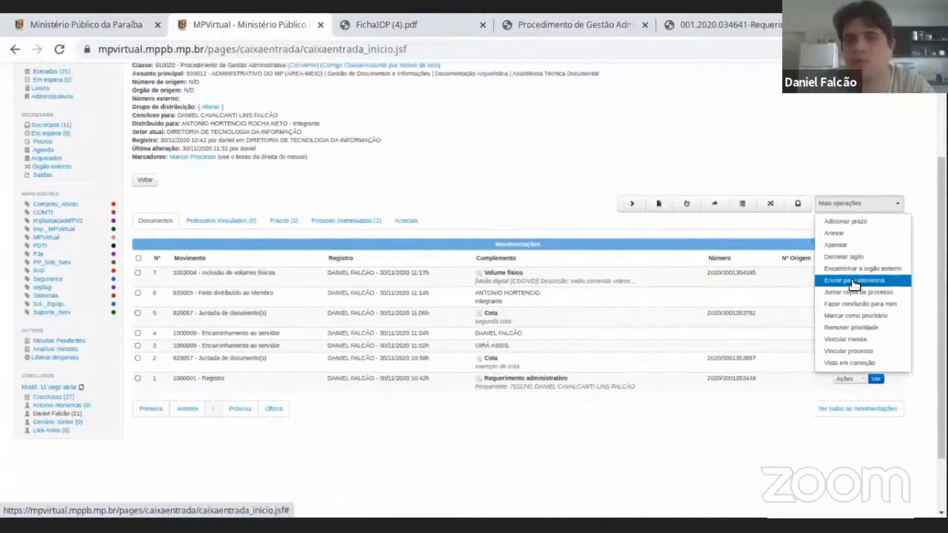
pyautogui.scroll(2, 857, 282)
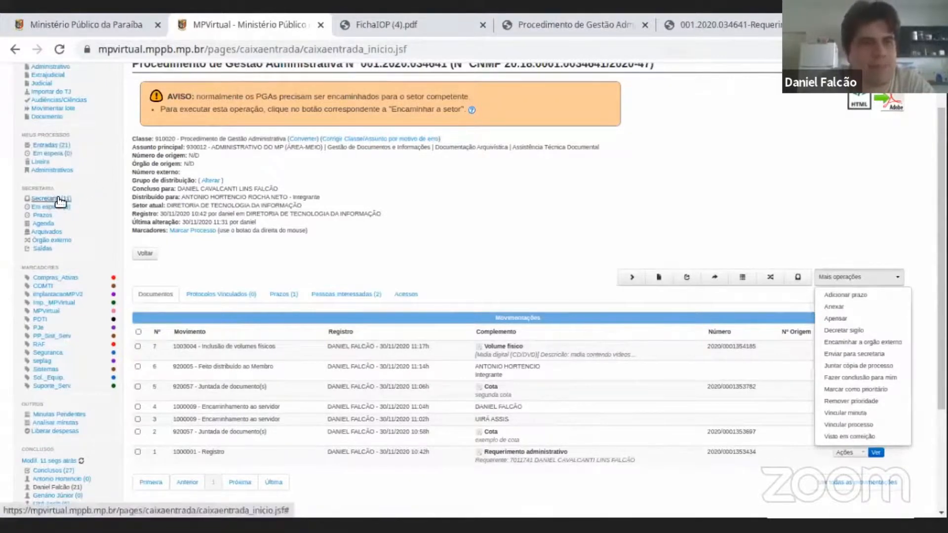
pyautogui.moveTo(132, 189); pyautogui.dragTo(216, 189)
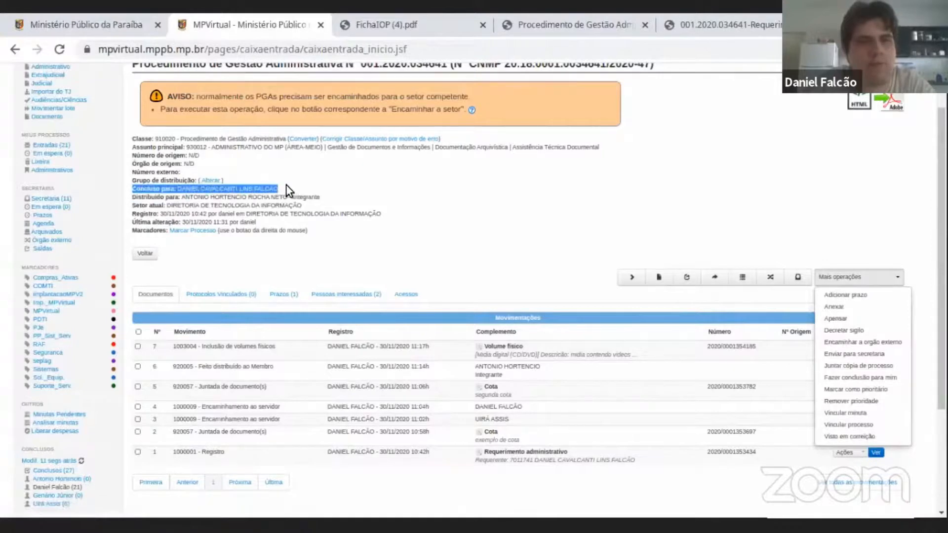
pyautogui.click(528, 173)
pyautogui.click(878, 280)
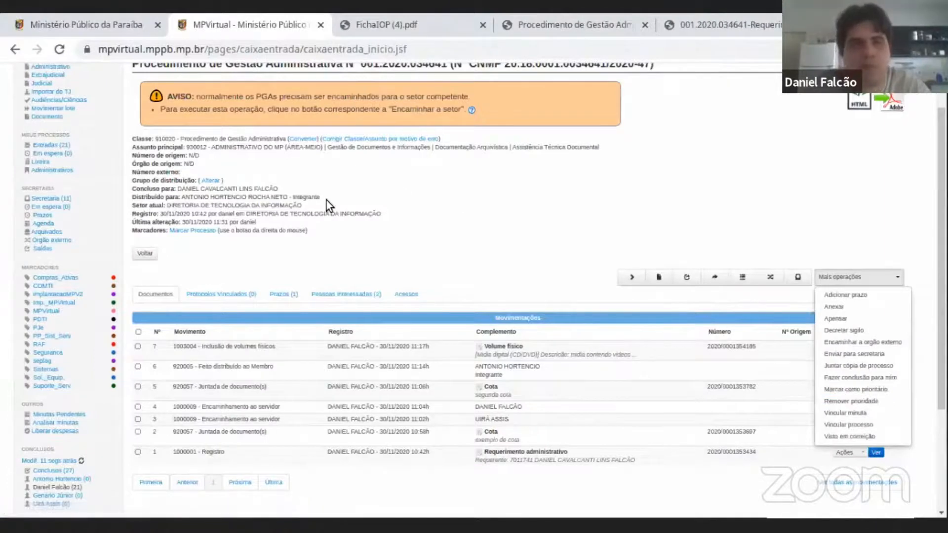
# Mark the procedure as priority with the Marcar como prioritário operation.
pyautogui.scroll(1, 326, 199)
pyautogui.scroll(-2, 763, 158)
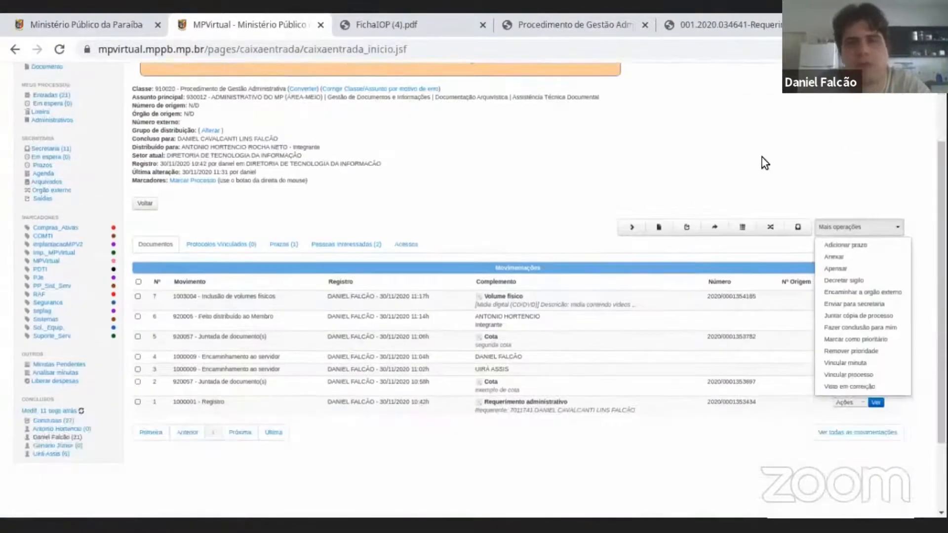
pyautogui.scroll(-1, 832, 202)
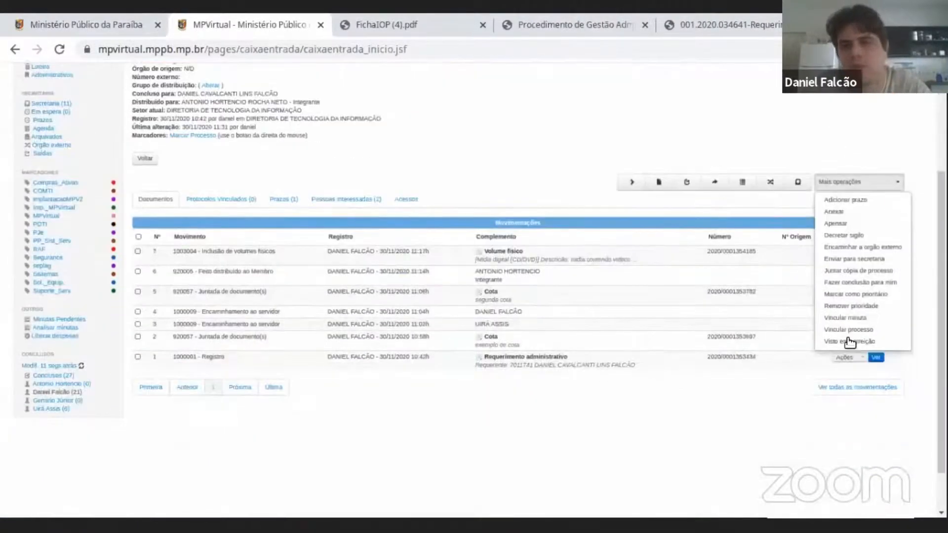
pyautogui.click(854, 295)
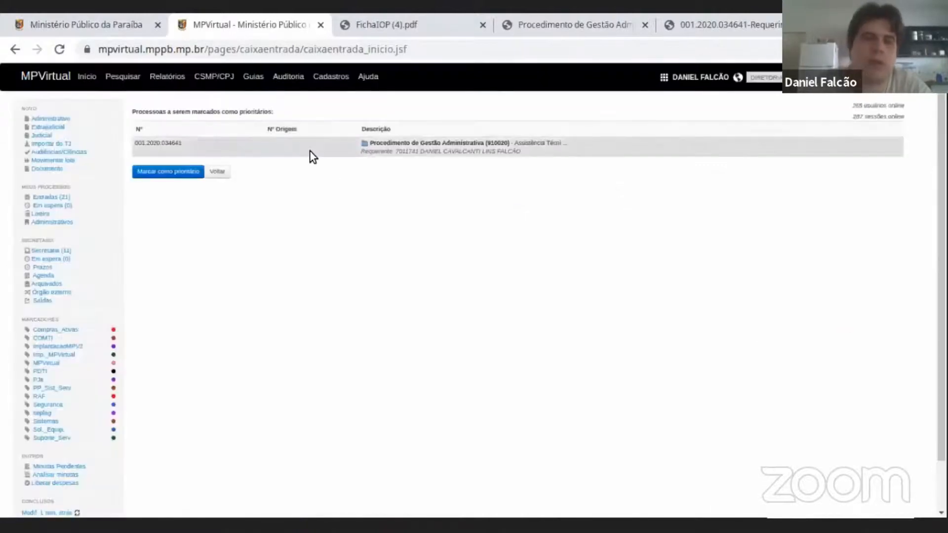
pyautogui.click(189, 176)
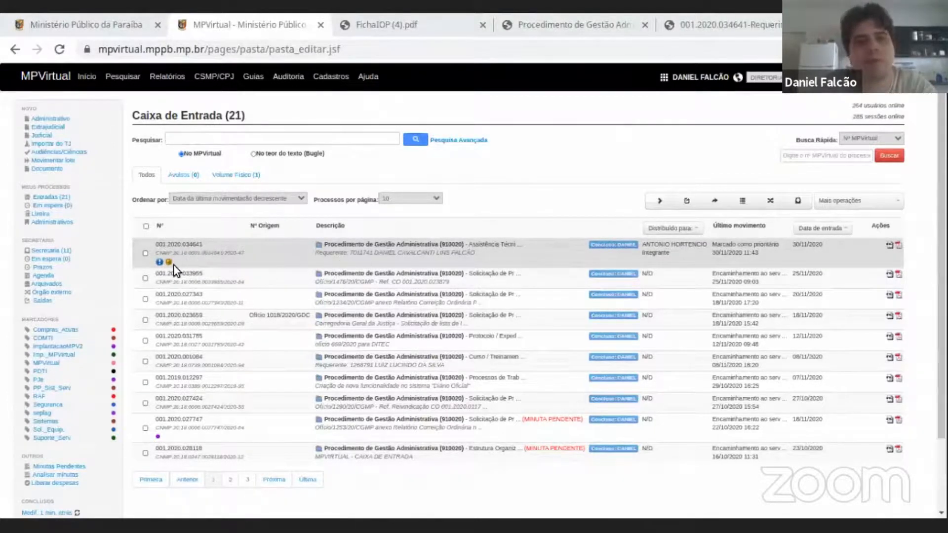
# Reopen the procedure from the Caixa de Entrada and remove its priority.
pyautogui.click(450, 280)
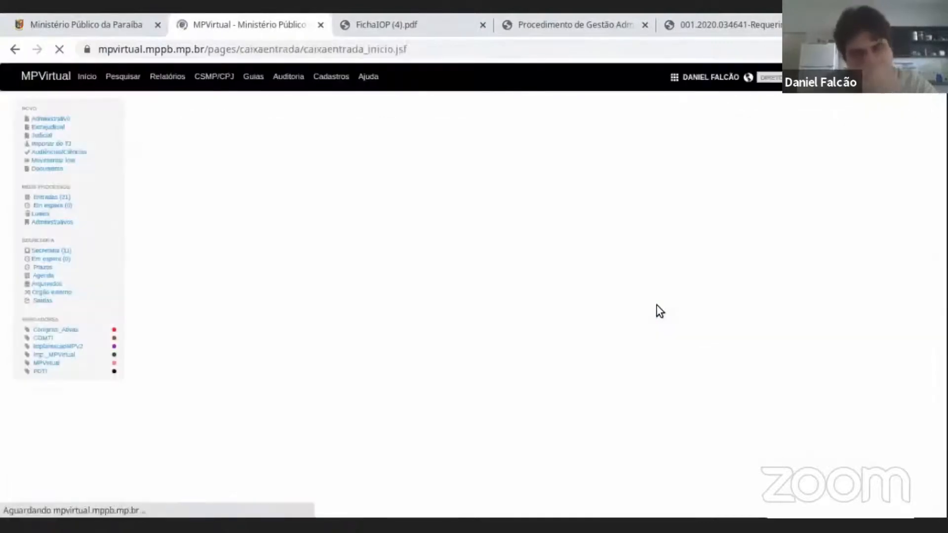
pyautogui.scroll(-3, 861, 191)
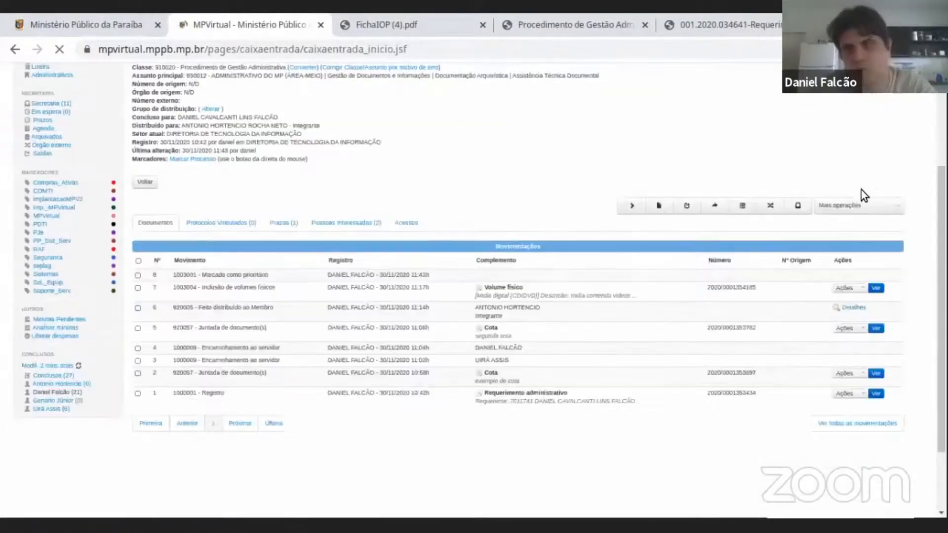
pyautogui.click(854, 204)
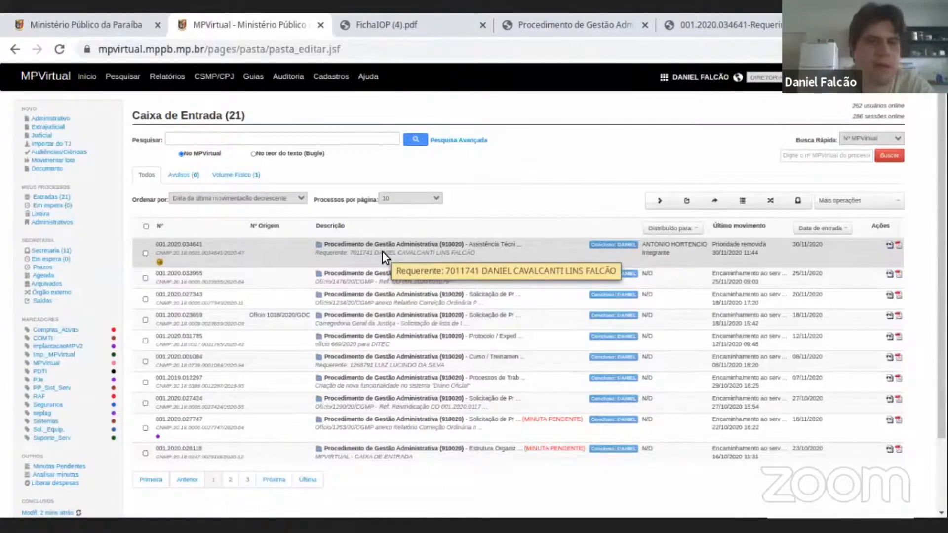
# Open the procedure again and check its Movimentações list for the priority entries.
pyautogui.click(382, 250)
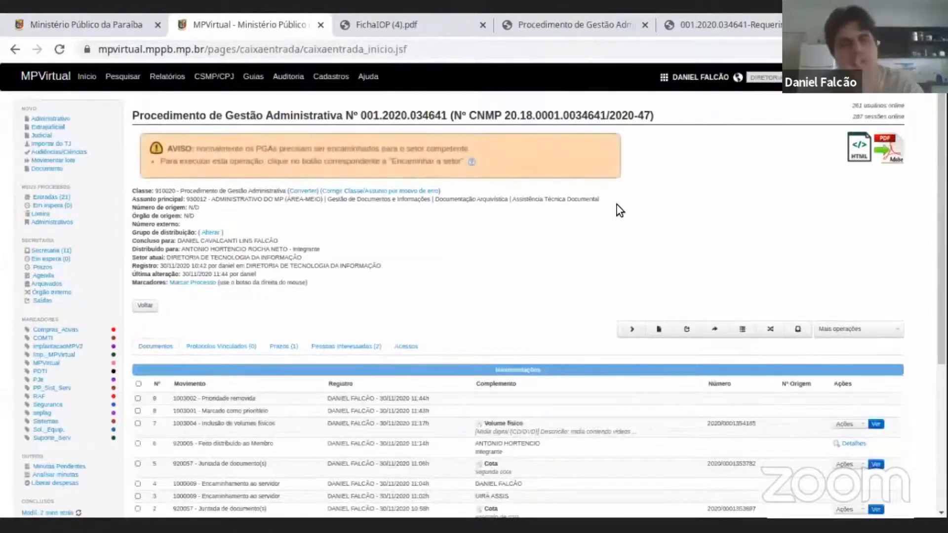
pyautogui.scroll(-2, 614, 209)
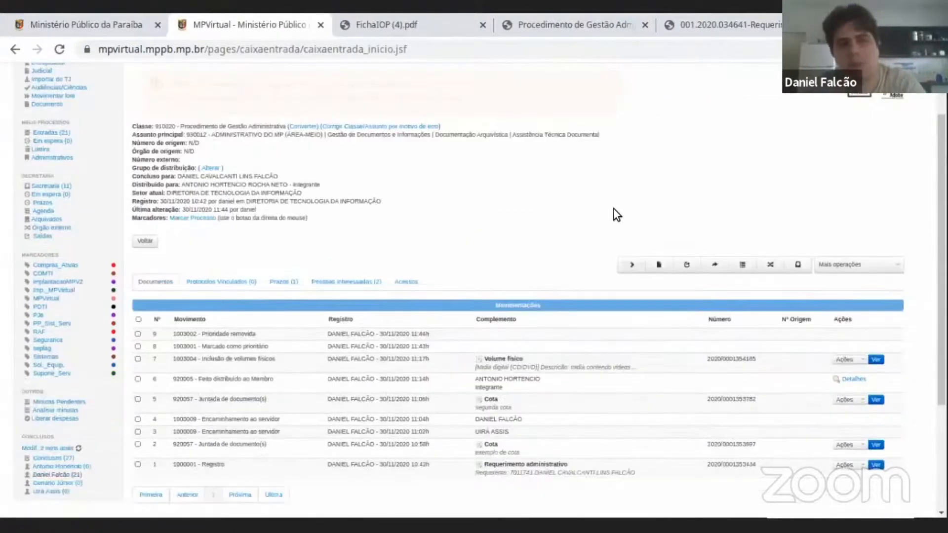
pyautogui.scroll(-2, 869, 133)
pyautogui.scroll(3, 876, 143)
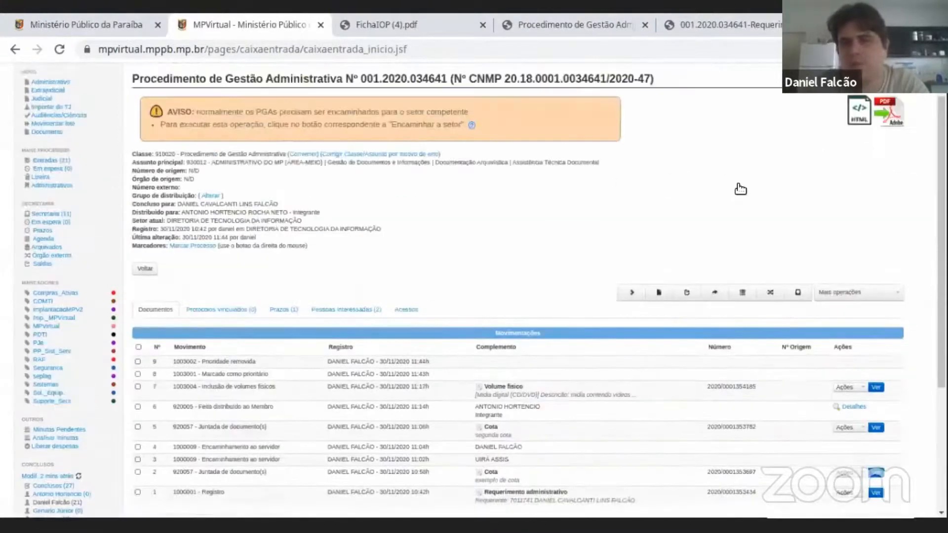
# Review the procedure's Movimentações list and the additional operations available for it.
pyautogui.scroll(-2, 741, 190)
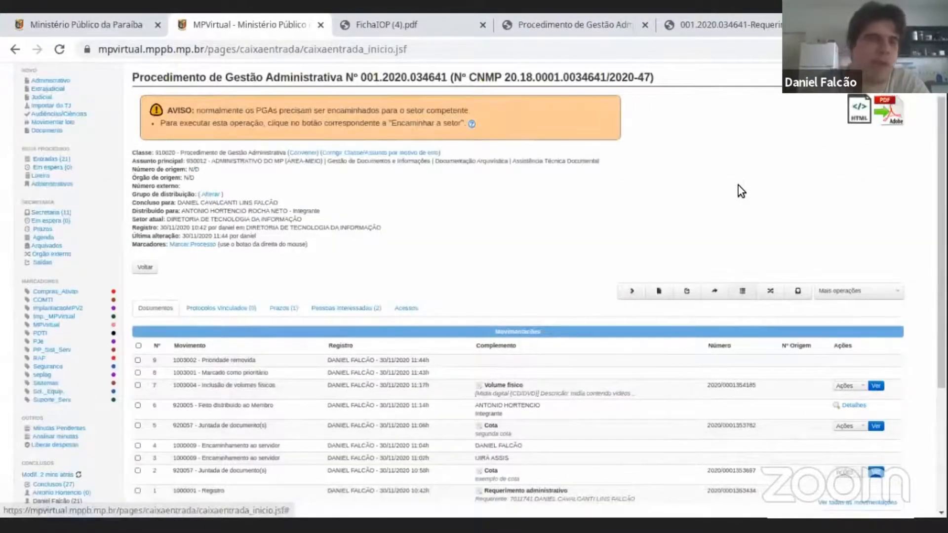
pyautogui.scroll(1, 738, 185)
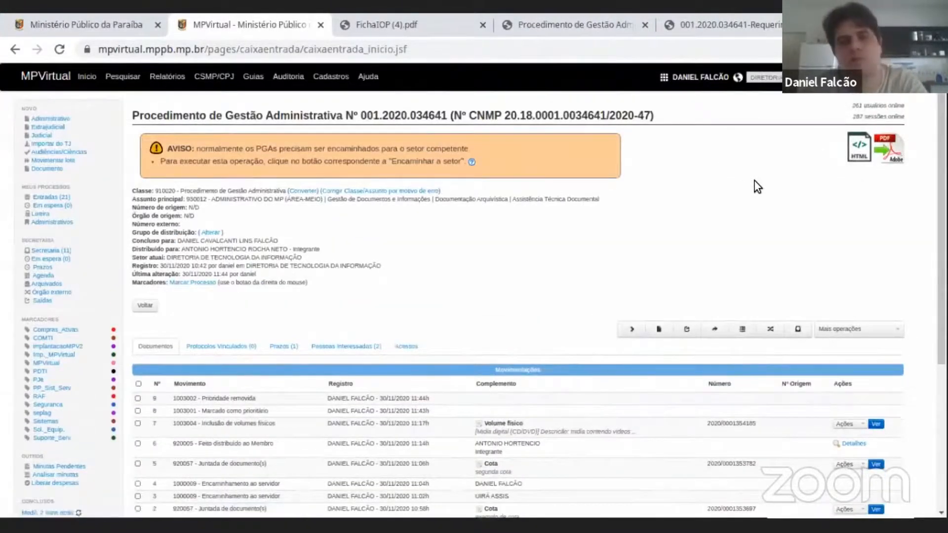
pyautogui.scroll(-2, 839, 187)
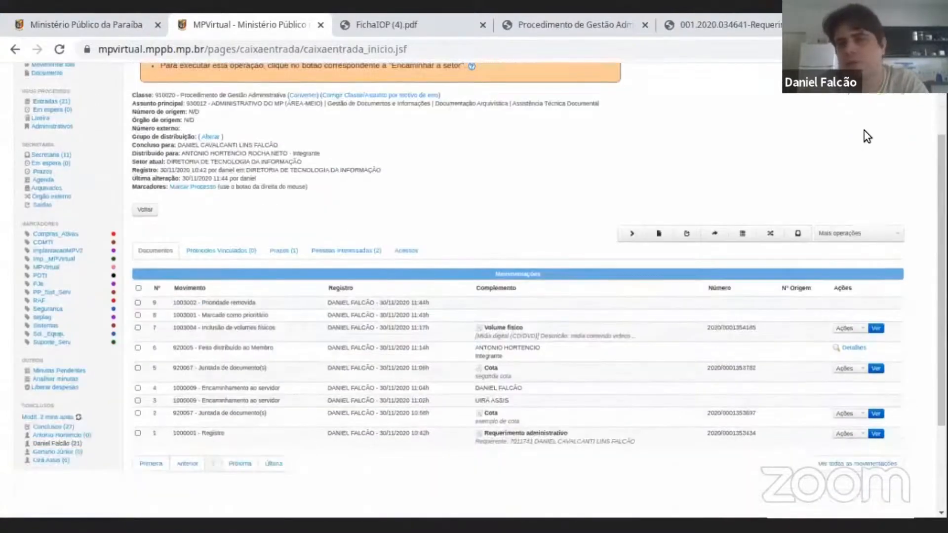
pyautogui.scroll(-3, 868, 207)
pyautogui.scroll(3, 870, 222)
pyautogui.click(869, 221)
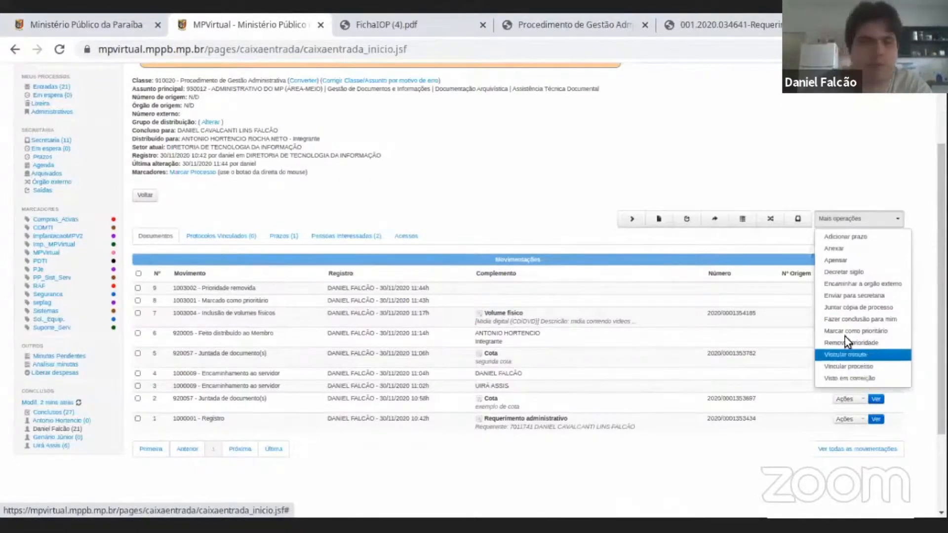
pyautogui.click(746, 142)
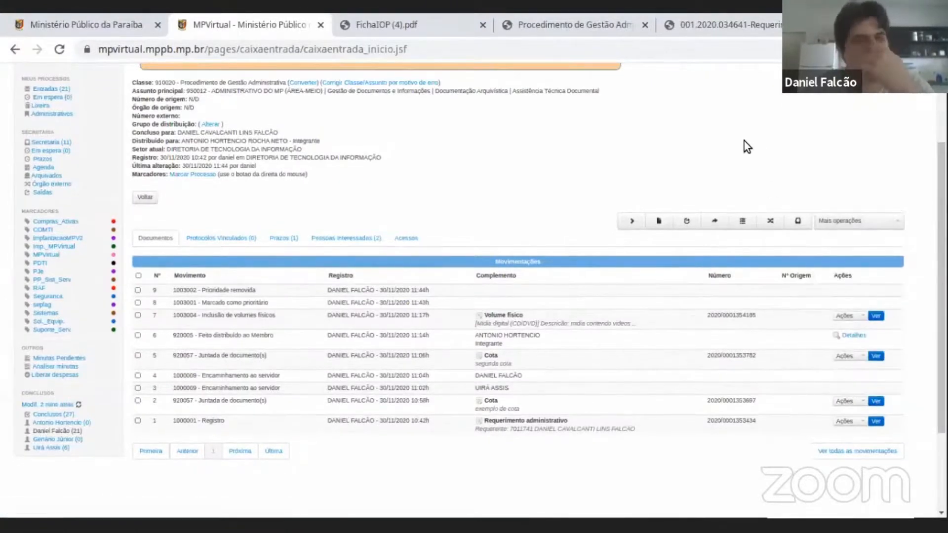
pyautogui.scroll(3, 744, 141)
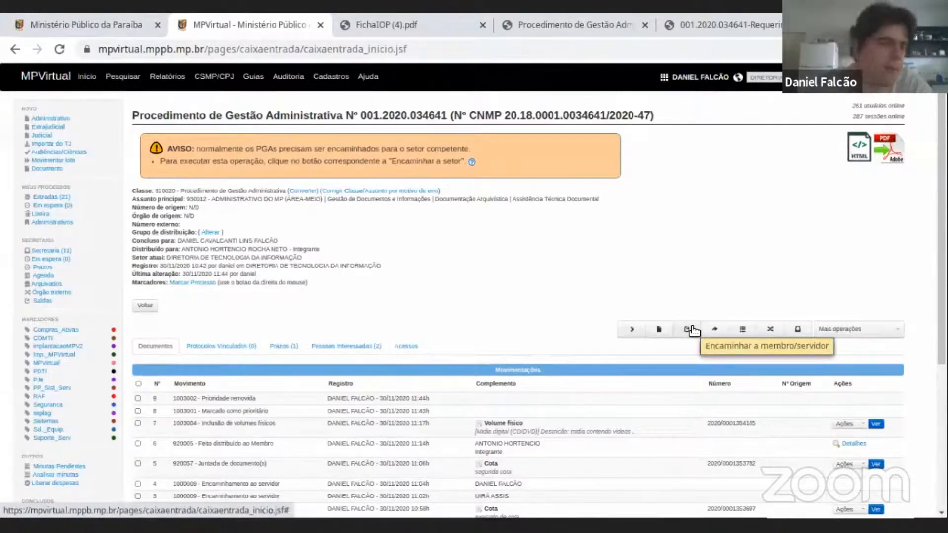
pyautogui.click(884, 332)
pyautogui.scroll(-3, 889, 339)
pyautogui.scroll(3, 855, 219)
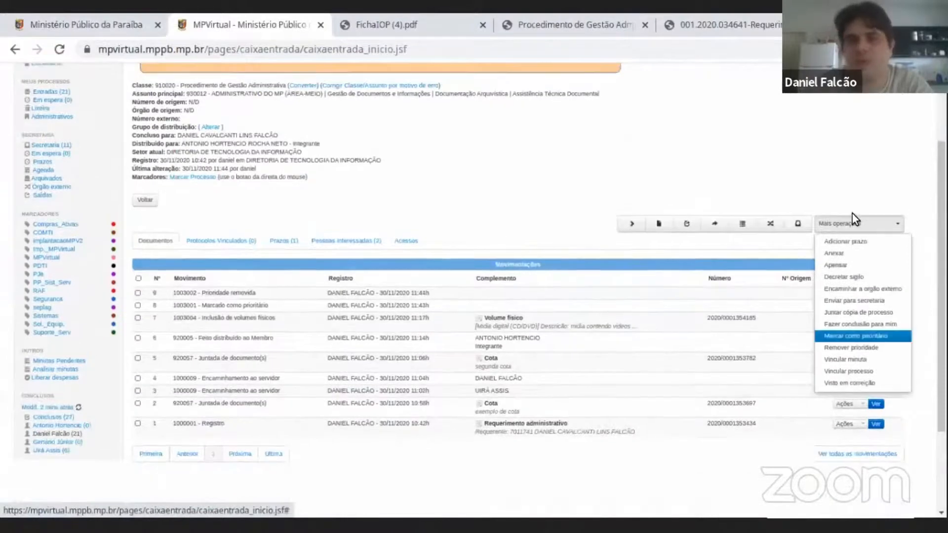
pyautogui.click(855, 219)
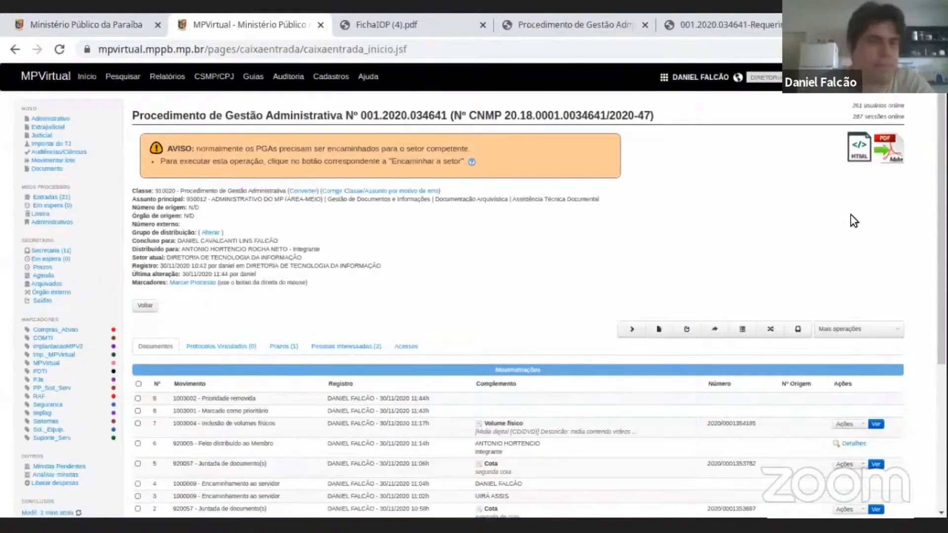
# Return to the Caixa de Entrada and start a new marker for the first listed procedure.
pyautogui.click(62, 198)
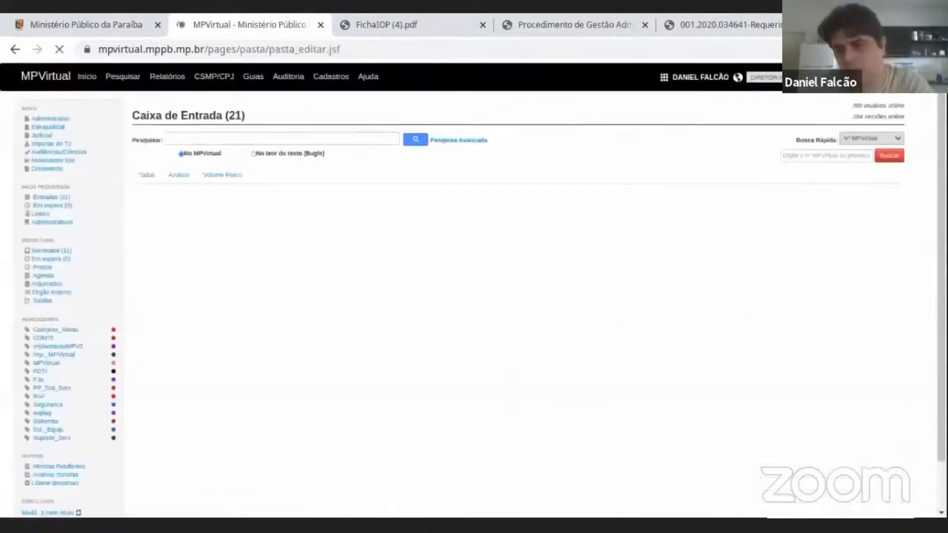
pyautogui.click(919, 525)
pyautogui.click(919, 525)
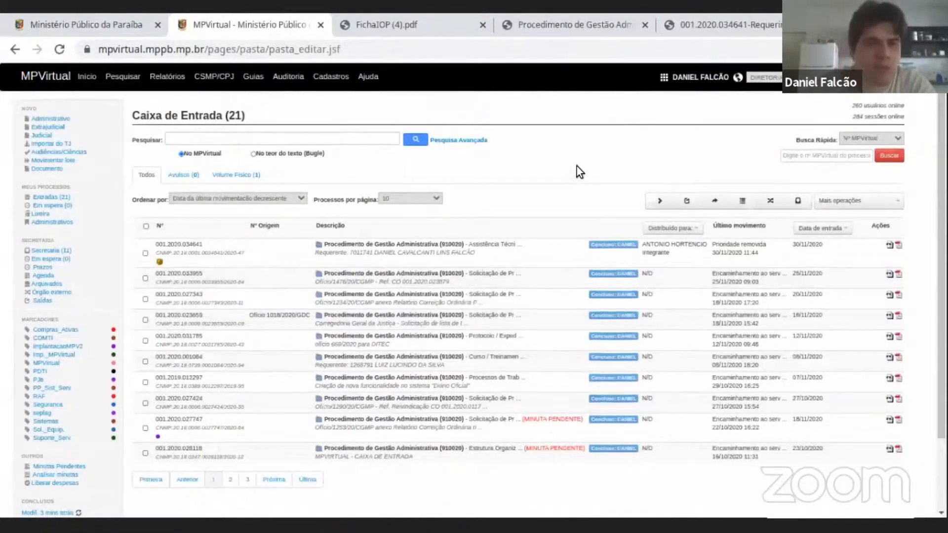
pyautogui.scroll(-2, 577, 167)
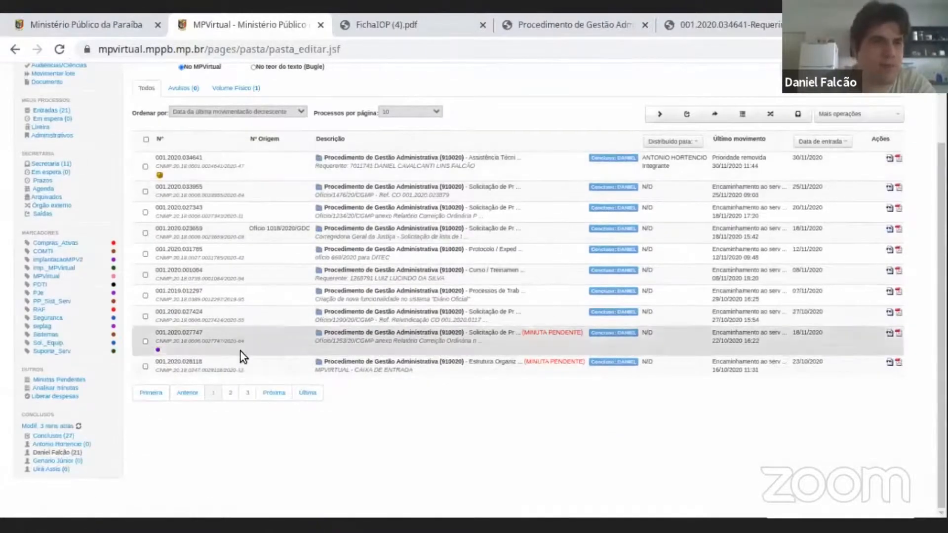
pyautogui.scroll(2, 230, 356)
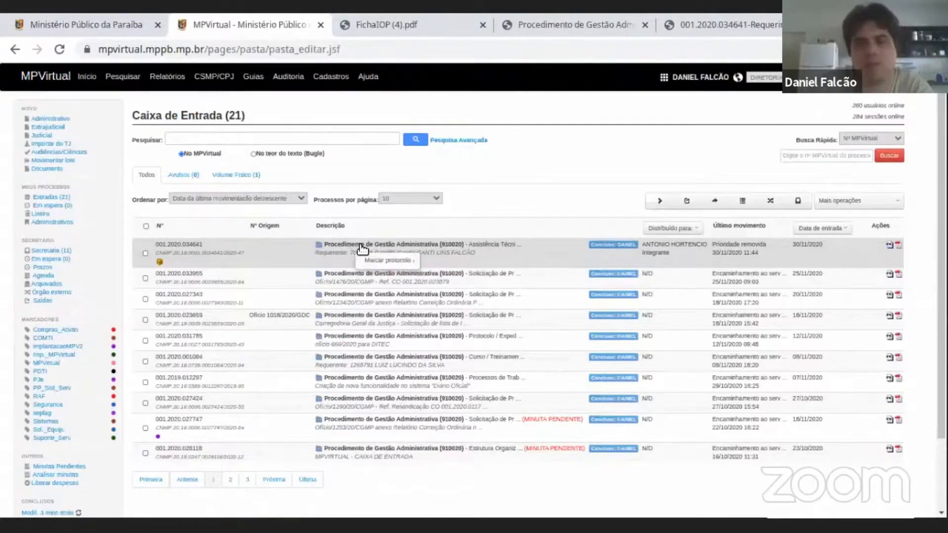
pyautogui.click(383, 261)
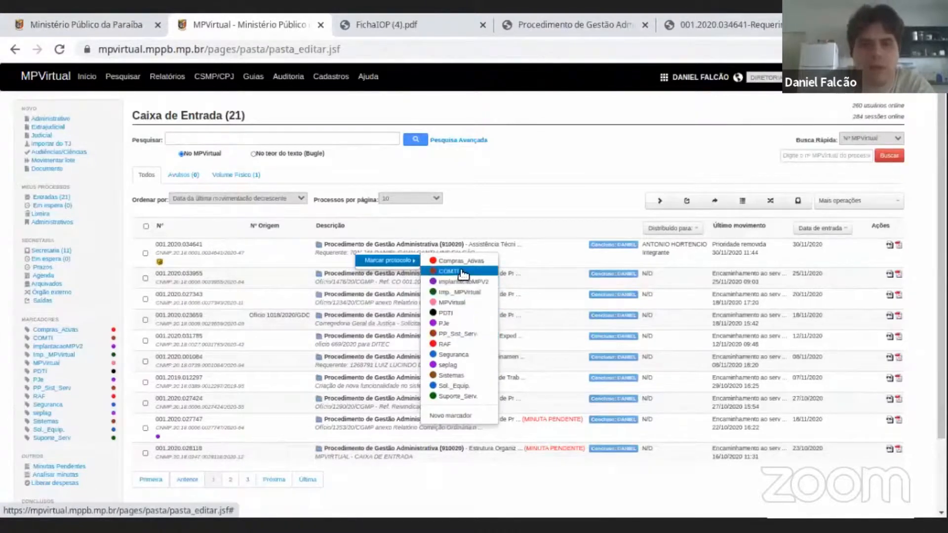
pyautogui.click(450, 415)
# Set the new marker's scope to Marcador de ÓRGÃO and answer Não to whether it is a state marker.
pyautogui.click(436, 203)
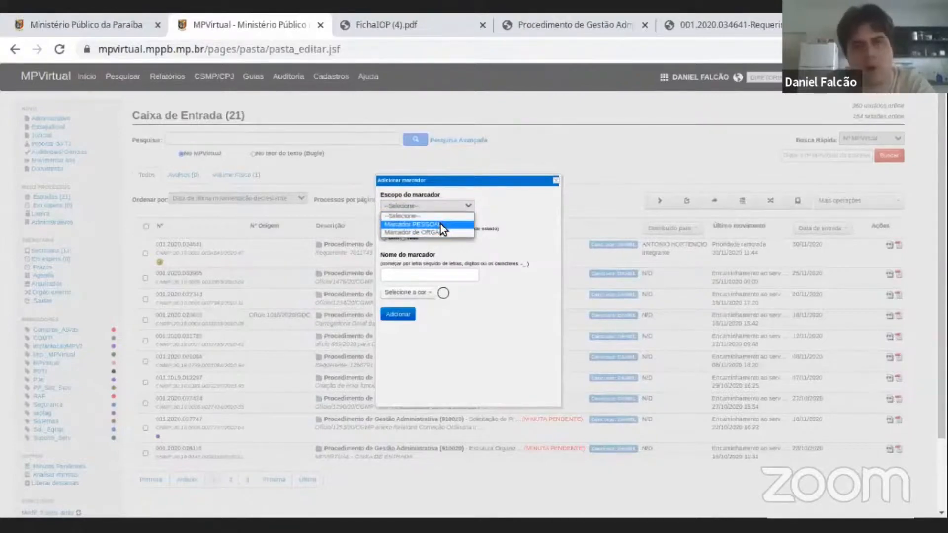
pyautogui.click(439, 224)
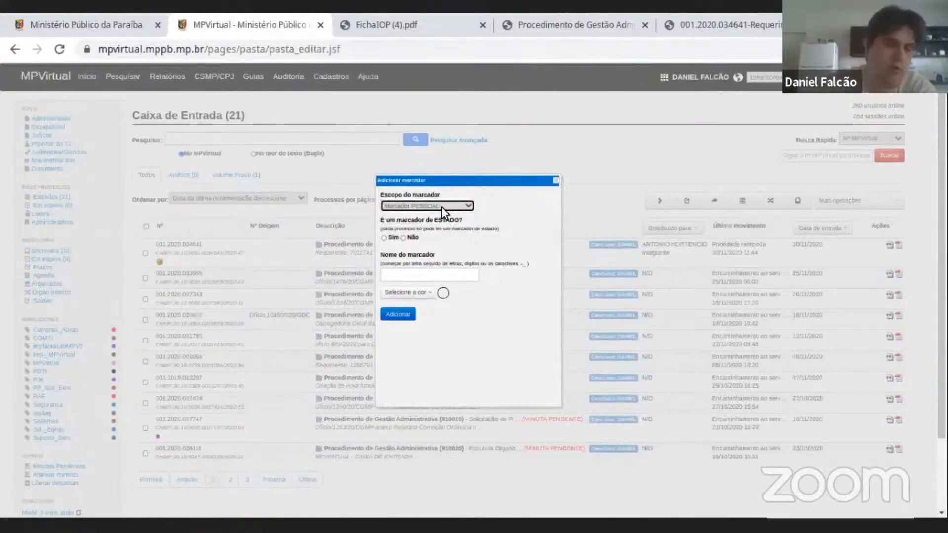
pyautogui.click(439, 208)
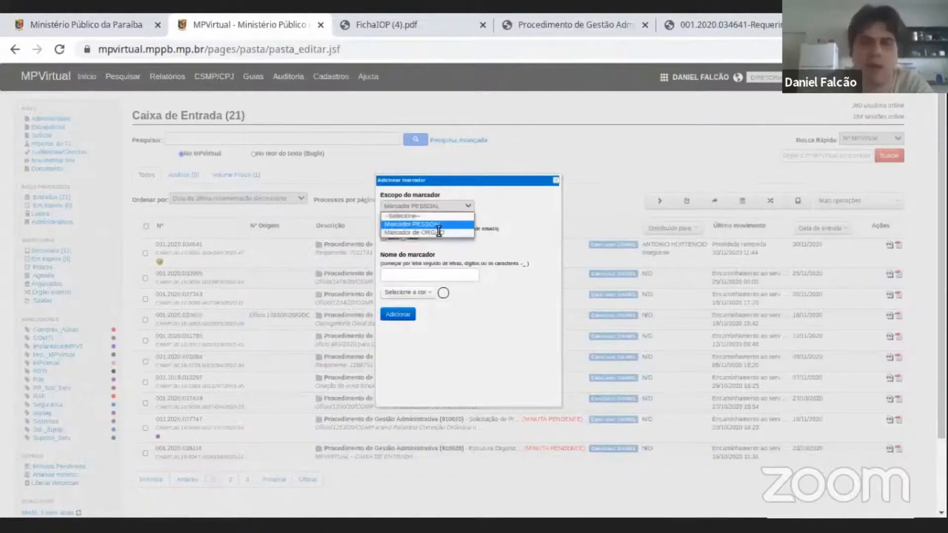
pyautogui.click(446, 217)
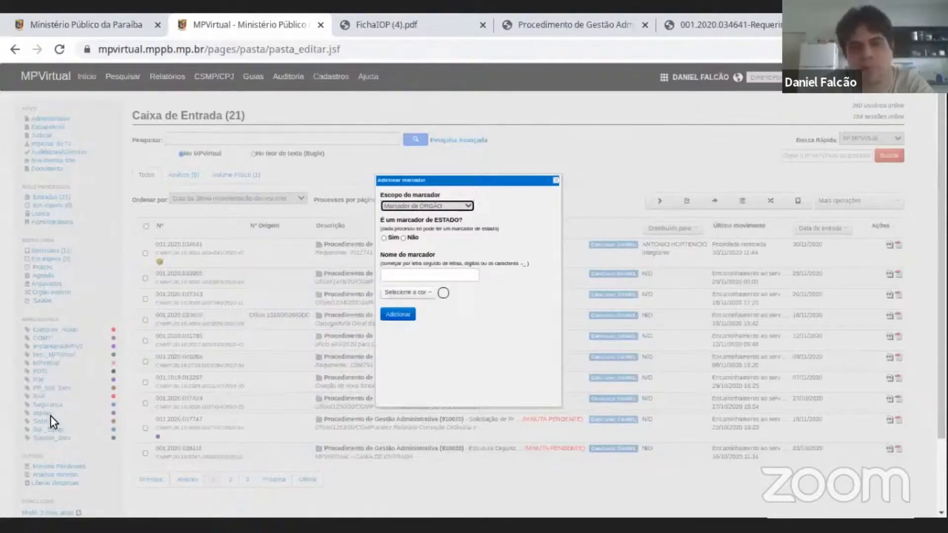
pyautogui.moveTo(390, 217); pyautogui.dragTo(430, 218)
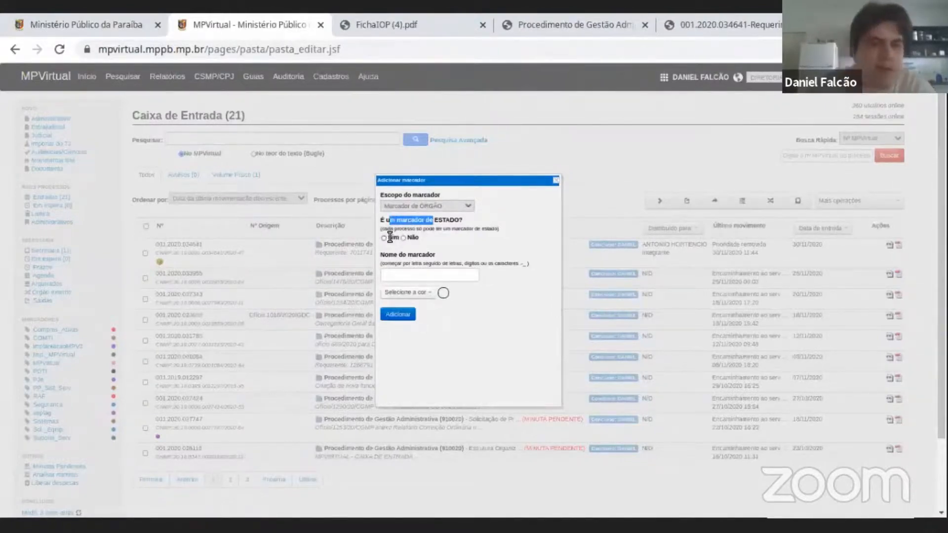
pyautogui.tripleClick(442, 219)
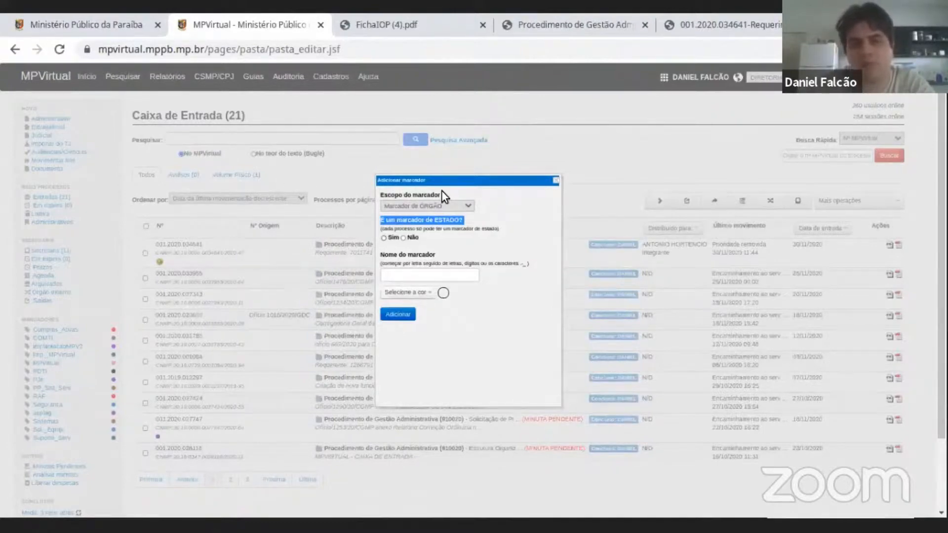
pyautogui.click(413, 237)
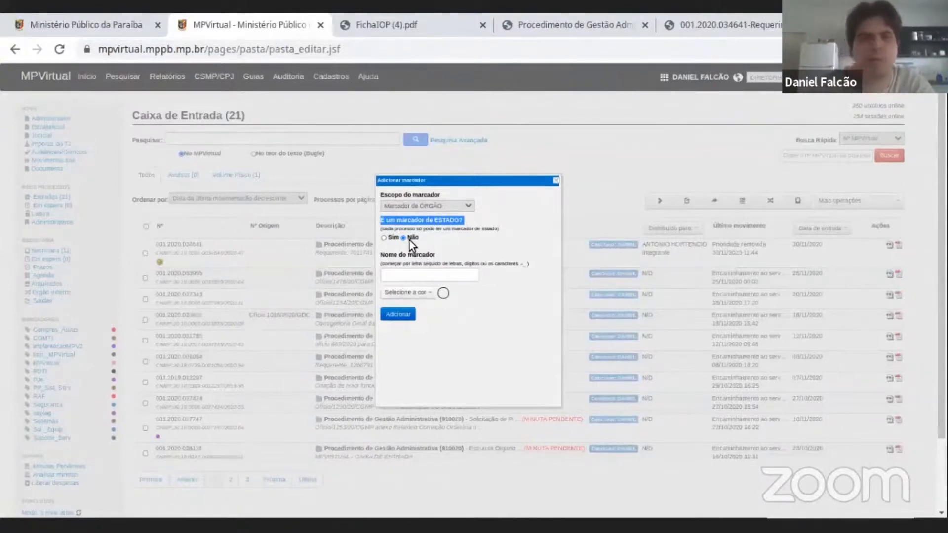
# Name the marker CASO_URGENTE, give it the colour Laranja and add it.
pyautogui.click(499, 224)
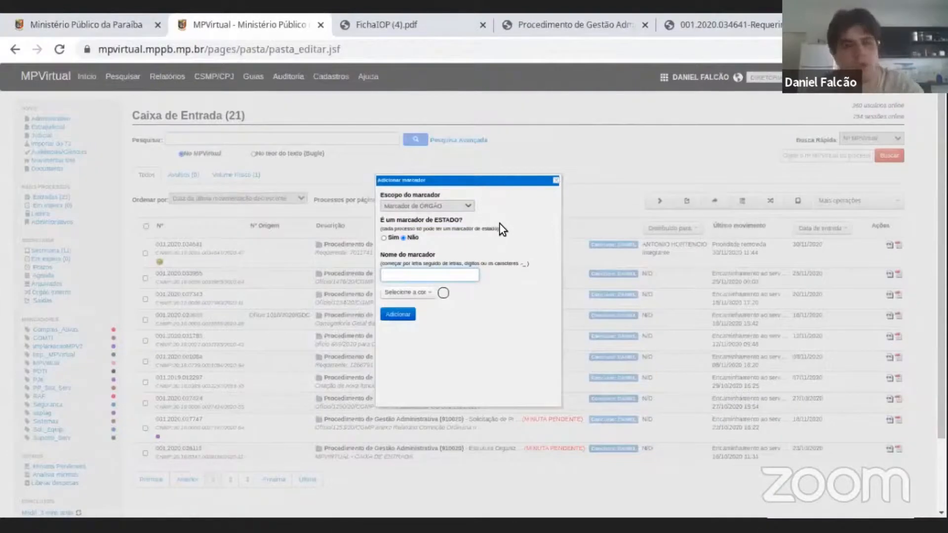
pyautogui.write('CASO_')
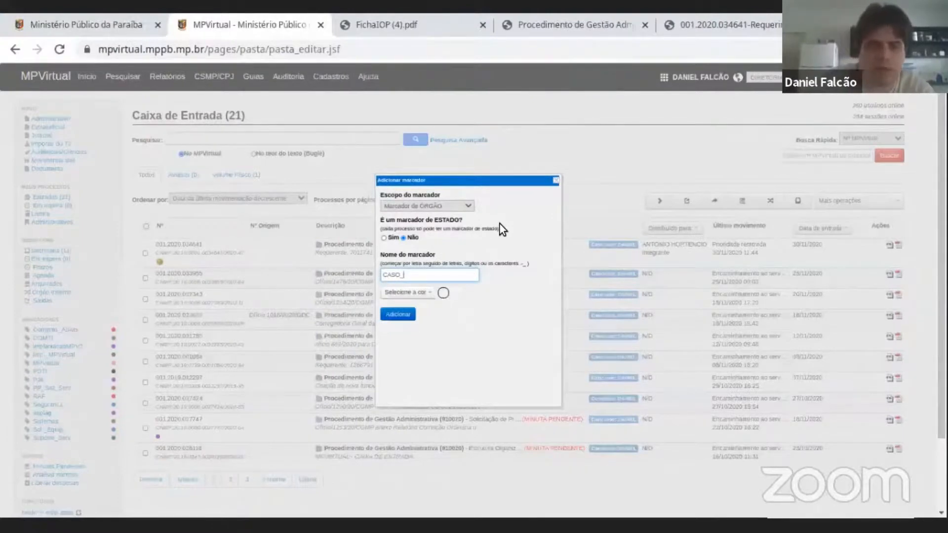
pyautogui.write('URGENTE')
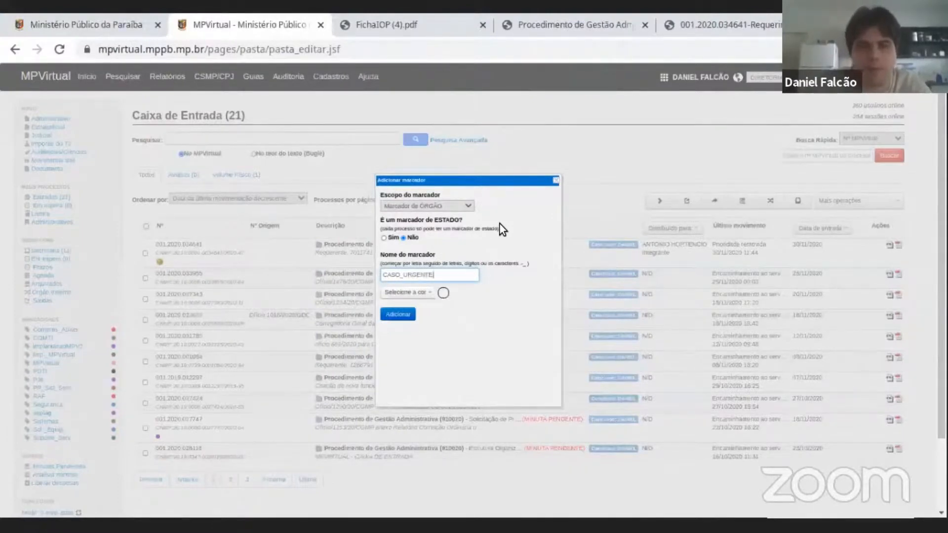
pyautogui.click(421, 292)
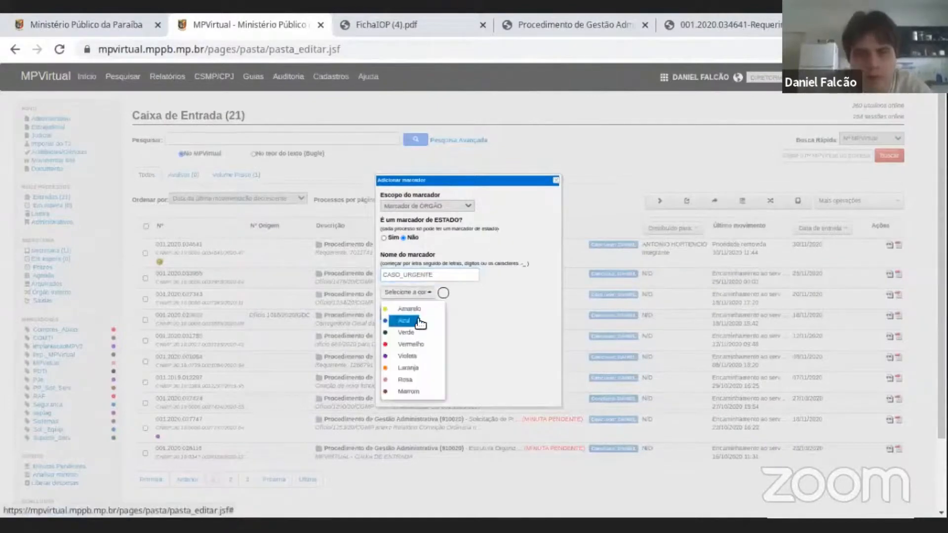
pyautogui.click(422, 370)
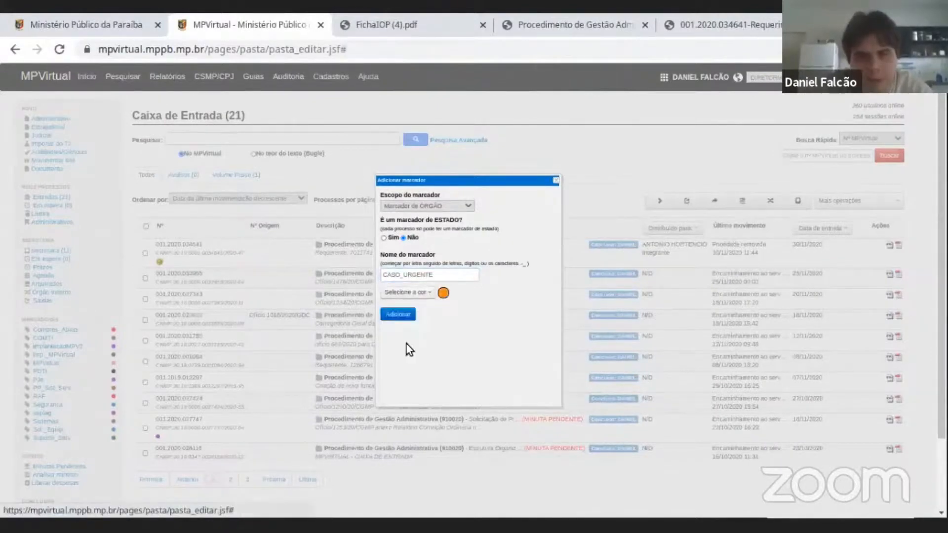
pyautogui.click(398, 315)
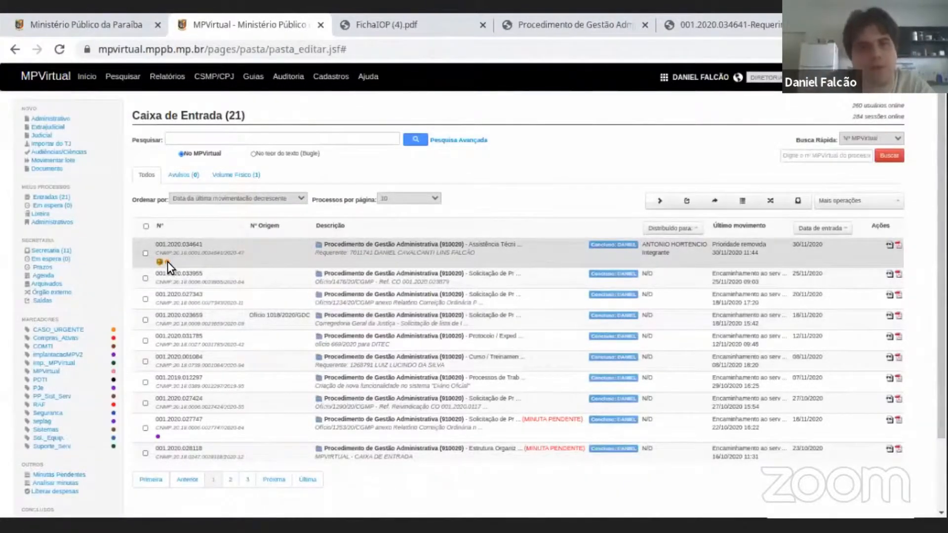
# Apply the CASO_URGENTE marker to the second and third procedures in the Caixa de Entrada.
pyautogui.moveTo(166, 260)
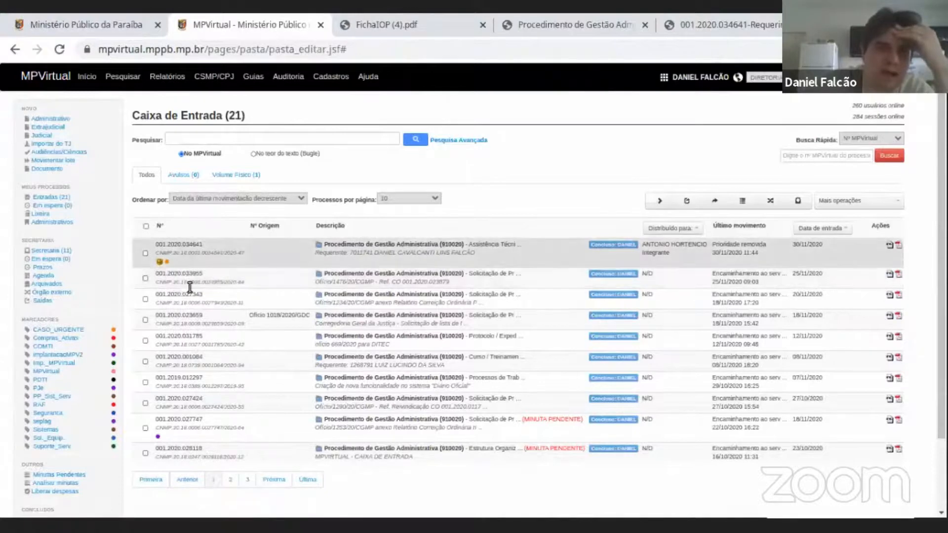
pyautogui.rightClick(360, 290)
pyautogui.moveTo(393, 295)
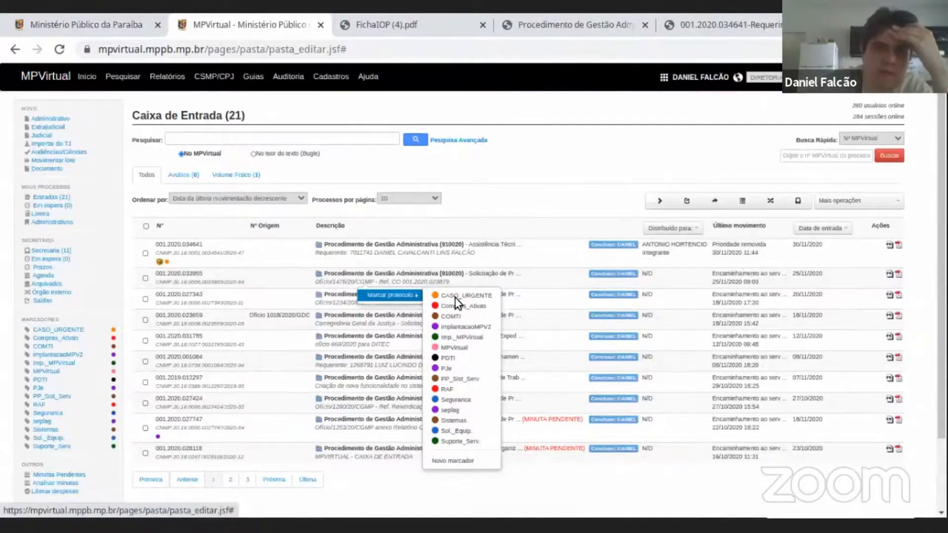
pyautogui.click(437, 304)
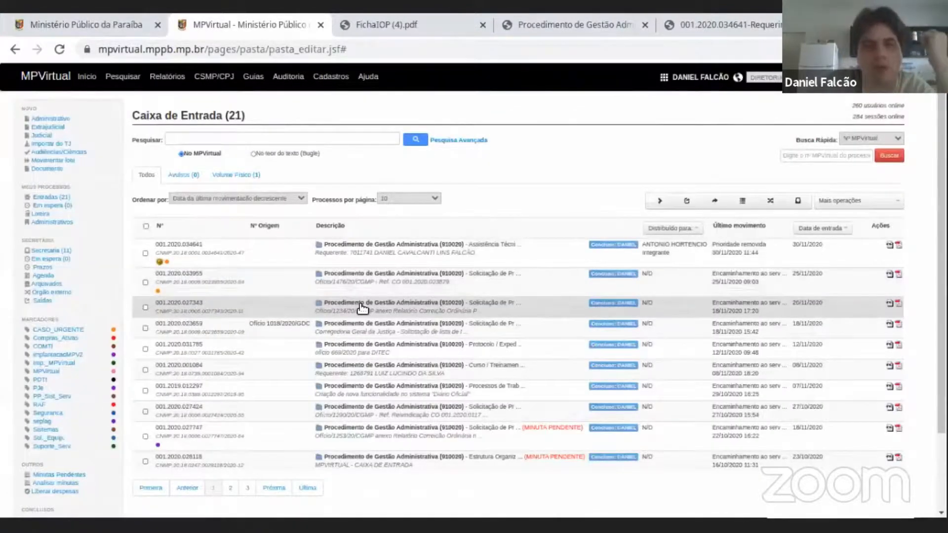
pyautogui.rightClick(363, 308)
pyautogui.moveTo(368, 319)
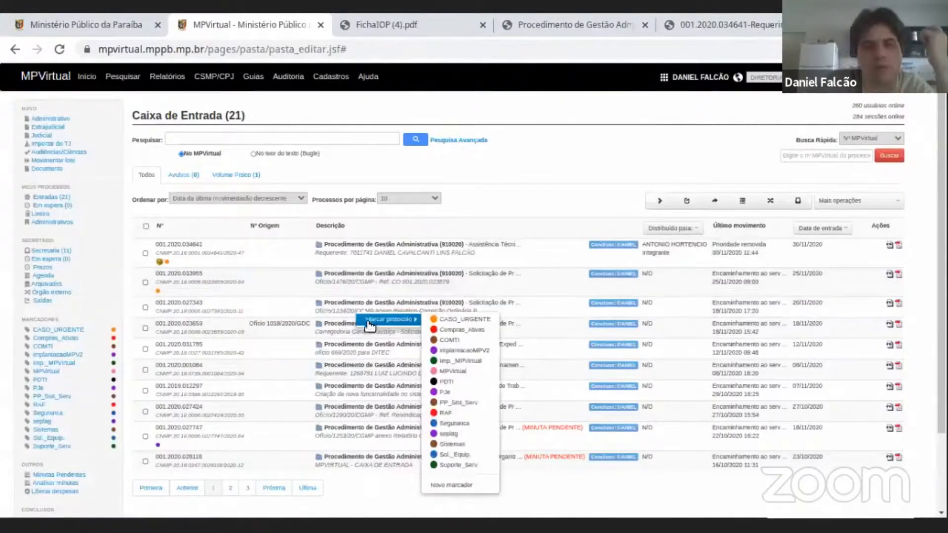
pyautogui.click(446, 319)
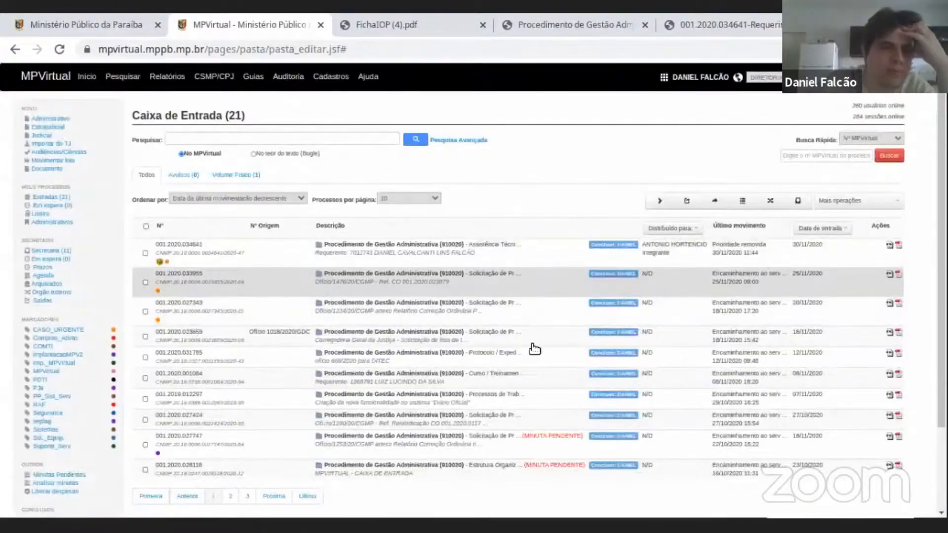
# Apply the CASO_URGENTE marker to the procedure described as Ofício/1290/20/CGMP.
pyautogui.scroll(-3, 222, 247)
pyautogui.scroll(3, 254, 241)
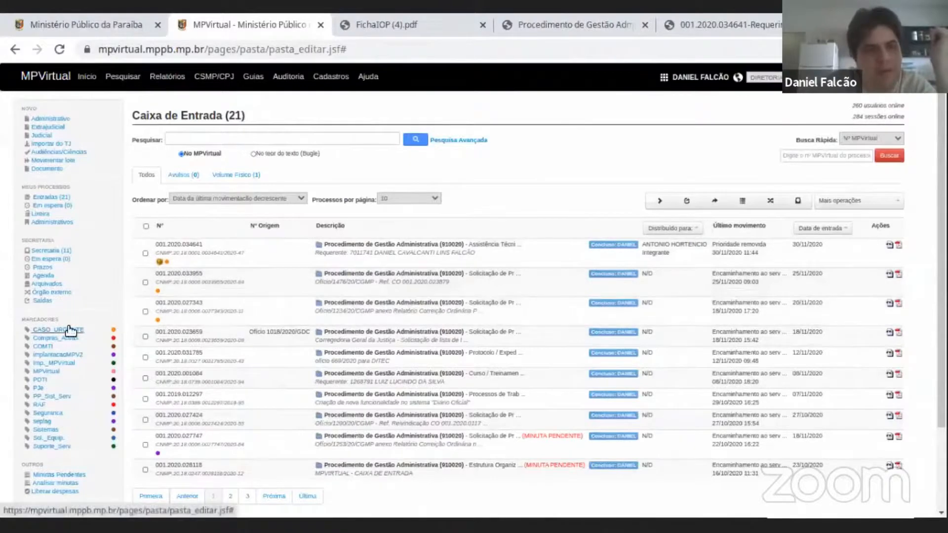
pyautogui.scroll(-1, 51, 341)
pyautogui.scroll(-3, 51, 342)
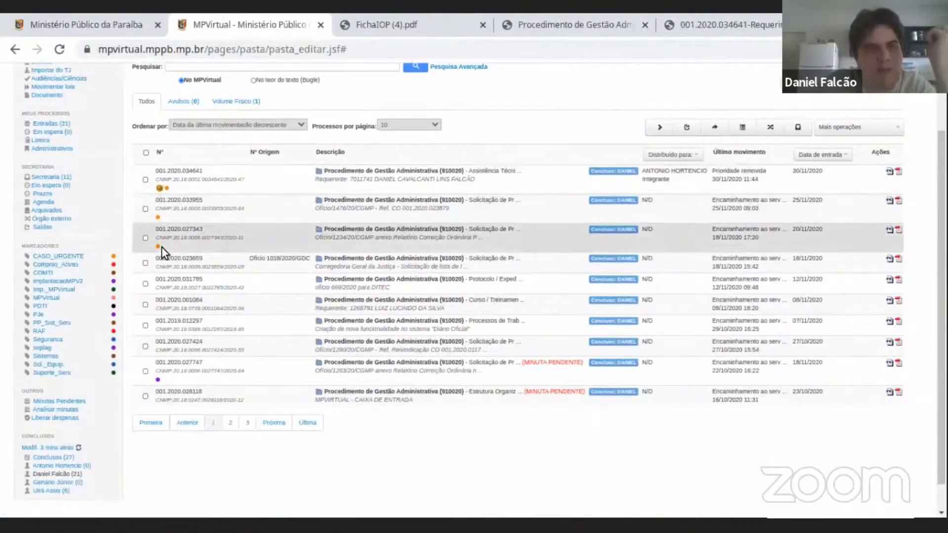
pyautogui.rightClick(389, 352)
pyautogui.click(464, 358)
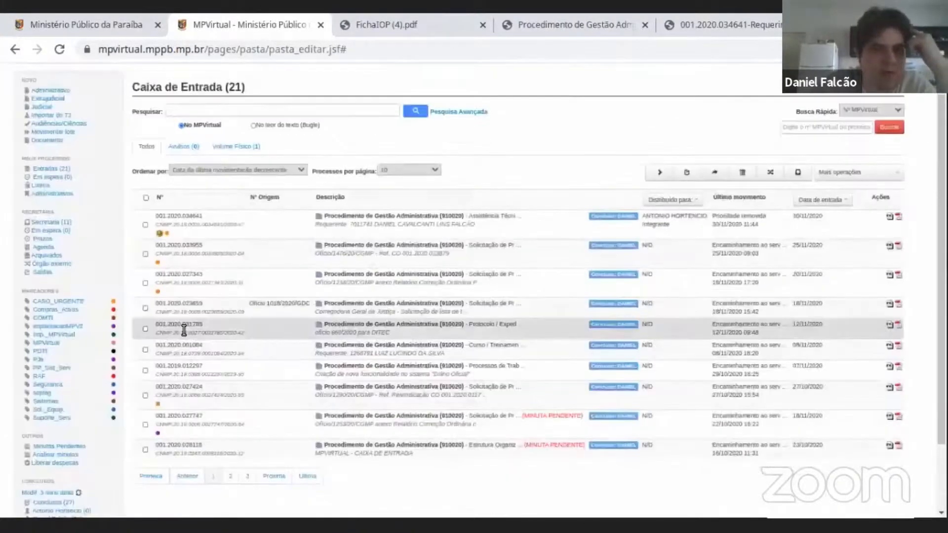
pyautogui.scroll(-2, 200, 197)
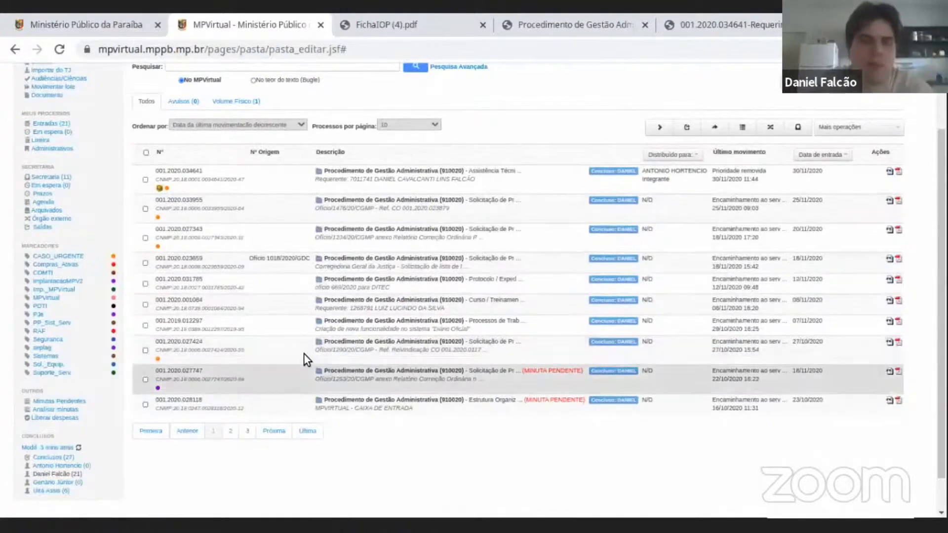
# List the procedures carrying the CASO_URGENTE marker and return to the Caixa de Entrada.
pyautogui.click(72, 257)
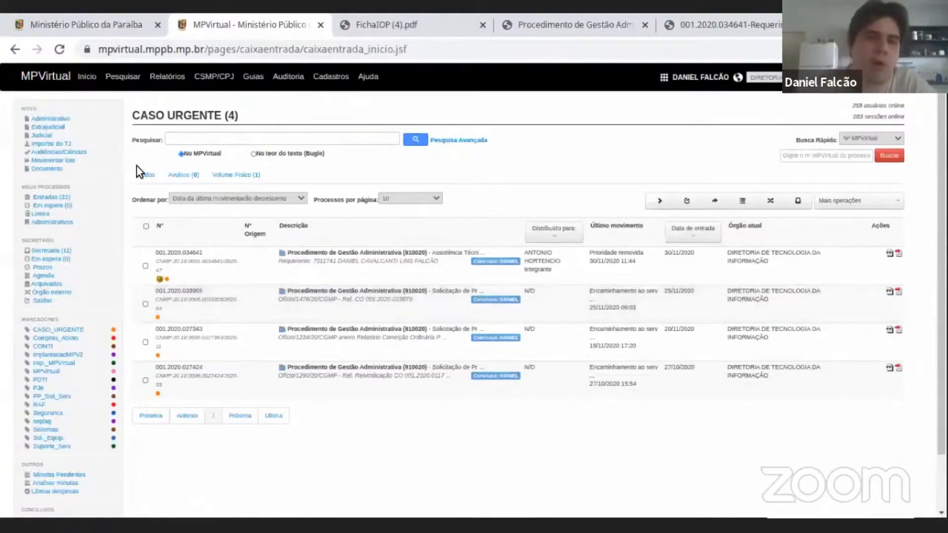
pyautogui.click(54, 331)
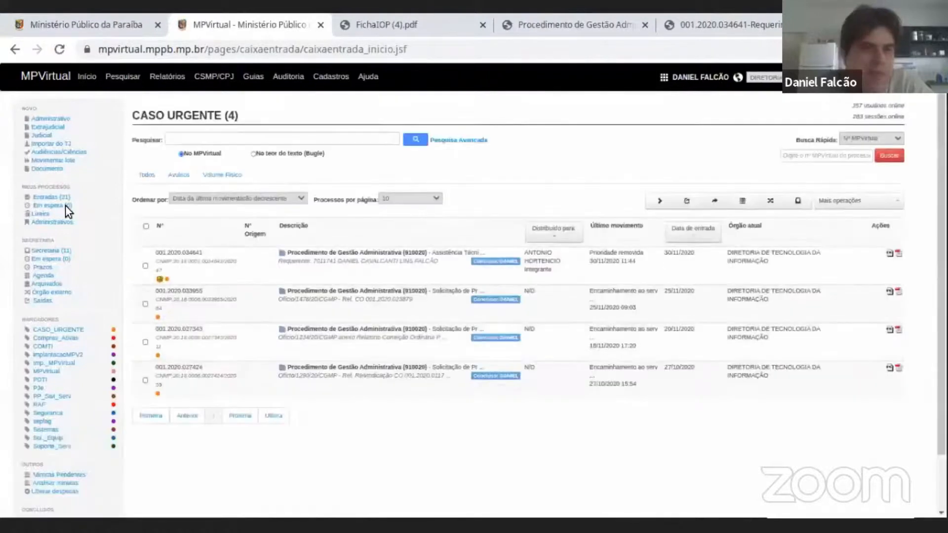
pyautogui.click(49, 198)
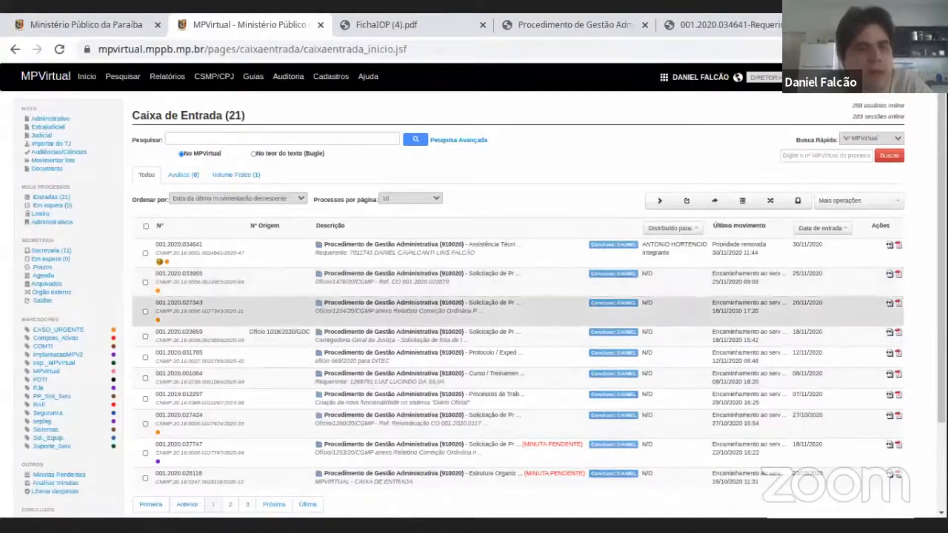
# Delete the CASO_URGENTE marker from the list of markers and confirm the deletion.
pyautogui.scroll(-2, 49, 223)
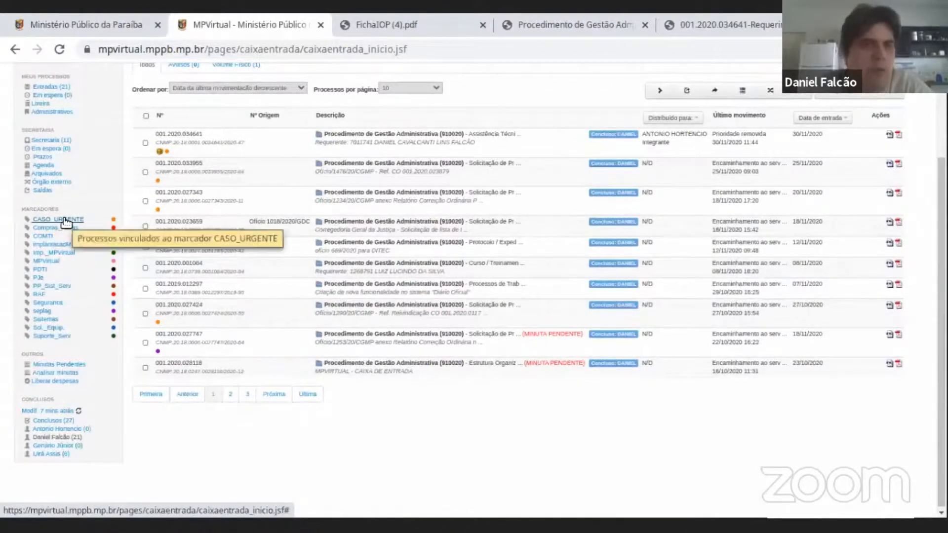
pyautogui.rightClick(79, 227)
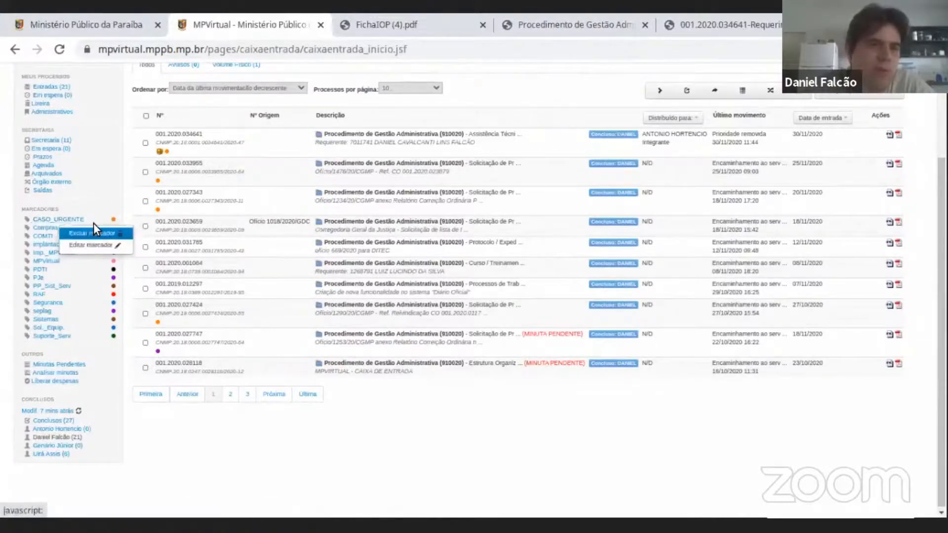
pyautogui.click(102, 173)
pyautogui.click(72, 219)
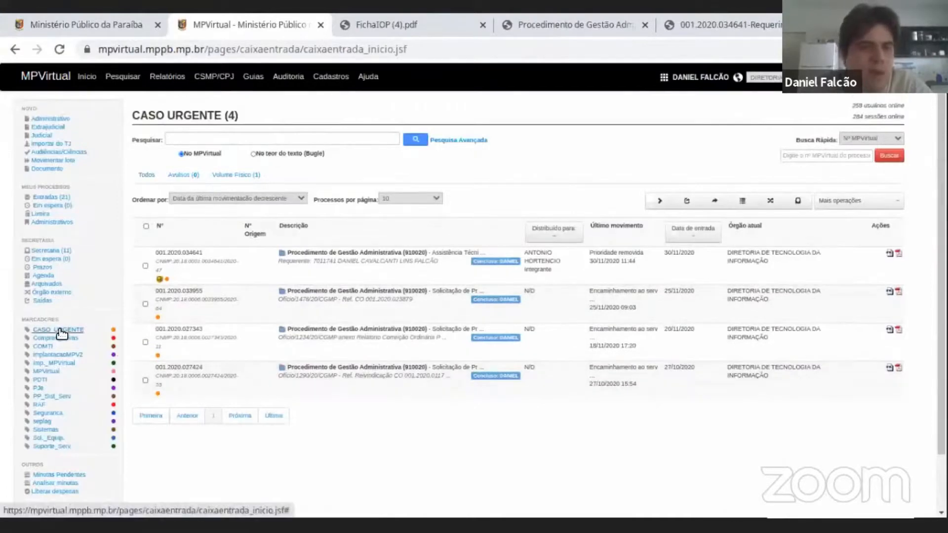
pyautogui.rightClick(61, 332)
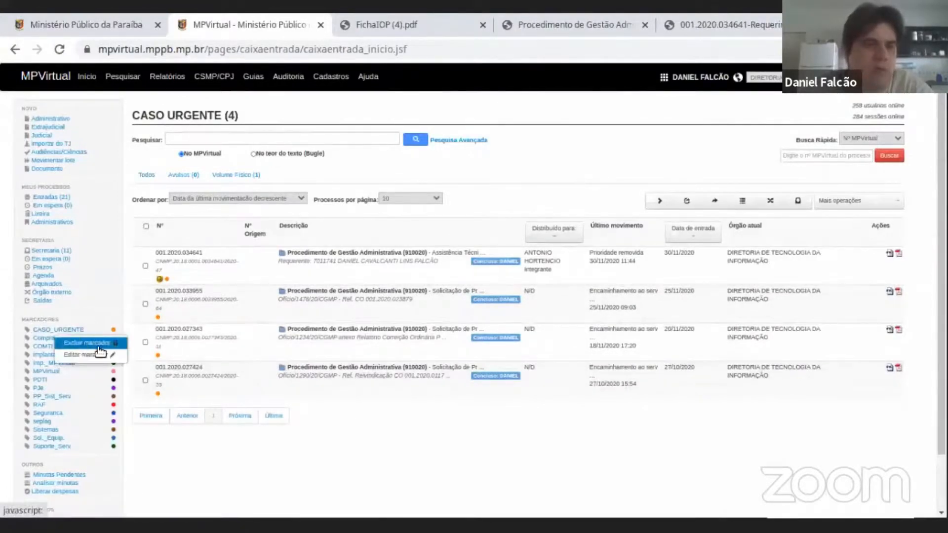
pyautogui.click(81, 343)
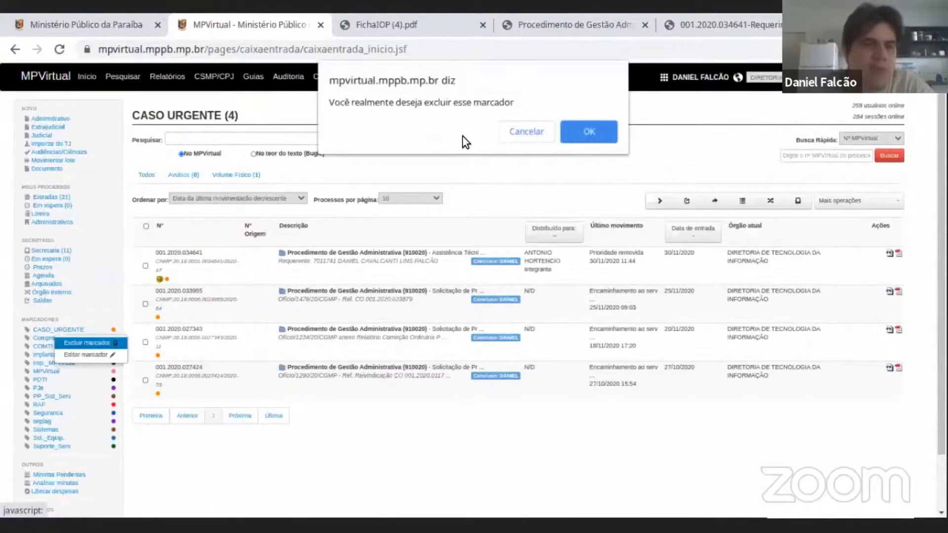
pyautogui.click(586, 132)
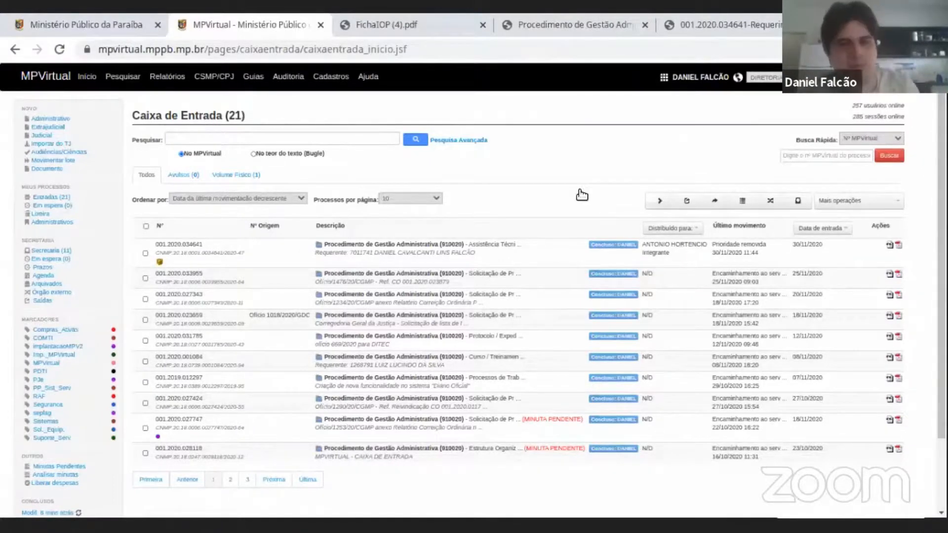
pyautogui.scroll(-2, 580, 191)
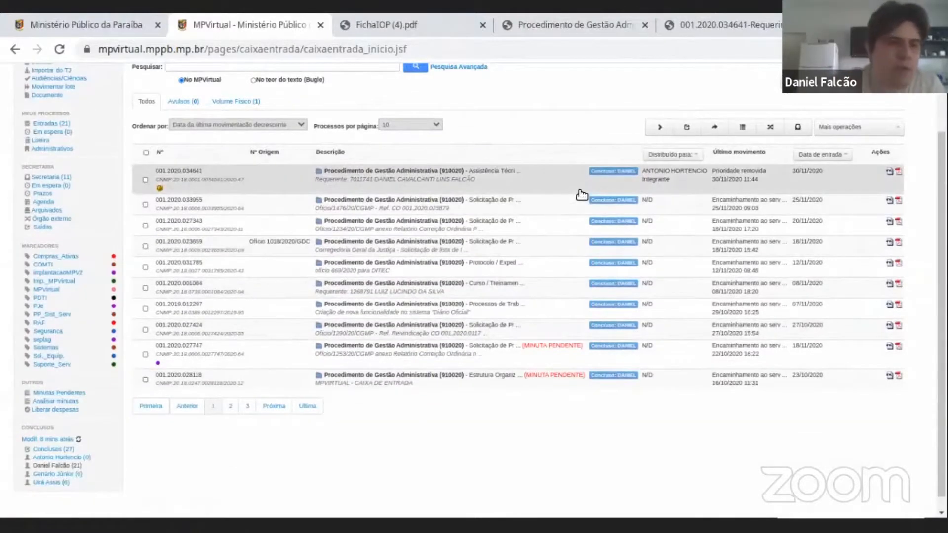
pyautogui.scroll(-1, 54, 395)
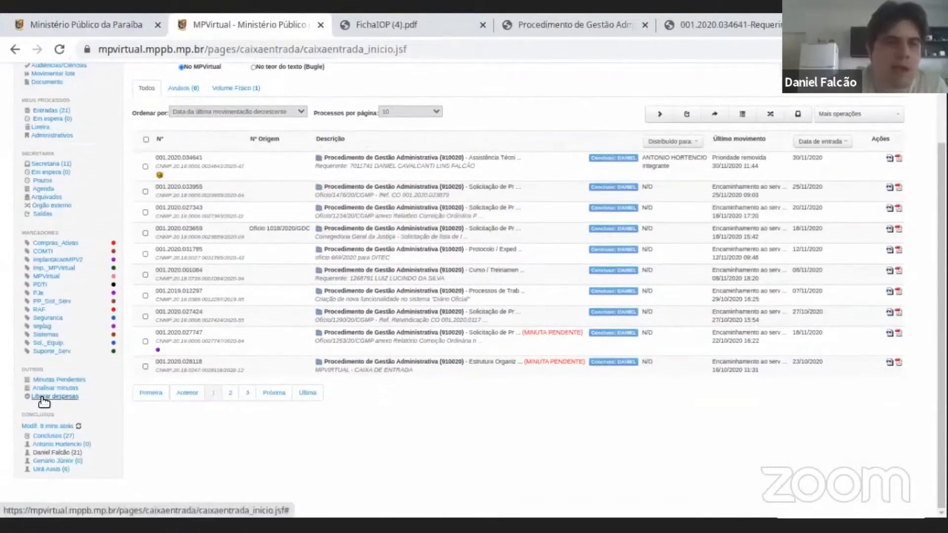
pyautogui.scroll(3, 44, 402)
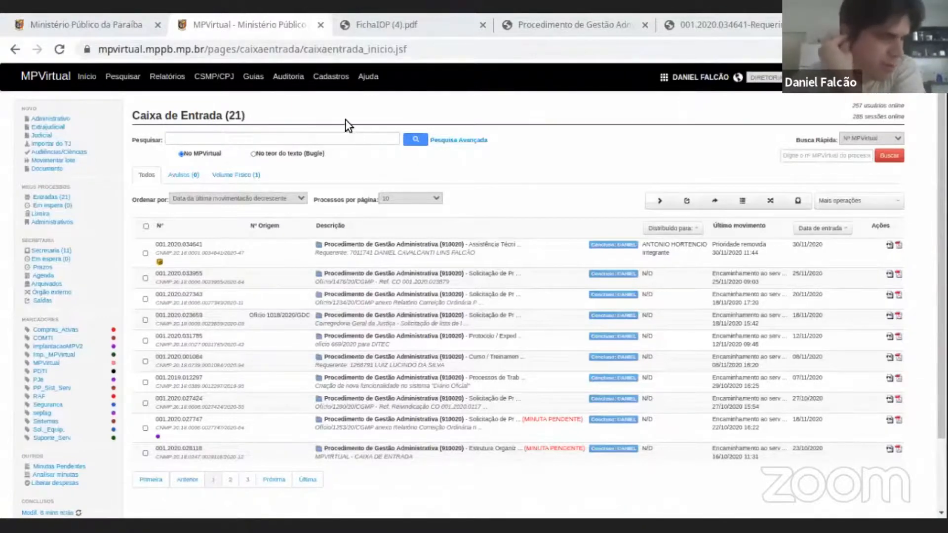
pyautogui.click(329, 102)
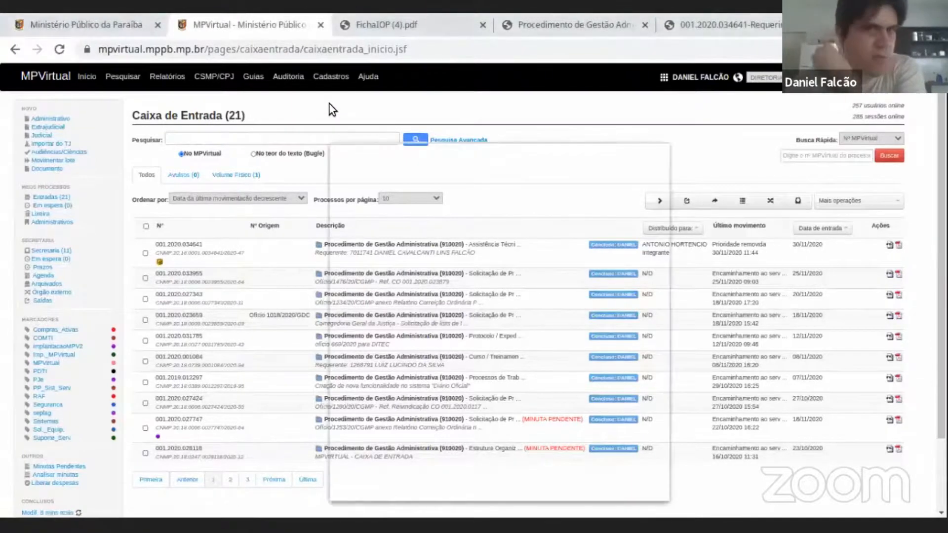
pyautogui.click(653, 155)
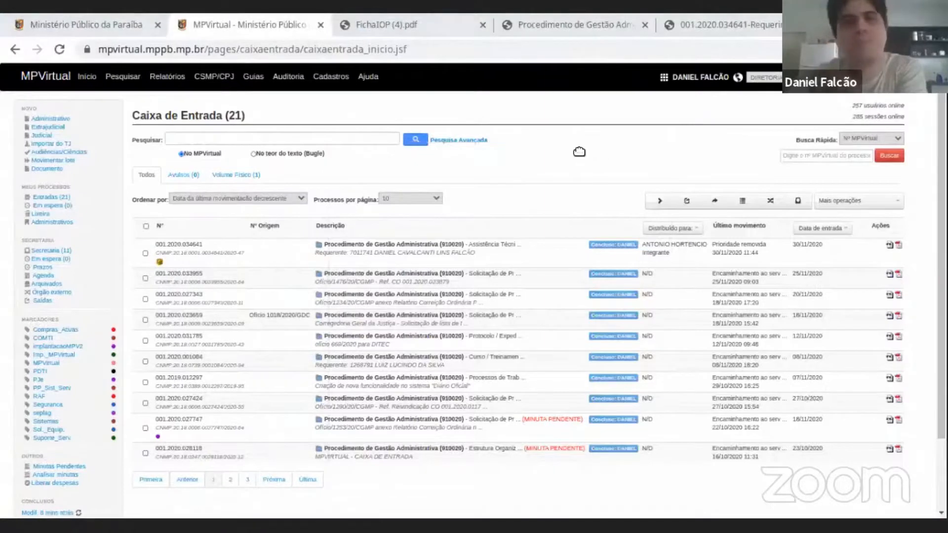
# View the Modelos listing of document models and return to the Caixa de Entrada of DIRETORIA DE TECNOLOGIA DA INFORMAÇÃO.
pyautogui.click(329, 79)
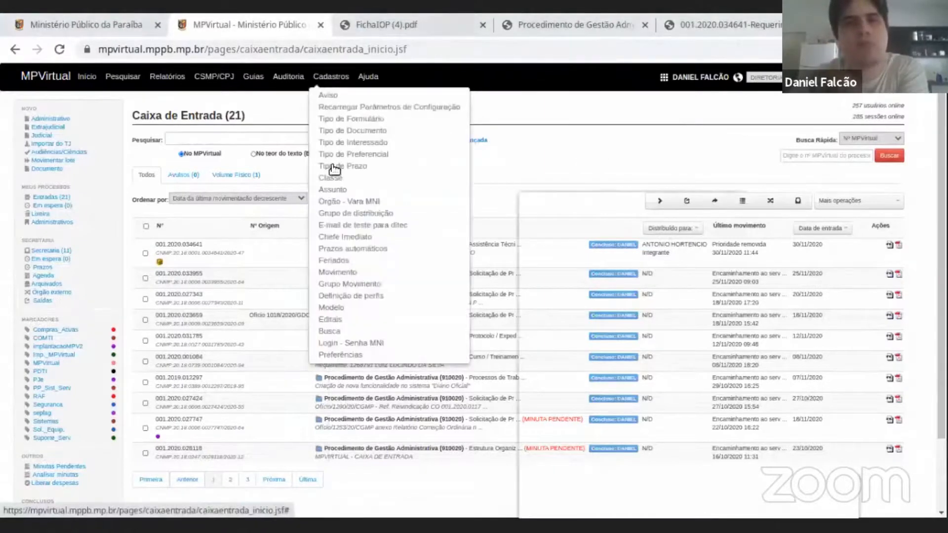
pyautogui.click(335, 309)
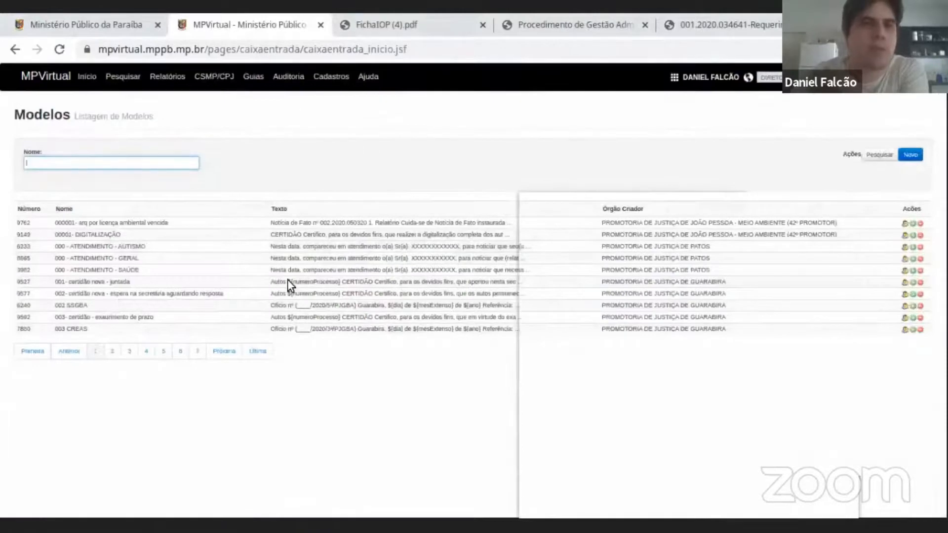
pyautogui.click(81, 78)
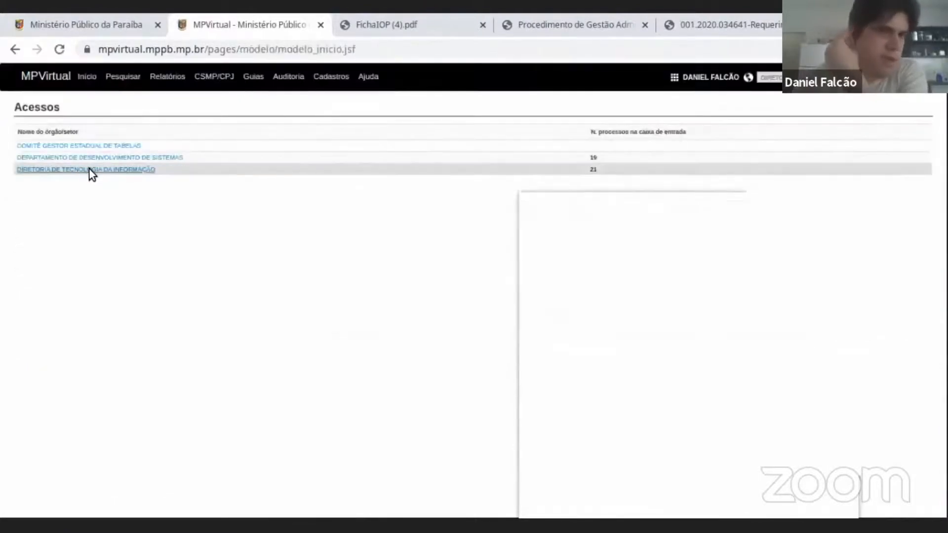
pyautogui.click(122, 171)
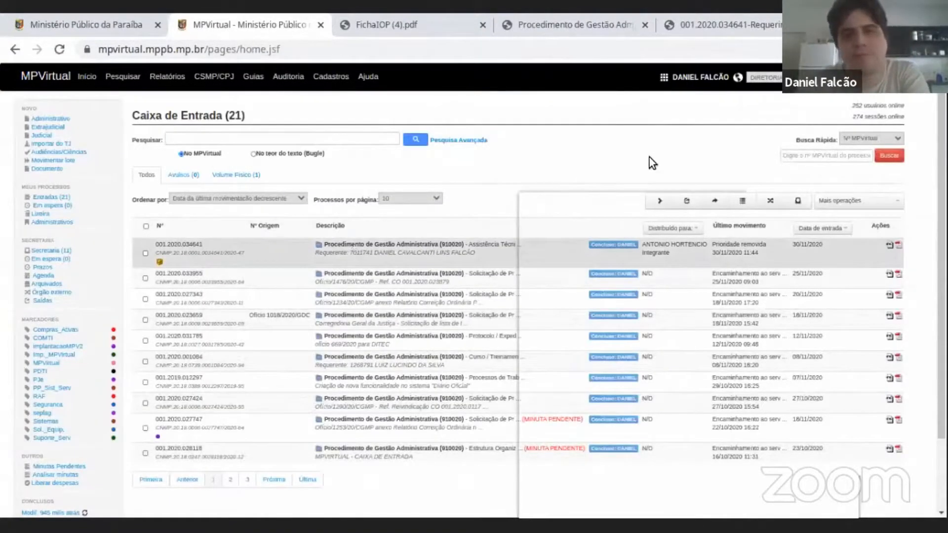
# Start a new Juntada de documento(s) movement on the first procedure in the Caixa de Entrada, with document type Cota.
pyautogui.click(642, 203)
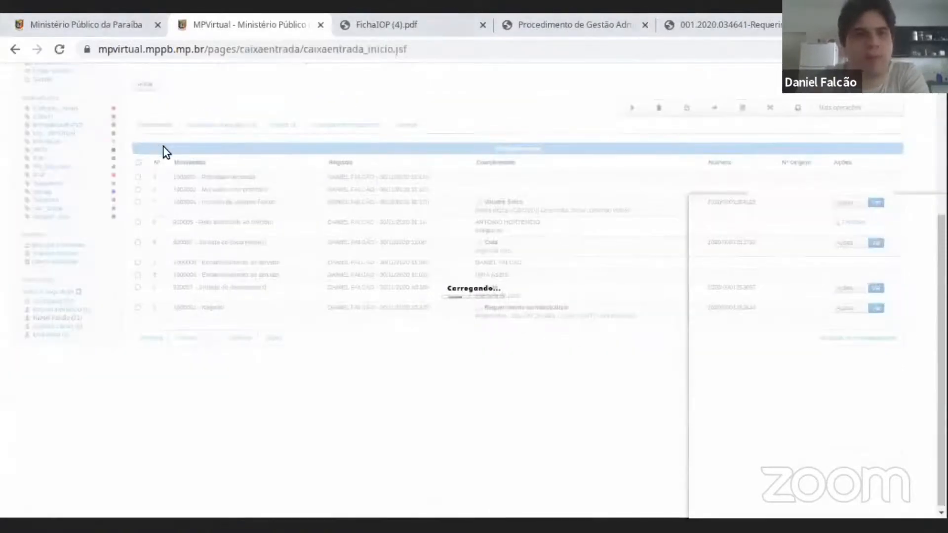
pyautogui.click(165, 147)
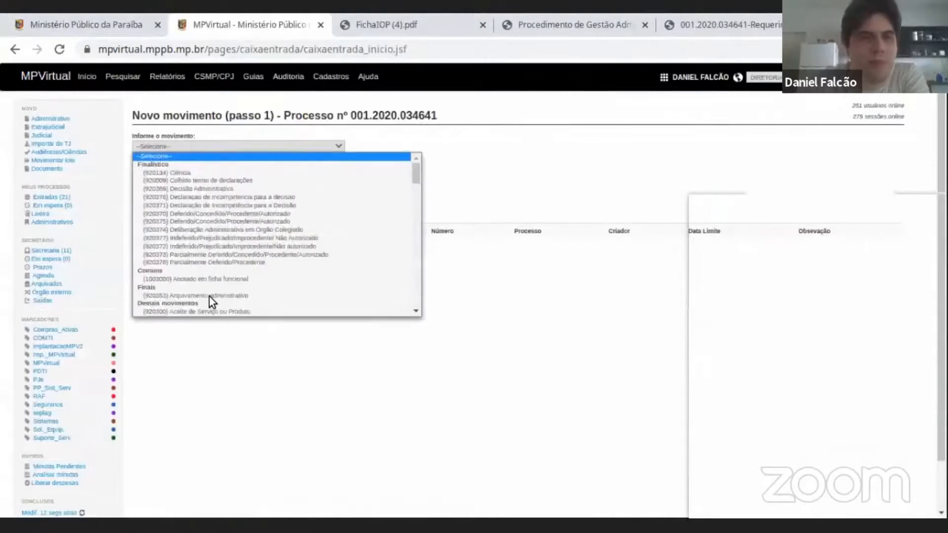
pyautogui.scroll(-10, 209, 233)
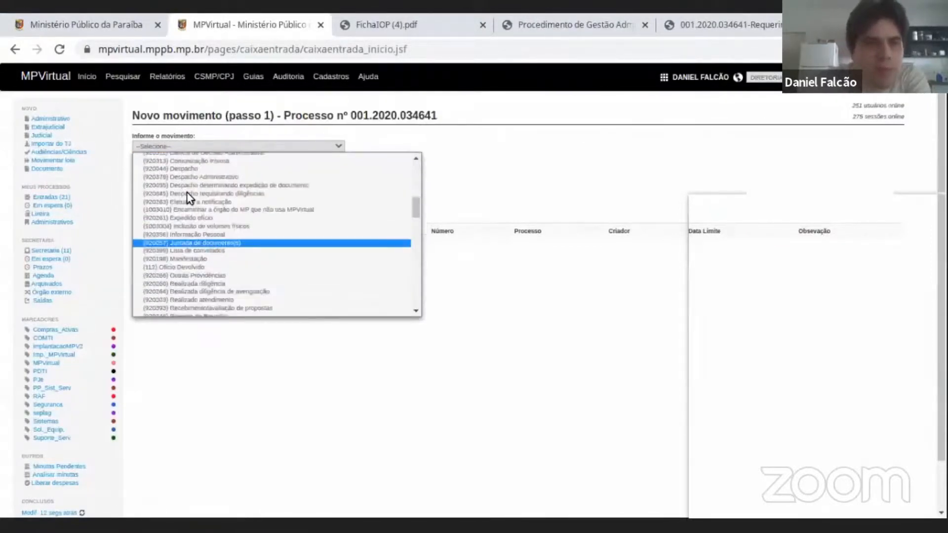
pyautogui.click(190, 243)
pyautogui.click(185, 189)
pyautogui.click(203, 188)
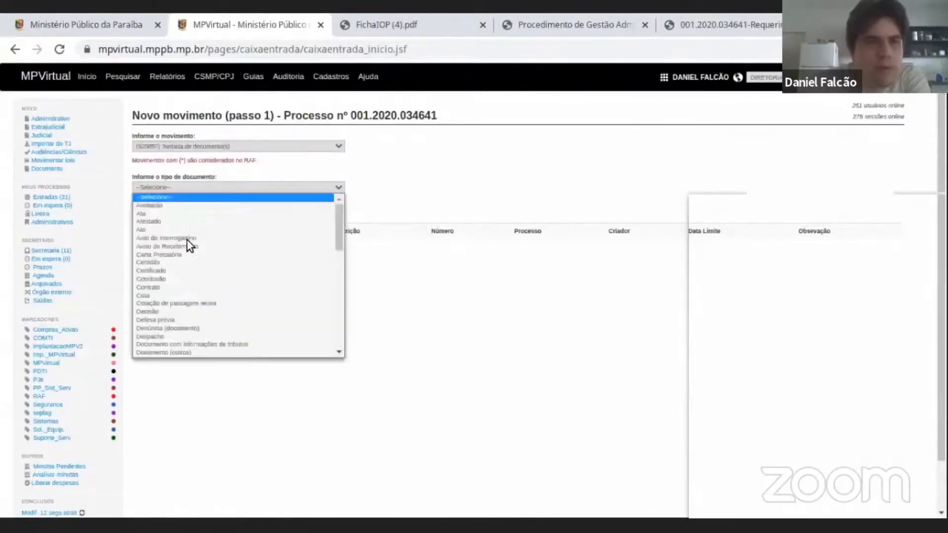
pyautogui.click(183, 294)
pyautogui.click(147, 263)
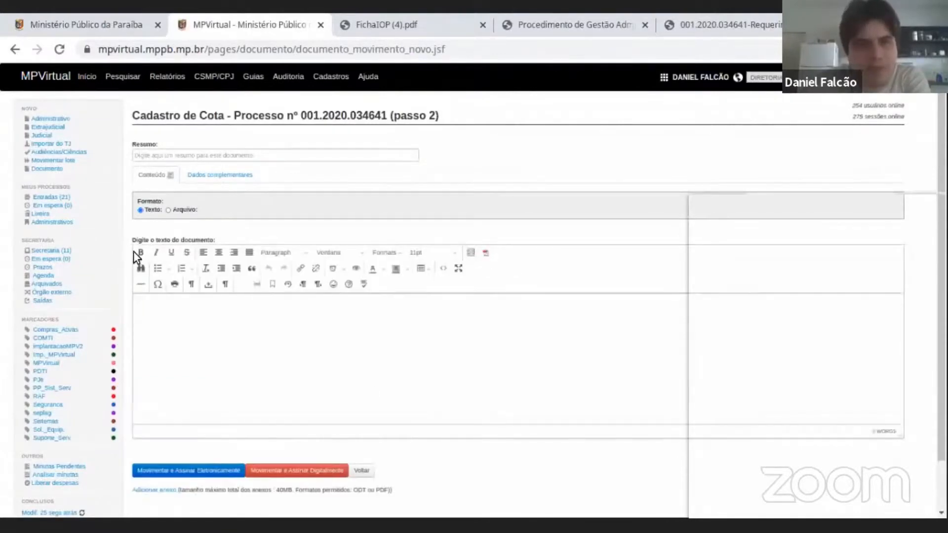
# Preview the ditec exemplo template and insert the Modelo de certidão template into the text of the Cota document.
pyautogui.click(471, 254)
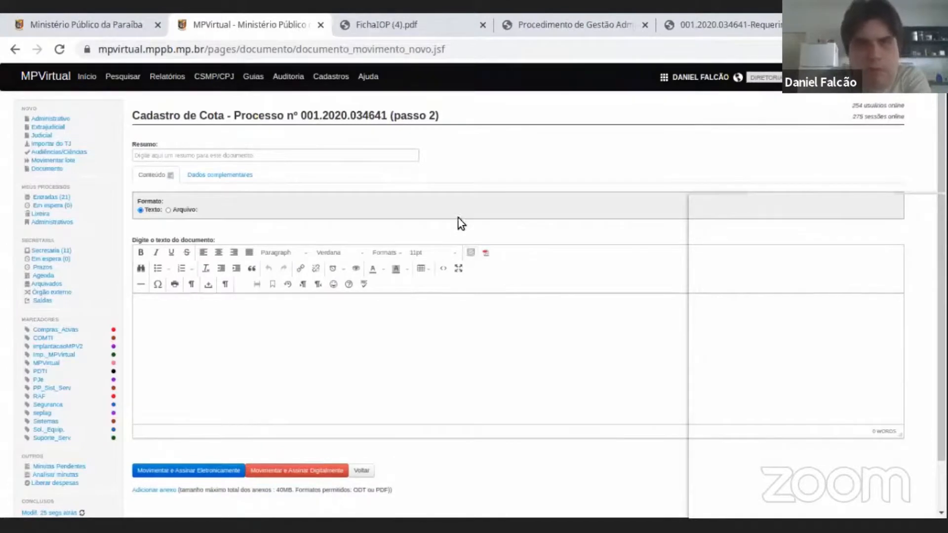
pyautogui.click(463, 187)
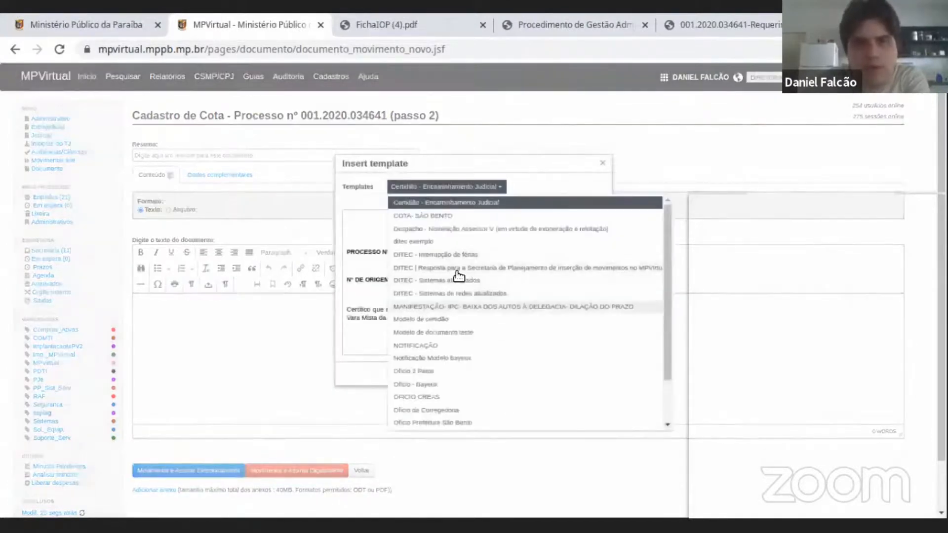
pyautogui.scroll(-2, 438, 388)
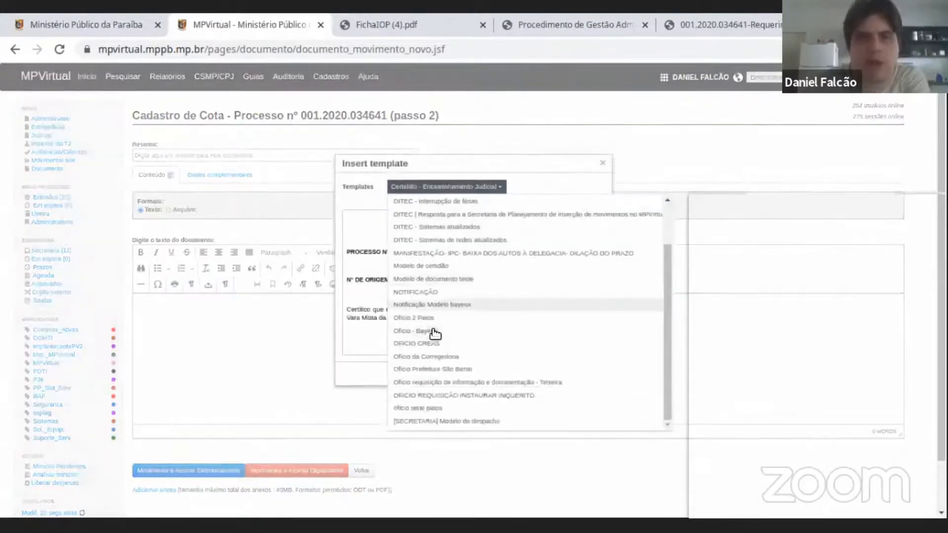
pyautogui.scroll(2, 429, 241)
pyautogui.click(429, 241)
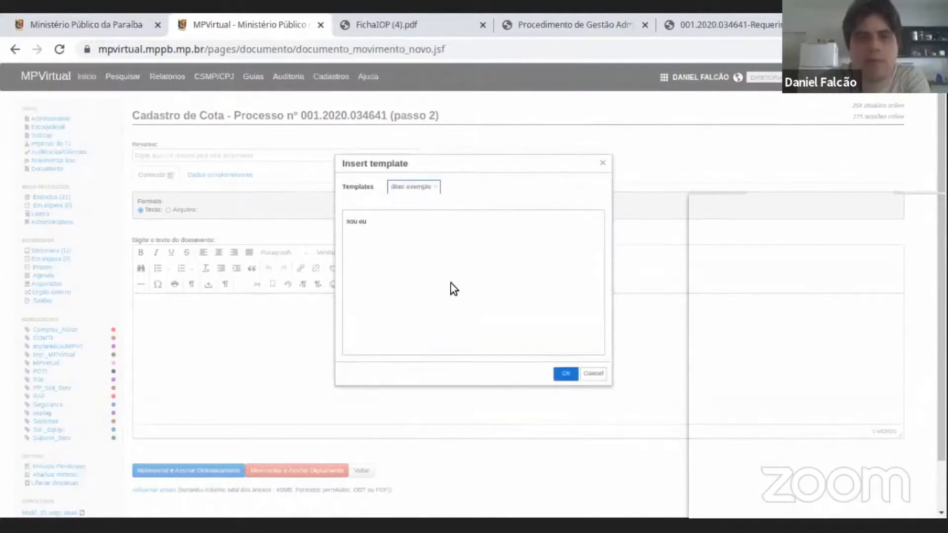
pyautogui.click(424, 185)
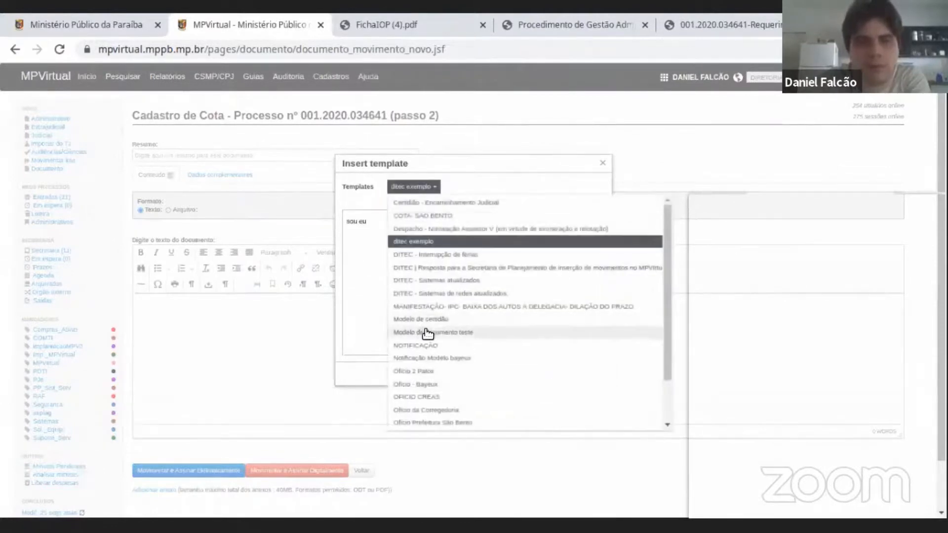
pyautogui.click(423, 319)
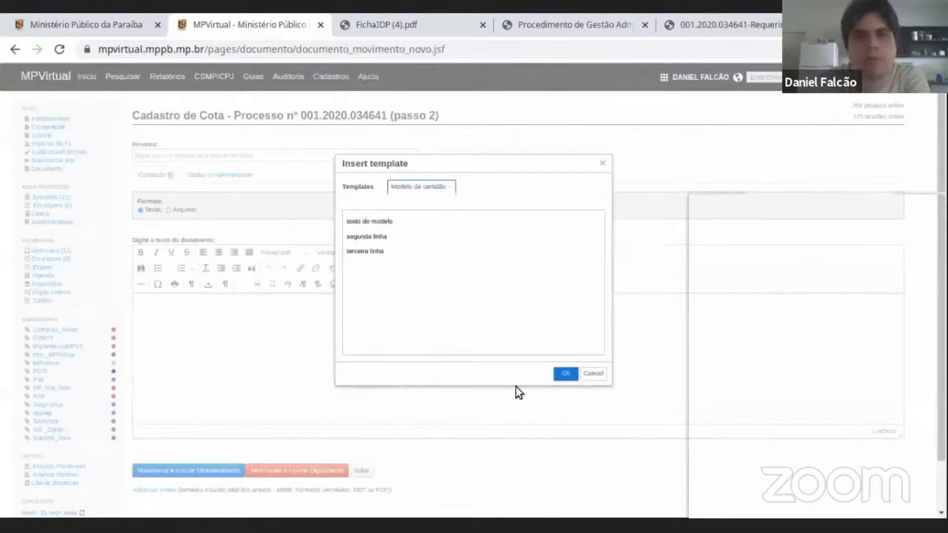
pyautogui.click(564, 373)
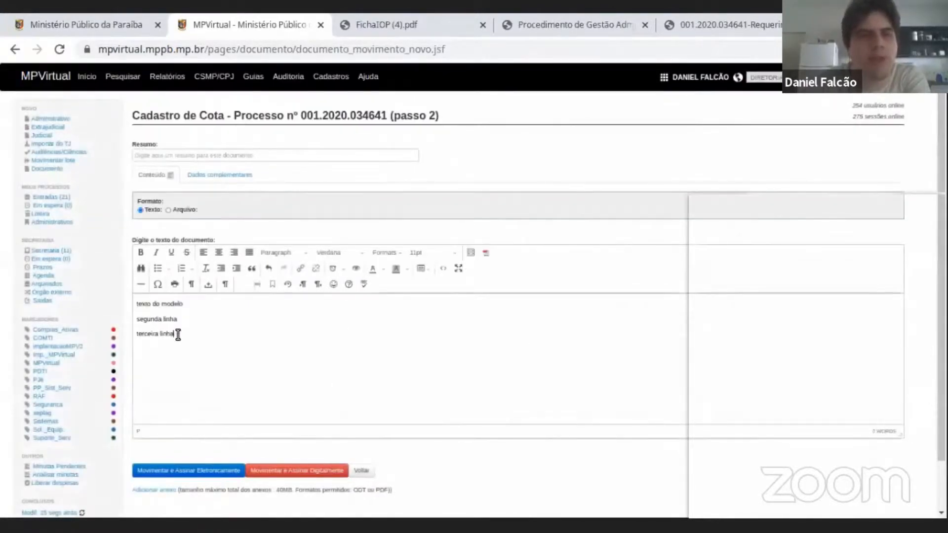
pyautogui.moveTo(178, 333); pyautogui.dragTo(137, 303)
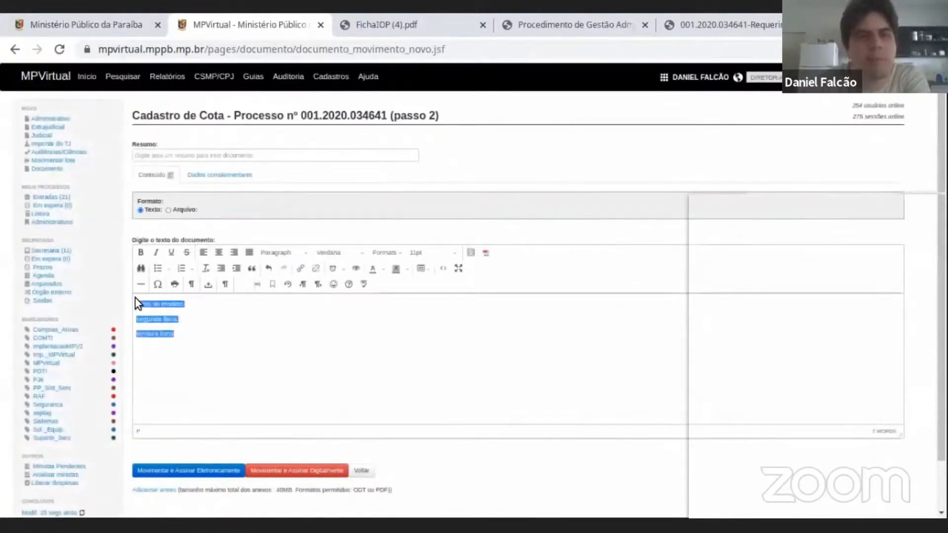
pyautogui.click(188, 317)
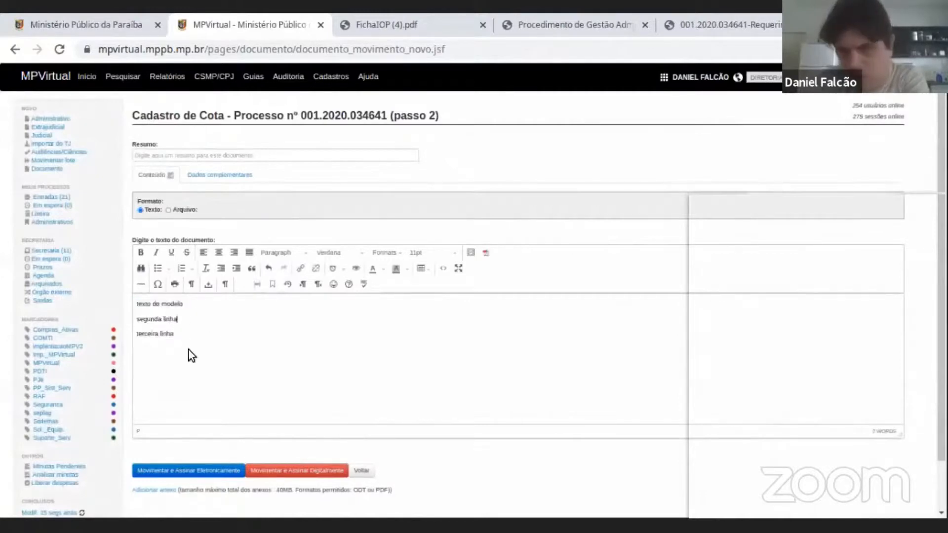
pyautogui.moveTo(190, 336); pyautogui.dragTo(137, 303)
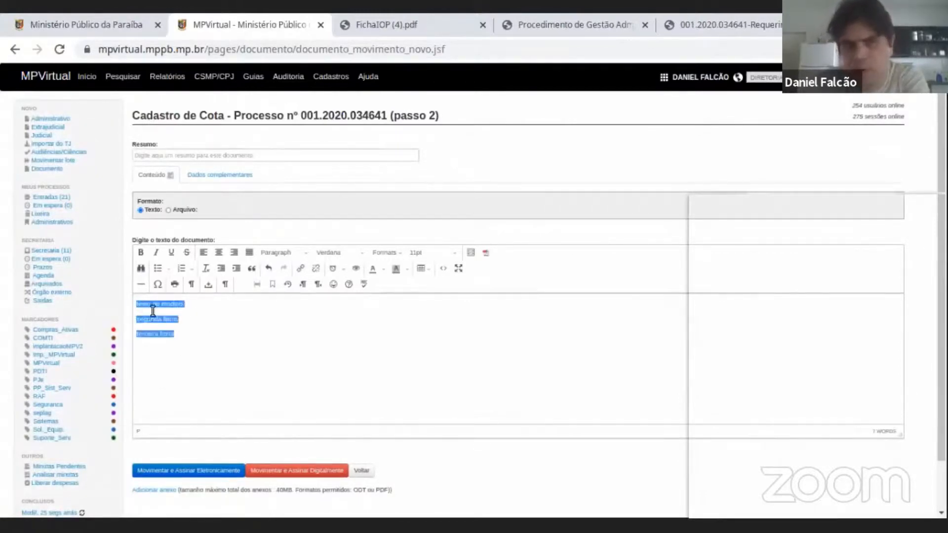
pyautogui.click(243, 359)
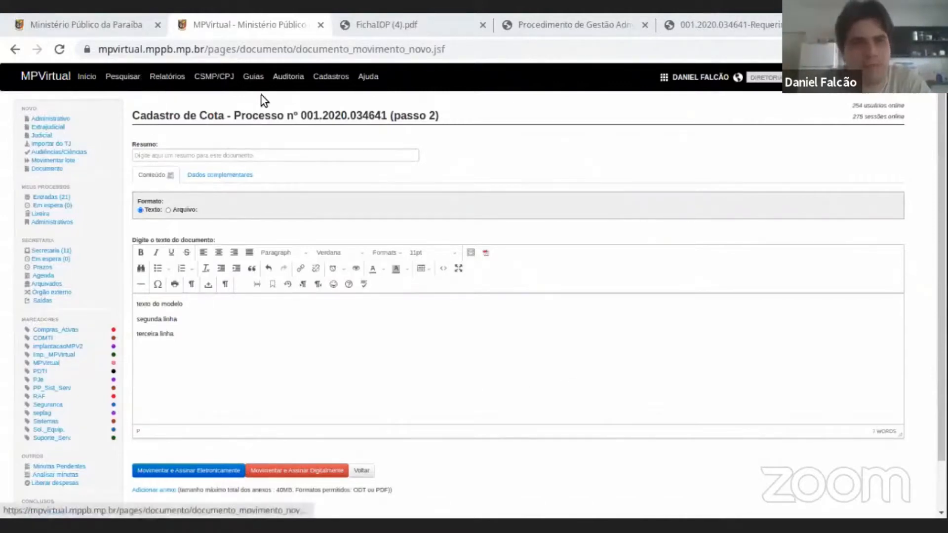
pyautogui.click(123, 76)
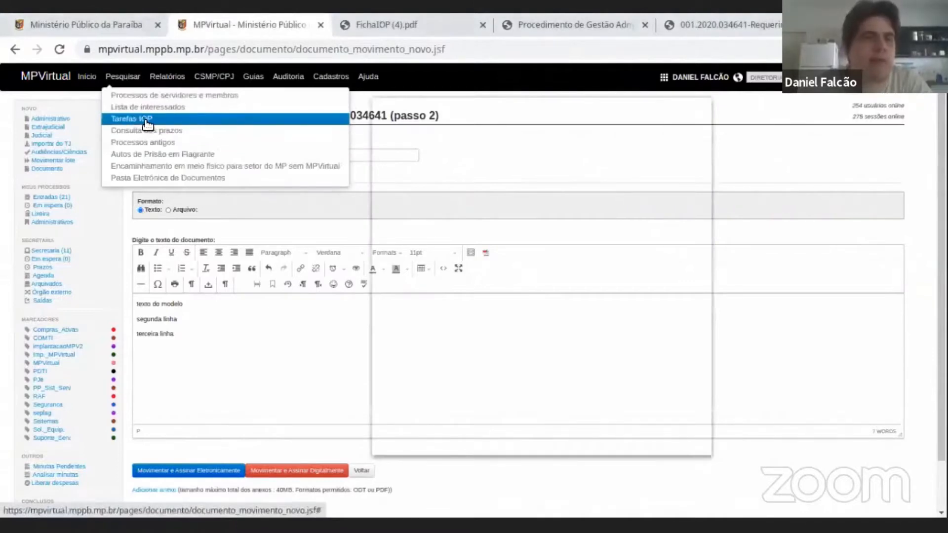
pyautogui.click(133, 82)
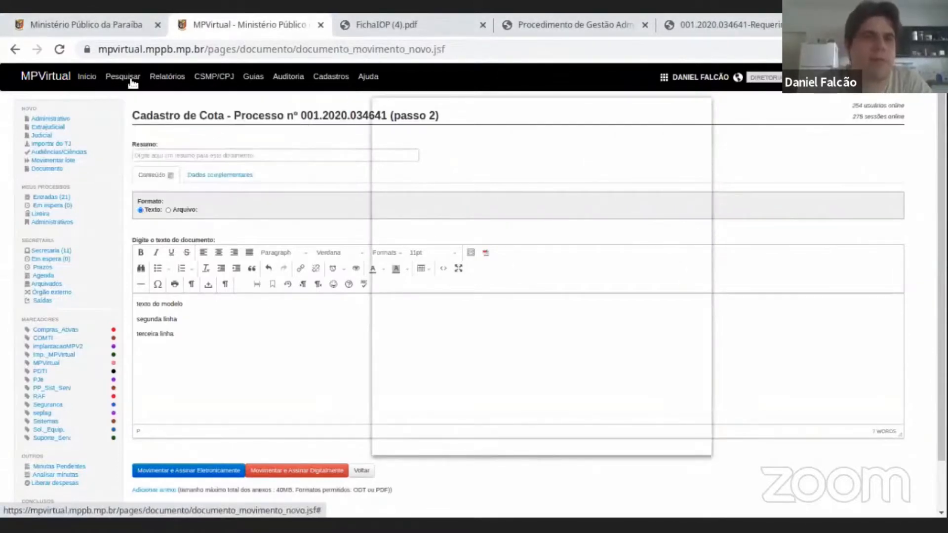
pyautogui.click(129, 79)
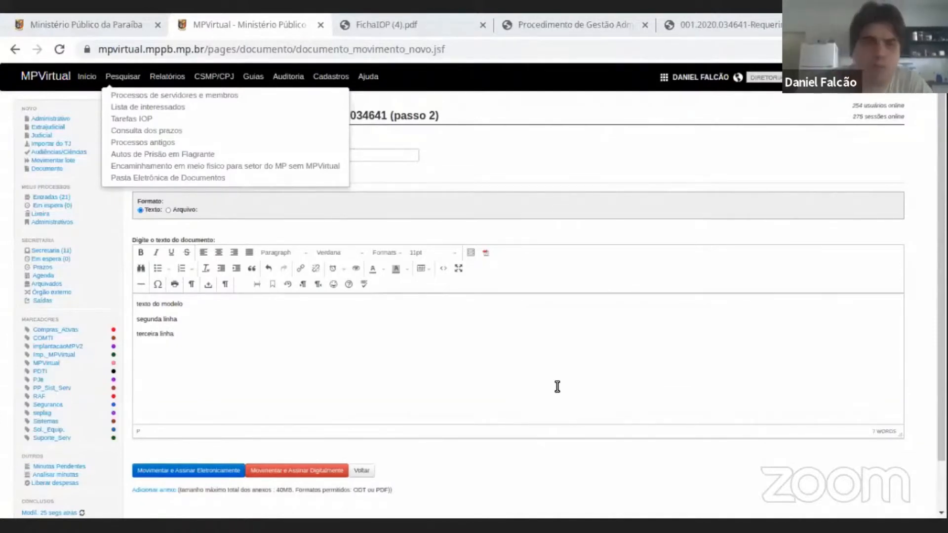
pyautogui.click(262, 339)
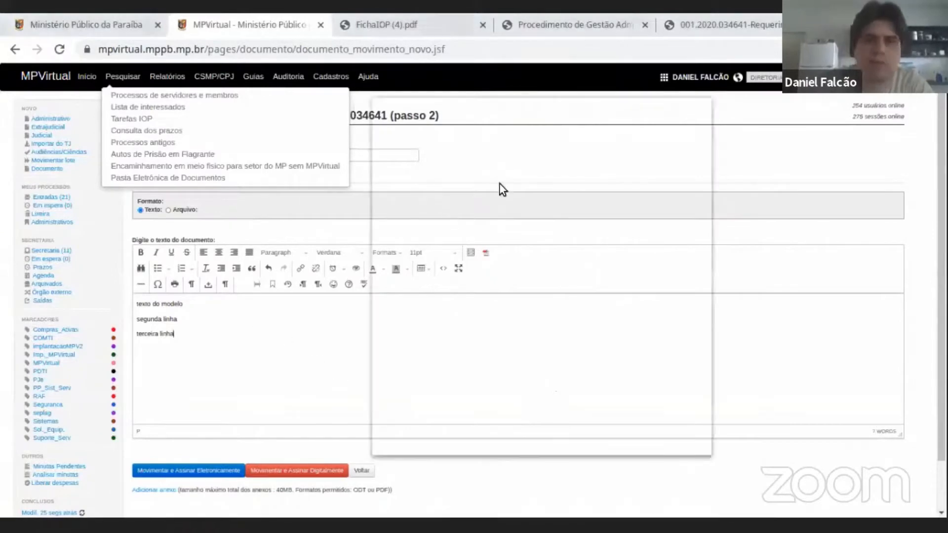
pyautogui.click(662, 105)
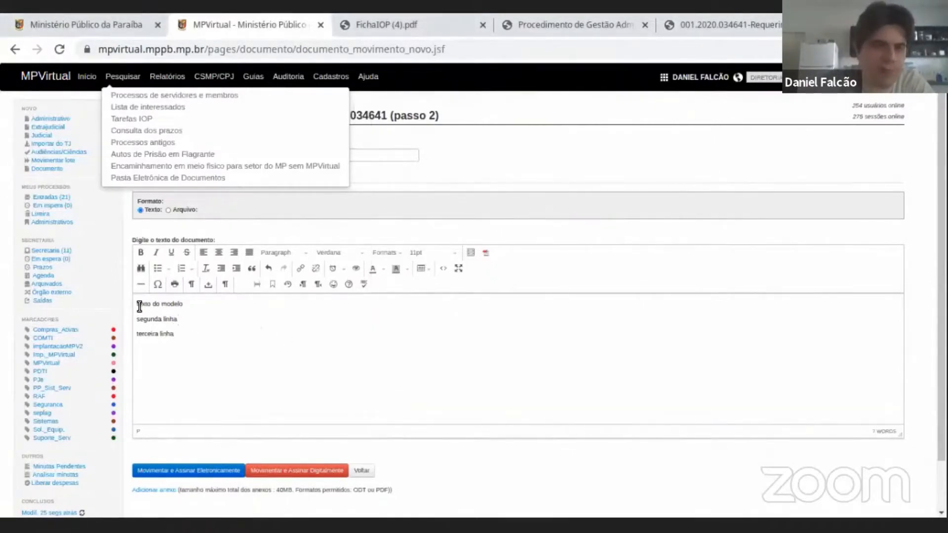
pyautogui.moveTo(139, 303); pyautogui.dragTo(185, 320)
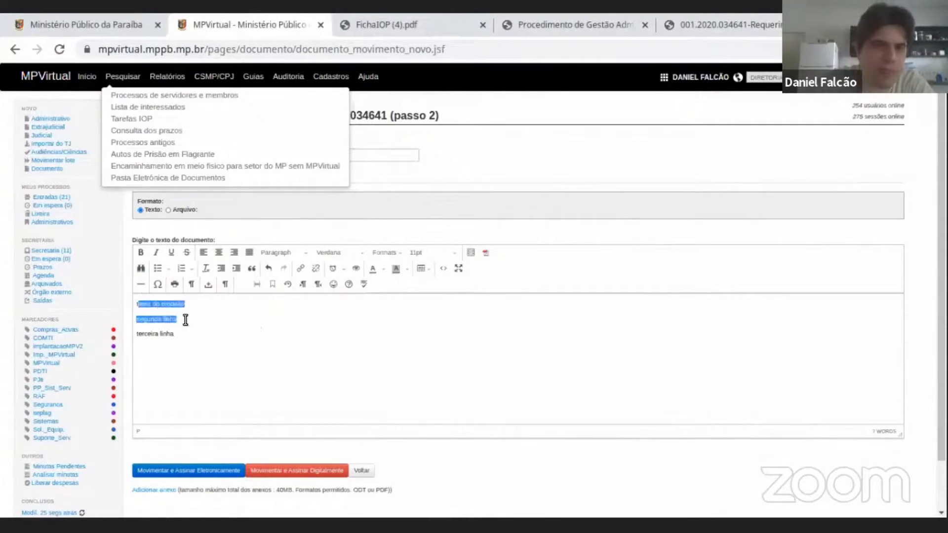
pyautogui.click(235, 313)
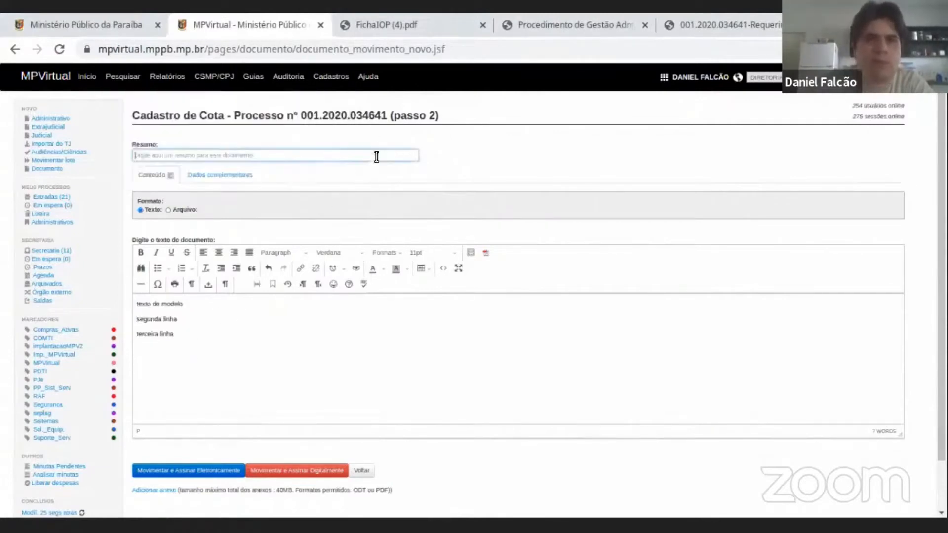
pyautogui.click(217, 332)
pyautogui.moveTo(216, 333); pyautogui.dragTo(146, 303)
pyautogui.moveTo(193, 333); pyautogui.dragTo(130, 298)
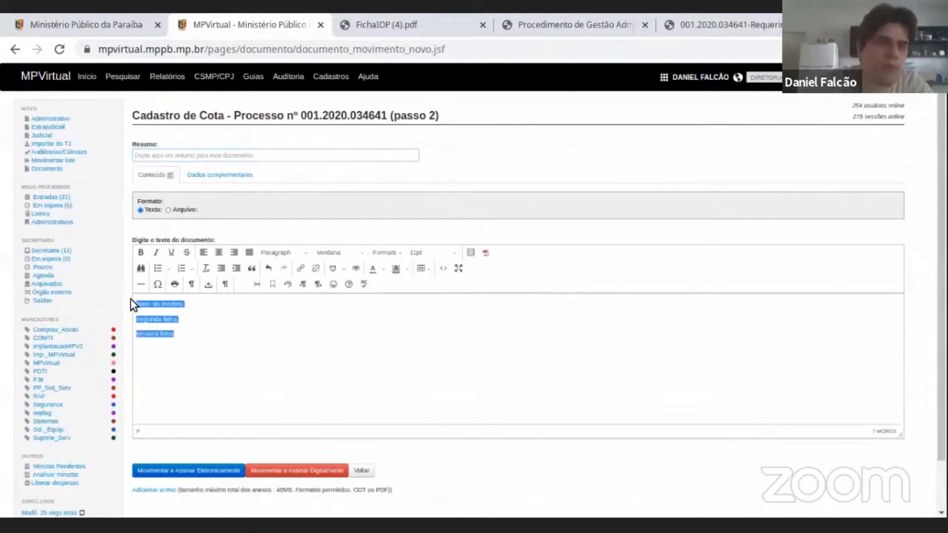
pyautogui.doubleClick(180, 335)
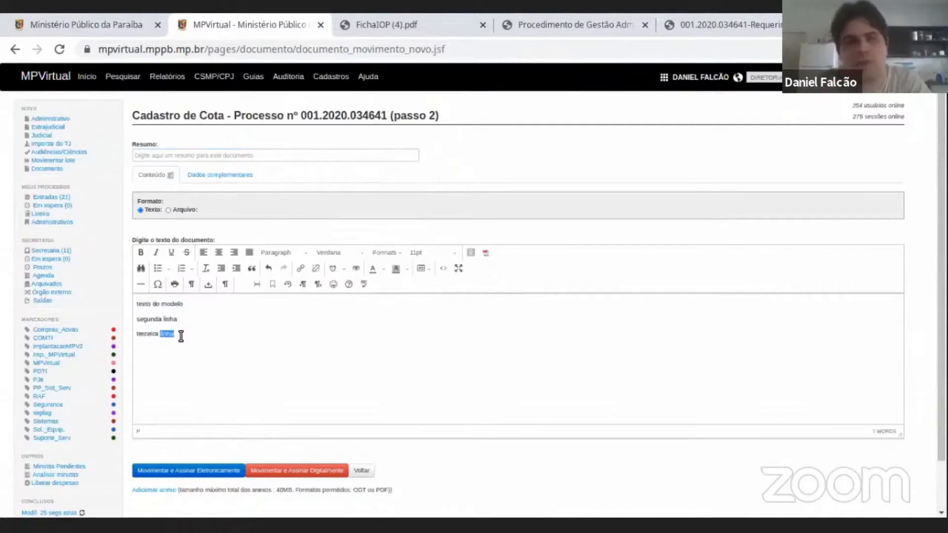
pyautogui.click(180, 336)
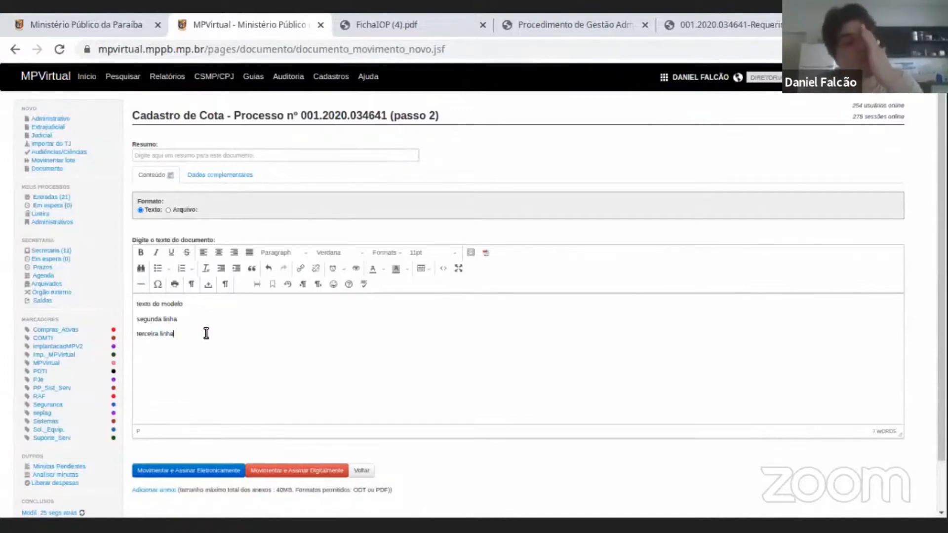
pyautogui.moveTo(203, 335); pyautogui.dragTo(120, 299)
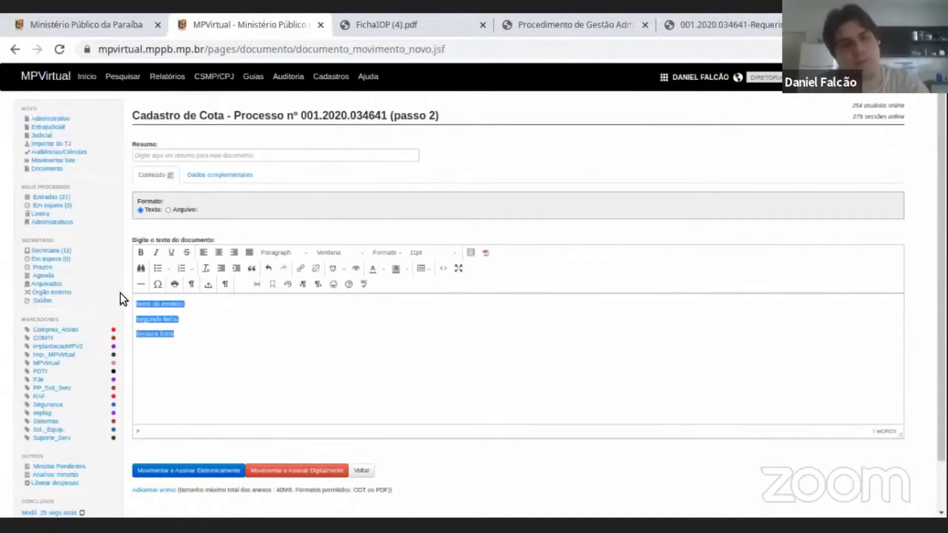
pyautogui.click(181, 329)
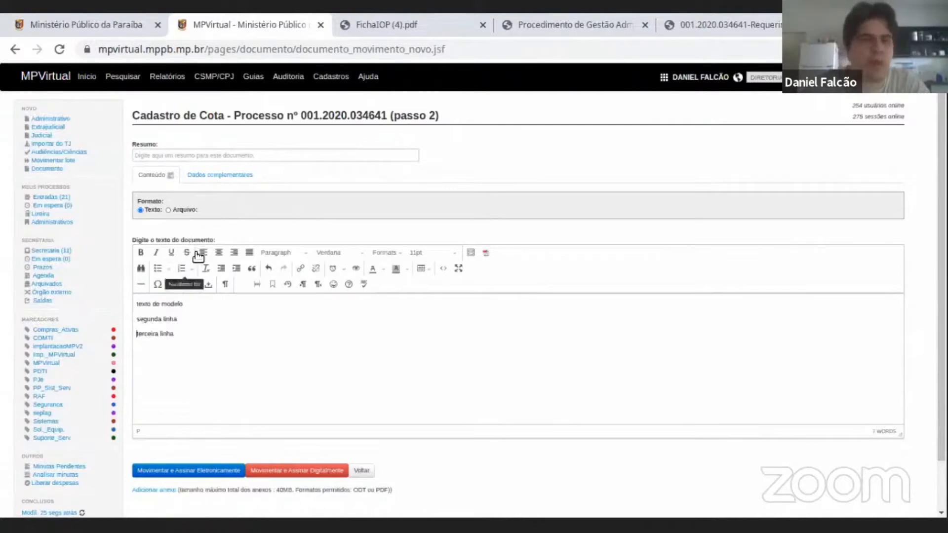
pyautogui.moveTo(200, 344); pyautogui.dragTo(136, 297)
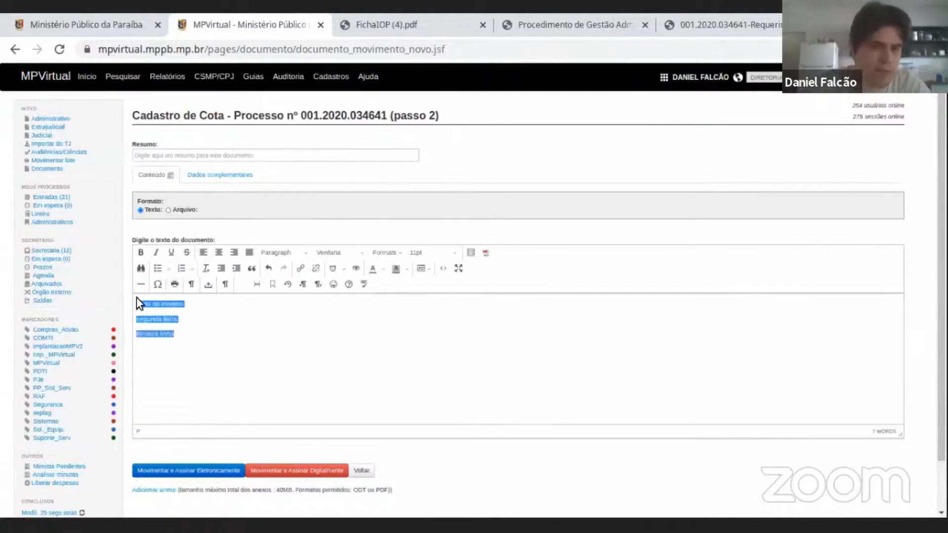
pyautogui.click(211, 338)
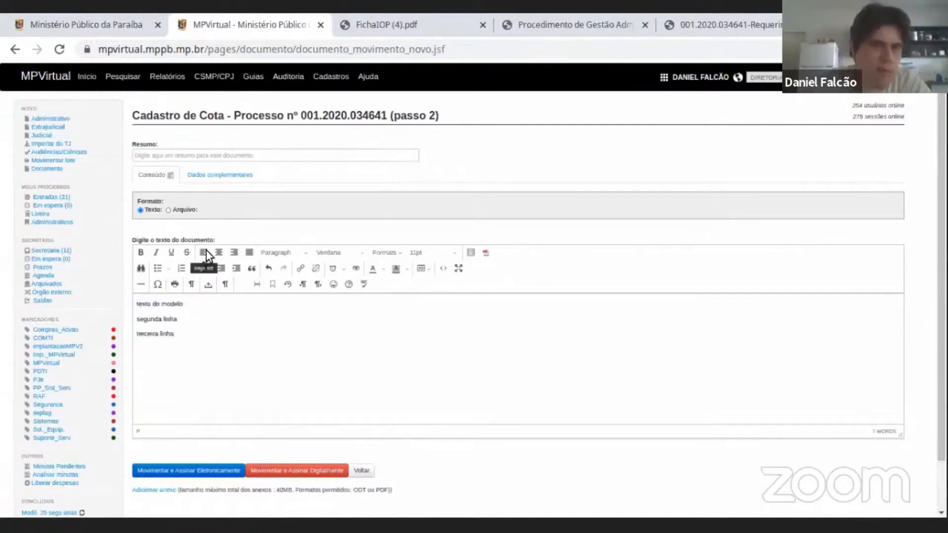
# View the file upload option of the Cota document under the Arquivo format and return the format to Texto.
pyautogui.click(168, 210)
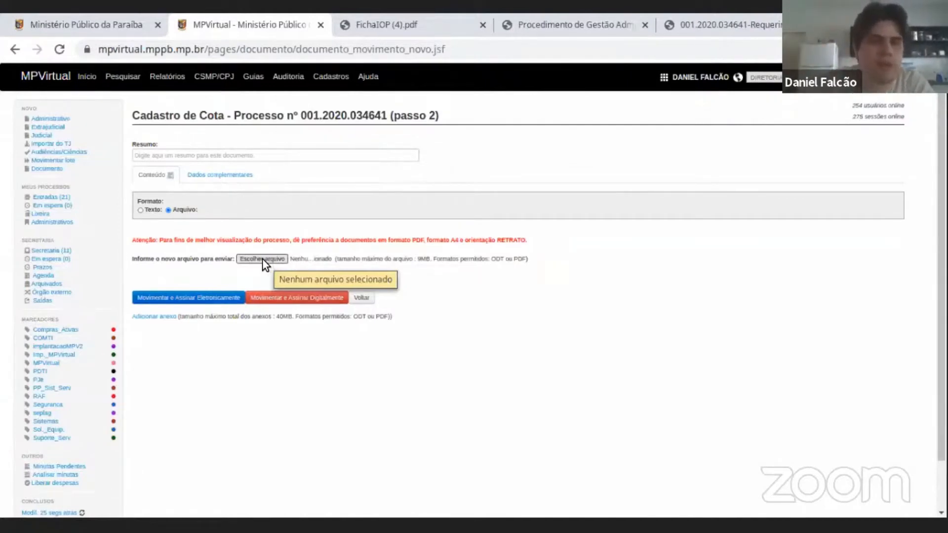
pyautogui.click(141, 210)
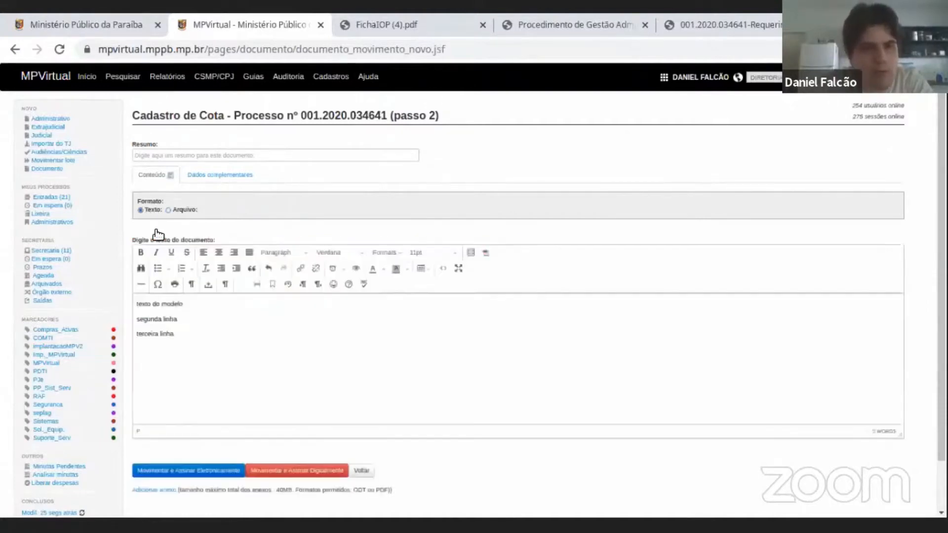
pyautogui.moveTo(183, 335); pyautogui.dragTo(149, 304)
pyautogui.click(248, 360)
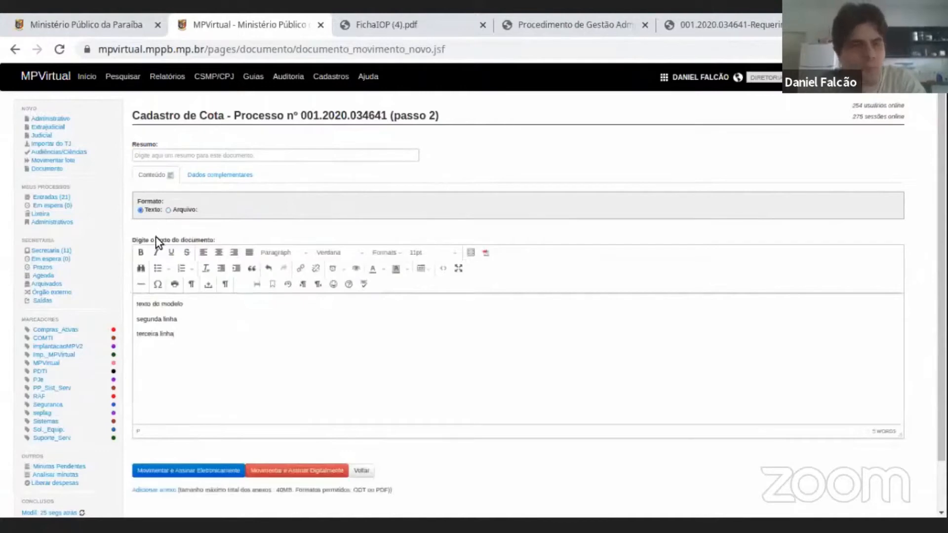
pyautogui.click(168, 210)
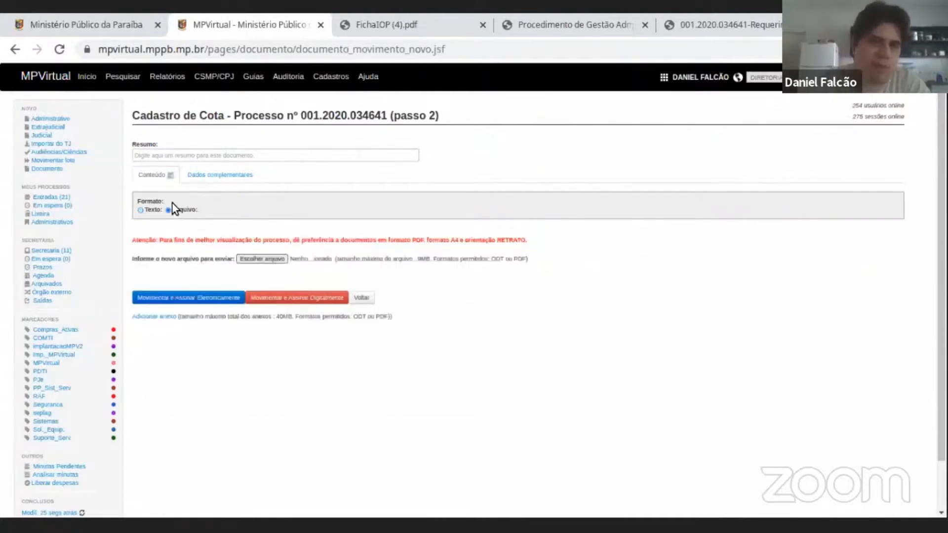
pyautogui.click(140, 210)
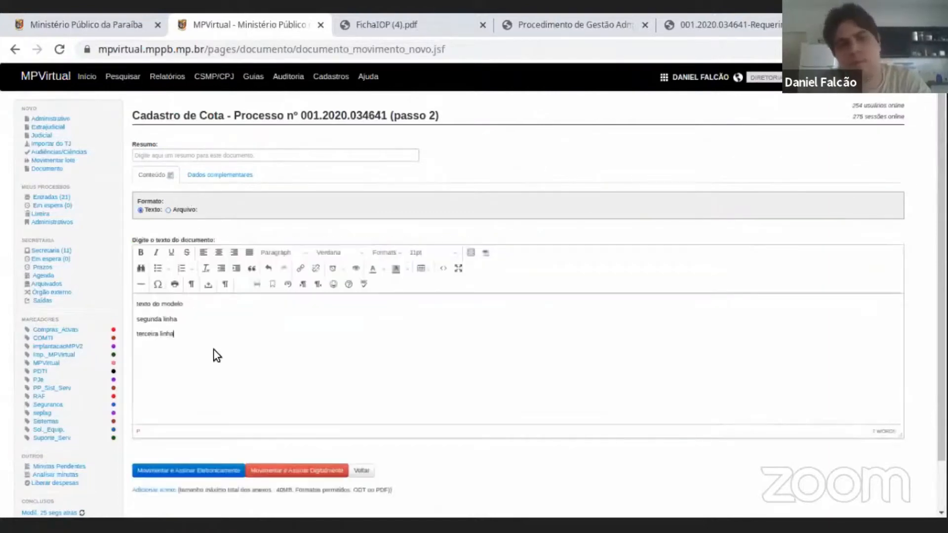
pyautogui.moveTo(174, 335); pyautogui.dragTo(134, 302)
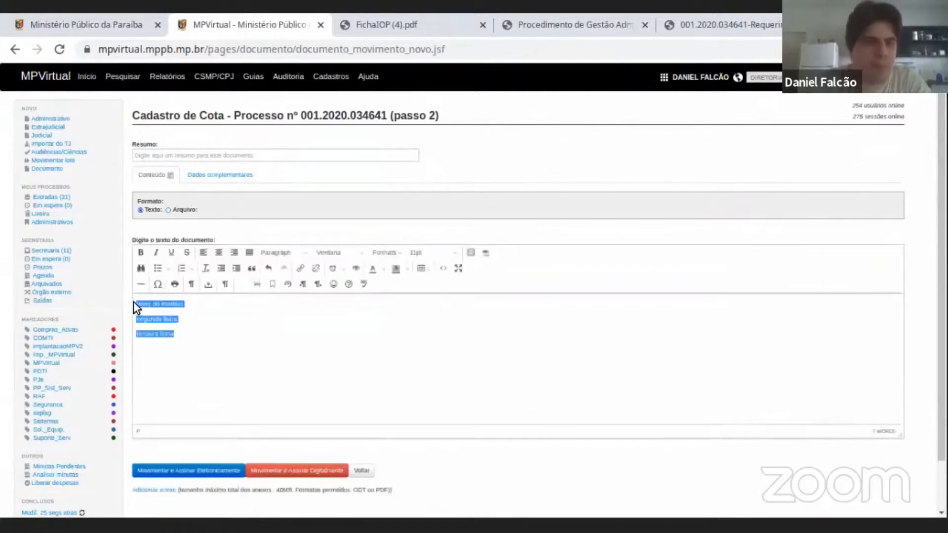
pyautogui.click(231, 358)
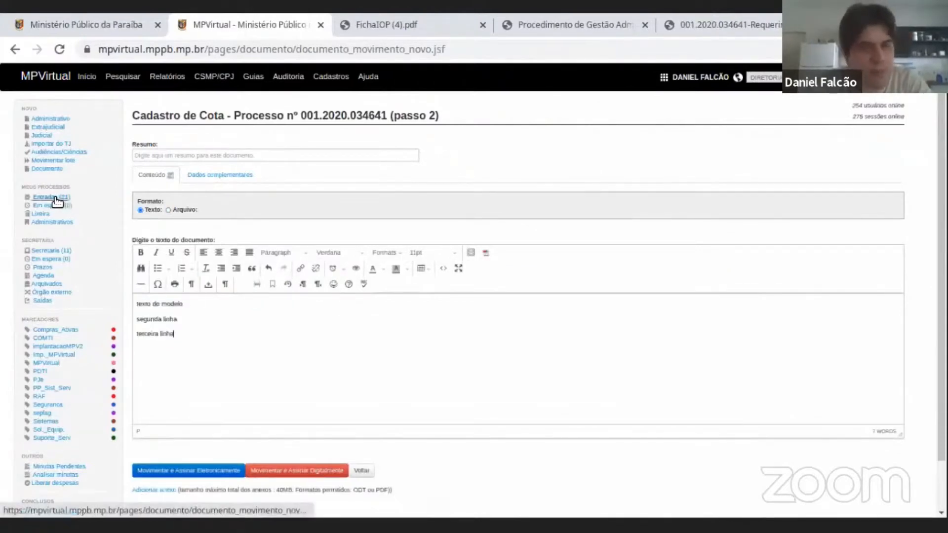